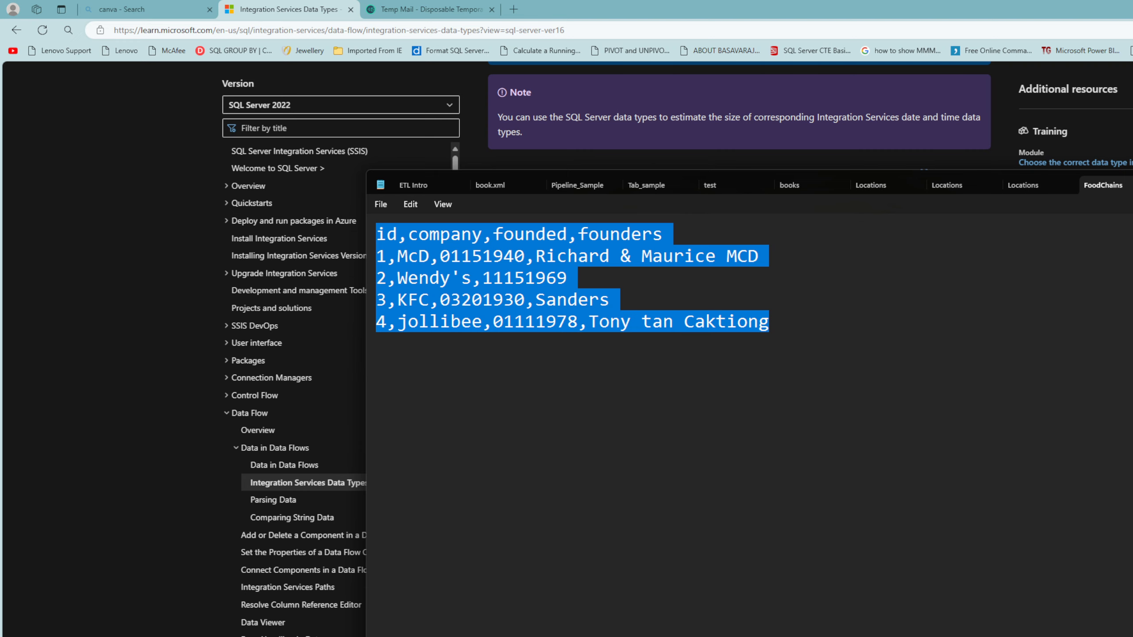
Step: Open a new blank Untitled note in Notepad beside the FoodChains CSV file
key(ctrl+n)
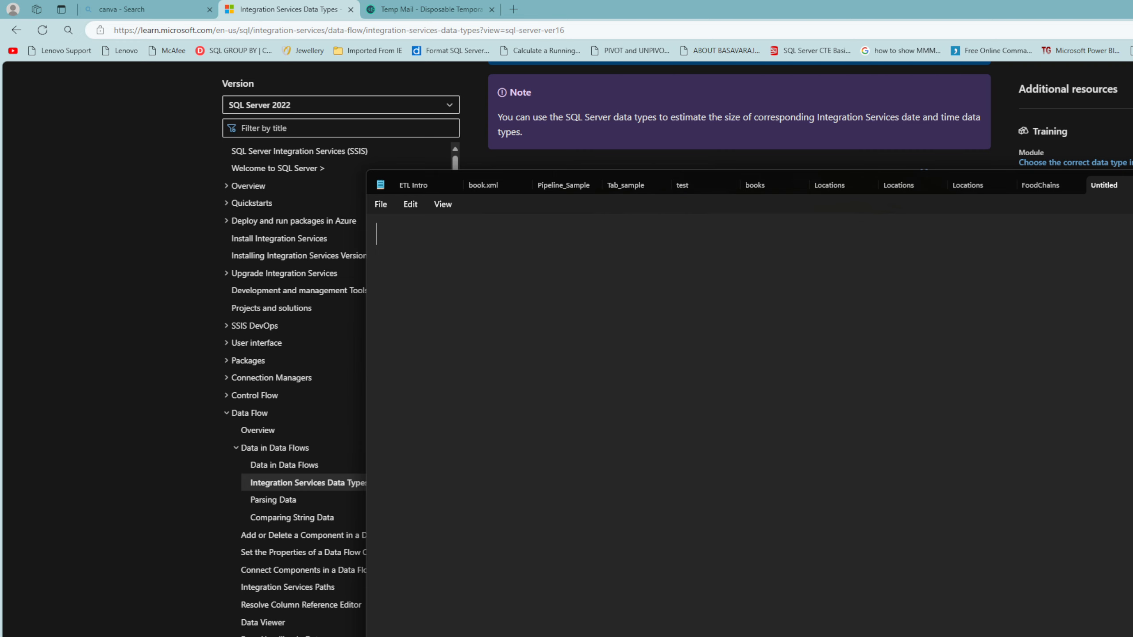
Step: Type the heading 'SQl Server Datatypes' after minimizing the browser and Teams windows
text(SQl Servee)
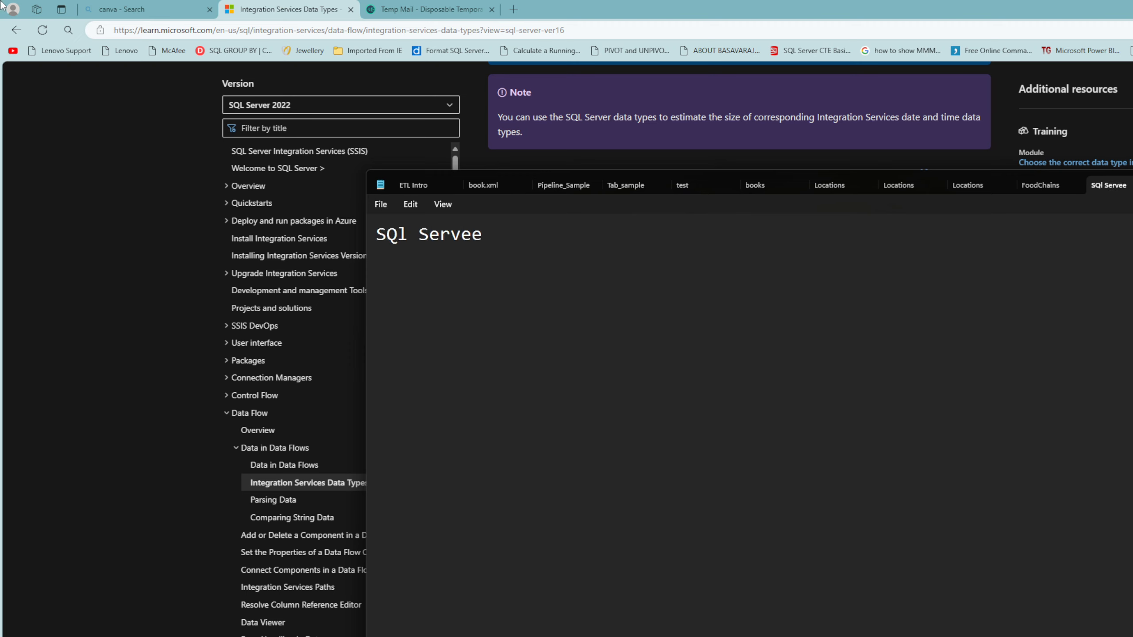
key(BackSpace)
text(r Datat)
key(BackSpace)
text(ty)
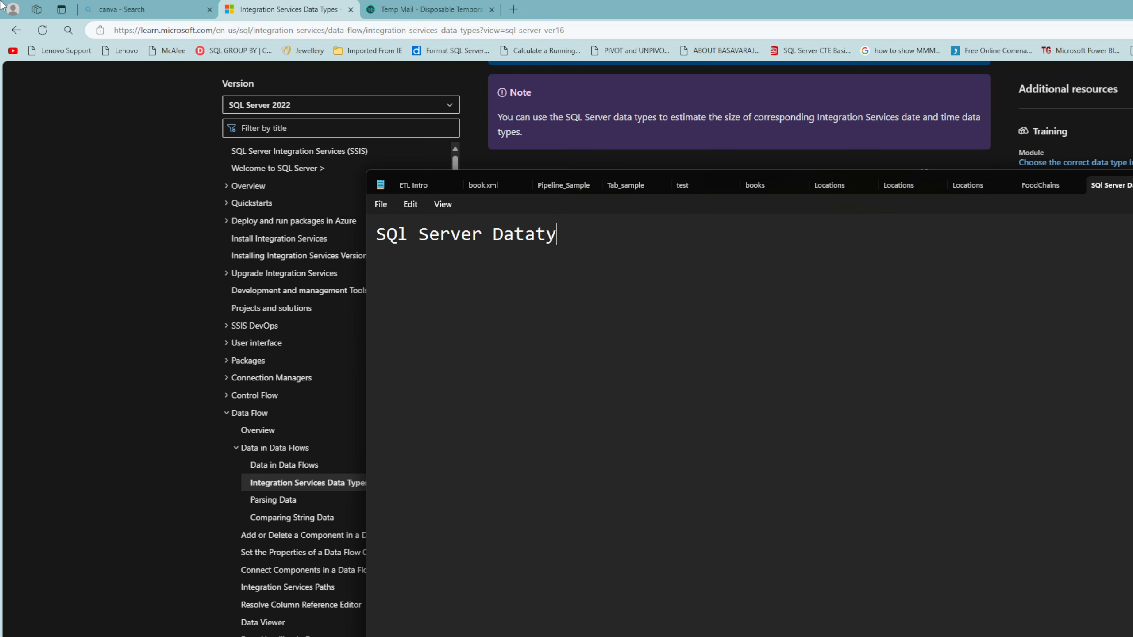
text(pes)
click(1131, 9)
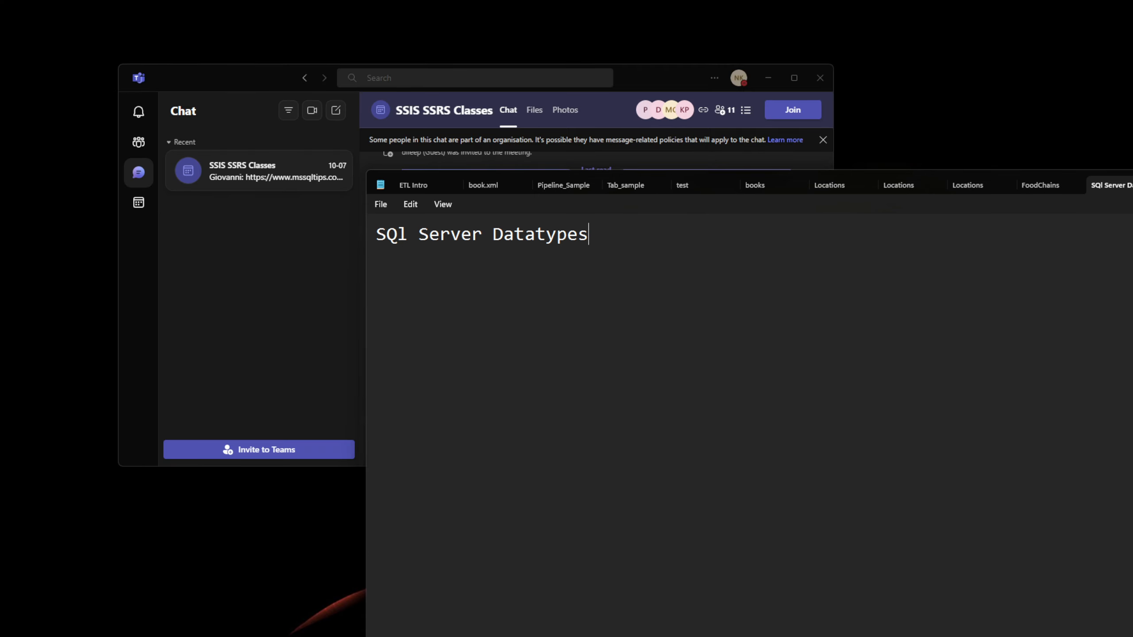
click(778, 81)
click(768, 78)
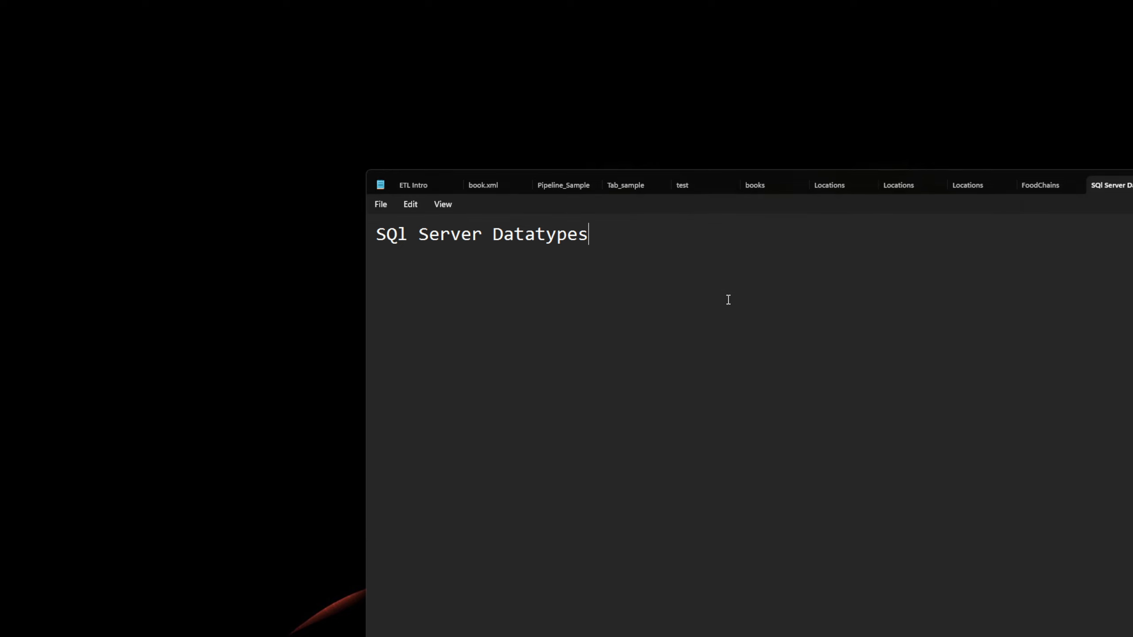
Step: List INT, BIG INT, FLOAT, REAL and DOUBLE in capitals, one per line
key(Return)
key(Caps_Lock)
text(INT)
key(Return)
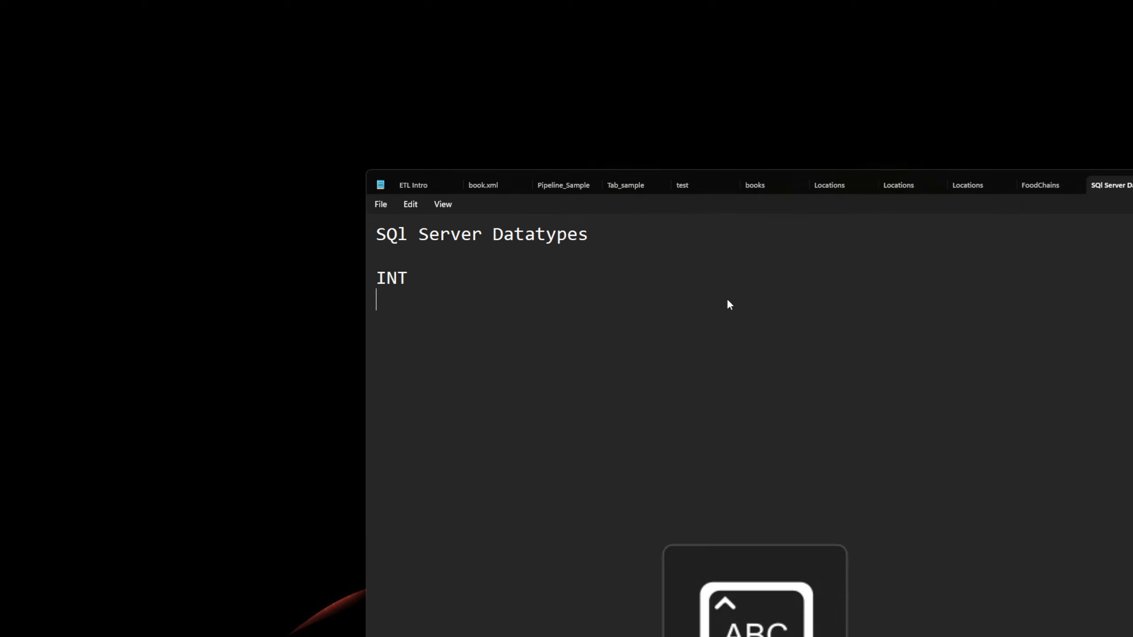
text(BIG INT)
key(Return)
key(Return)
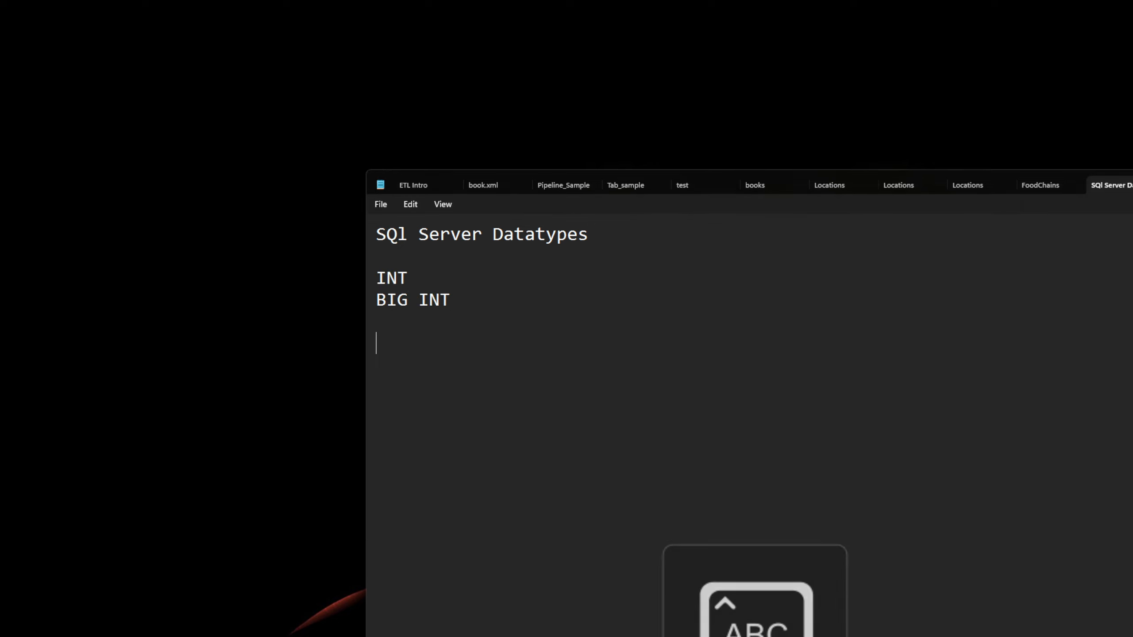
text(FLOAT)
key(Return)
text(REAL)
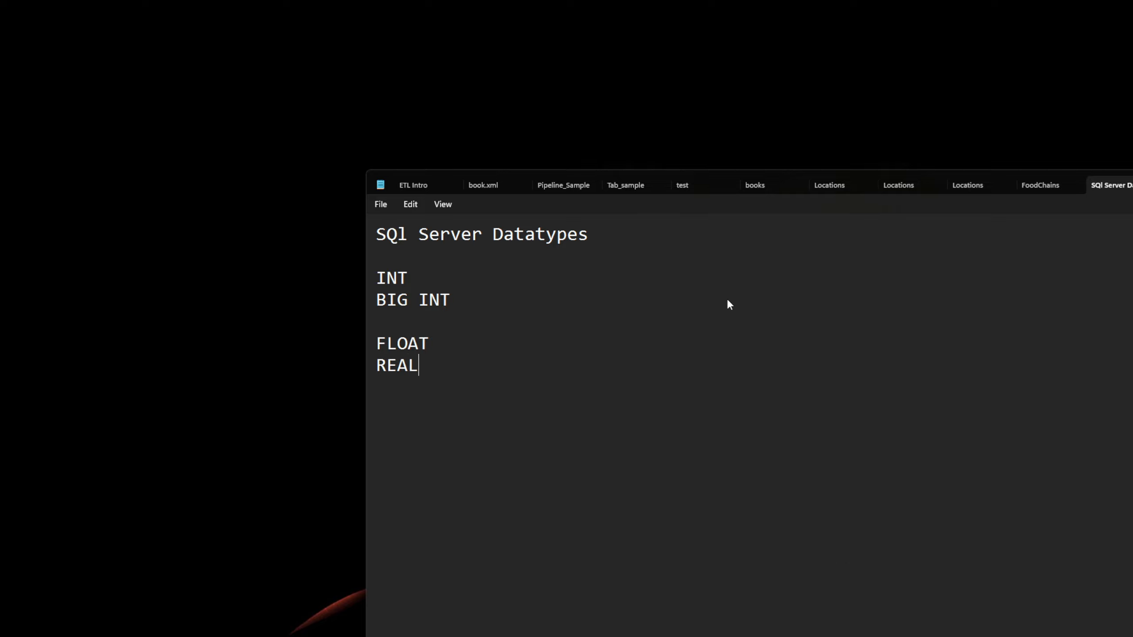
key(Return)
text(DOUBLE)
key(Return)
Step: Continue the list with CHAR, VARCHAR, NVARCHAR, MONEY and DATATIME
text(CHAR)
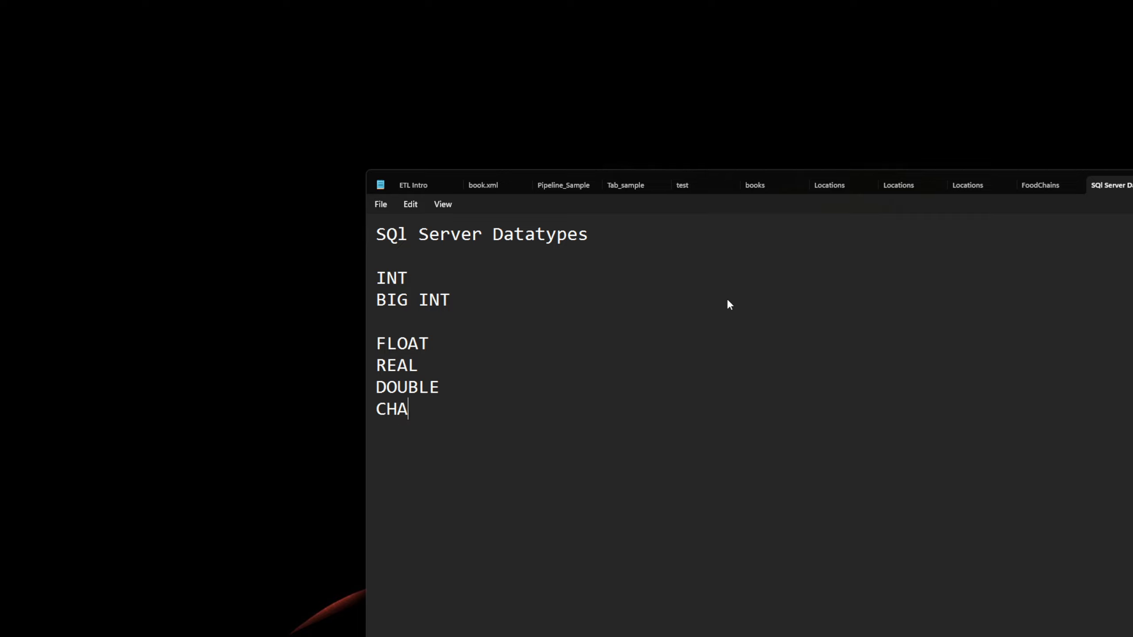
key(Return)
text(B)
key(BackSpace)
text(VARCHAR)
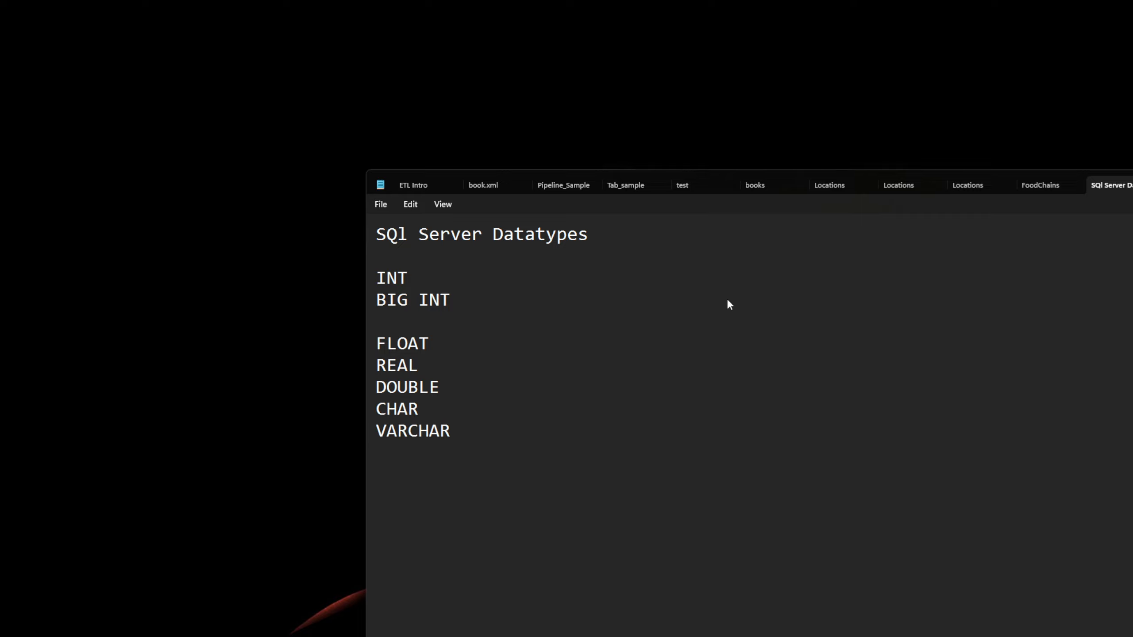
key(Return)
text(NVARCHAR)
key(Return)
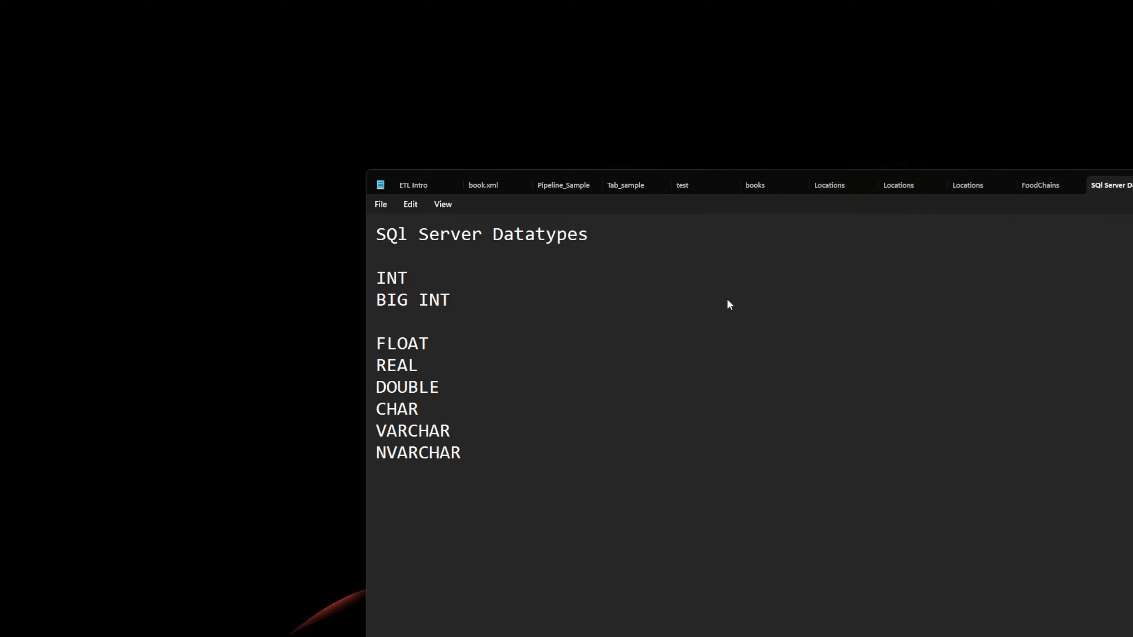
text(MONEY)
key(Return)
text(DATAT)
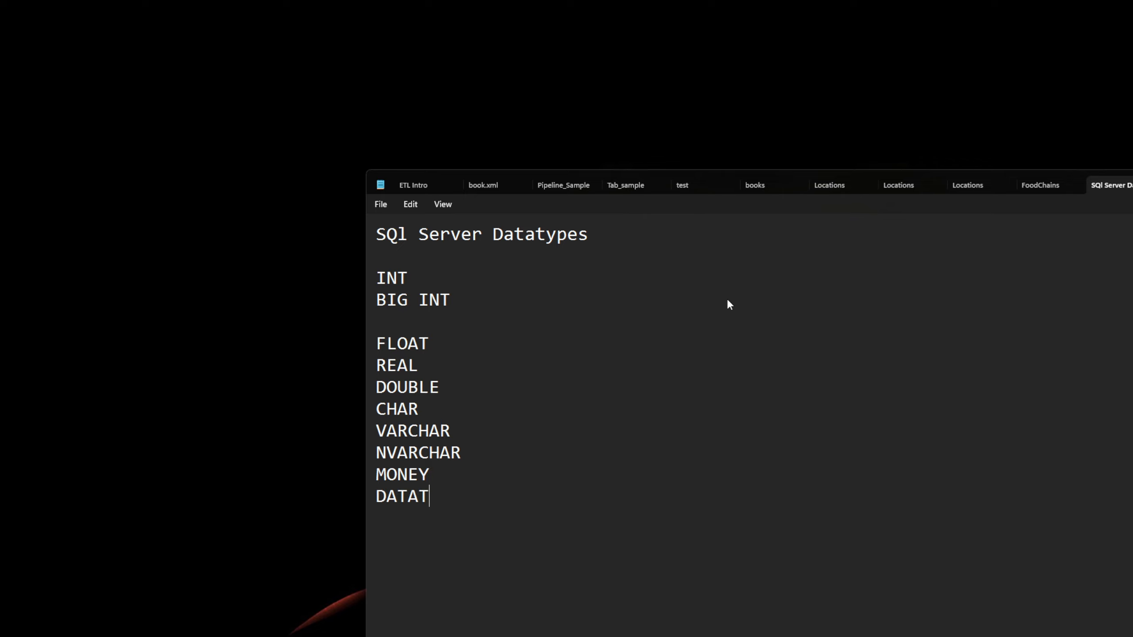
text(U)
key(BackSpace)
text(IME)
Step: Remove the blank lines and underline the heading with a row of dashes
click(432, 322)
key(BackSpace)
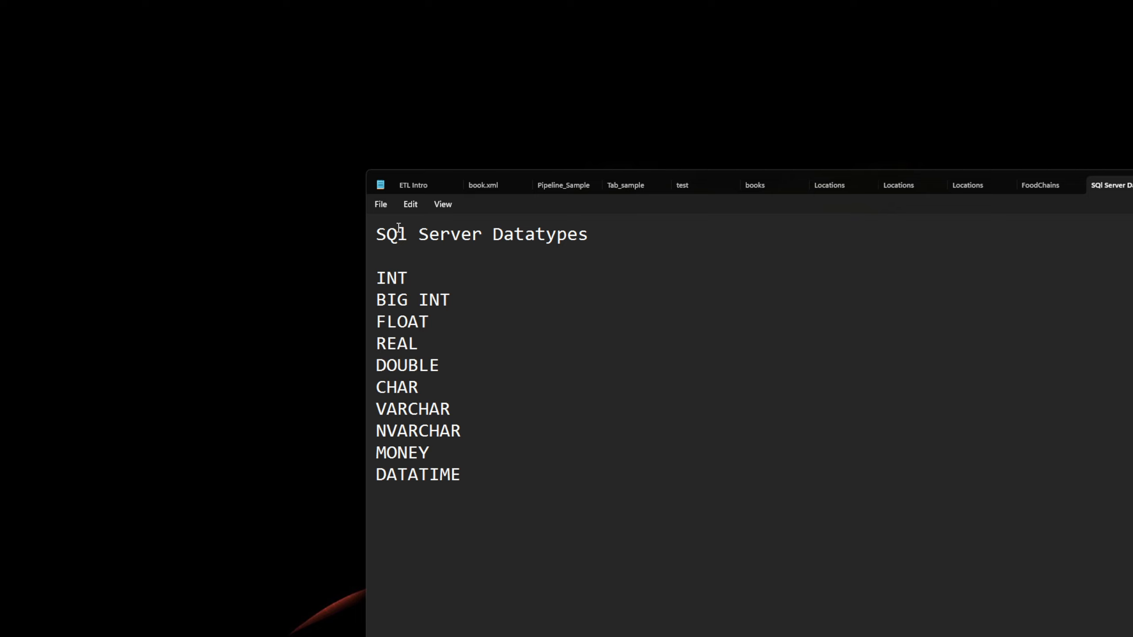
click(610, 241)
key(Return)
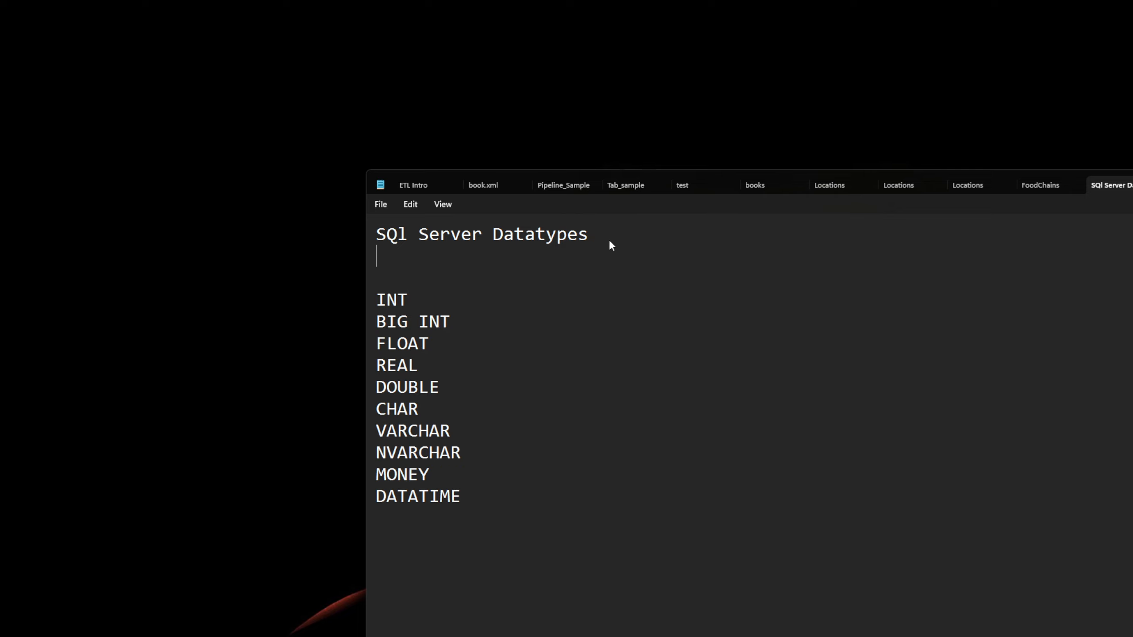
text(------------------------)
click(393, 277)
key(BackSpace)
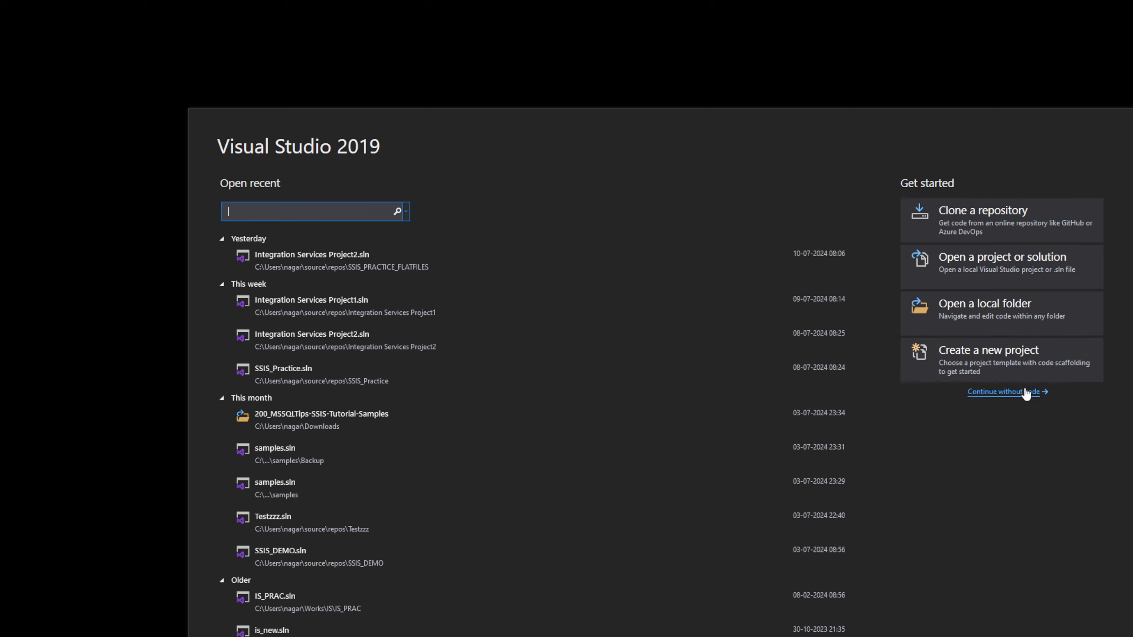
Step: Open Integration Services Project2.sln from the recent projects in Visual Studio
click(326, 264)
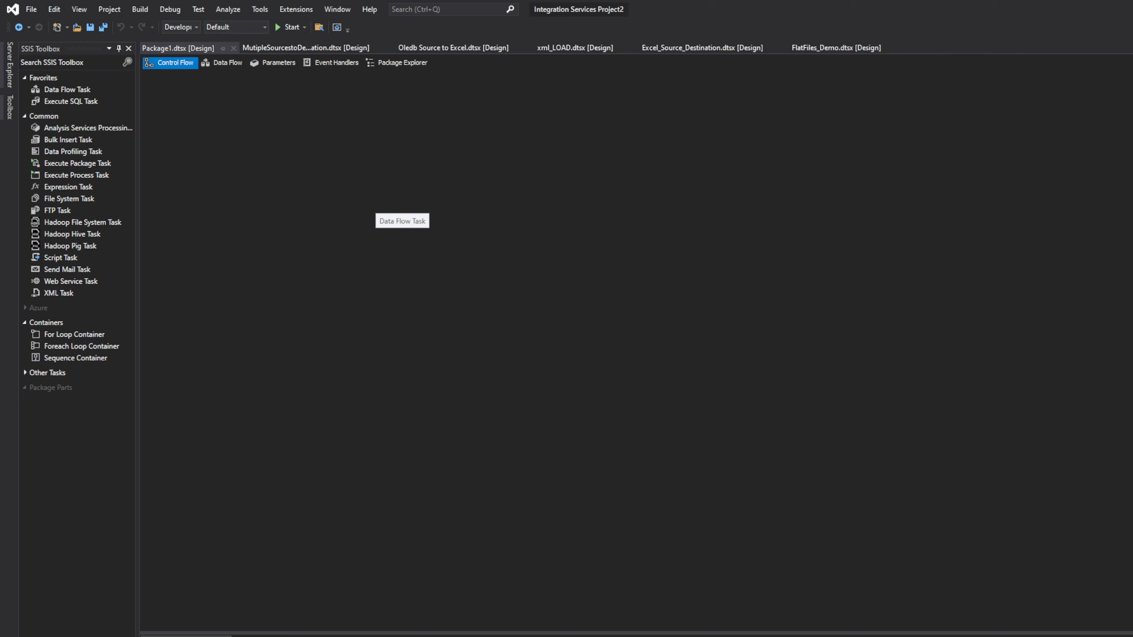
Step: Rename the package to Data Types Demo.dtsx and reload all changed files
key(Caps_Lock)
key(Return)
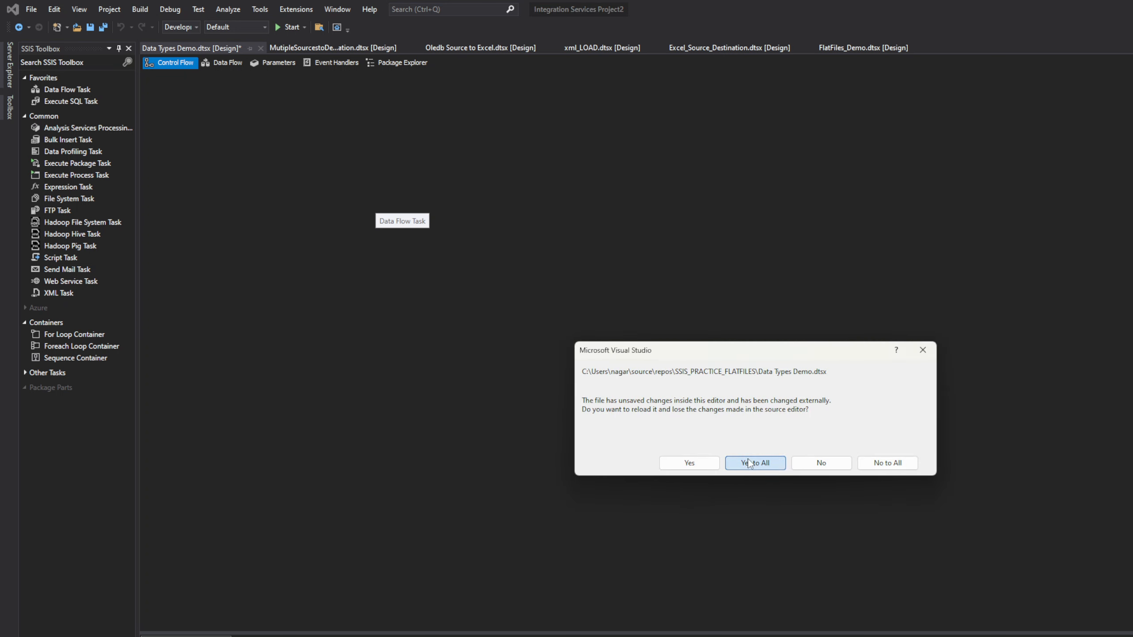
click(754, 463)
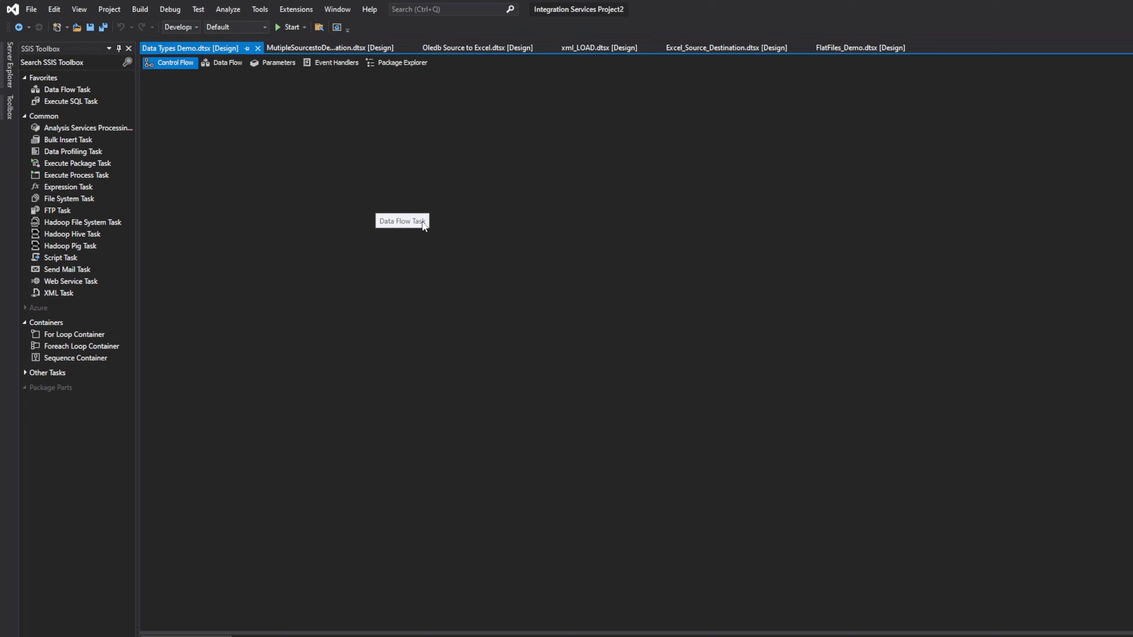
Step: Place a Data Flow Task on the control flow canvas
right_click(287, 119)
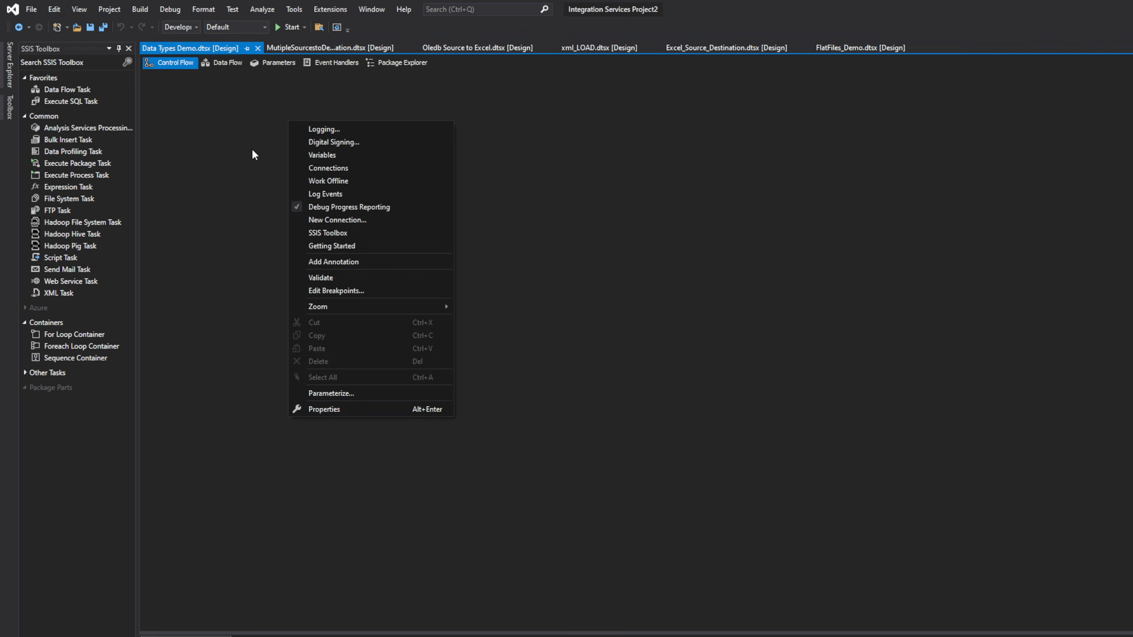
click(252, 147)
drag(59, 91, 361, 185)
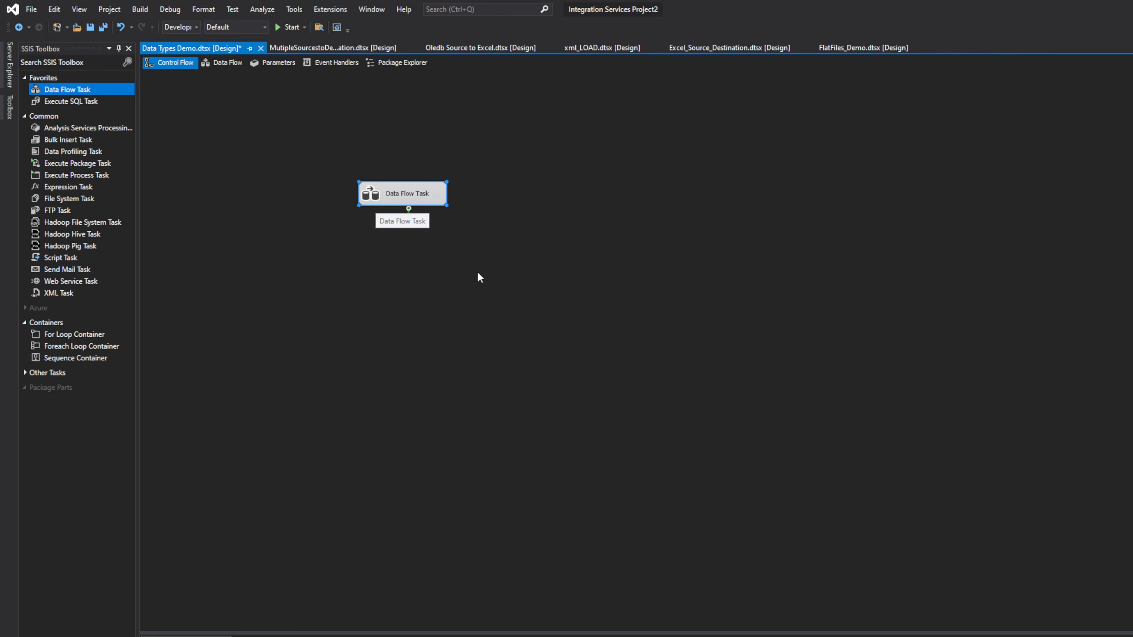
Step: In the Data Flow Task, add a Flat File Source above an OLE DB Destination and open the source's editor
double_click(407, 192)
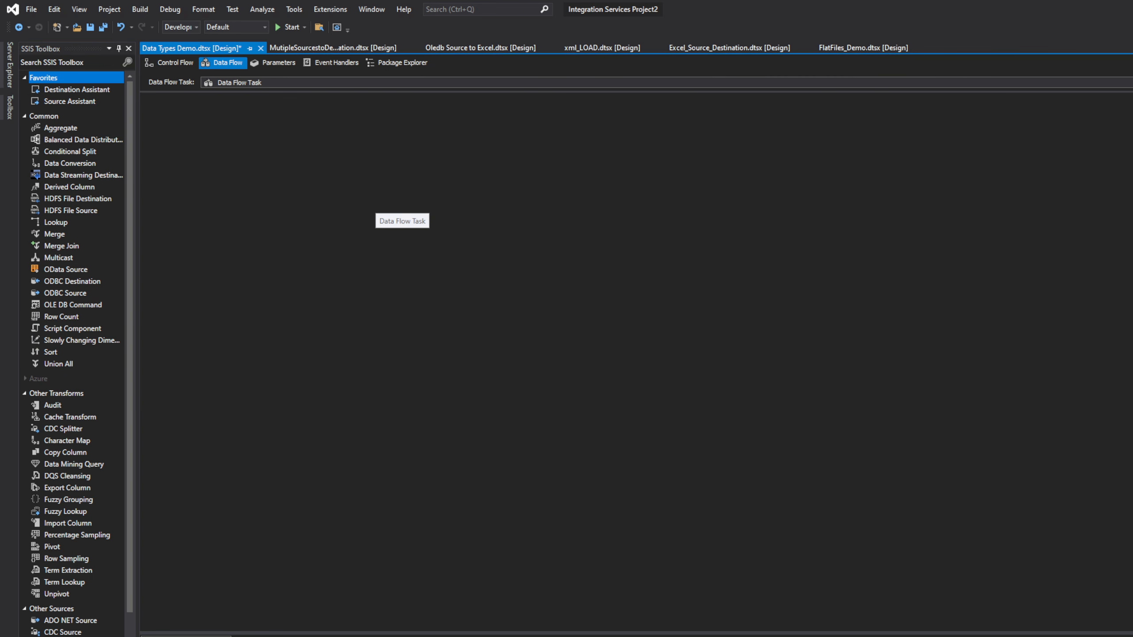
drag(131, 493, 132, 598)
click(56, 531)
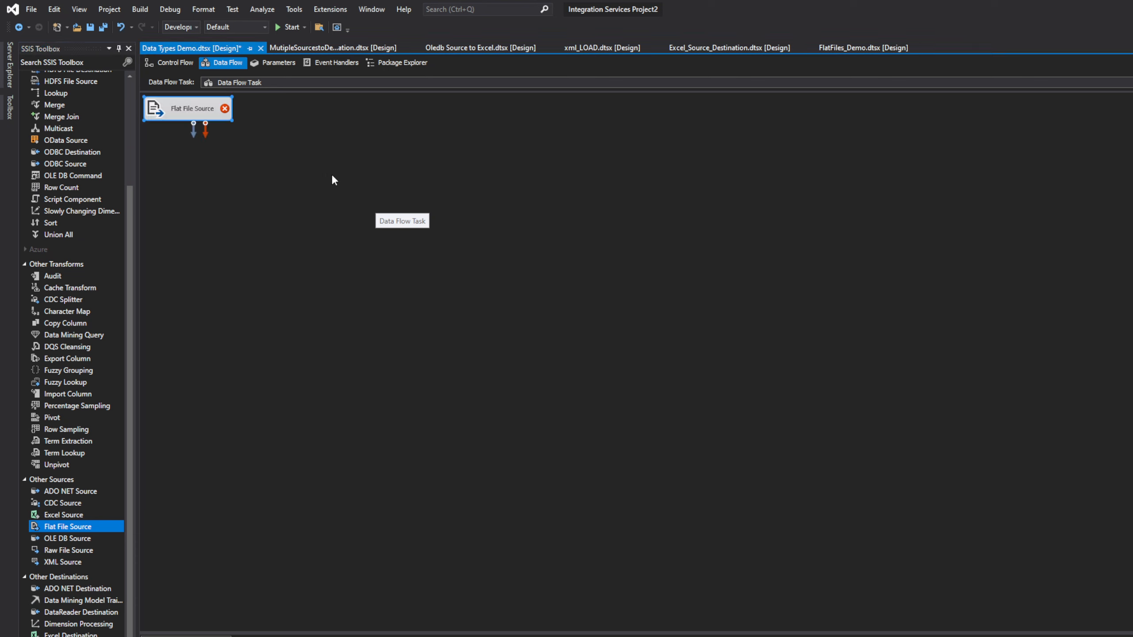
drag(189, 111, 355, 200)
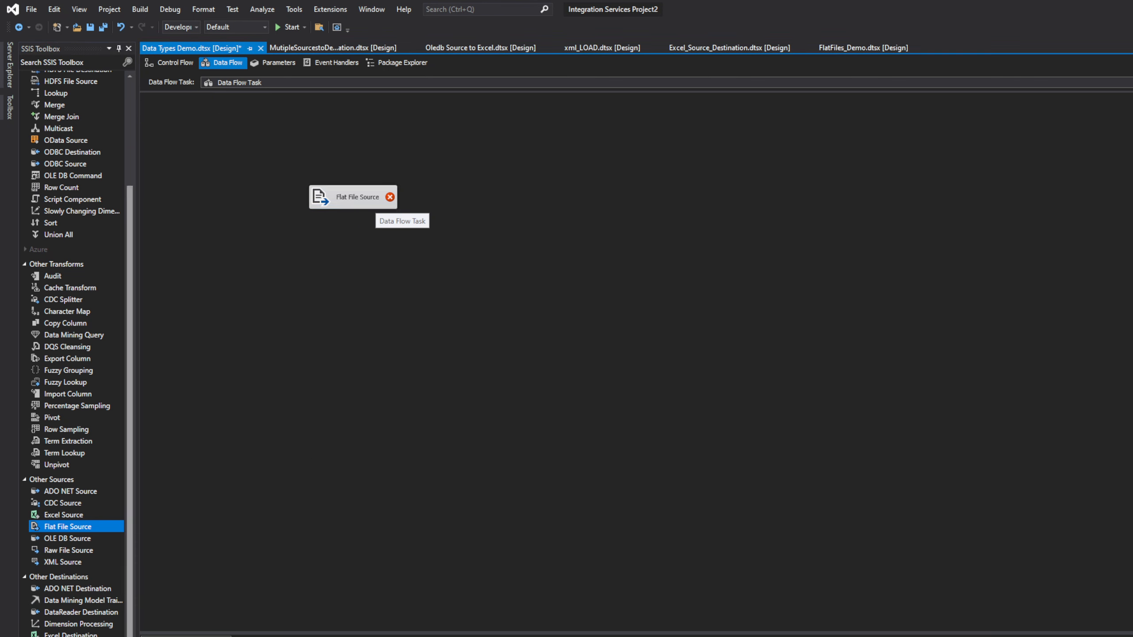
click(130, 634)
click(97, 636)
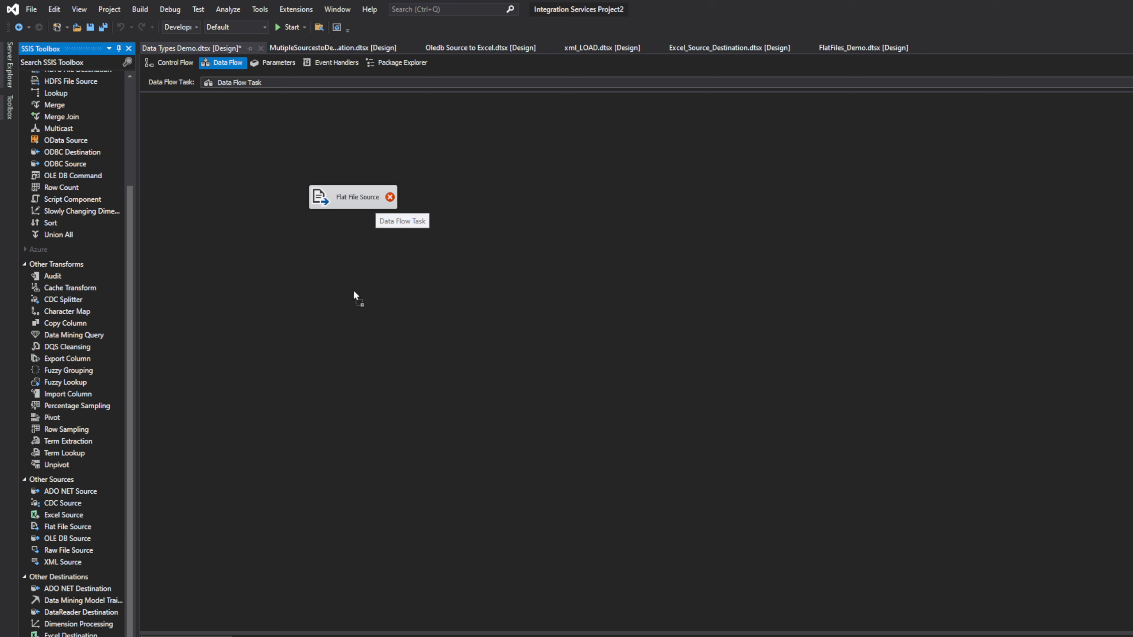
drag(353, 289, 349, 305)
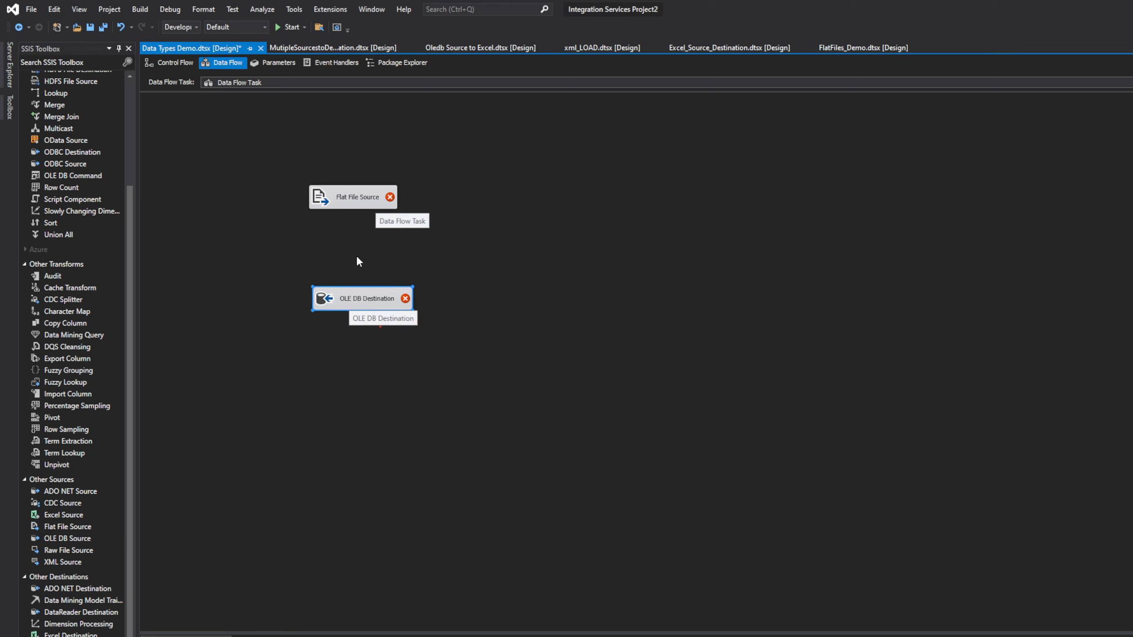
double_click(362, 199)
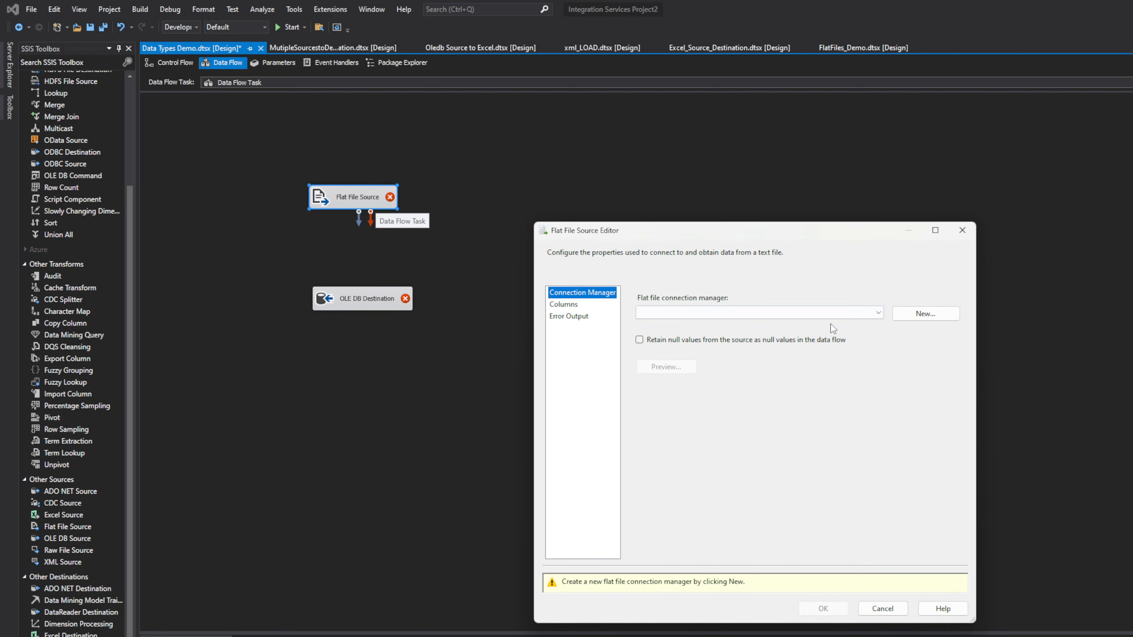
Step: Create a new flat file connection manager named Restaurents
click(911, 317)
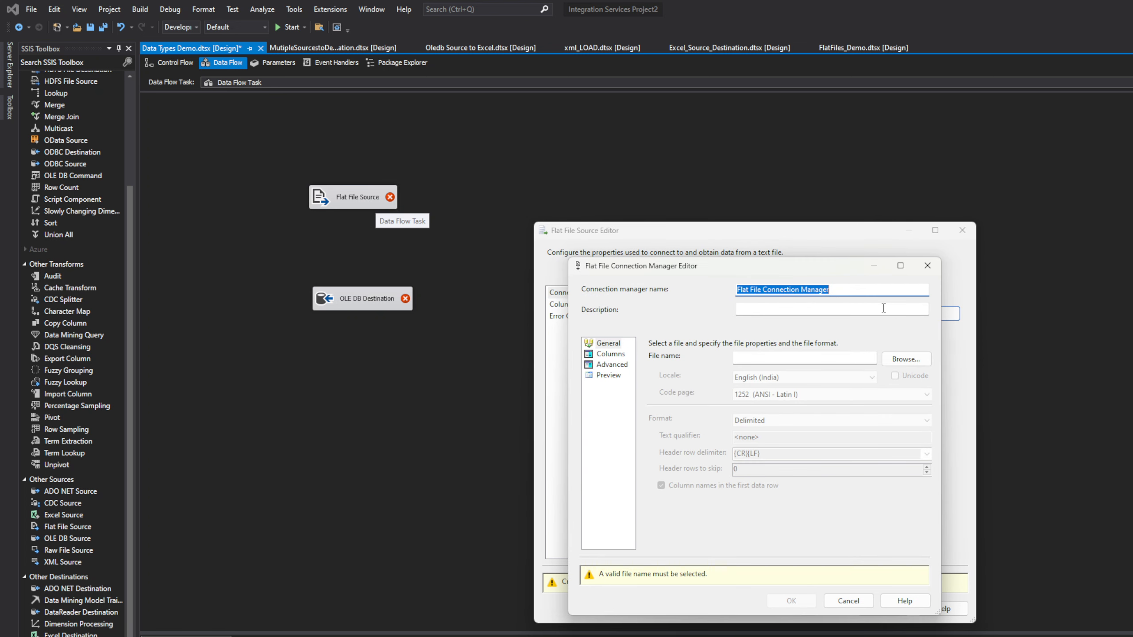
text(DataT)
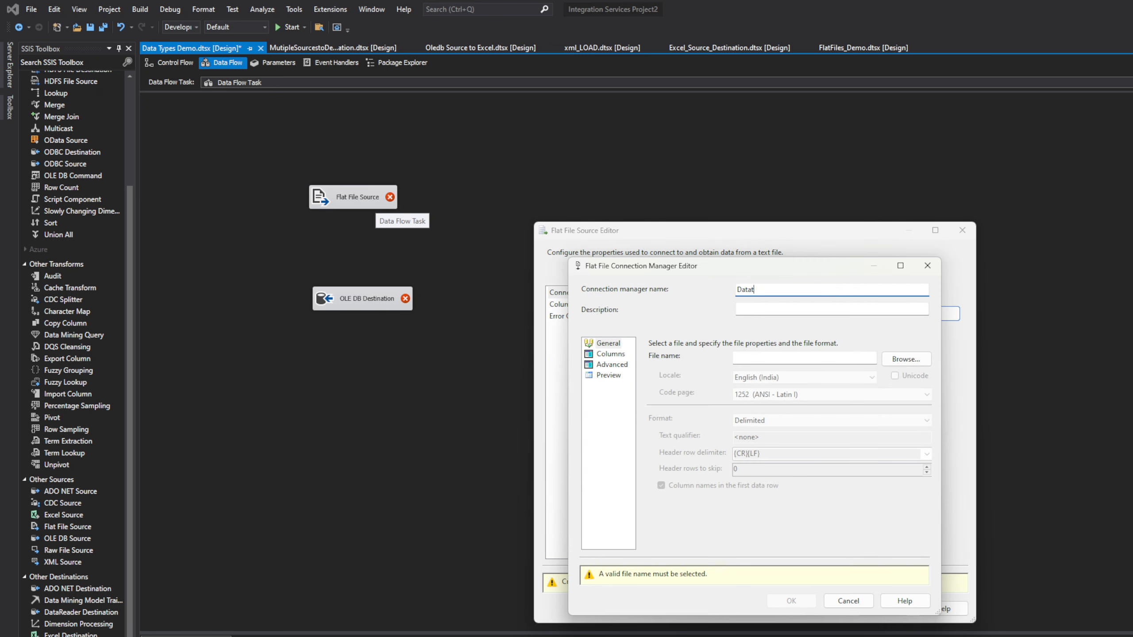
text(ypes)
key(ctrl+a)
text(FoodChai)
key(ctrl+a)
text(Restaurents)
Step: Point the connection to the FoodChains CSV file, filtering by CSV files
click(910, 361)
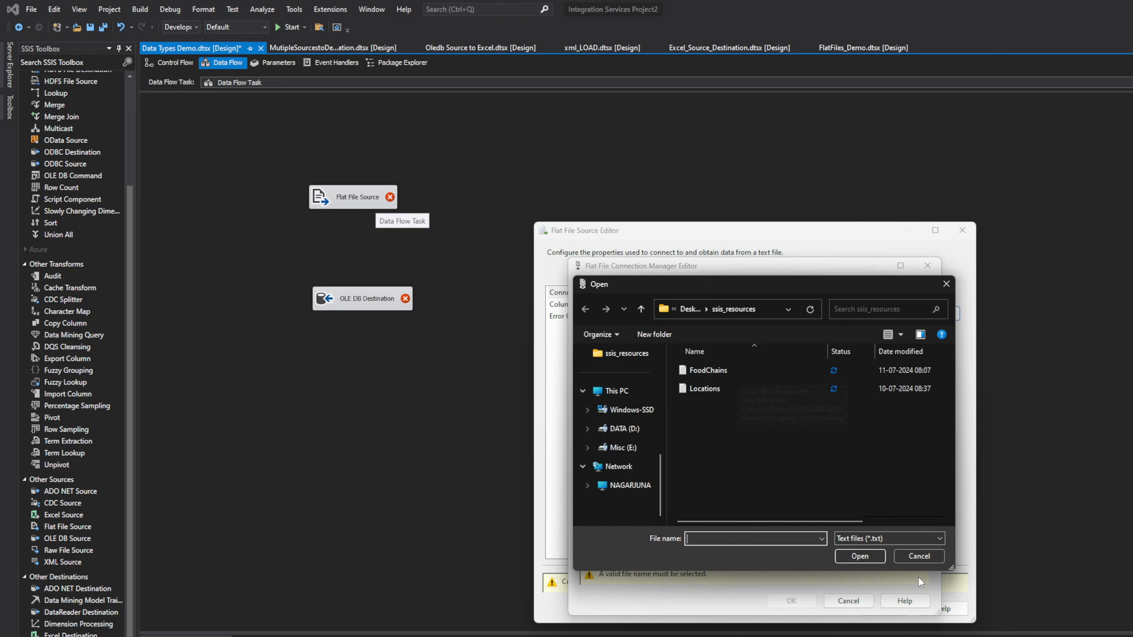
click(881, 538)
click(877, 559)
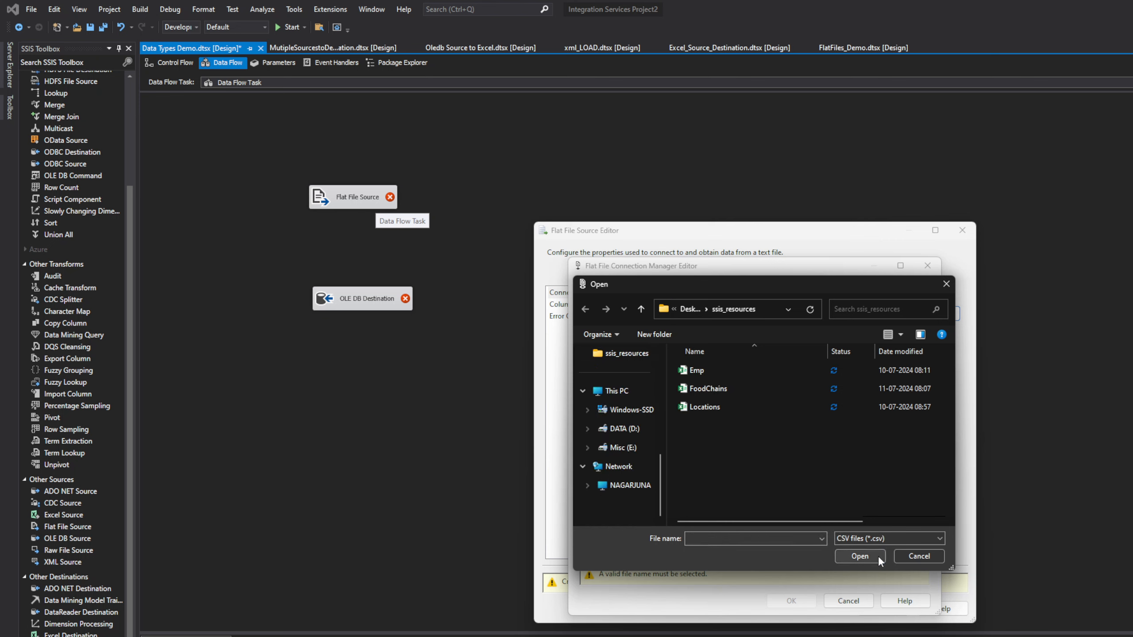
click(727, 390)
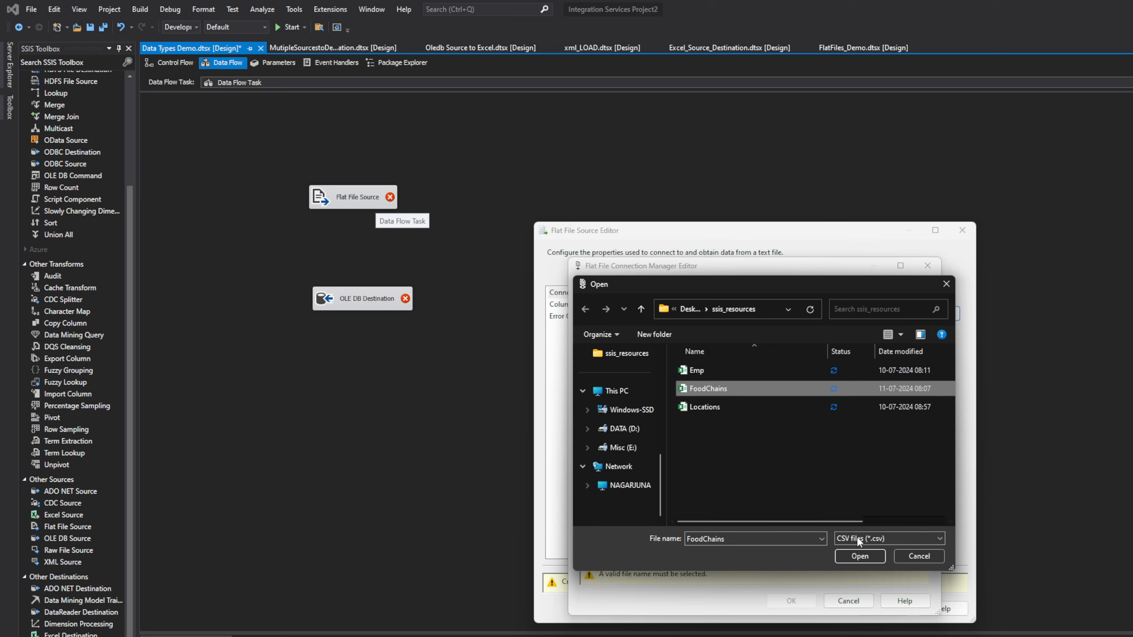
click(858, 556)
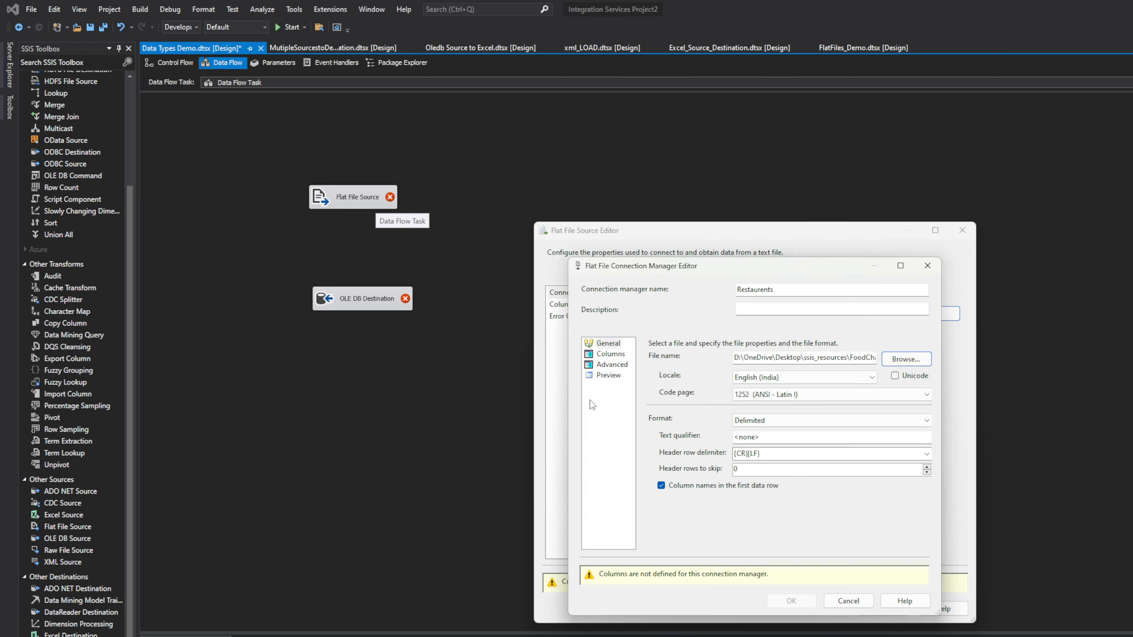
Step: Review the column preview and keep the id column's data type as string
click(618, 355)
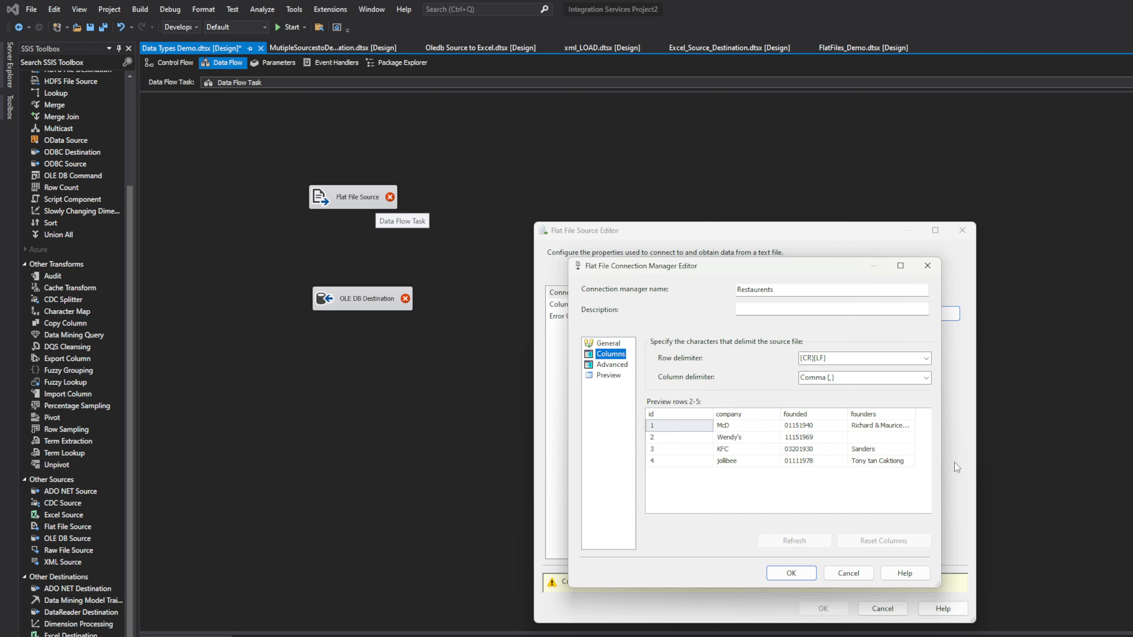
mouse_move(943, 485)
mouse_down()
mouse_move(1002, 486)
mouse_move(947, 485)
mouse_up()
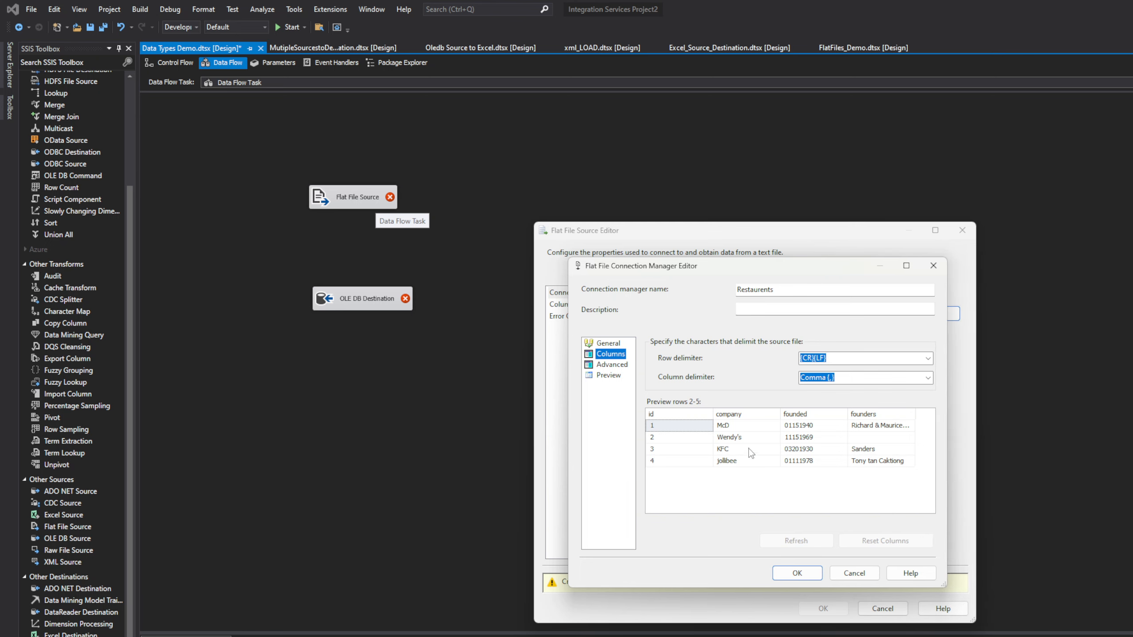
click(613, 365)
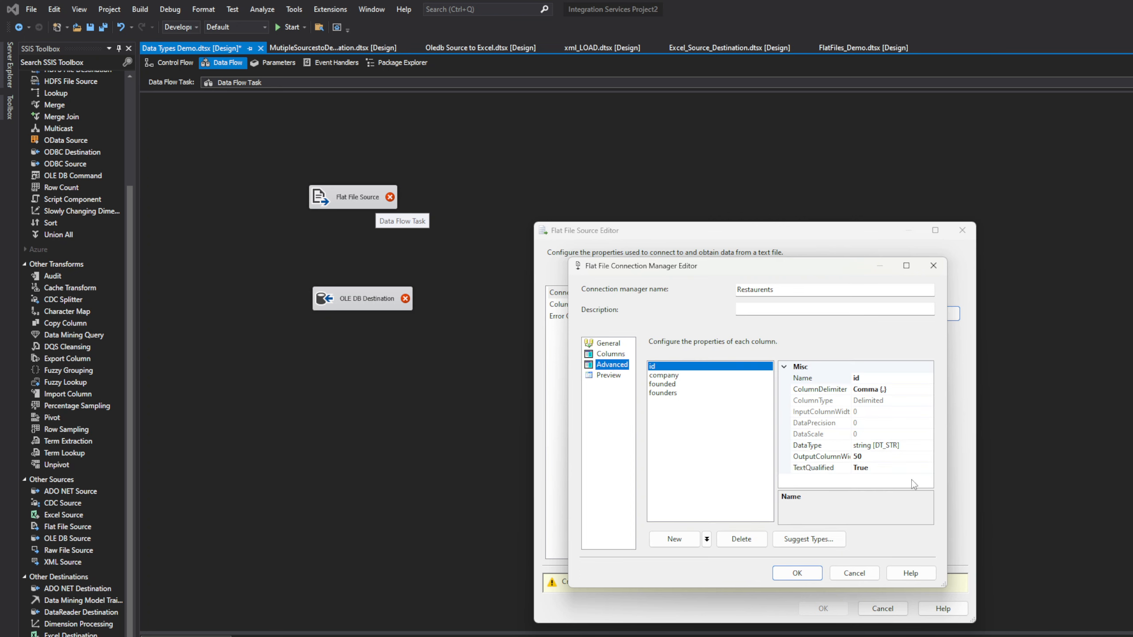
click(915, 446)
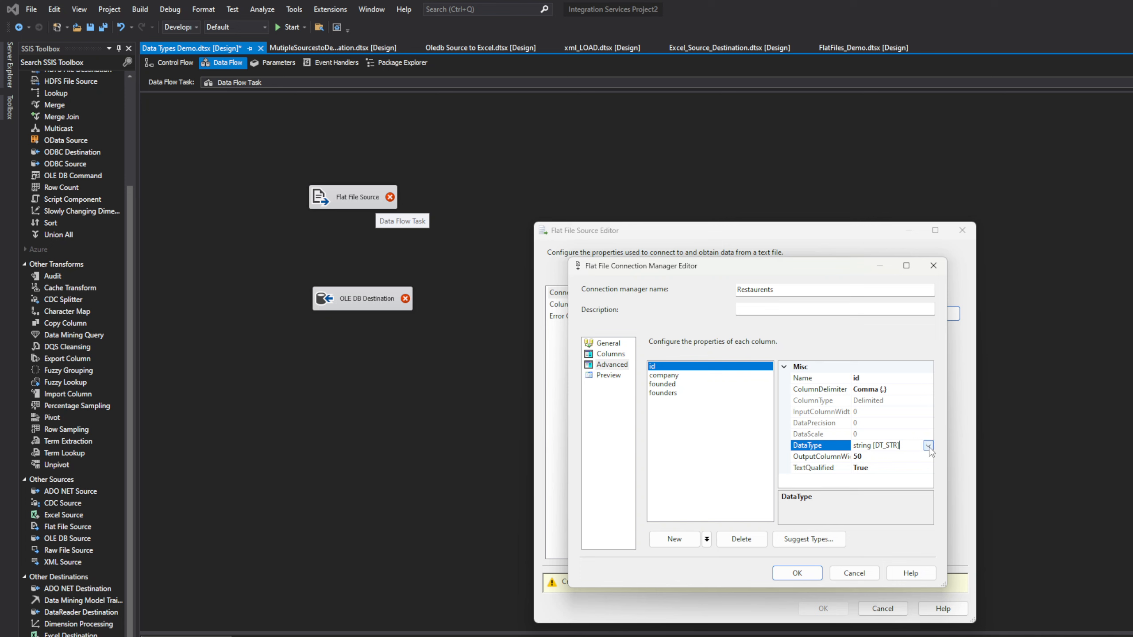
click(928, 445)
click(928, 445)
click(930, 447)
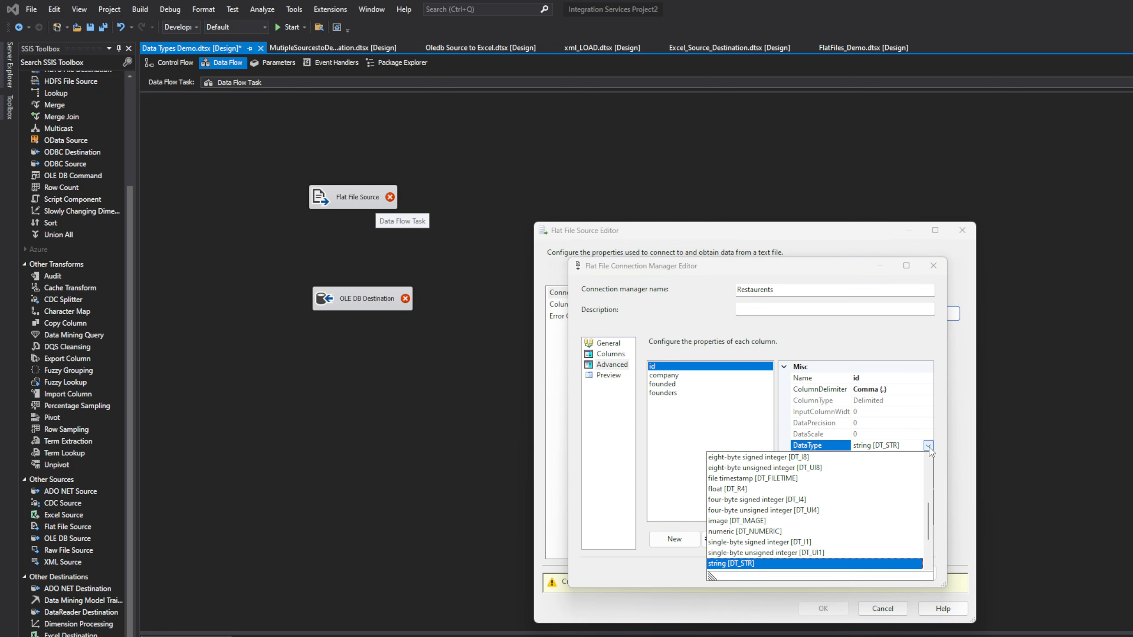
click(930, 447)
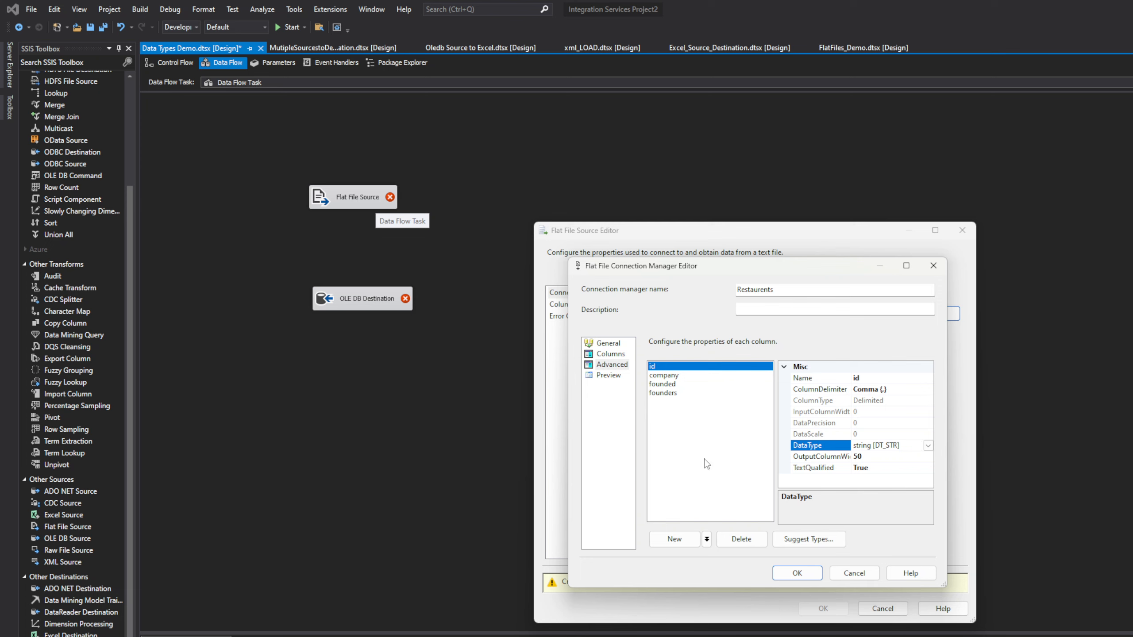
Step: Inspect the advanced properties of the company, founded, founders and id columns
click(662, 378)
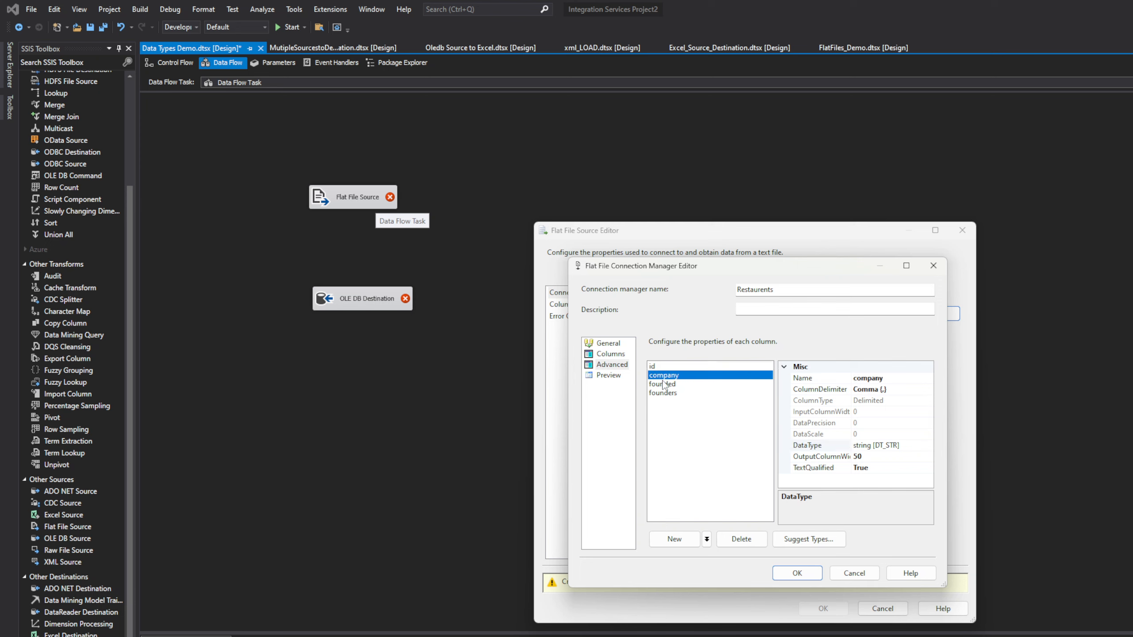
click(665, 387)
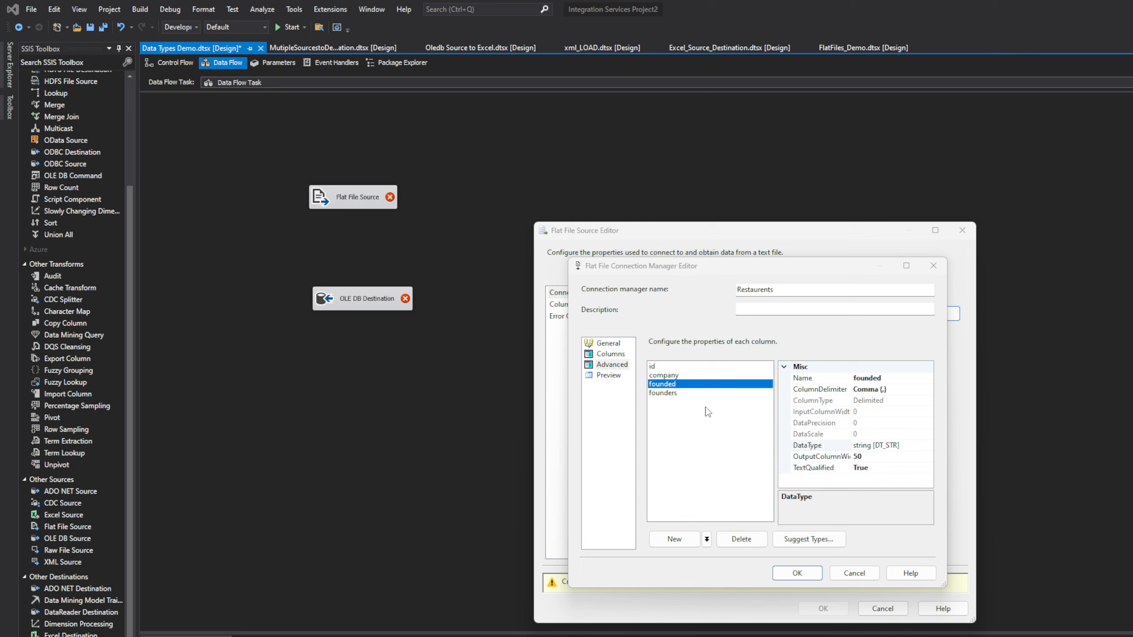
click(655, 393)
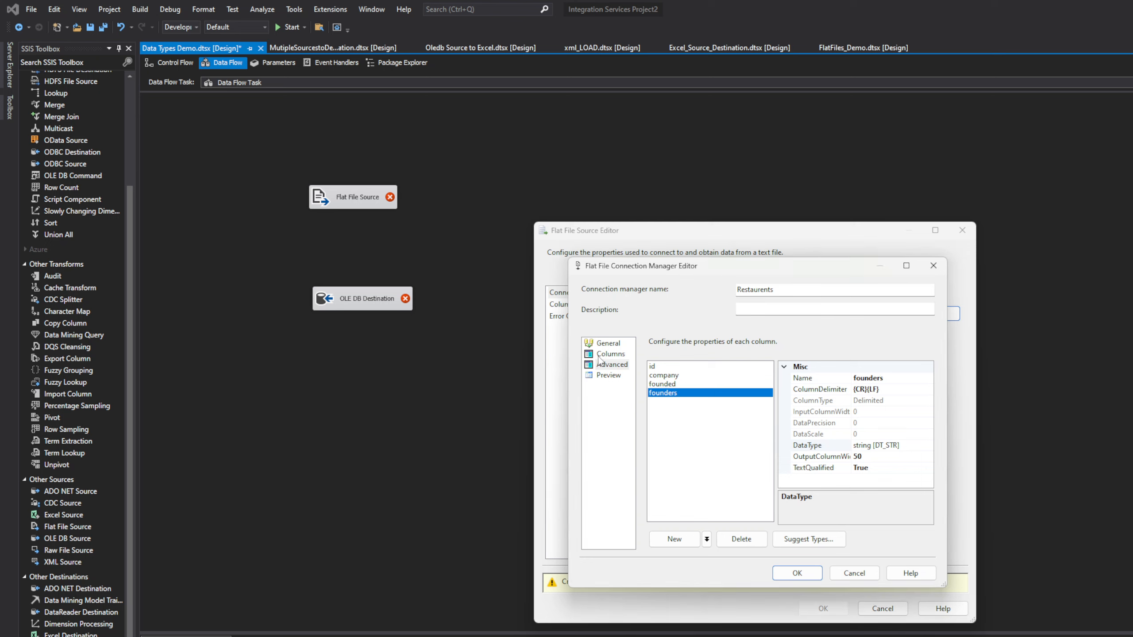
click(672, 384)
click(673, 375)
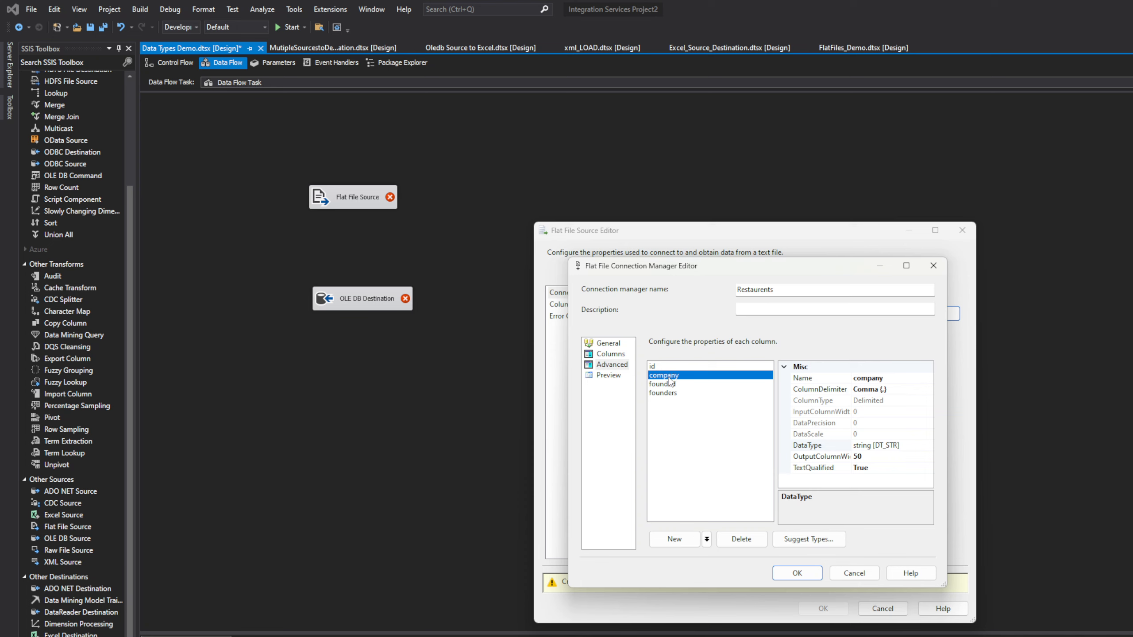
click(670, 367)
click(662, 382)
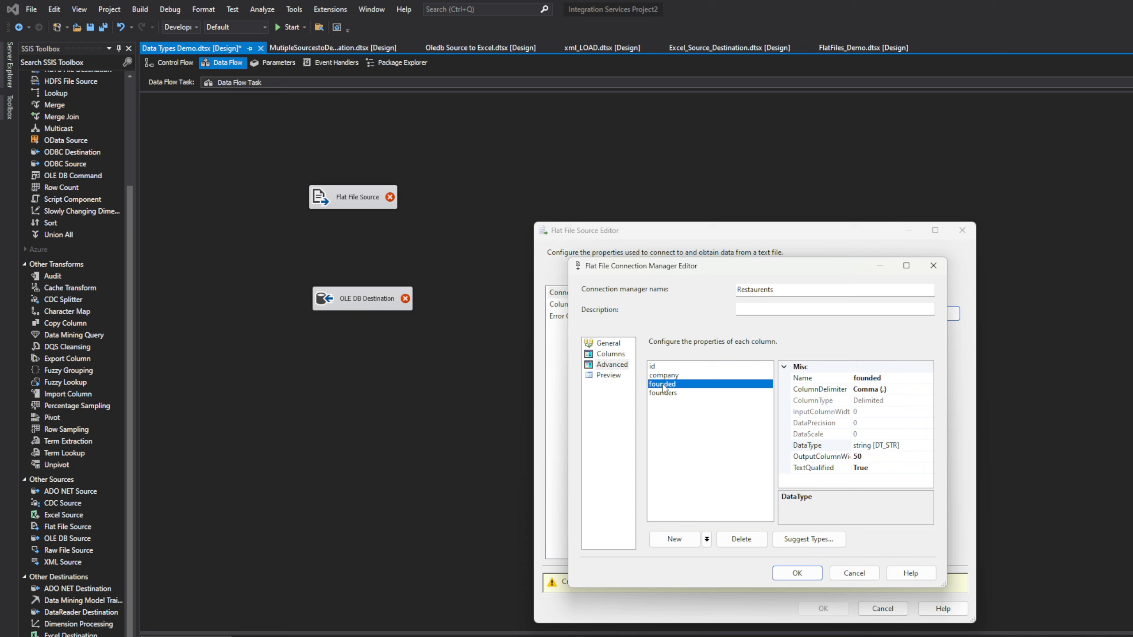
click(663, 377)
click(664, 384)
click(664, 395)
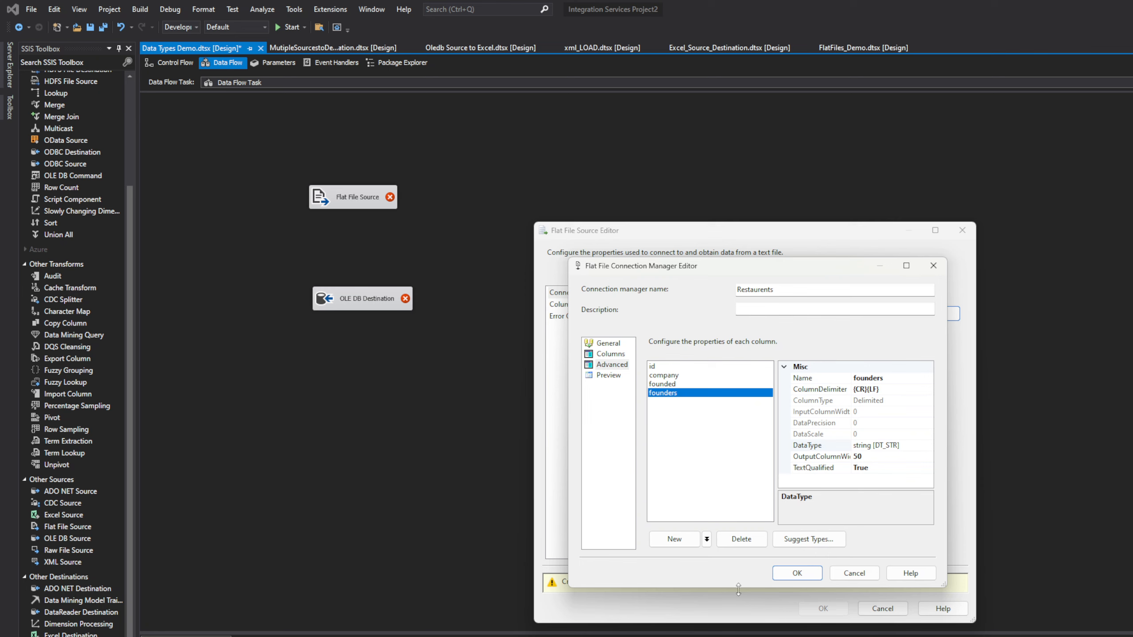
Step: Save the Restaurents connection, retain null values, preview rows, and confirm the Flat File Source
click(793, 575)
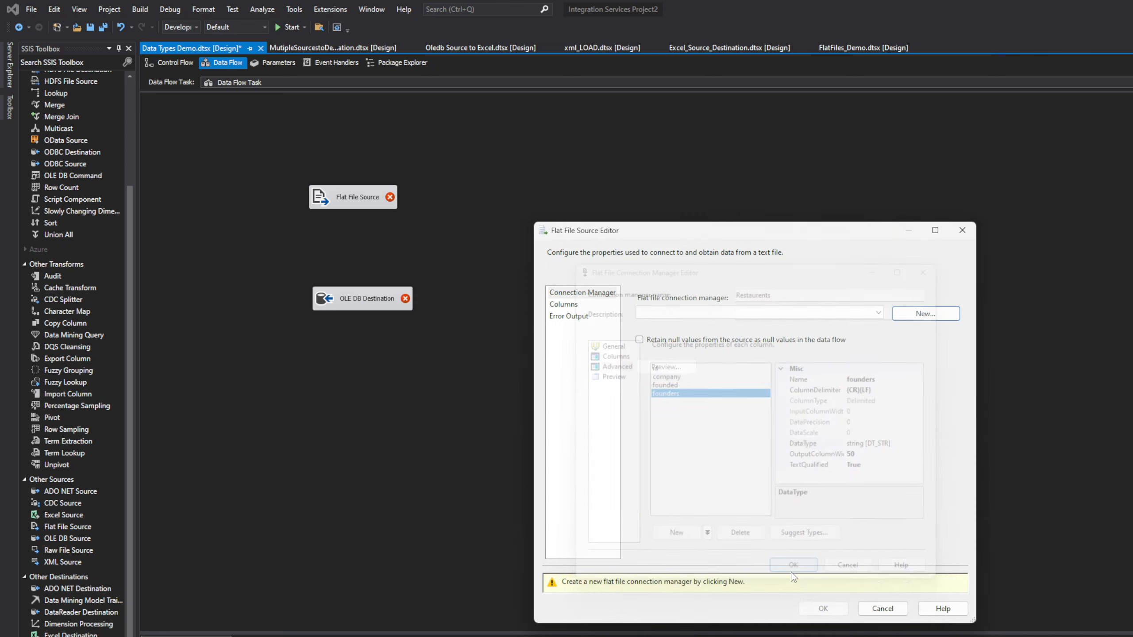
click(641, 345)
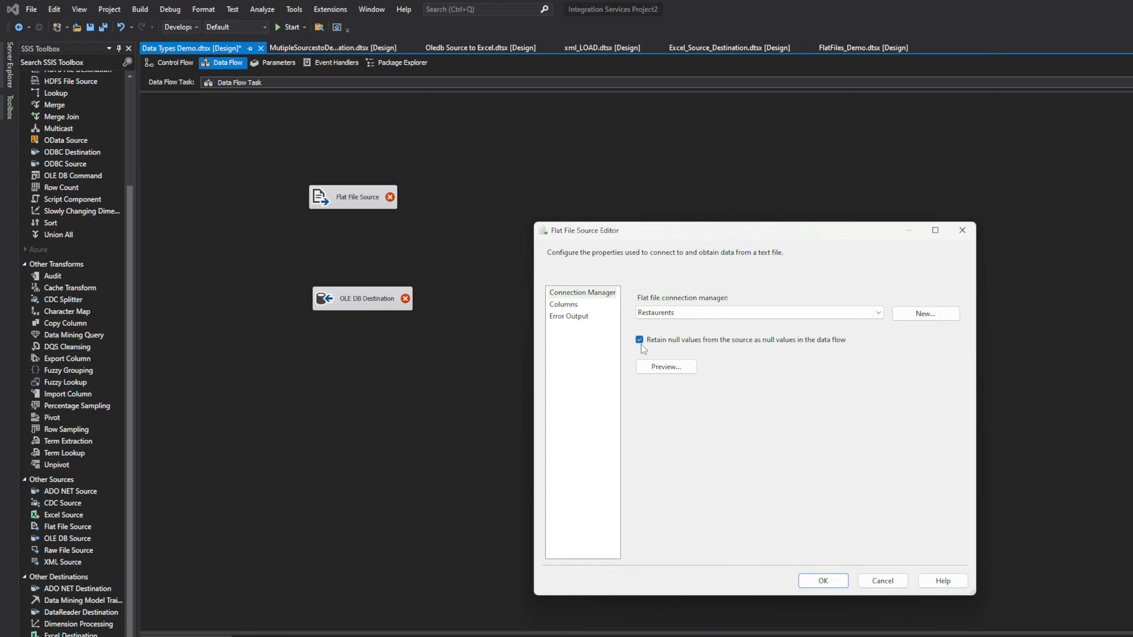
click(655, 367)
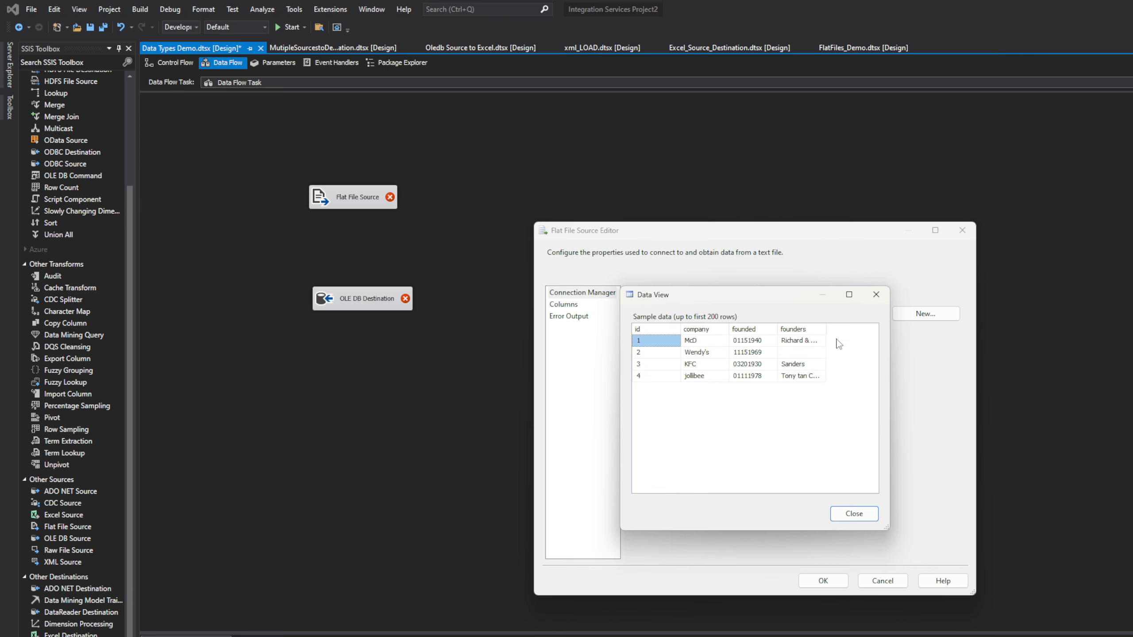
click(863, 515)
click(565, 306)
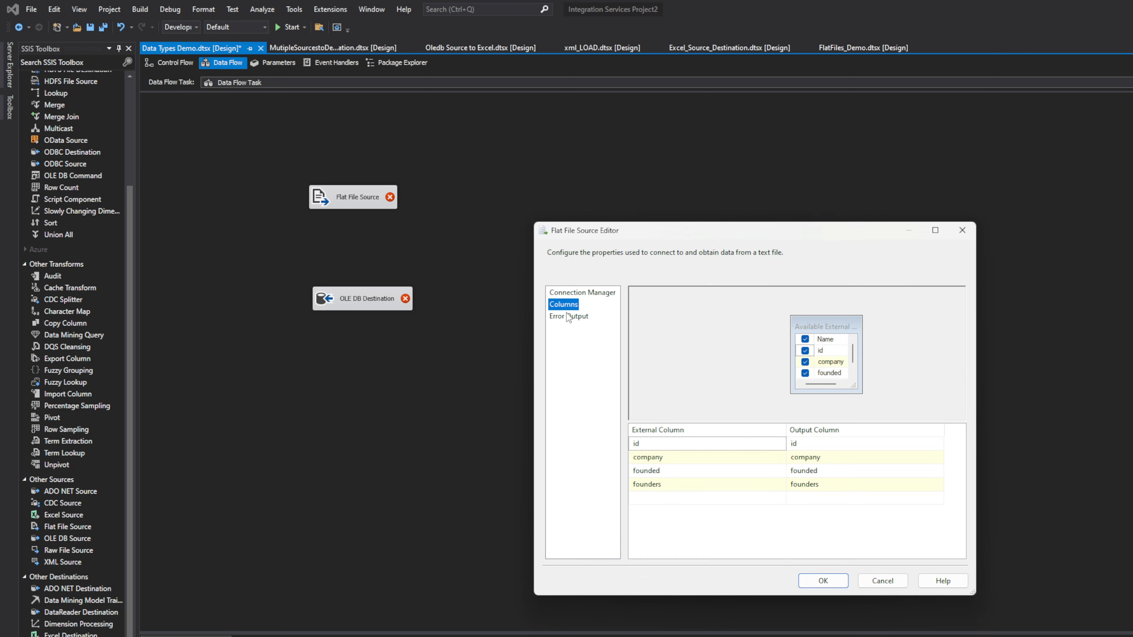
click(568, 317)
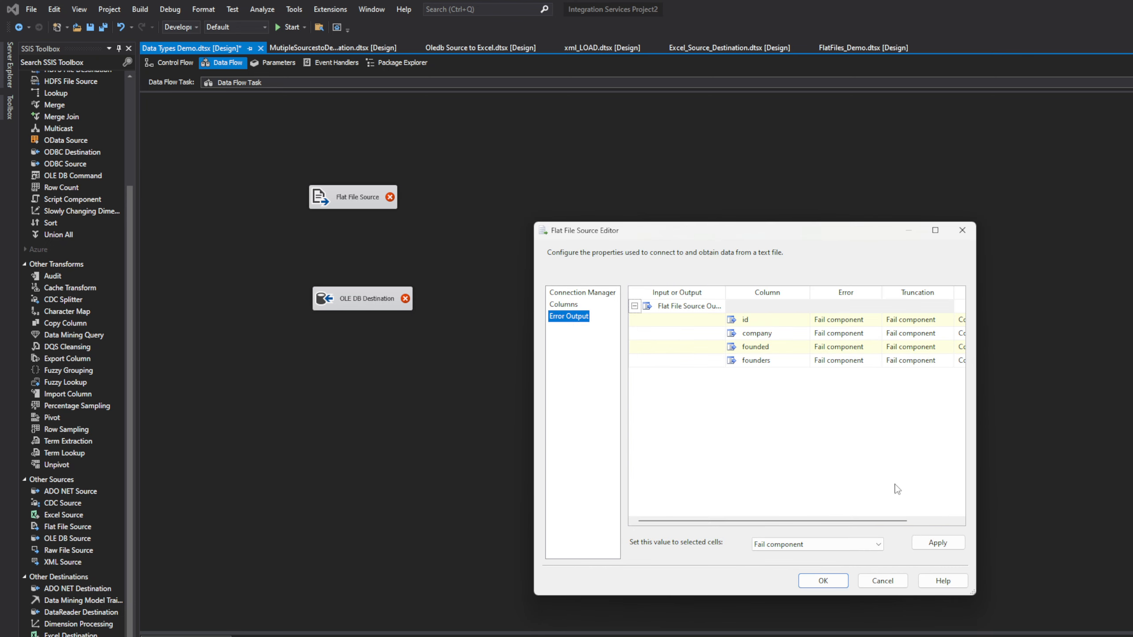
click(838, 582)
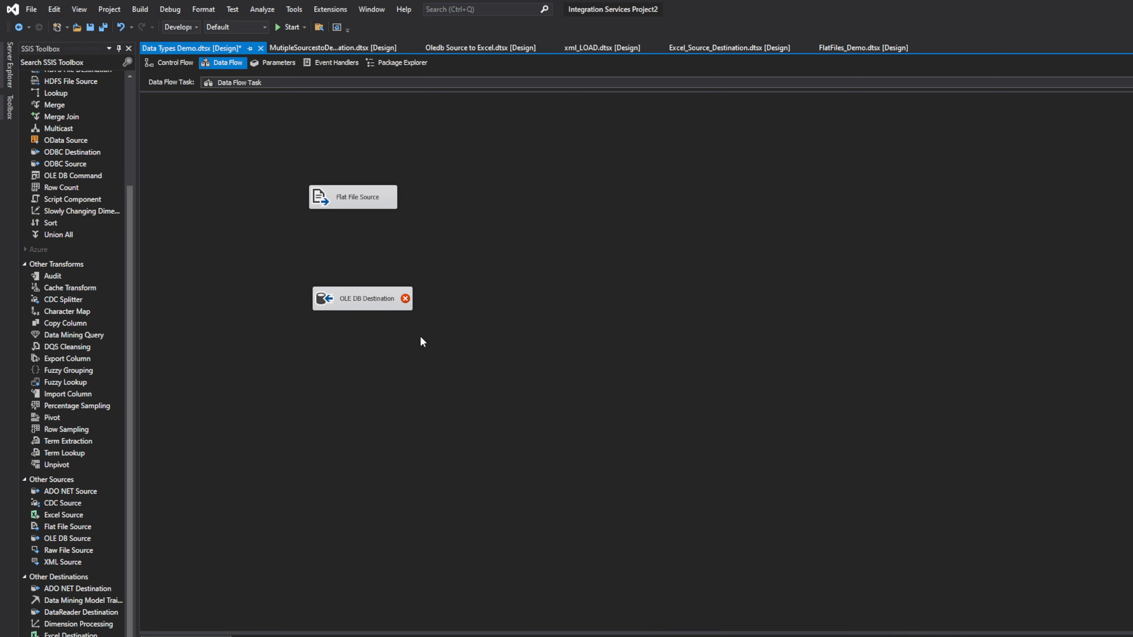
Step: Nudge the OLE DB Destination slightly lower on the data flow canvas
click(359, 298)
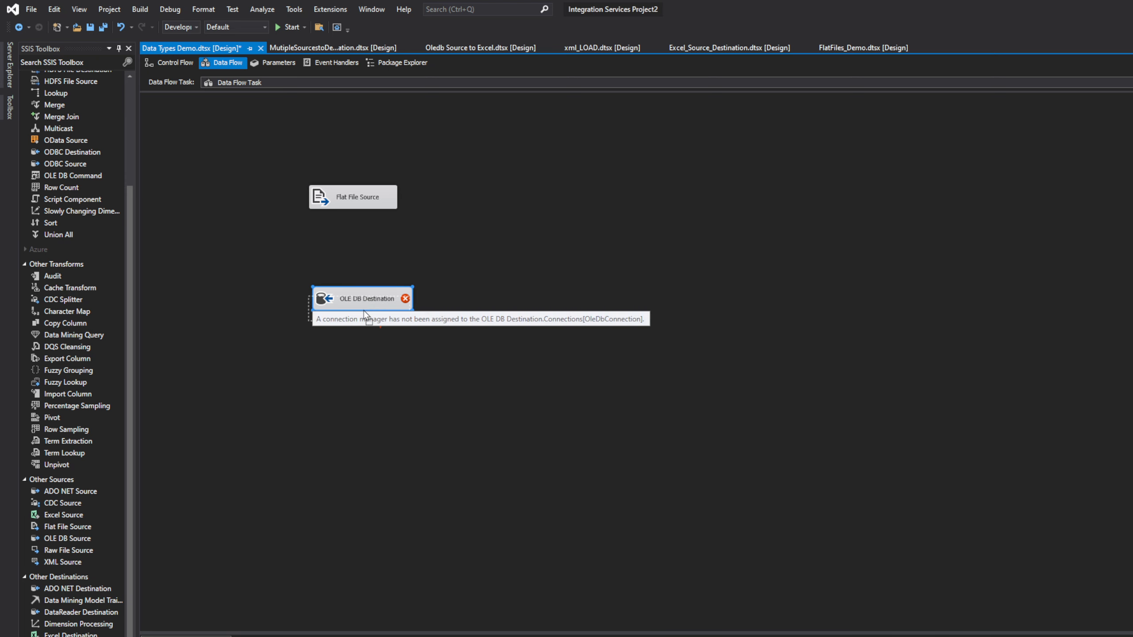
drag(363, 312, 364, 314)
click(505, 268)
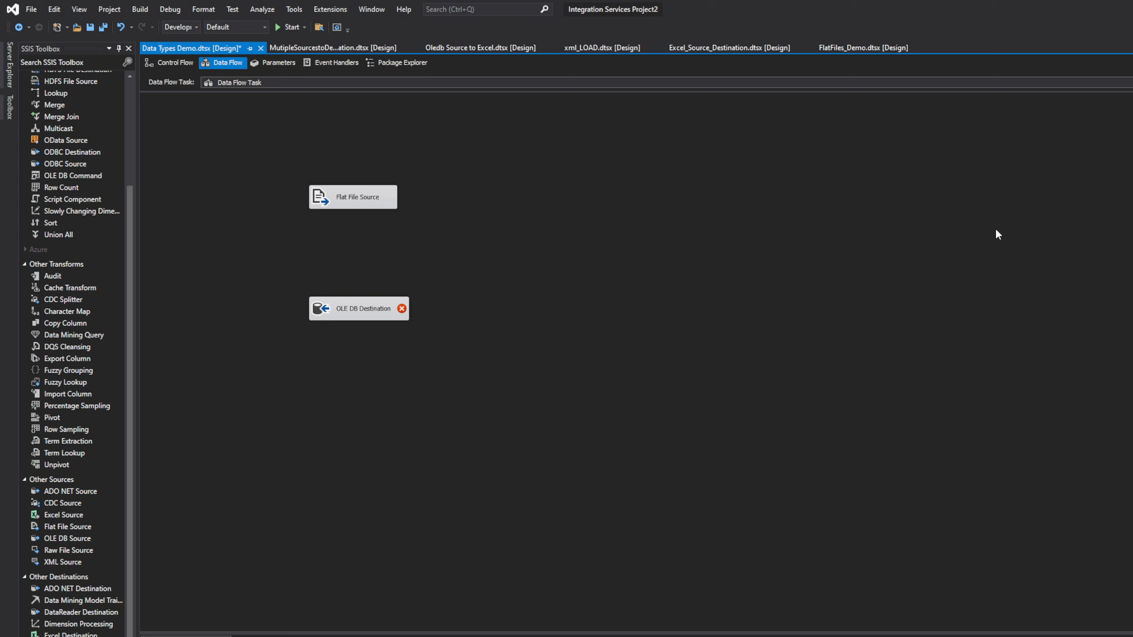
Step: Switch to SSMS, connect to the local server, and open a blank query on master
key(alt+Tab)
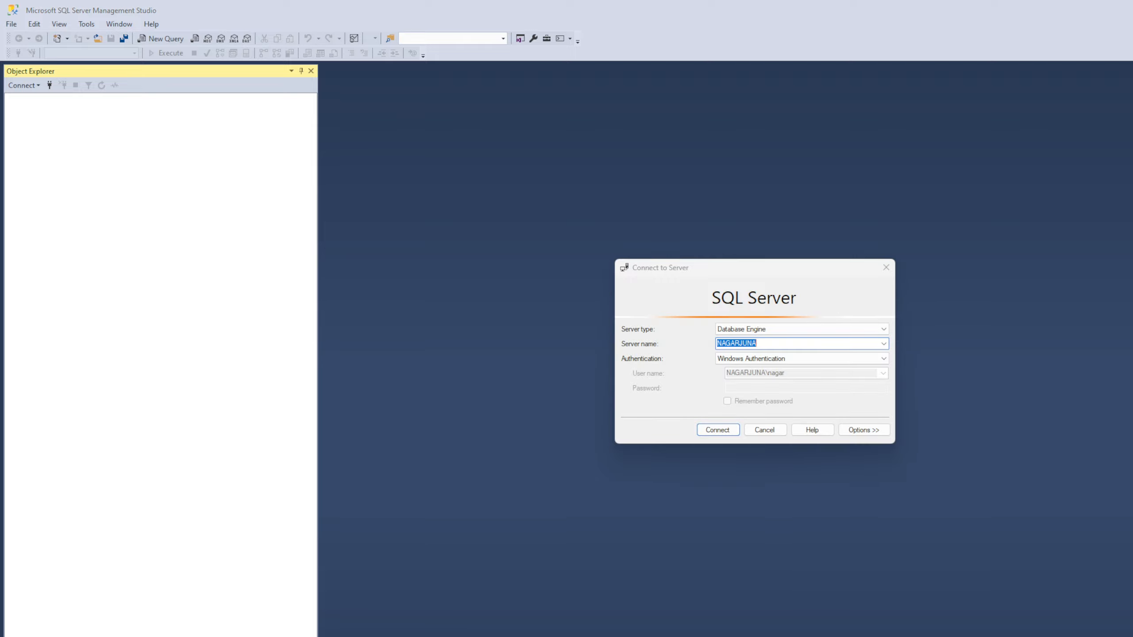
click(734, 432)
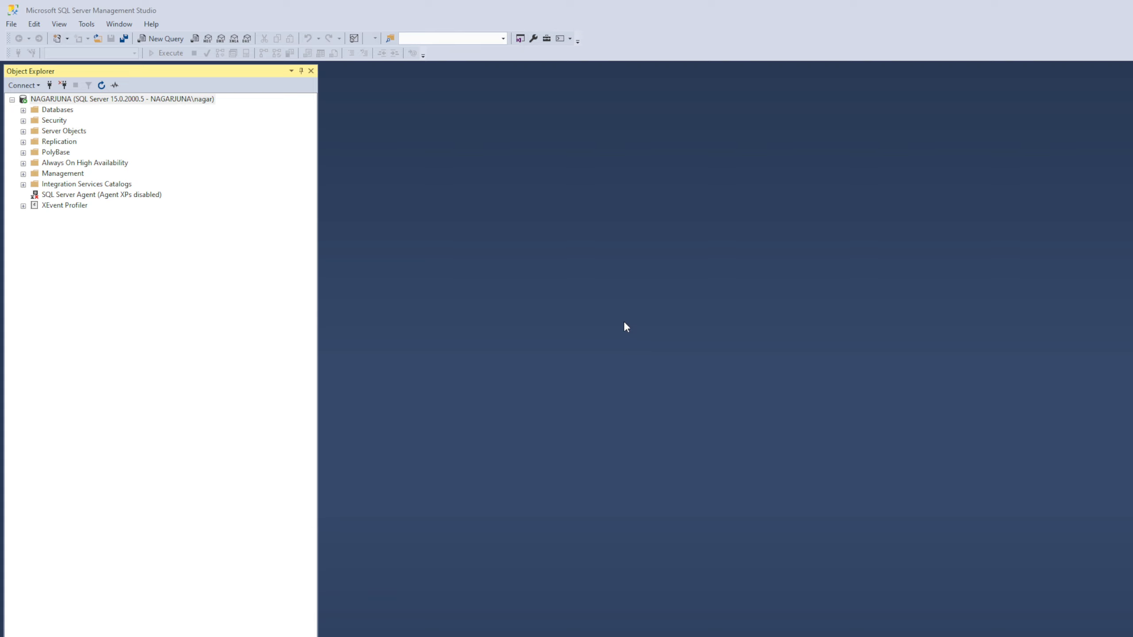
click(835, 337)
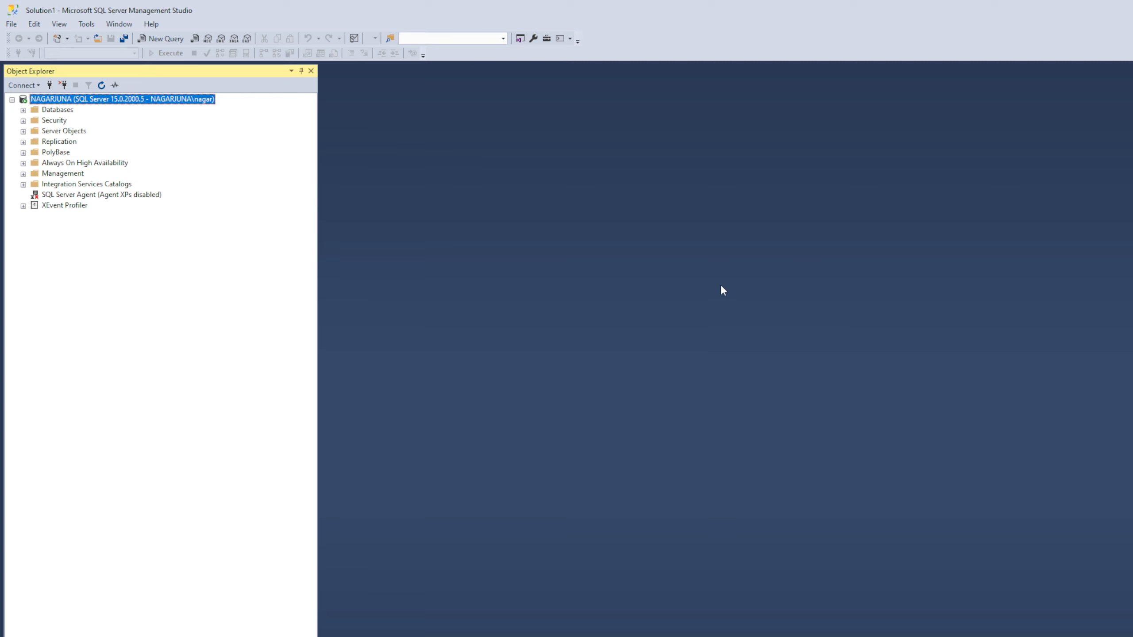
key(ctrl+n)
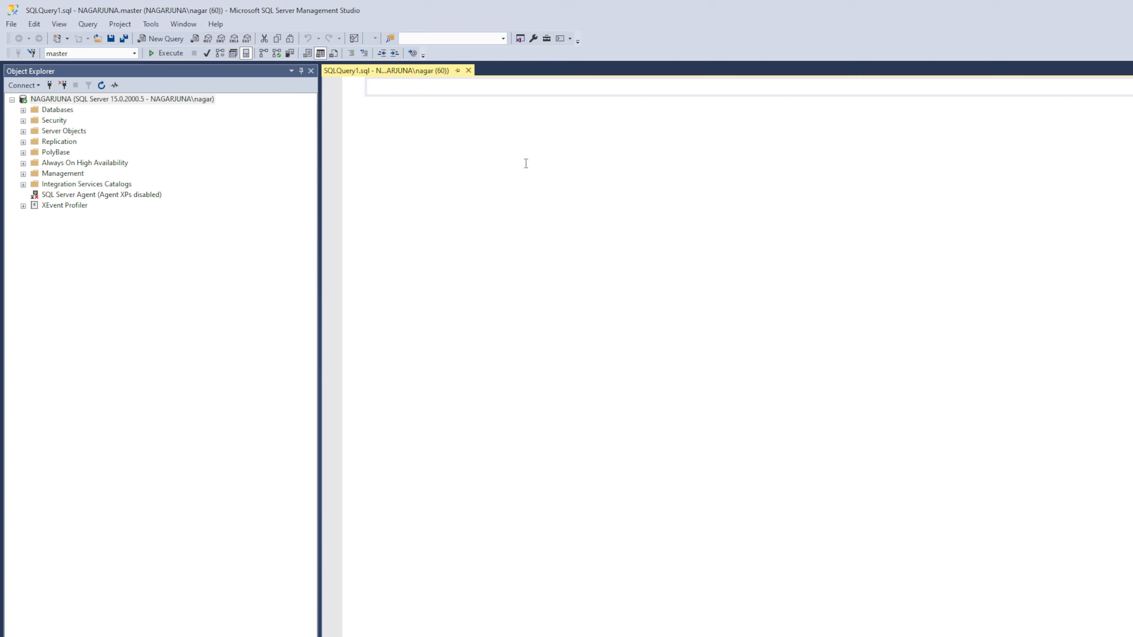
Step: Write 'use [SSIS_Trainings]' followed by a go line at the top of the query
text(us s)
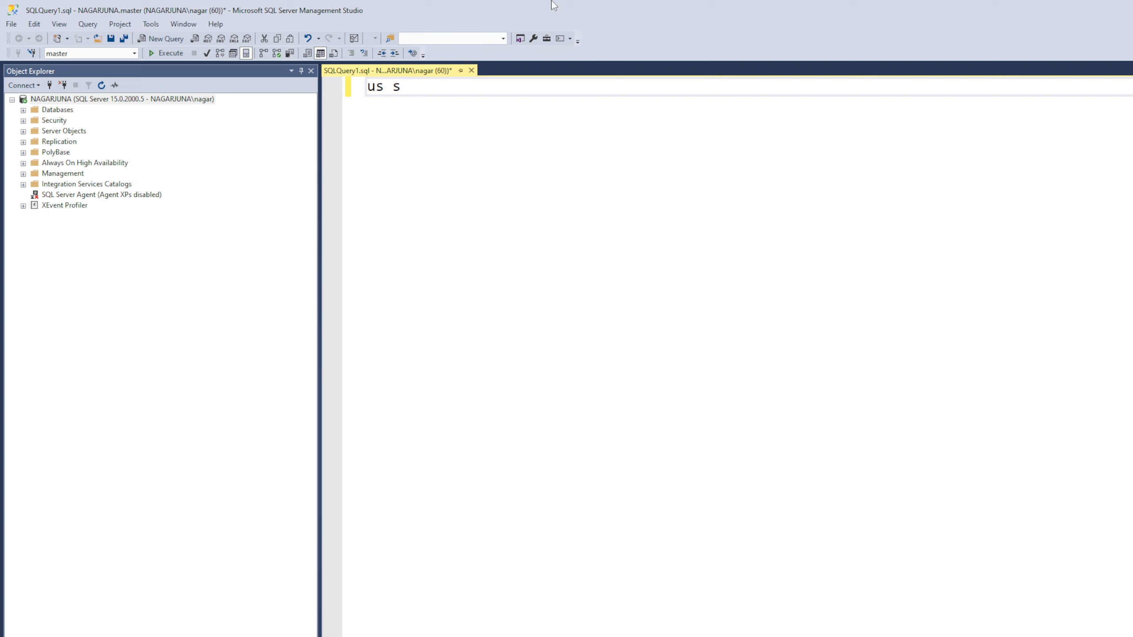
text(sis_)
click(23, 110)
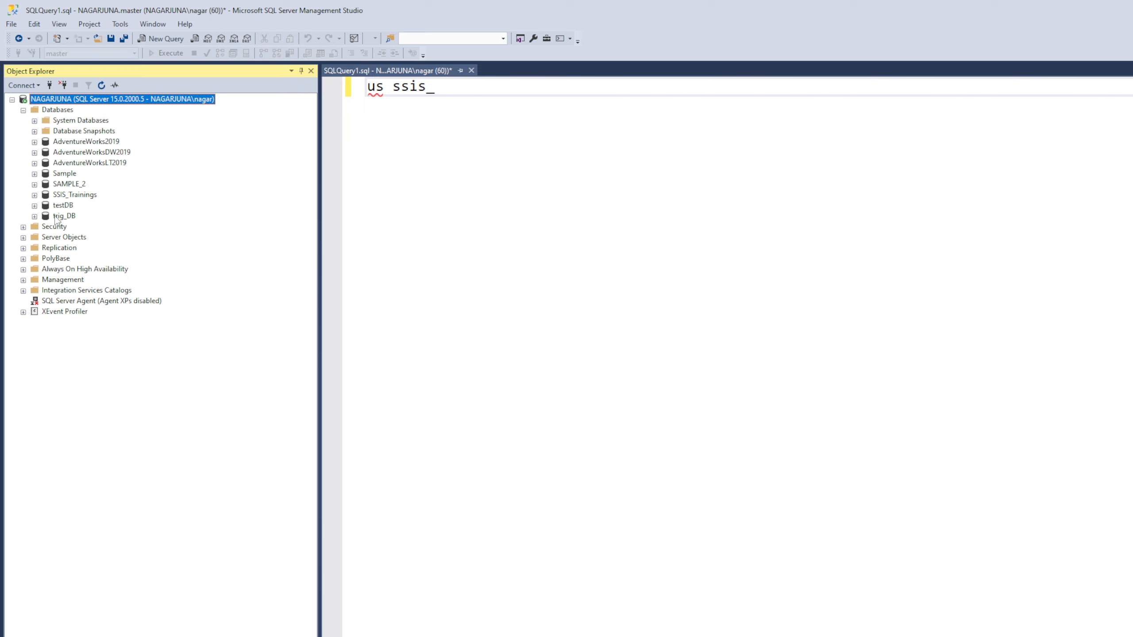
click(60, 197)
drag(60, 200, 400, 91)
click(400, 89)
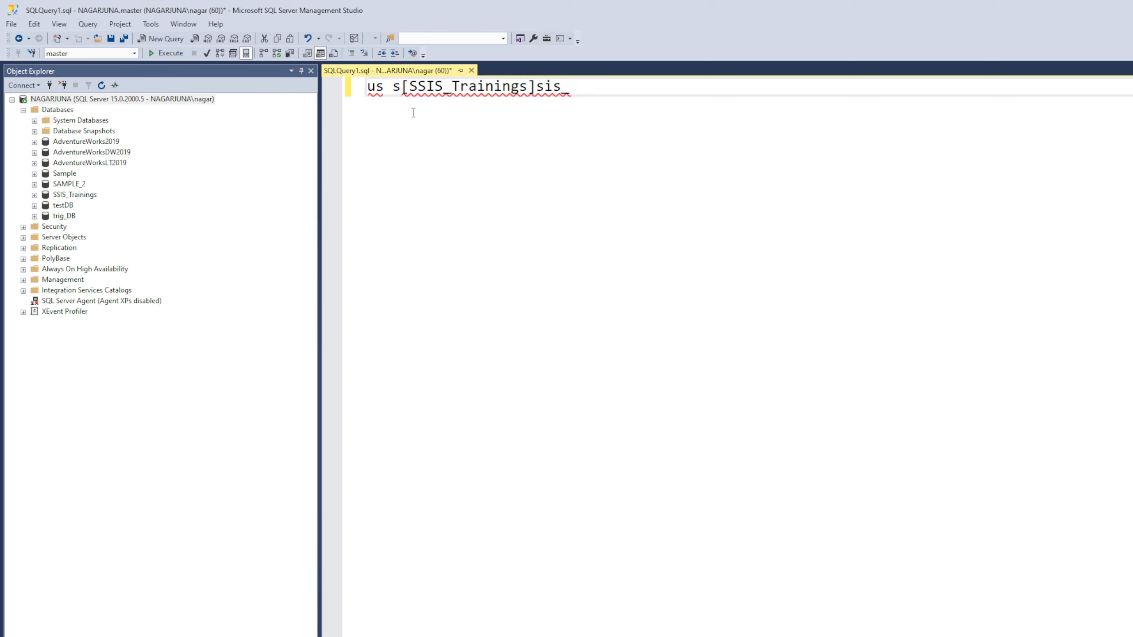
key(BackSpace)
key(BackSpace)
text(e)
key(BackSpace)
key(BackSpace)
key(BackSpace)
key(BackSpace)
key(Return)
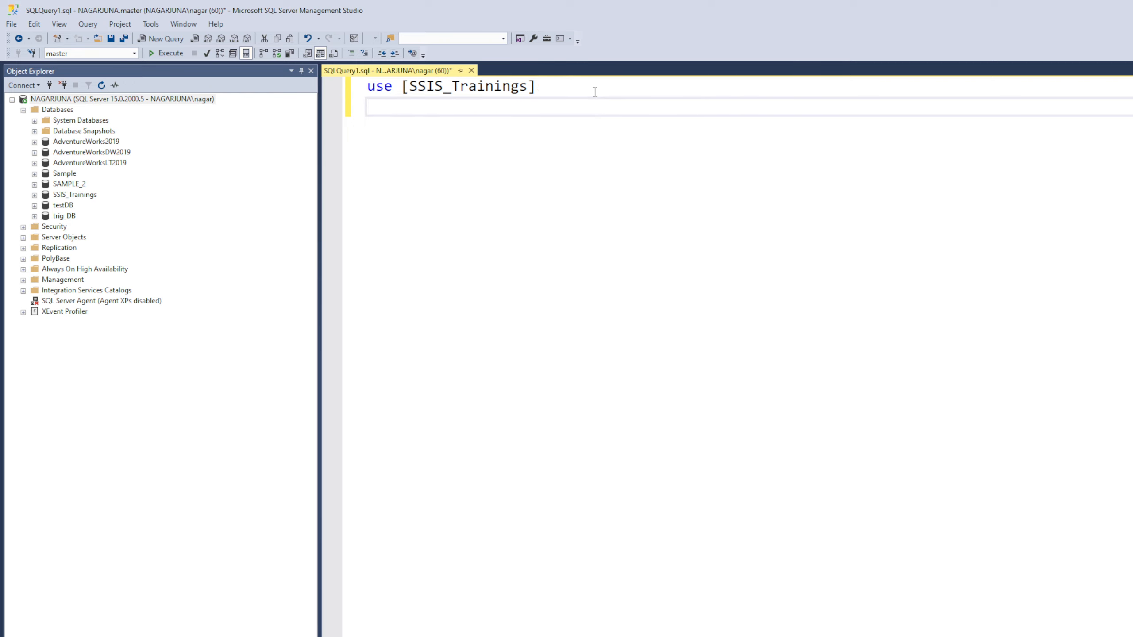
text(go)
key(Return)
key(Return)
Step: Paste the CREATE TABLE script and rename FastFoodRestaurant to Restaurant
text(CREATE TABLE FastFoodRestaurant (     ID INT NOT NULL PRIMARY KEY,     FastFoodChain VARCHAR(50) NOT NULL,     DateFounded DATE NOT NULL,     Founders VARCHAR(50) NOT NULL ) GO)
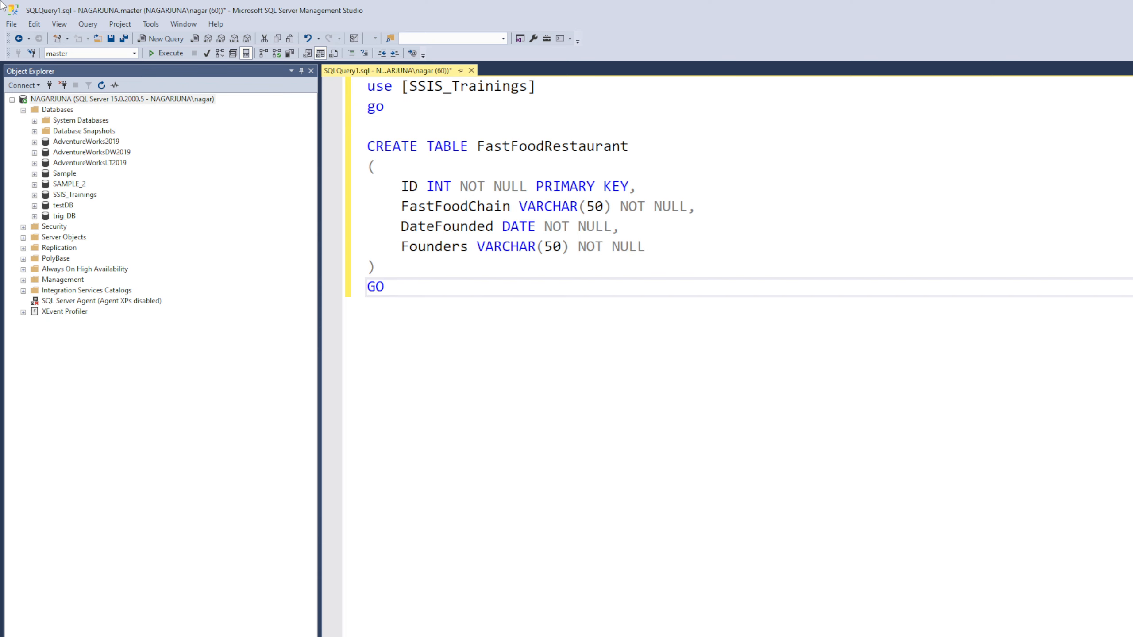
right_click(41, 1)
click(565, 153)
drag(547, 147, 478, 147)
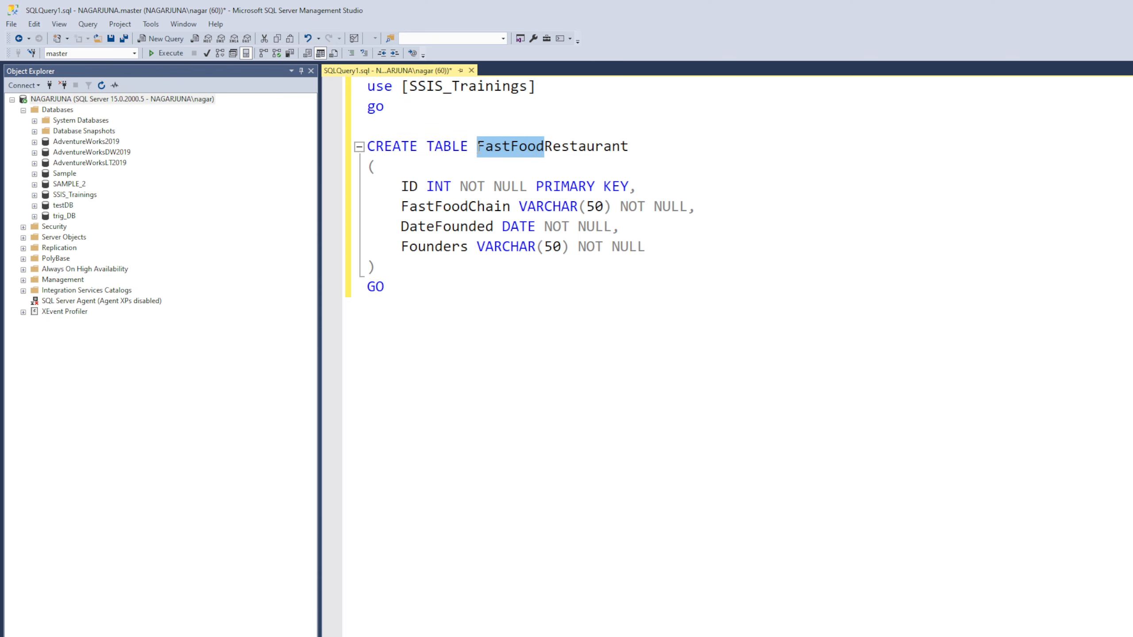
key(BackSpace)
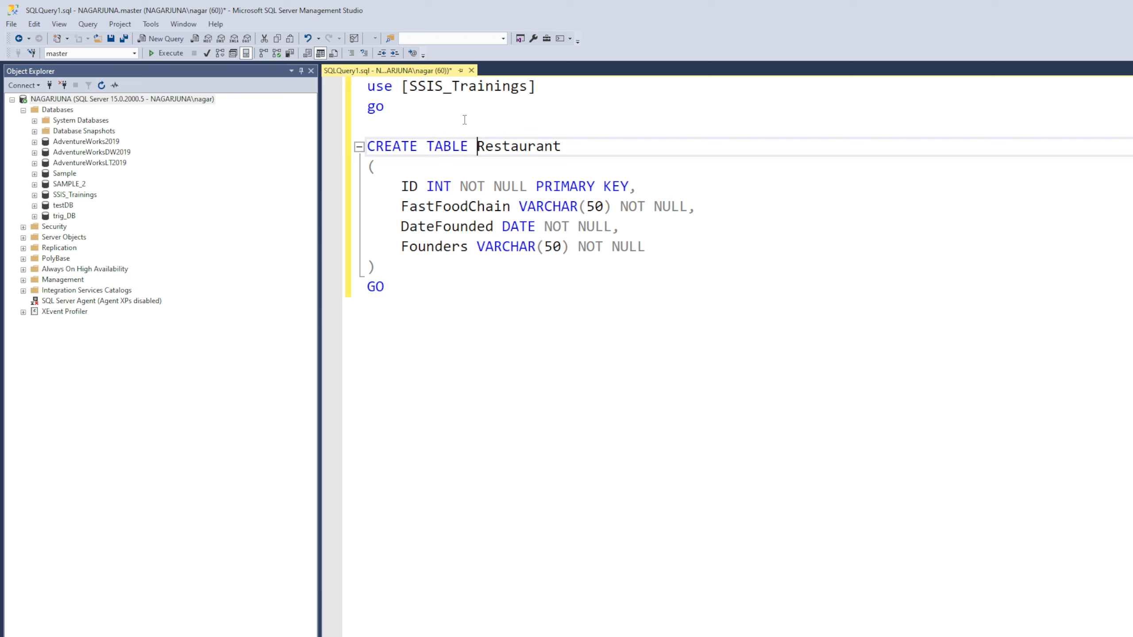
drag(463, 117, 344, 99)
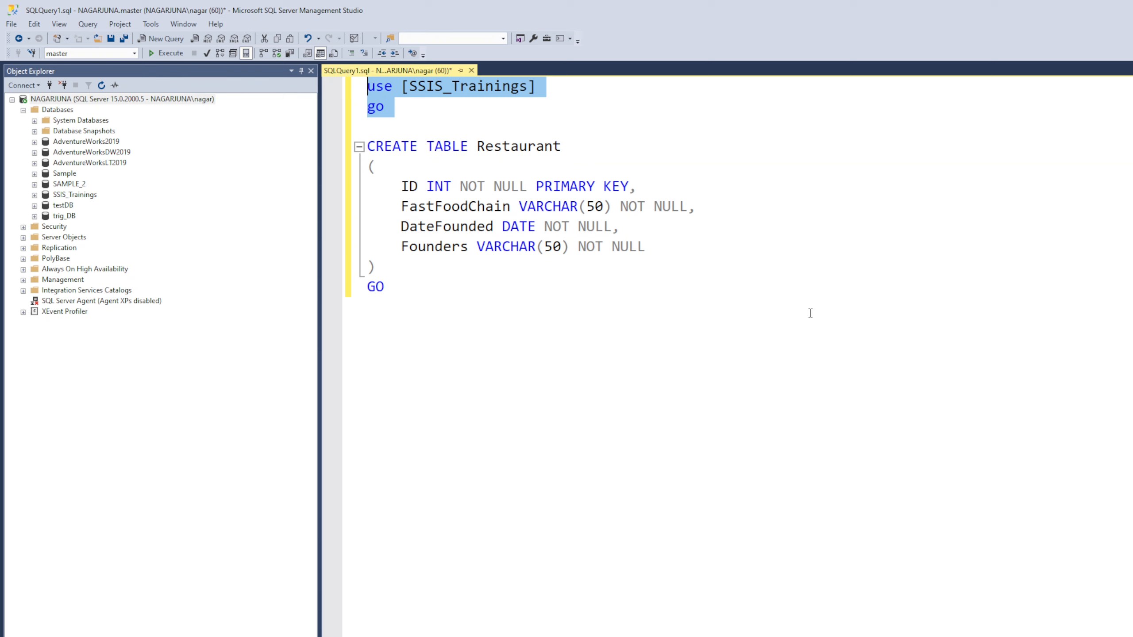
Step: Switch to SSIS_Trainings and run the CREATE TABLE Restaurant batch
click(164, 54)
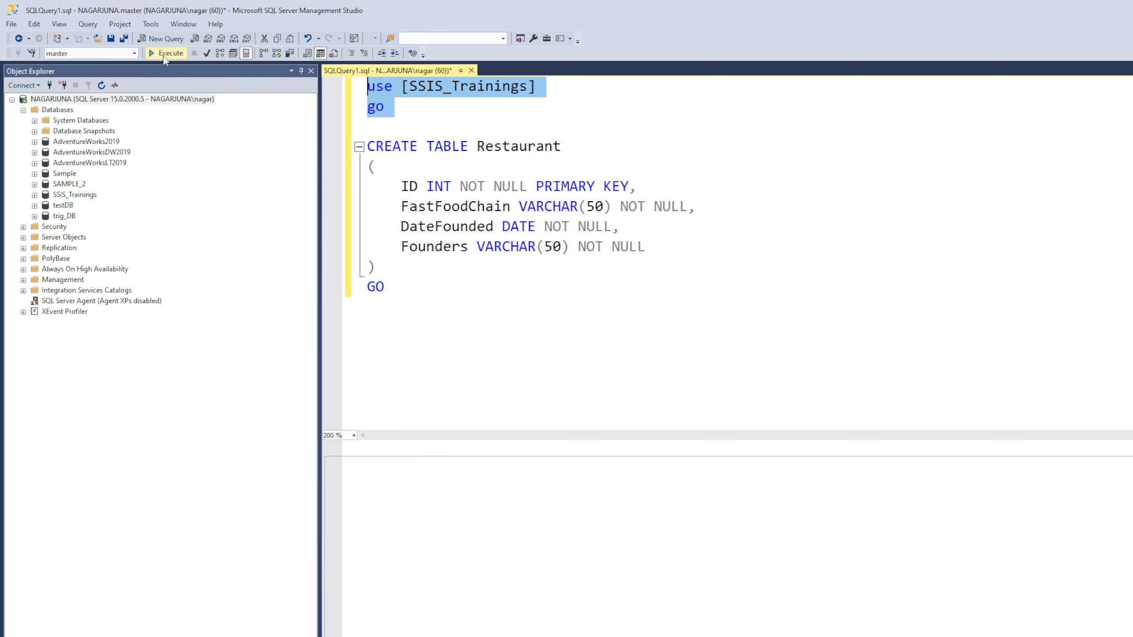
click(415, 317)
drag(546, 306, 297, 144)
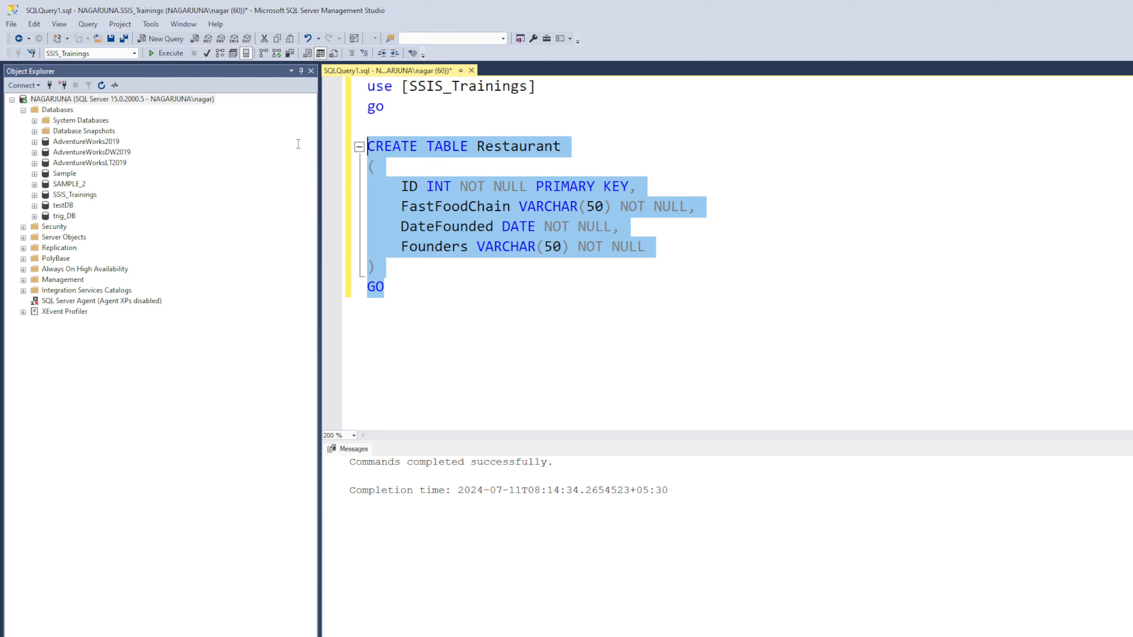
click(177, 55)
click(536, 126)
Step: Run 'select * from Restaurant' to confirm the empty table, then minimize SSMS
double_click(533, 147)
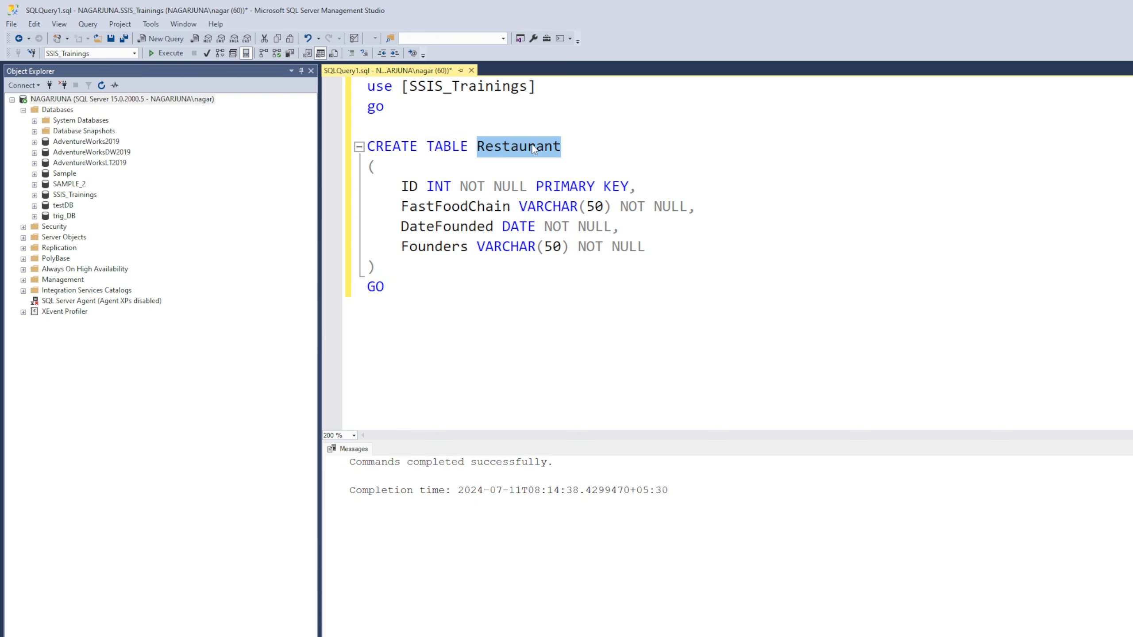
click(440, 365)
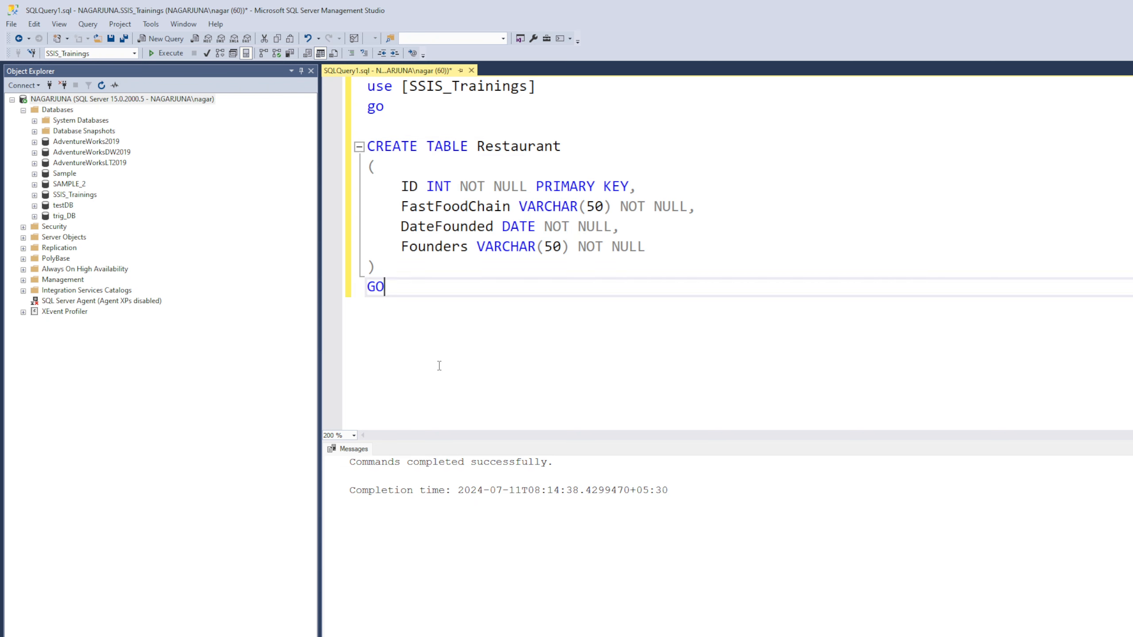
key(Return)
key(Return)
text(select )
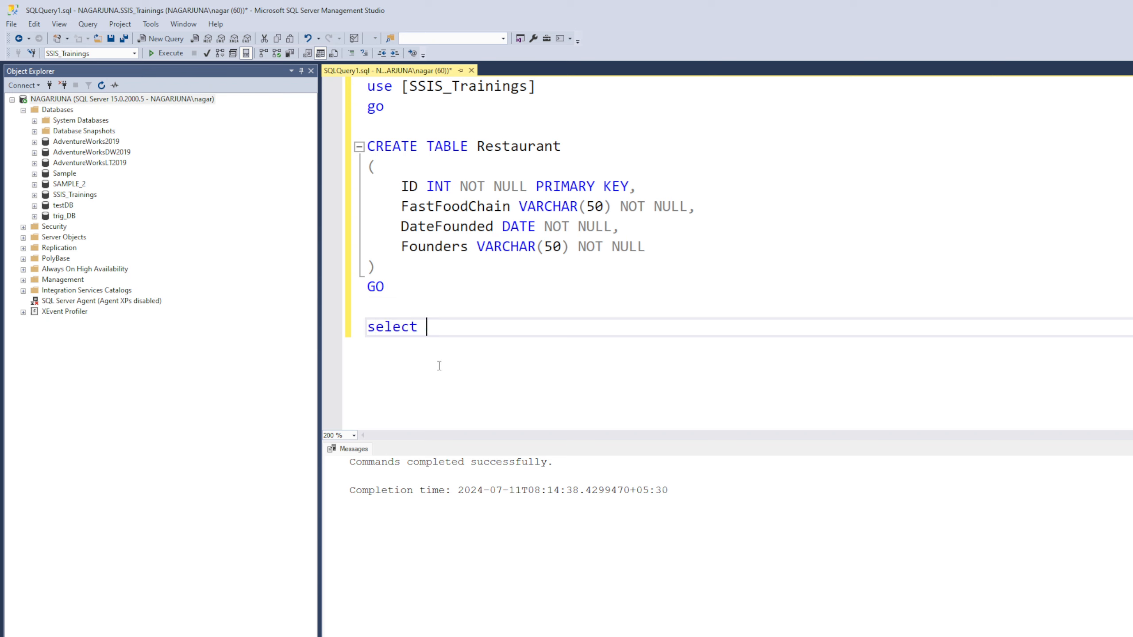
text(8 from Restaurant)
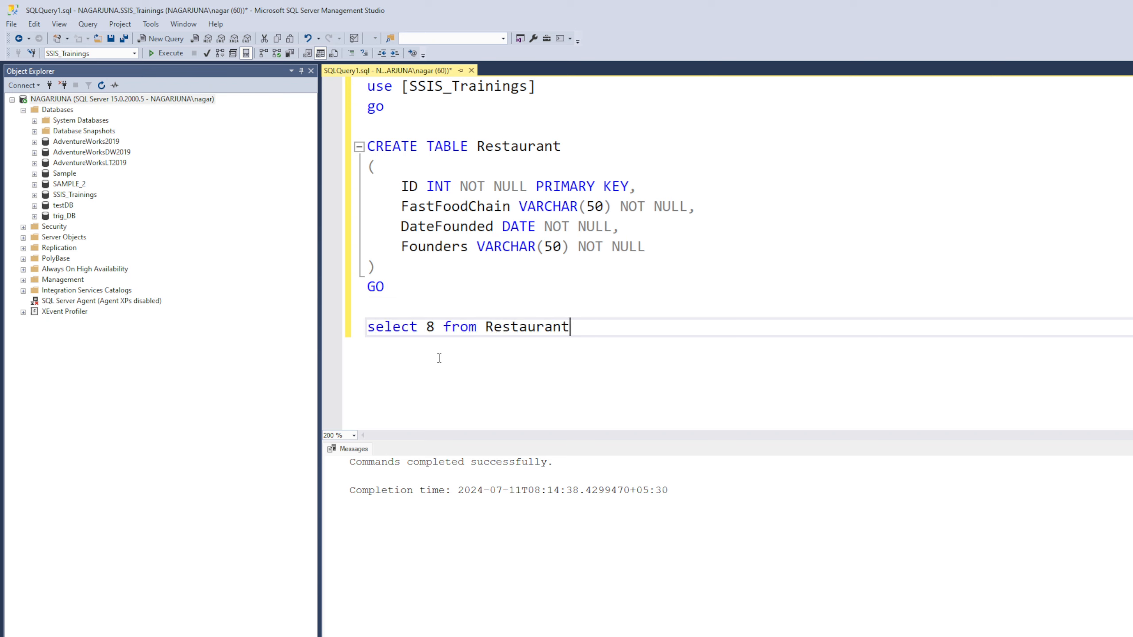
double_click(431, 327)
text(*)
drag(610, 333, 376, 336)
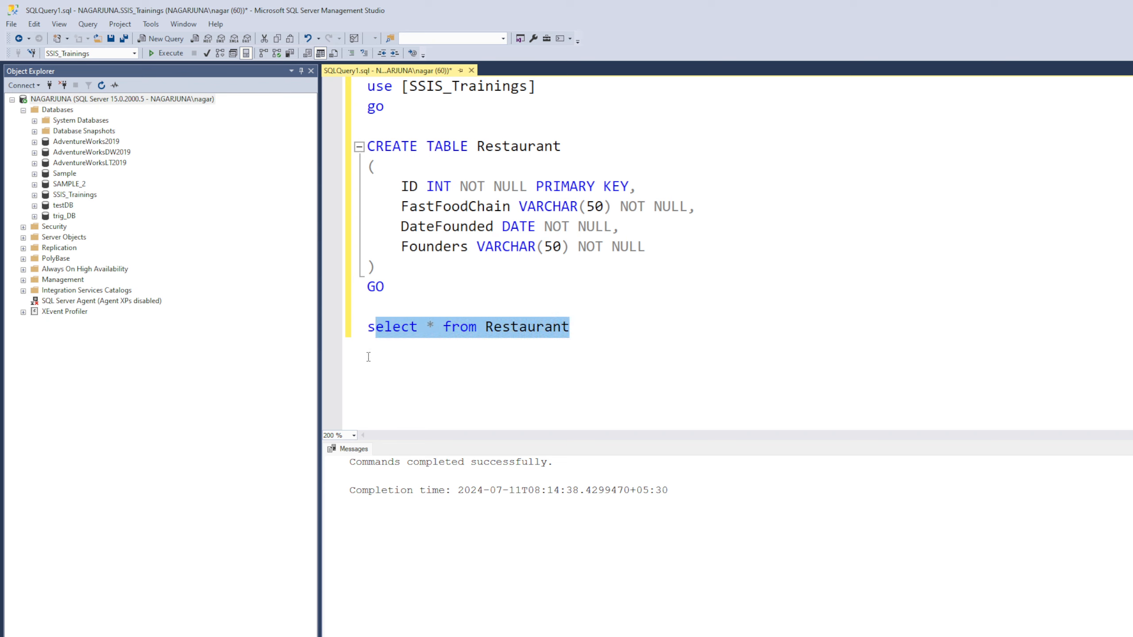
click(369, 357)
drag(575, 331, 343, 341)
click(171, 53)
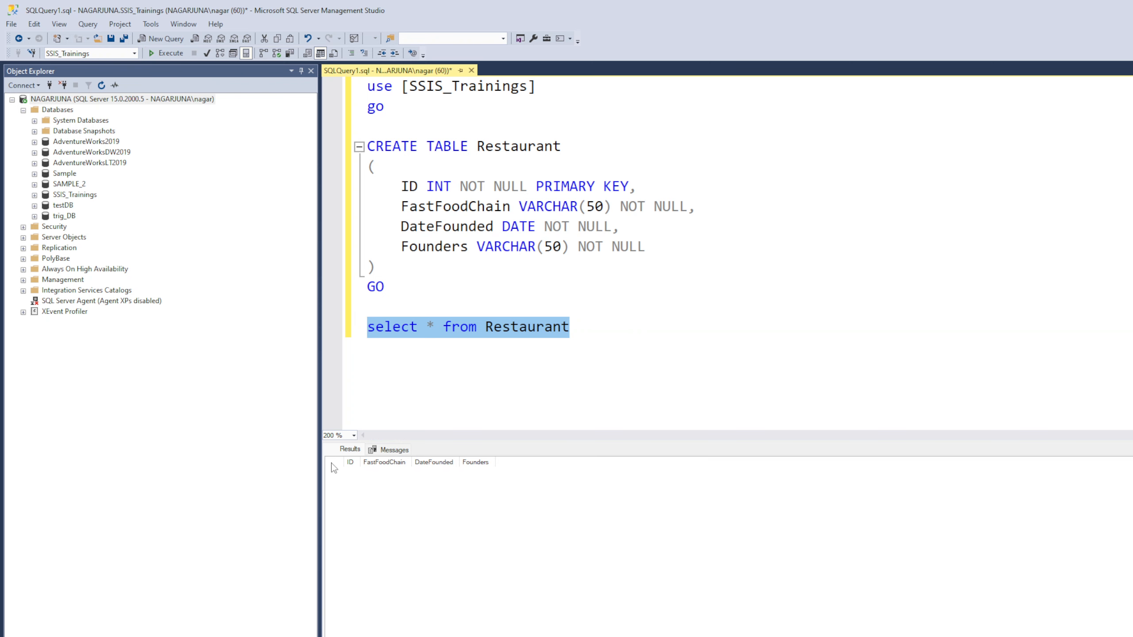
click(577, 369)
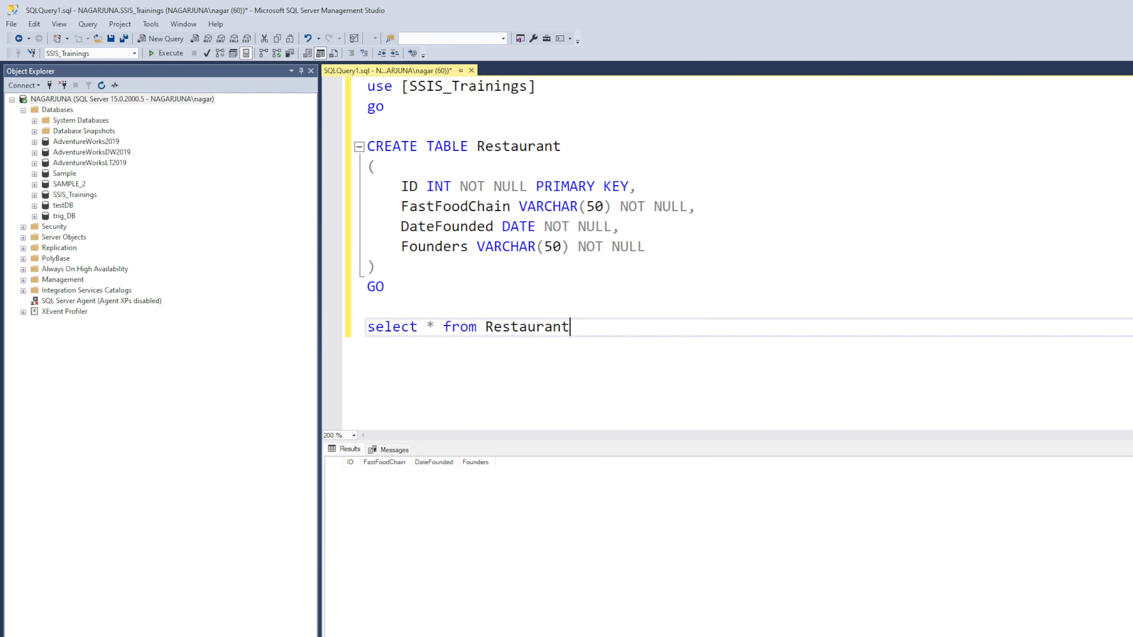
click(1132, 10)
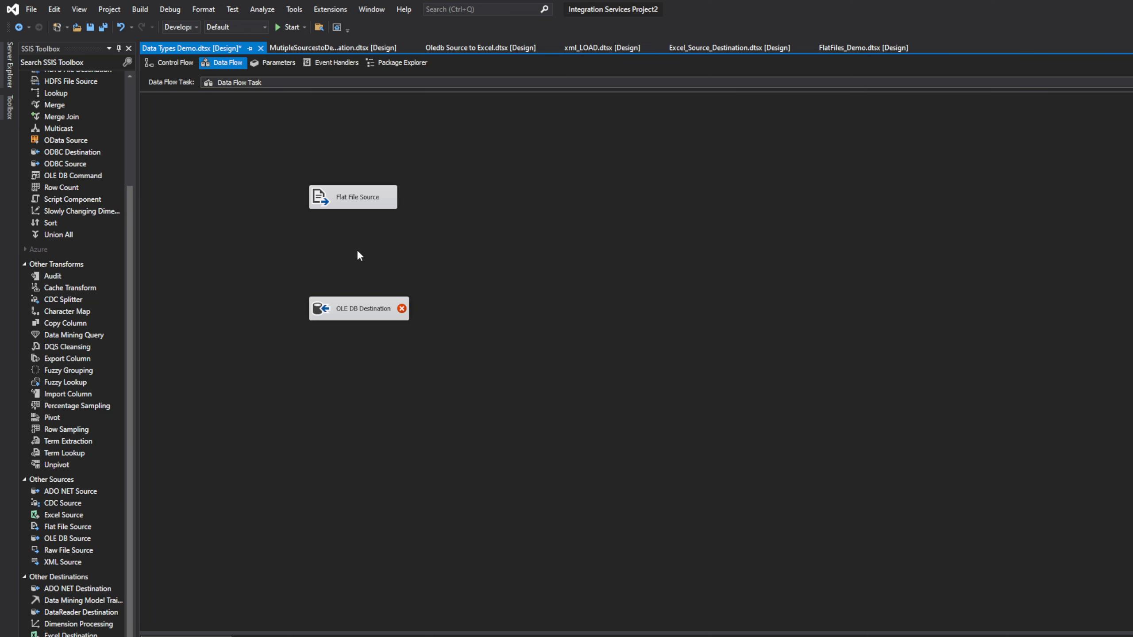
Step: Reposition the Flat File Source and OLE DB Destination on the Data Flow canvas
drag(343, 307, 332, 298)
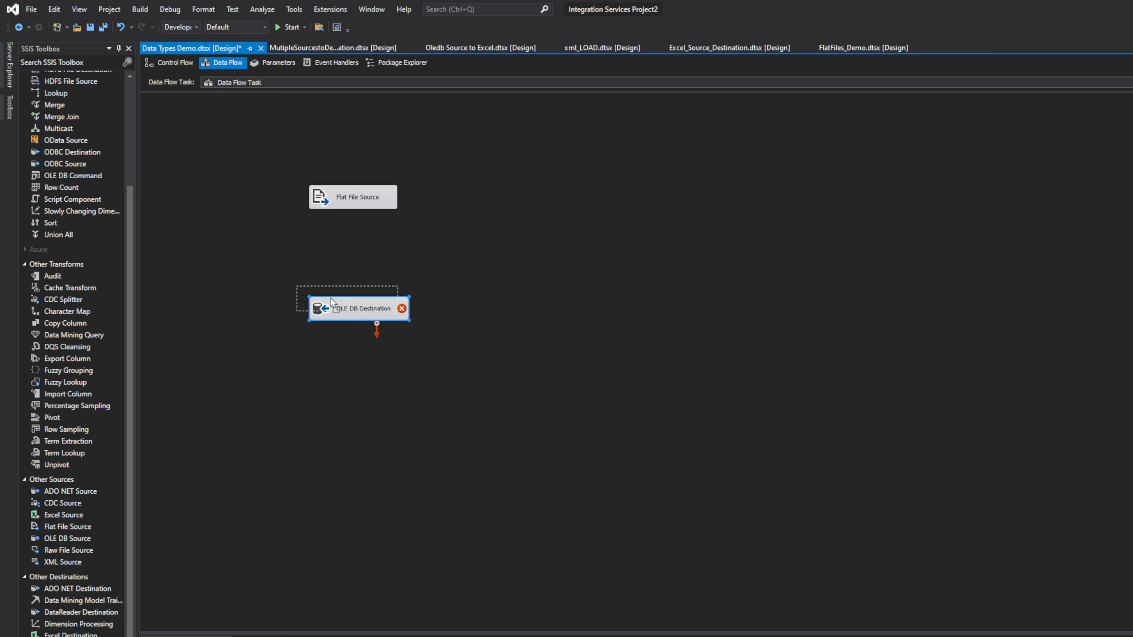
drag(351, 202, 381, 214)
drag(349, 305, 382, 310)
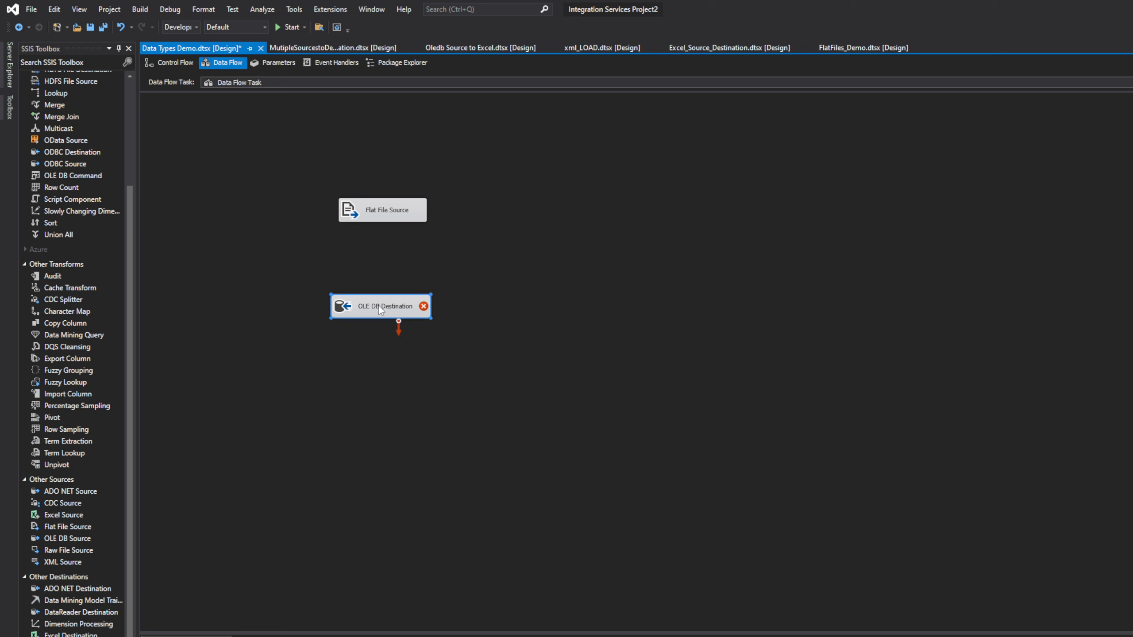
drag(379, 306, 391, 308)
double_click(391, 308)
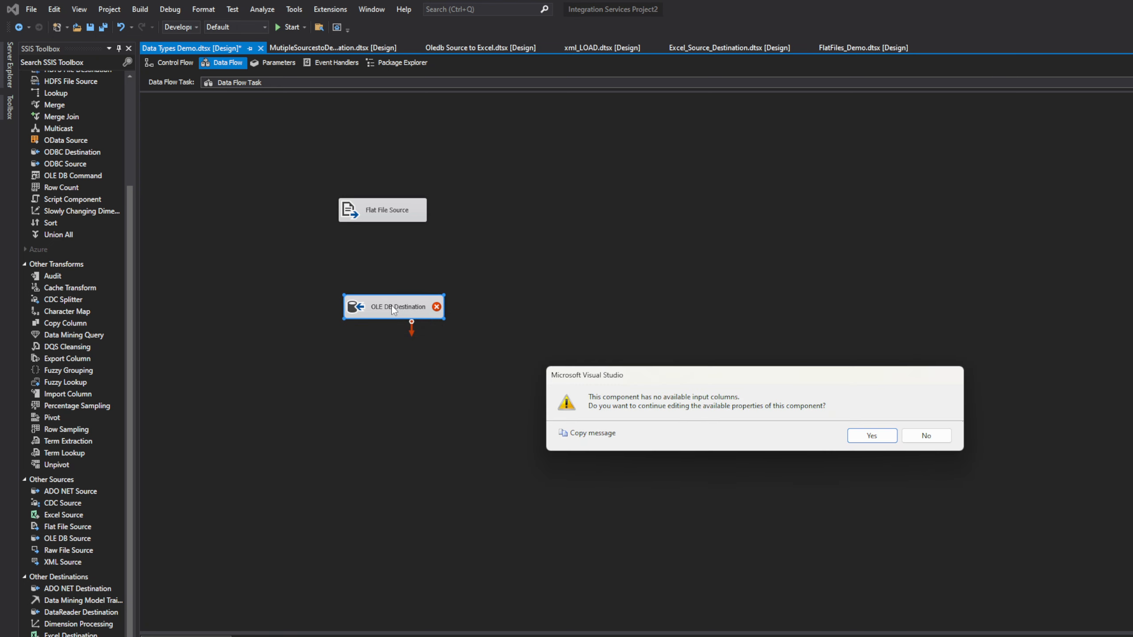
click(870, 437)
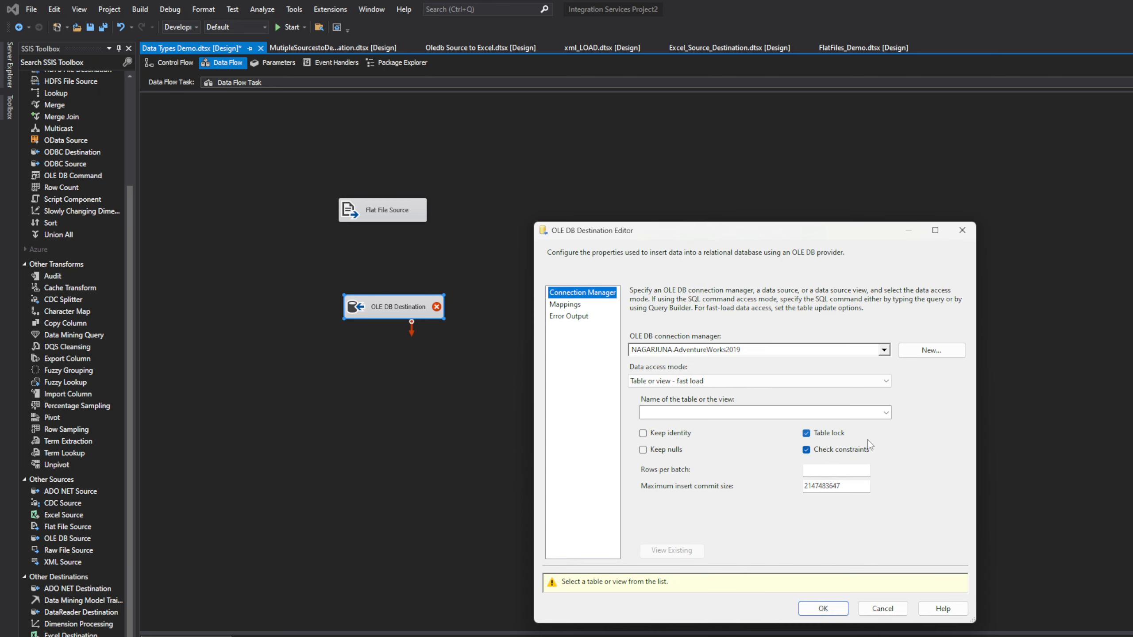
click(963, 231)
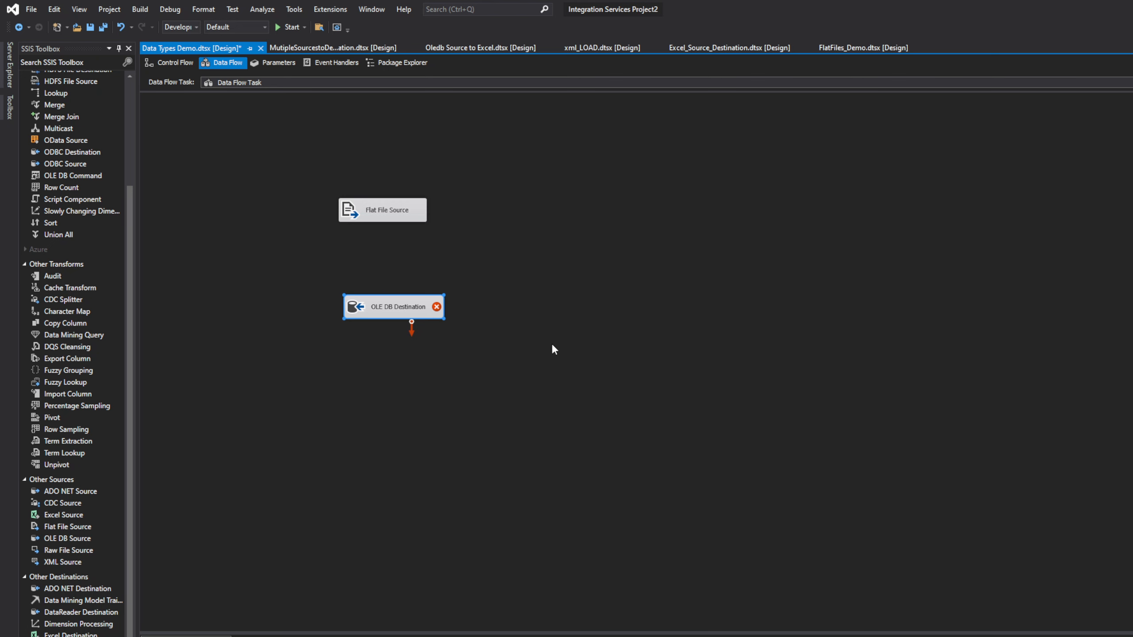
Step: Point the OLE DB Destination at [dbo].[Restaurant] through the SSIS_Trainings connection
double_click(398, 314)
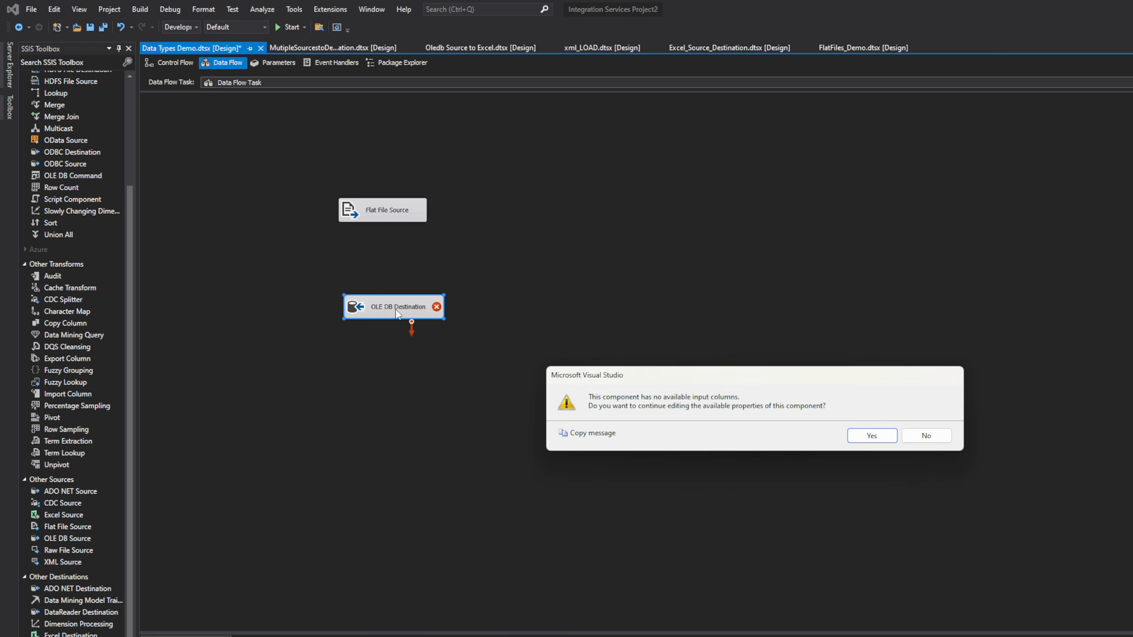
click(870, 436)
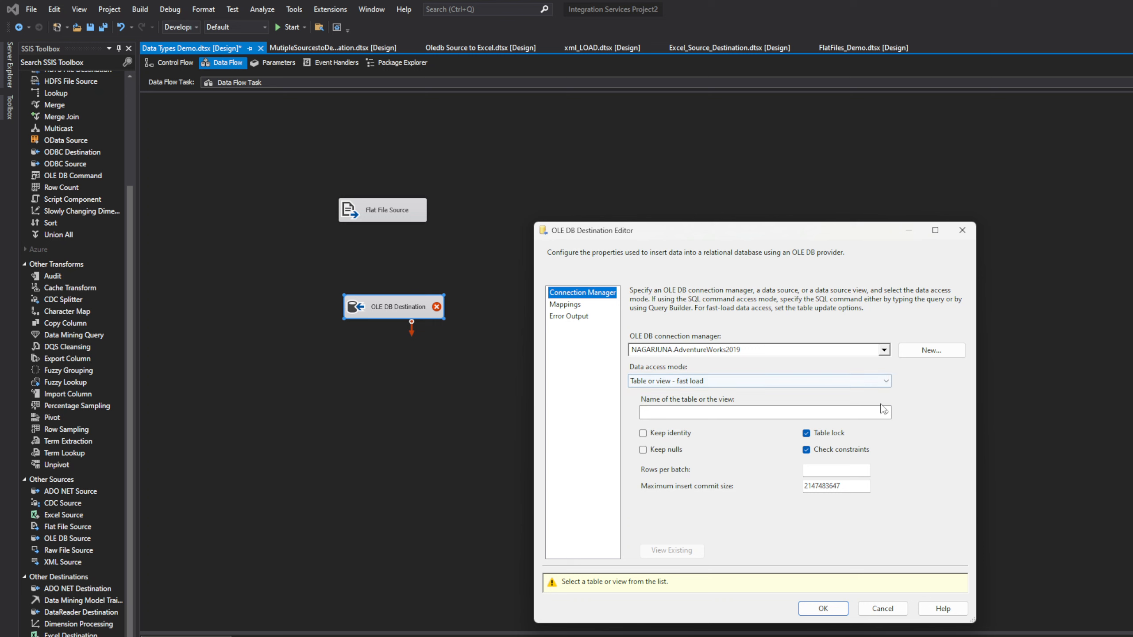
click(863, 415)
click(884, 355)
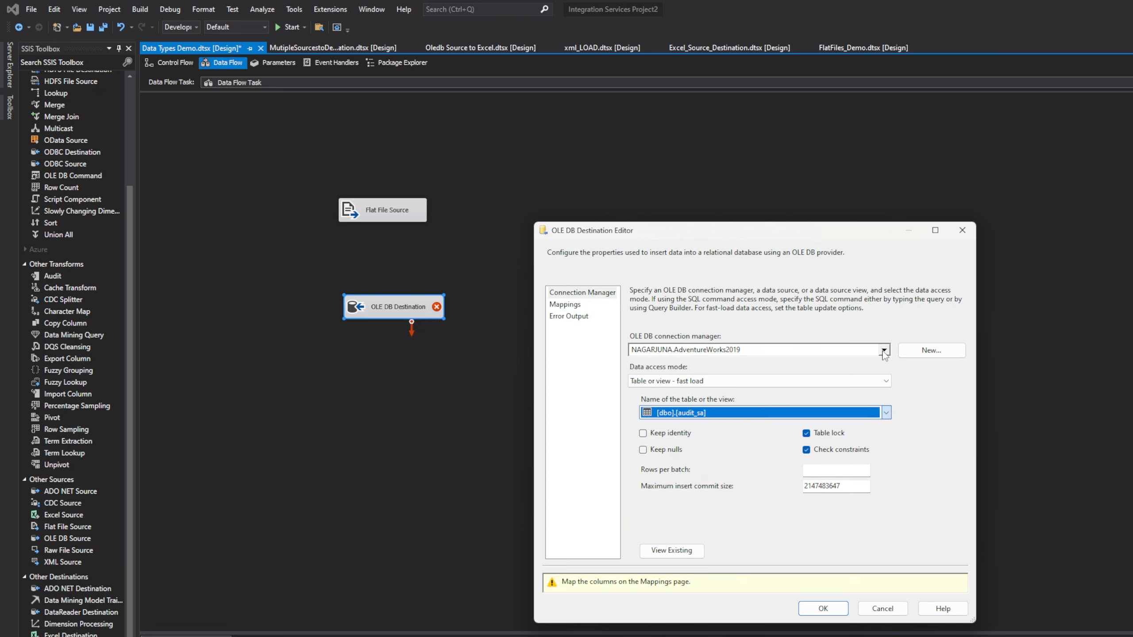
click(885, 350)
click(744, 384)
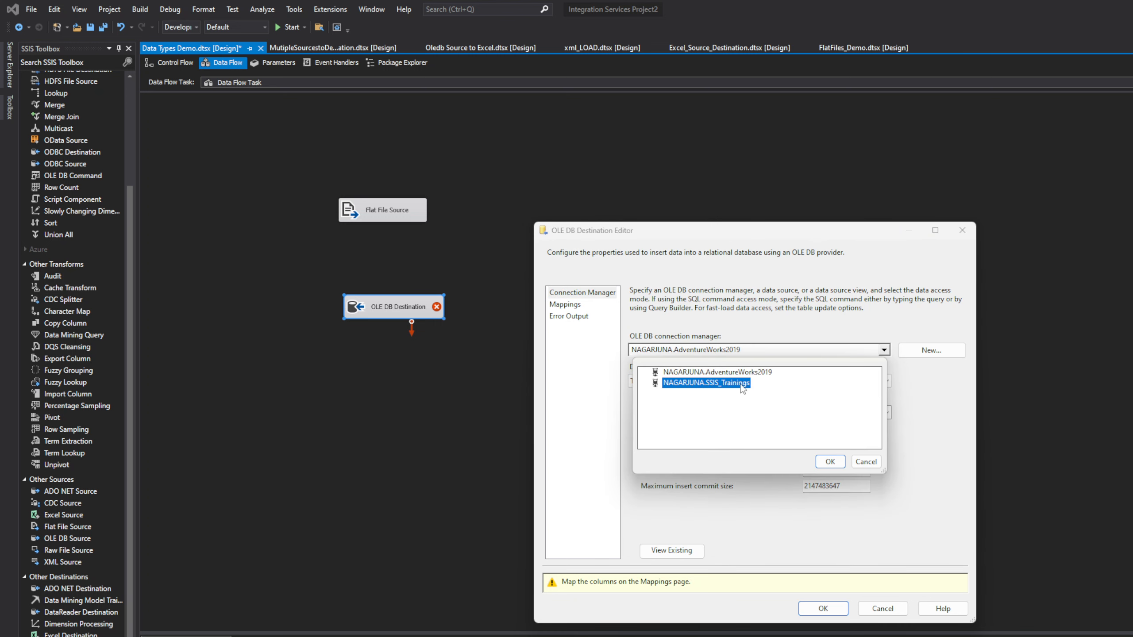
click(837, 465)
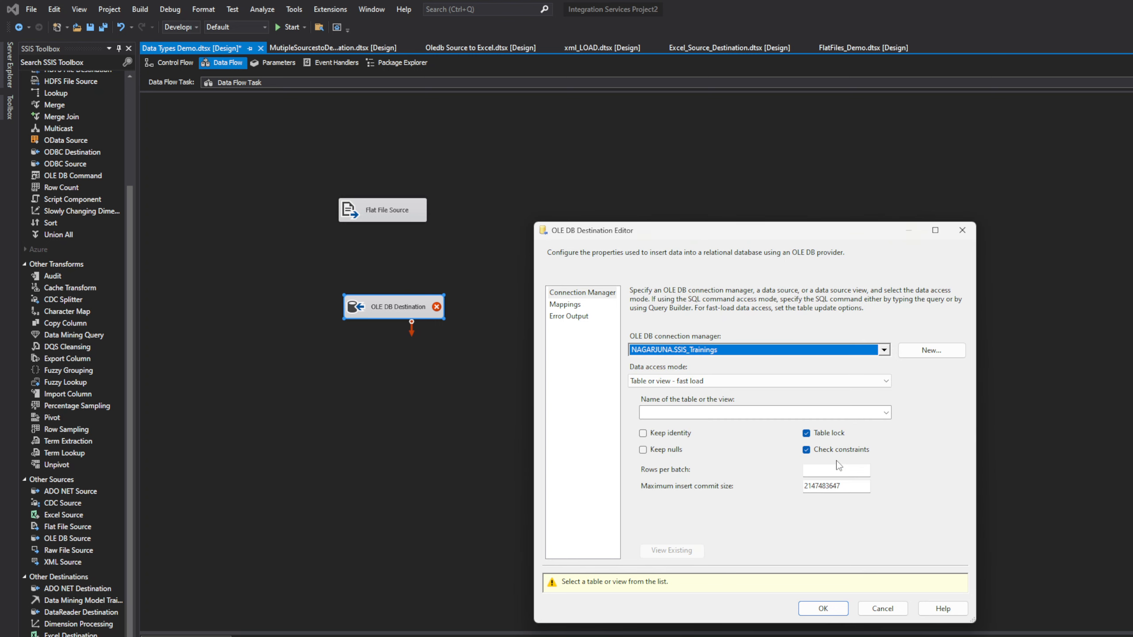
click(886, 413)
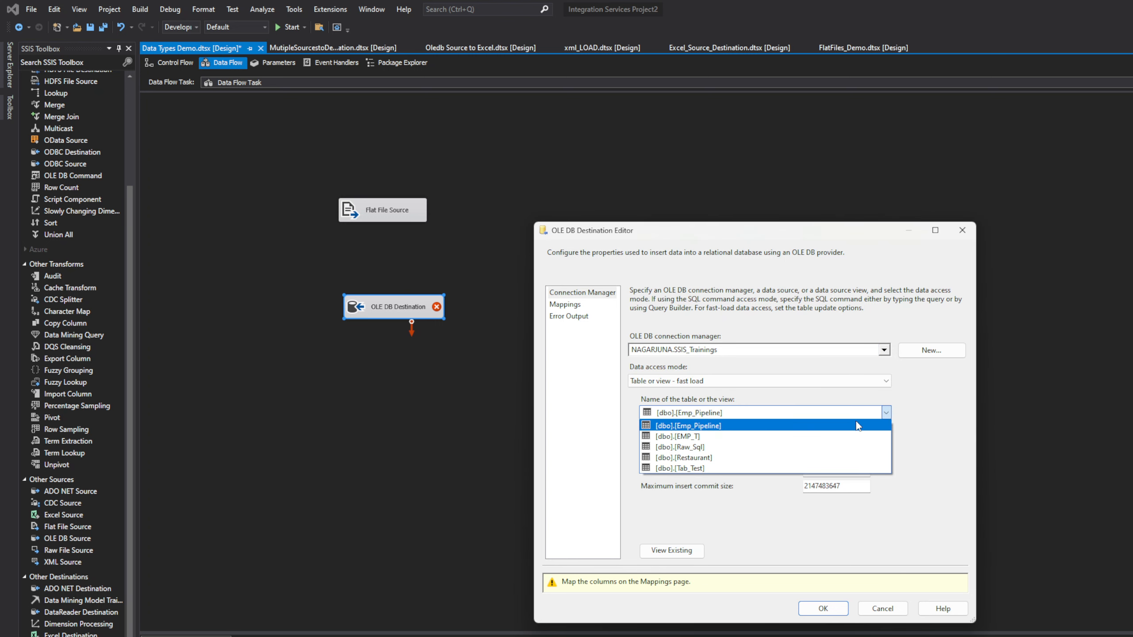
click(819, 458)
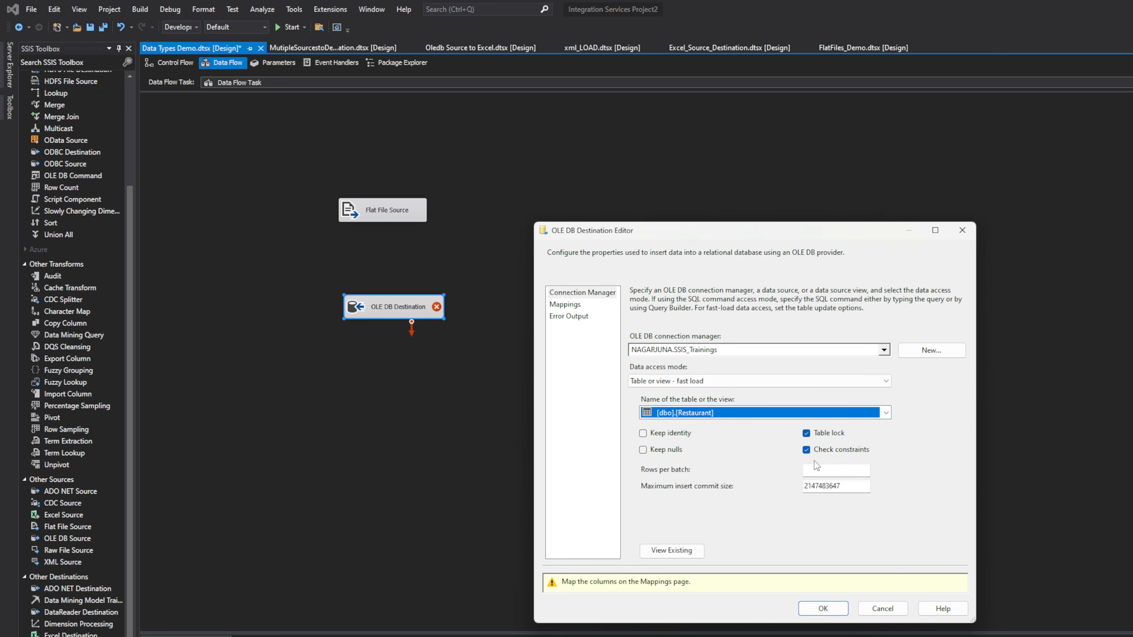
click(579, 304)
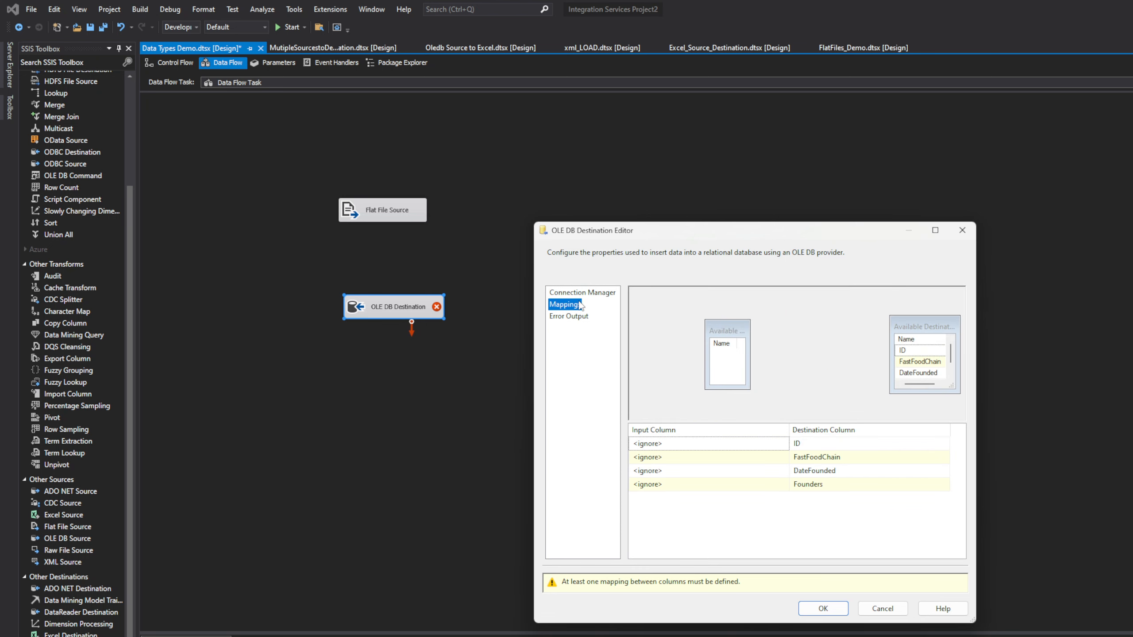
click(582, 293)
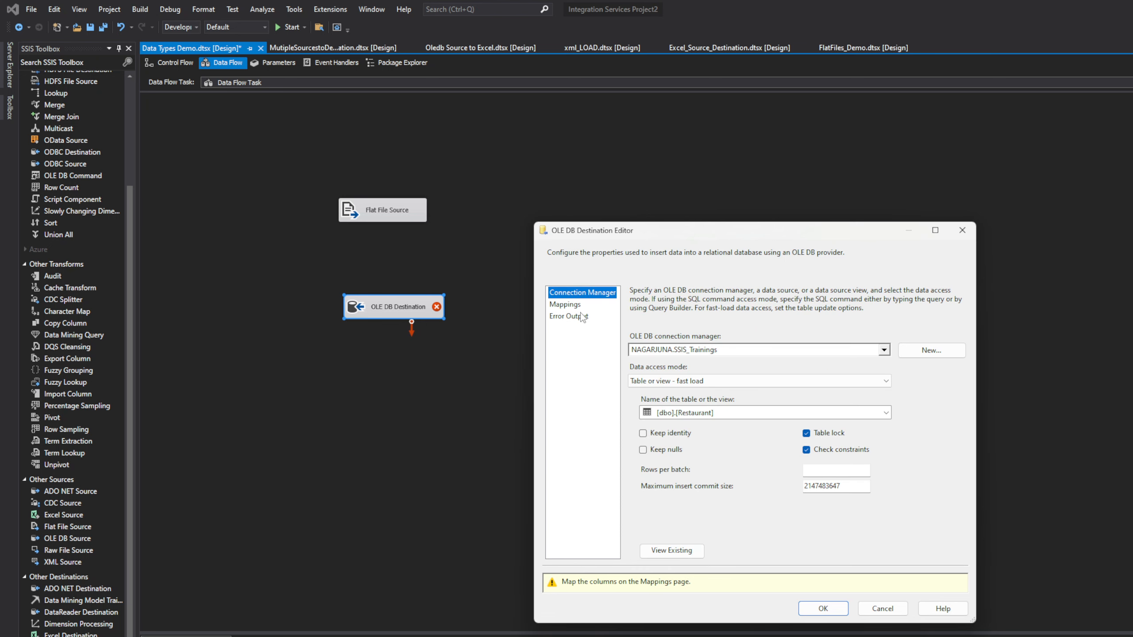
click(822, 609)
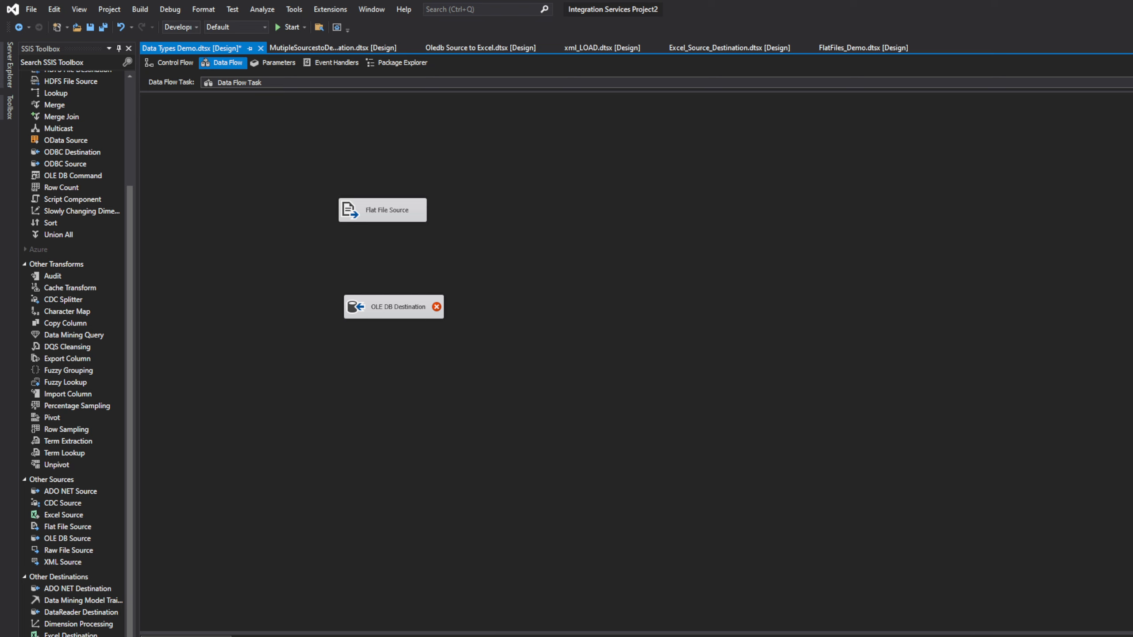
Step: Place Flat File Source above the OLE DB Destination and connect them with a data path
drag(373, 302, 404, 323)
drag(395, 214, 428, 272)
drag(429, 318, 429, 322)
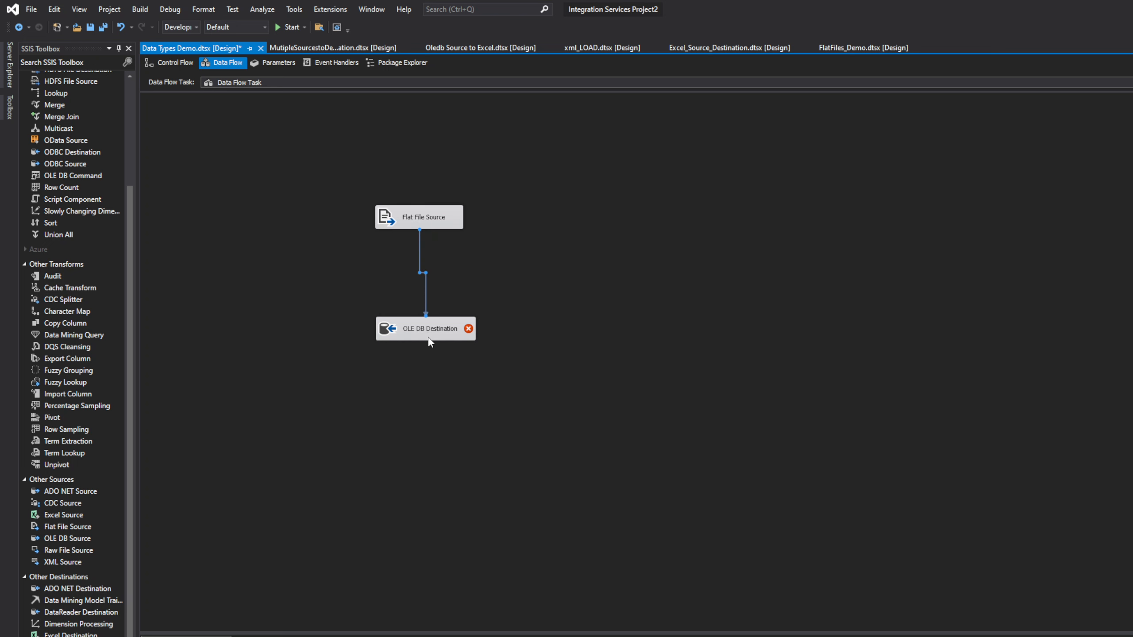
Step: Review the destination's id and founders mappings and error output, then accept the settings
double_click(441, 331)
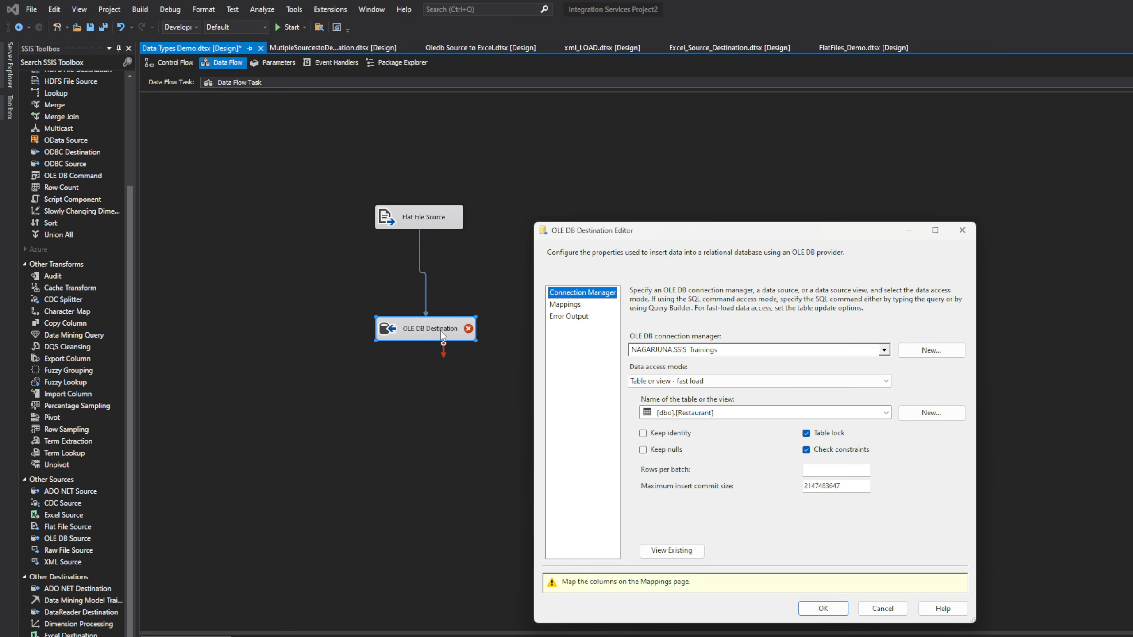
click(575, 308)
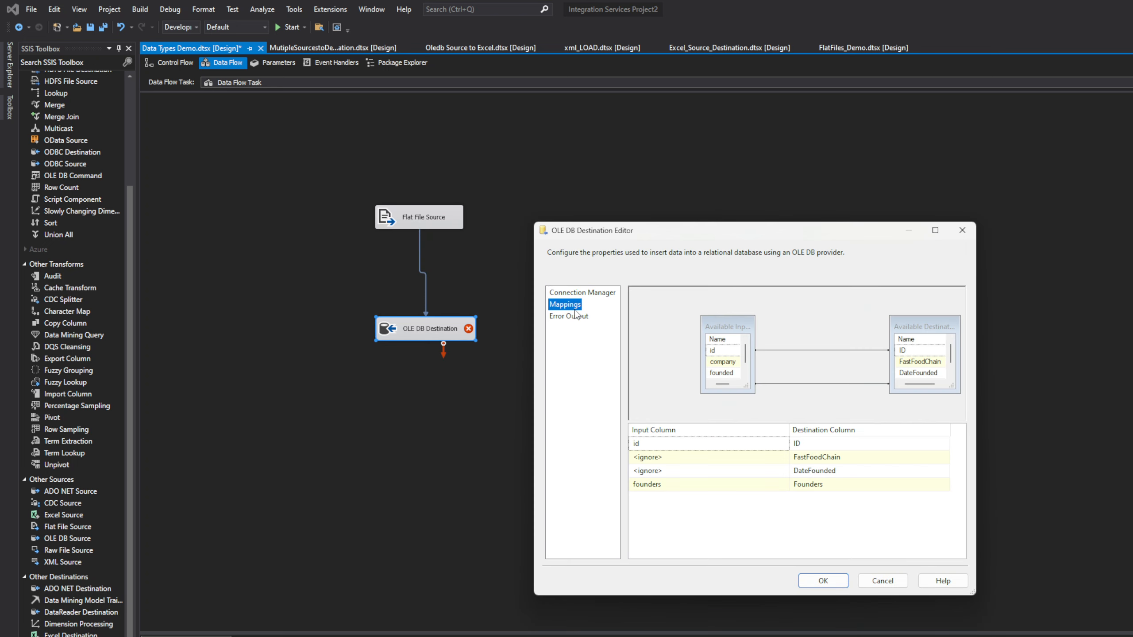
click(579, 317)
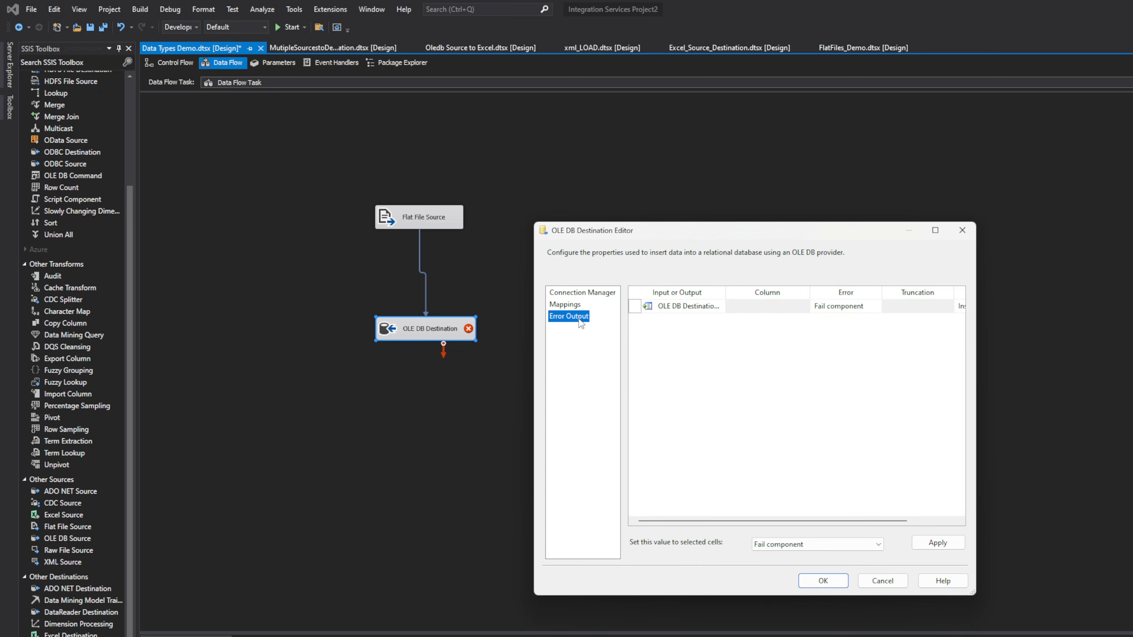
click(573, 296)
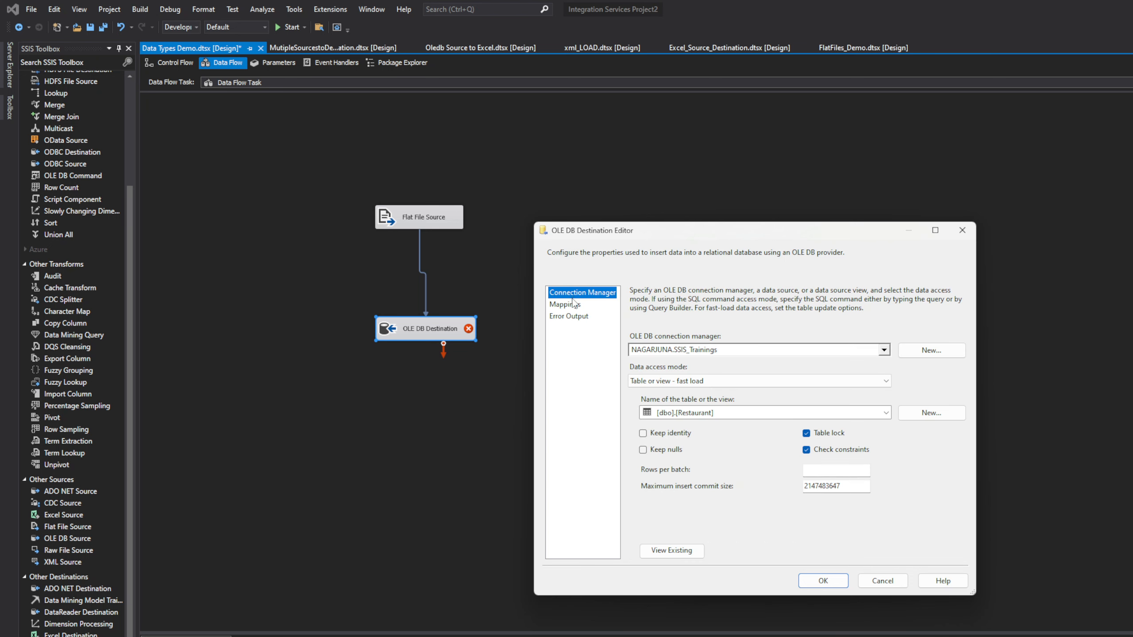
click(574, 306)
click(577, 293)
click(824, 581)
click(652, 461)
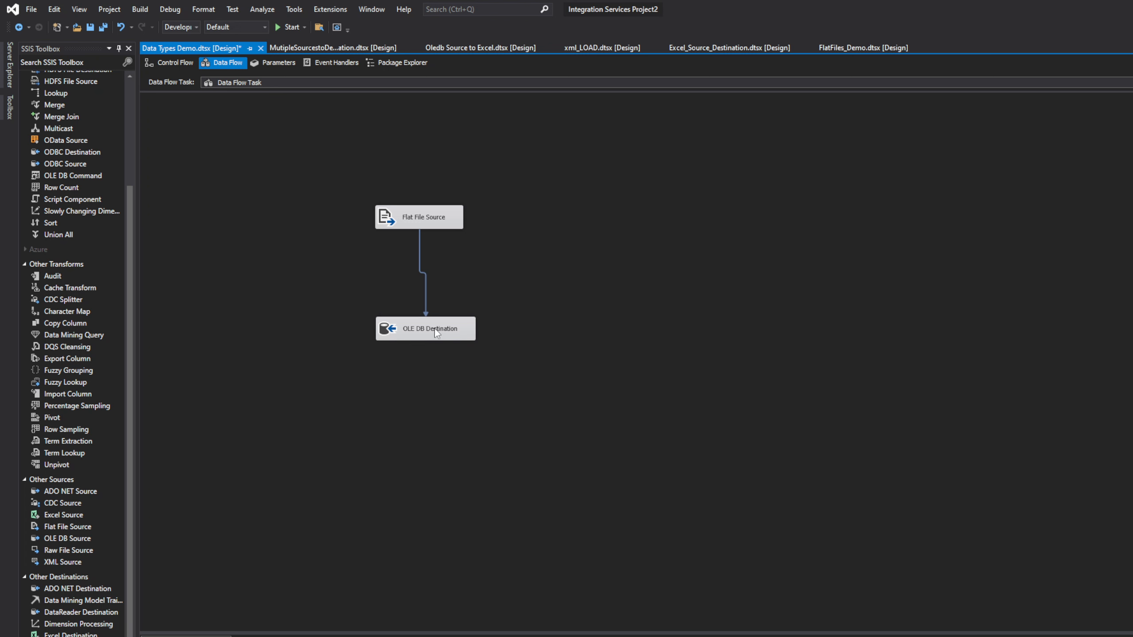
Step: In the OLE DB Destination, map company to FastFoodChain and founded to DateFounded
double_click(455, 331)
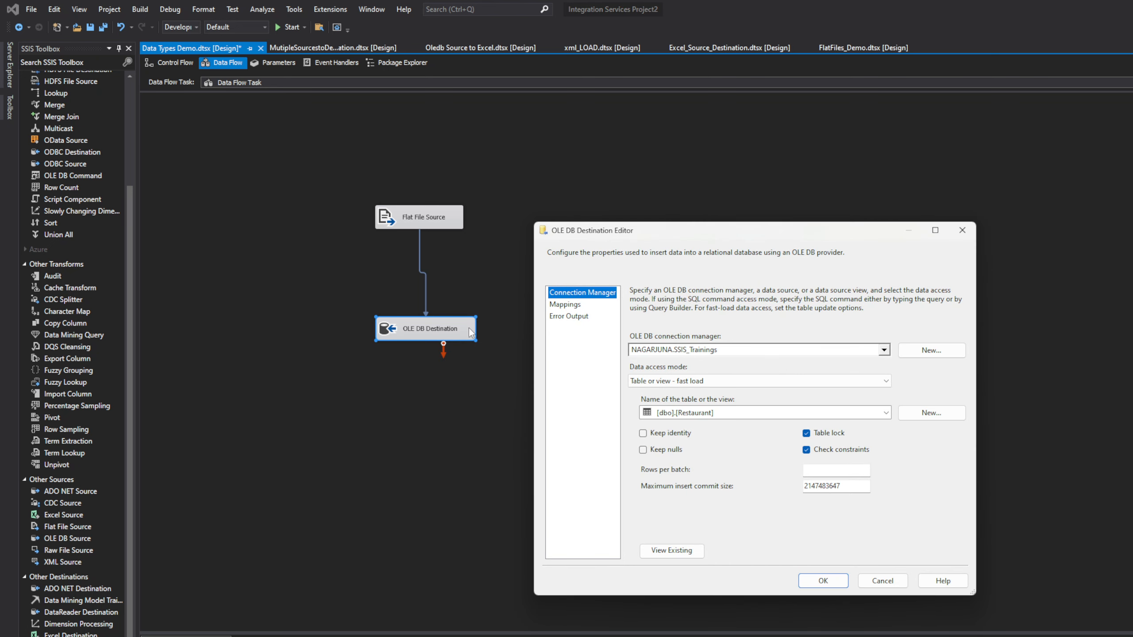
click(576, 306)
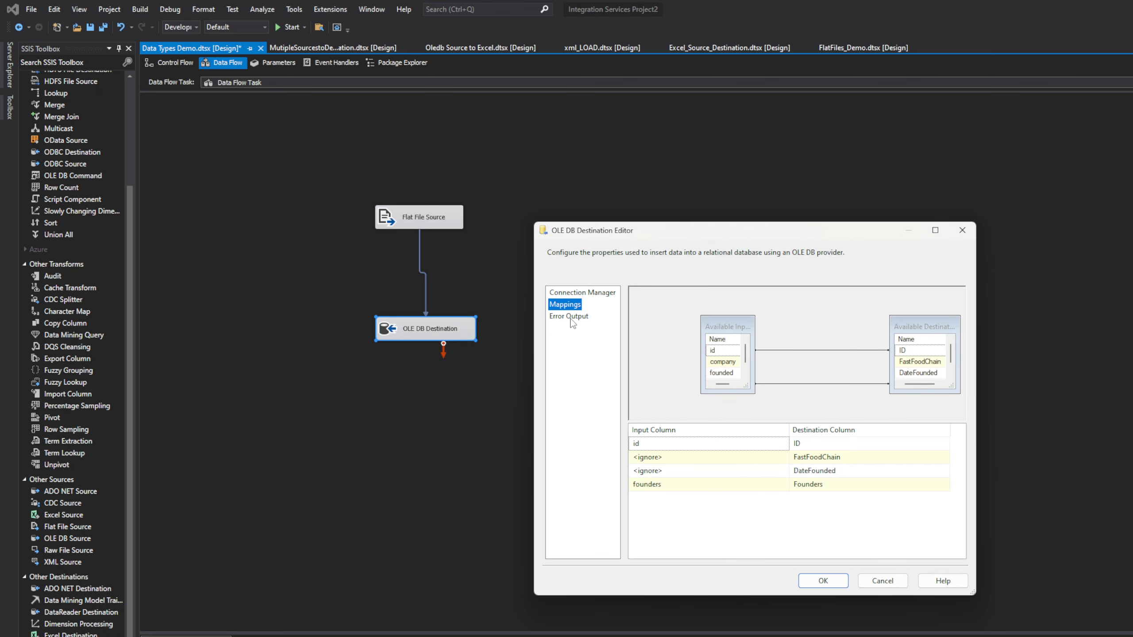
click(723, 460)
click(723, 463)
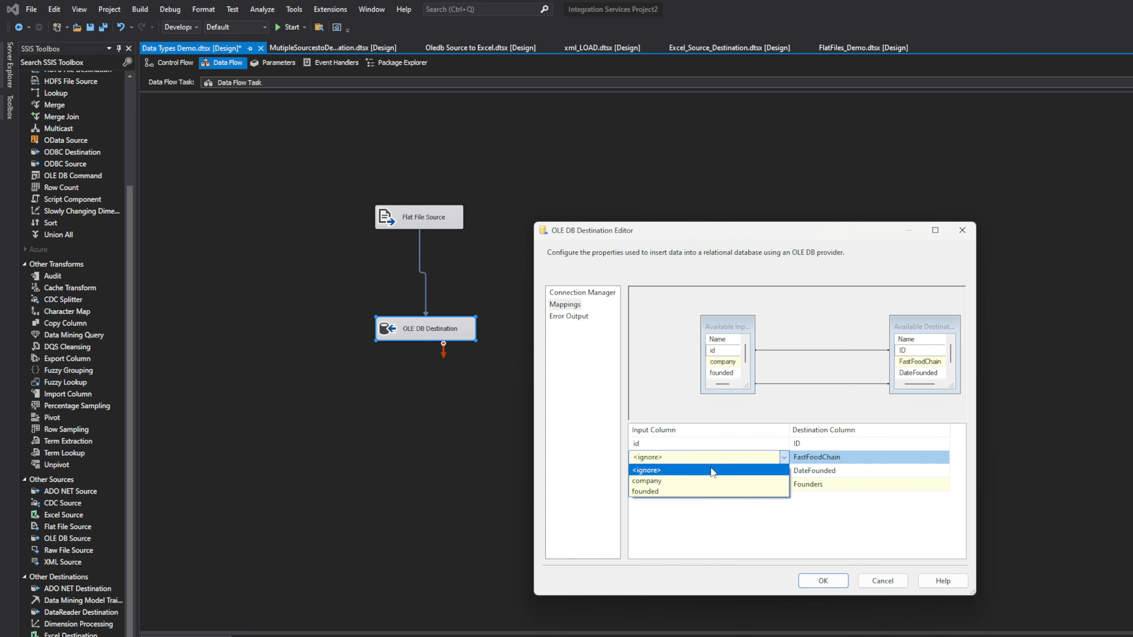
click(702, 481)
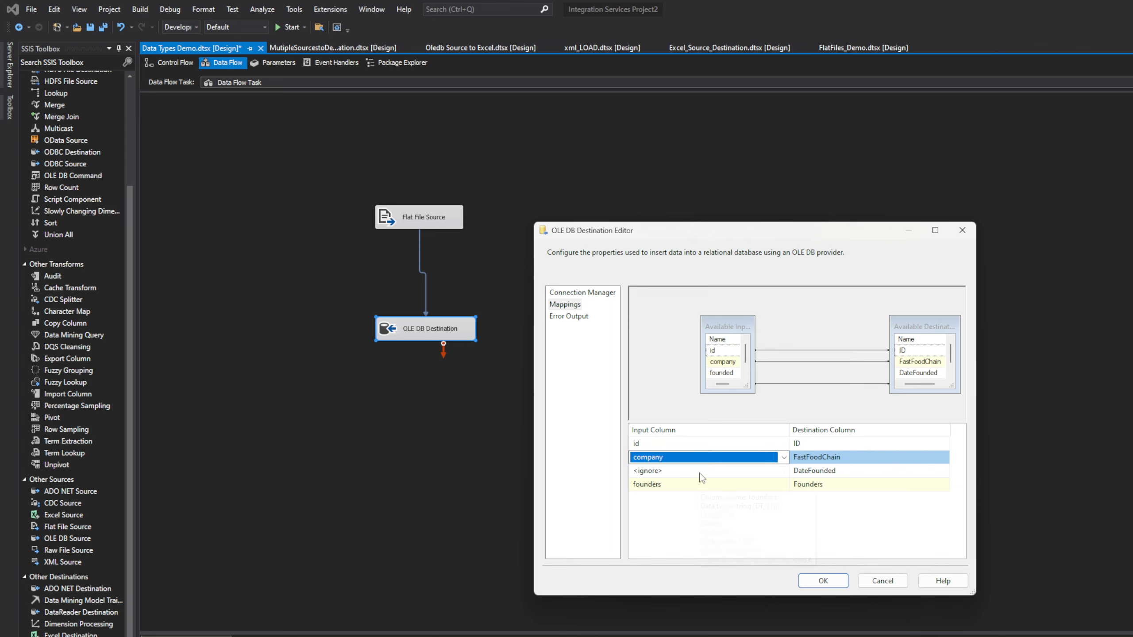
click(702, 471)
click(700, 472)
click(689, 504)
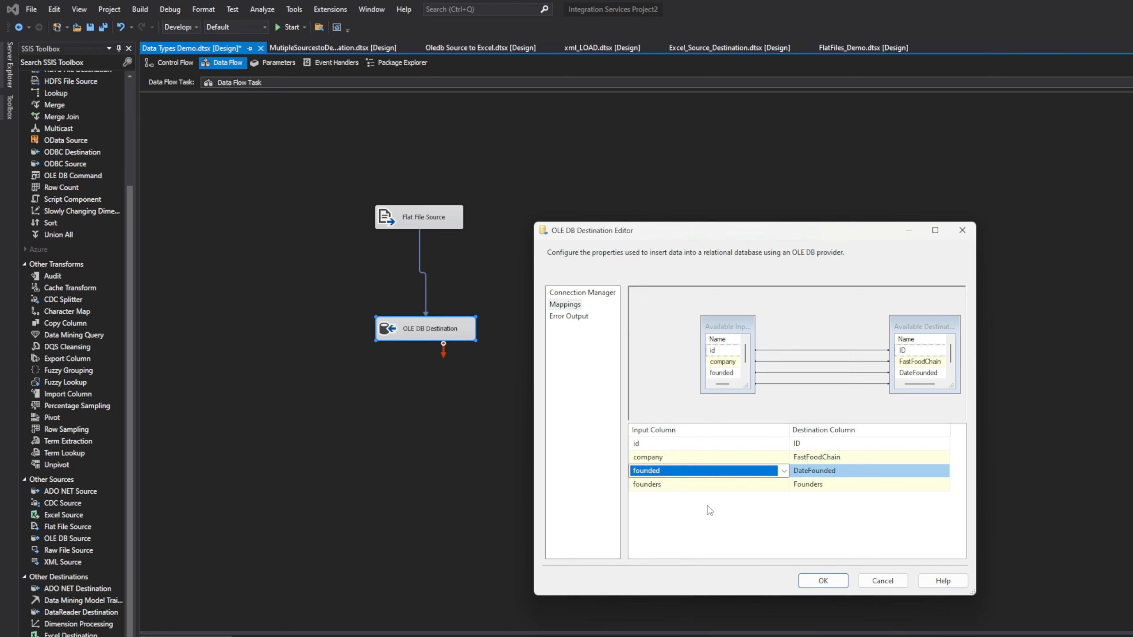
click(823, 581)
click(606, 442)
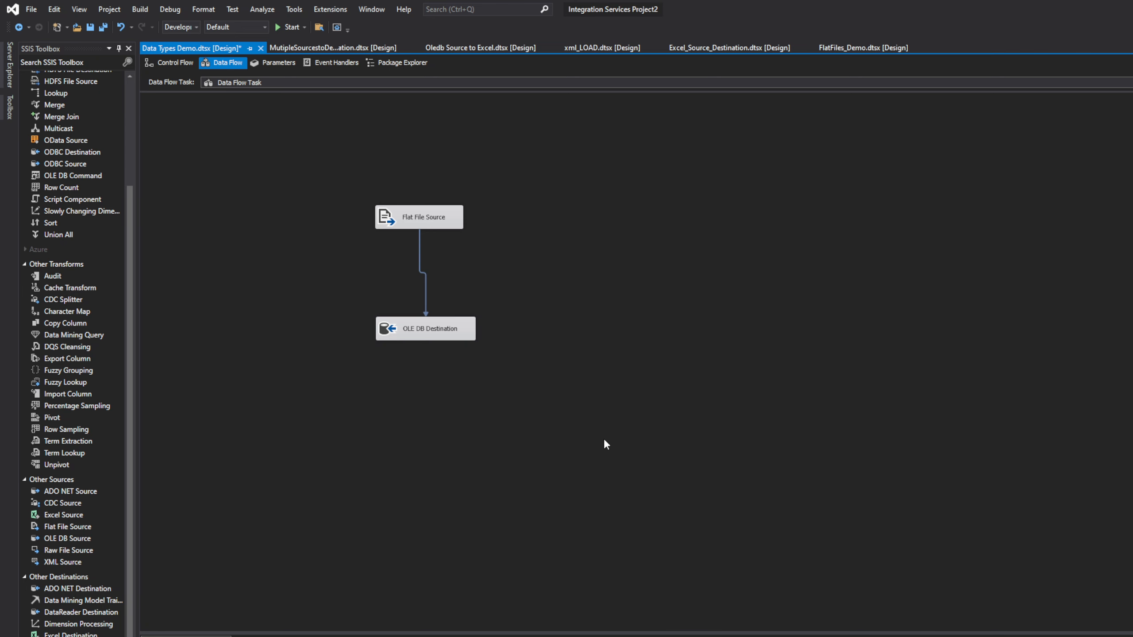
right_click(611, 273)
click(271, 172)
Step: Run xml_LOAD, check its 12-row data flow result, stop debugging, and return to Data Types Demo
click(177, 66)
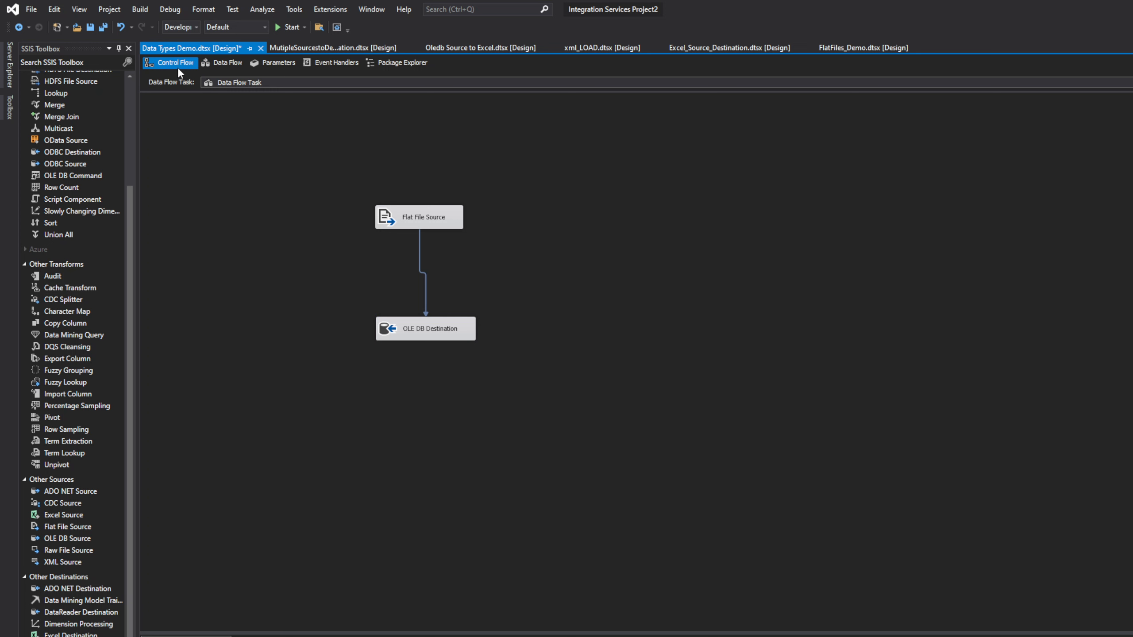
click(221, 62)
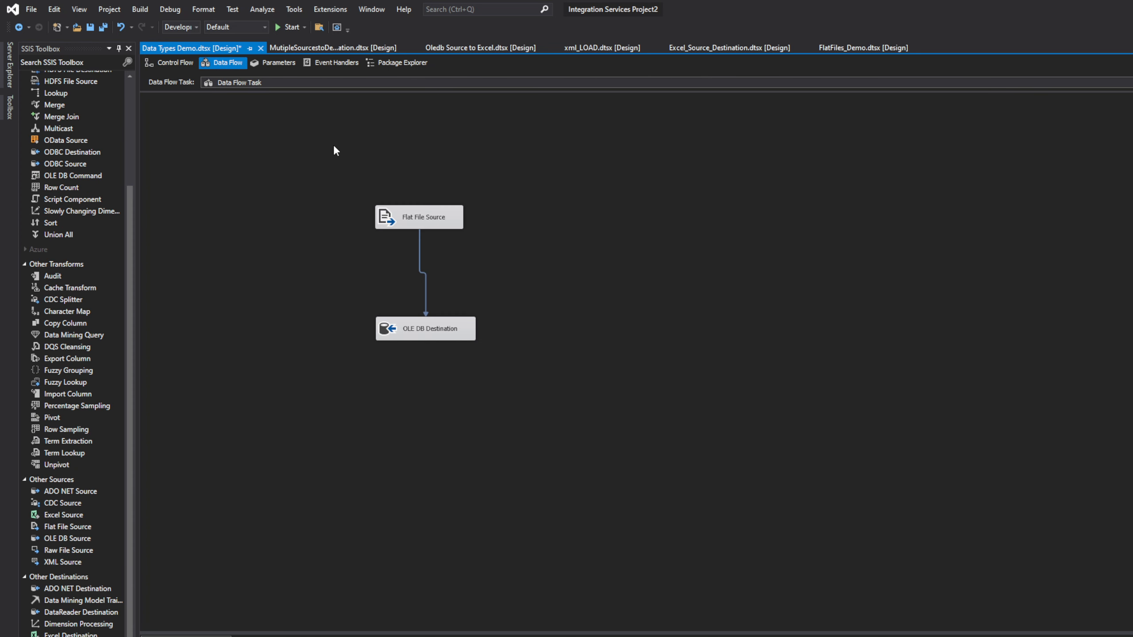
click(282, 25)
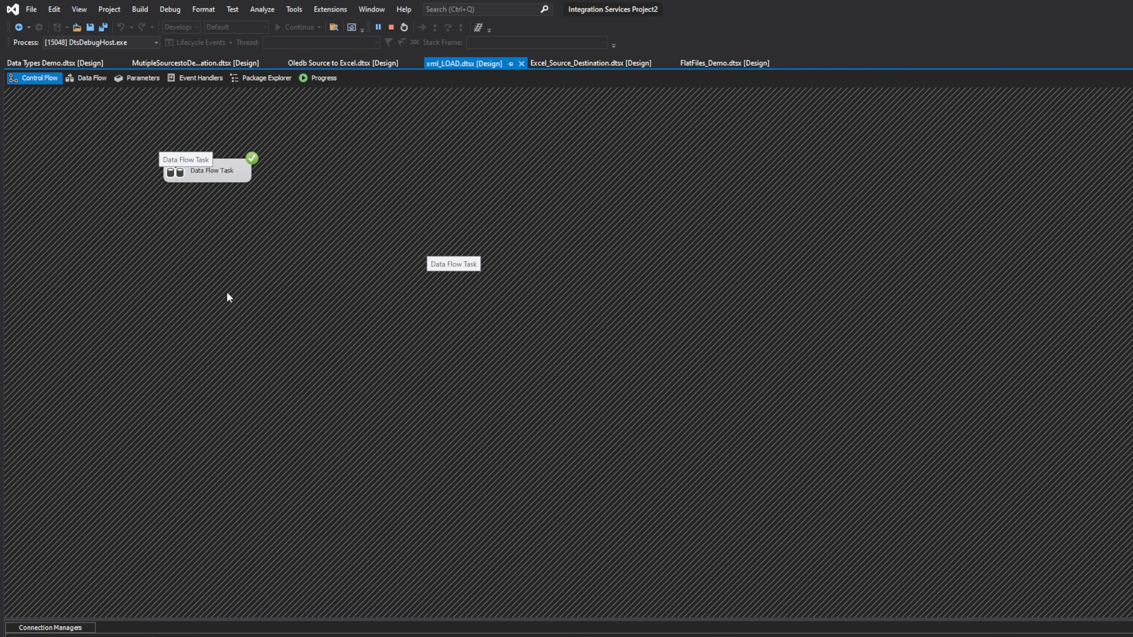
double_click(215, 174)
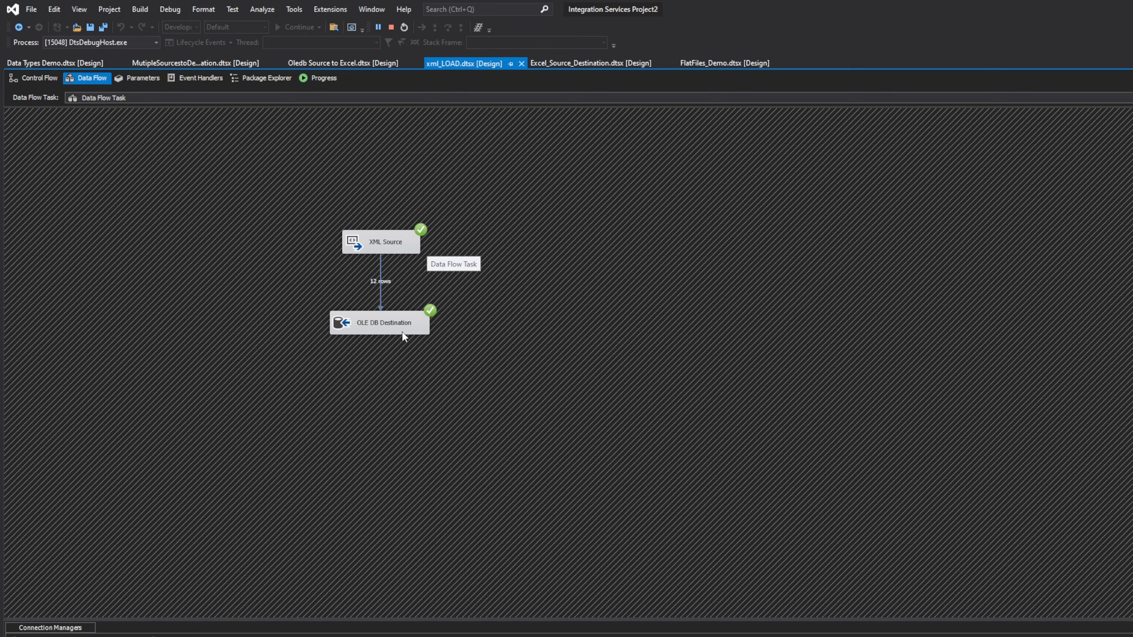
click(392, 27)
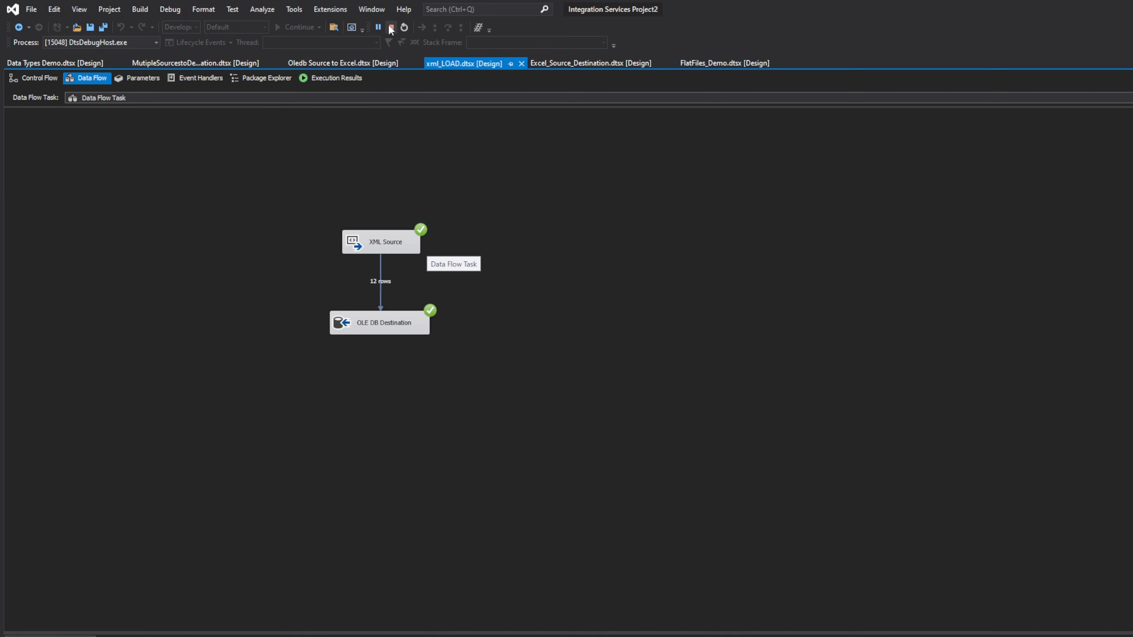
click(175, 50)
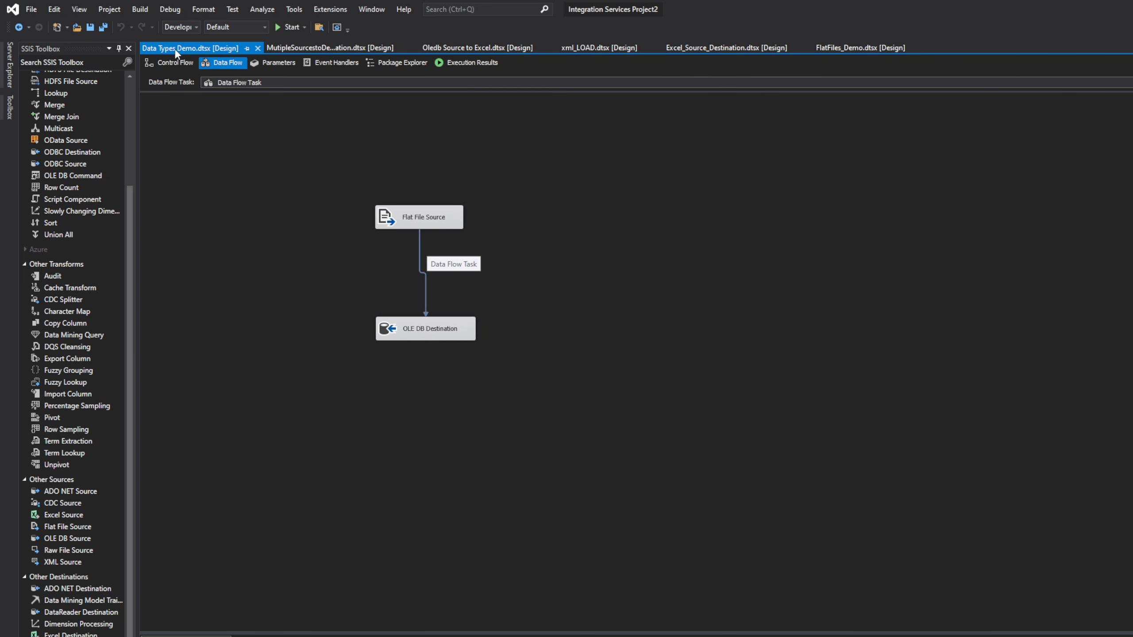
Step: Run Data Types Demo and find the OLE DB Destination error about column founded in Progress
click(286, 28)
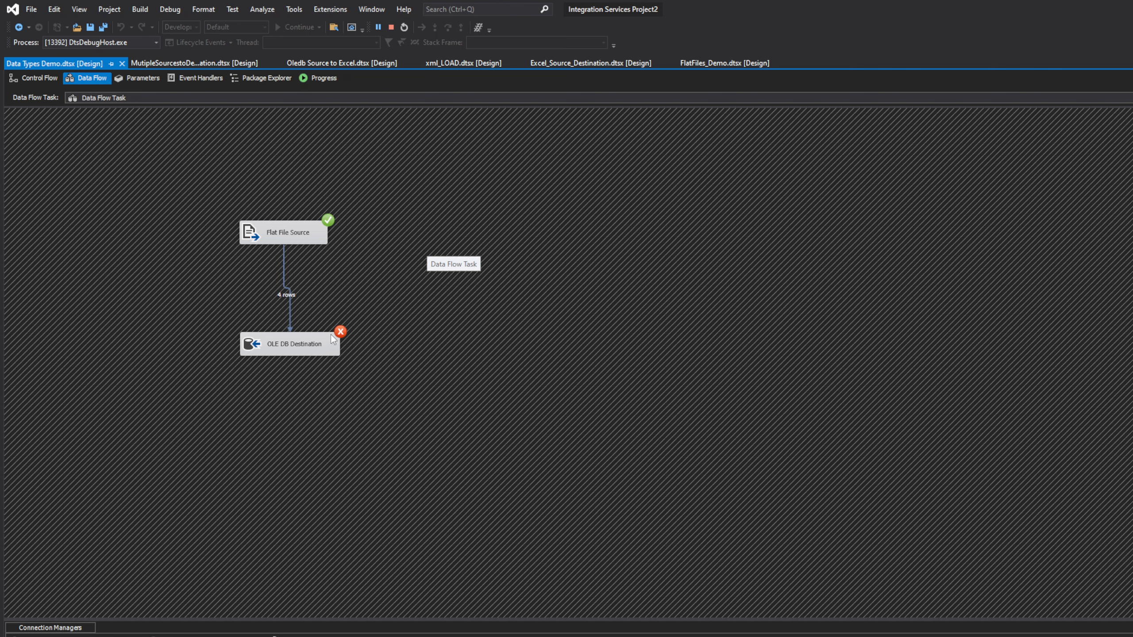
click(321, 78)
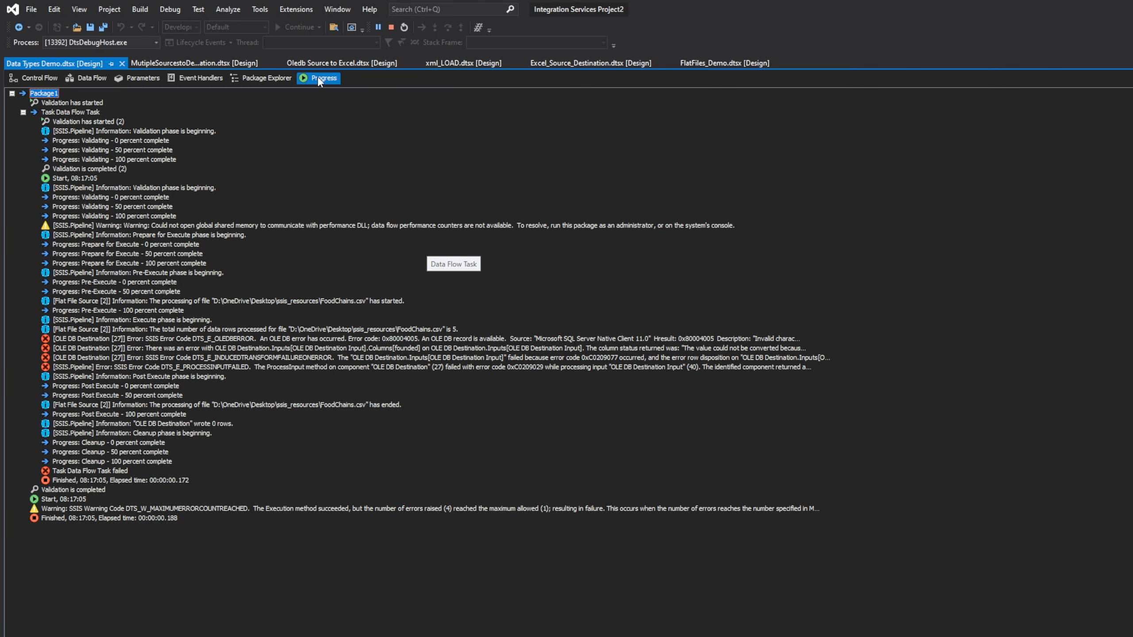
click(364, 338)
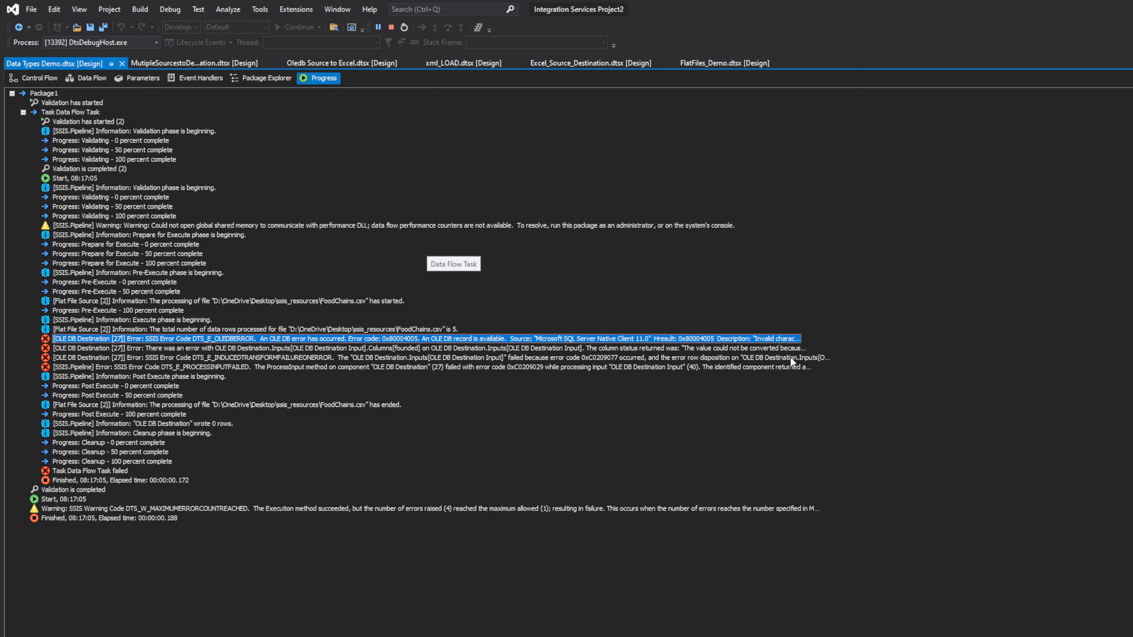
click(762, 349)
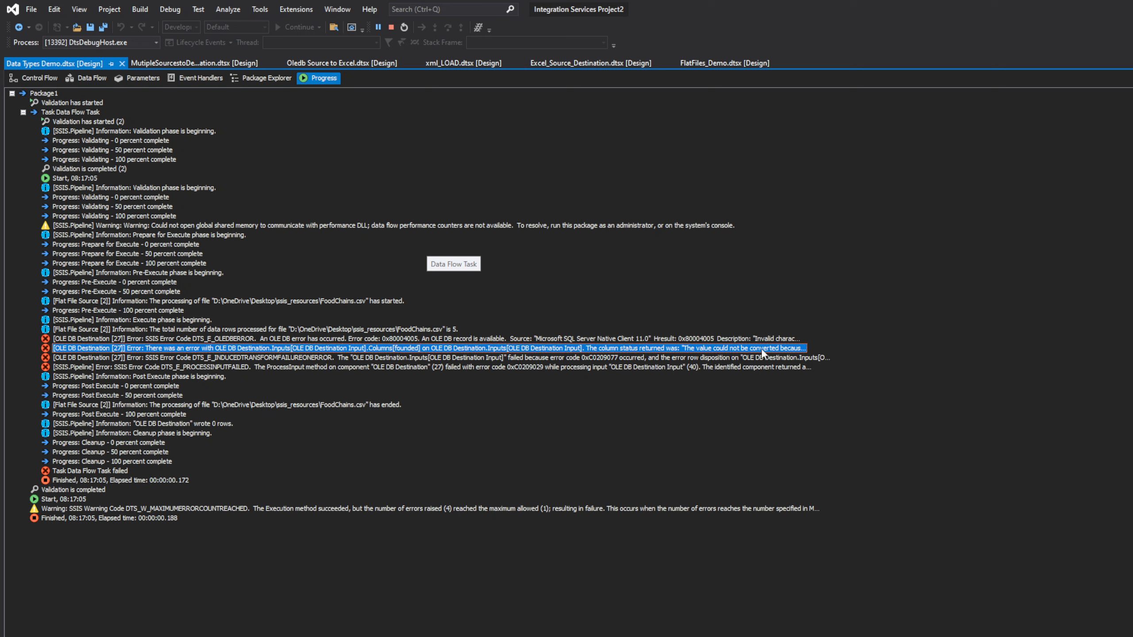
key(shift+F5)
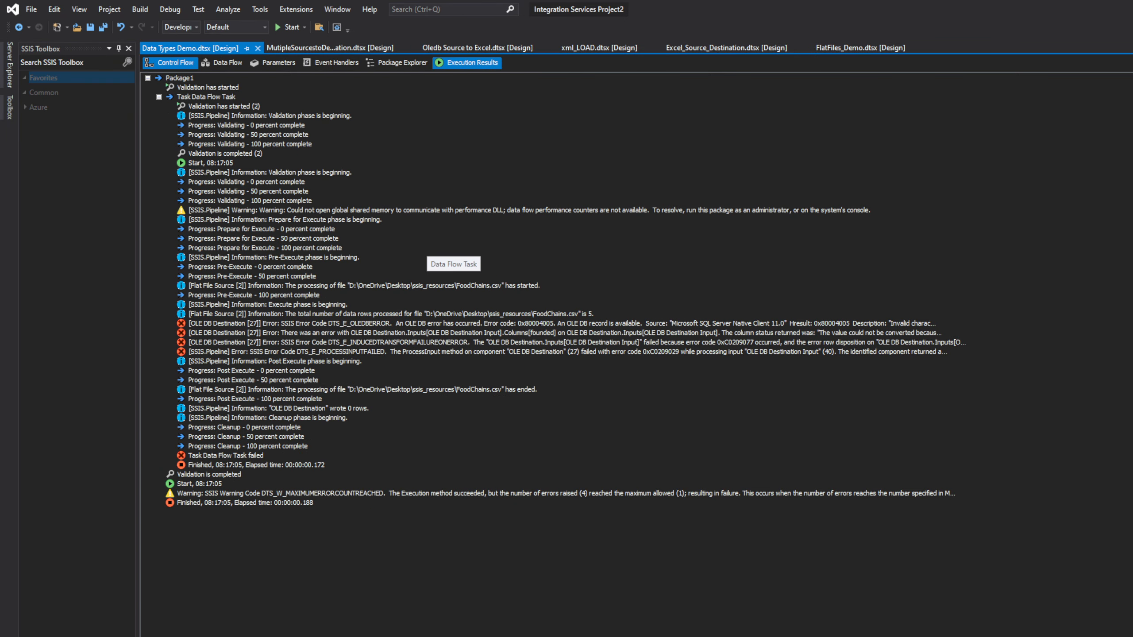
Step: Paste the founded-column conversion error message into Notepad
click(833, 333)
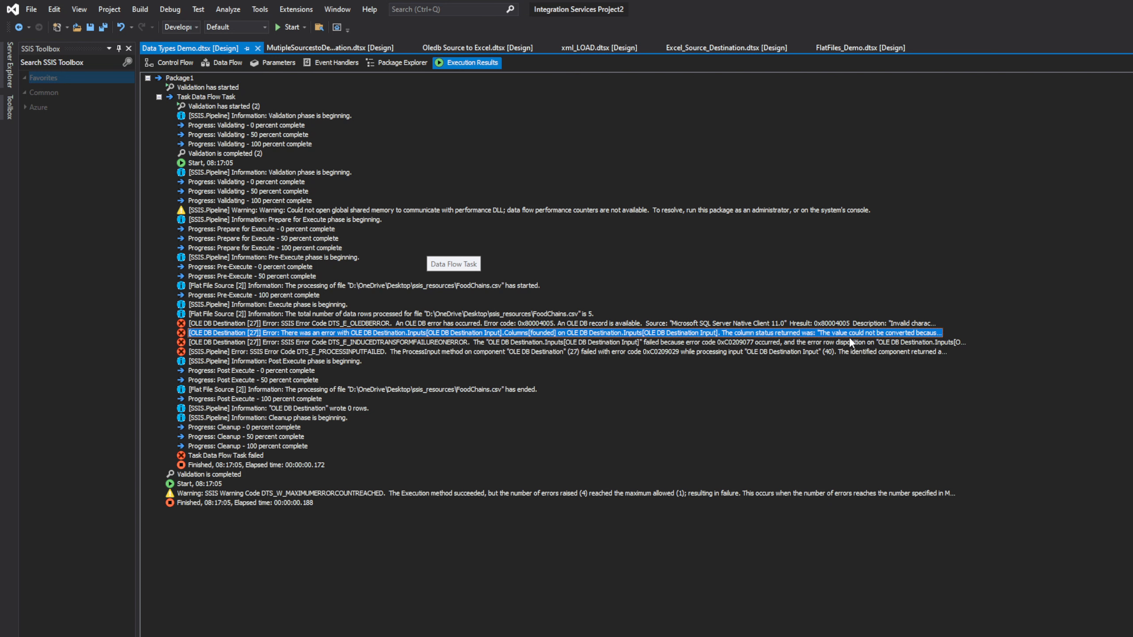
key(alt+Tab)
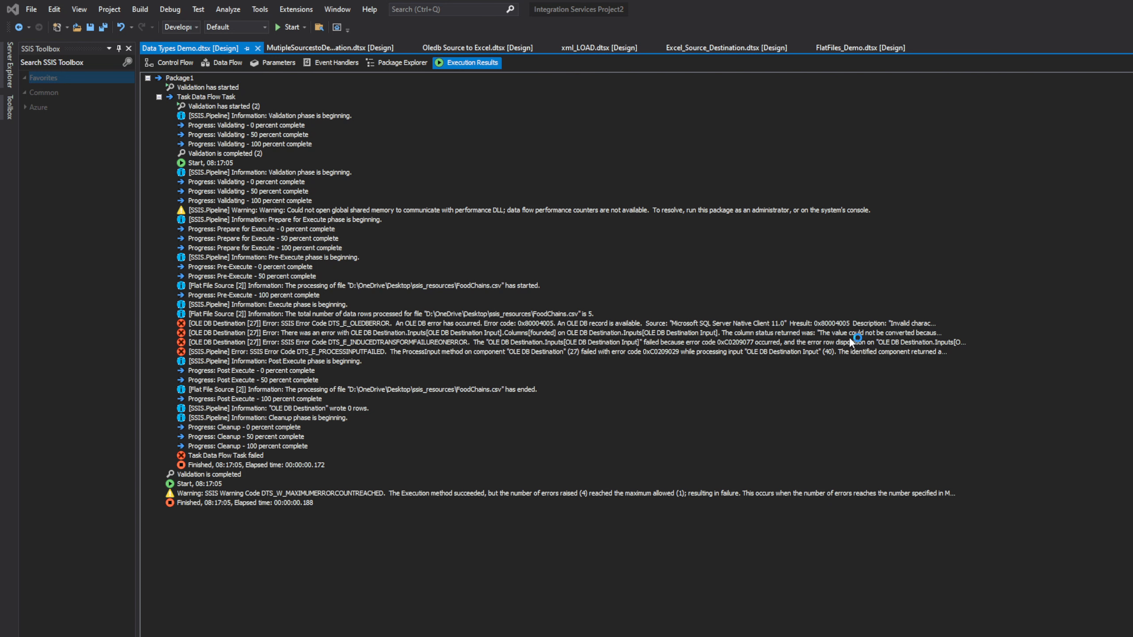
text([OLE DB Destination [27]] Error: There was an error with OLE DB Destination.Inputs[OLE DB Destination Input].Columns[founded] on OLE DB Destination.Inputs[OLE DB Destination Input]. The column status returned was: "The value could not be converted because of a potential loss of data.".)
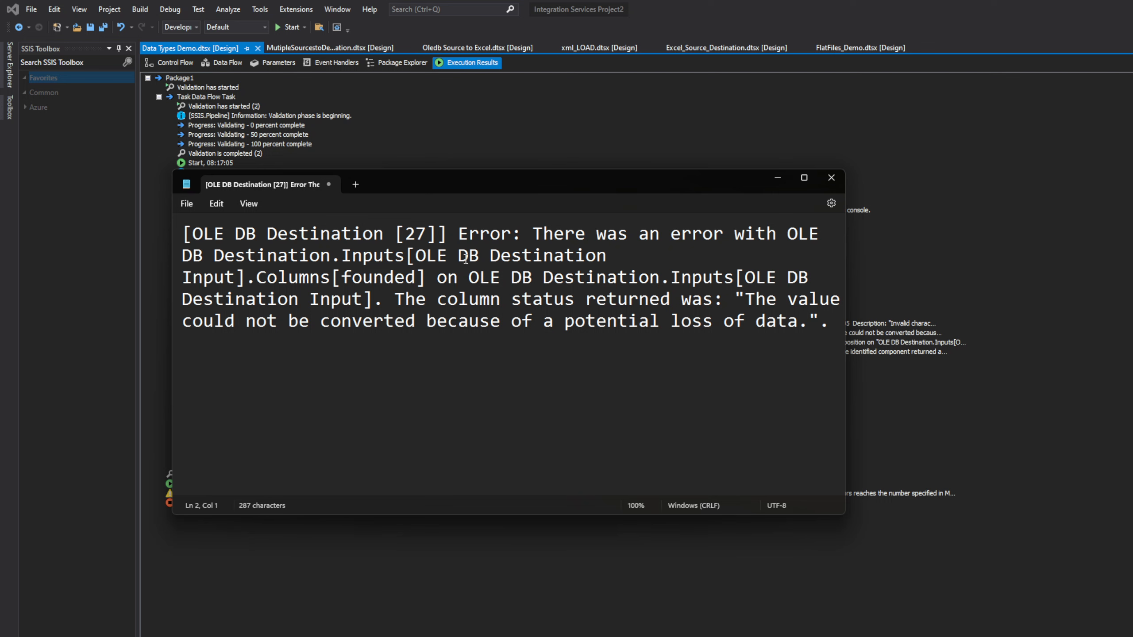
Step: Select the pasted error text, cancel closing the unsaved note, and minimize Notepad instead
drag(523, 235, 811, 329)
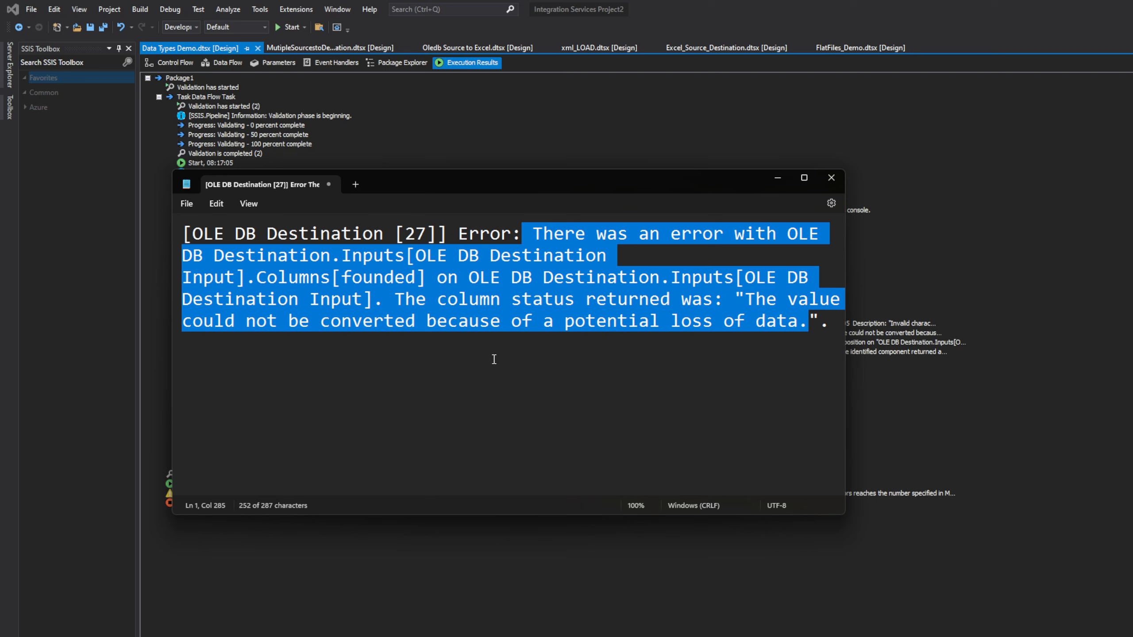
click(837, 178)
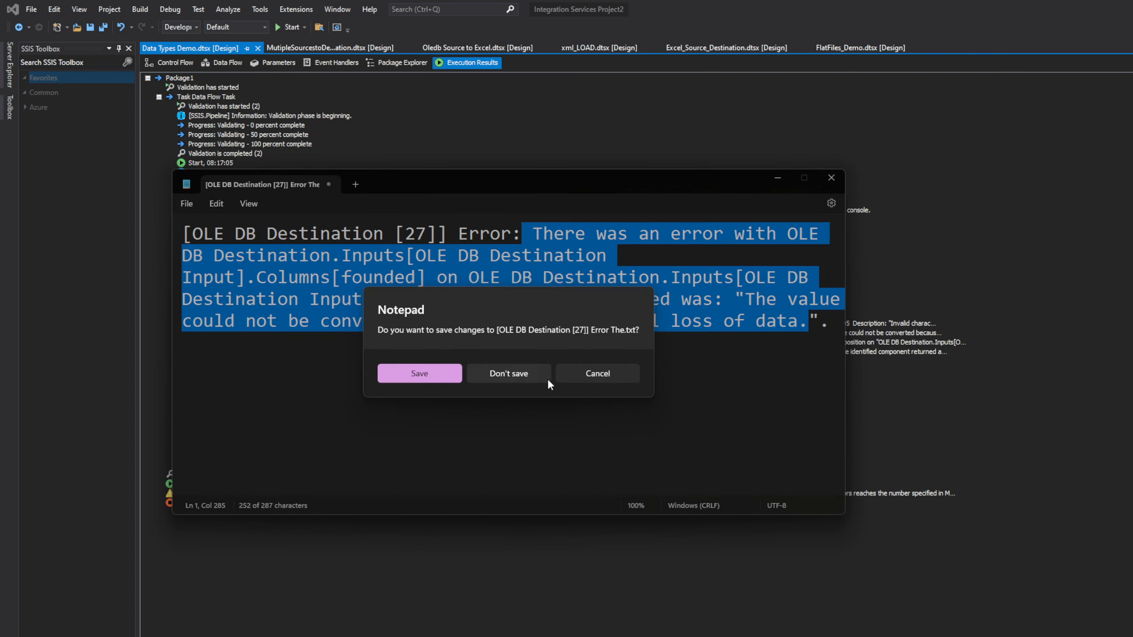
click(607, 373)
click(777, 178)
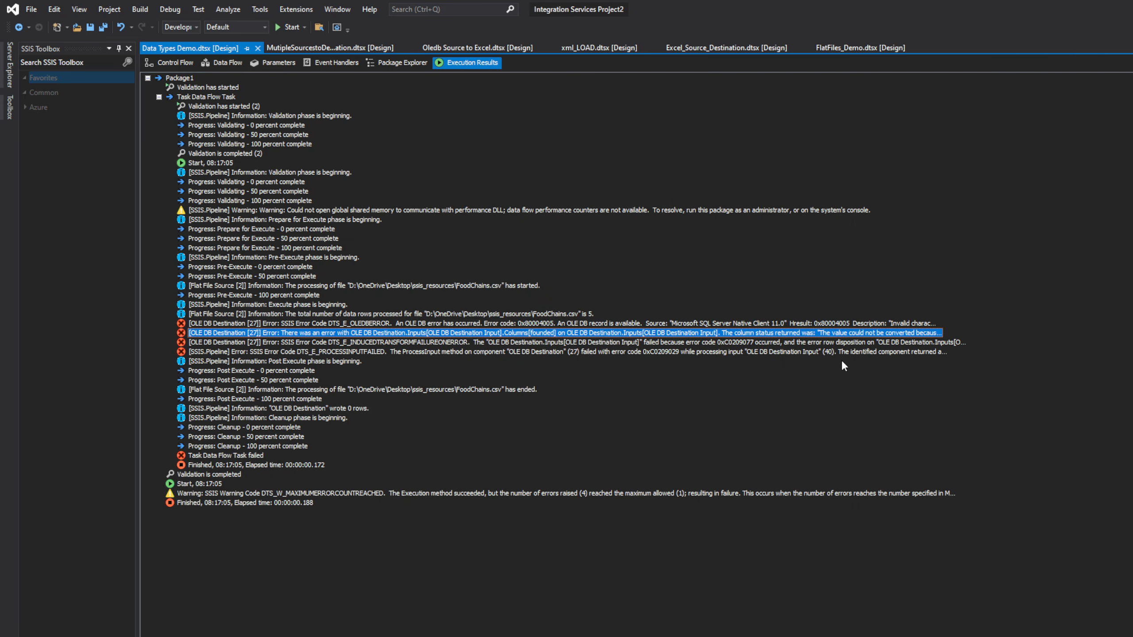
Step: Copy the founded-column error's message text from Execution Results into the Notepad note
click(867, 343)
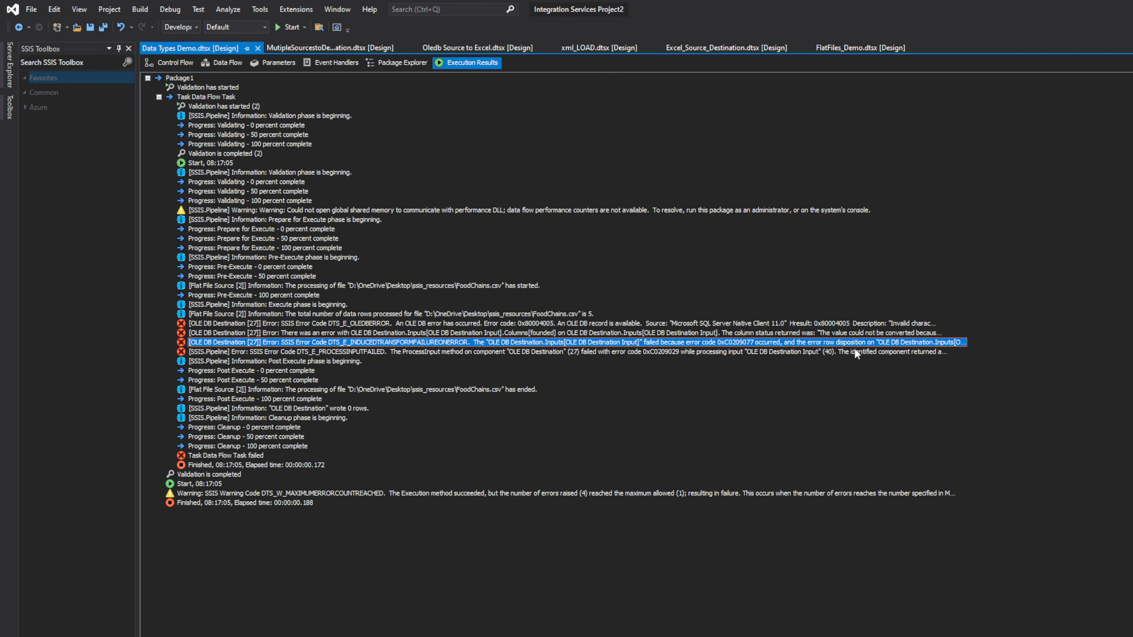
right_click(856, 353)
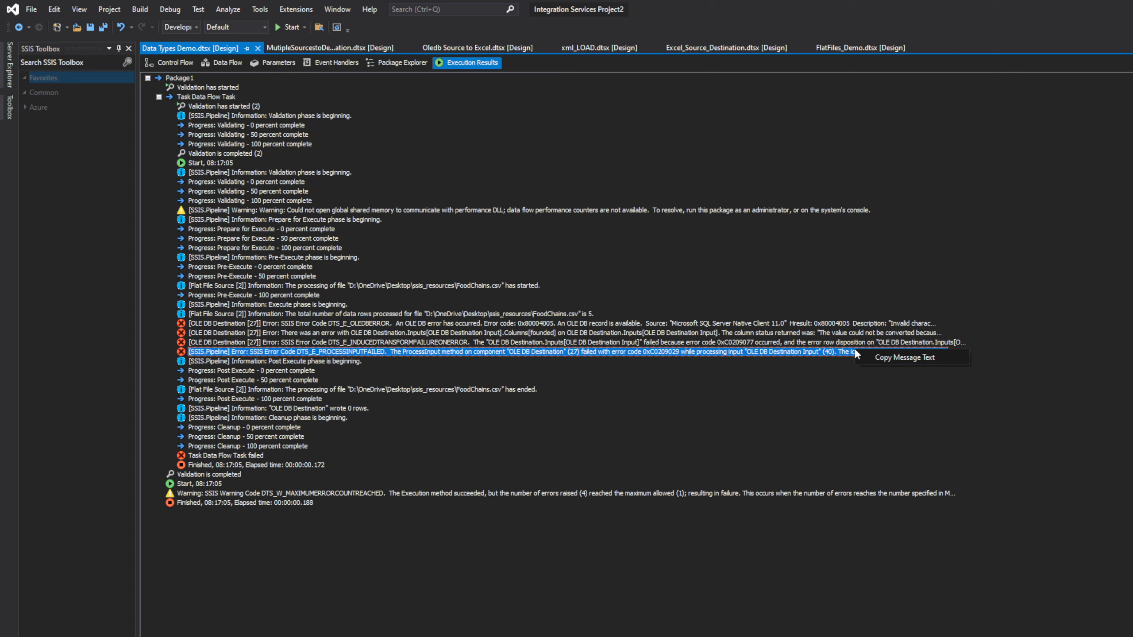
click(528, 325)
click(516, 335)
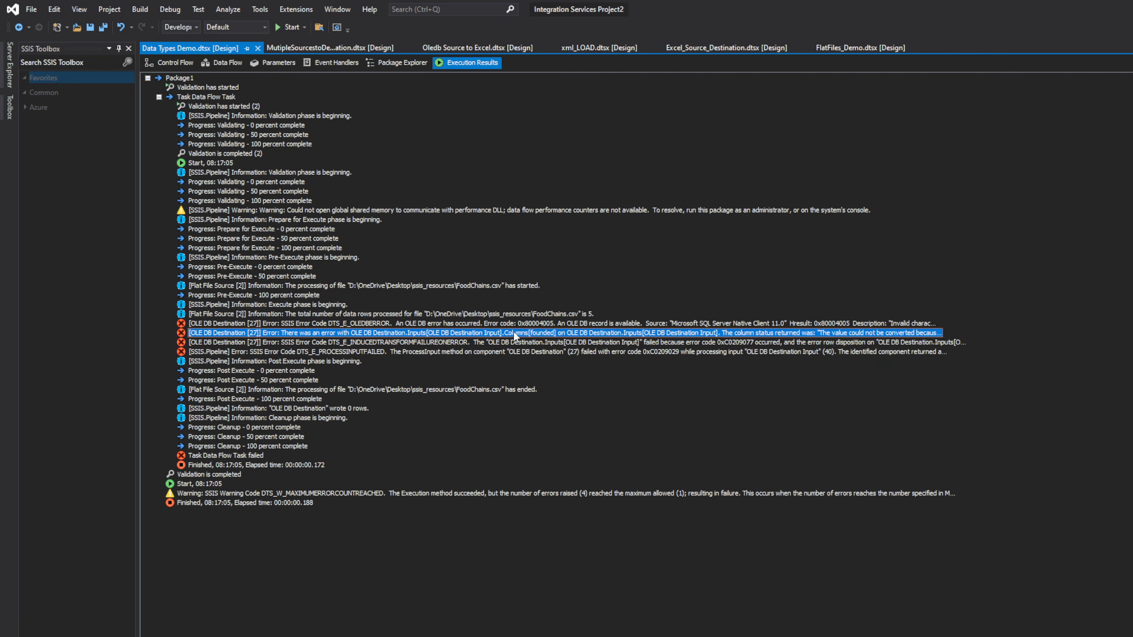
right_click(515, 336)
click(536, 341)
key(alt+Tab)
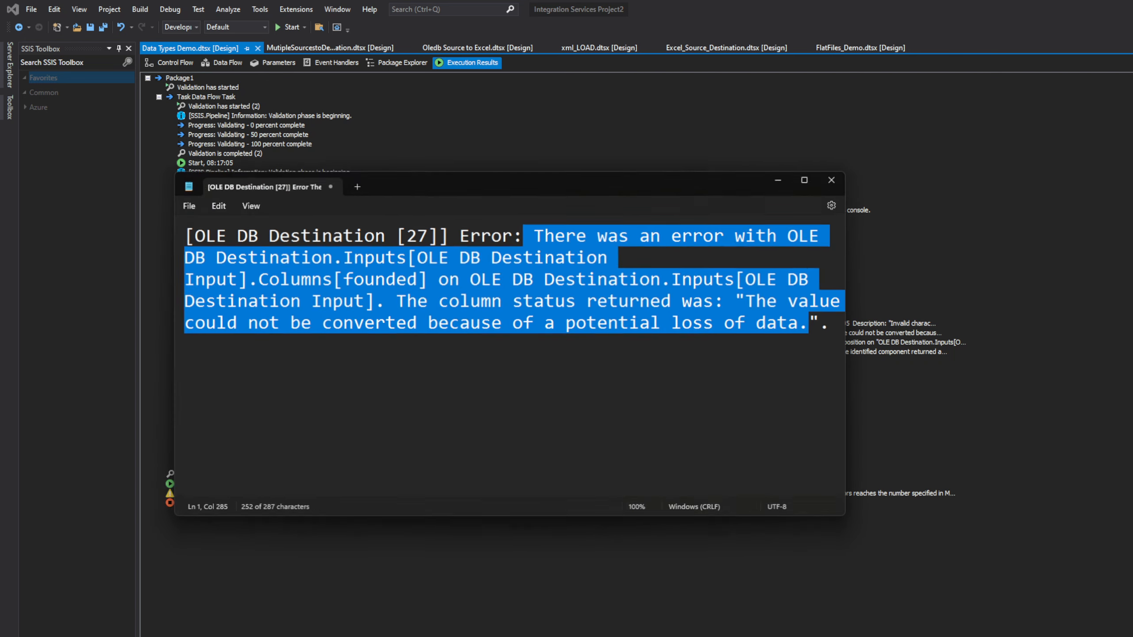
click(835, 318)
key(Return)
key(Return)
key(Return)
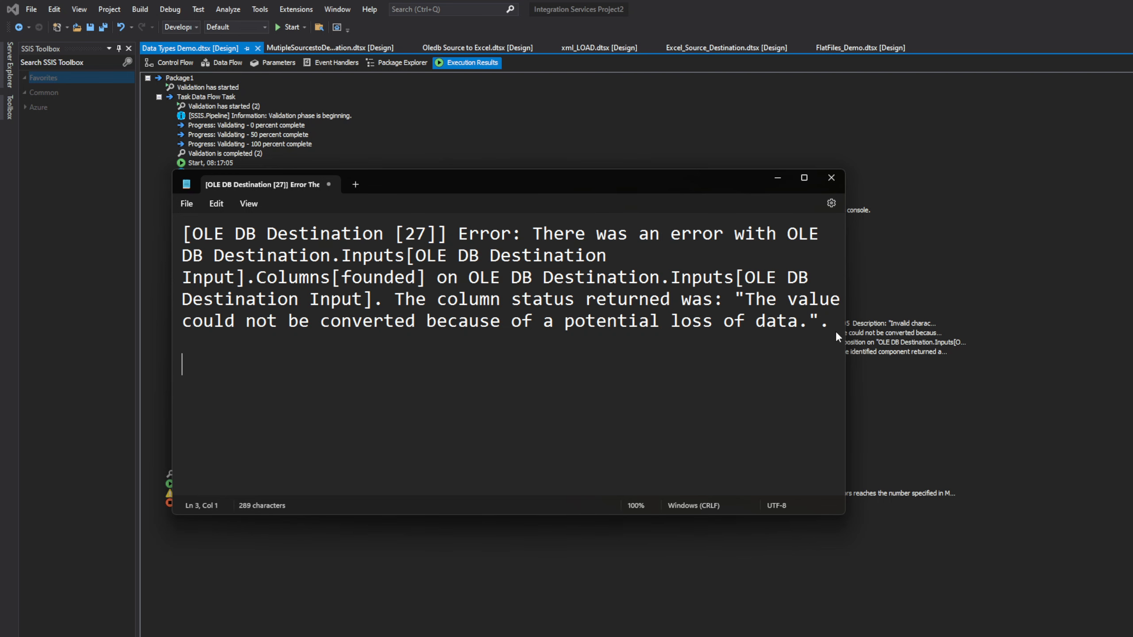
text([OLE DB Destination [27]] Error: There was an error with OLE DB Destination.Inputs[OLE DB Destination Input].Columns[founded] on OLE DB Destination.Inputs[OLE DB Destination Input]. The column status returned was: "The value could not be converted because of a potential loss of data.".)
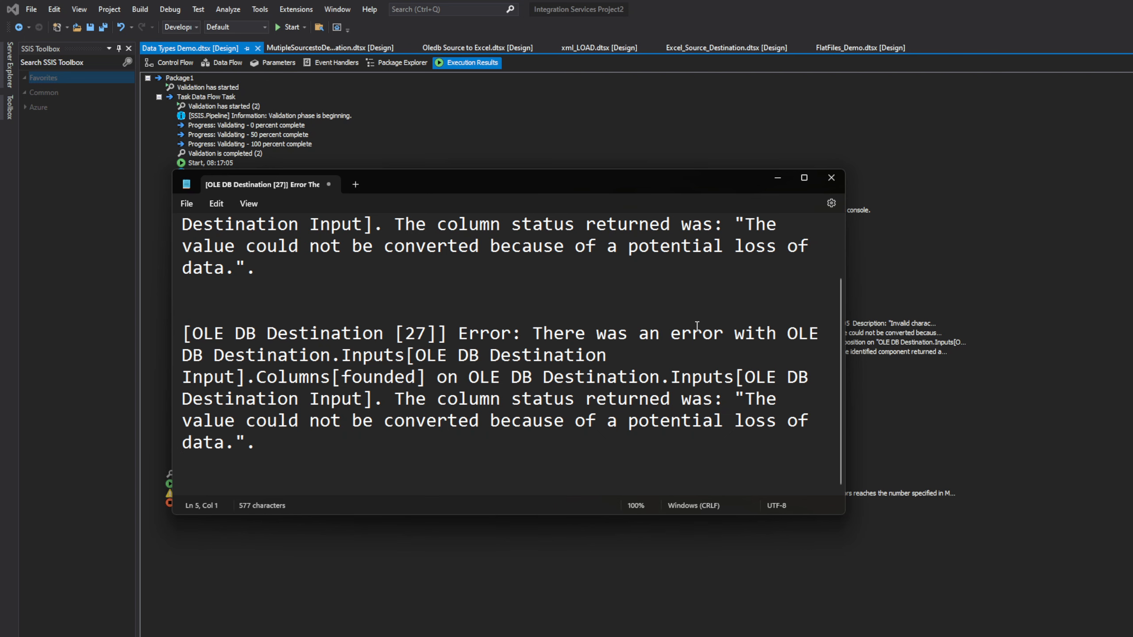
scroll(841, 321, up, 1)
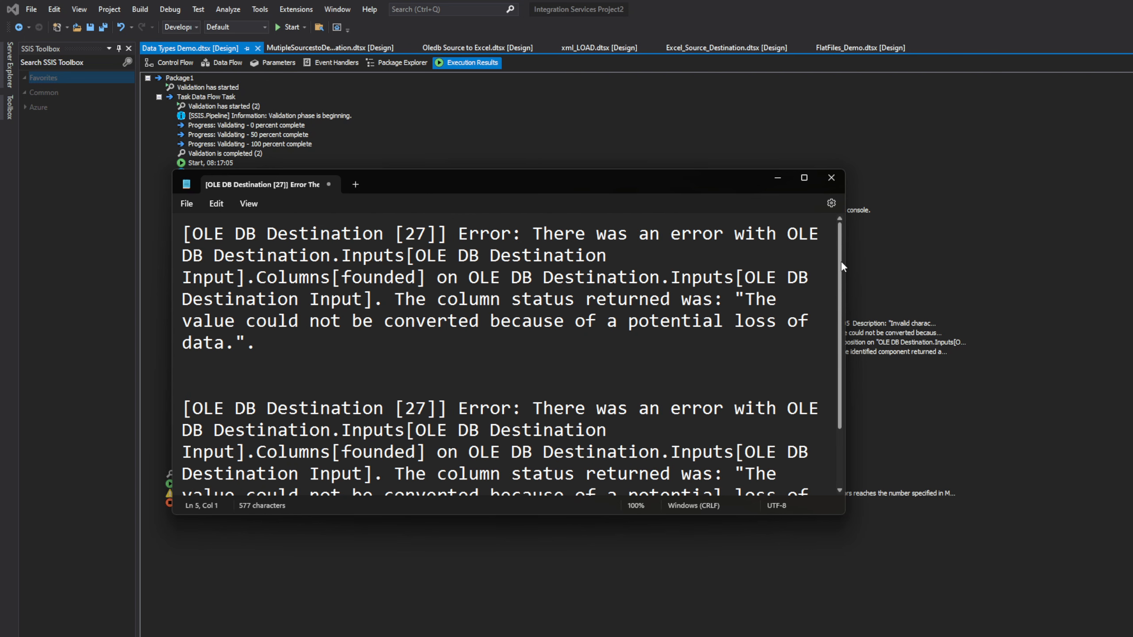
scroll(820, 400, down, 1)
Step: Add the DTS_E_INDUCEDTRANSFORMFAILUREONERROR message to the note, review it, and minimize Notepad
click(962, 368)
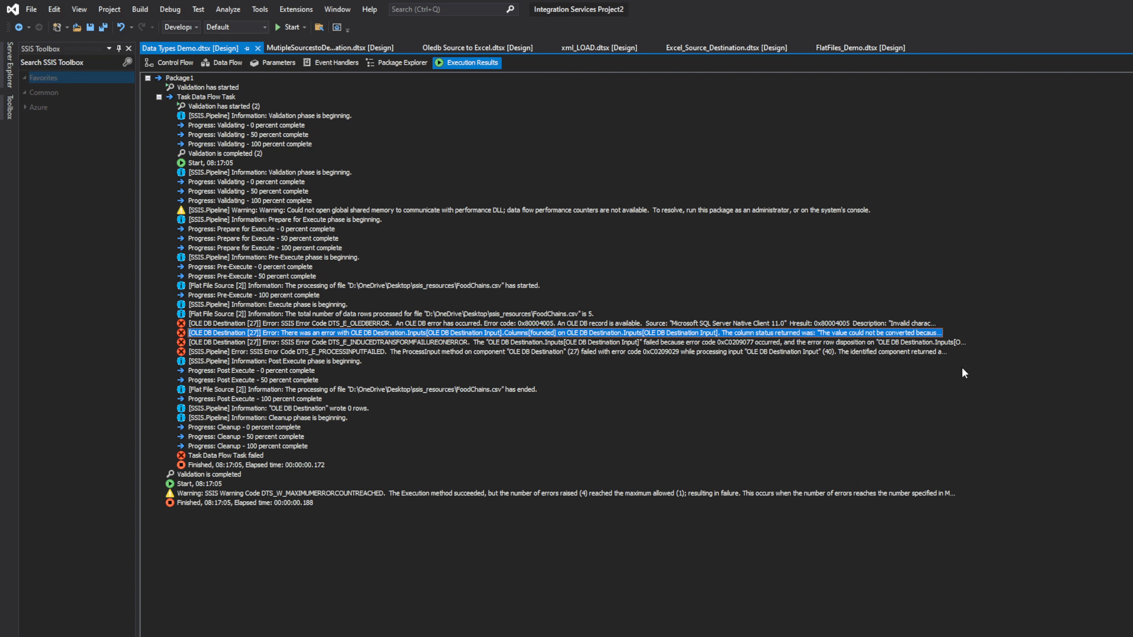
right_click(788, 339)
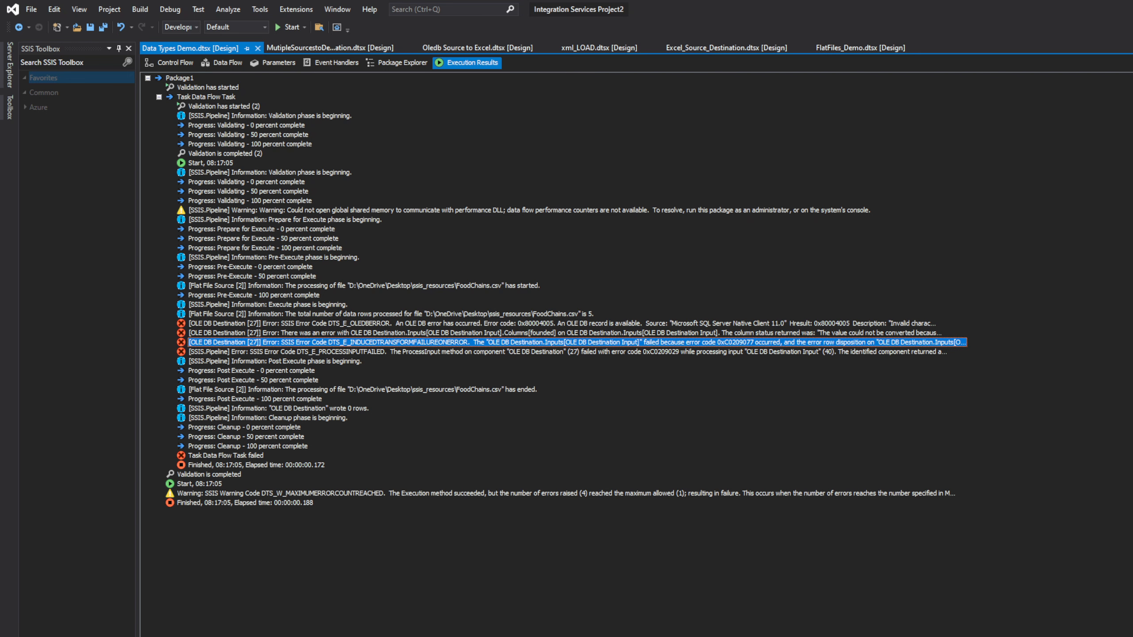
click(642, 636)
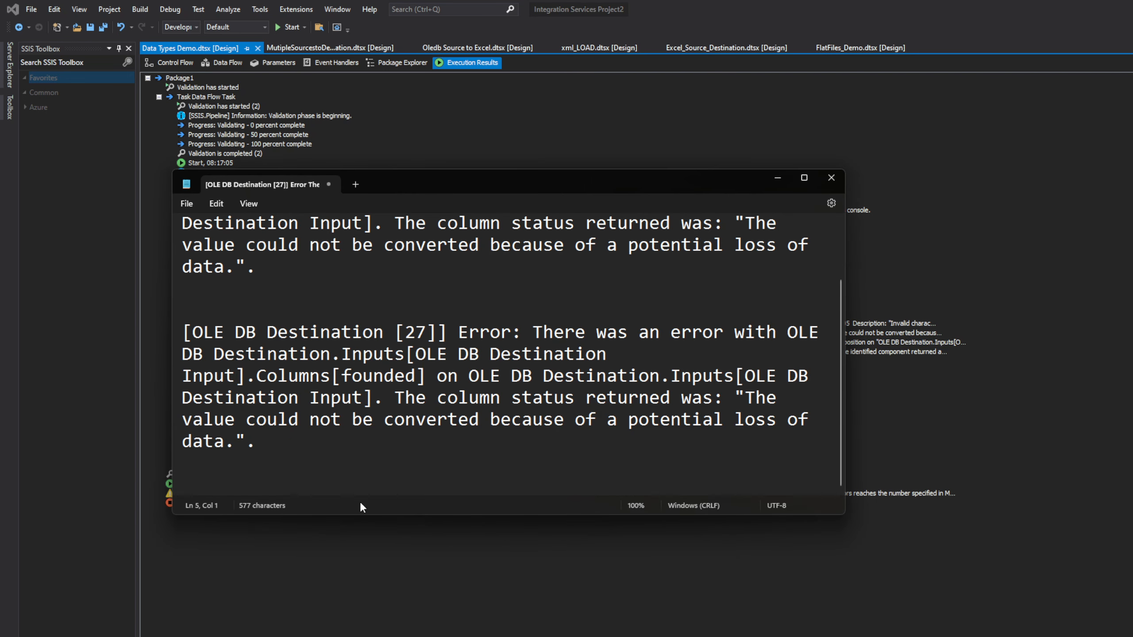
key(Return)
text([OLE DB Destination [27]] Error: SSIS Error Code DTS_E_INDUCEDTRANSFORMFAILUREONERROR.  The "OLE DB Destination.Inputs[OLE DB Destination Input]" failed because error code 0xC0209077 occurred, and the error row disposition on "OLE DB Destination.Inputs[OLE DB Destination Input]" specifies failure on error. An error occurred on the specified object of the specified component.  There may be error messages posted before this with more information about the failure.)
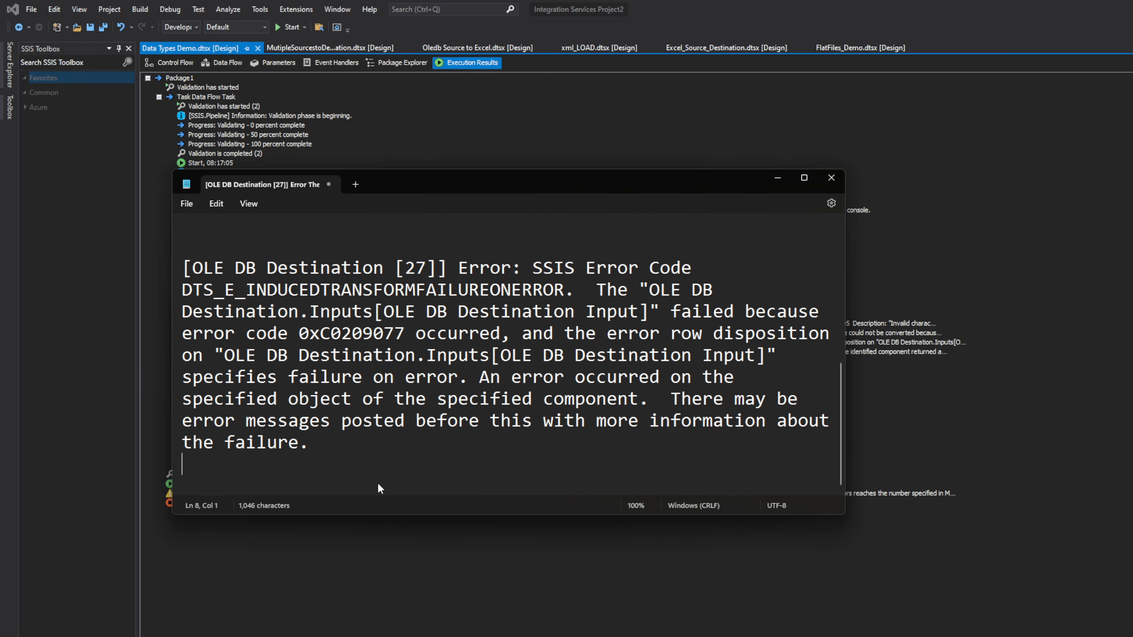
drag(330, 291, 654, 314)
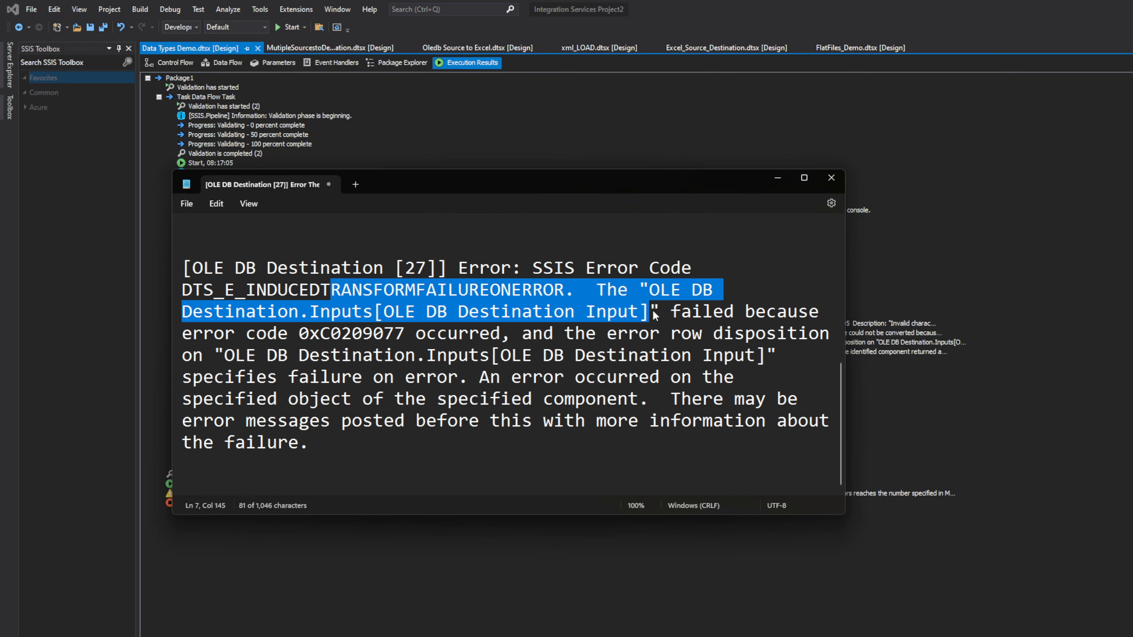
click(681, 399)
drag(318, 400, 665, 401)
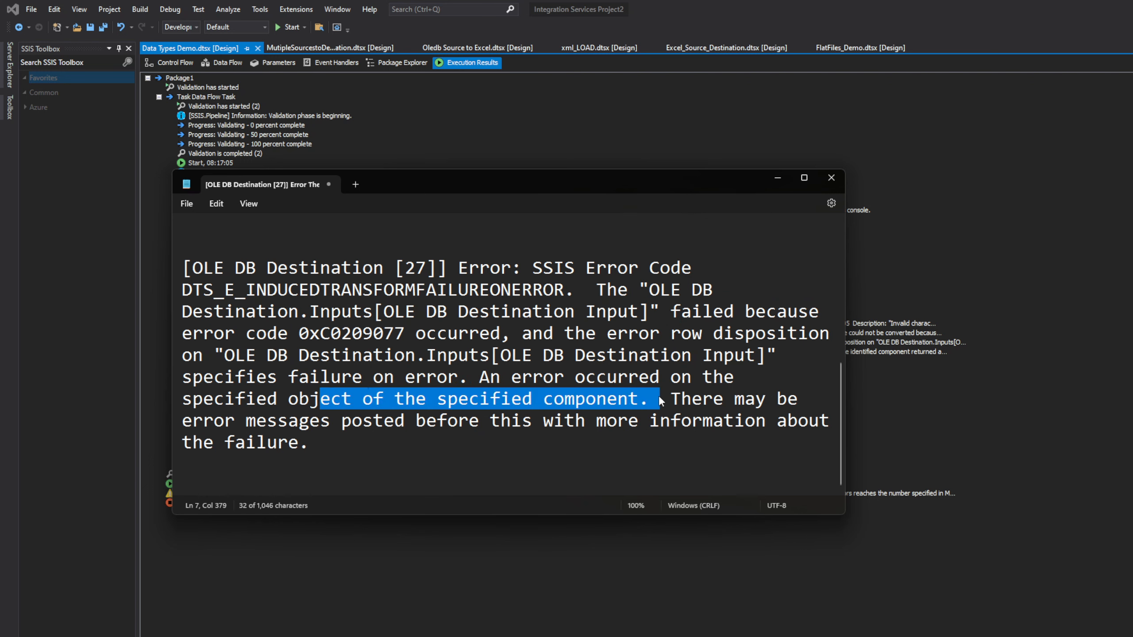
click(745, 401)
click(429, 441)
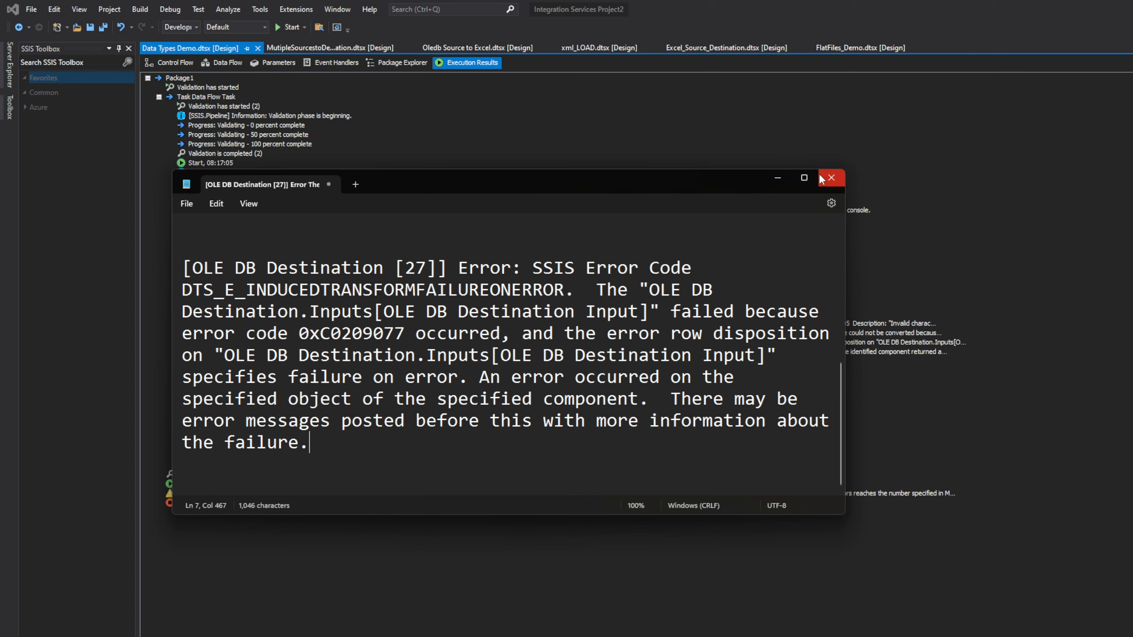
click(779, 179)
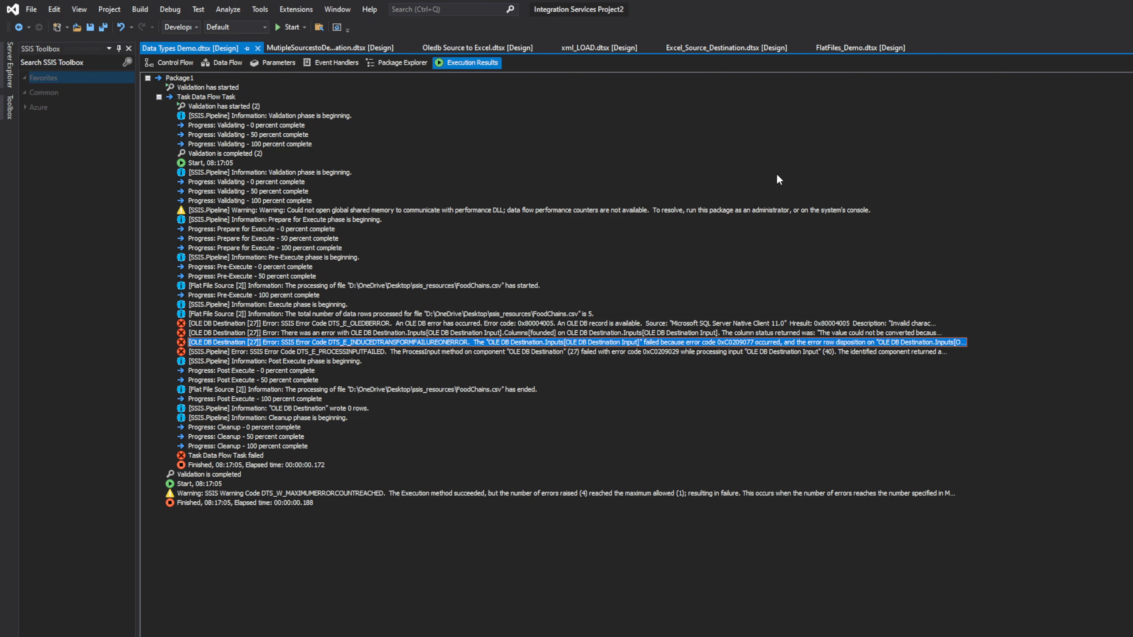
Step: Reopen the data flow and review the OLE DB Destination's mappings, error output and fast-load connection
click(182, 65)
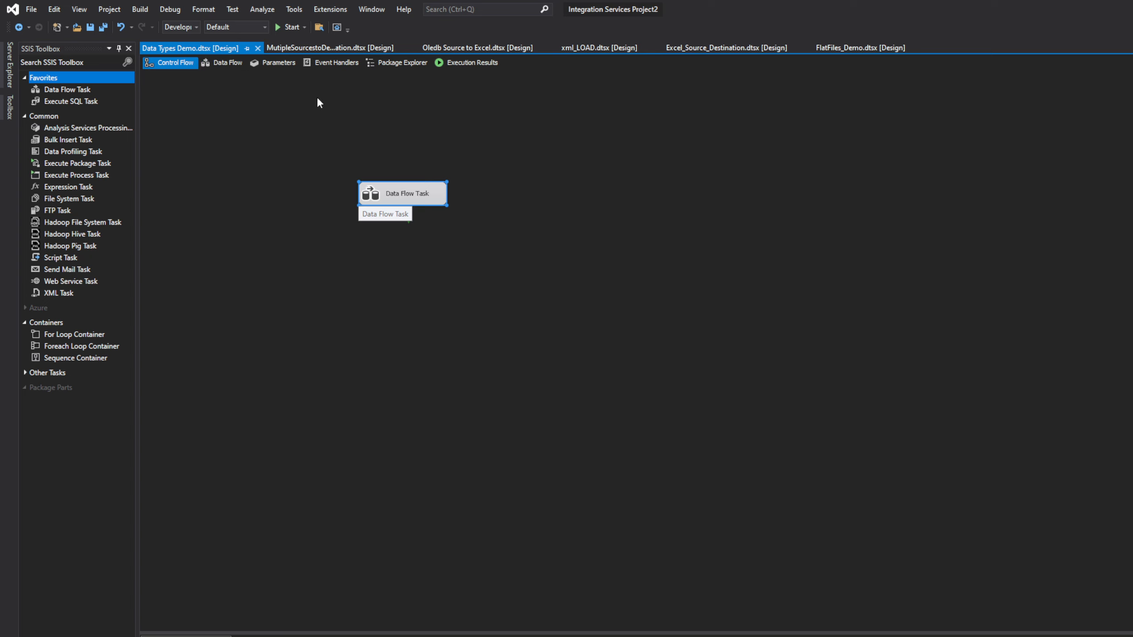
double_click(429, 193)
double_click(449, 337)
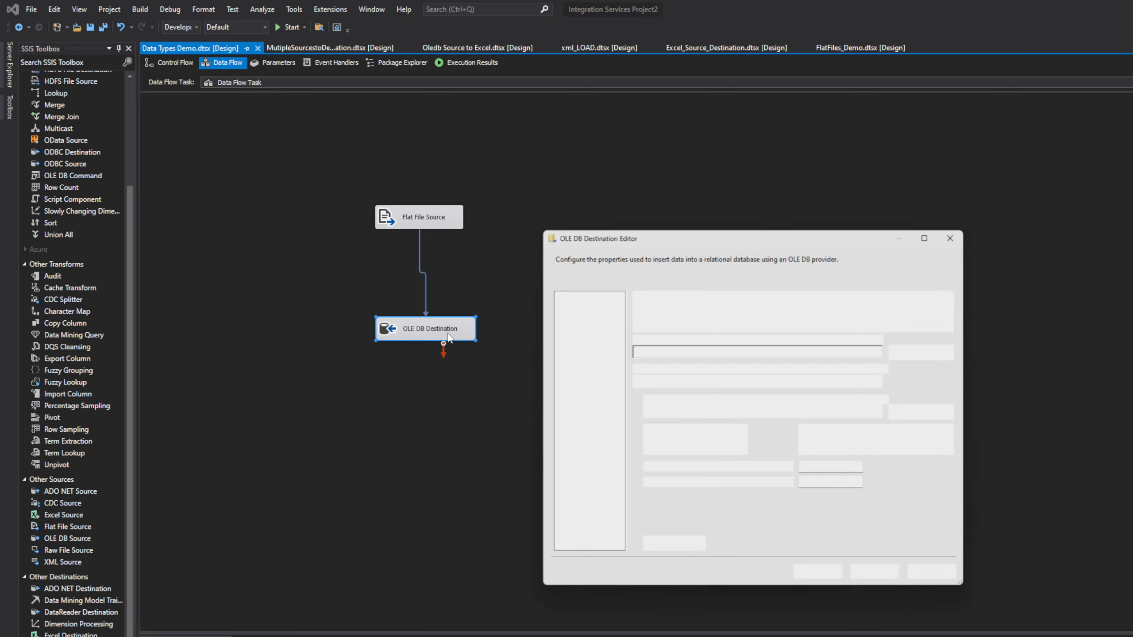
click(578, 308)
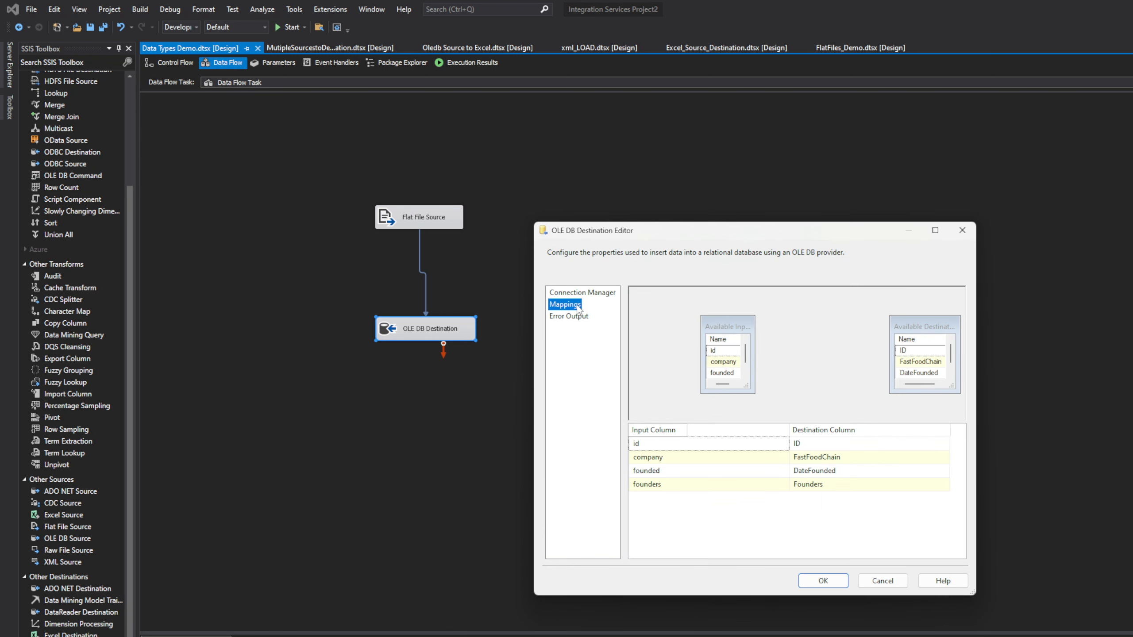
click(962, 230)
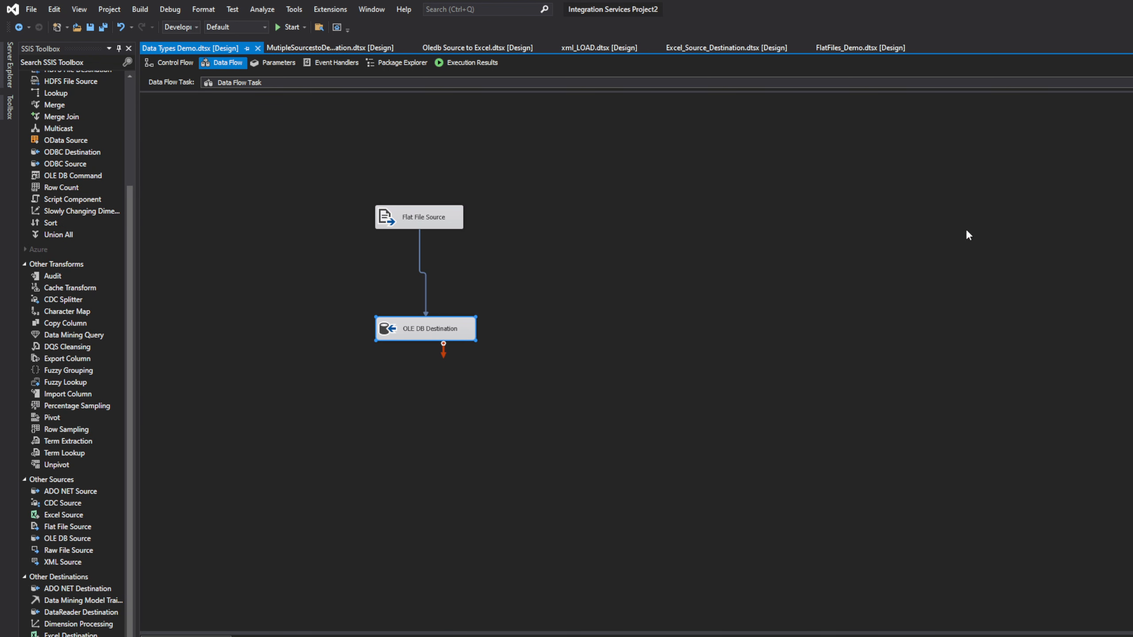
double_click(426, 335)
click(565, 307)
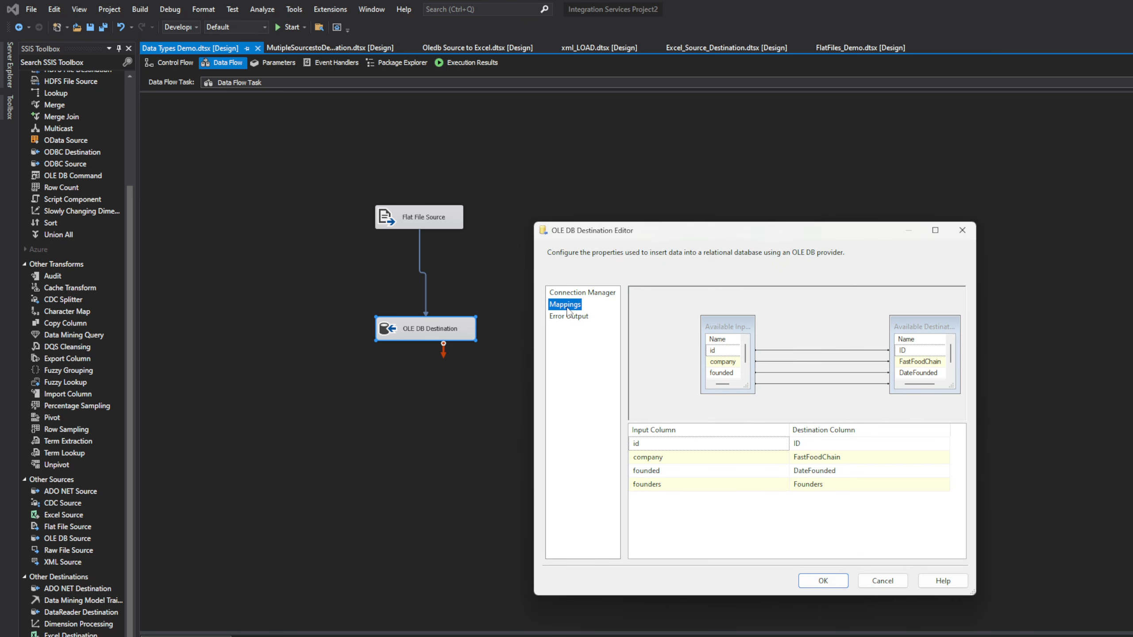
click(573, 318)
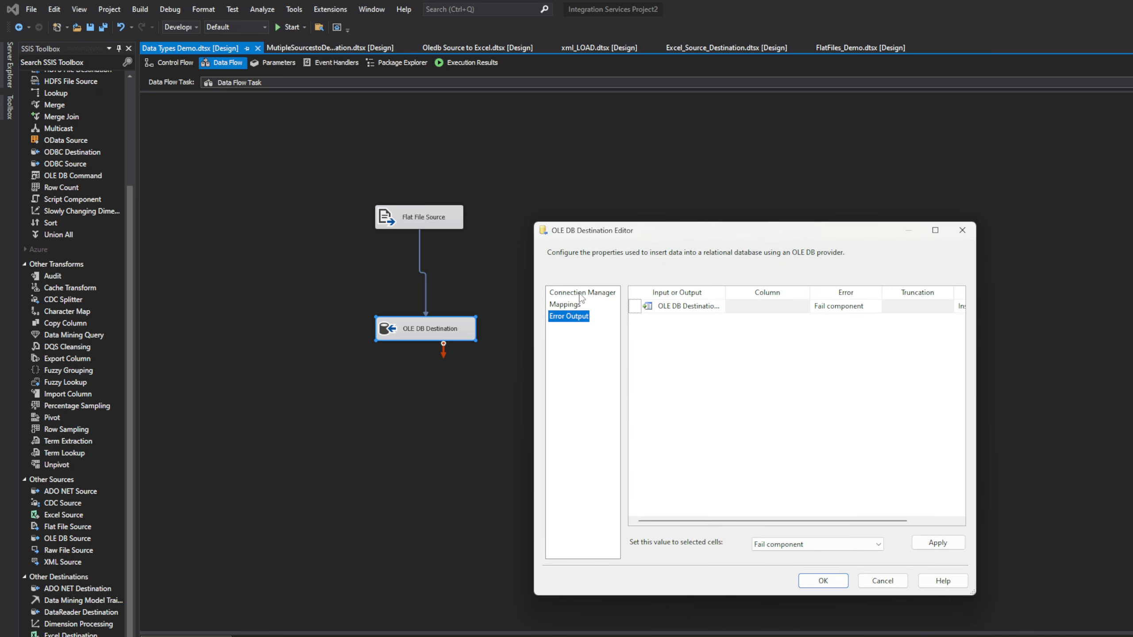
click(580, 294)
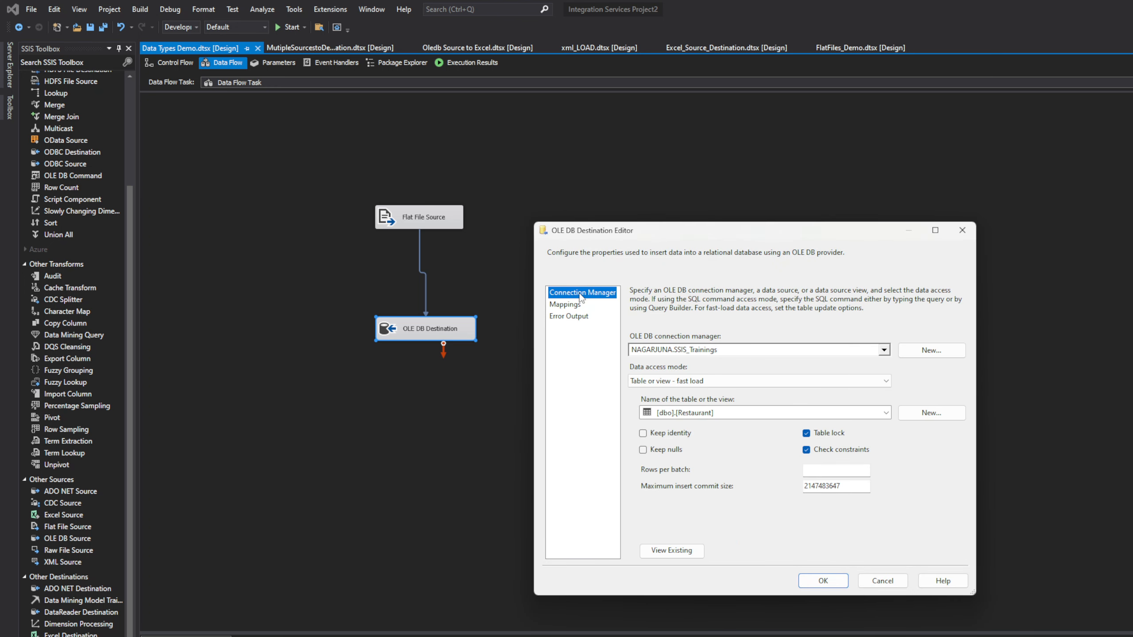
click(963, 230)
Step: In the destination's Advanced Editor, check that id, founders, company and founded arrive as DT_STR
right_click(404, 334)
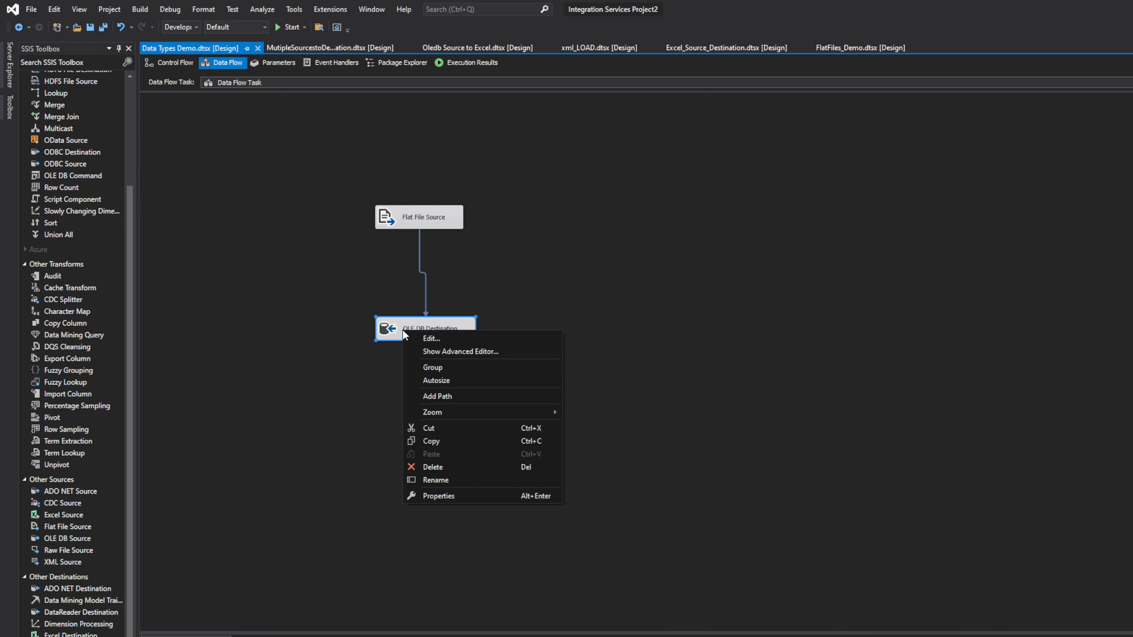
click(460, 352)
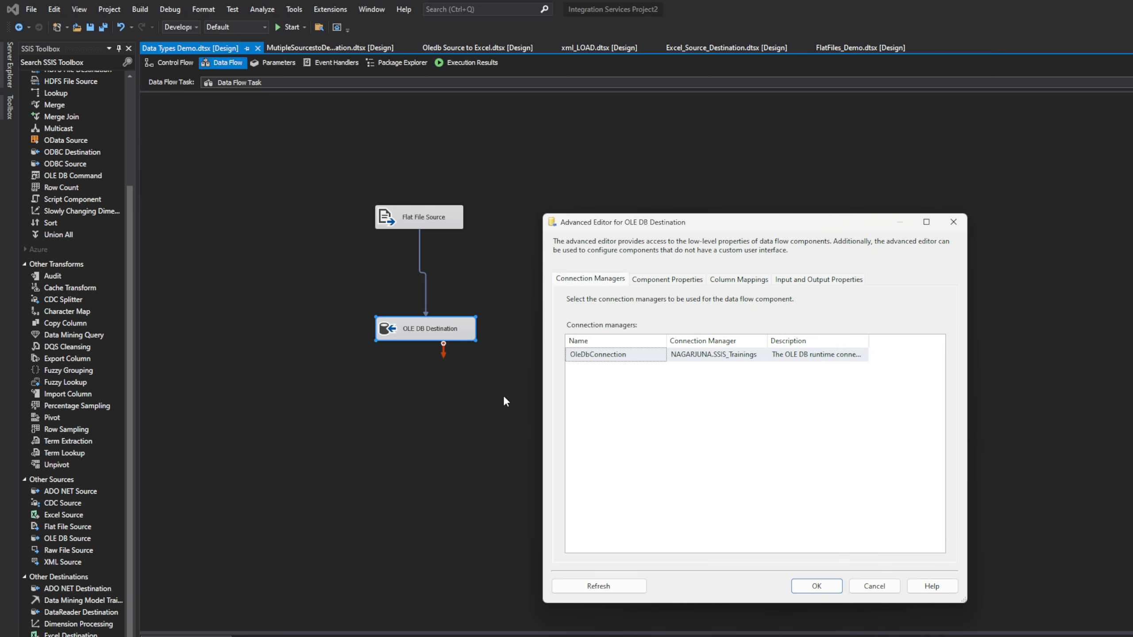
click(805, 281)
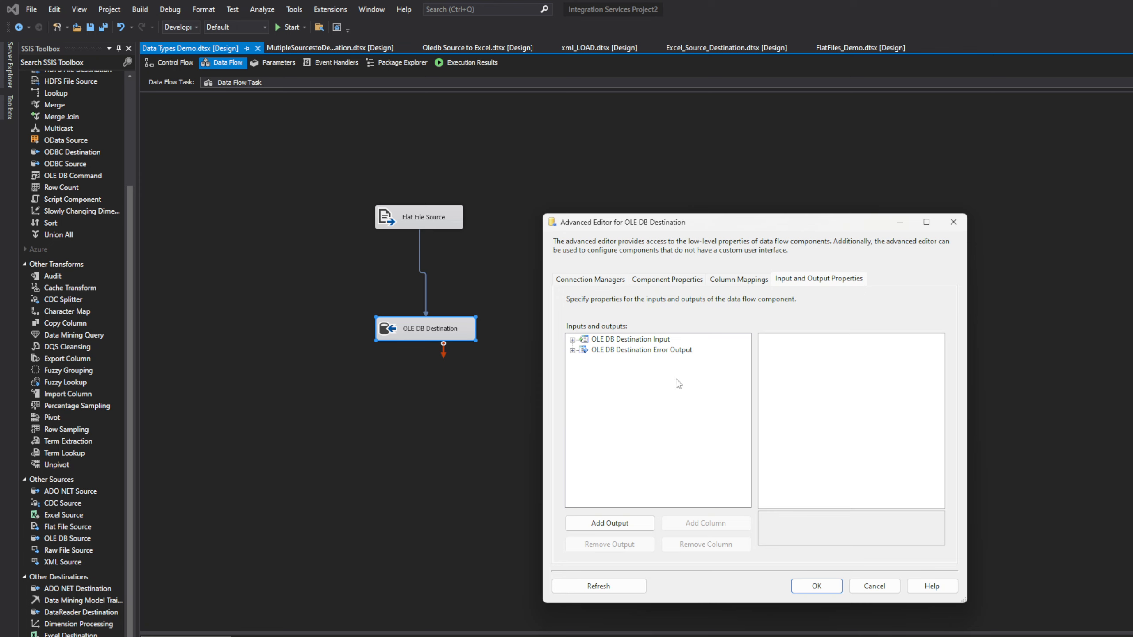
click(572, 339)
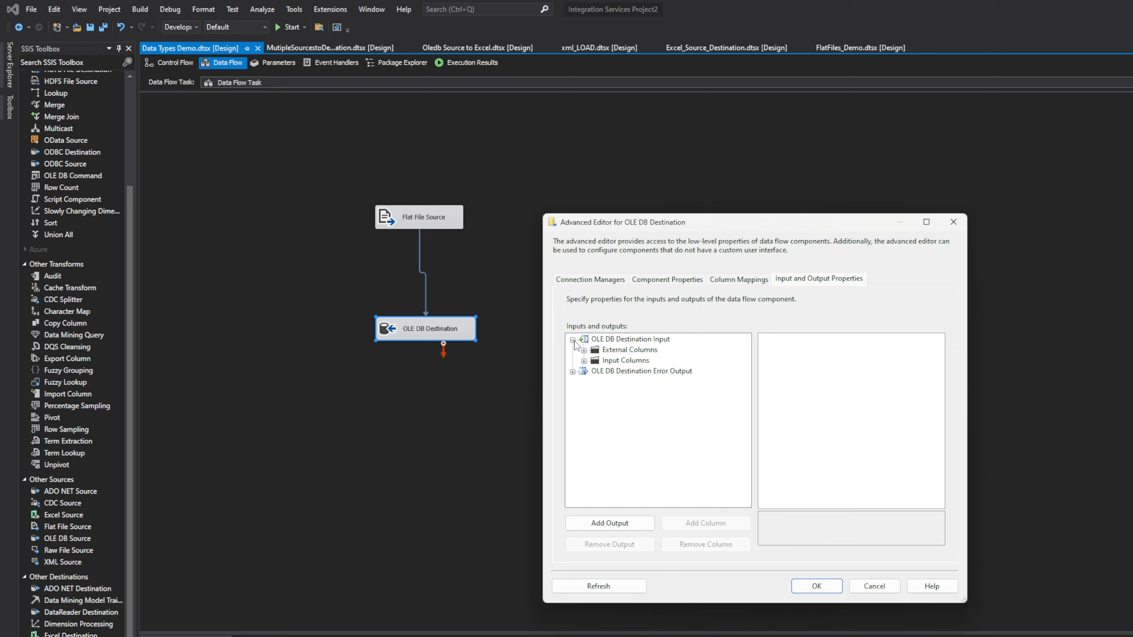
click(583, 361)
click(607, 372)
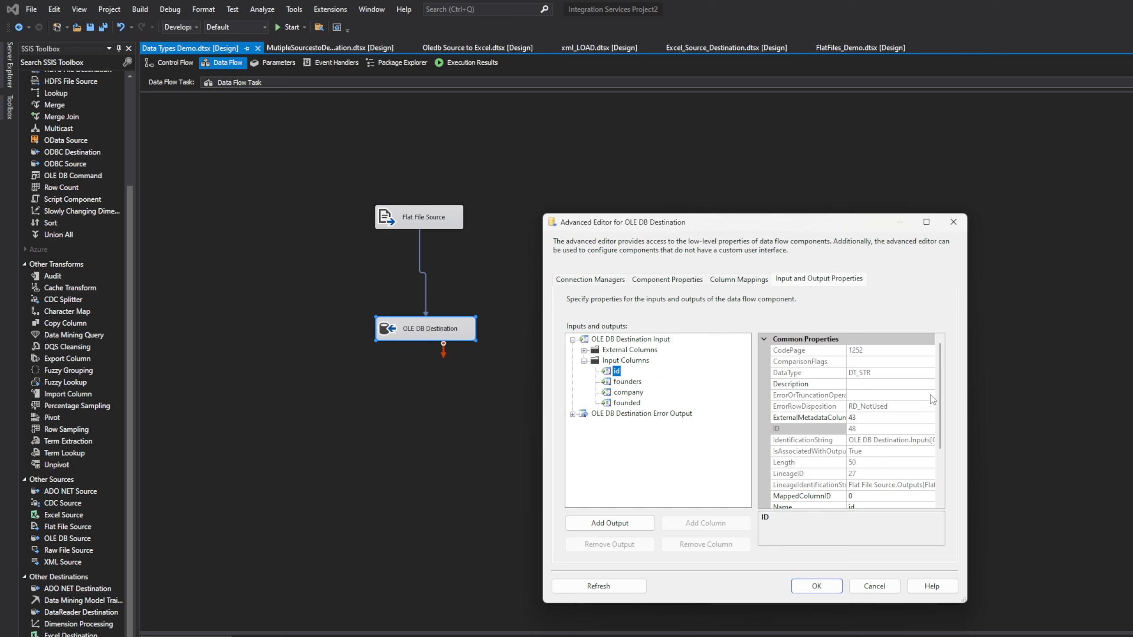
click(878, 372)
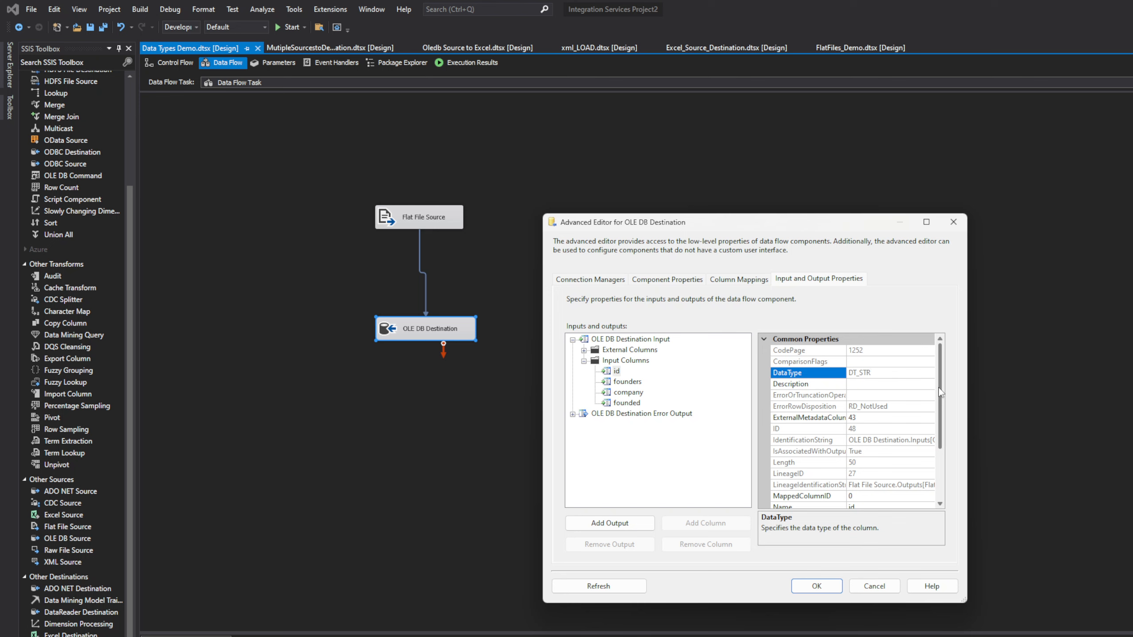
click(624, 383)
click(628, 394)
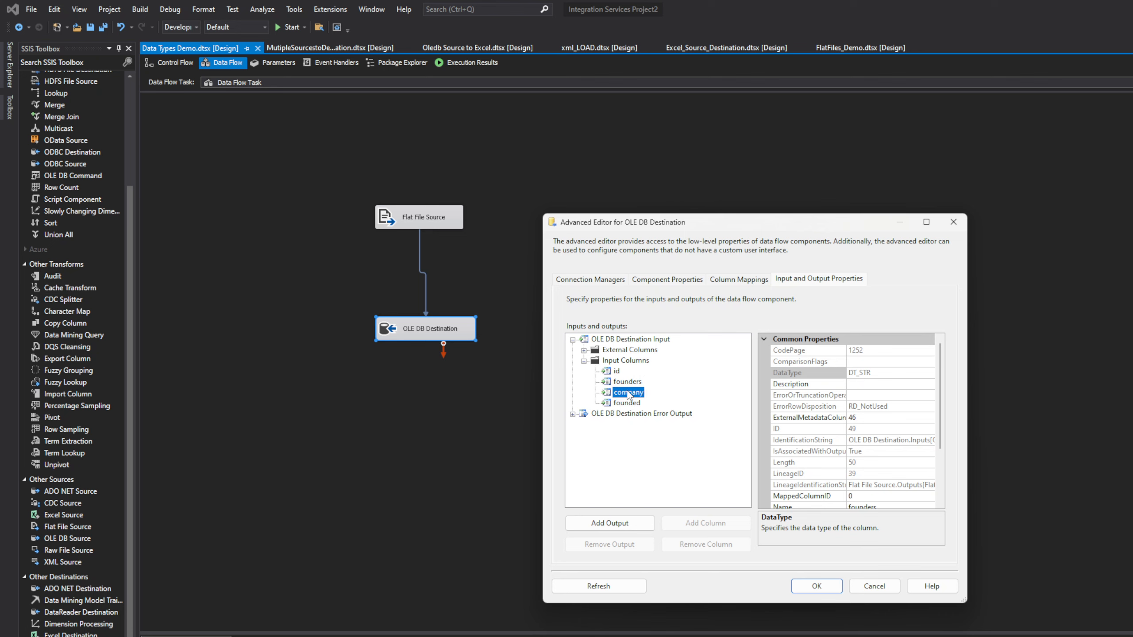
click(630, 404)
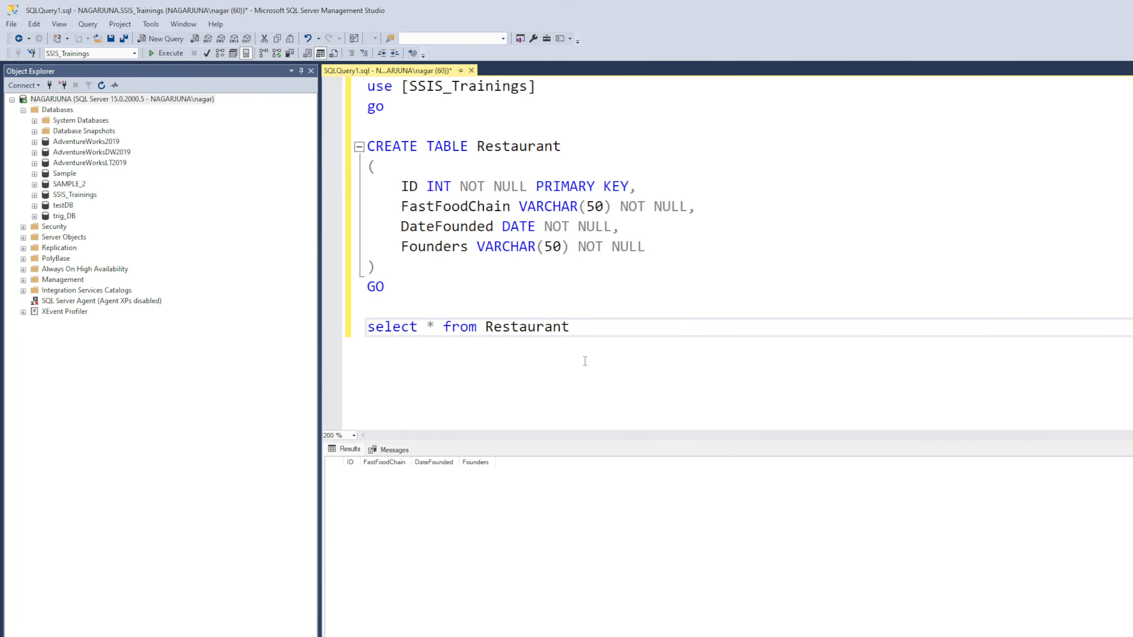
Step: Highlight the Founders and DateFounded column definitions in SSMS and move the query window left
drag(400, 246, 527, 247)
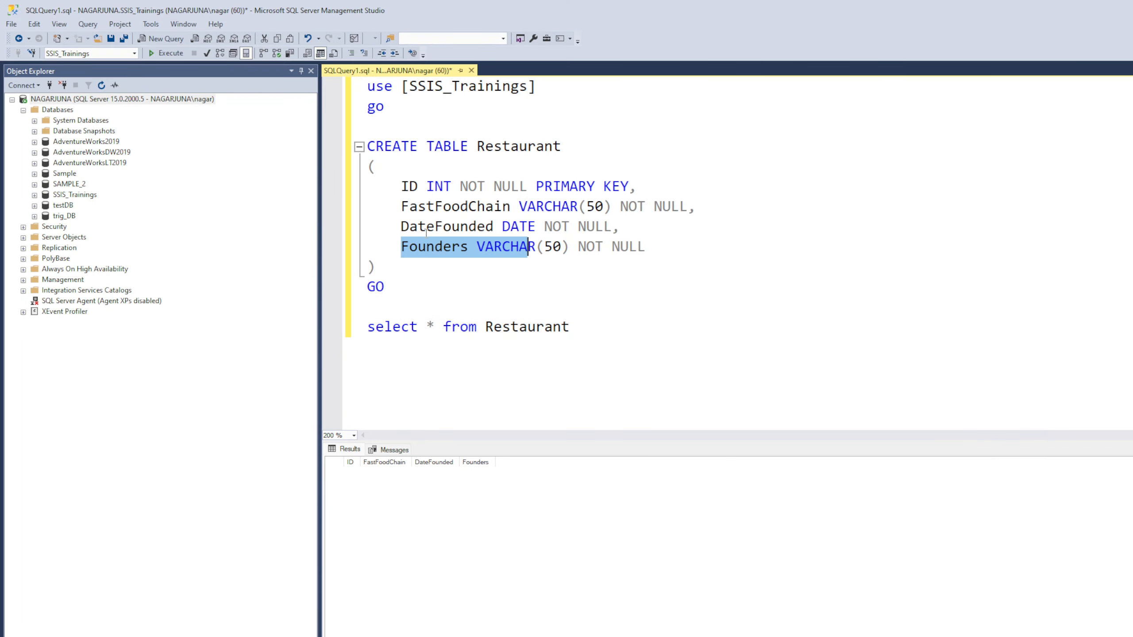
drag(401, 226, 537, 225)
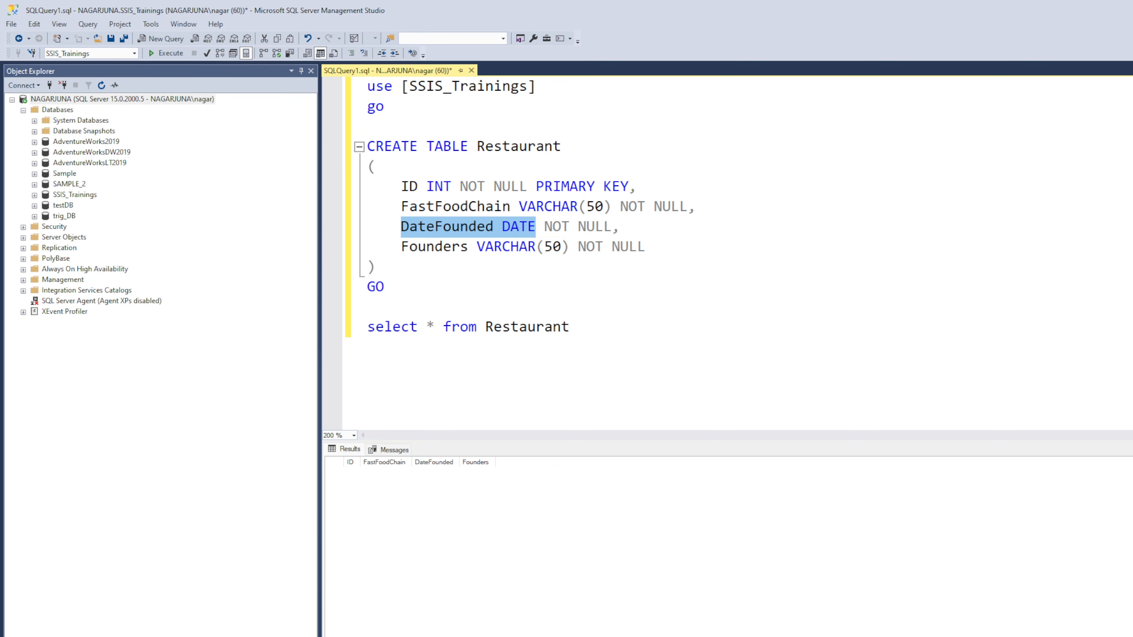
key(alt+Tab)
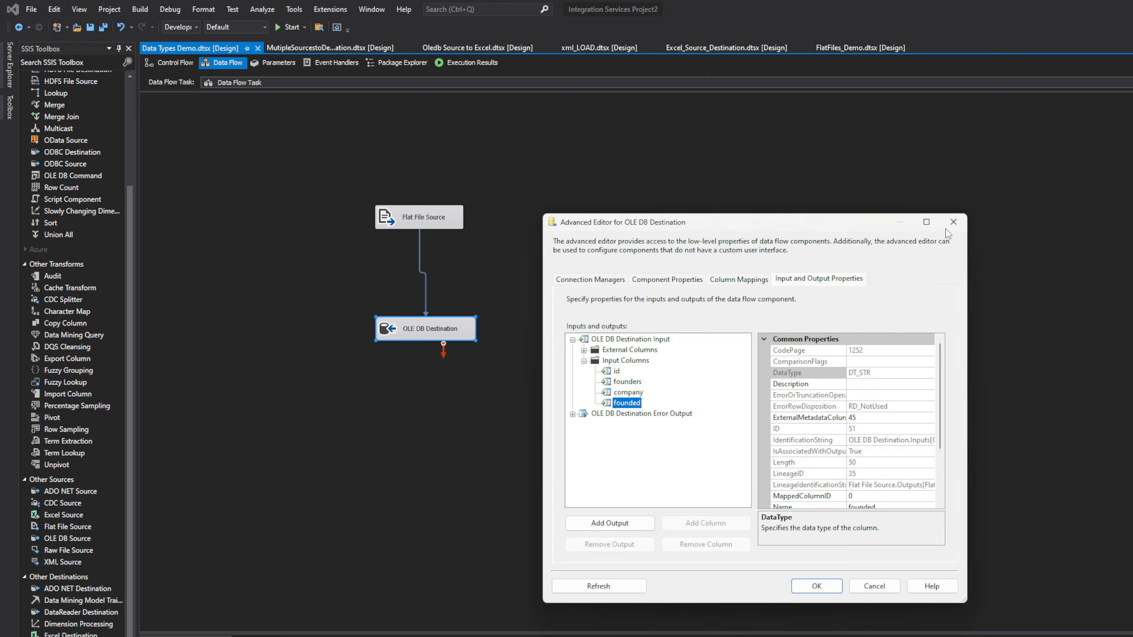
key(alt+Tab)
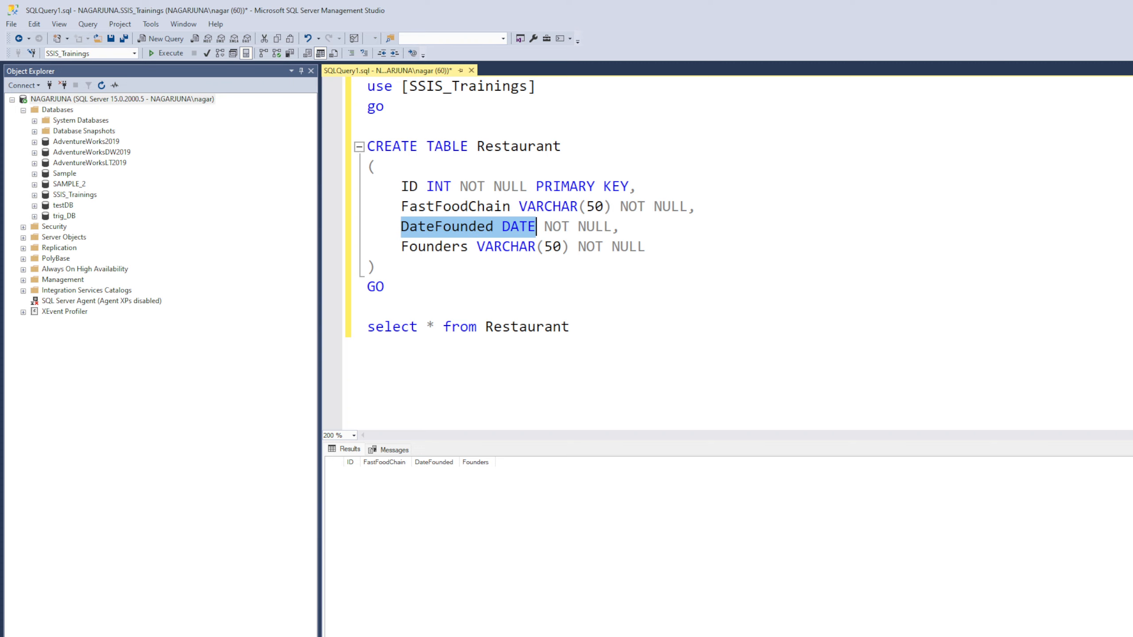
double_click(791, 13)
drag(830, 159, 130, 162)
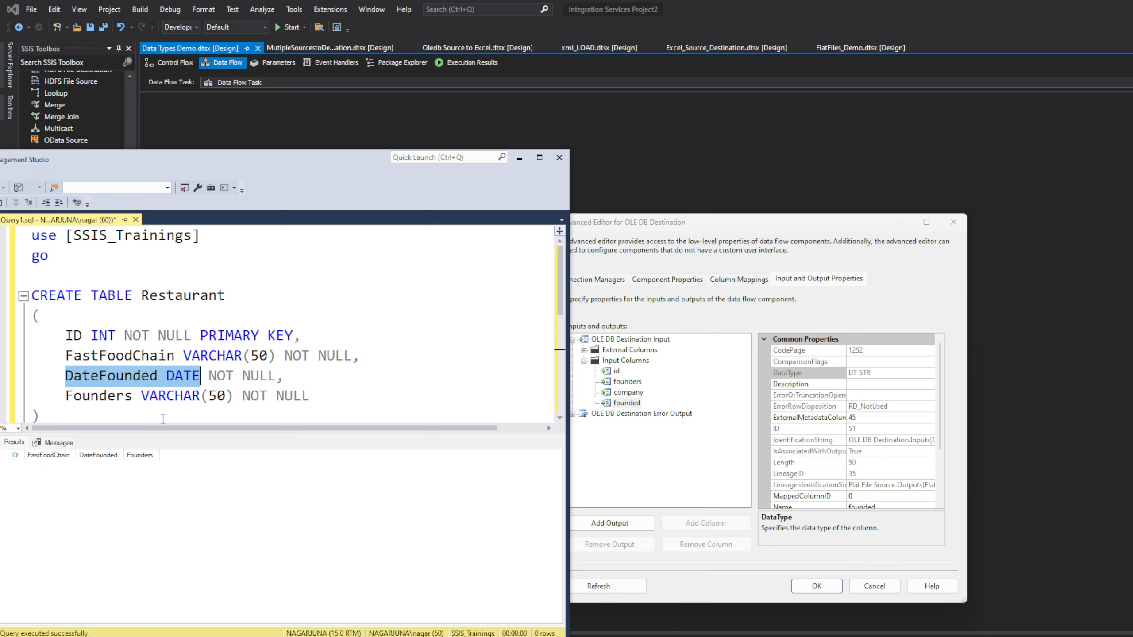
Step: Inspect the id, founded, company and founders input column properties in the destination's advanced editor
click(617, 372)
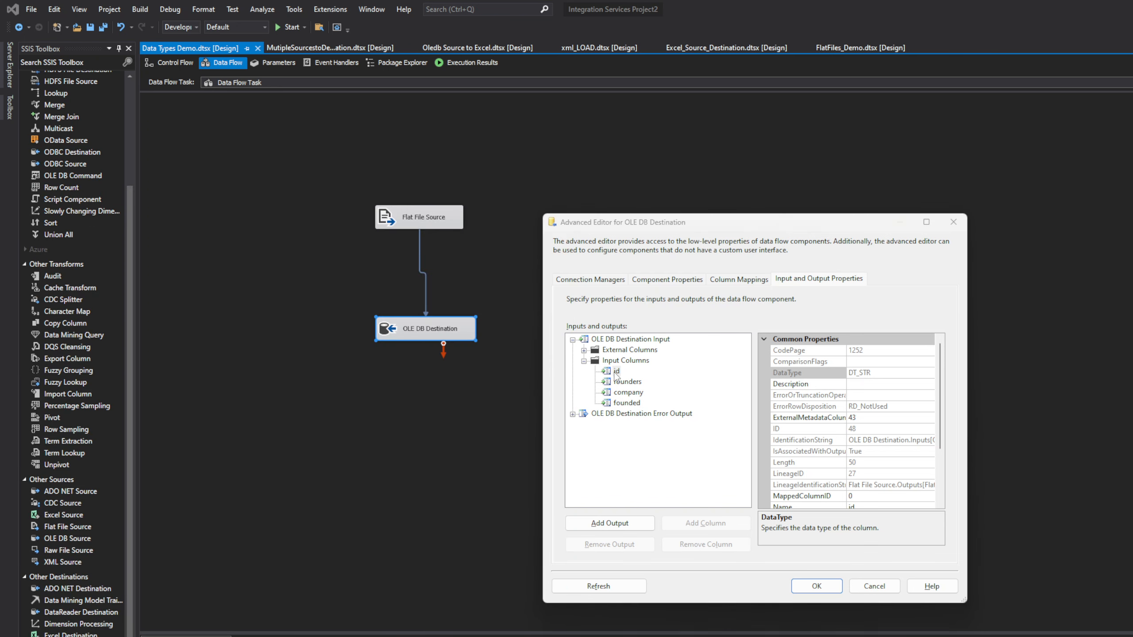
key(alt+Tab)
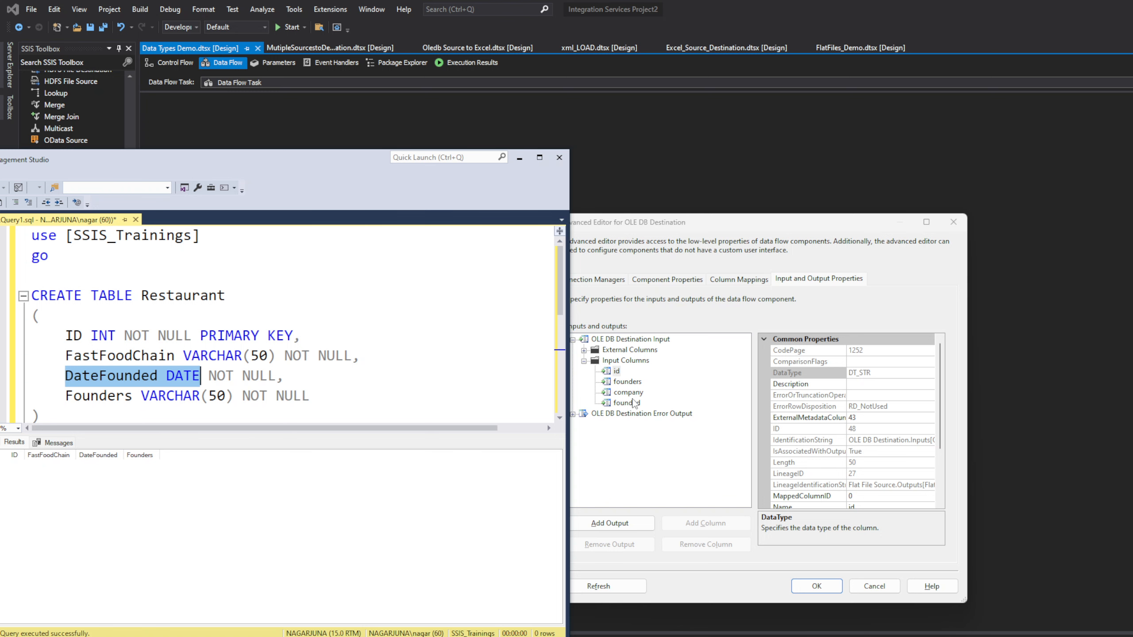
click(629, 403)
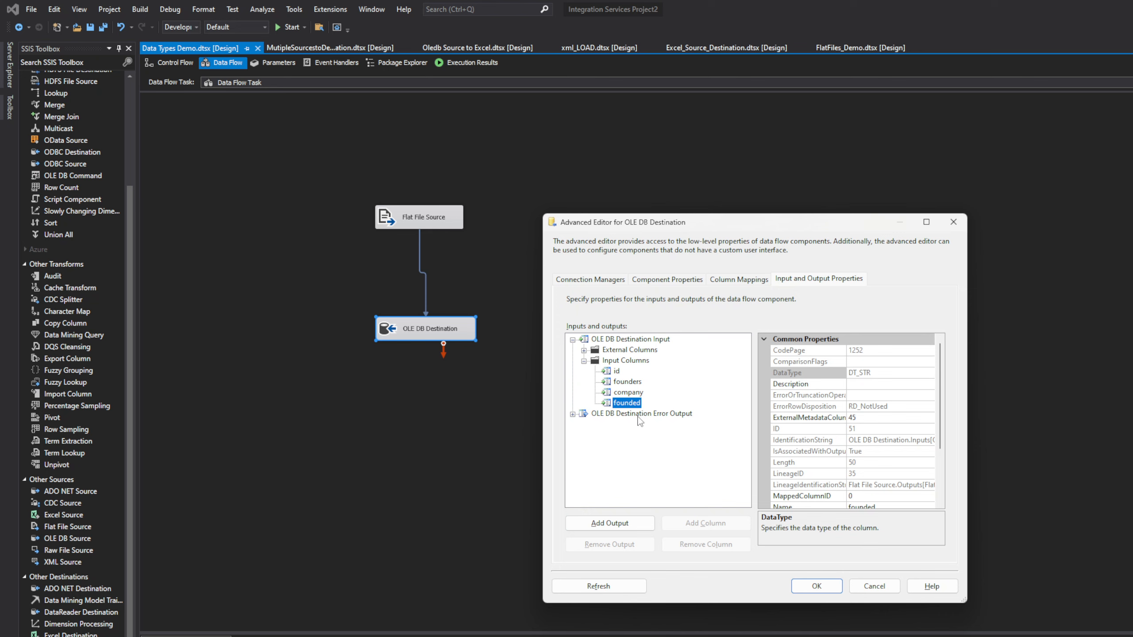
click(633, 393)
click(639, 382)
click(639, 403)
key(alt+Tab)
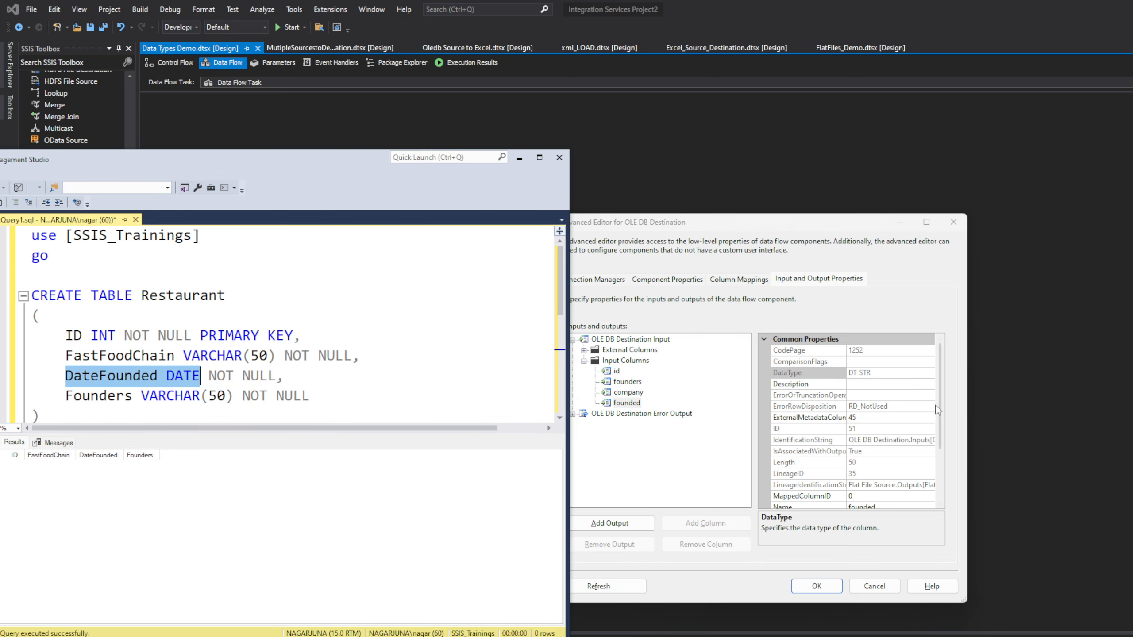
Step: Compare against the SSMS table definition, minimize SSMS, and review the column mappings and component properties
click(942, 423)
drag(942, 423, 942, 476)
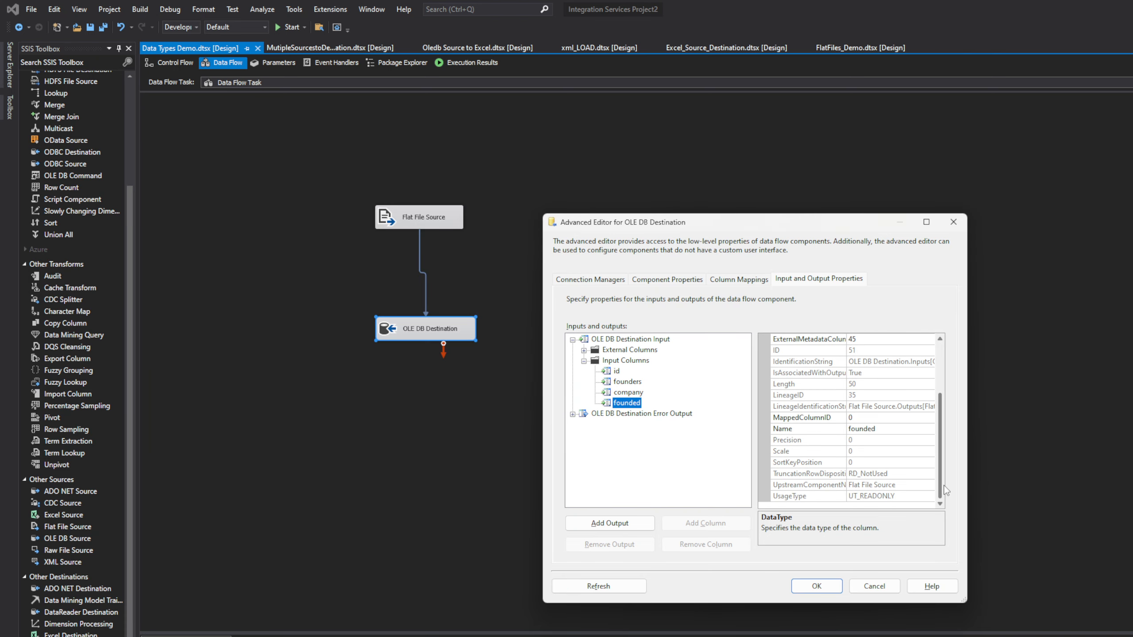
key(alt+Tab)
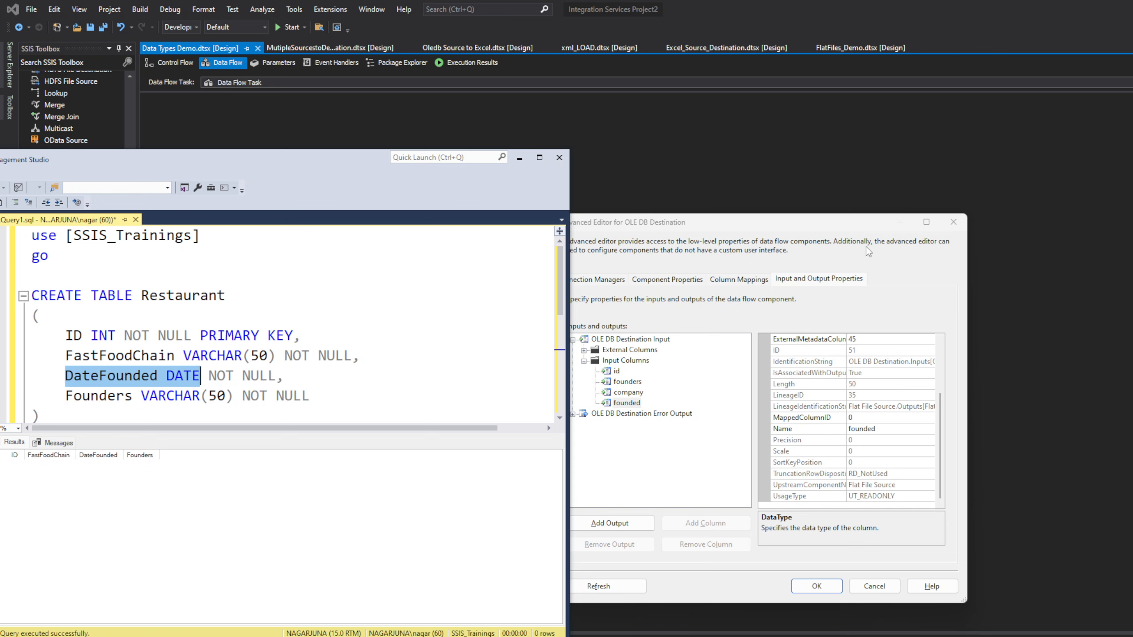
drag(280, 164, 485, 203)
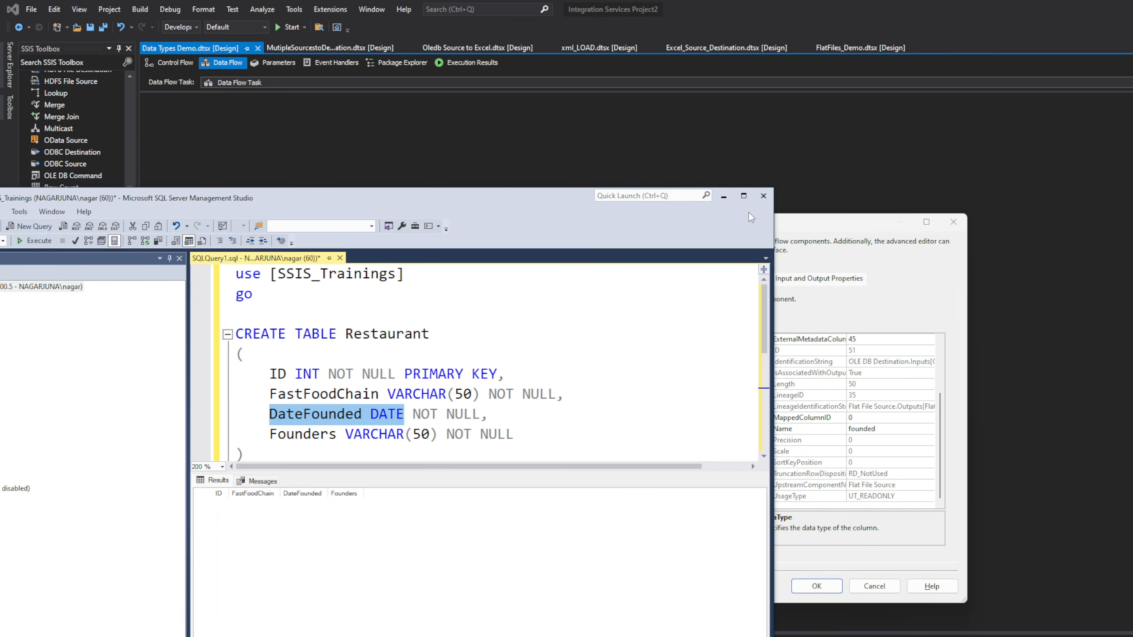
click(724, 199)
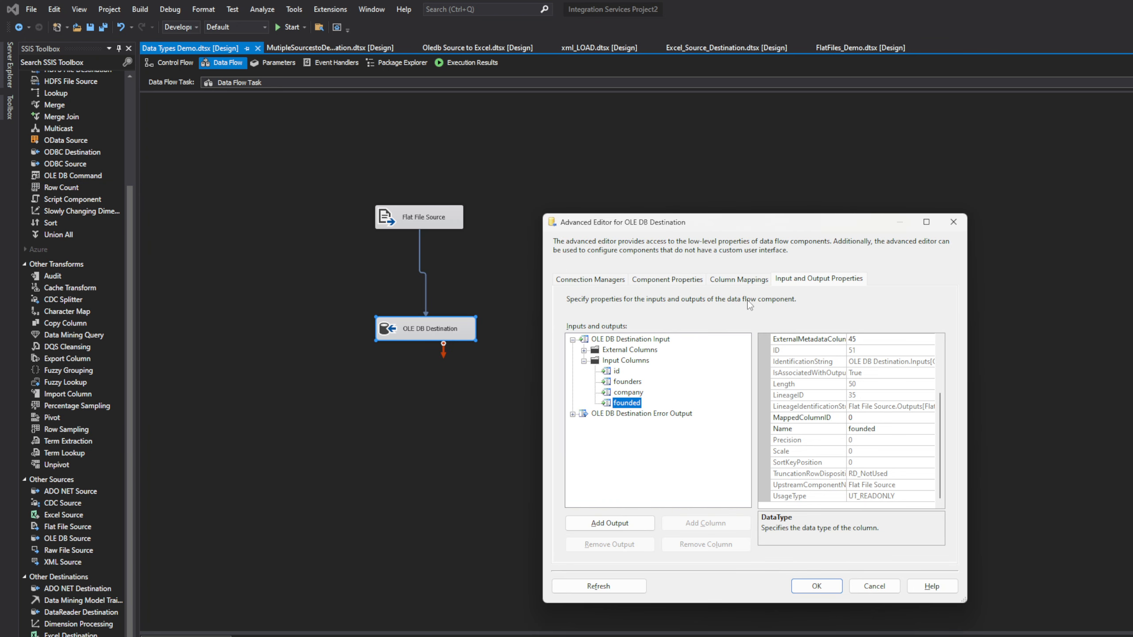
click(743, 280)
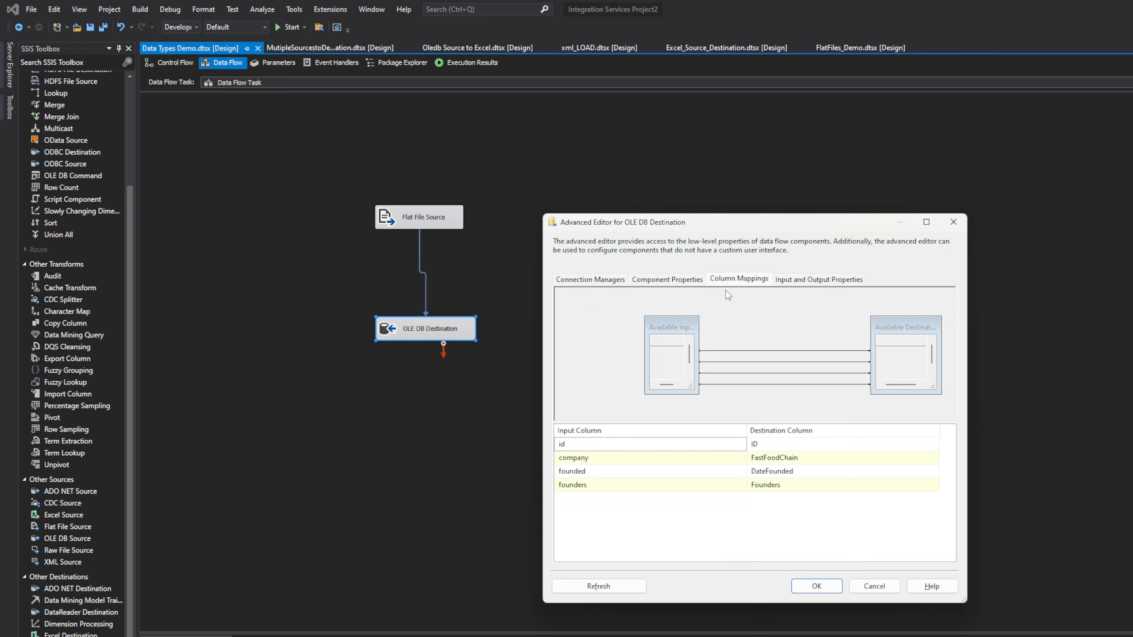
click(678, 284)
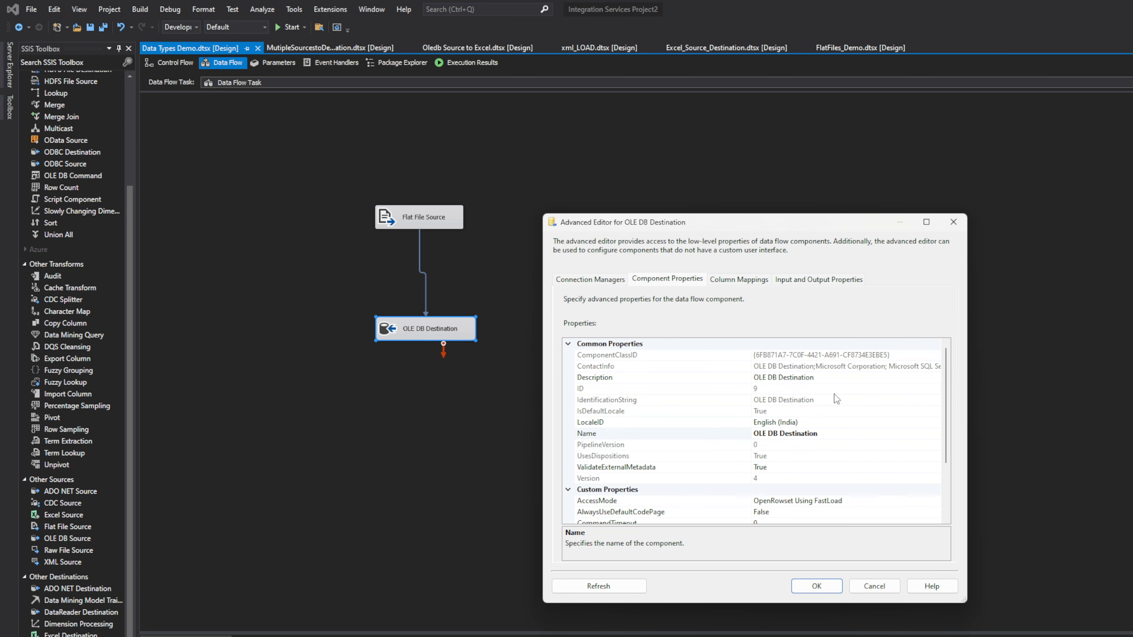
Step: Review the OLE DB Destination's connection manager settings, then close its advanced editor
scroll(906, 464, down, 2)
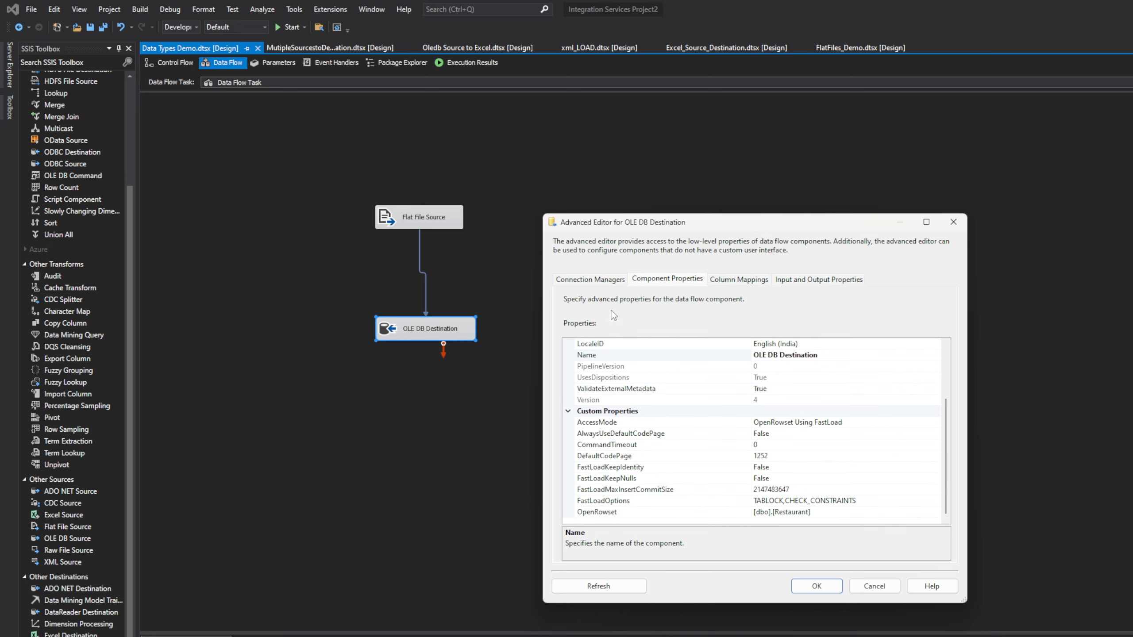
click(589, 281)
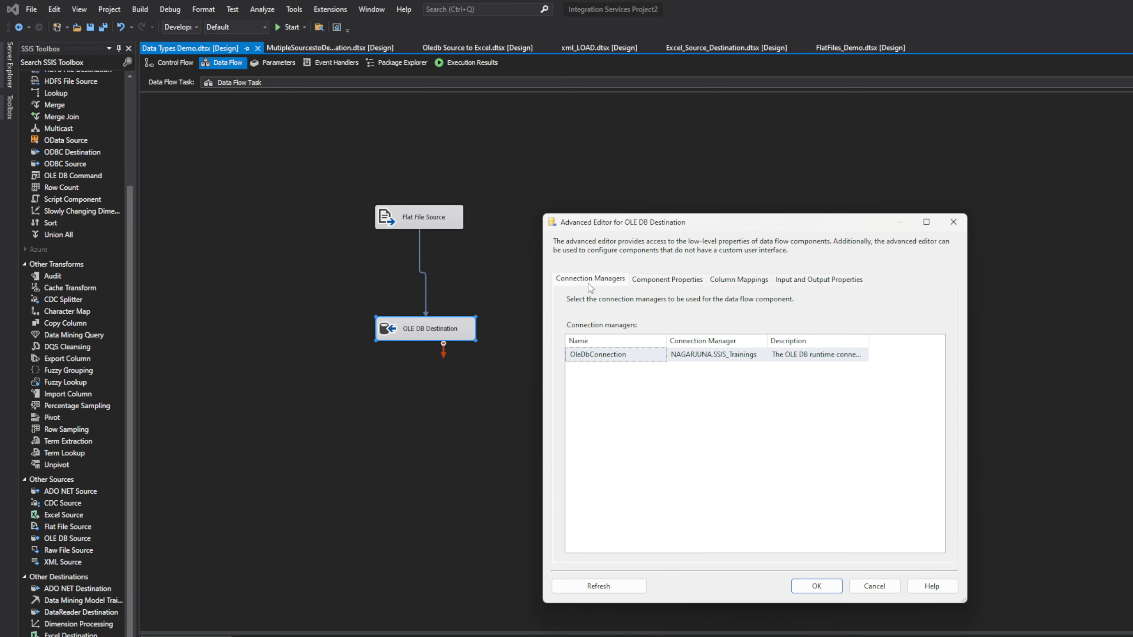
click(954, 222)
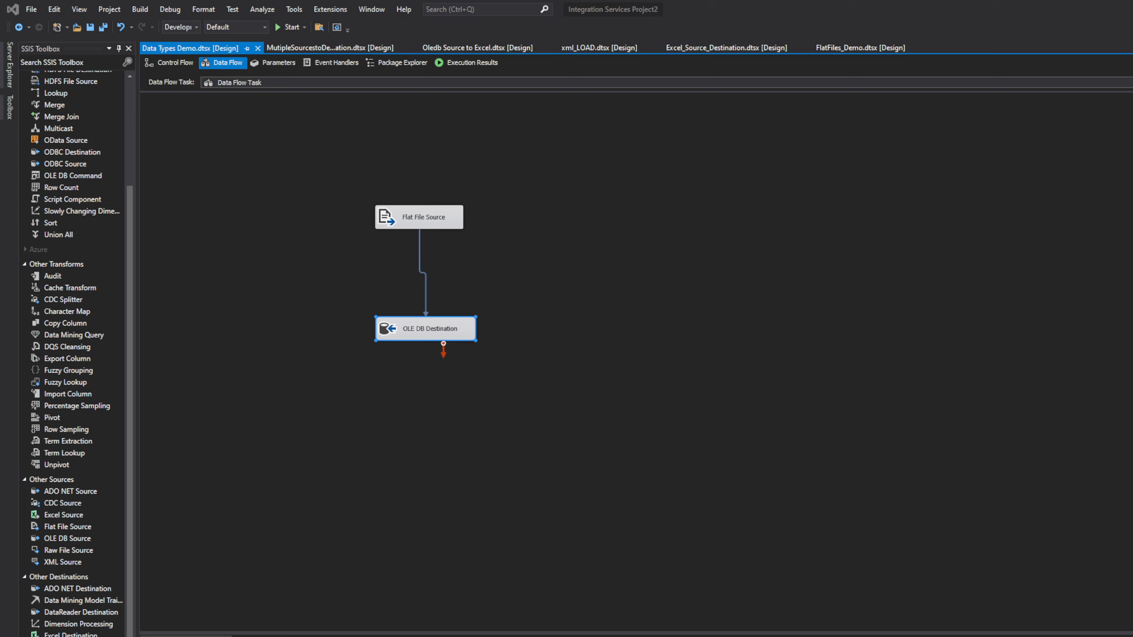
Step: Add a Data Conversion transformation from the SSIS Toolbox onto the data flow canvas
drag(434, 330, 460, 372)
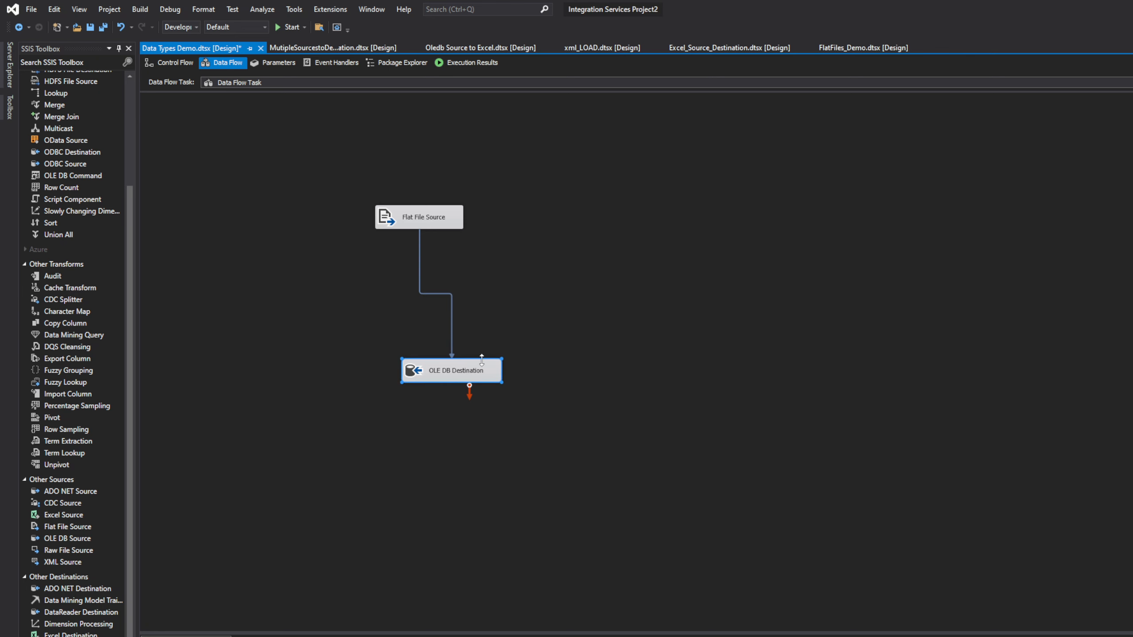
click(548, 314)
drag(129, 297, 142, 139)
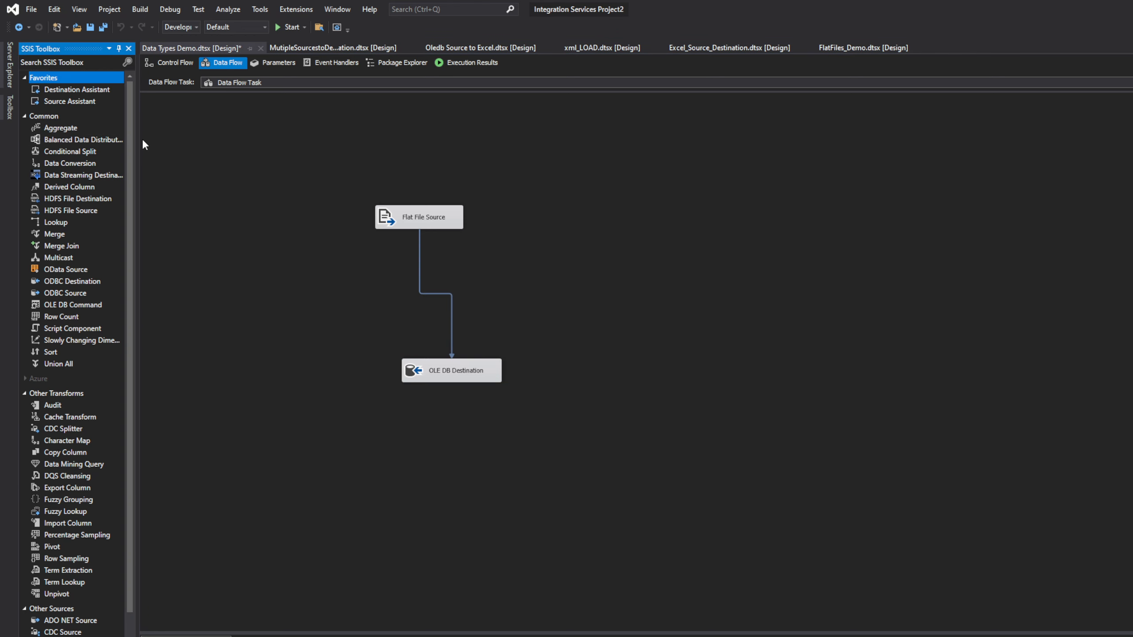
click(72, 164)
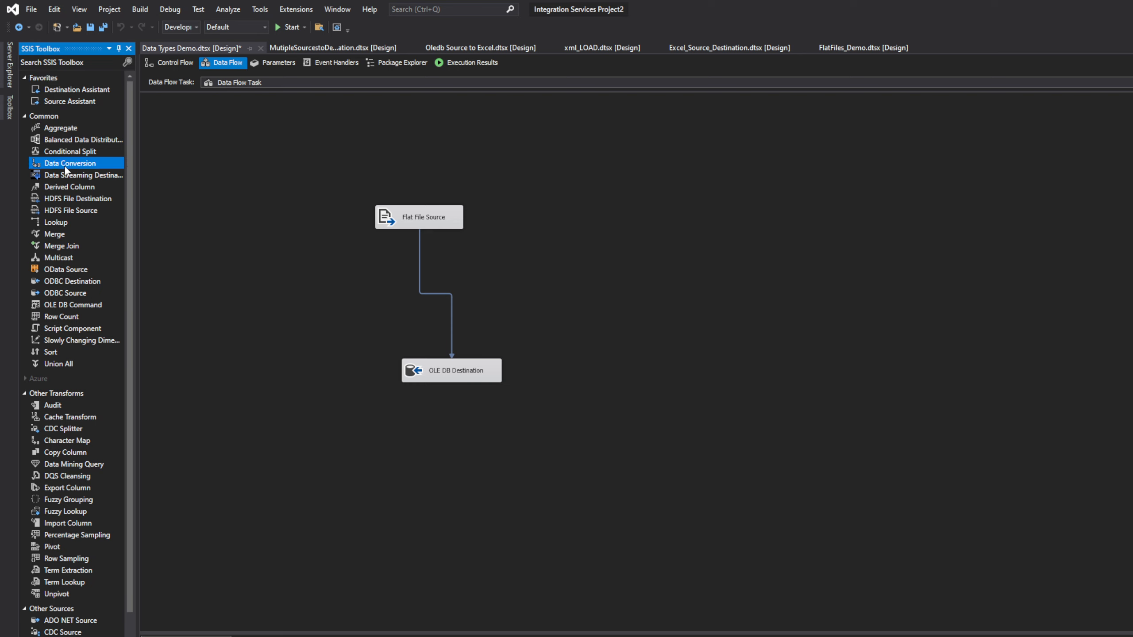
drag(67, 169, 362, 290)
drag(393, 279, 394, 280)
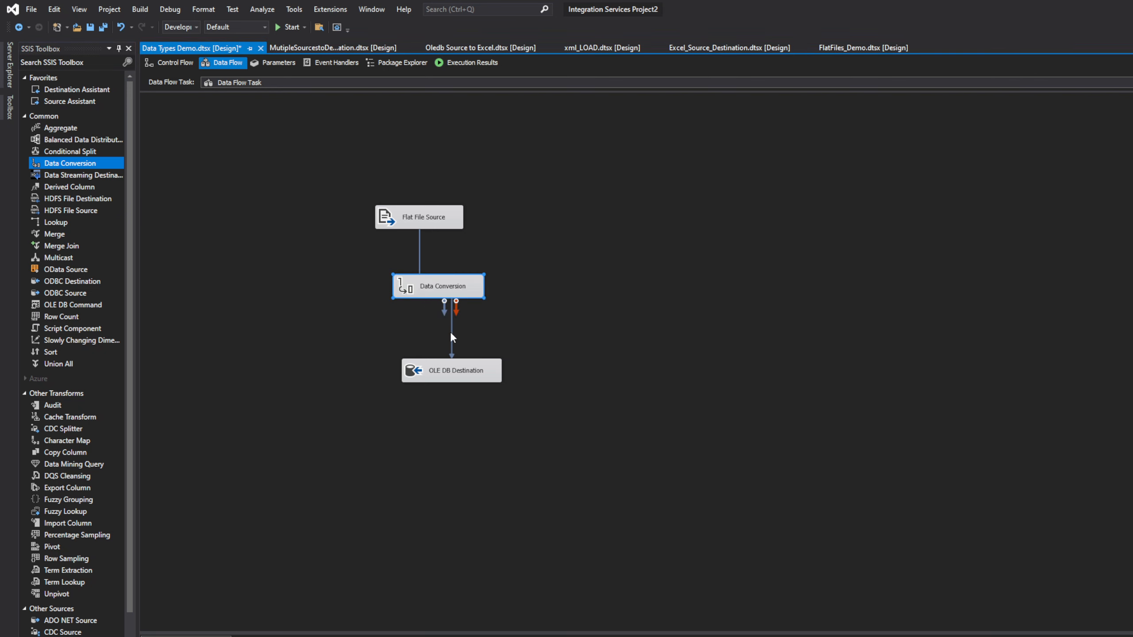
Step: Delete the old Flat File Source path and connect Flat File Source's output to Data Conversion
drag(450, 373, 409, 383)
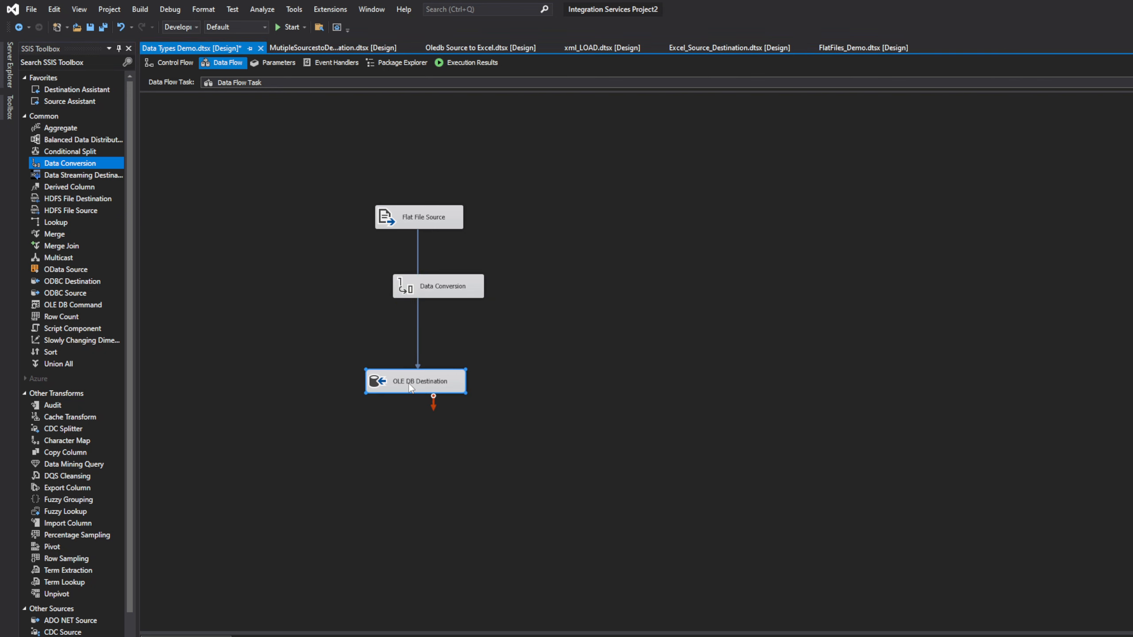
right_click(418, 262)
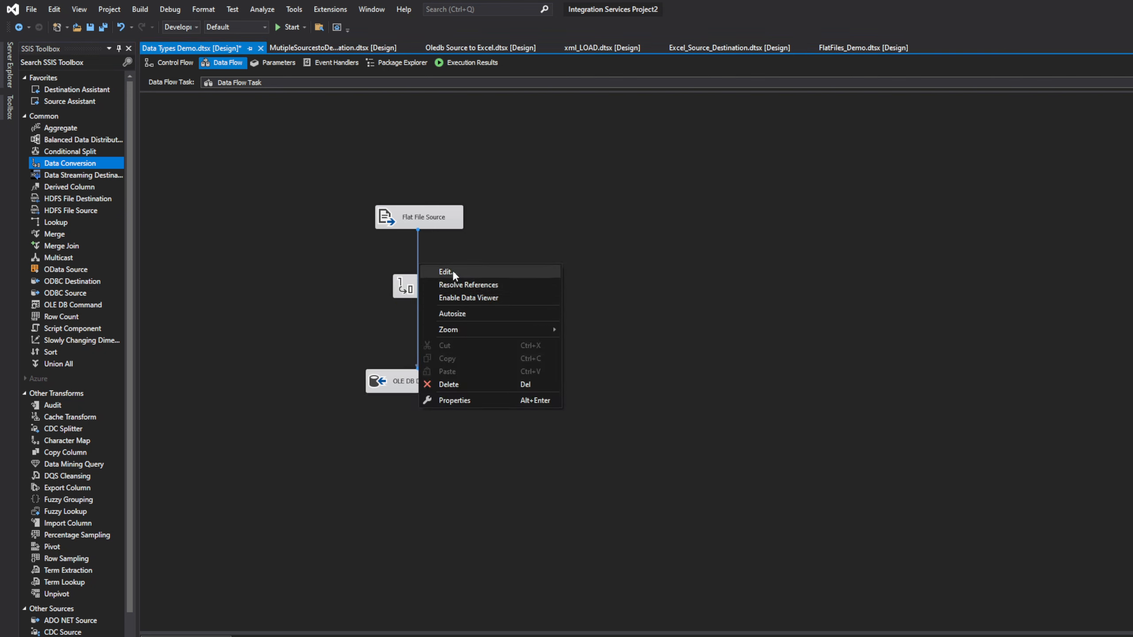
click(448, 384)
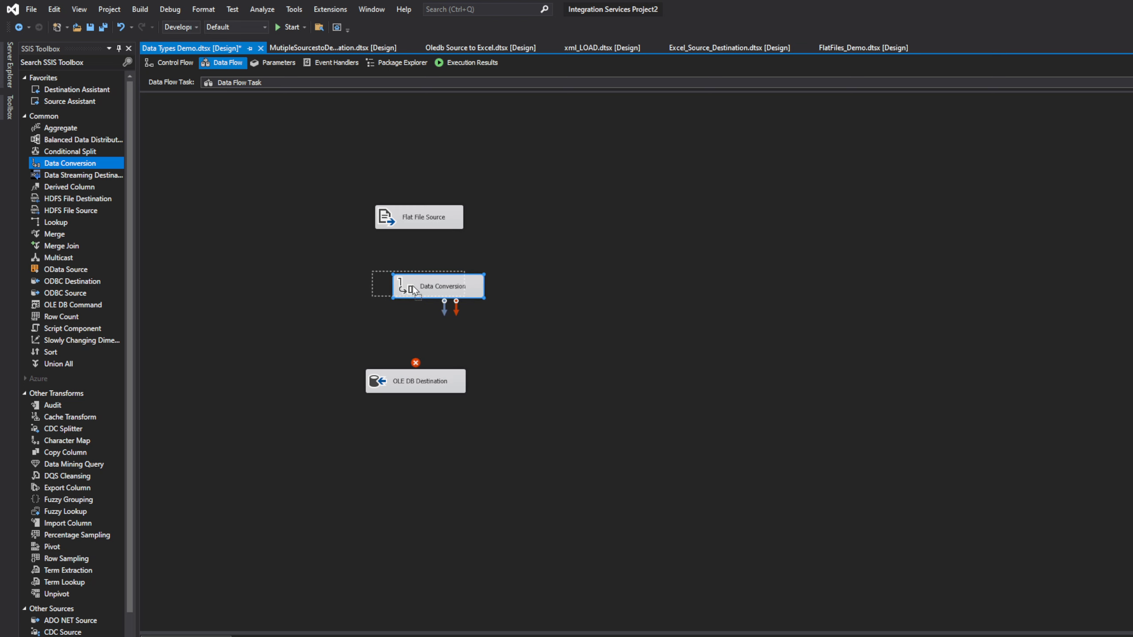
drag(435, 292, 415, 290)
click(423, 225)
drag(424, 237, 428, 286)
click(429, 290)
Step: Open the Data Conversion editor and select id as the column to convert
double_click(429, 290)
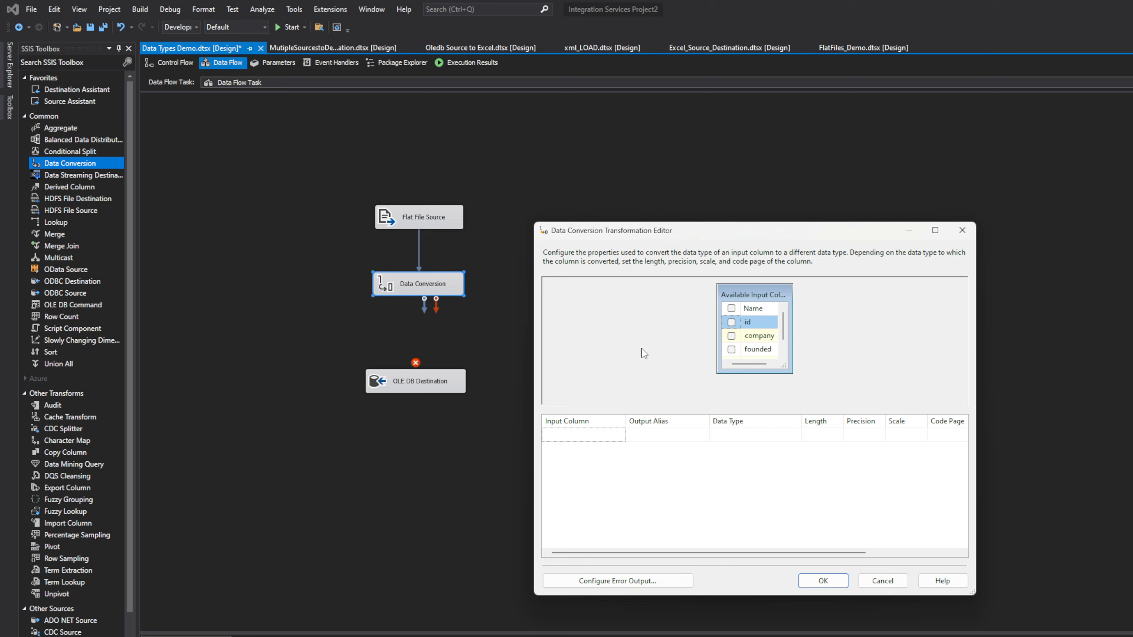
click(731, 321)
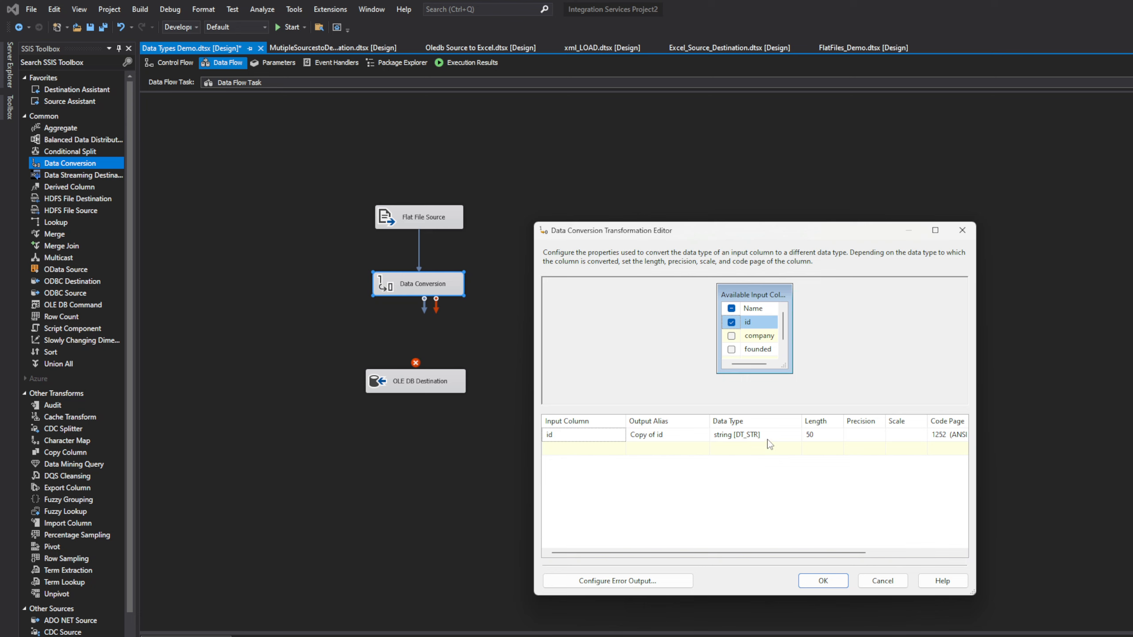
click(791, 439)
click(796, 436)
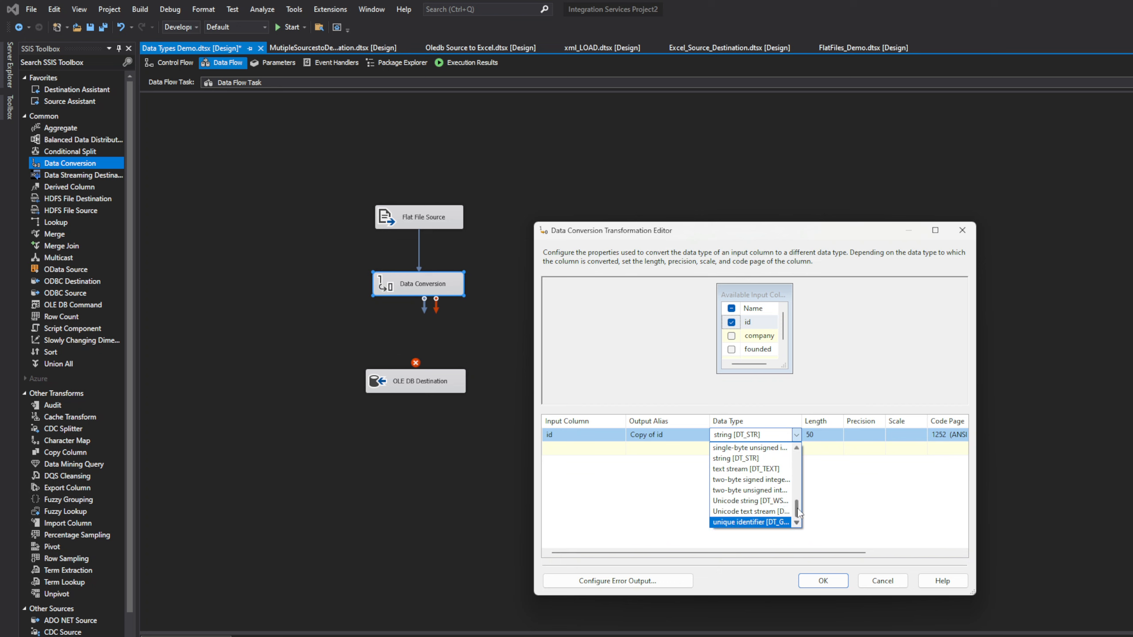
scroll(797, 504, up, 7)
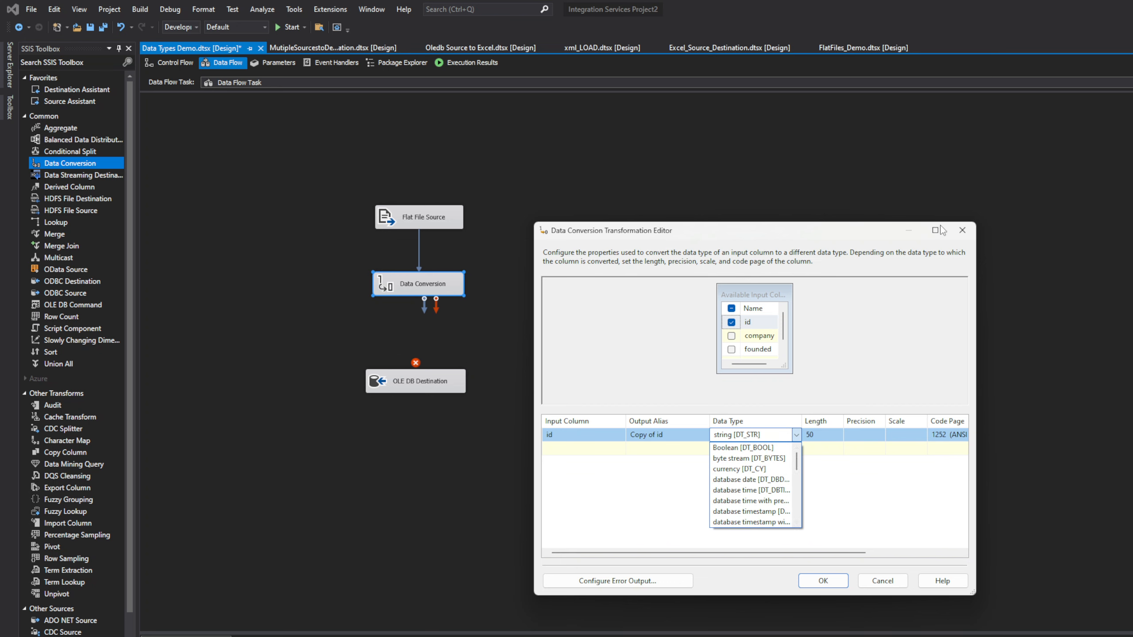
click(941, 230)
Step: Maximize the editor, widen the type column, and set id to four-byte signed integer [DT_I4]
click(942, 230)
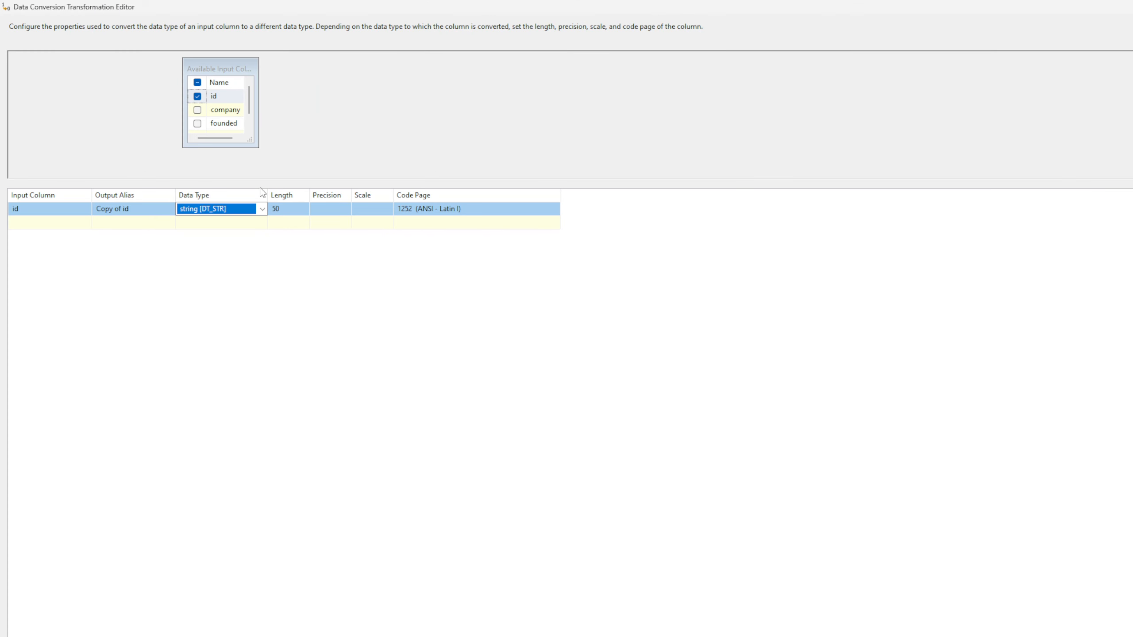
drag(266, 193, 567, 212)
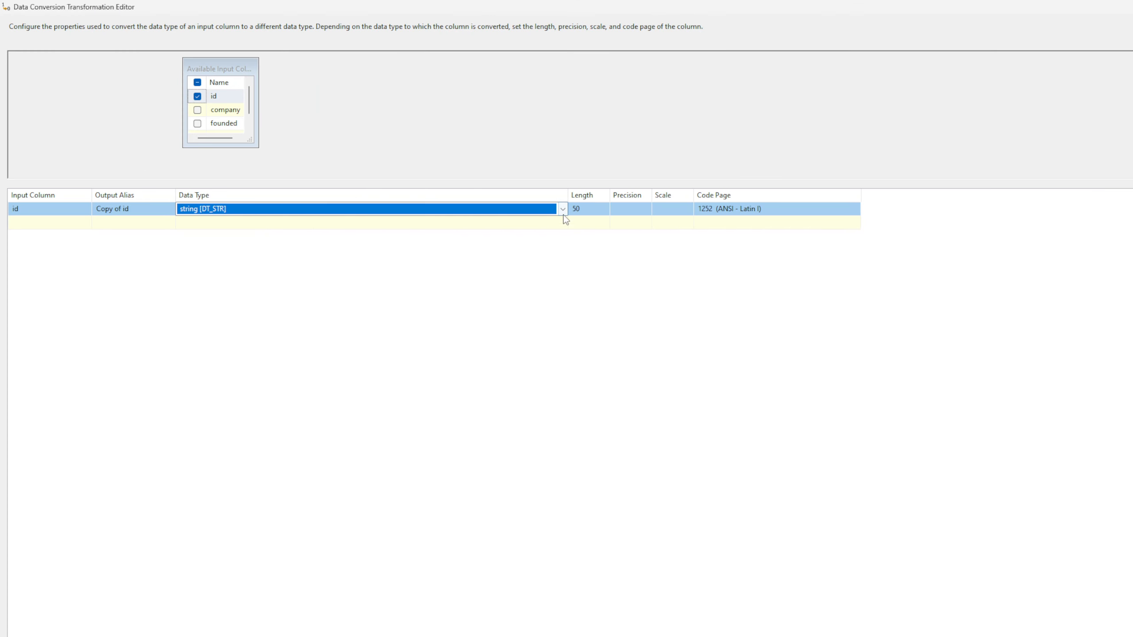
click(563, 210)
scroll(520, 252, up, 5)
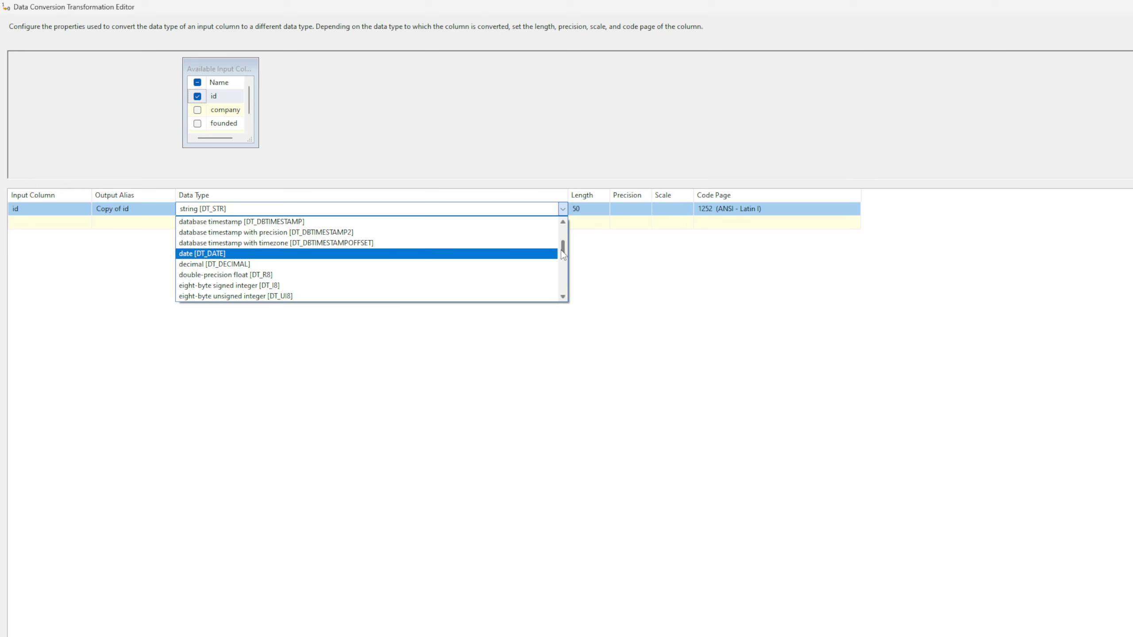
mouse_move(563, 254)
mouse_down()
mouse_move(567, 233)
mouse_move(579, 265)
mouse_up()
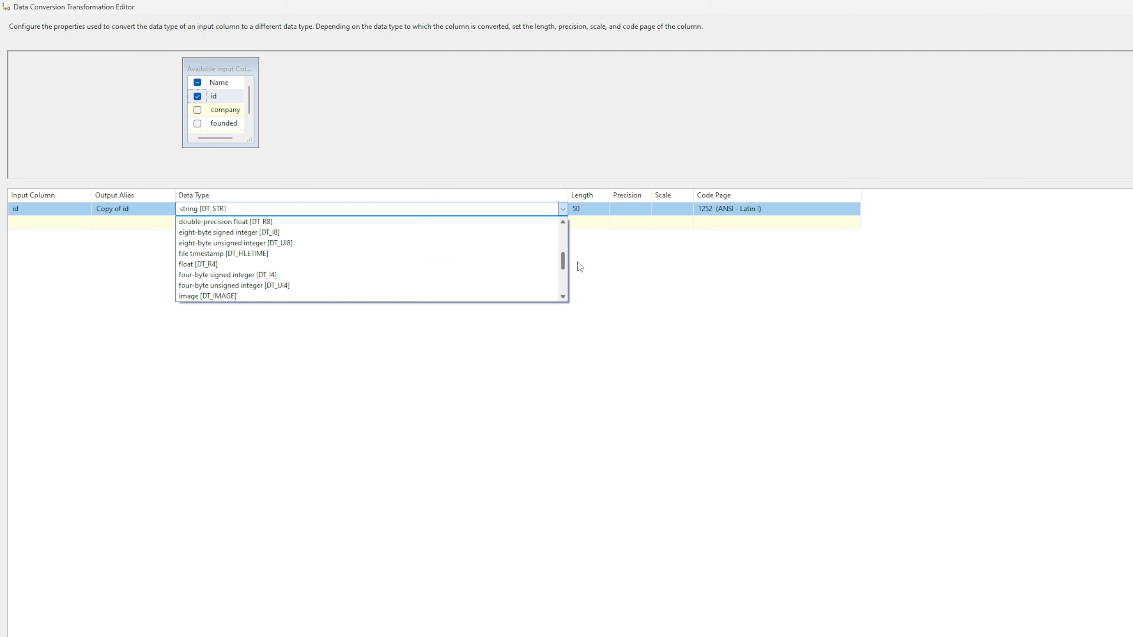
click(300, 279)
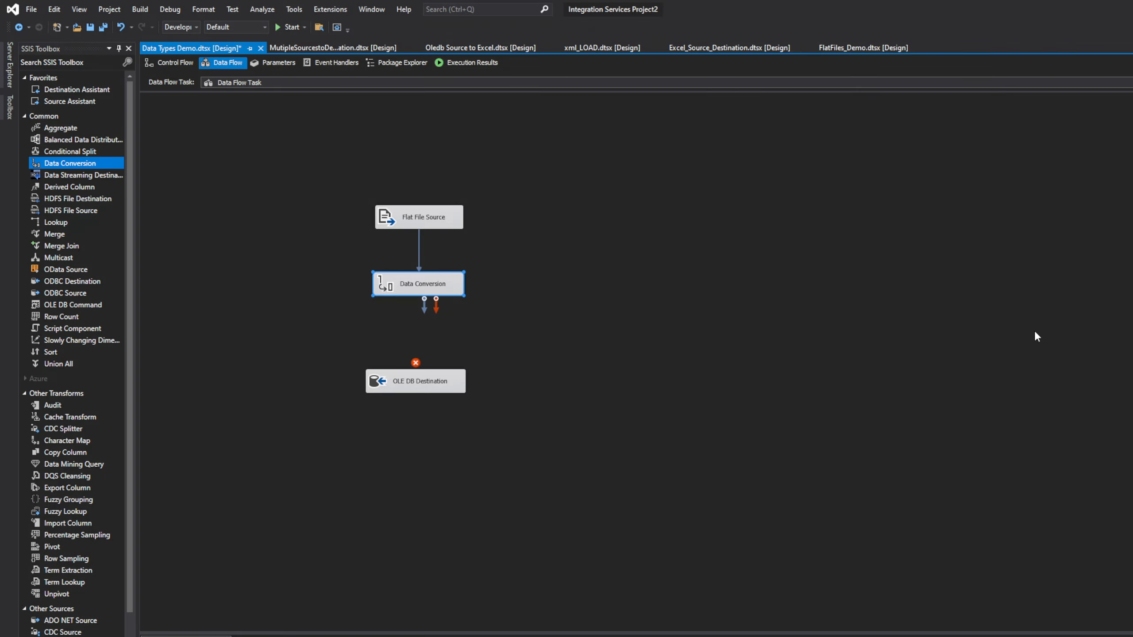
Step: Close the conversion editor and connect Data Conversion's output to OLE DB Destination
click(423, 381)
drag(422, 381, 427, 360)
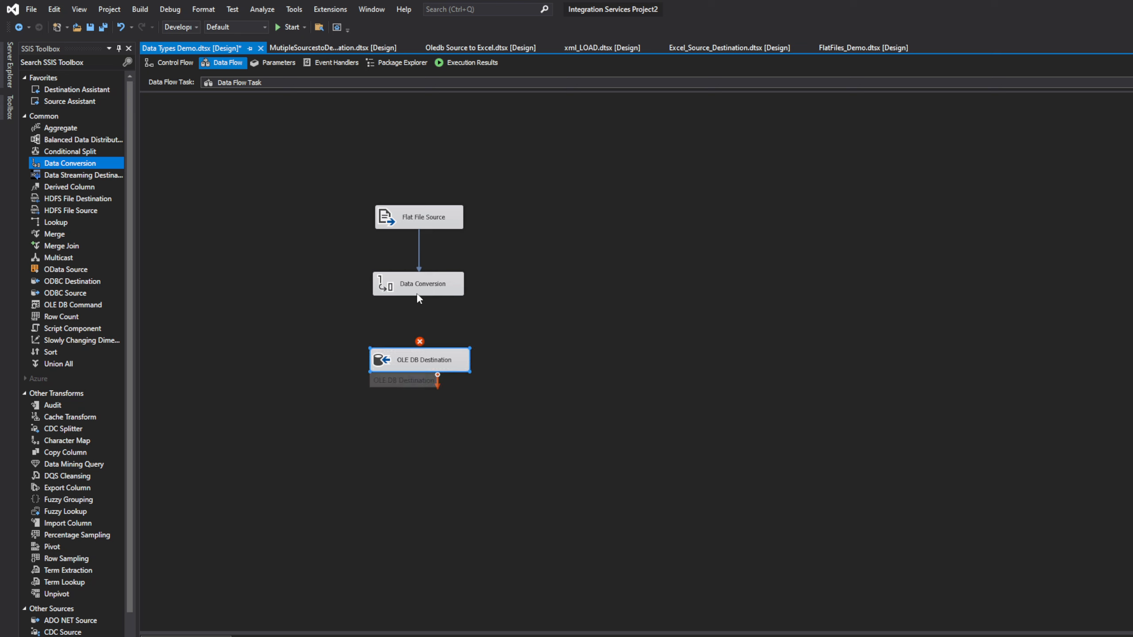
click(421, 290)
drag(424, 312, 436, 361)
Step: Check the OLE DB Destination mappings, leaving id mapped to ID, and close the editor
double_click(406, 359)
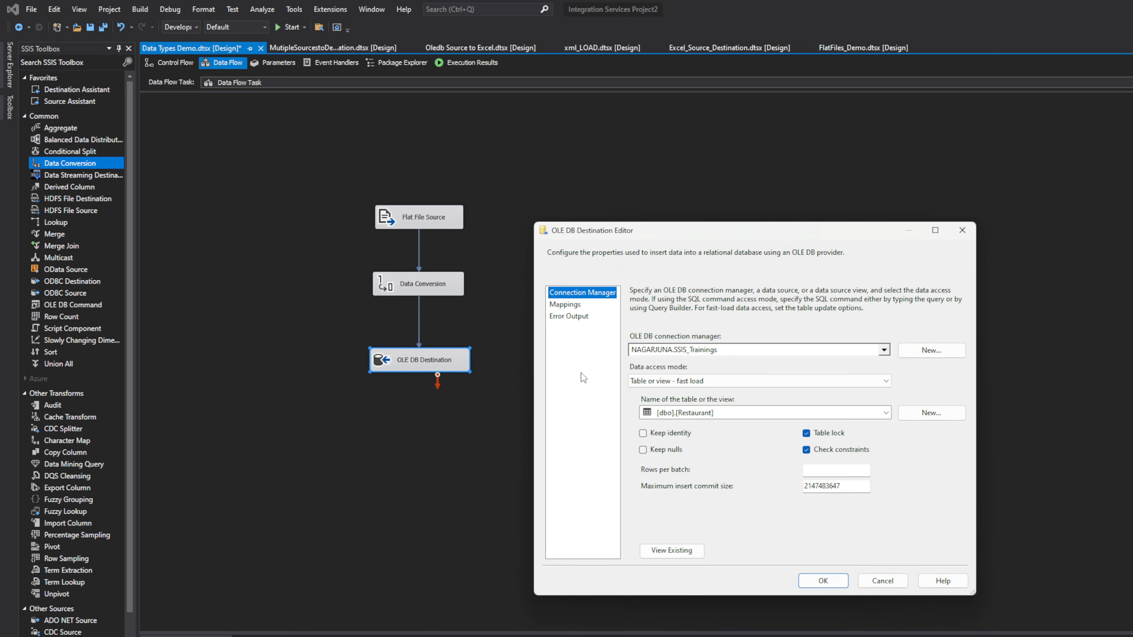
click(565, 304)
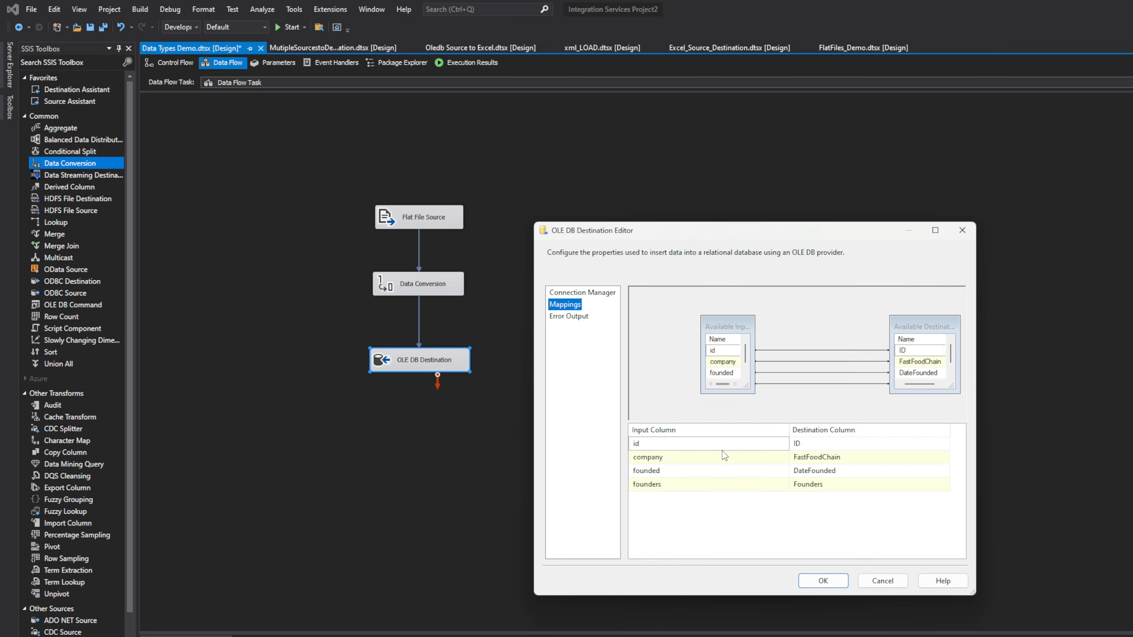
click(768, 446)
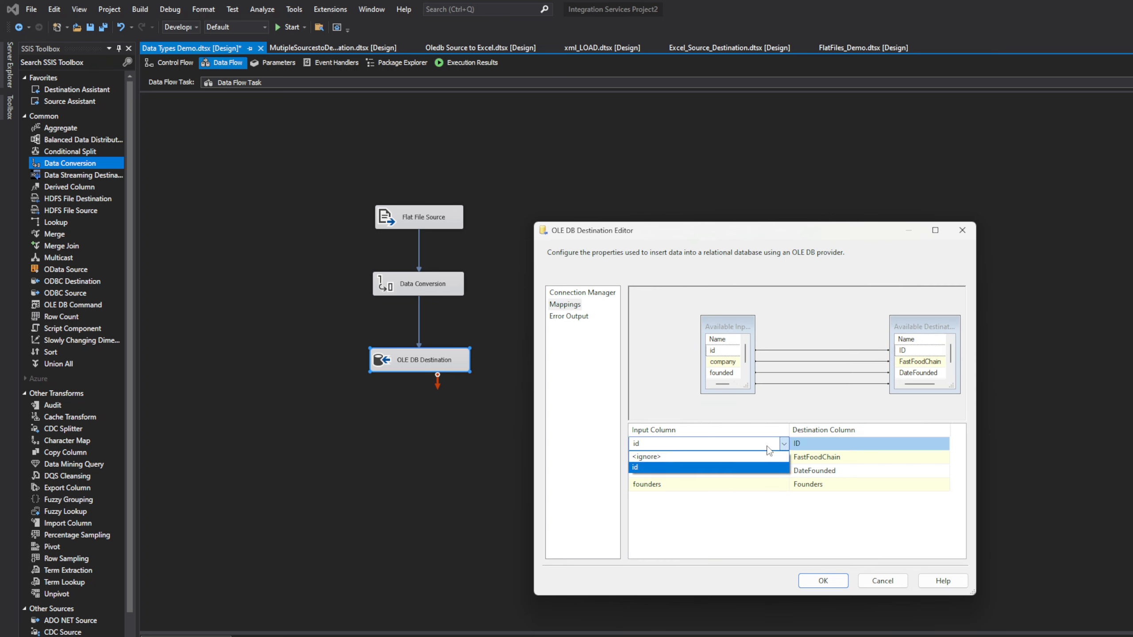
click(847, 449)
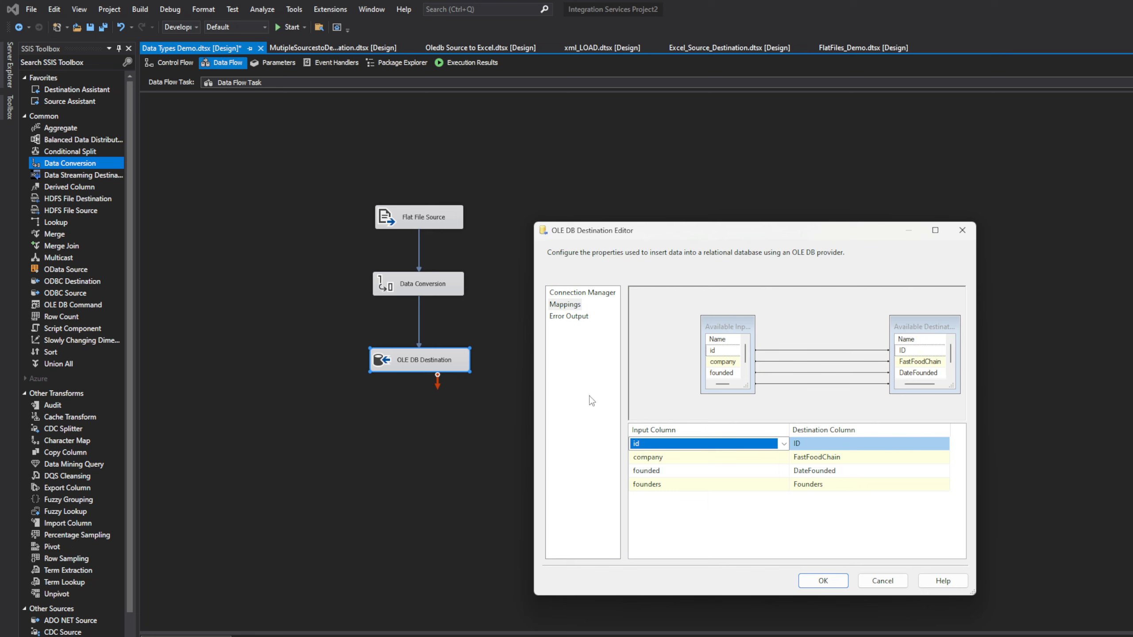
click(823, 446)
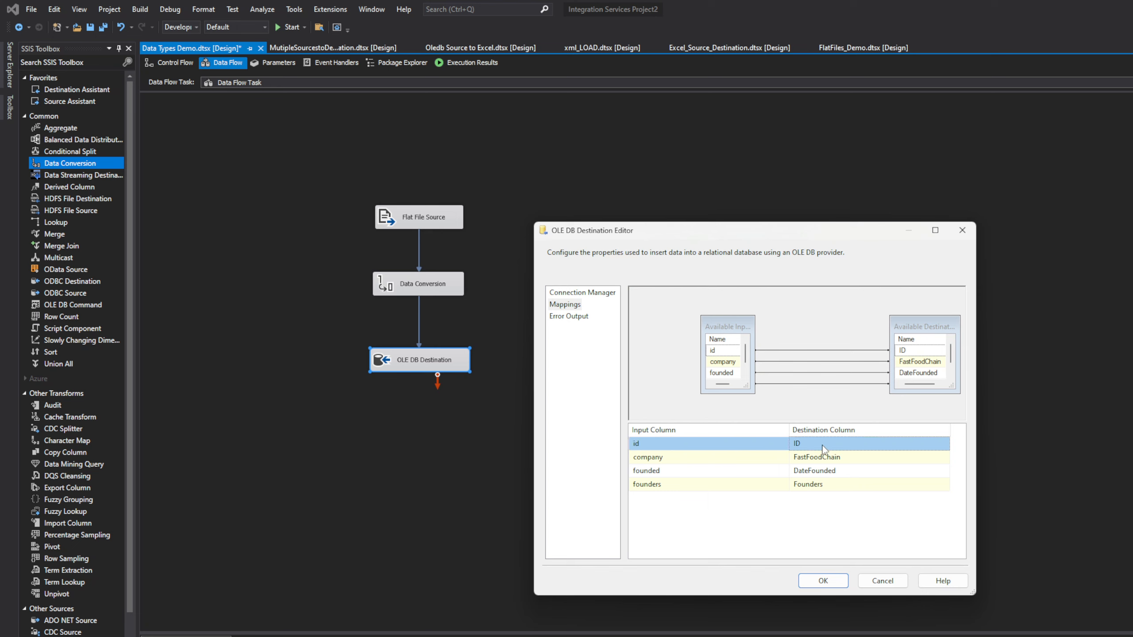
click(744, 446)
click(744, 447)
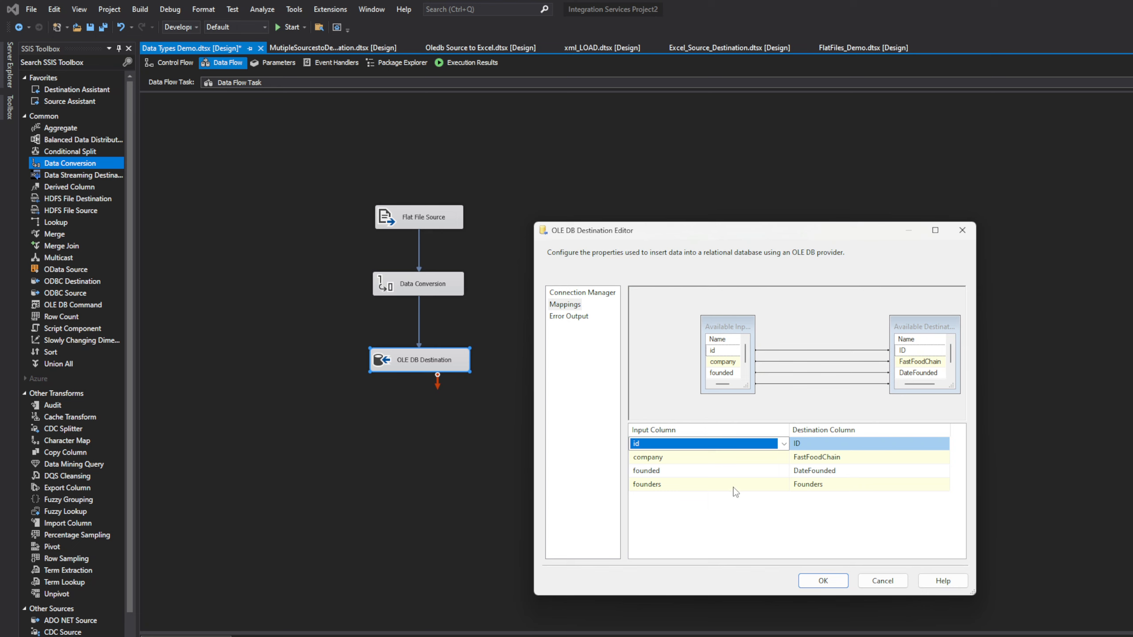
click(845, 579)
Step: Reopen Data Conversion, tick id, choose four-byte signed integer [DT_I4], and confirm
double_click(445, 292)
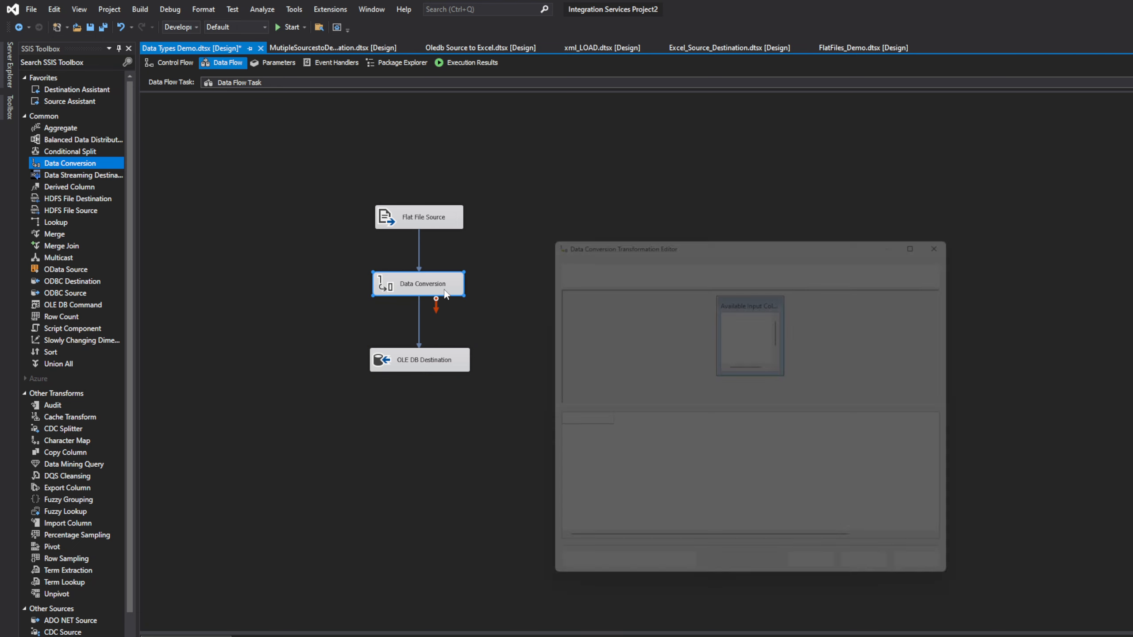
click(735, 327)
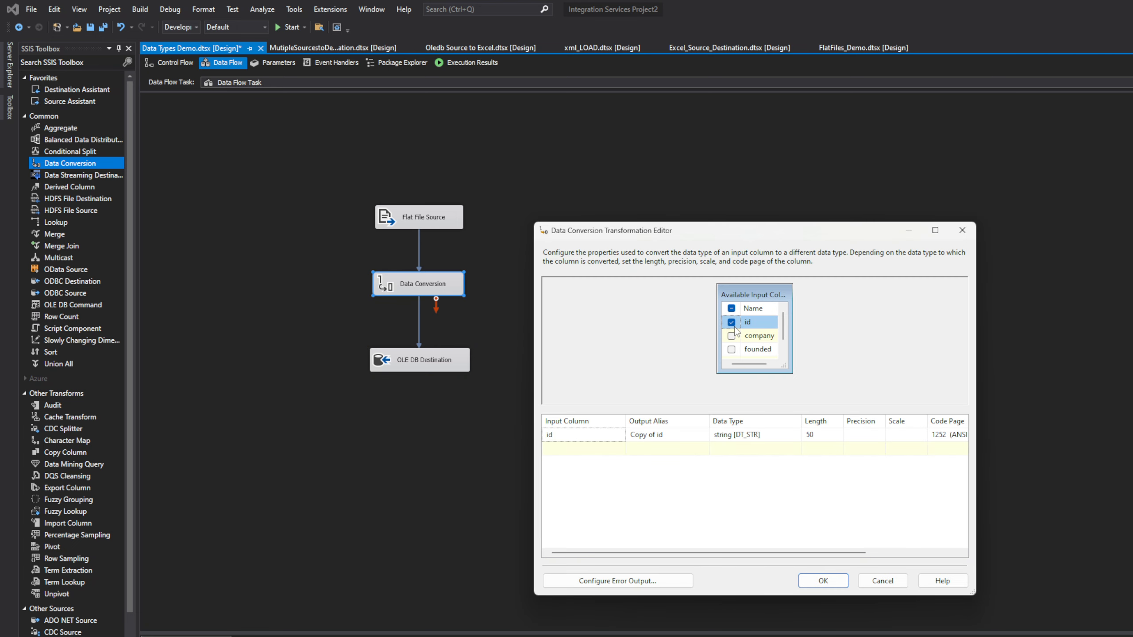
click(771, 440)
click(771, 440)
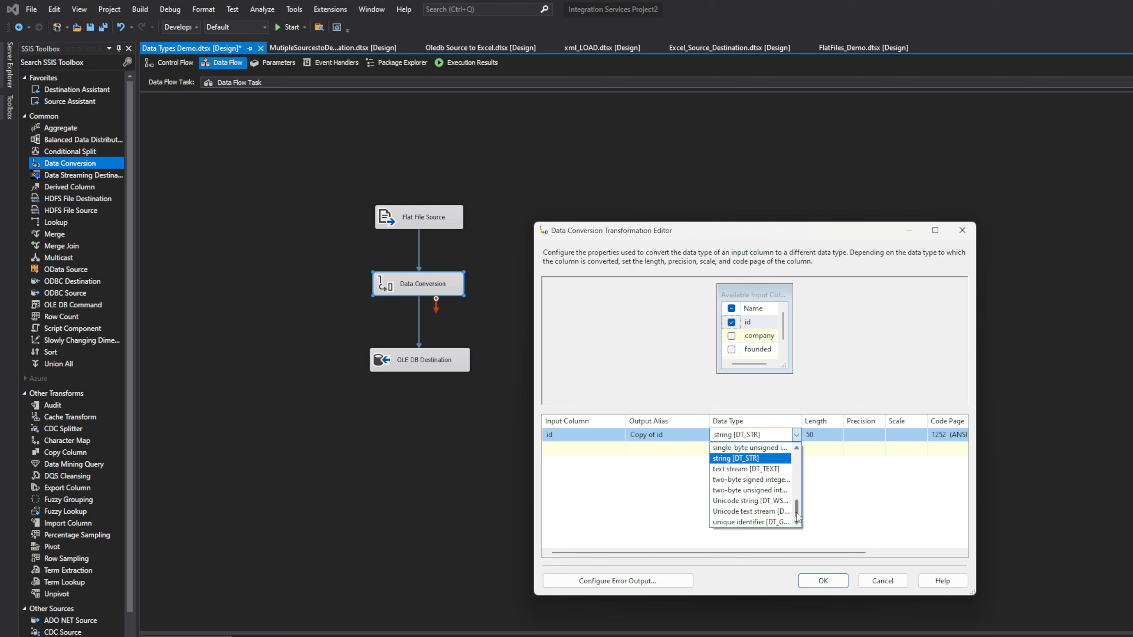
scroll(797, 516, up, 1)
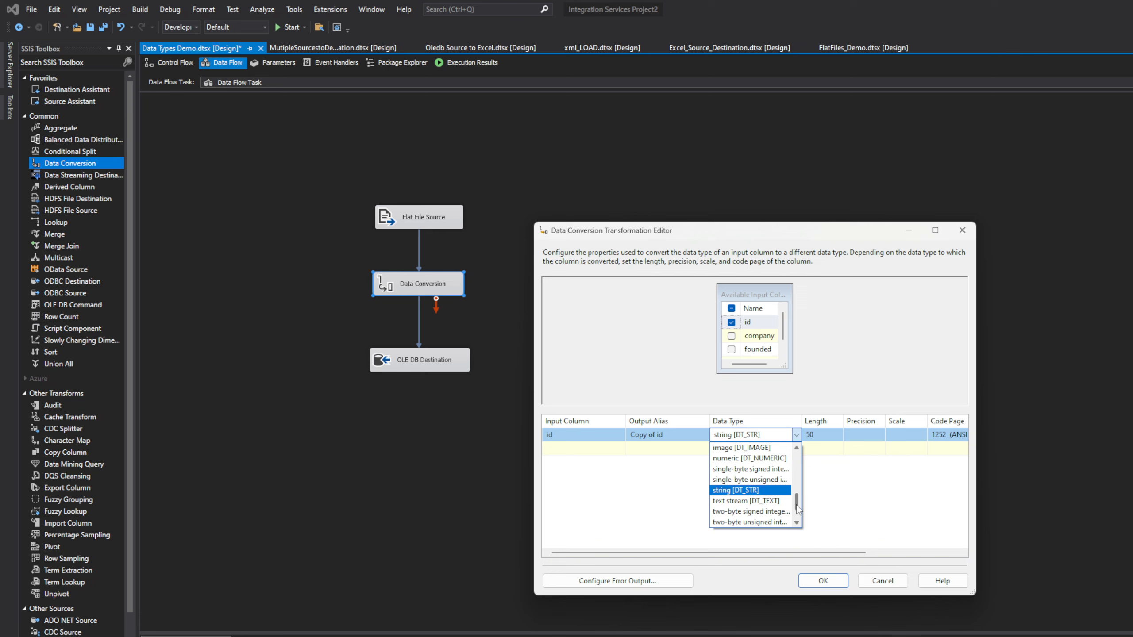
drag(797, 506, 797, 495)
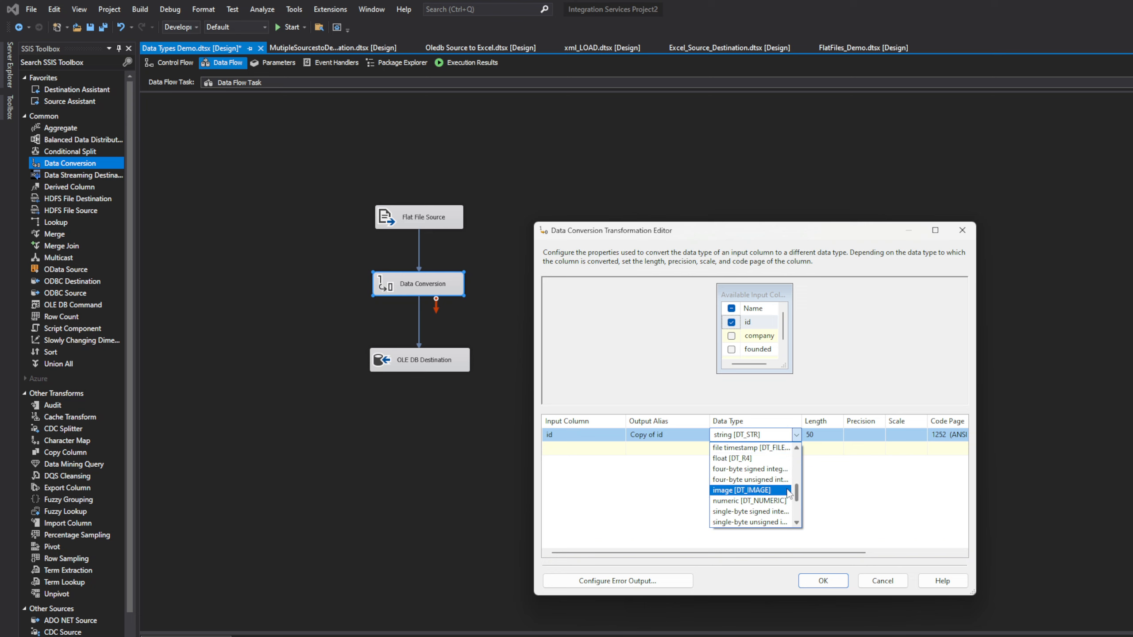
click(752, 469)
drag(802, 422, 841, 422)
click(823, 581)
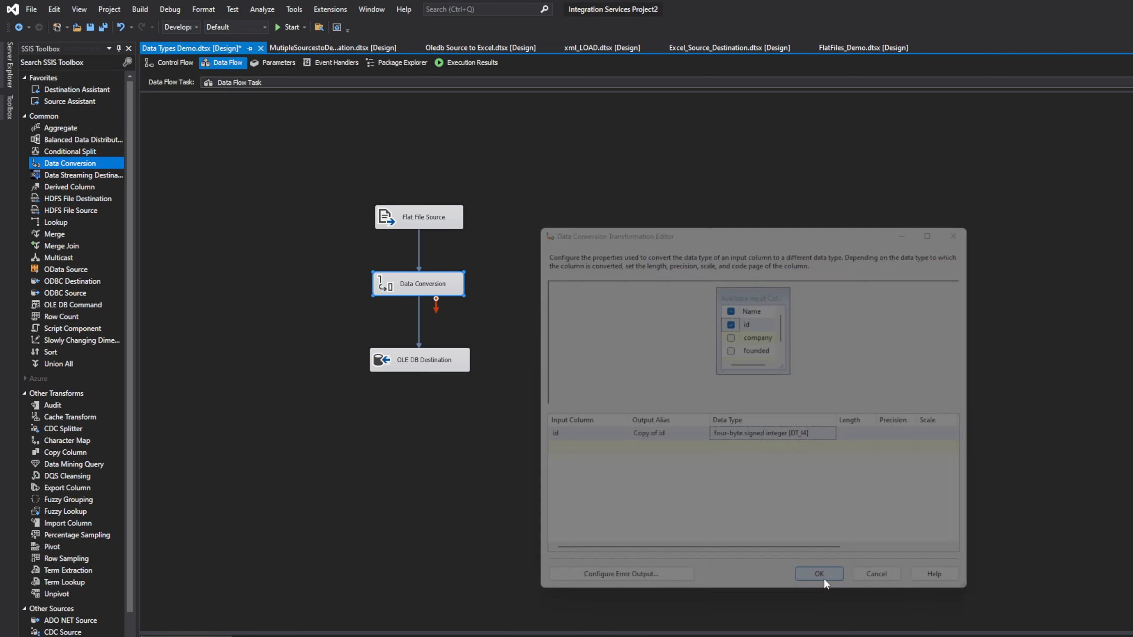
Step: Remap the destination's ID column to take Copy of id in the OLE DB Destination mappings
double_click(427, 365)
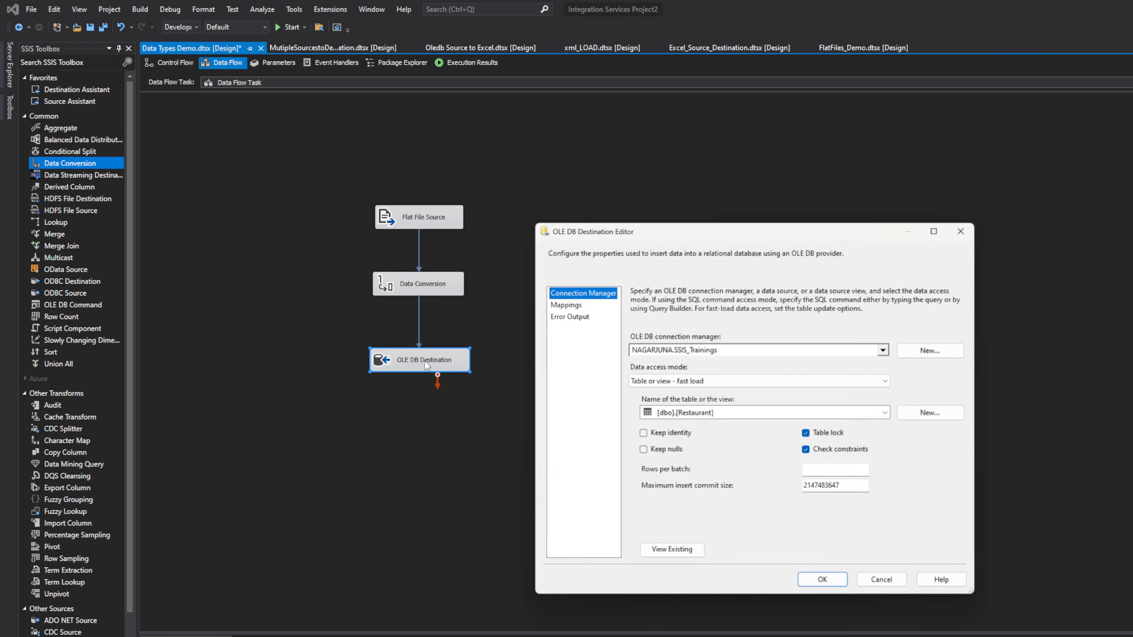
click(578, 306)
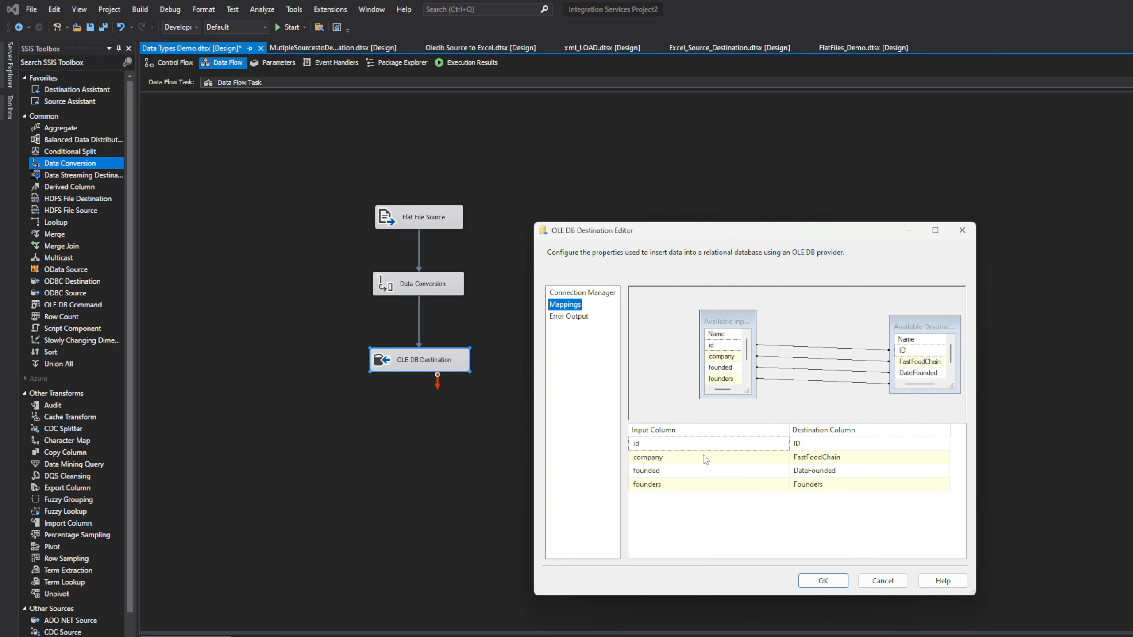
click(714, 444)
click(675, 477)
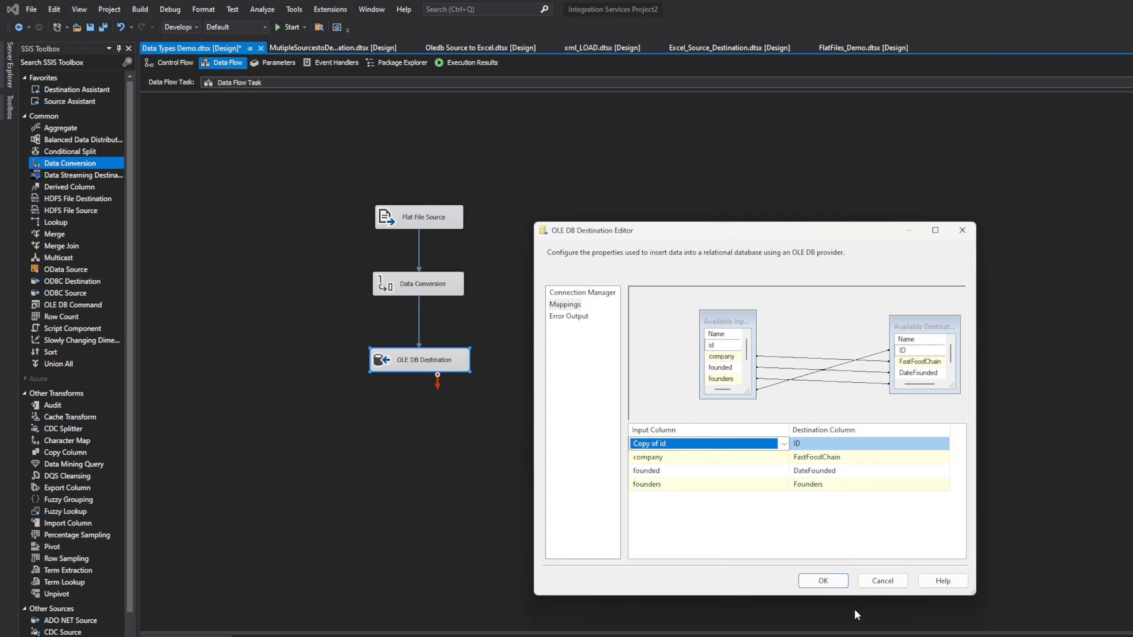
click(823, 581)
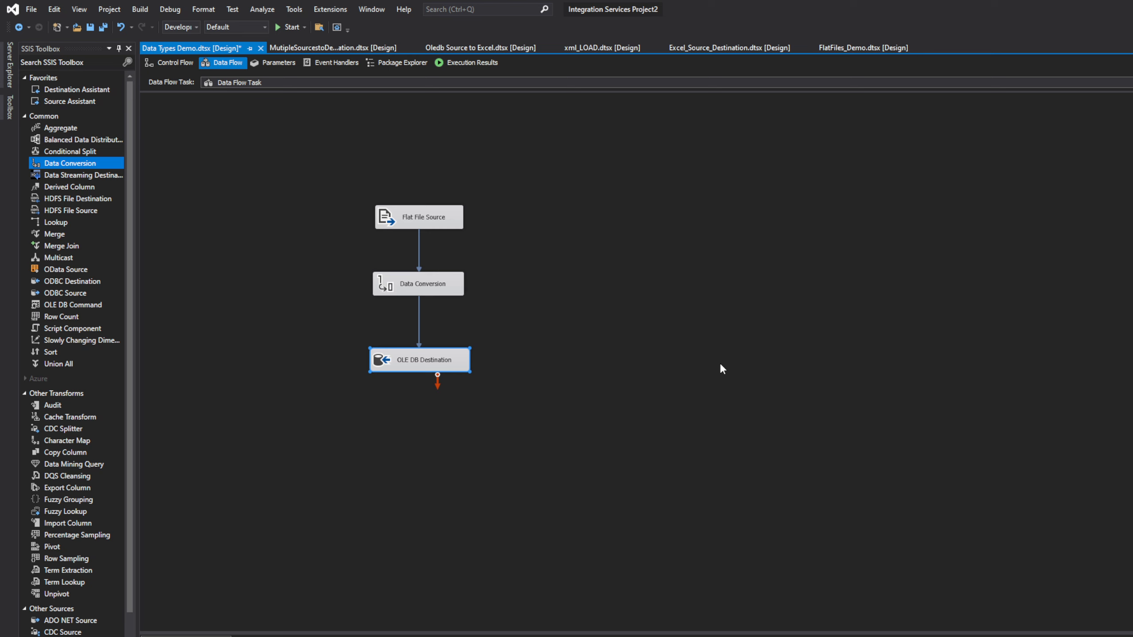
Step: Save and run the package, then check the Progress log for OLE DB Destination's errors
key(ctrl+s)
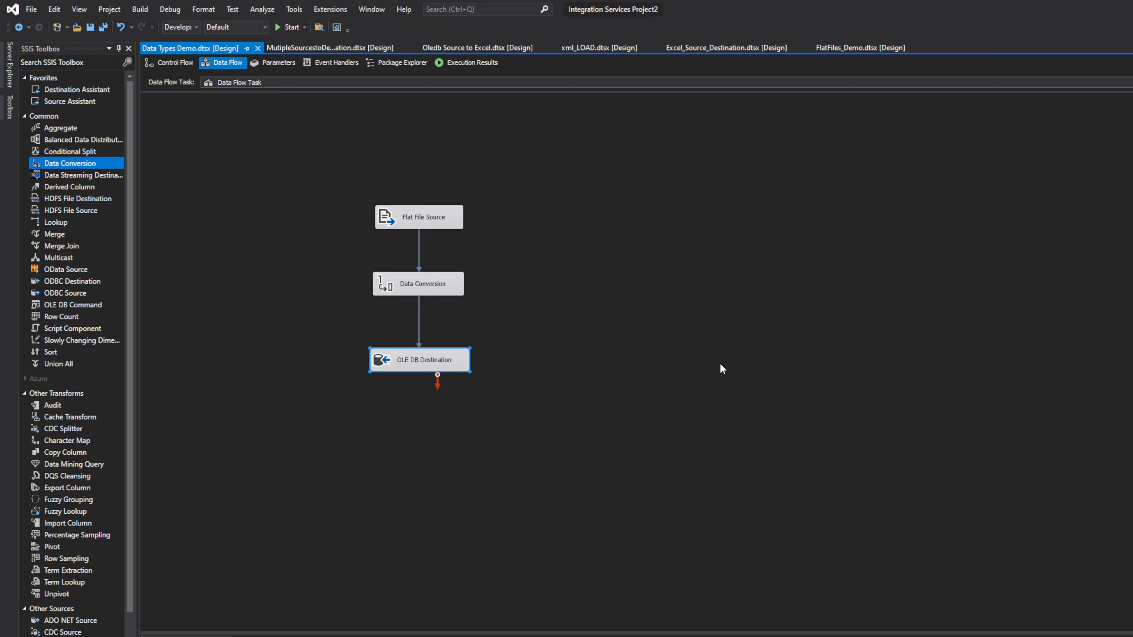
click(284, 27)
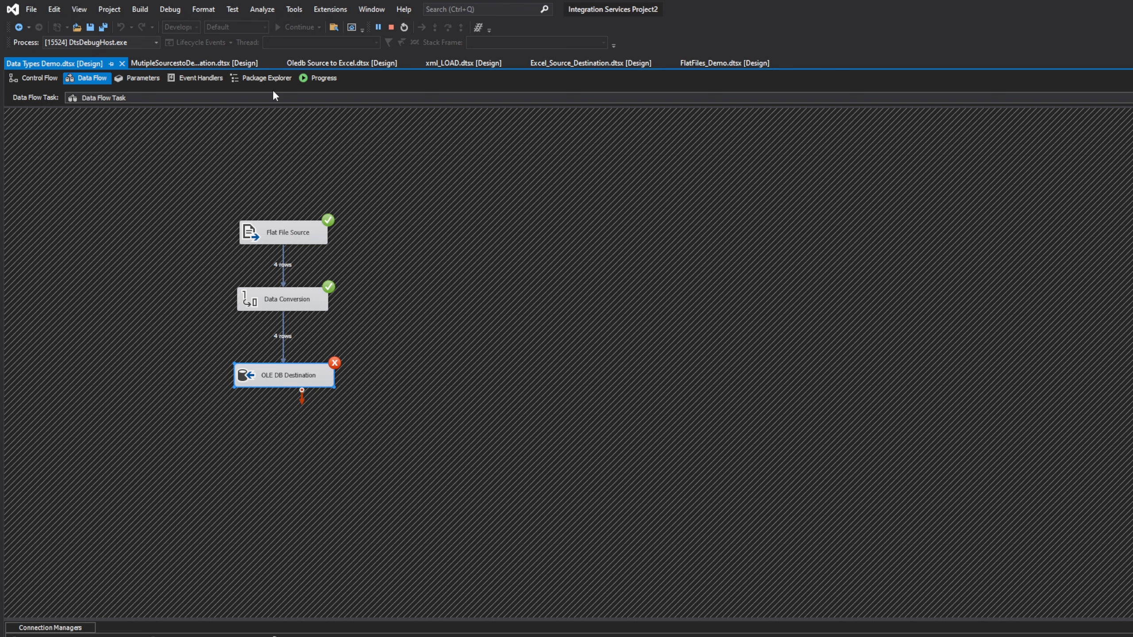
click(309, 78)
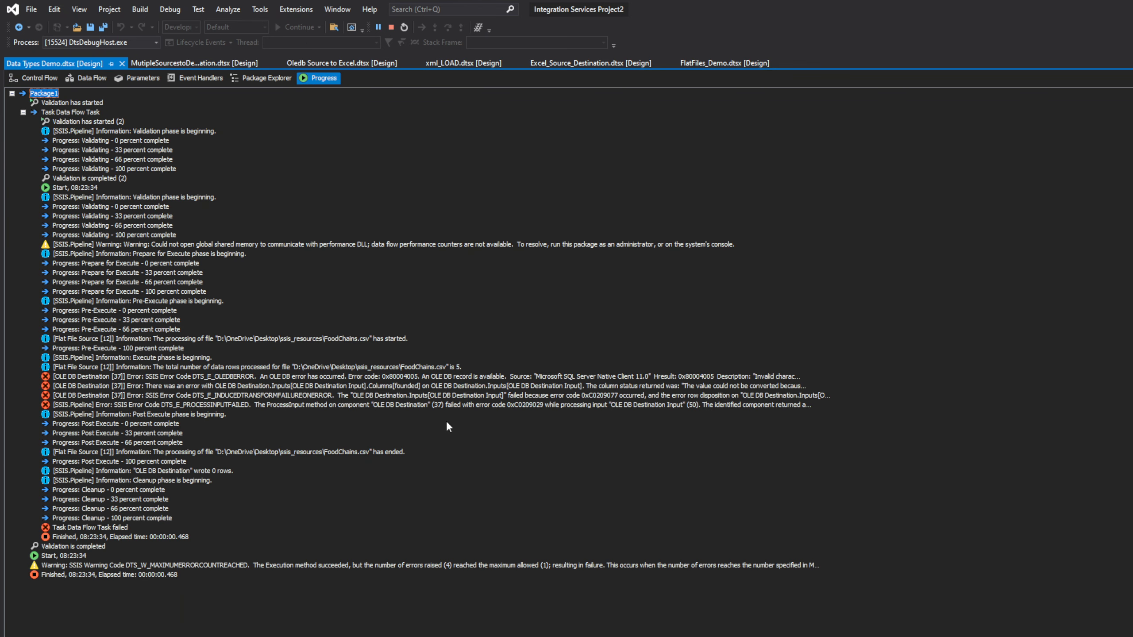
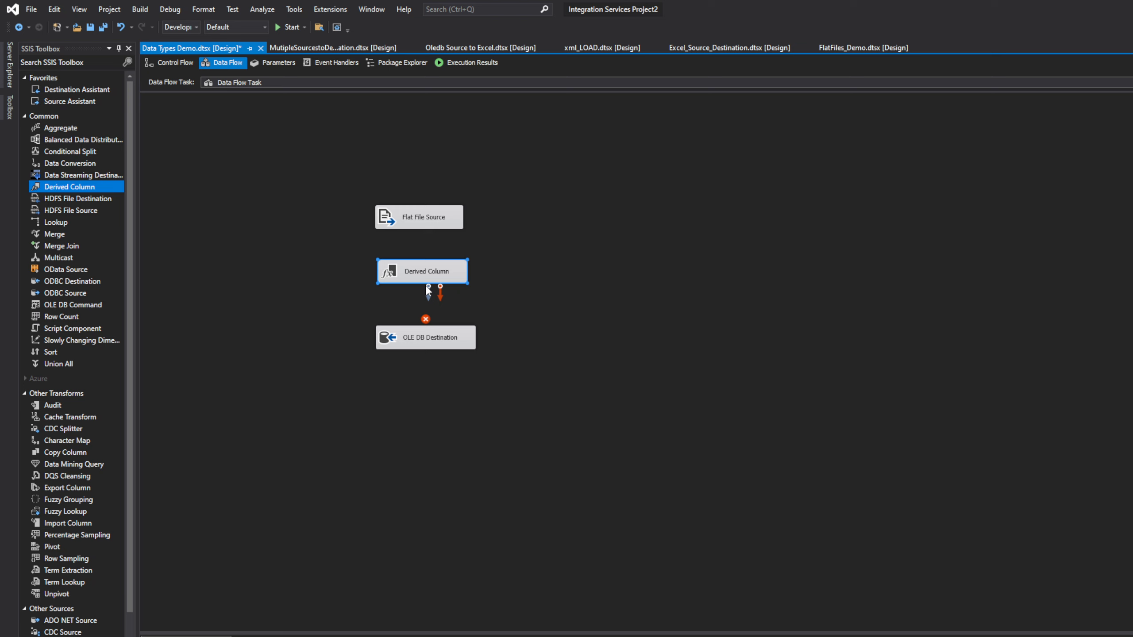
Step: Connect the Flat File Source output to the Derived Column transformation
drag(429, 290, 423, 218)
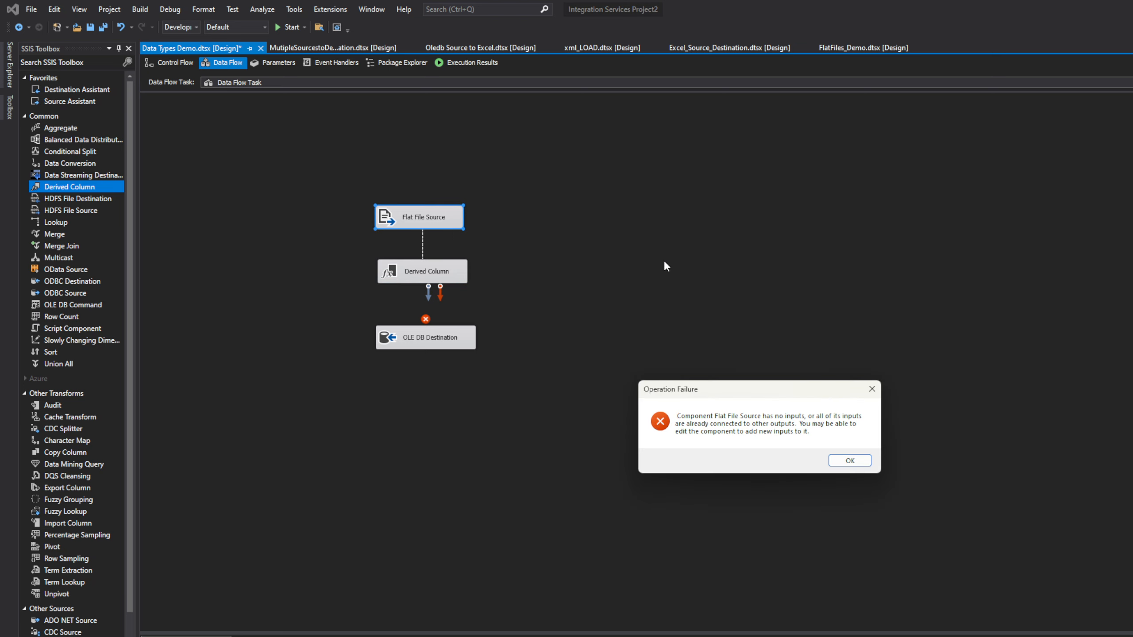
click(850, 461)
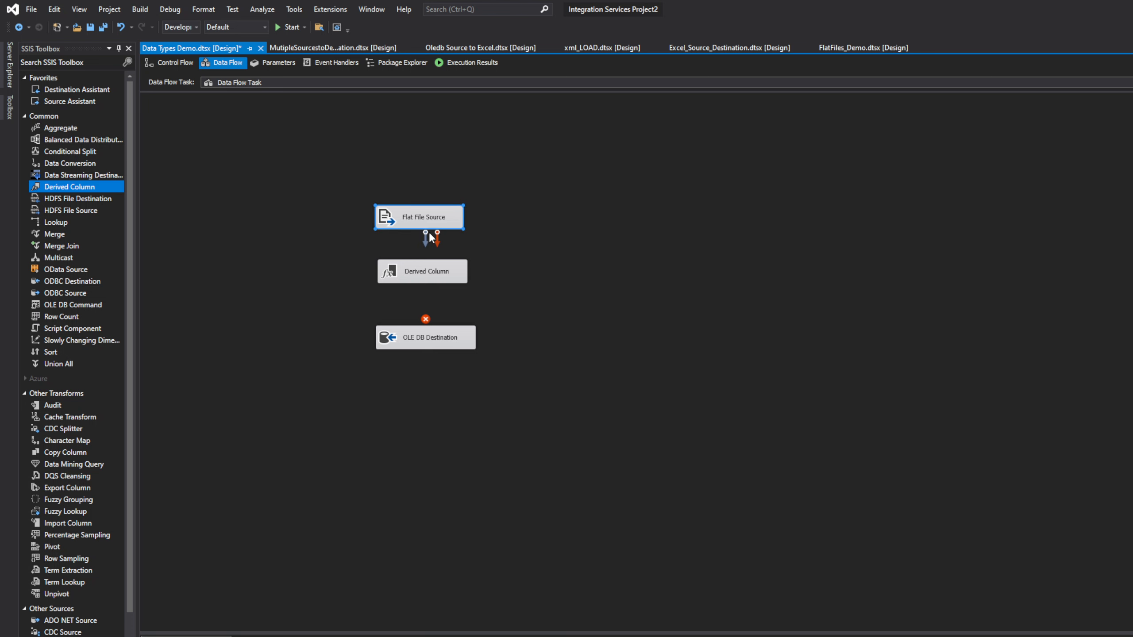
drag(426, 282, 426, 282)
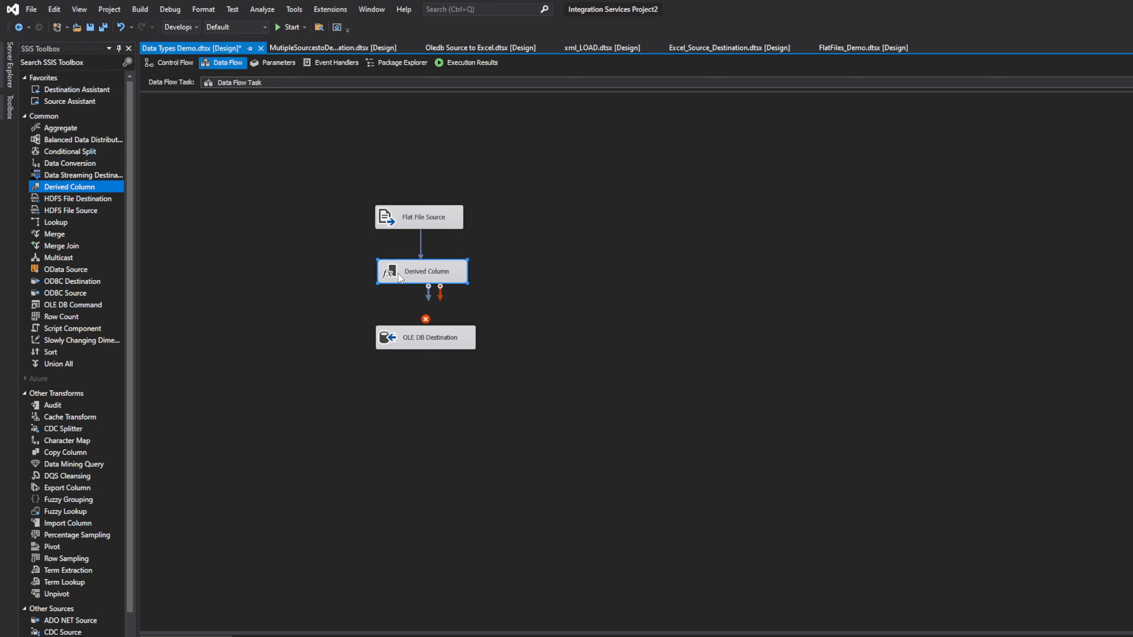
Step: Add a Derived Column row named FoundedDate that replaces 'founded', then widen the editor
double_click(424, 273)
click(568, 430)
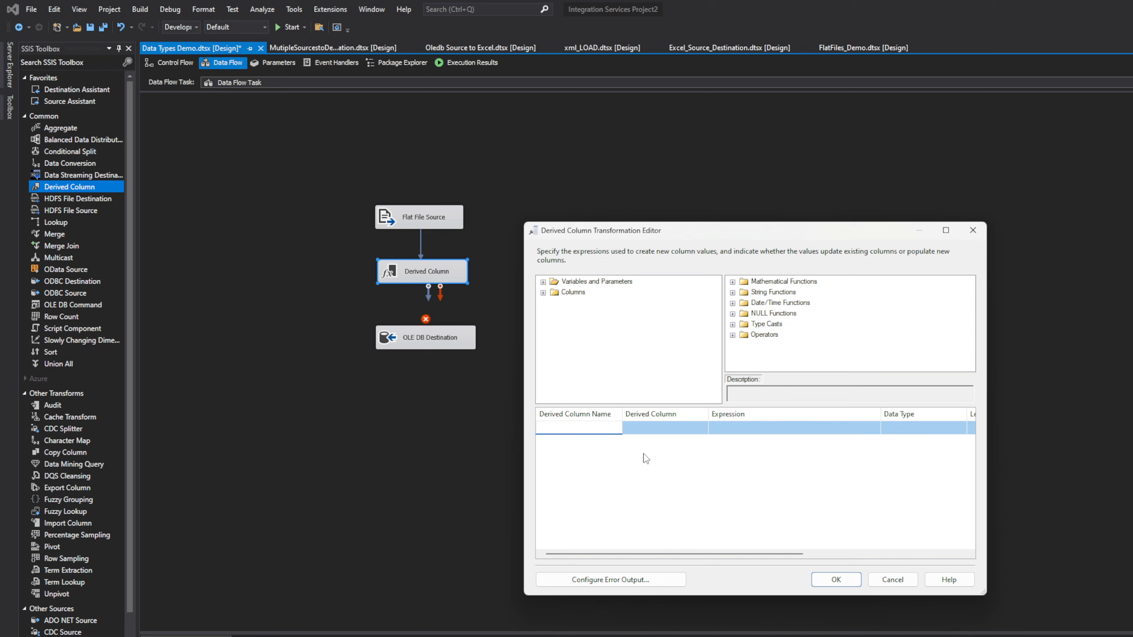
text(FoundedDate)
click(704, 428)
click(703, 428)
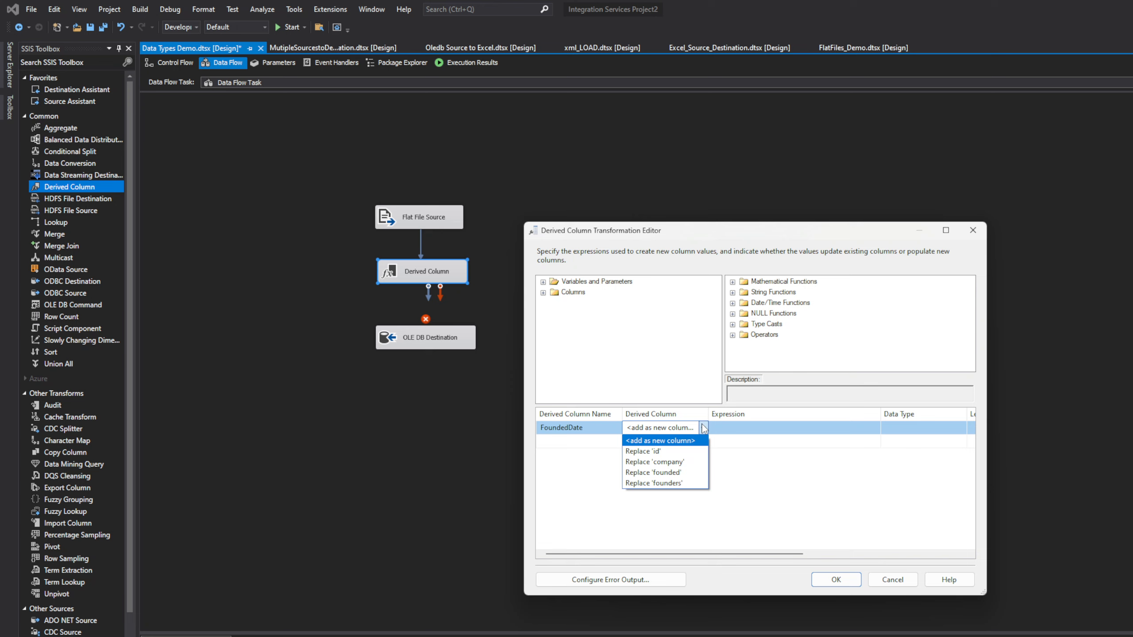
click(691, 472)
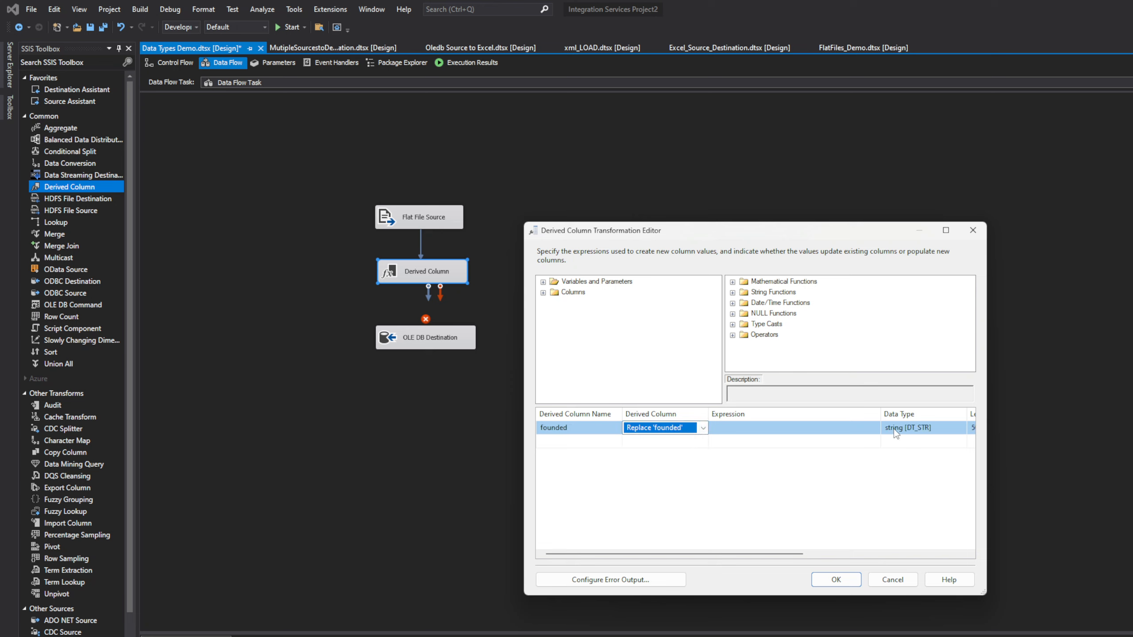
click(808, 430)
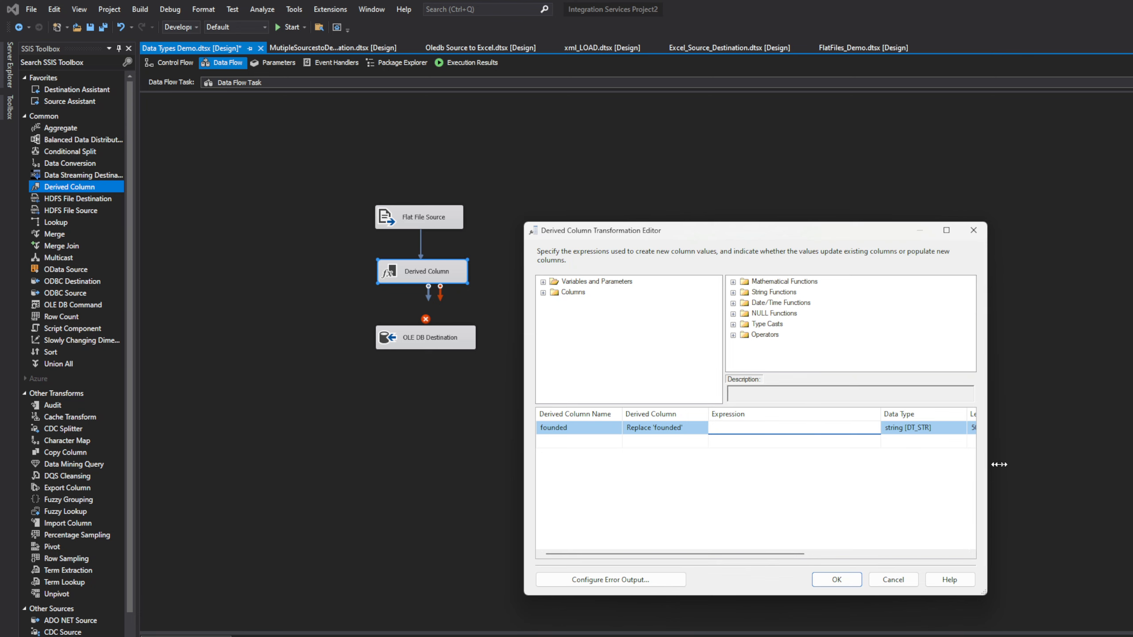
drag(988, 465, 1105, 479)
drag(520, 454, 454, 453)
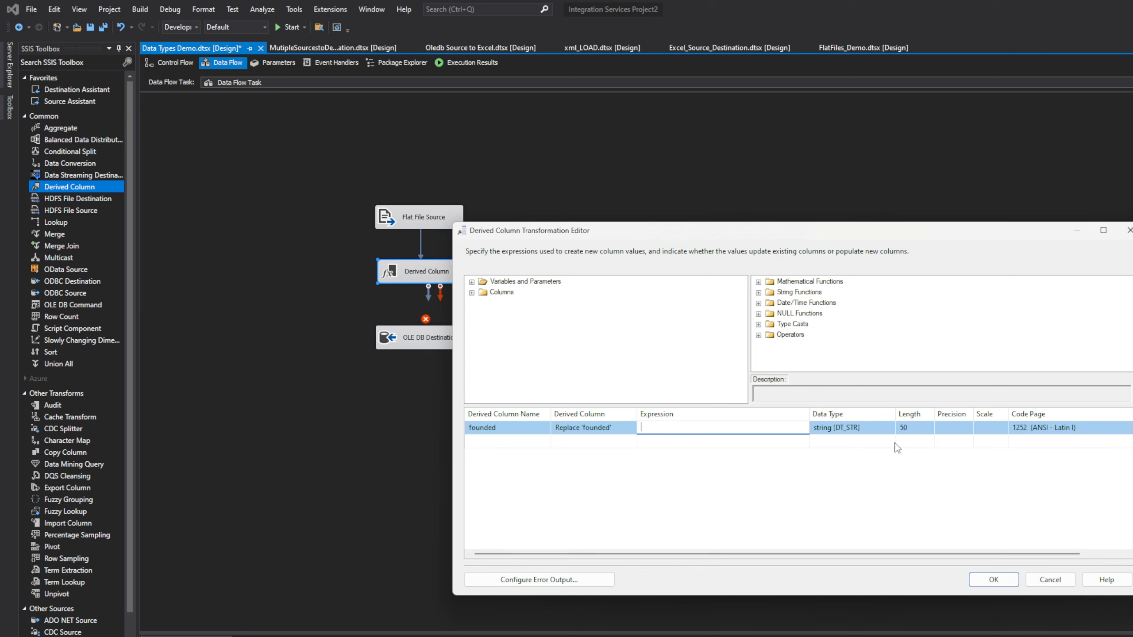
Step: Drag the (DT_DBDATE) cast from Type Casts into the founded row's expression
click(885, 431)
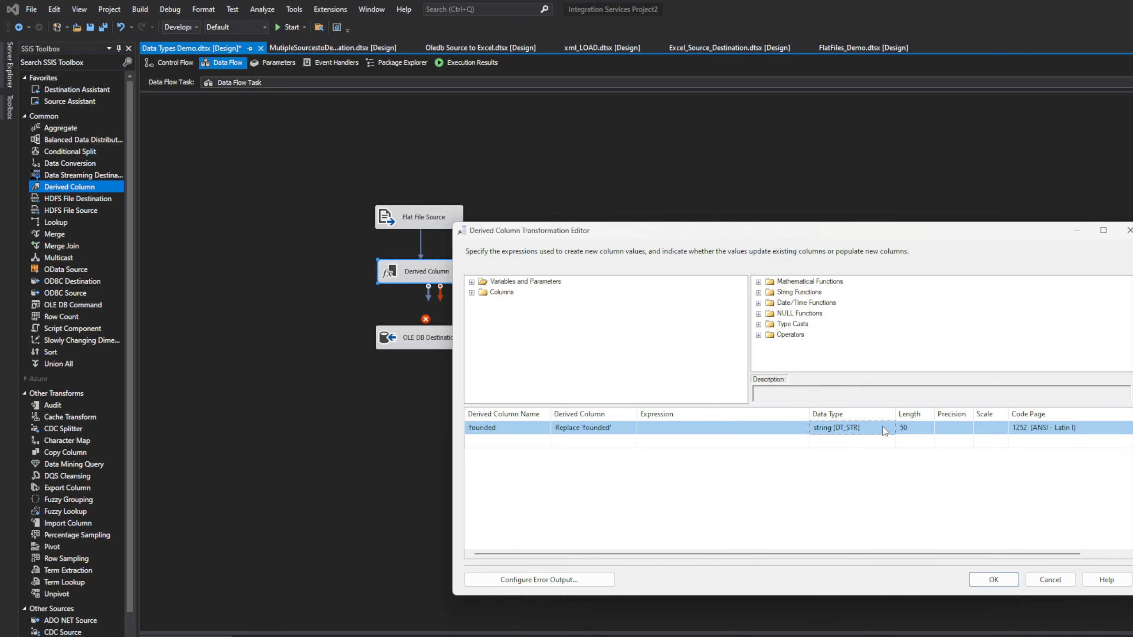
click(712, 427)
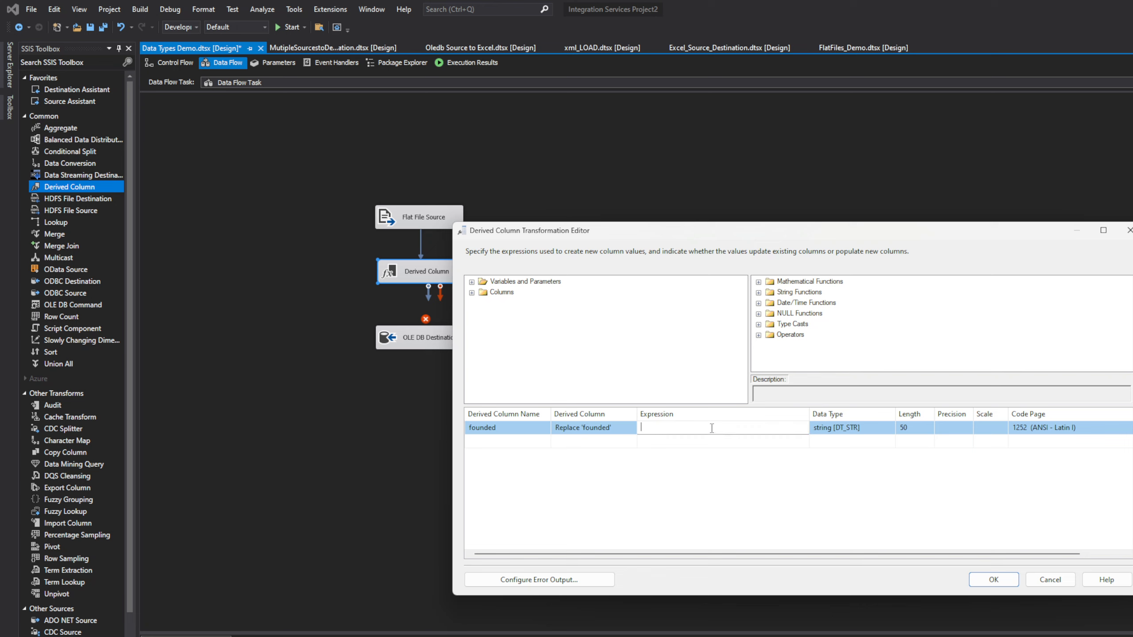
click(759, 325)
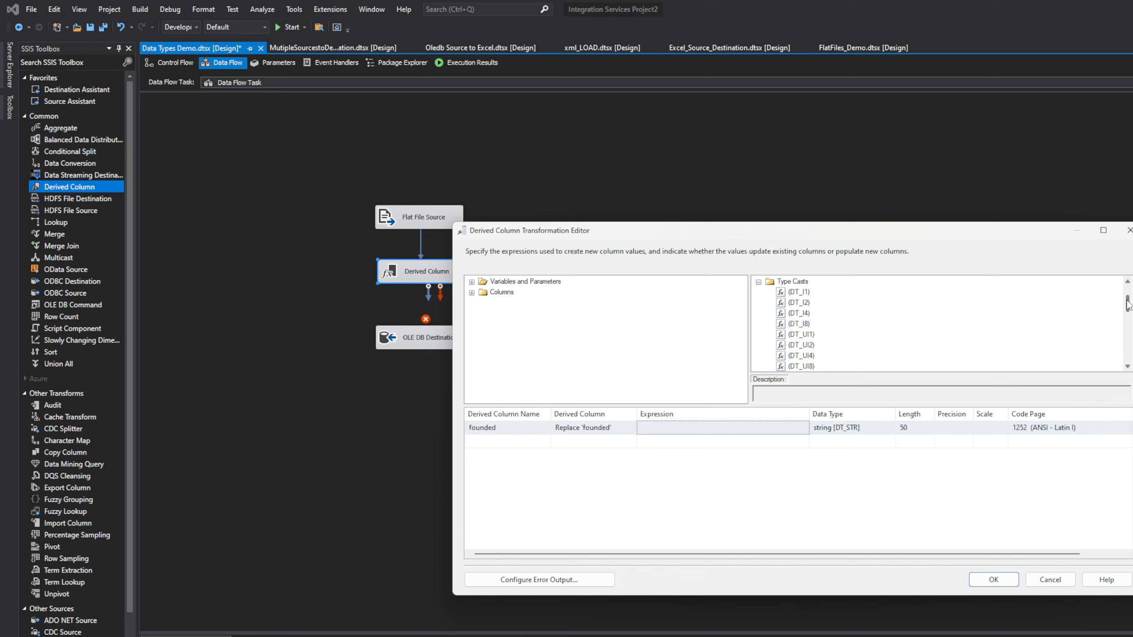
mouse_move(1128, 305)
mouse_down()
mouse_move(1128, 291)
mouse_move(1128, 325)
mouse_up()
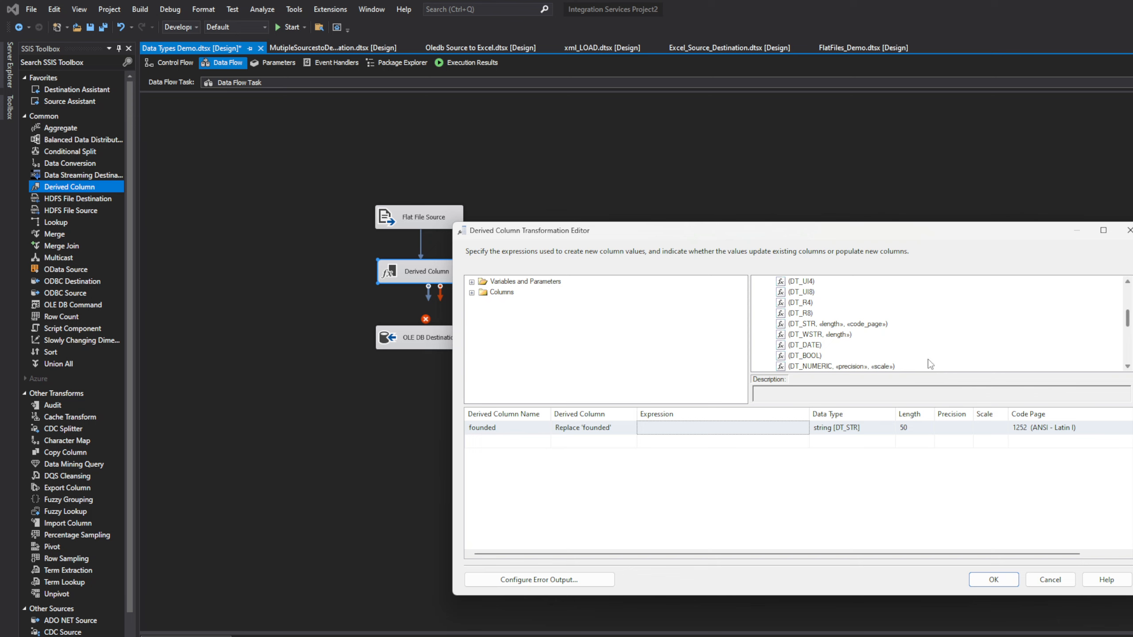
click(813, 347)
drag(1128, 326, 1129, 335)
click(797, 347)
drag(797, 346, 675, 427)
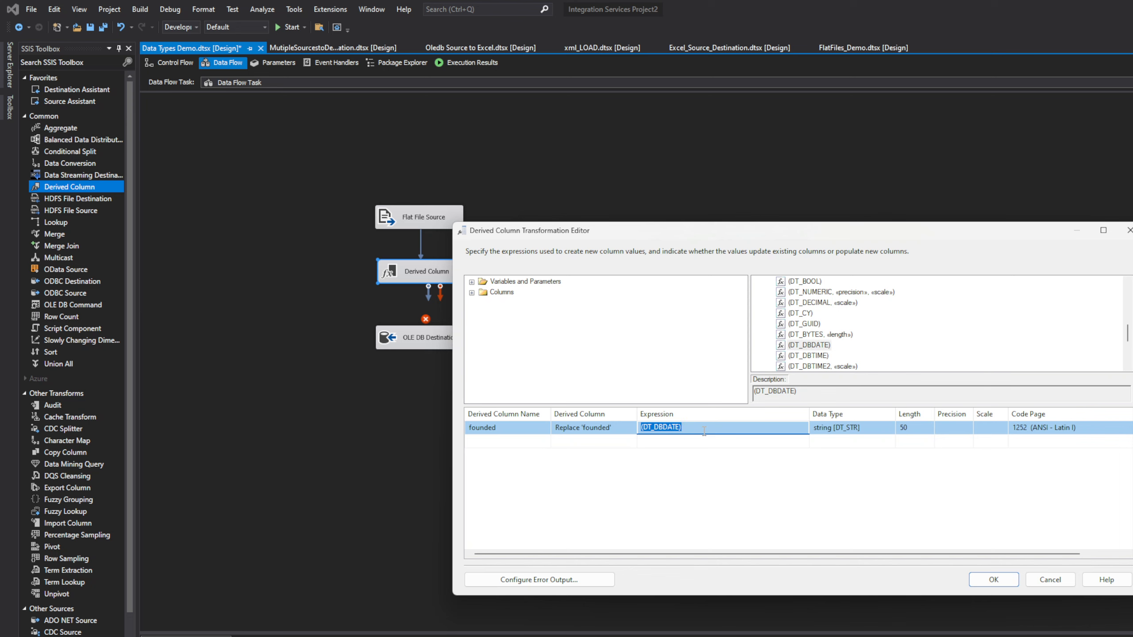
click(703, 428)
Step: Add the [founded] input column after the (DT_DBDATE) cast
click(471, 293)
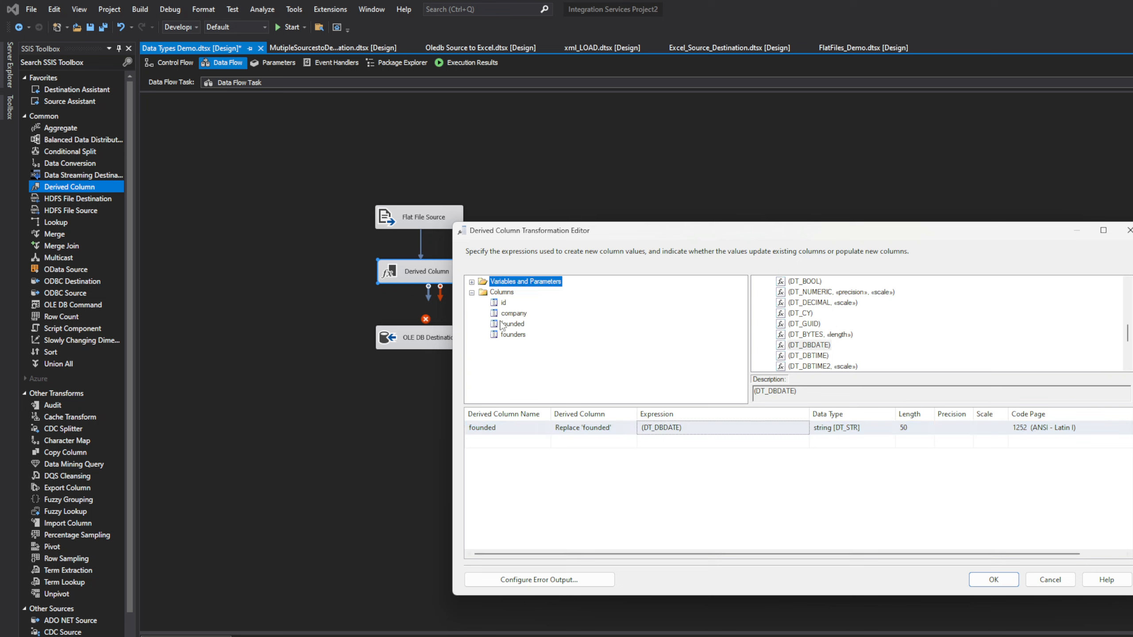
drag(505, 325, 696, 429)
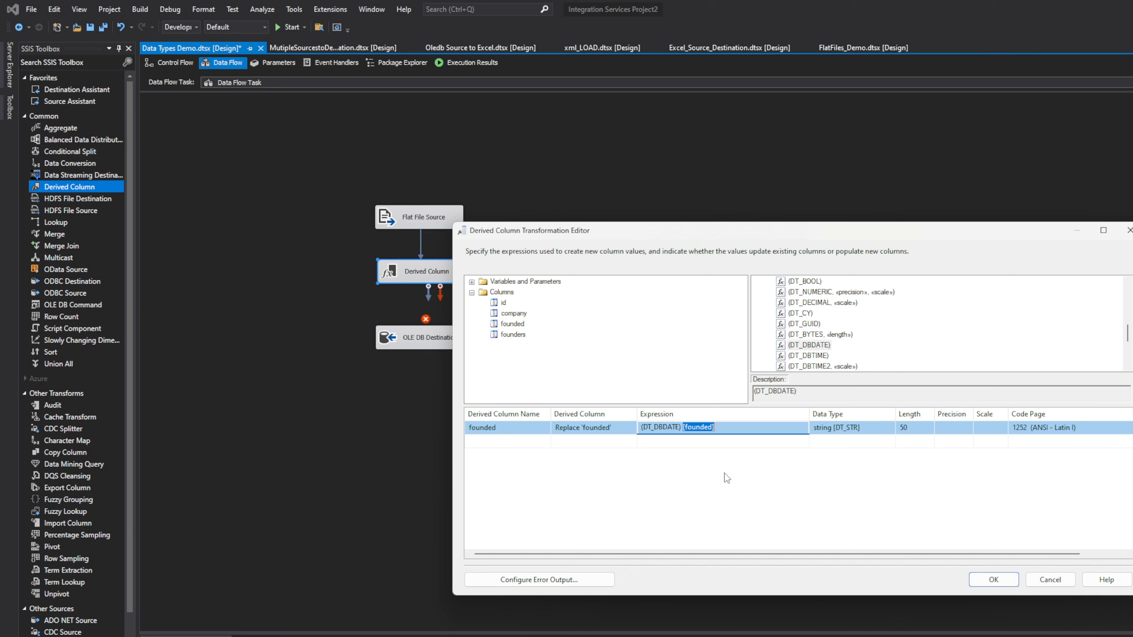
click(872, 429)
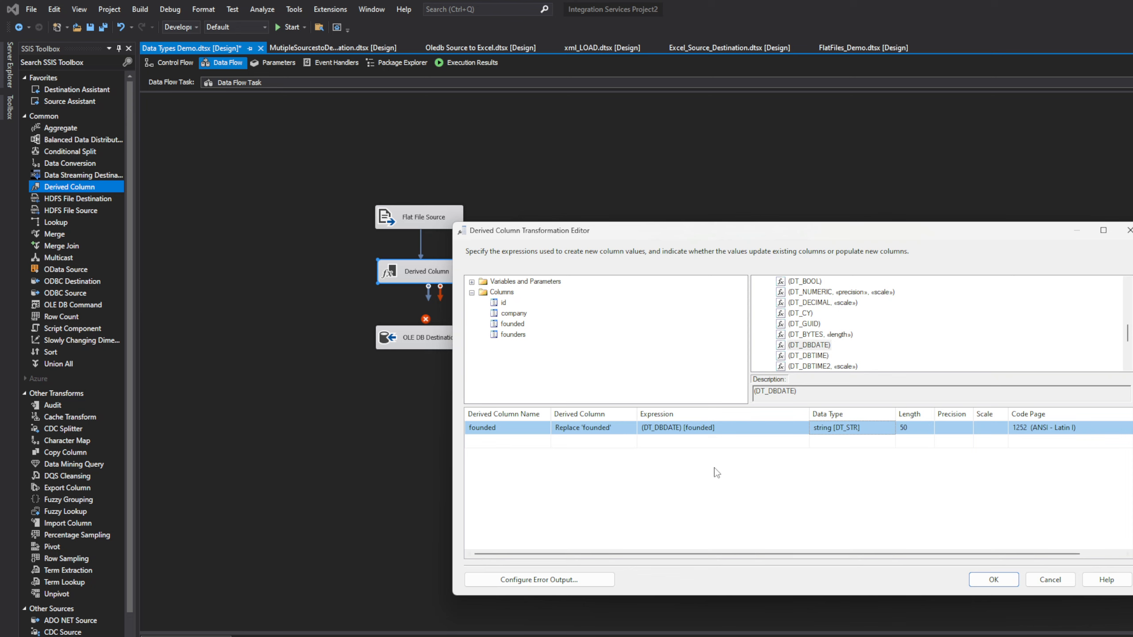
click(719, 428)
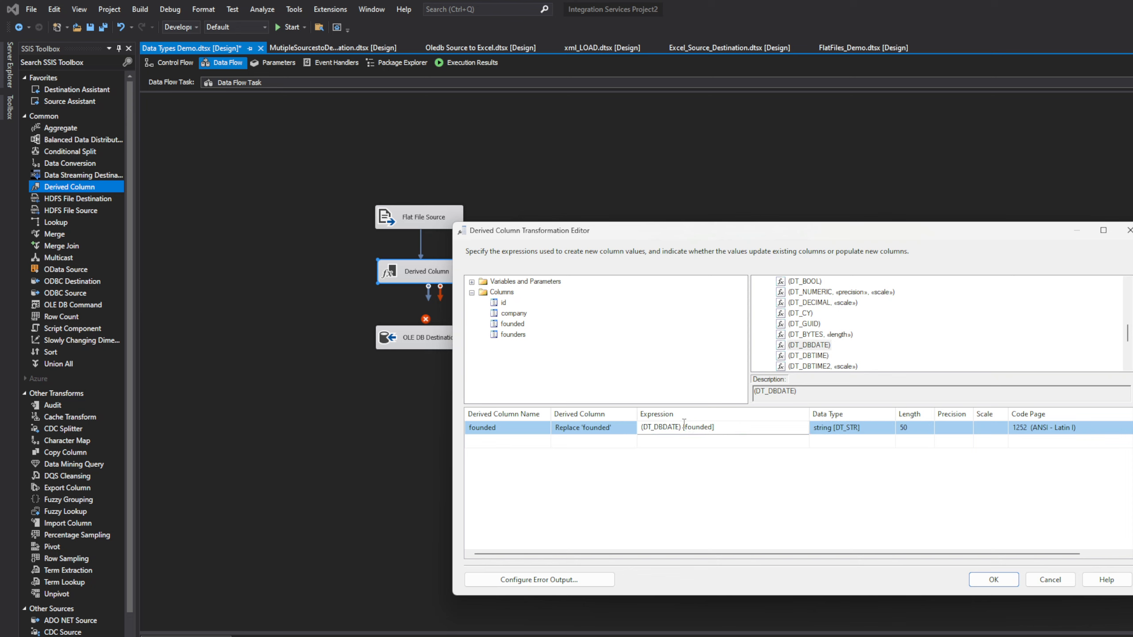
click(683, 426)
Step: Wrap [founded] in SUBSTRING(...,1,2) followed by a "-" separator
text(()
key(Caps_Lock)
text(SU)
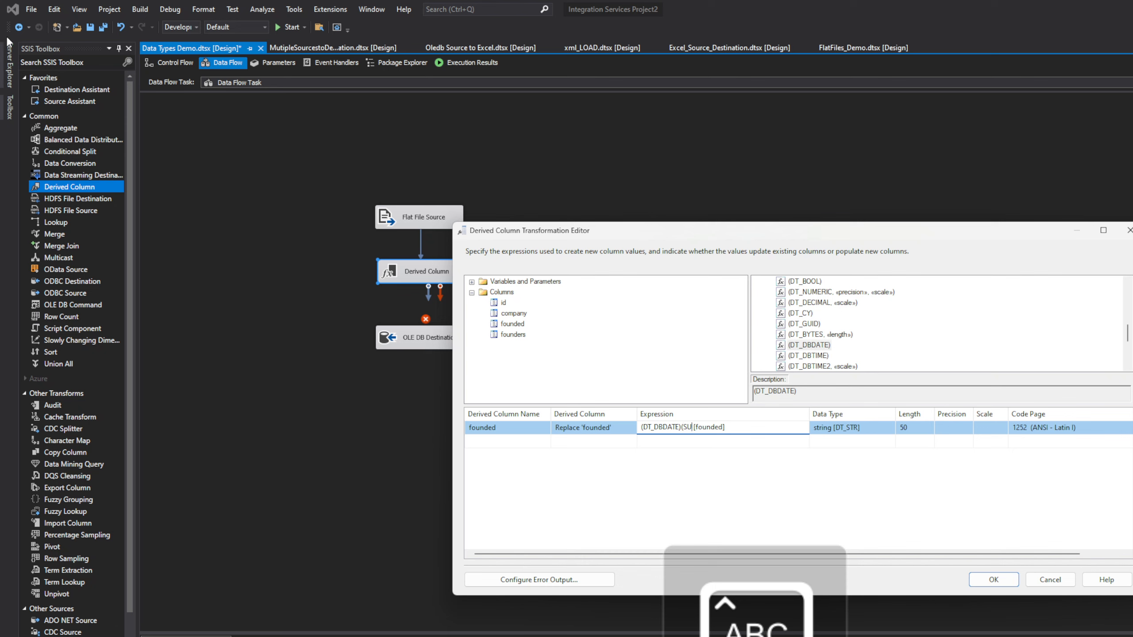
text(BSTRIN)
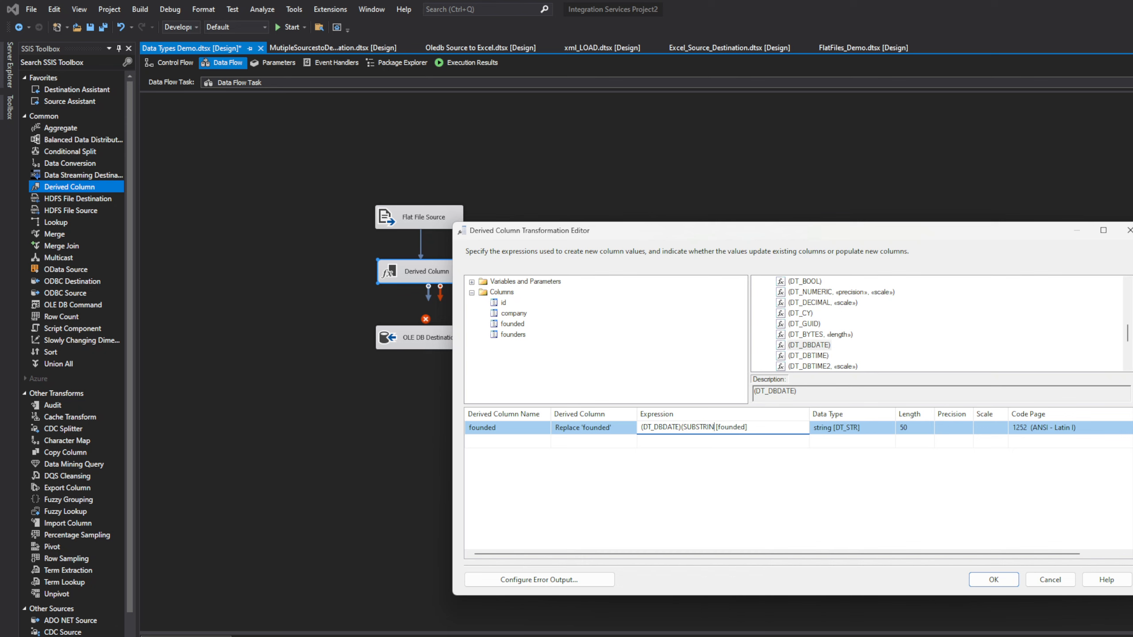
text(G()
key(Right)
key(Right)
text(,1,2)
text()+"-")
Step: Start a second SUBSTRING of [founded], widening the Expression column to show it all
text(+SUBSTR)
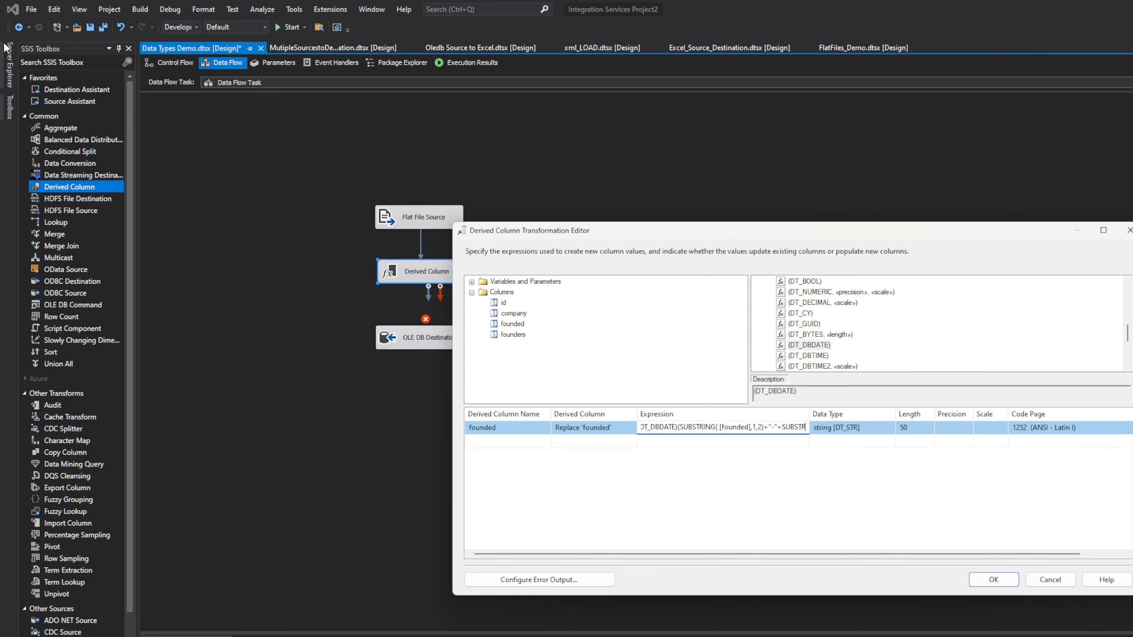
text(ING)
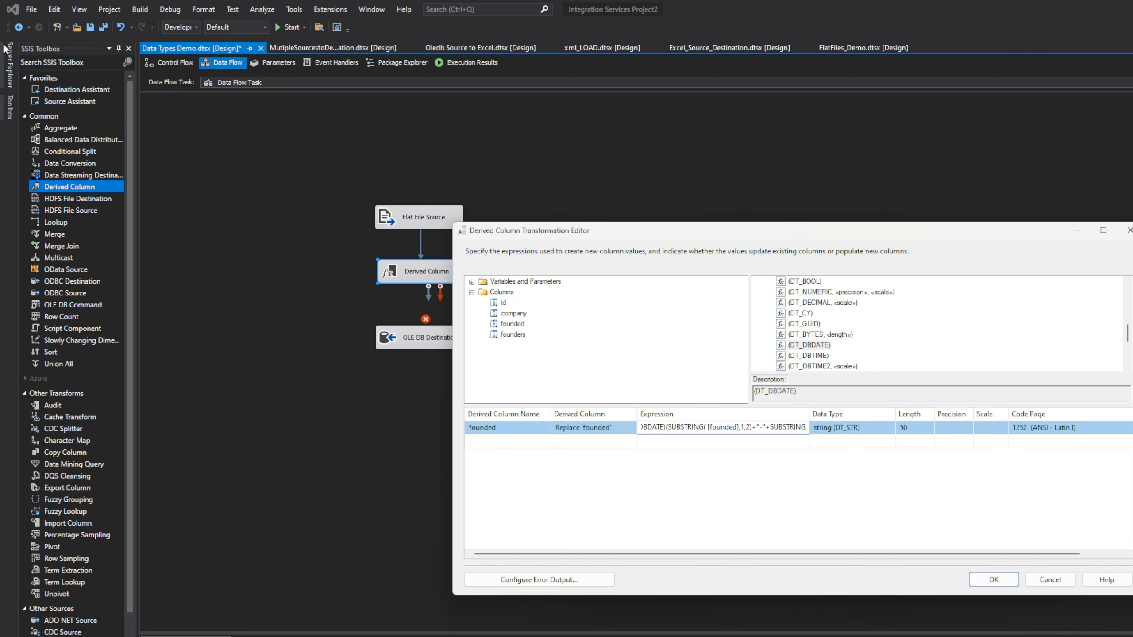
text(()
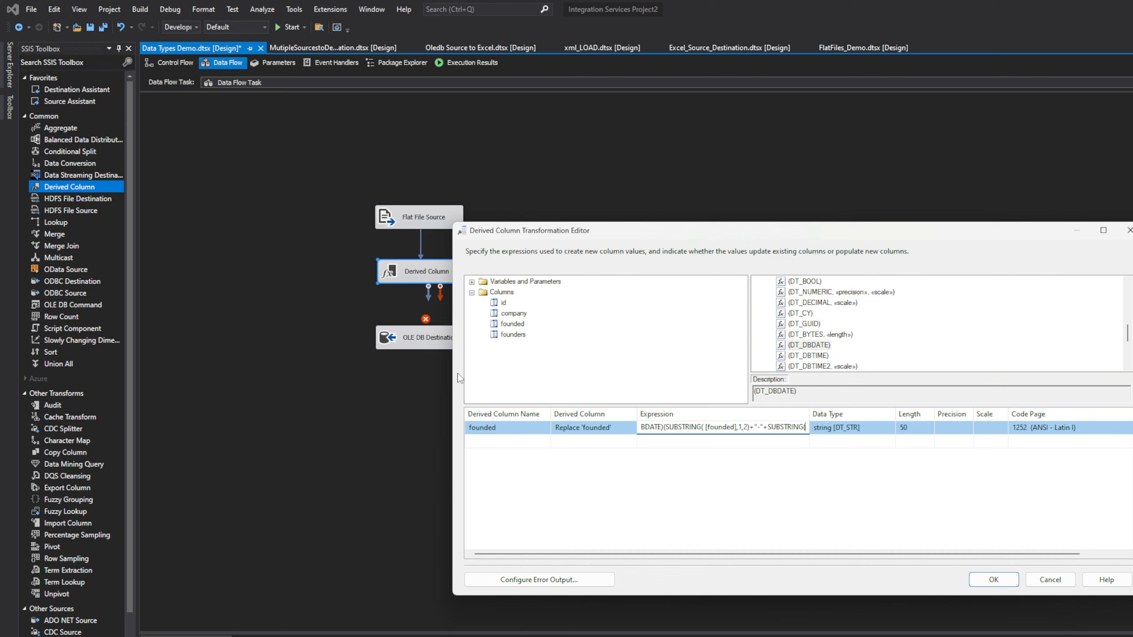
click(512, 324)
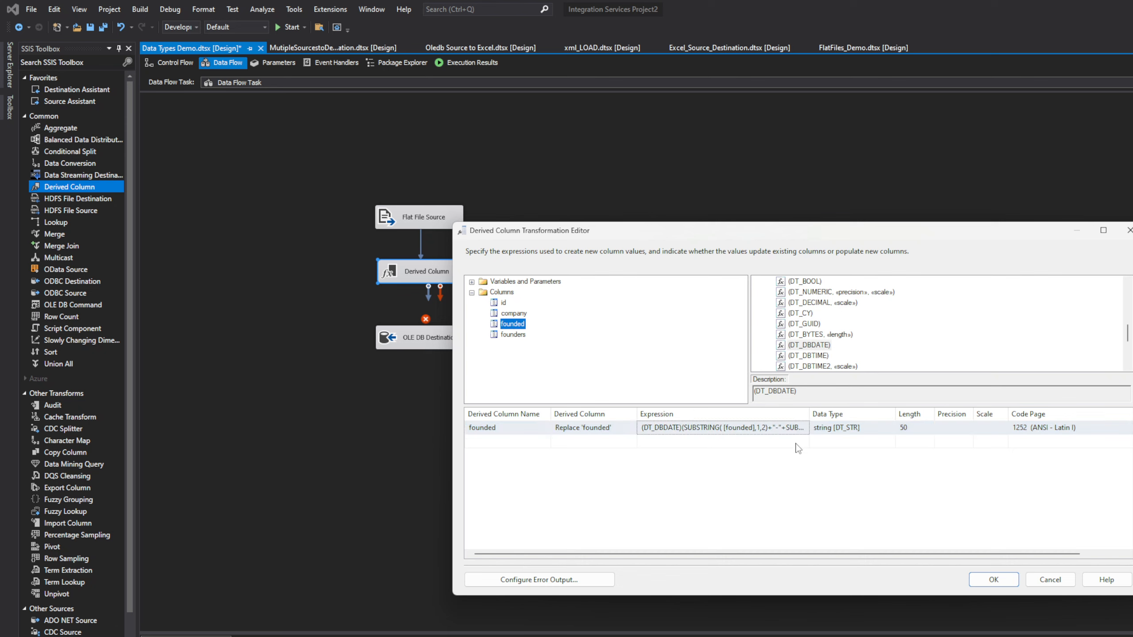
click(811, 409)
drag(811, 409, 934, 413)
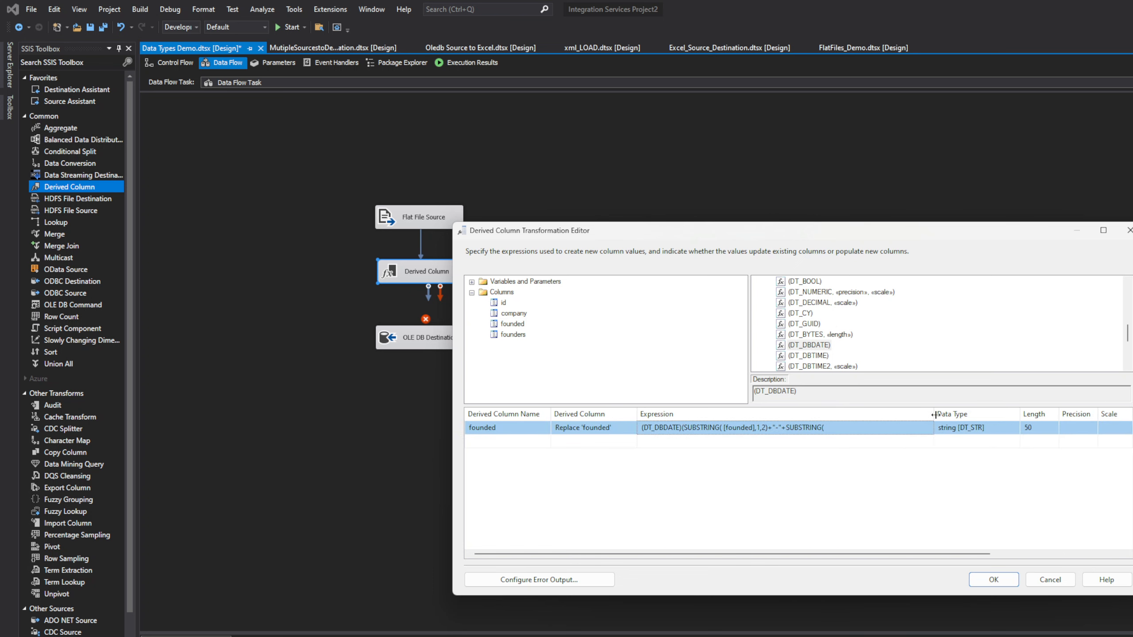
click(799, 427)
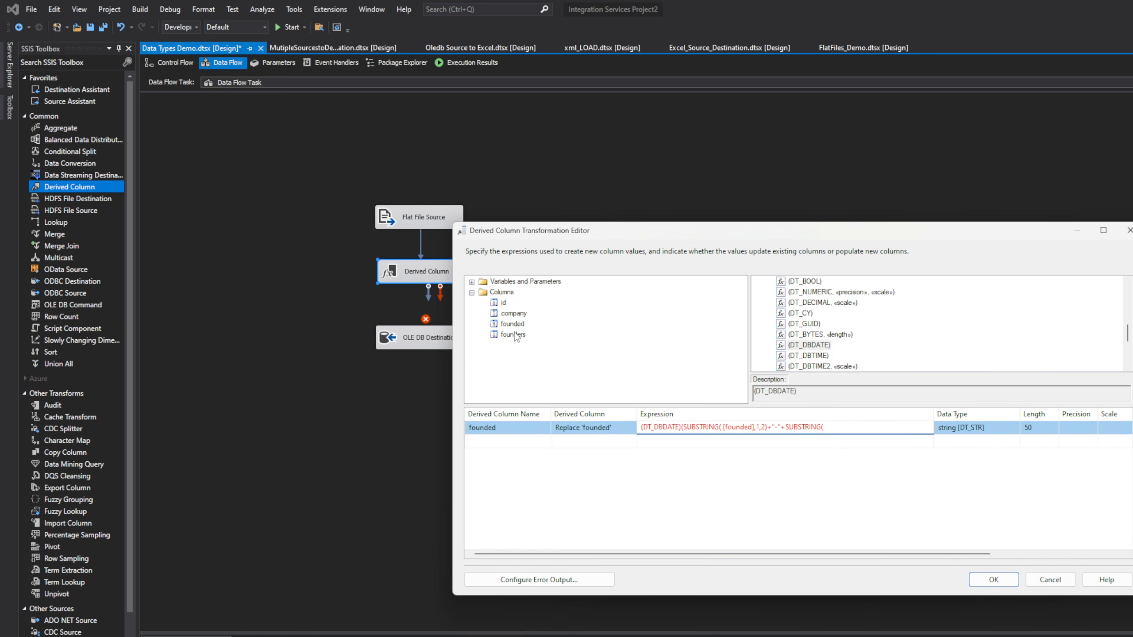
drag(512, 324, 865, 432)
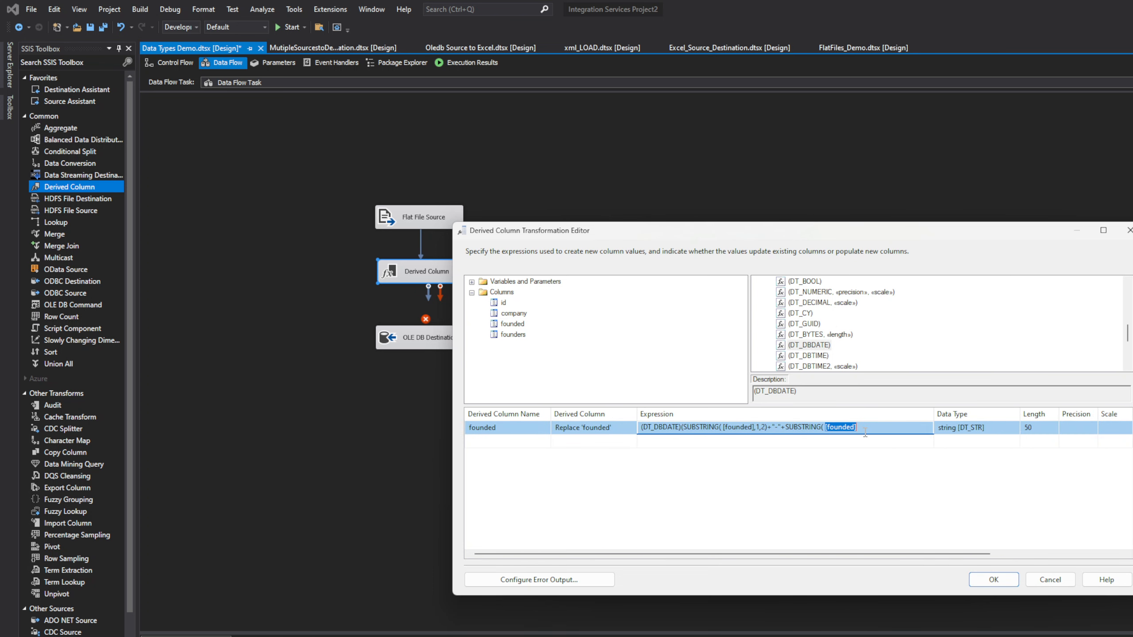
click(872, 427)
Step: Copy the sample founded value 01151940 from the source file in Notepad
key(alt+Tab)
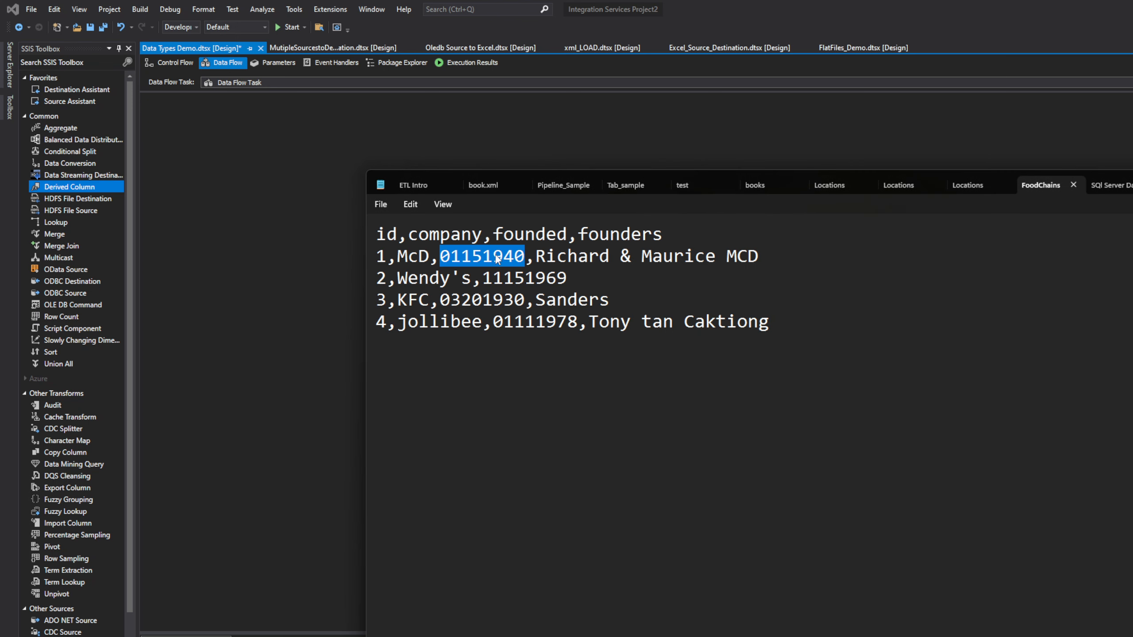
right_click(496, 259)
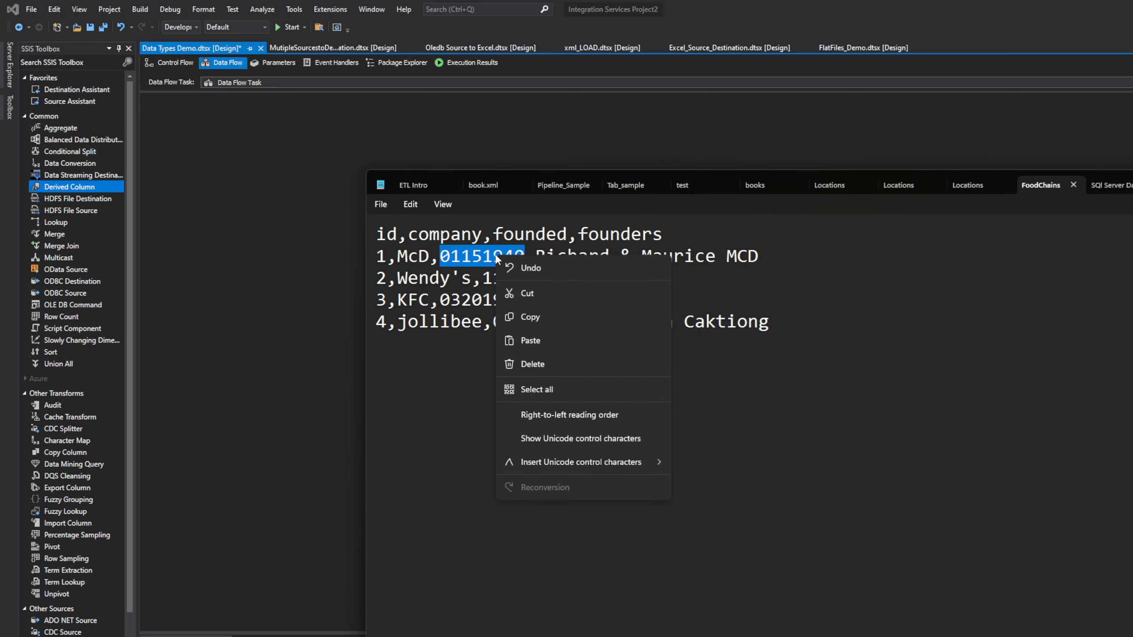
click(539, 317)
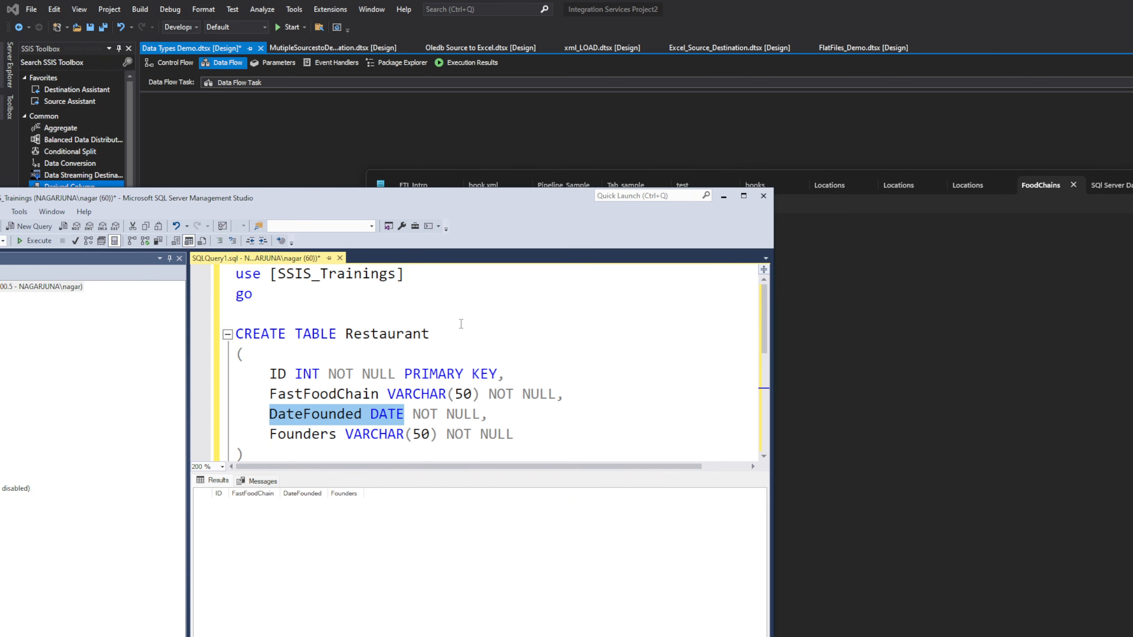
Step: Paste 01151940 into the maximized SSMS script and write 01-15-1940 beneath it
click(744, 196)
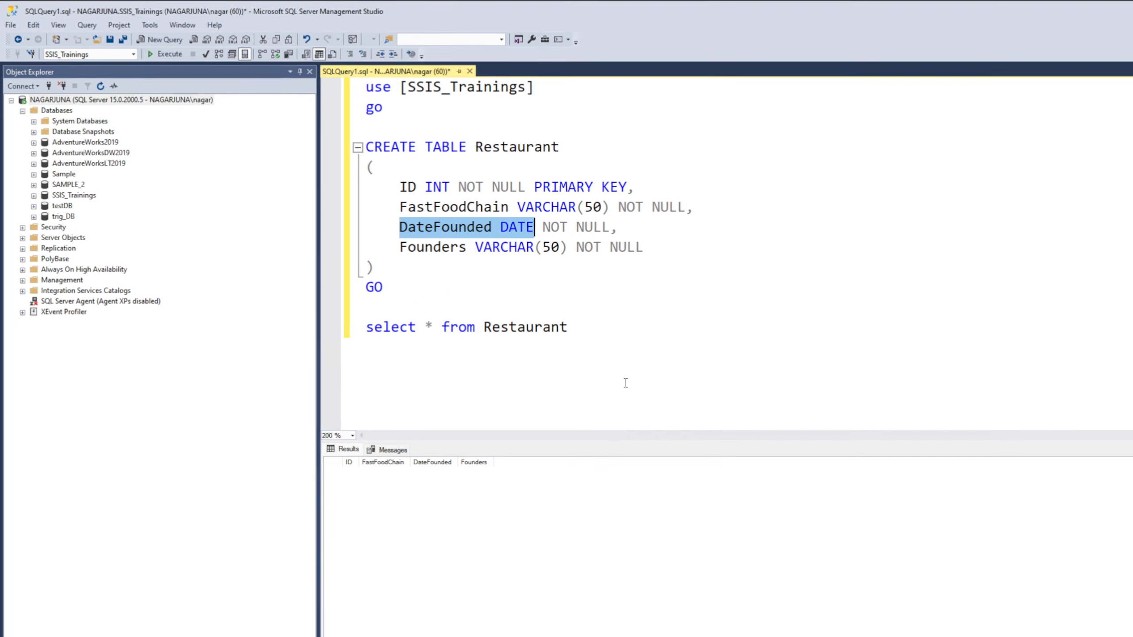
click(645, 342)
key(Return)
key(Return)
key(Return)
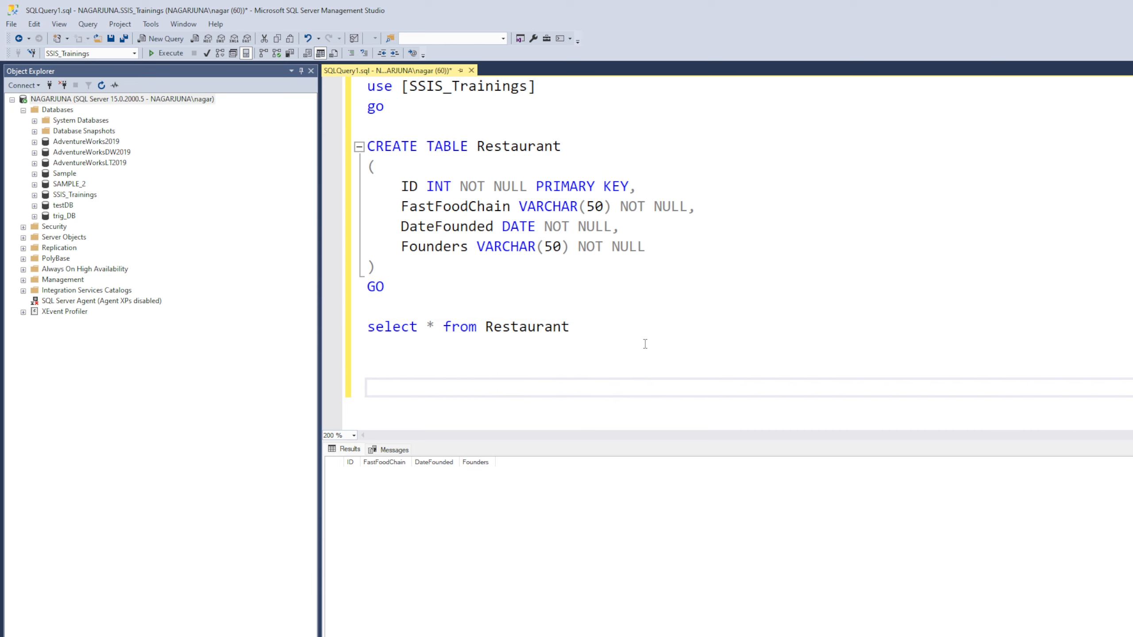
key(ctrl+v)
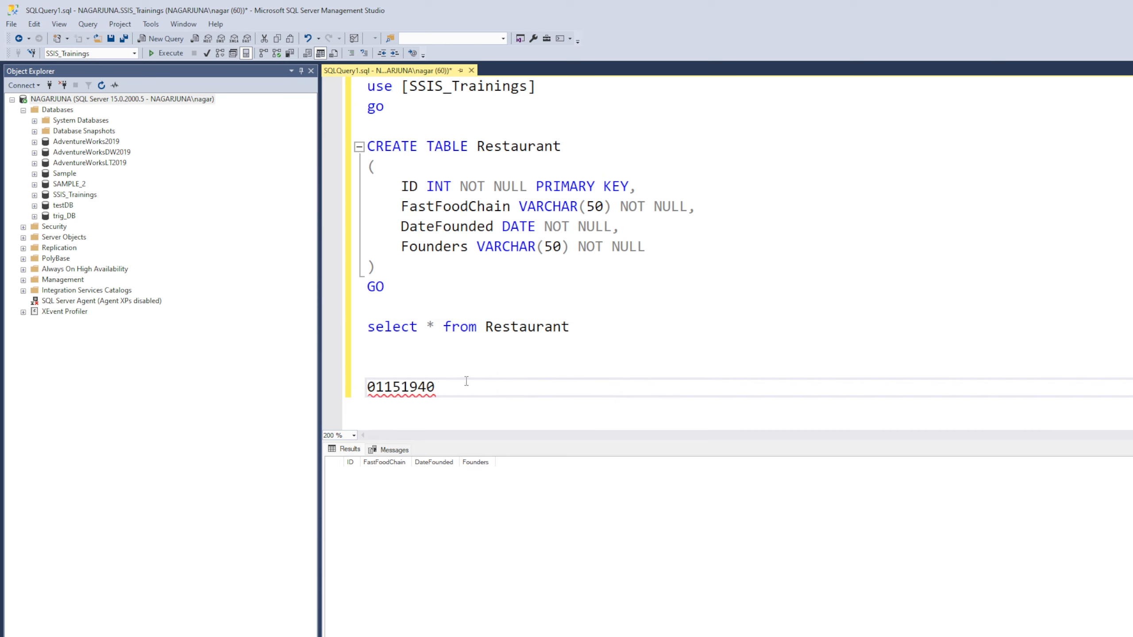
drag(466, 382, 371, 388)
click(384, 389)
click(372, 387)
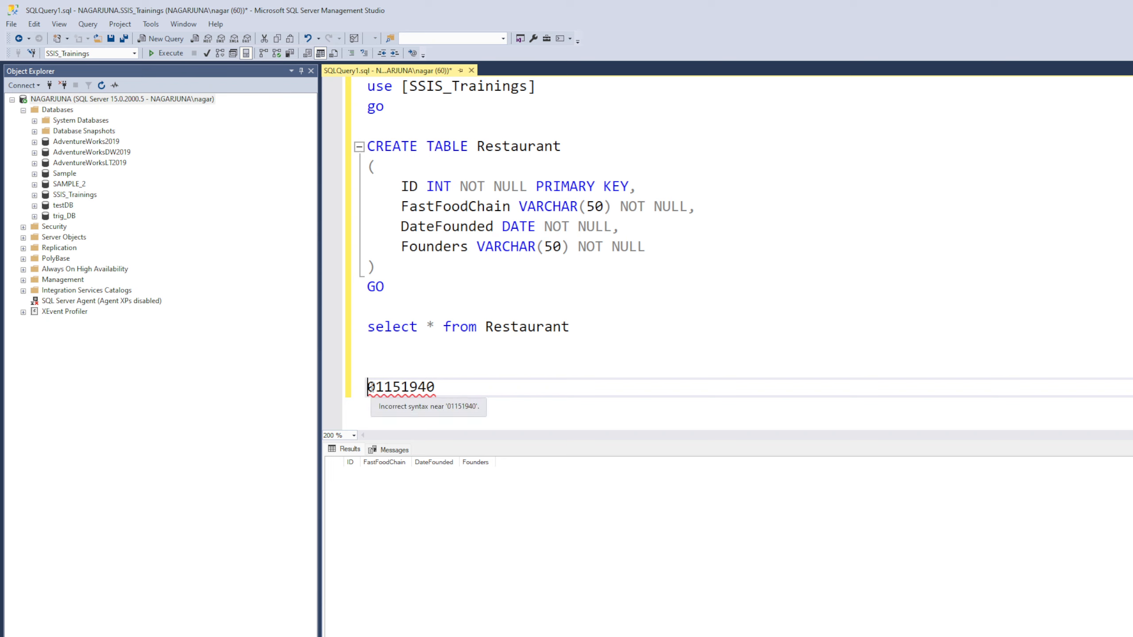
double_click(371, 386)
click(395, 387)
double_click(394, 387)
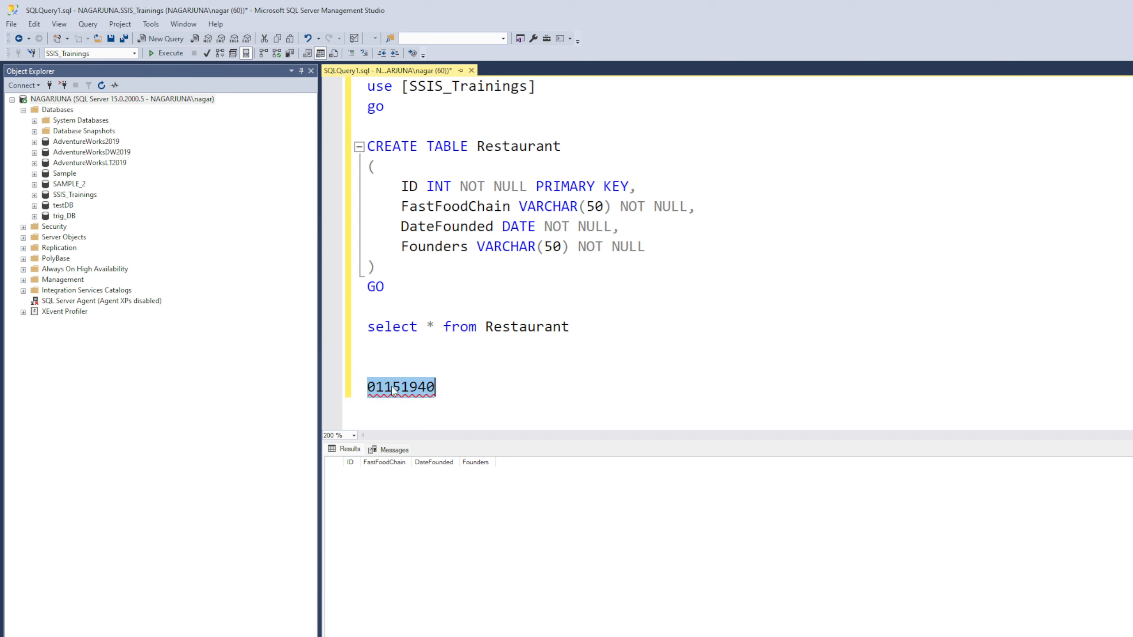
click(431, 388)
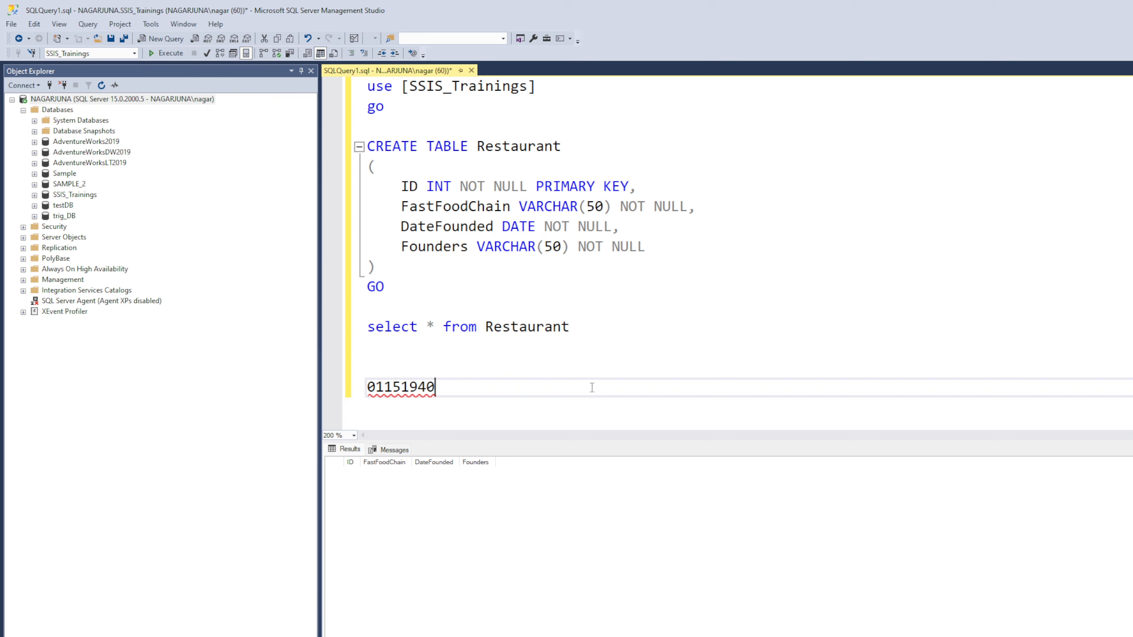
key(Return)
text(01)
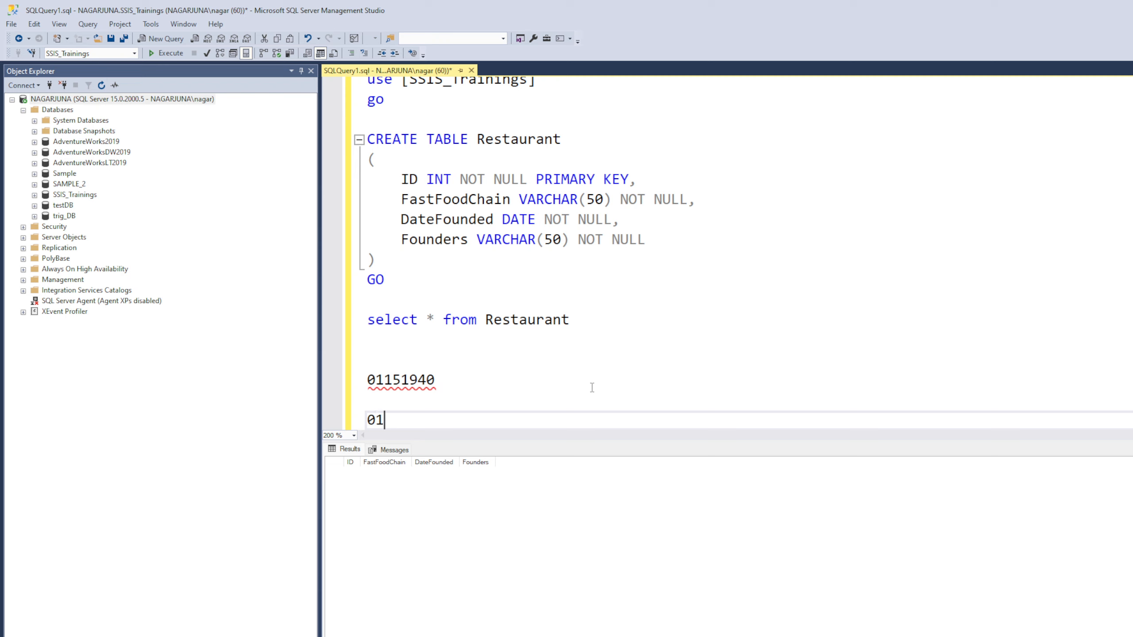
text(-15-1940)
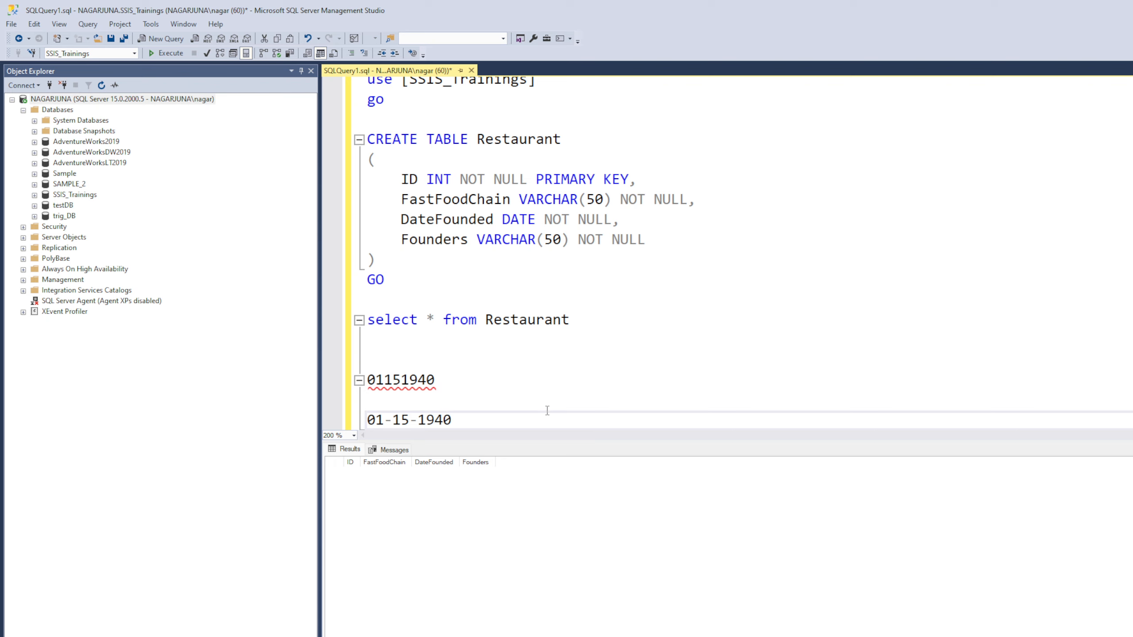
Step: Run SELECT GETDATE() in SSMS
key(Return)
key(Return)
text(SELECT )
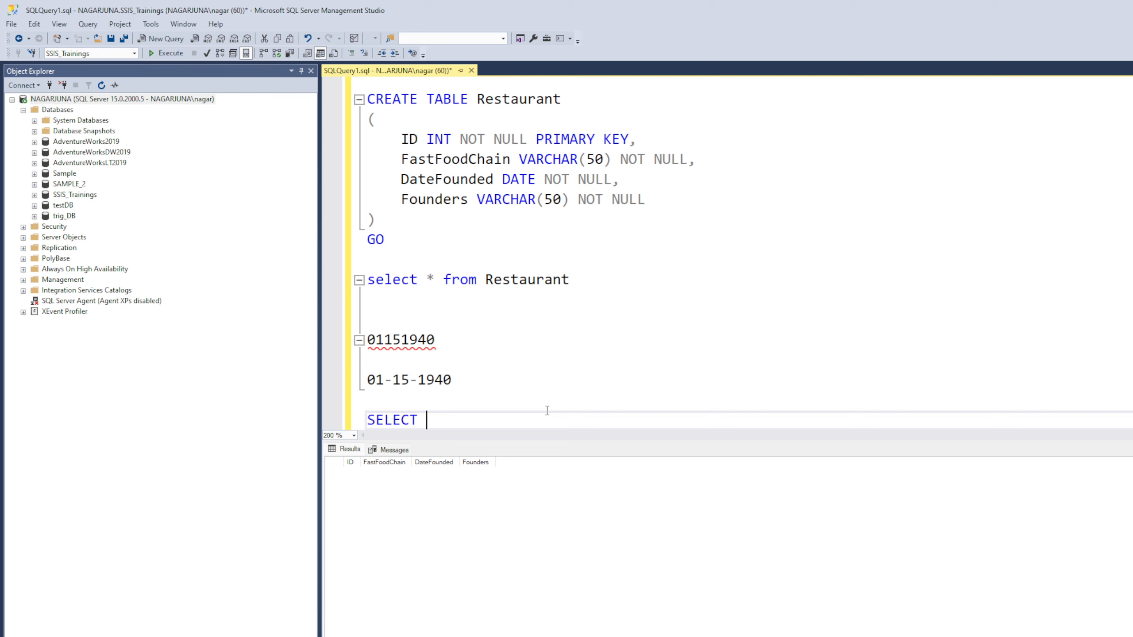
text(GETDATE())
drag(502, 421, 366, 420)
click(162, 57)
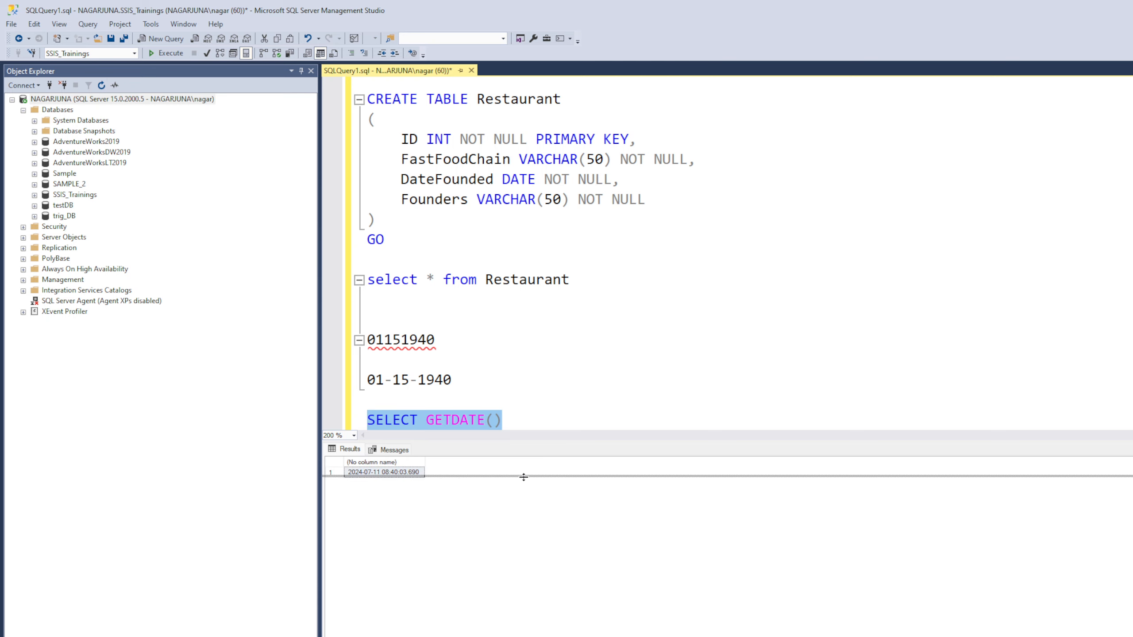
drag(524, 477, 524, 477)
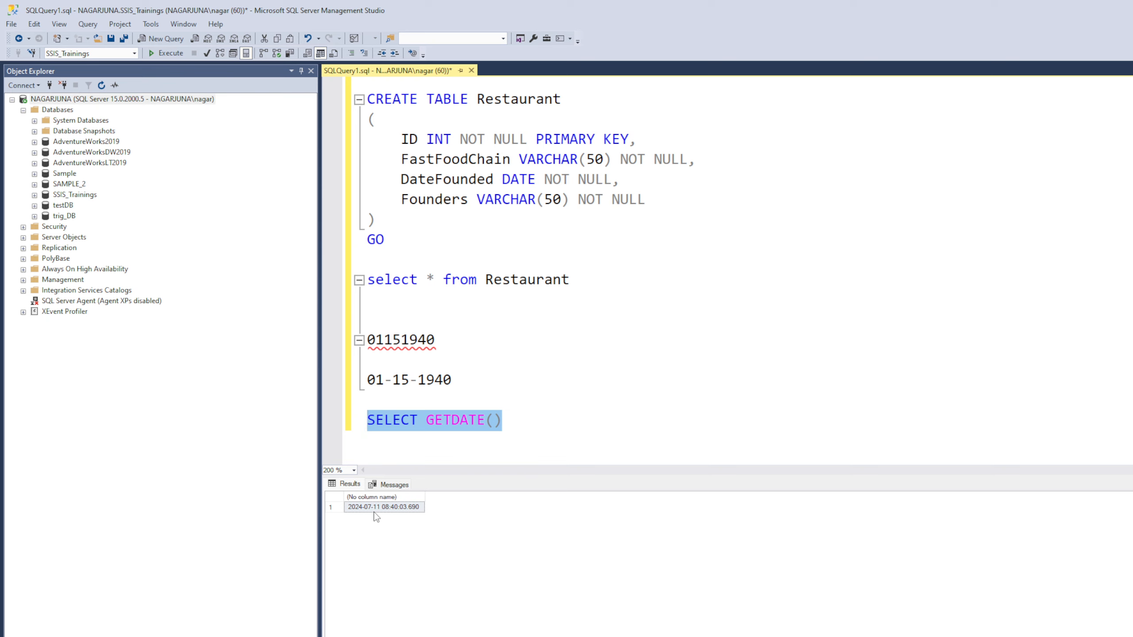
Step: Change it to SELECT CONVERT(DATE,GETDATE()) and run it, returning 2024-07-11
click(428, 419)
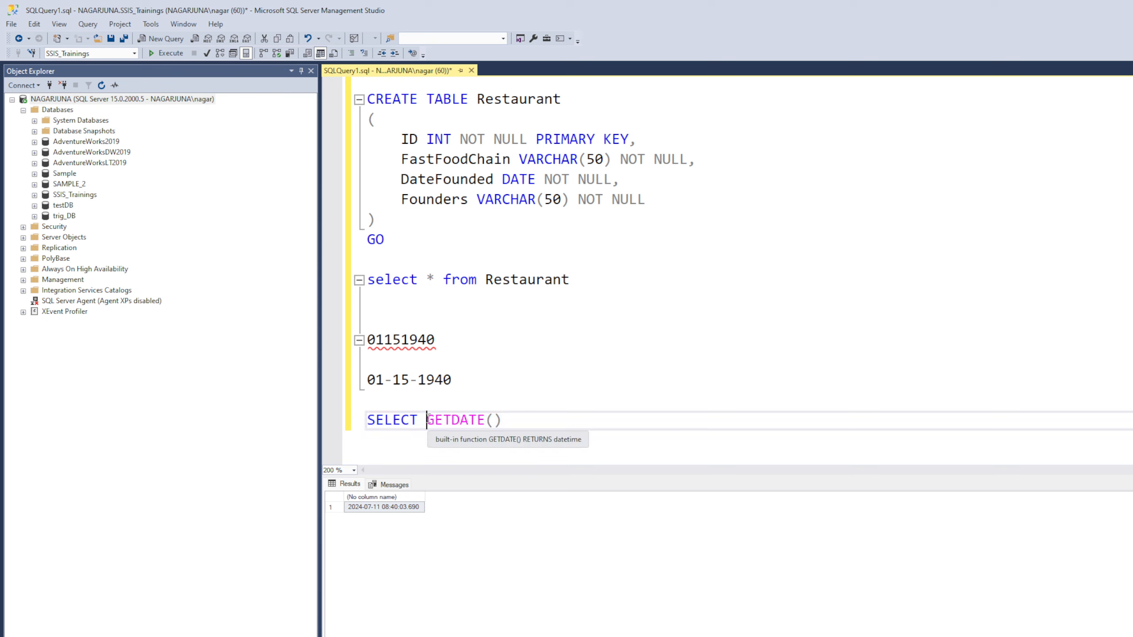
text(CONVERT)
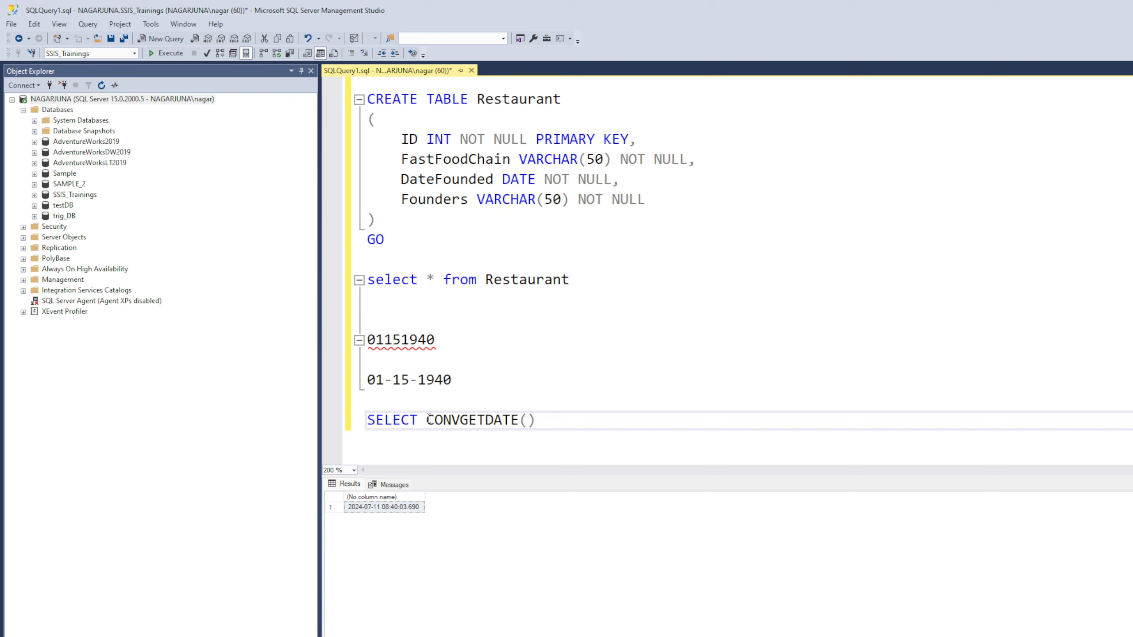
text((DATE)
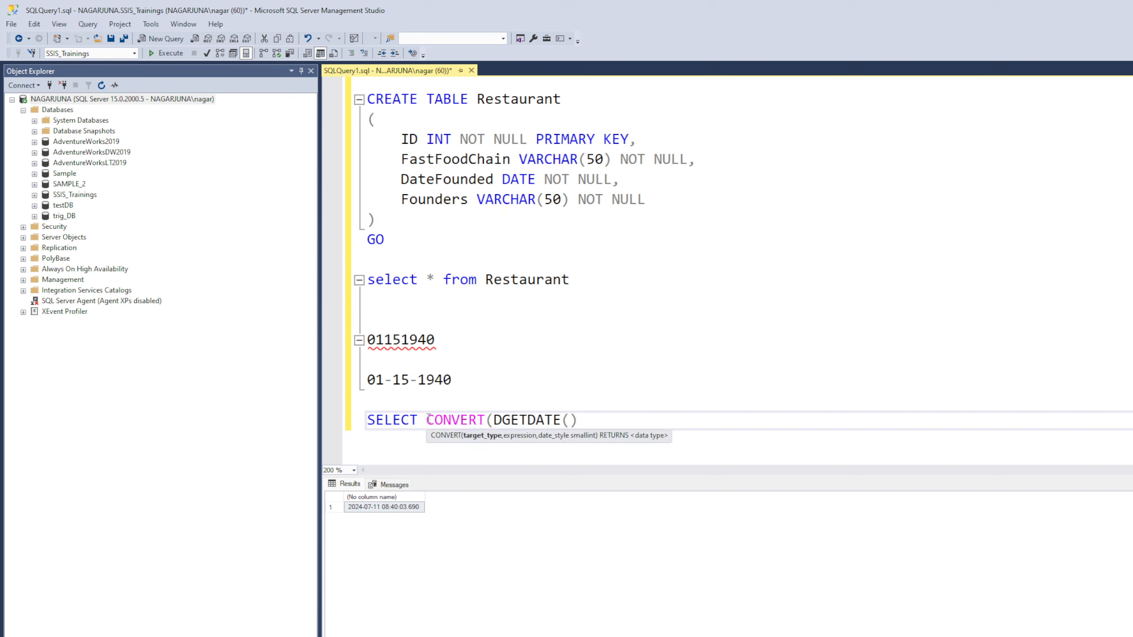
text(,)
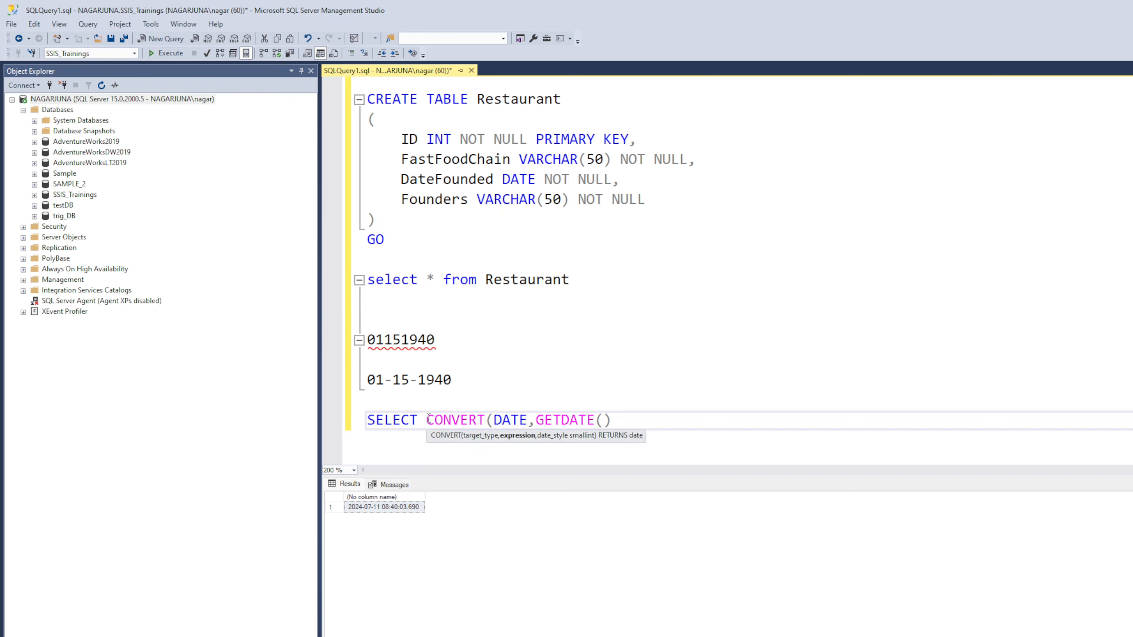
click(641, 424)
text())
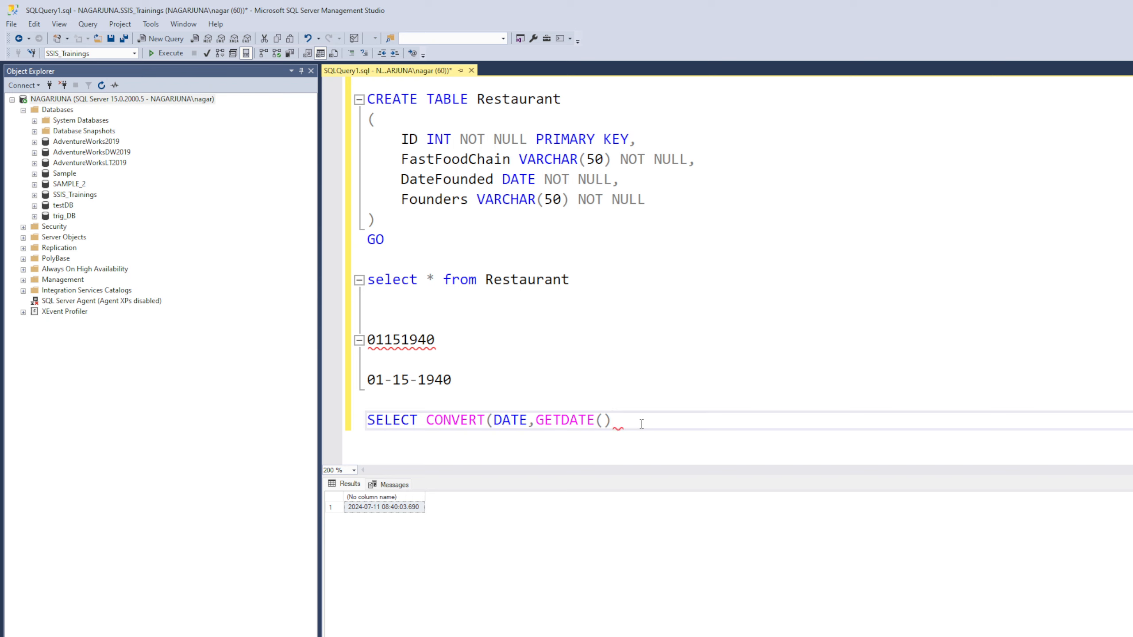
text())
drag(702, 429, 354, 458)
key(F5)
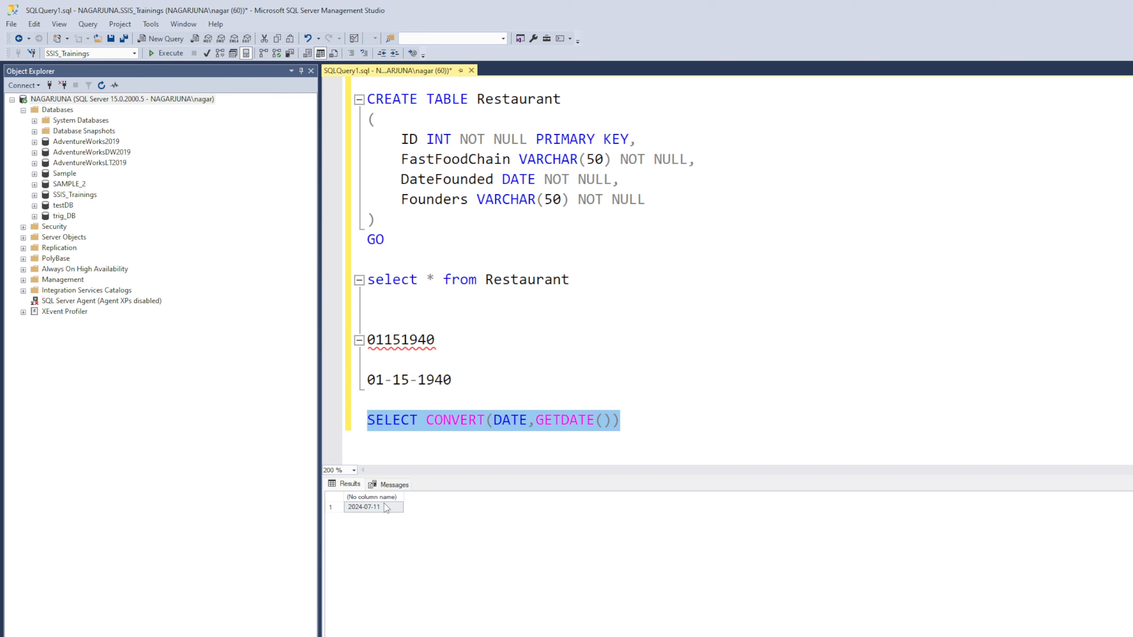
drag(450, 339, 352, 343)
key(ctrl+c)
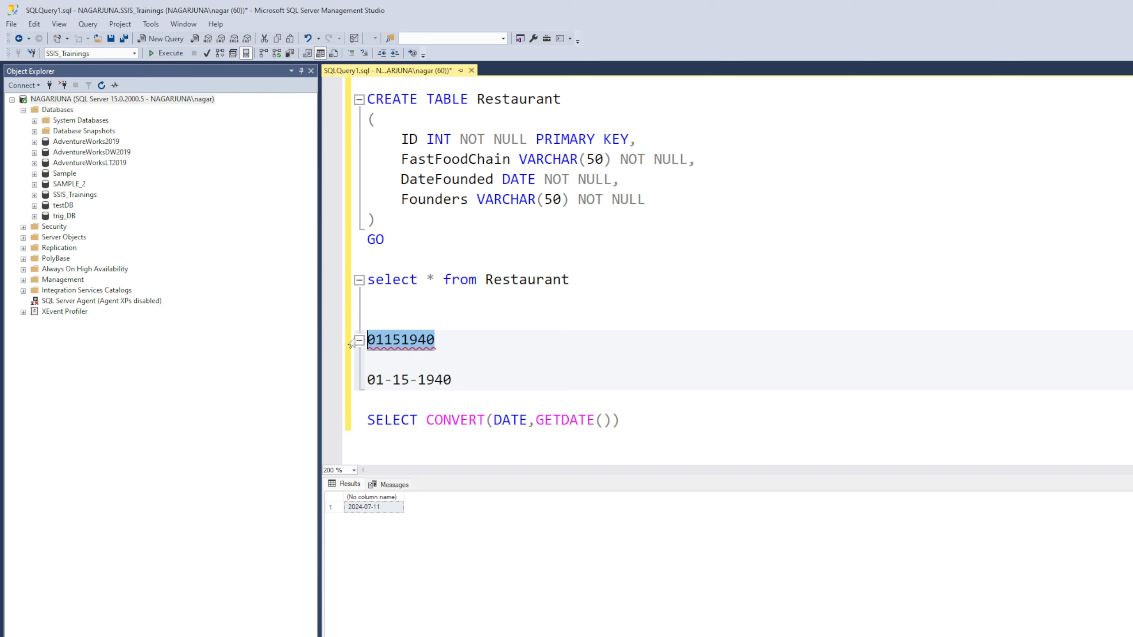
click(652, 429)
key(Return)
Step: Run SELECT CONVERT(DATE,01151940) in SSMS
text(SELECT)
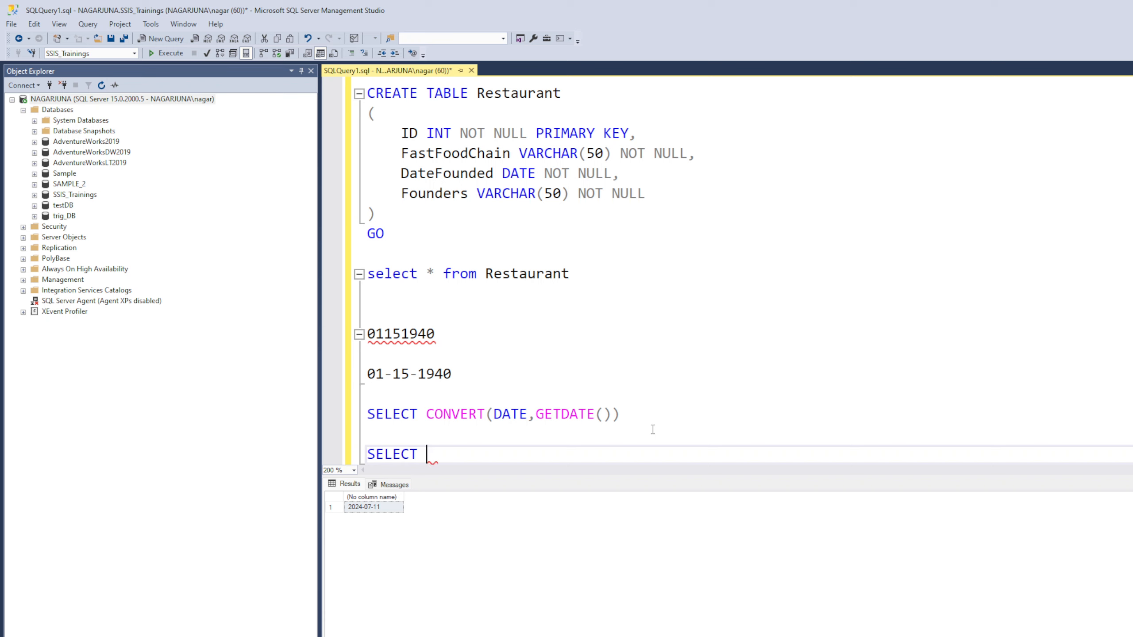
text( CONVERT)
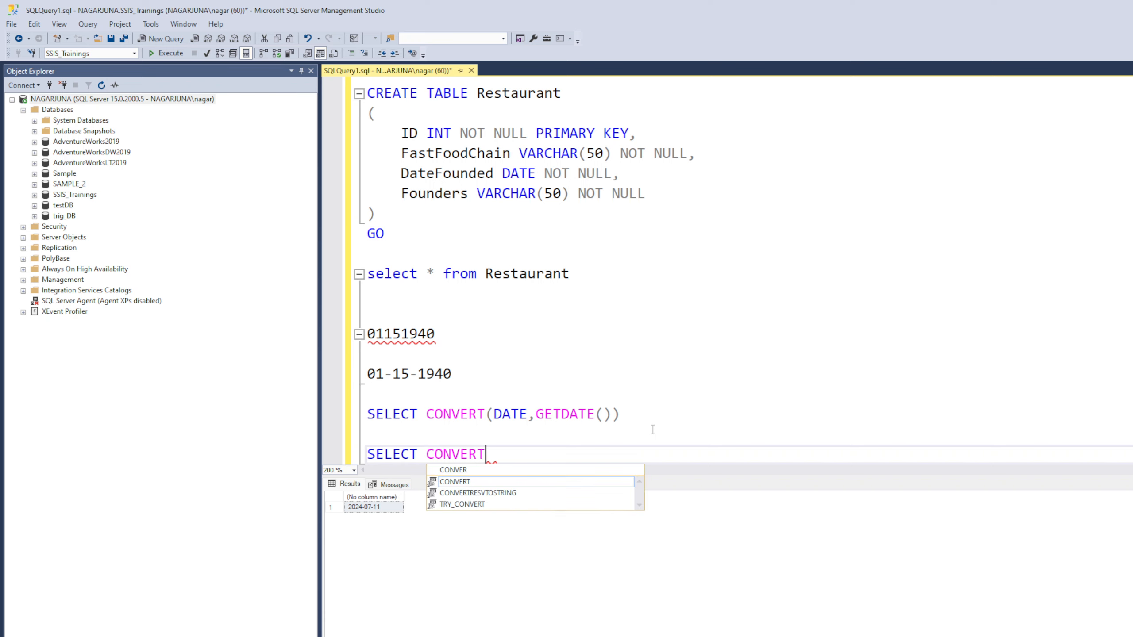
text((DATE)
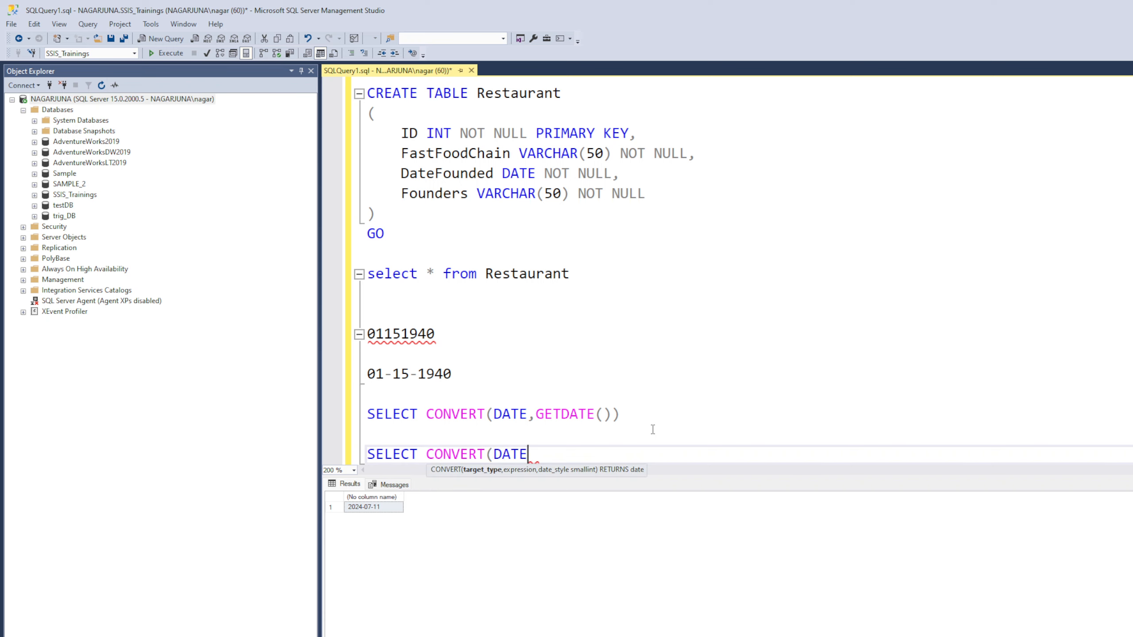
text(,)
key(ctrl+v)
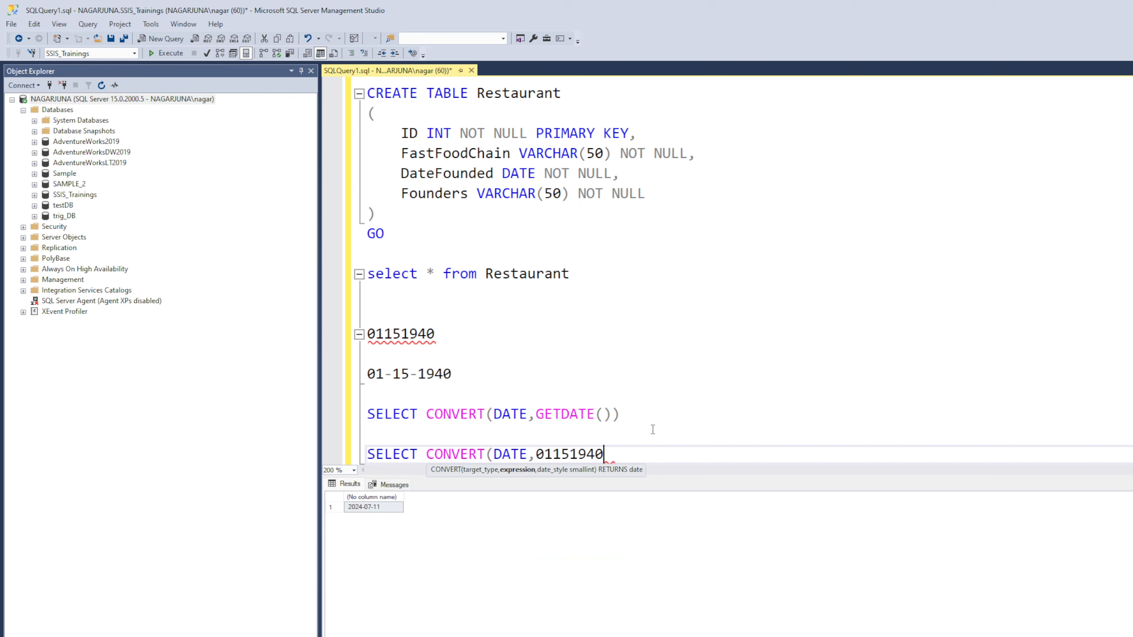
text())
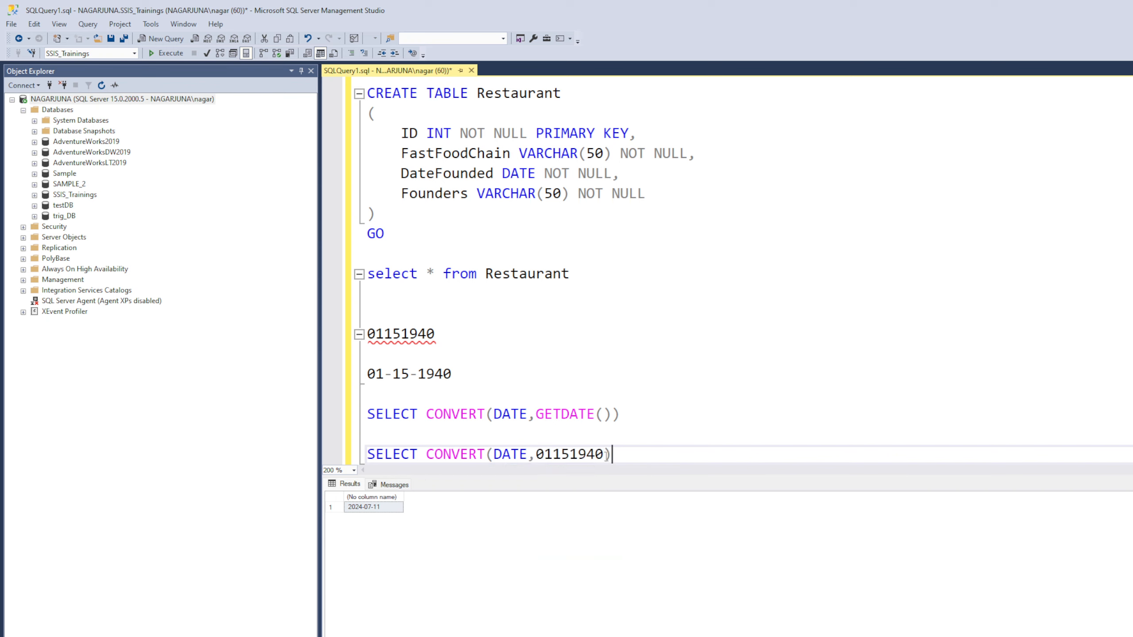
drag(620, 456, 368, 469)
click(174, 56)
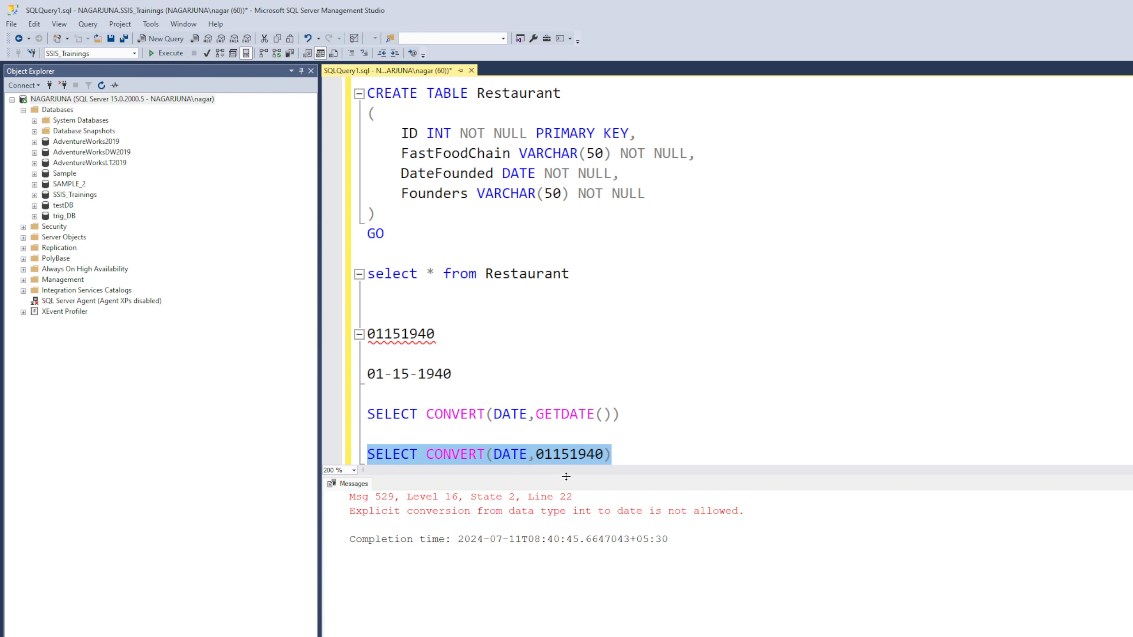
Step: Examine the error saying explicit int-to-date conversion is not allowed
drag(578, 476, 582, 521)
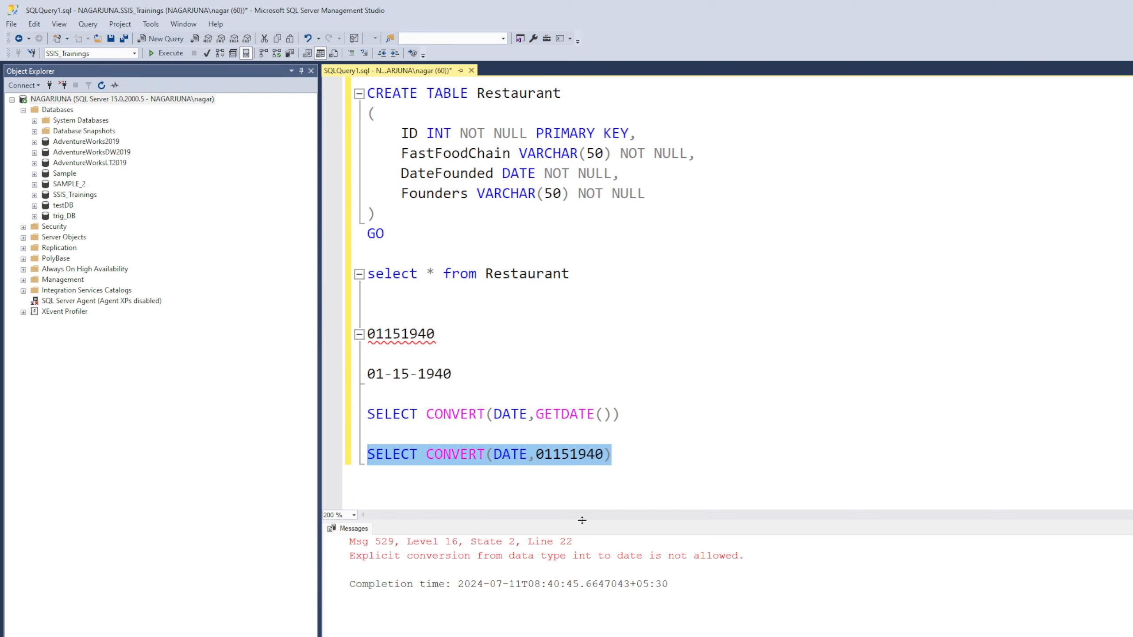
double_click(571, 456)
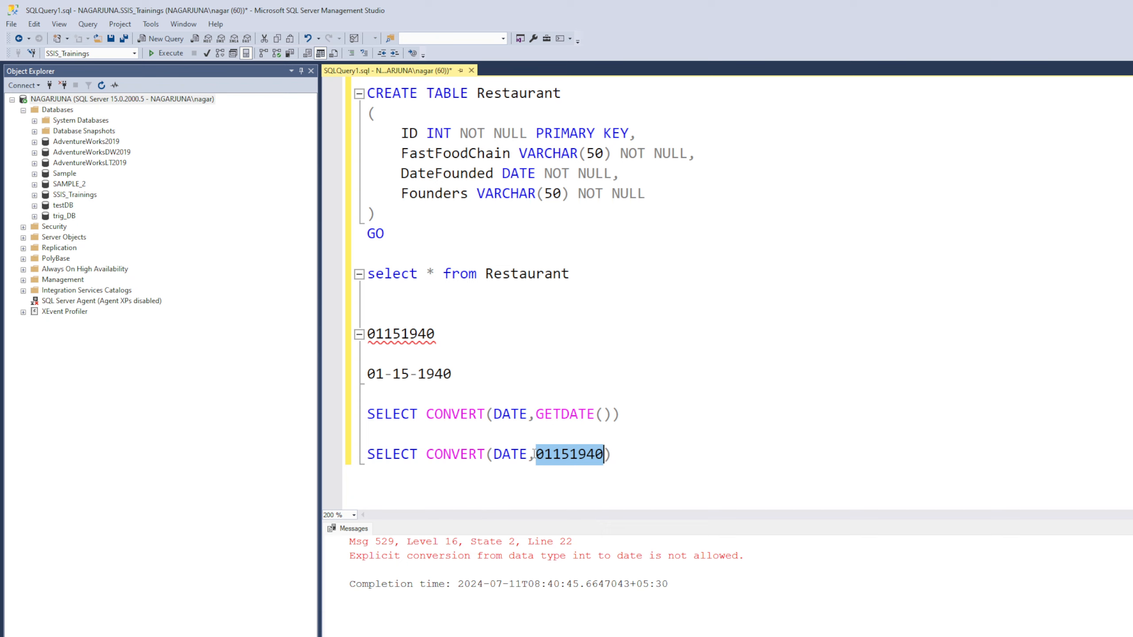
click(351, 559)
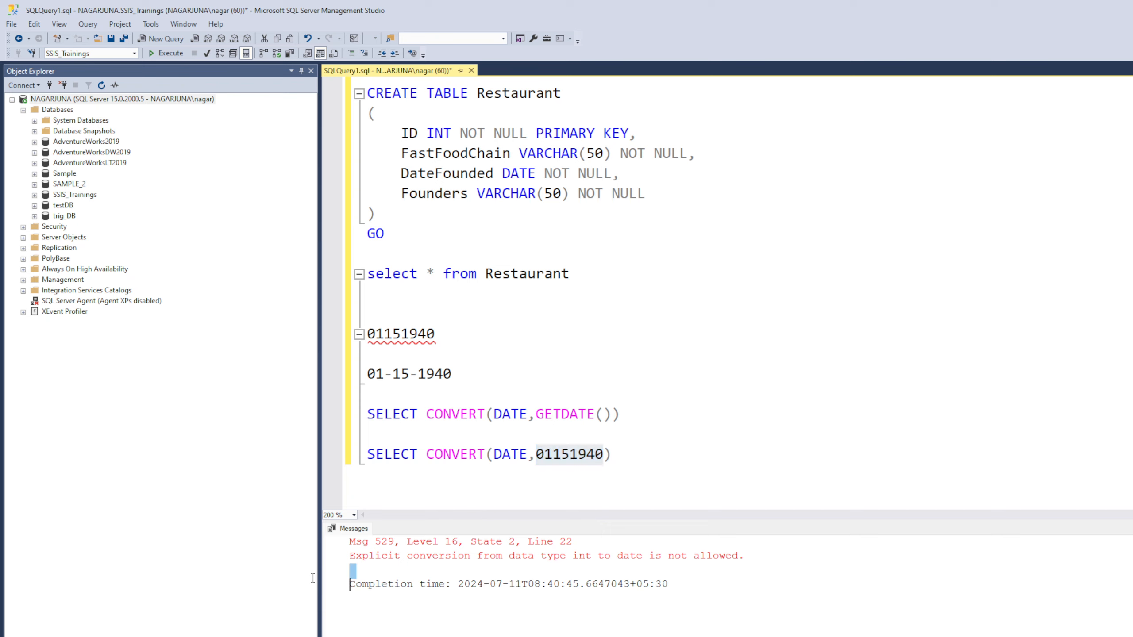
triple_click(351, 558)
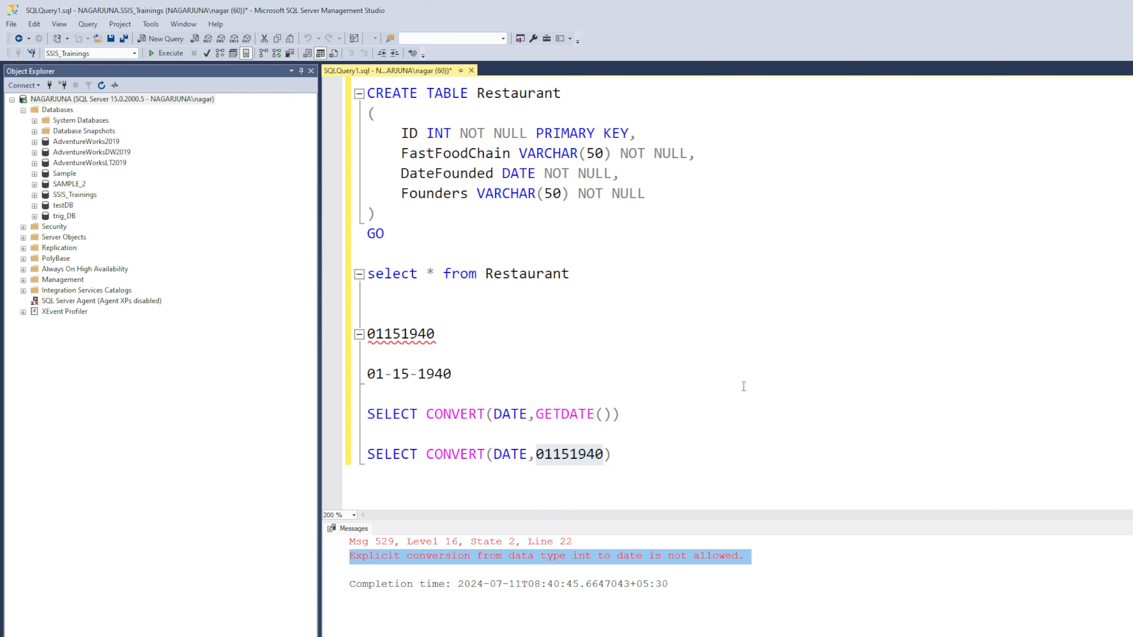
click(908, 456)
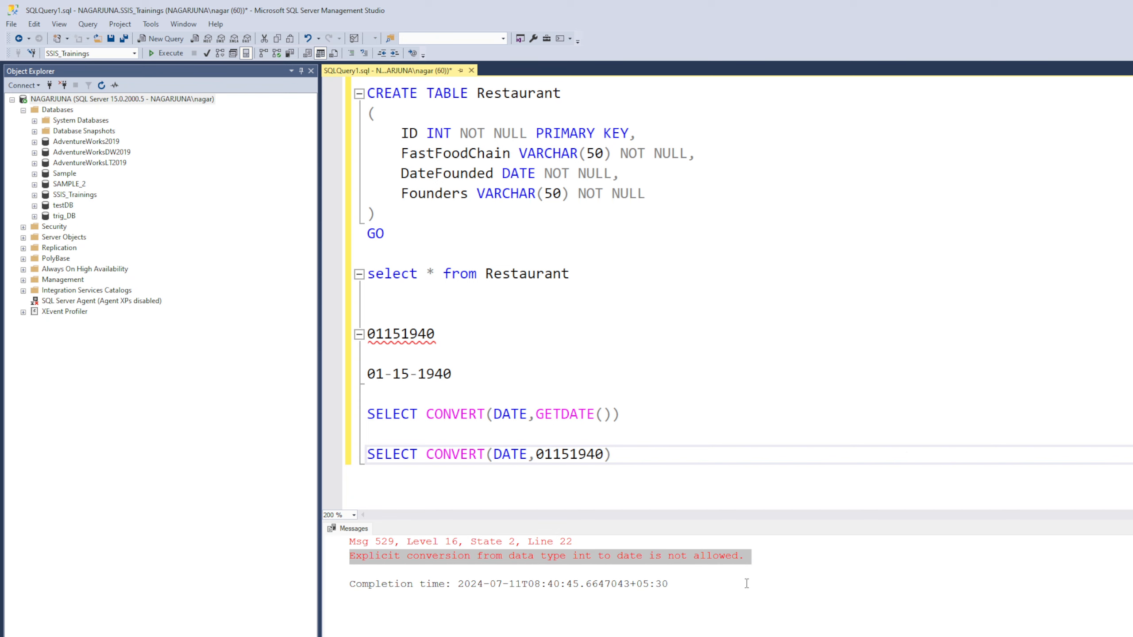
drag(683, 461, 259, 441)
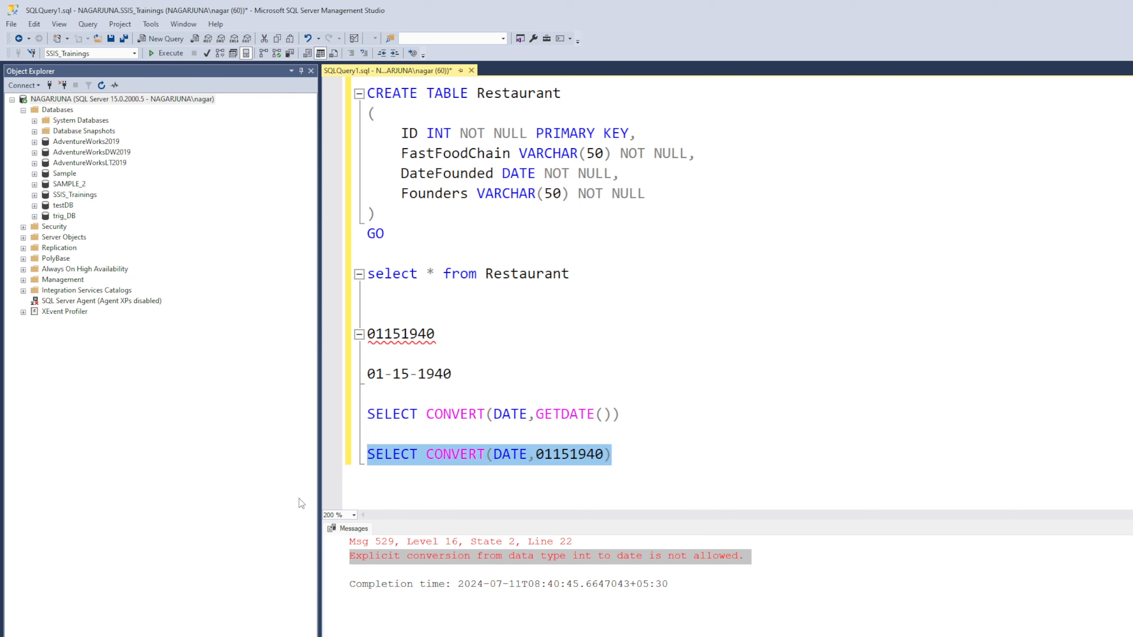
click(796, 582)
drag(823, 563, 320, 542)
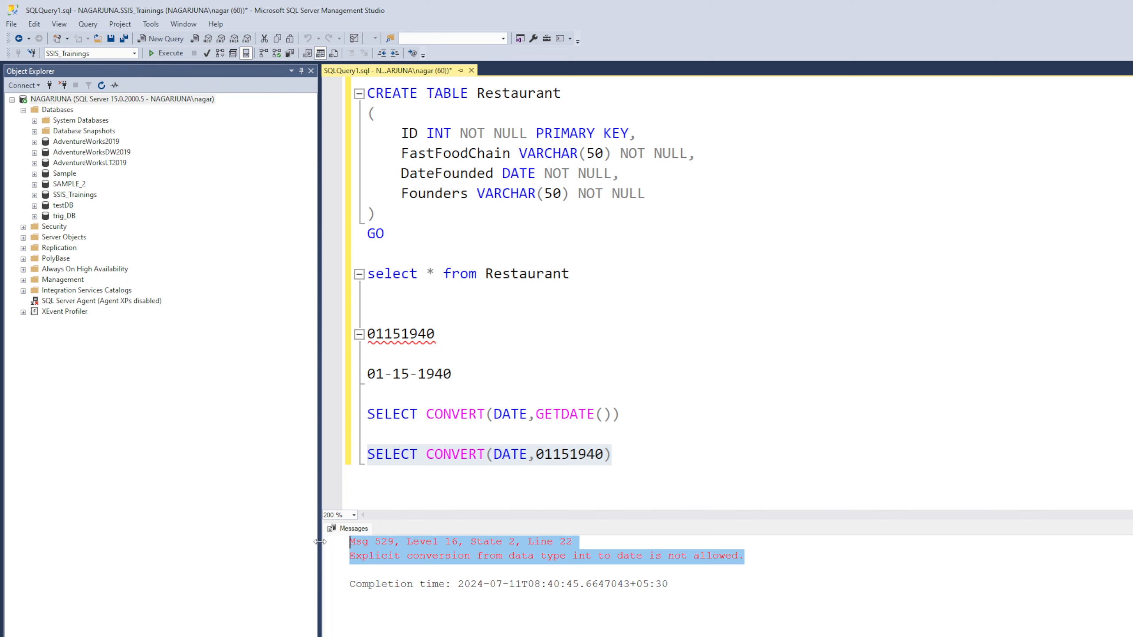
click(832, 460)
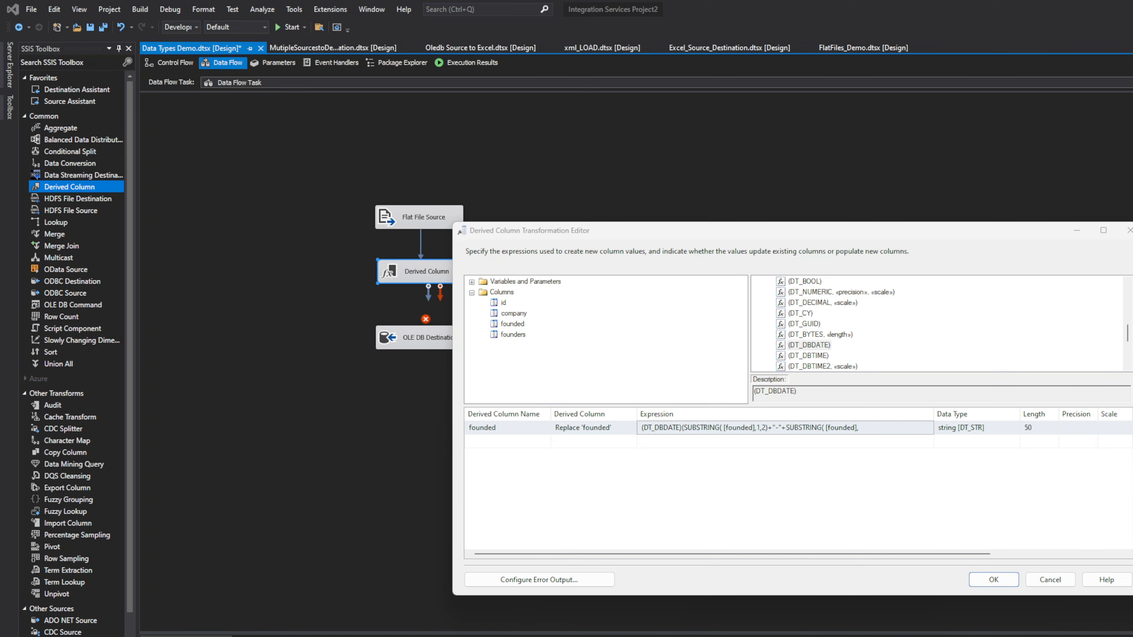
click(865, 429)
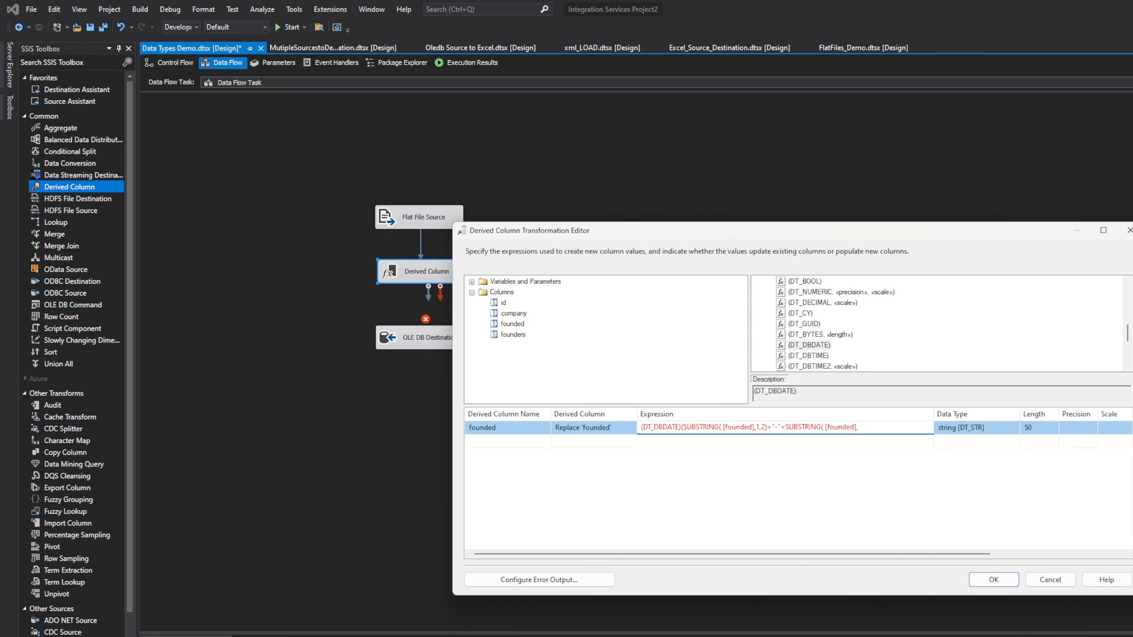
key(alt+Tab)
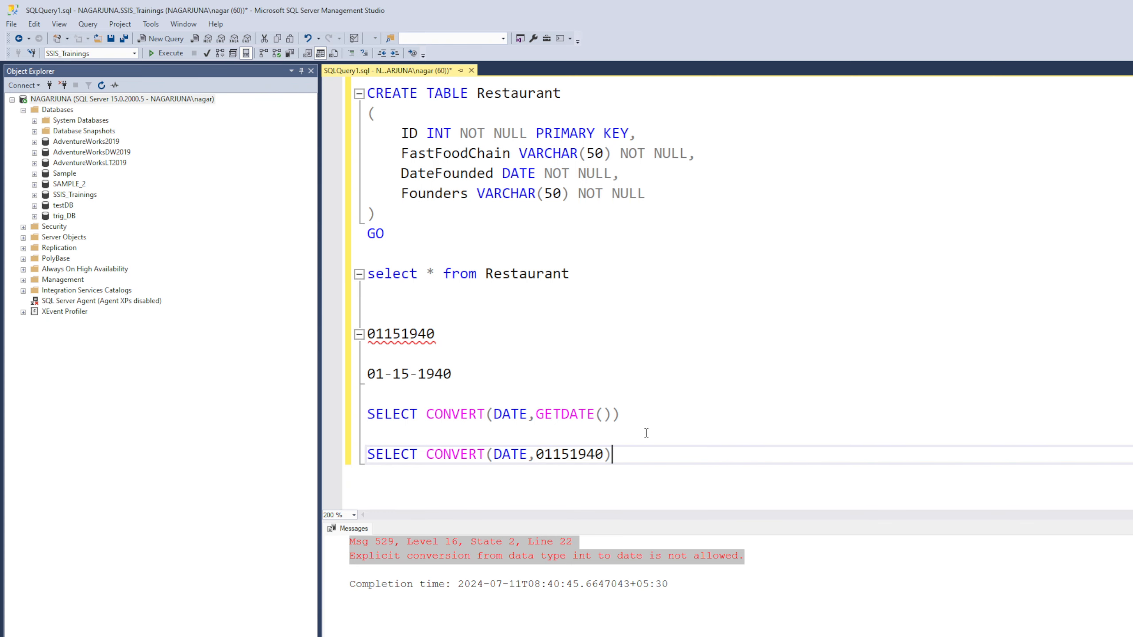
Step: Write and run SELECT SUBSTRING(01151940,1,2) with the value unquoted
key(Return)
key(Return)
text(SEELCT)
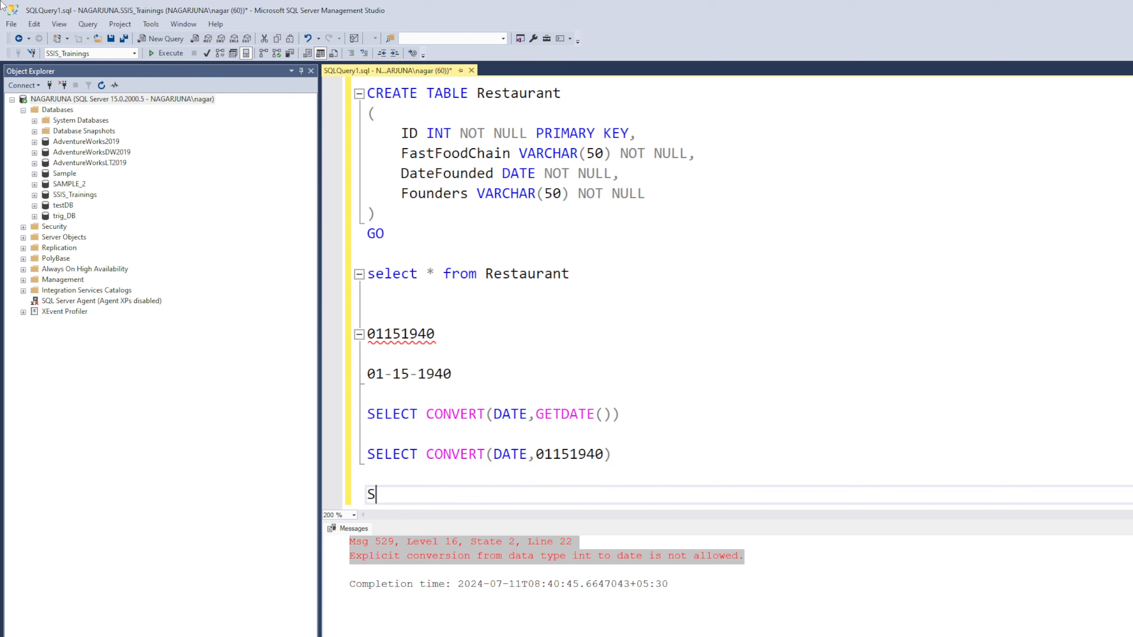
key(BackSpace)
key(BackSpace)
key(BackSpace)
key(BackSpace)
key(BackSpace)
text(LECT SUB)
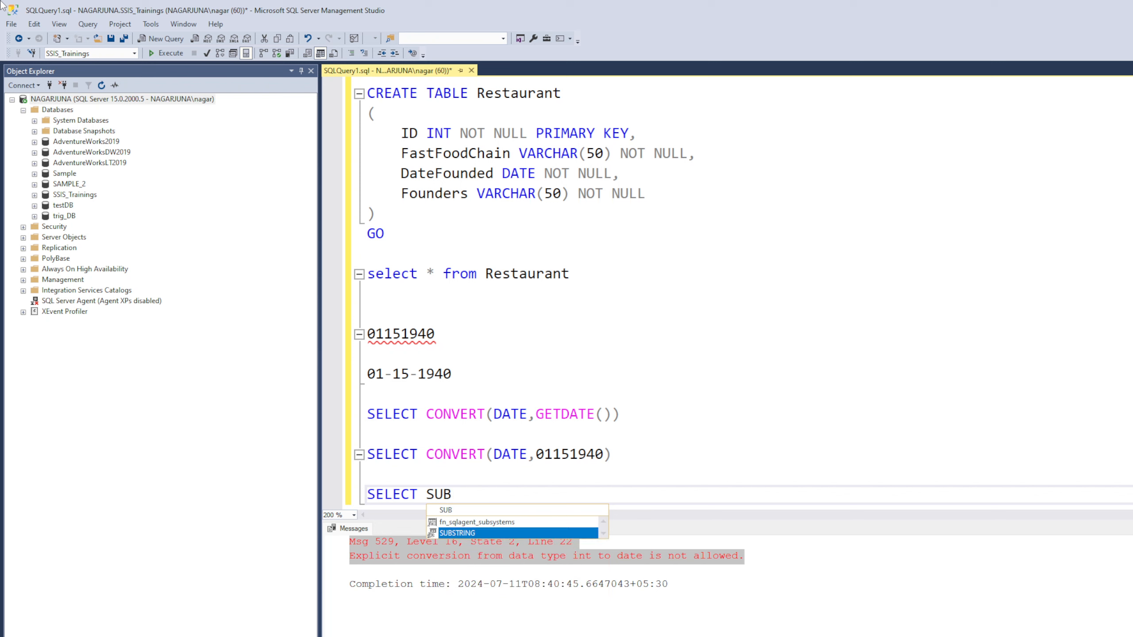
key(Tab)
text(()
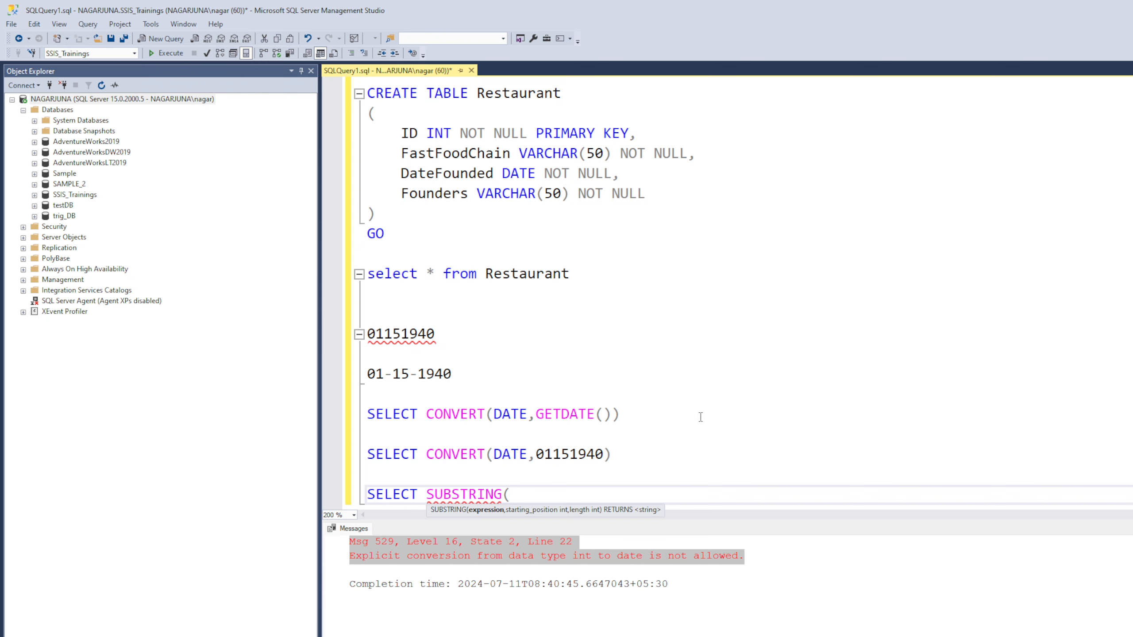
double_click(578, 453)
key(ctrl+c)
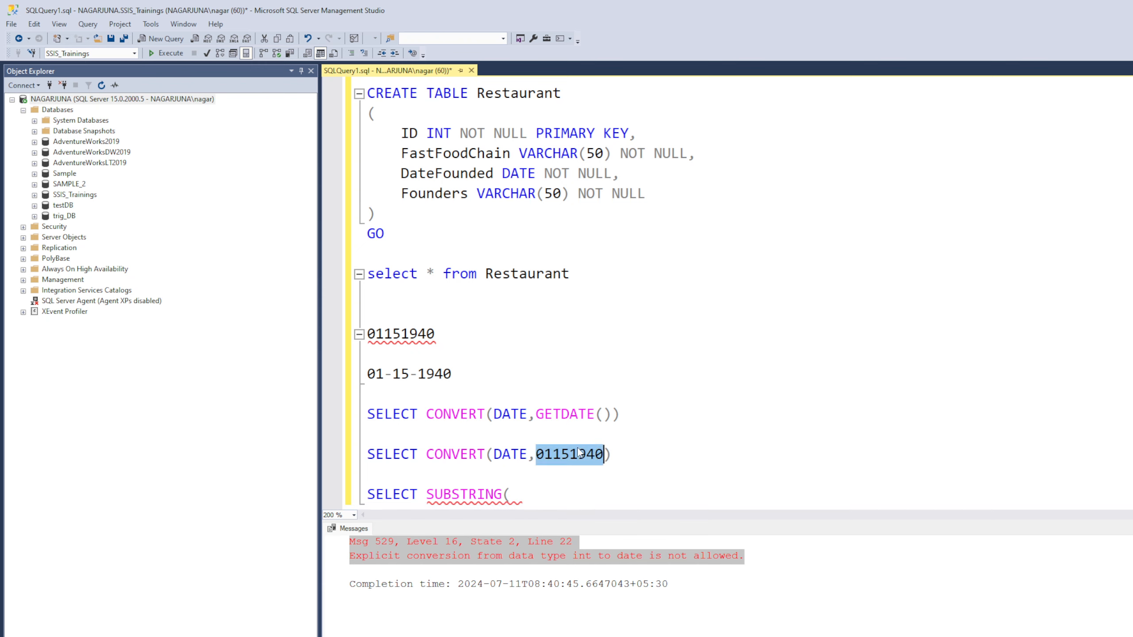
click(552, 499)
key(ctrl+v)
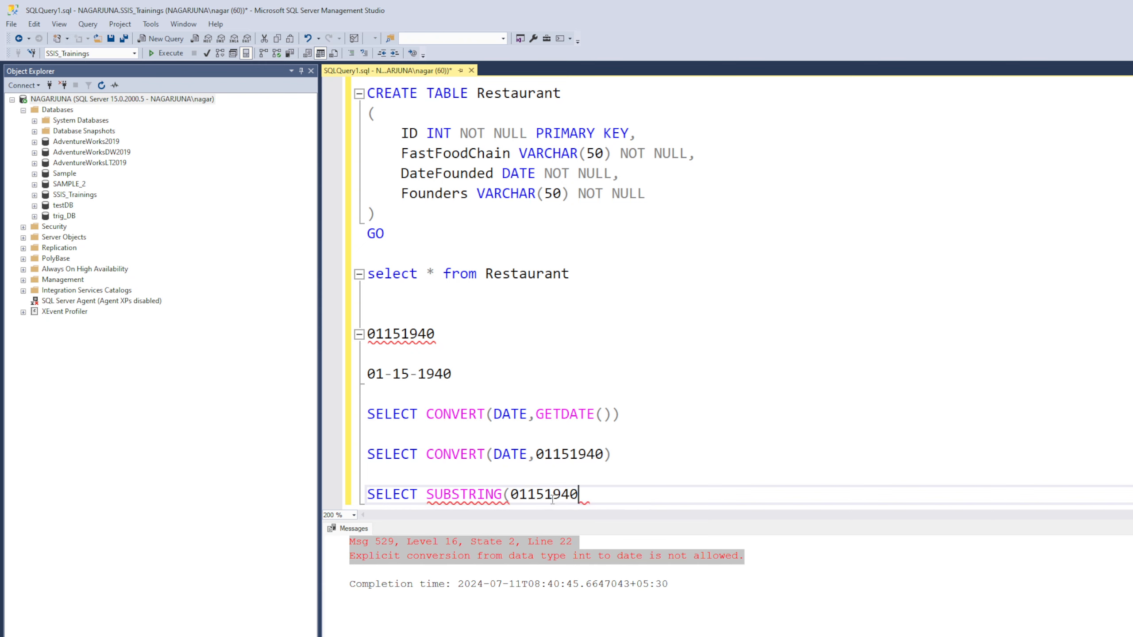
text(,1,2))
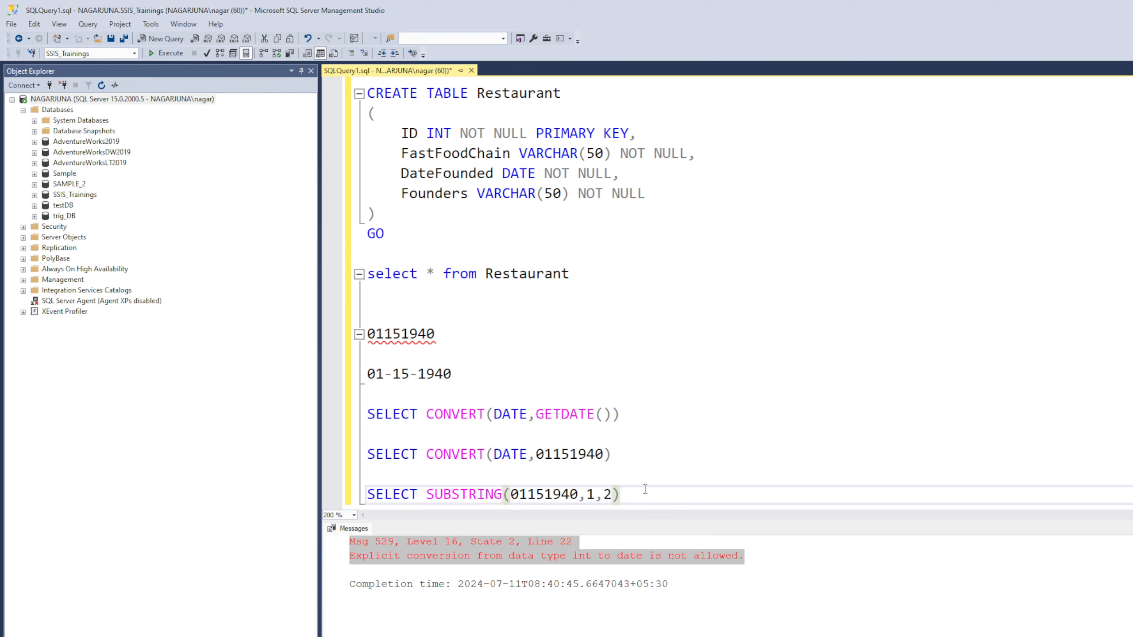
drag(644, 493, 366, 494)
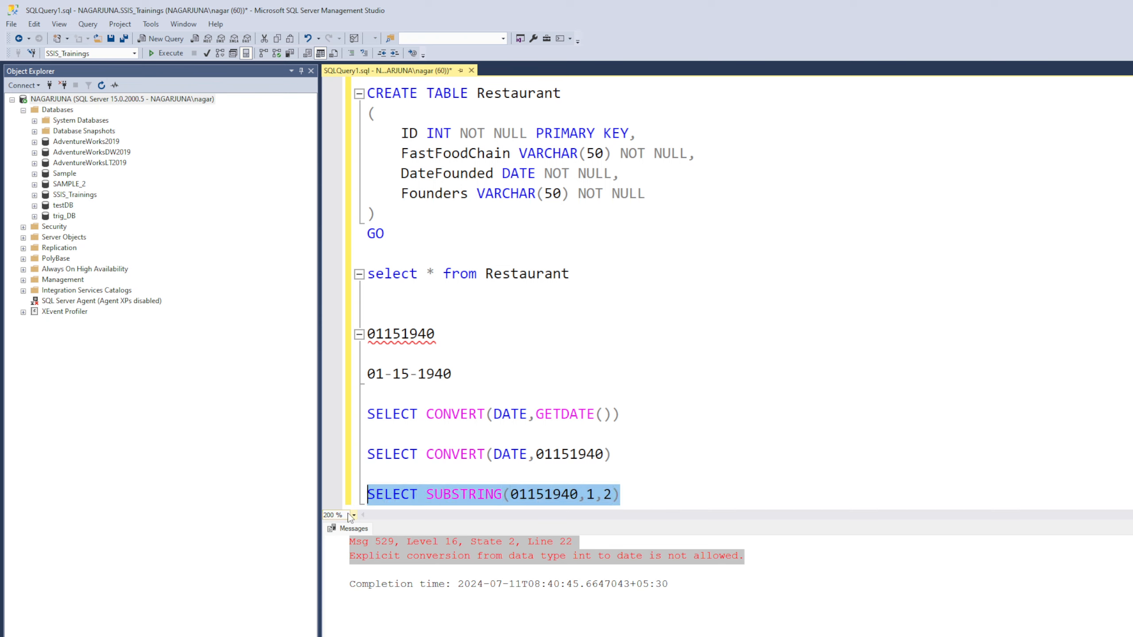
click(165, 53)
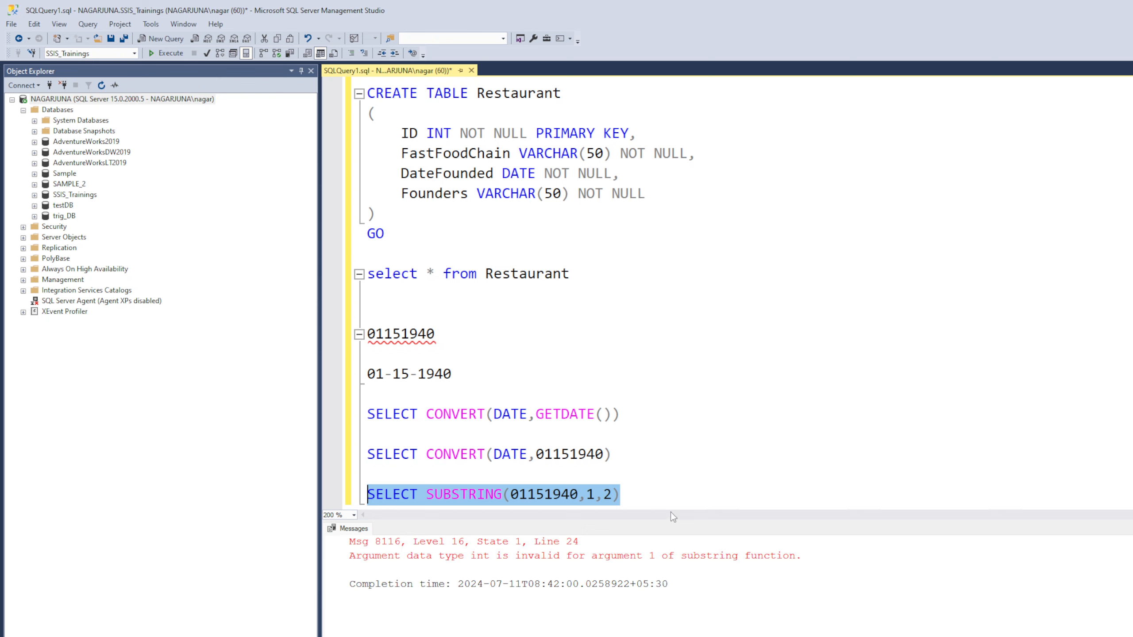
Step: Quote the value as '01151940' and rerun the query, returning 01
click(508, 503)
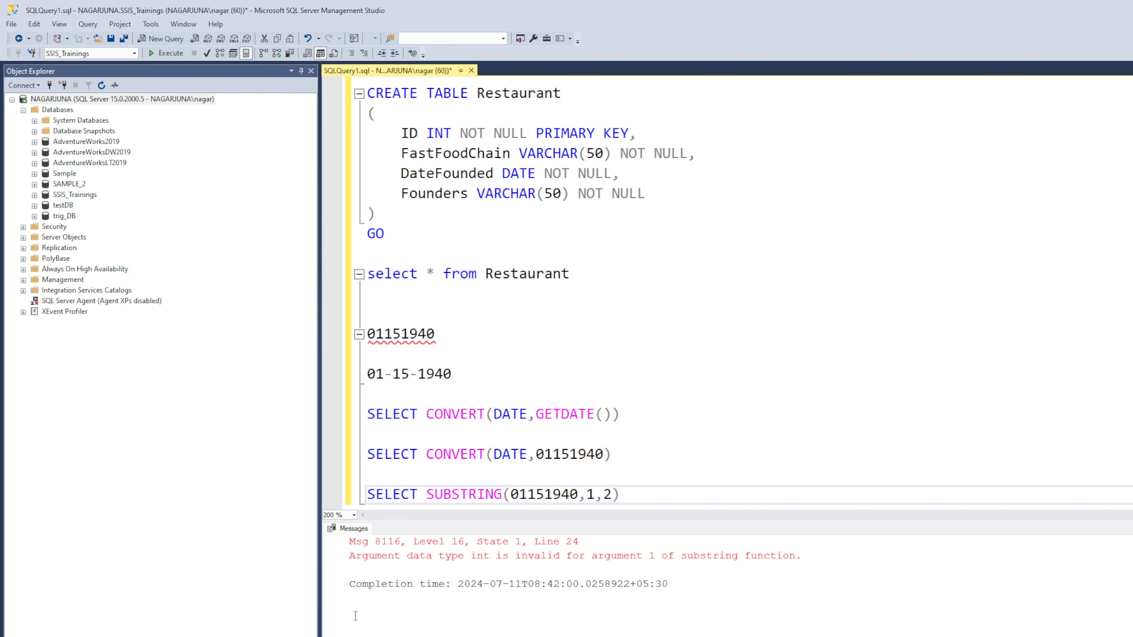
text(')
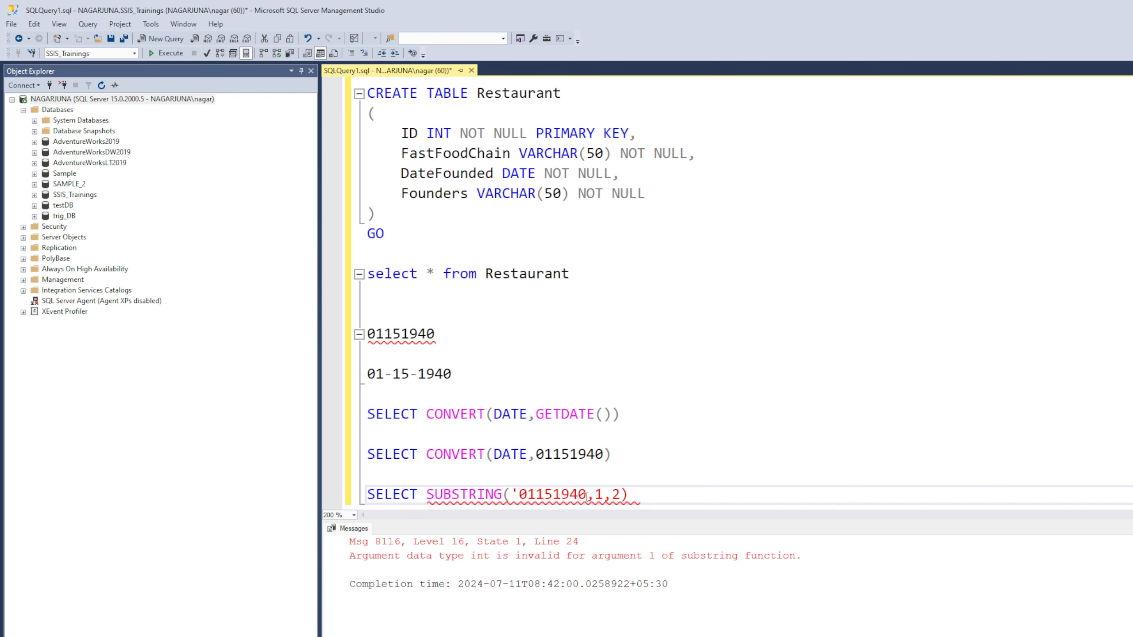
click(586, 494)
text(')
click(668, 495)
drag(668, 495, 367, 496)
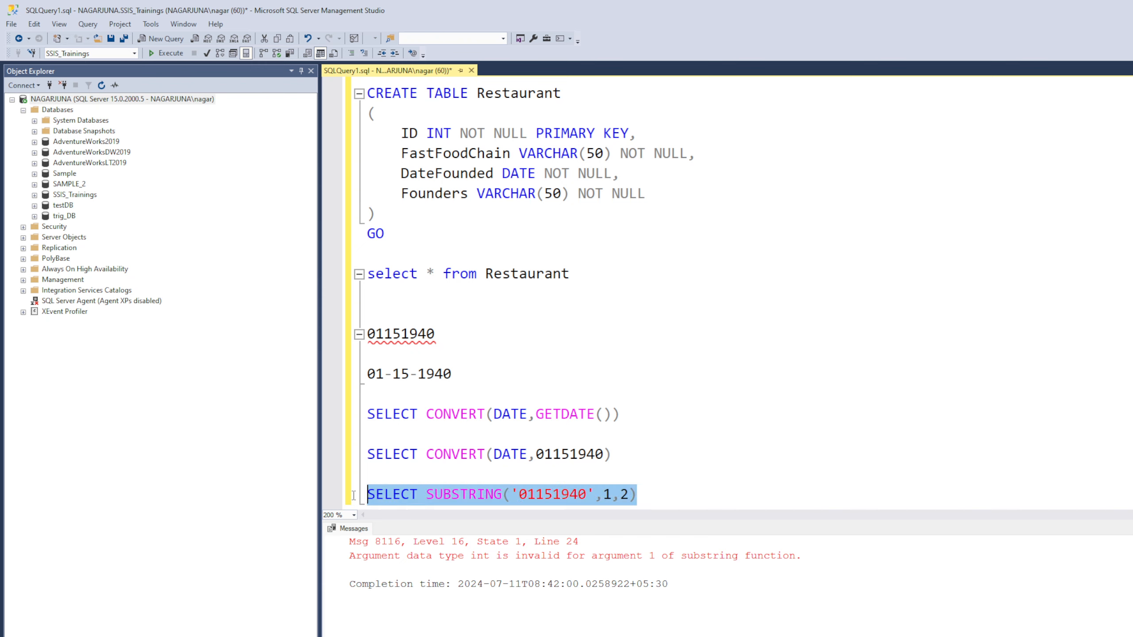
click(166, 53)
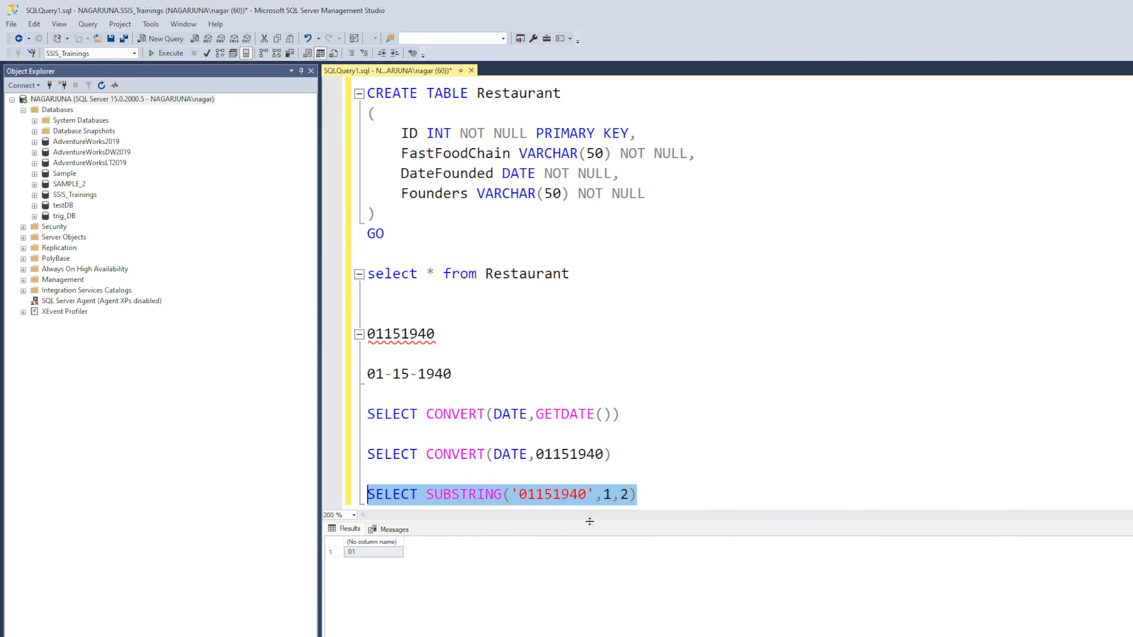
drag(589, 521, 590, 600)
drag(675, 495, 348, 513)
key(ctrl+c)
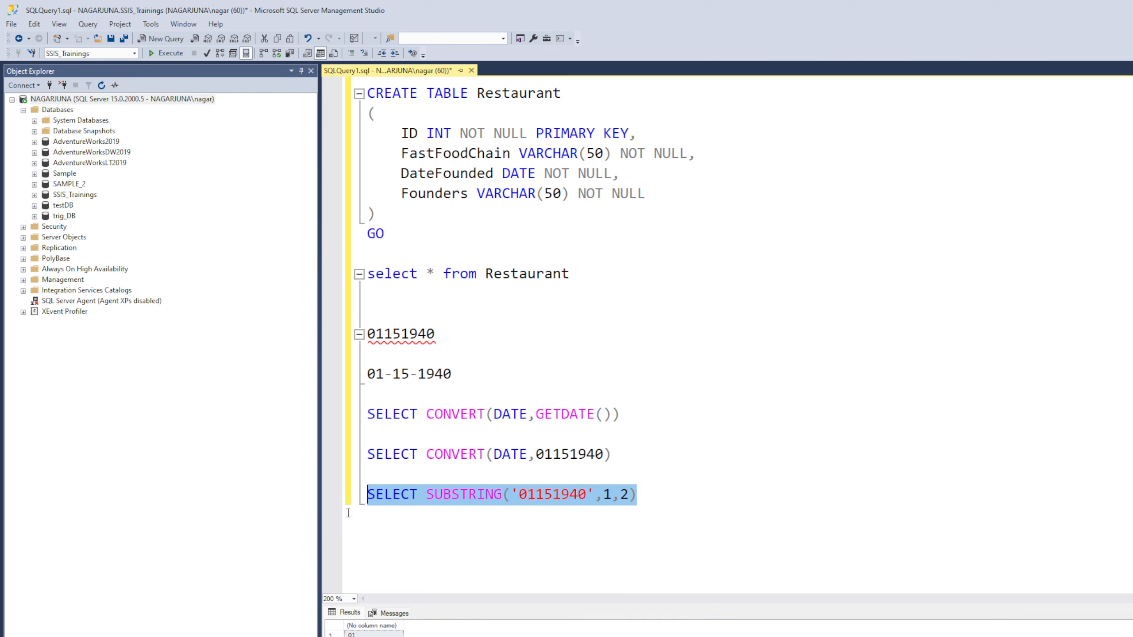
click(730, 500)
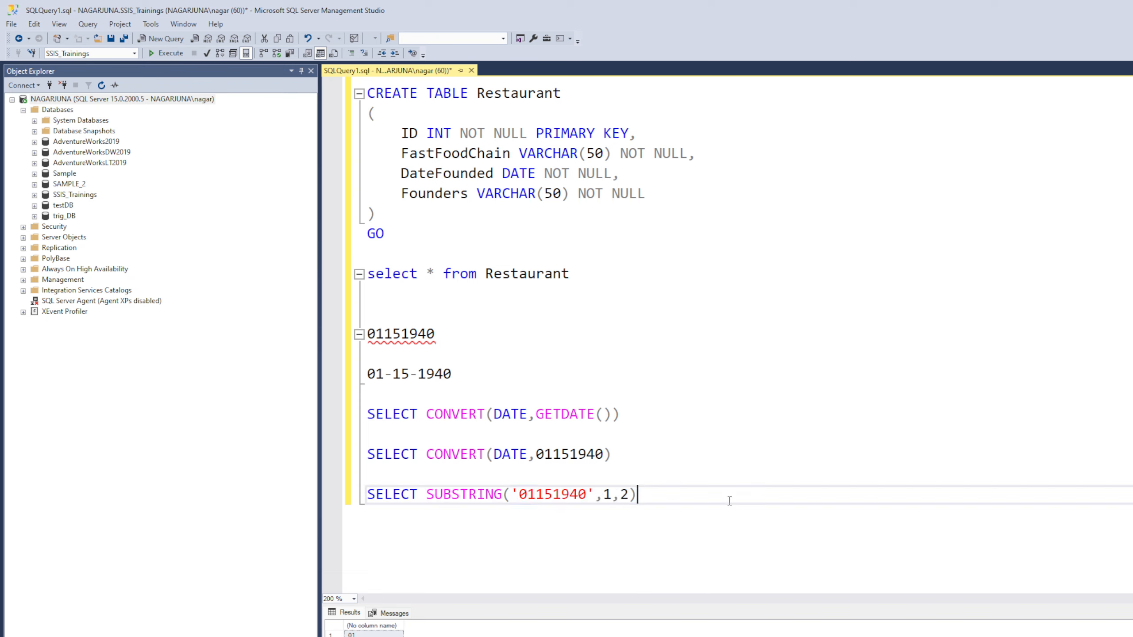
Step: Add SELECT SUBSTRING('01151940',3,2) and run both SUBSTRING queries
key(Return)
key(ctrl+v)
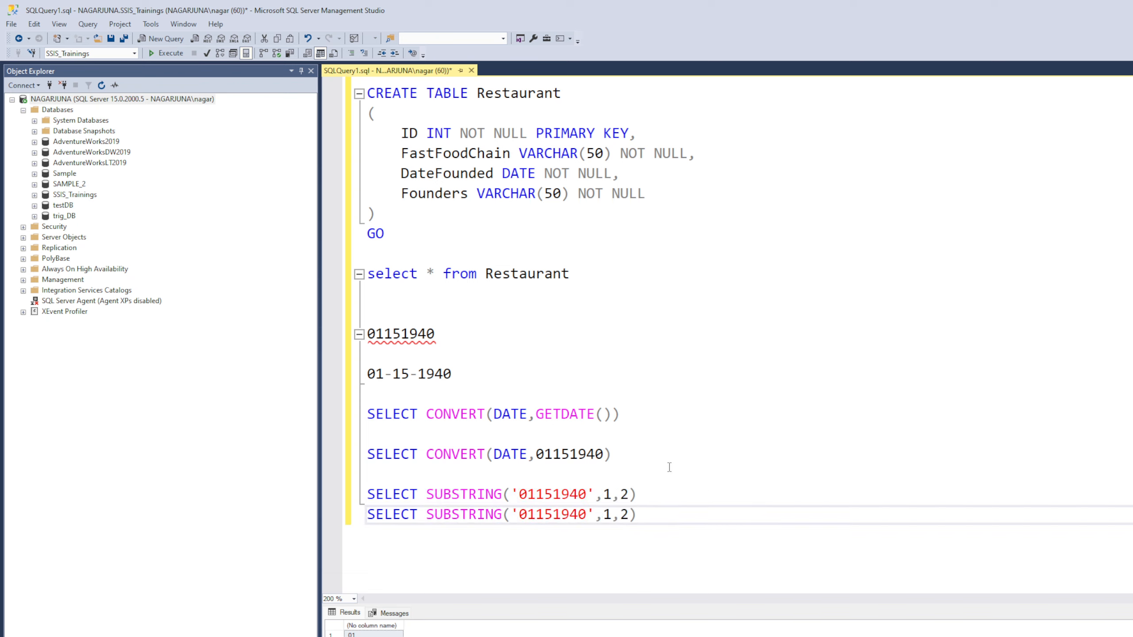
double_click(607, 514)
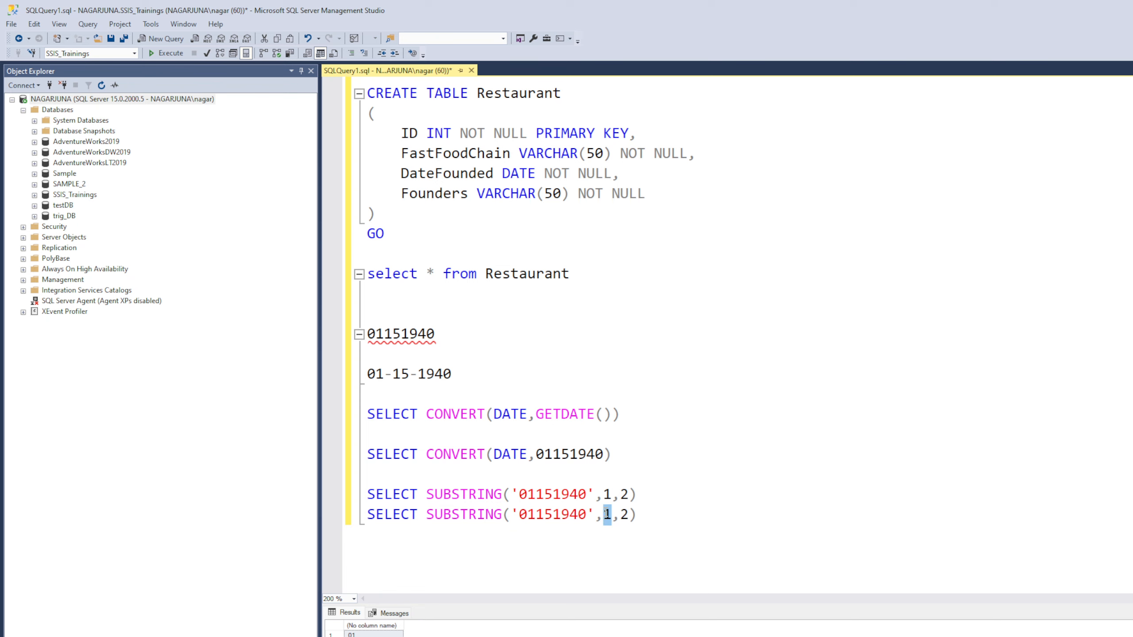
text(3)
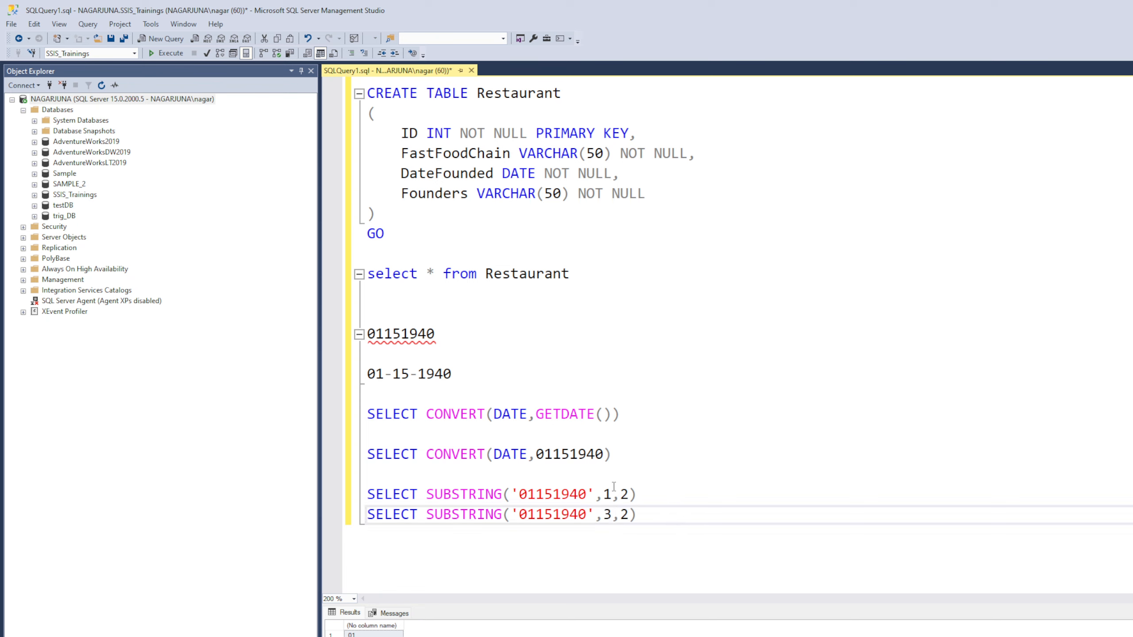
click(607, 494)
double_click(607, 494)
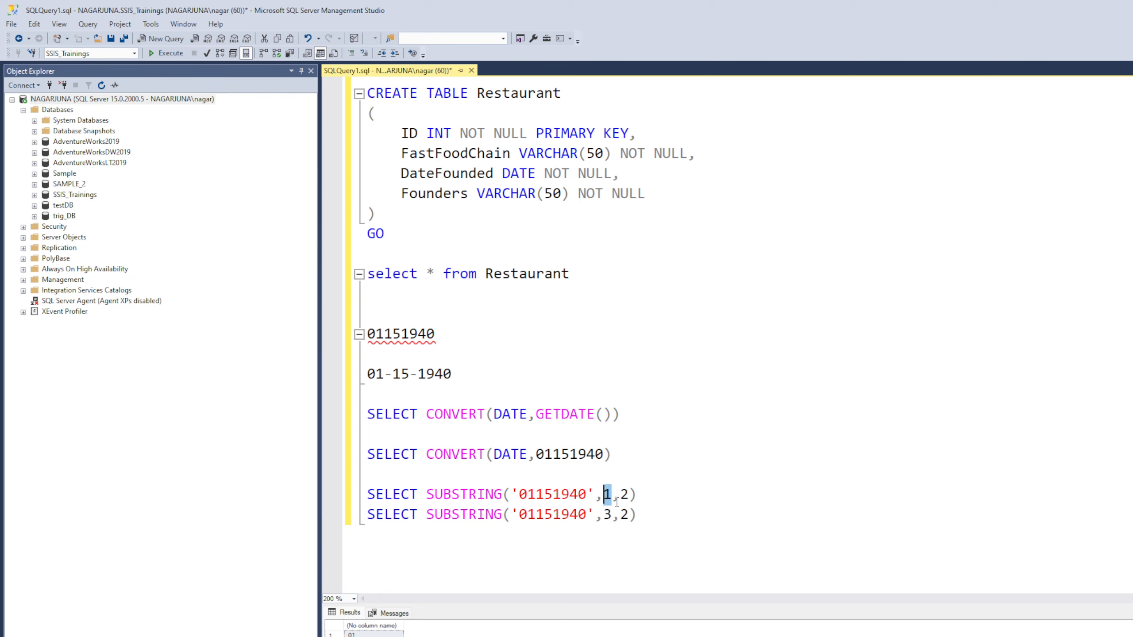
double_click(624, 494)
drag(637, 516, 354, 492)
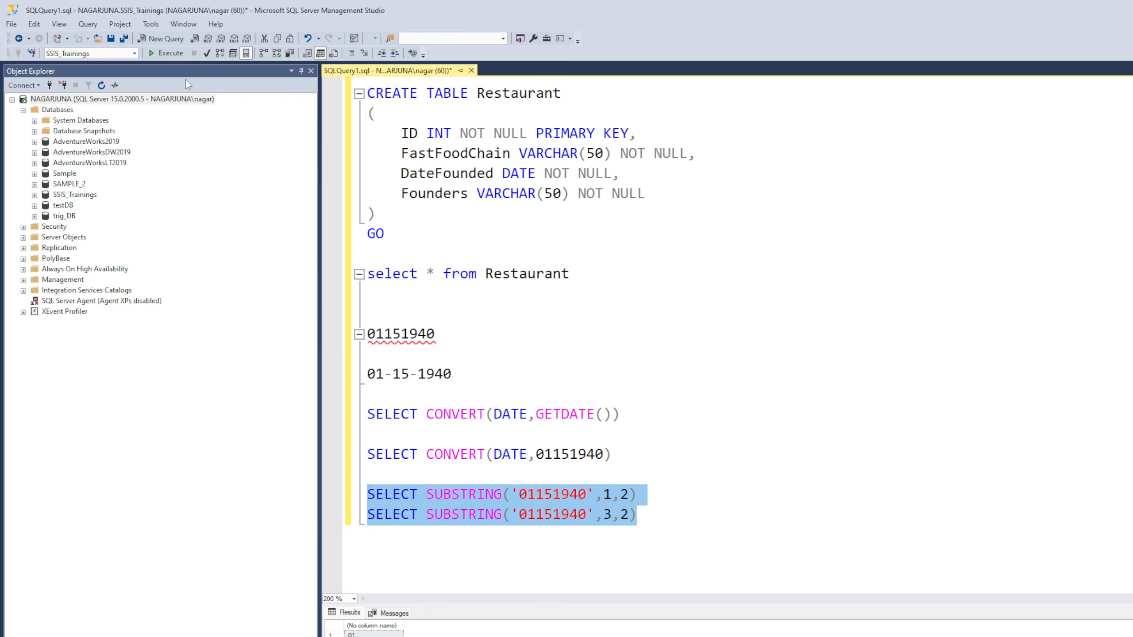
click(171, 54)
Step: Complete the second SUBSTRING( [founded],3,2) in the founded expression and add another "-" separator
key(alt+Tab)
click(873, 428)
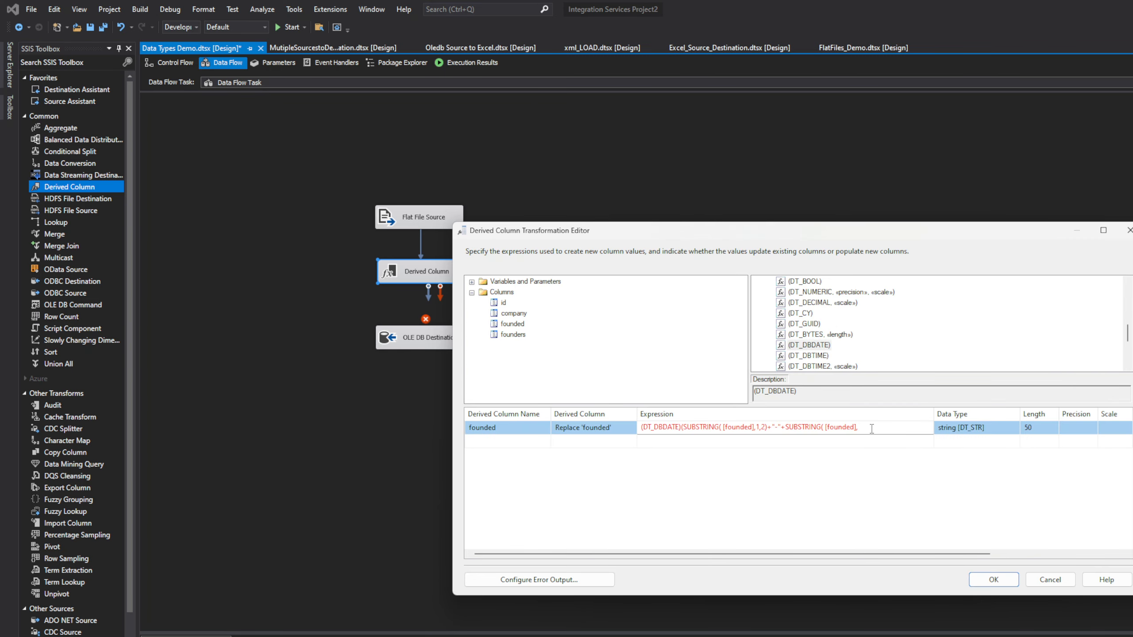
text(2)+"-)
text(+)
text("-)
text(+"-"+)
Step: Append a third piece, SUBSTRING( [founded],5,4), to the founded expression
drag(787, 427, 870, 428)
key(ctrl+c)
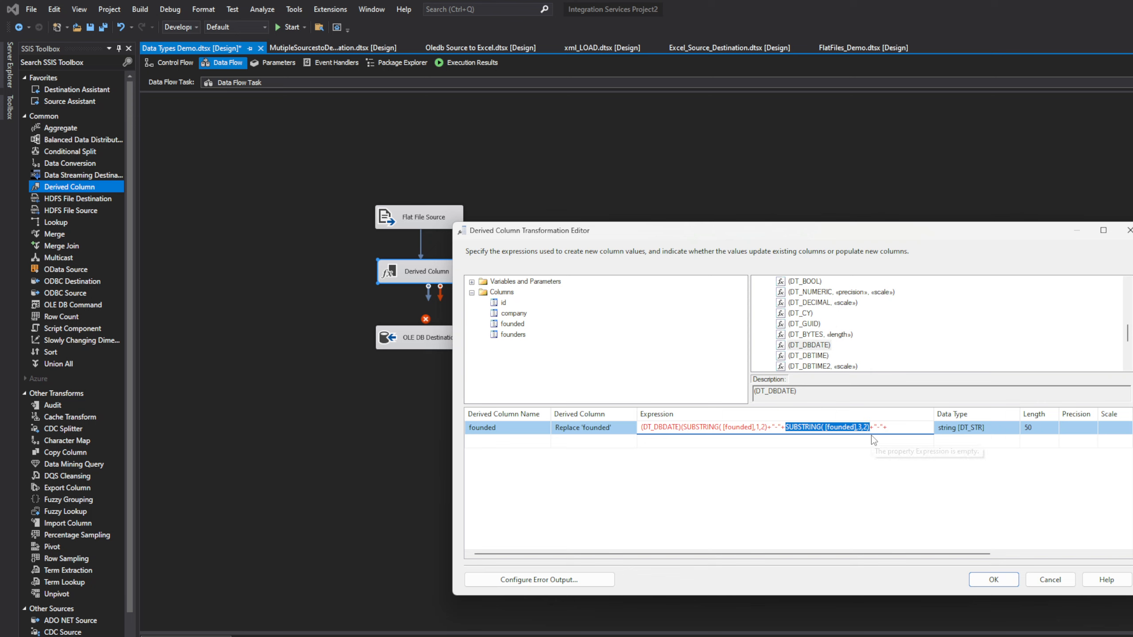
click(900, 426)
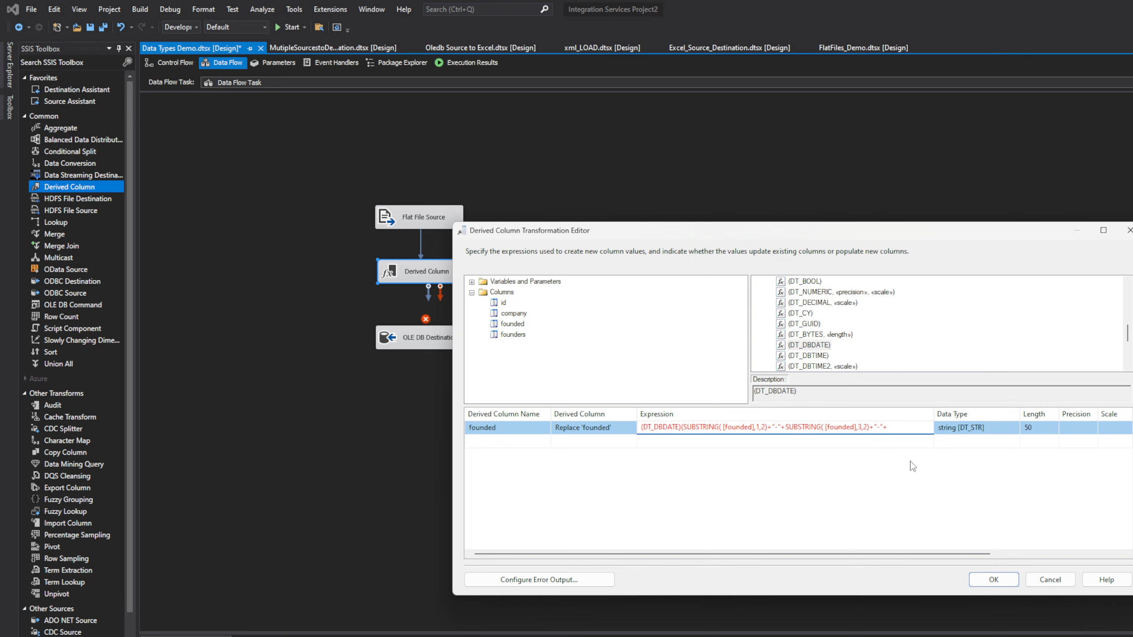
key(ctrl+v)
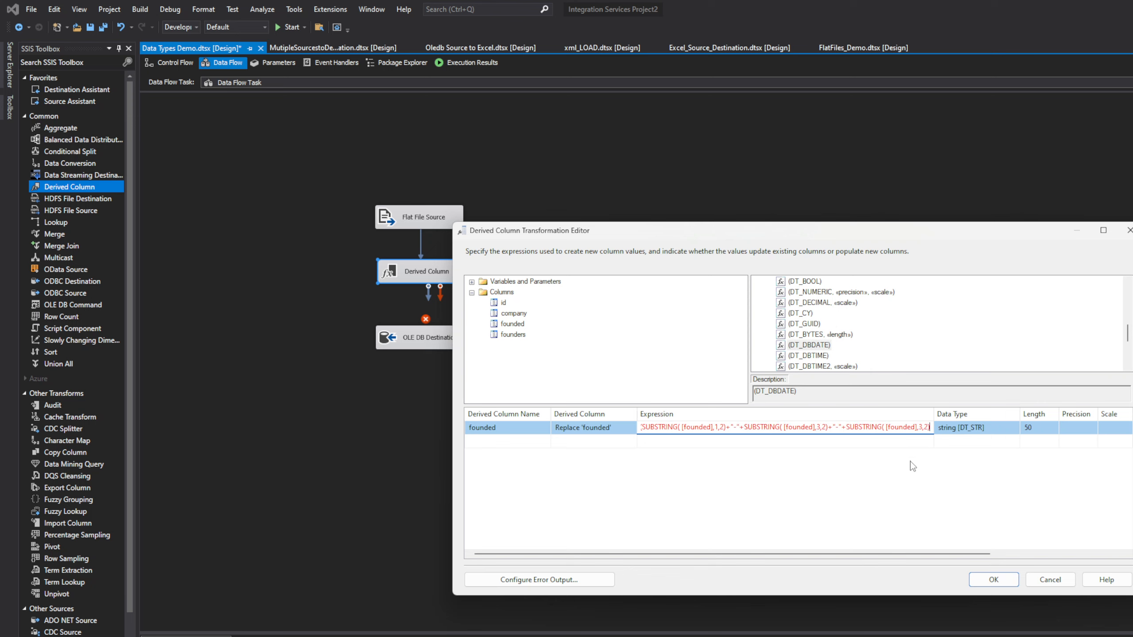
click(923, 427)
key(BackSpace)
text(5)
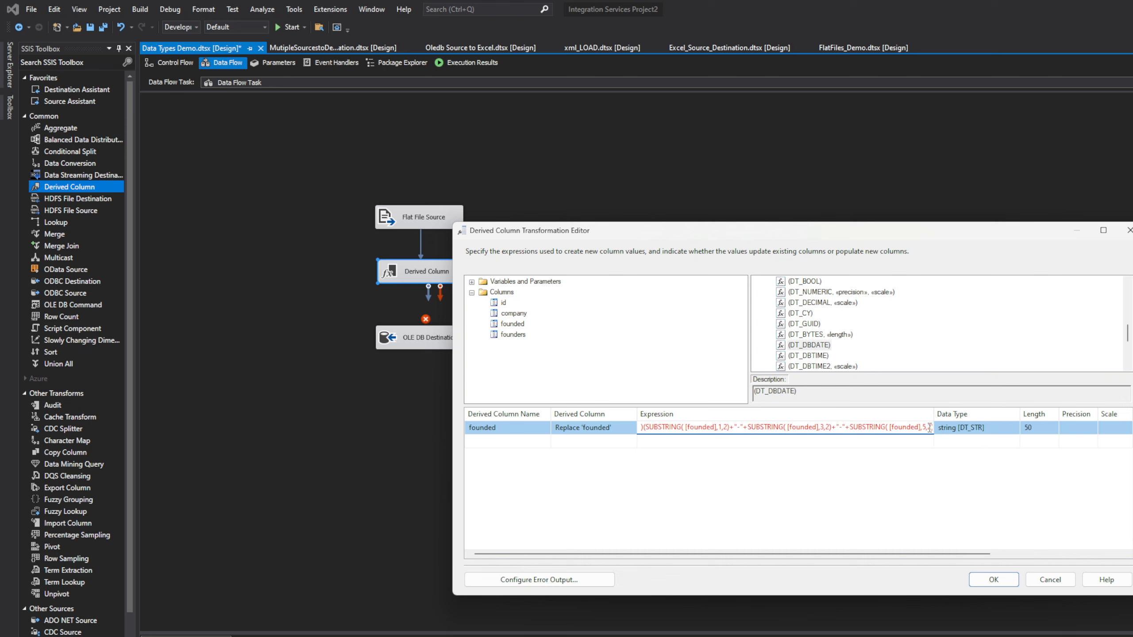
key(End)
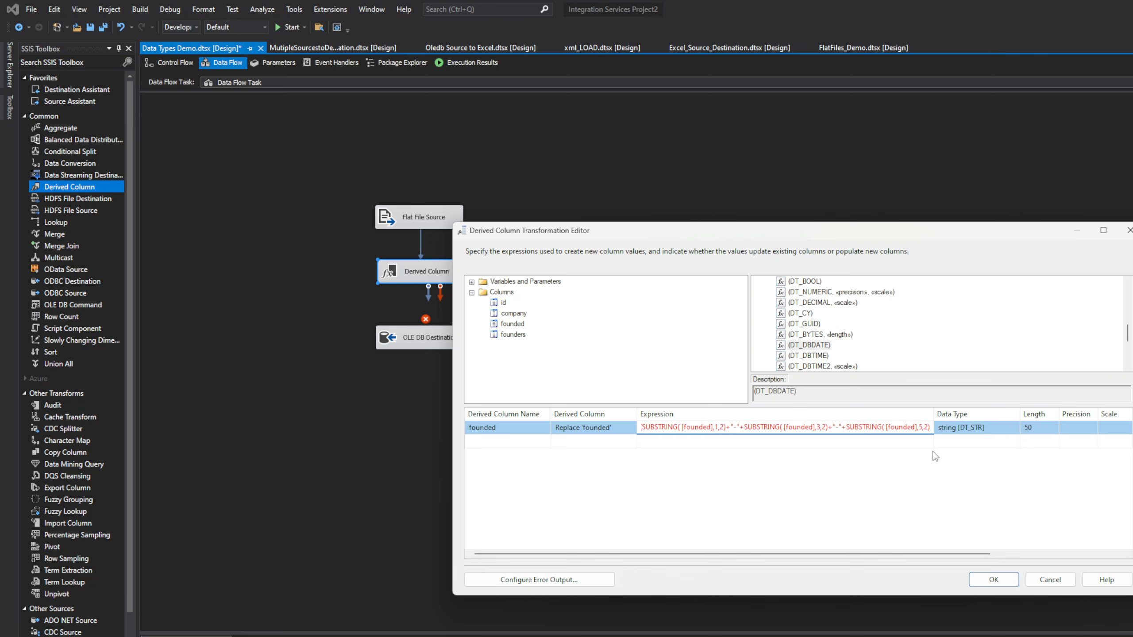
key(BackSpace)
text(4)
drag(898, 553, 942, 554)
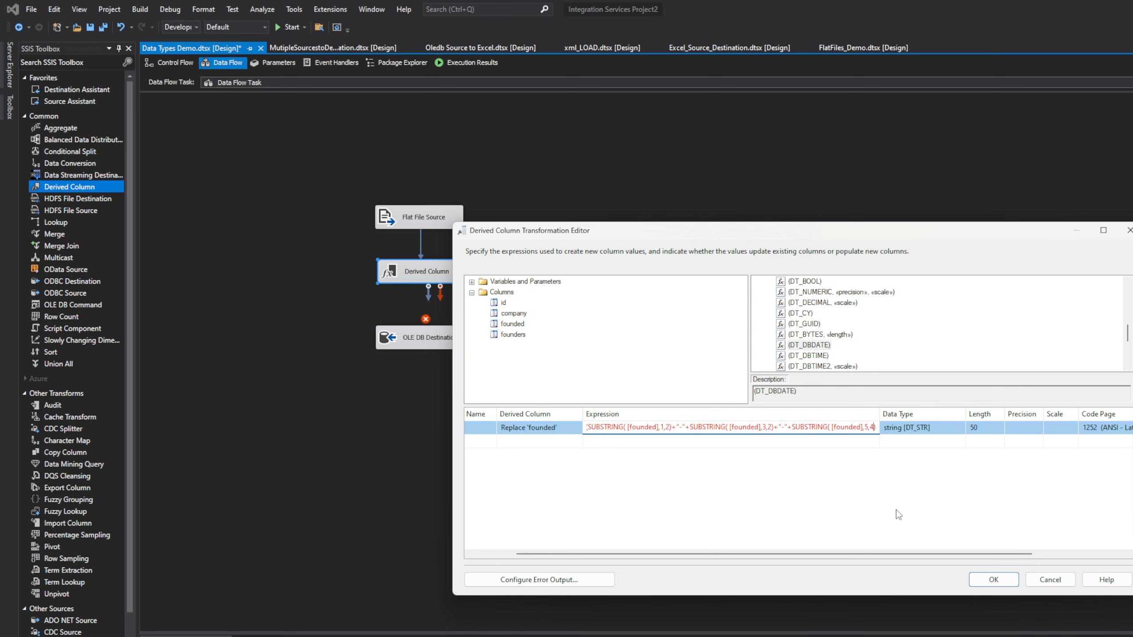
drag(838, 554, 731, 553)
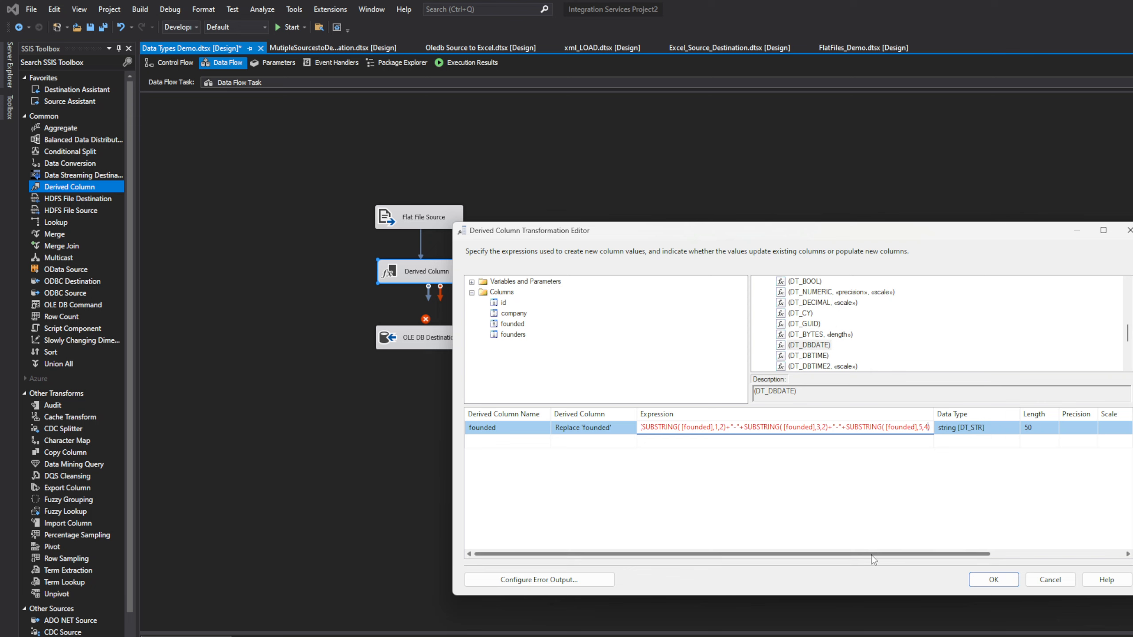
drag(659, 427, 618, 427)
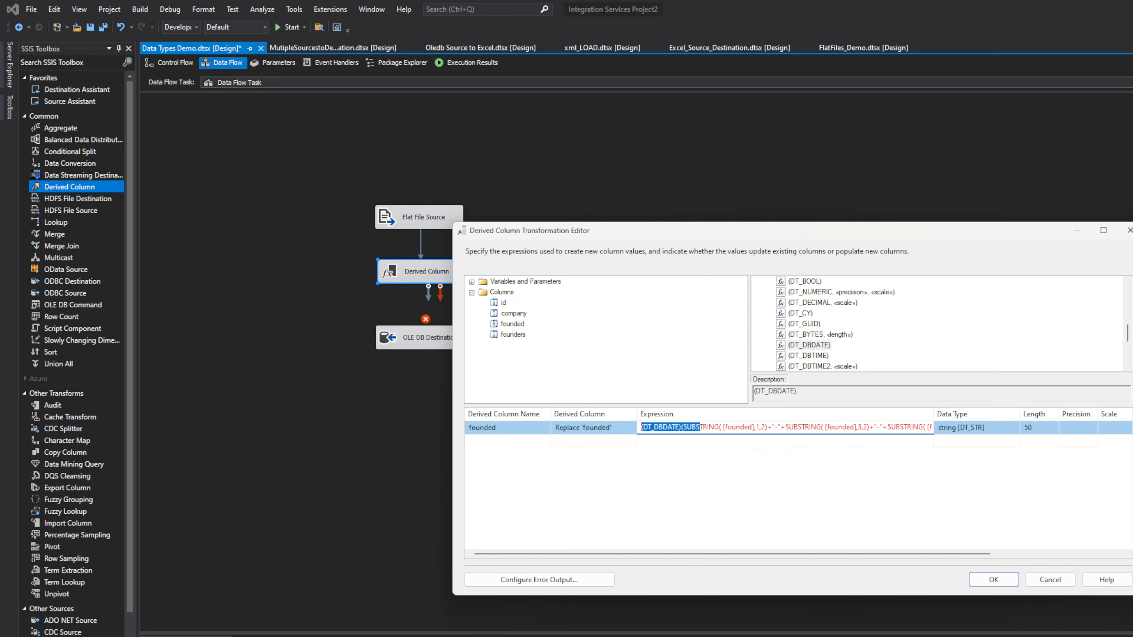
Step: Return to the Derived Column editor and widen the Expression column
key(alt+Tab)
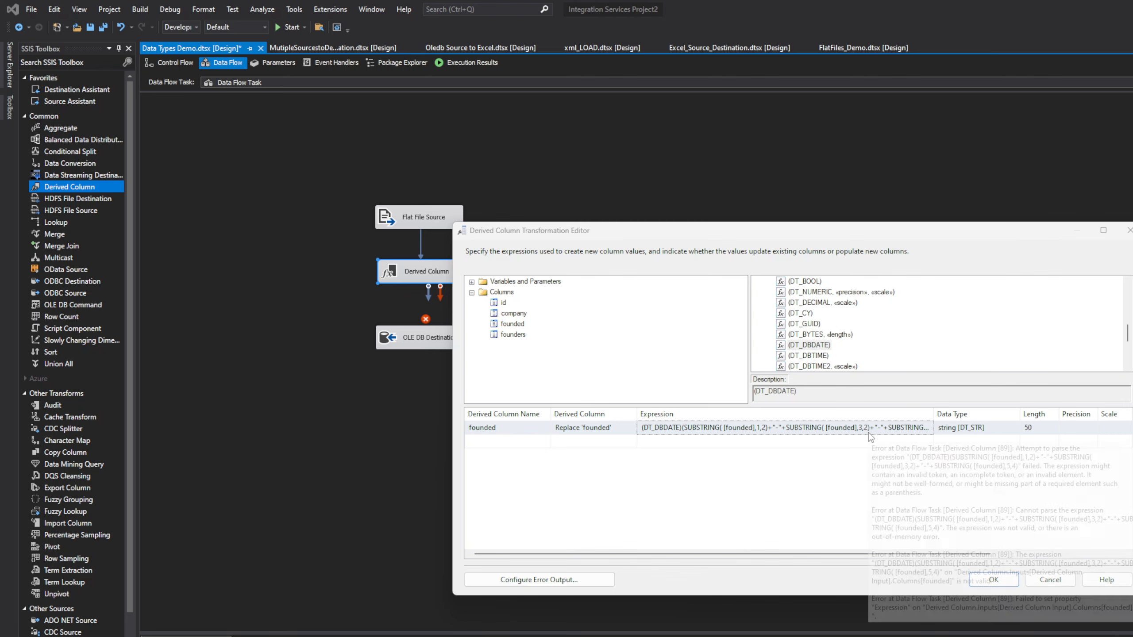
click(911, 487)
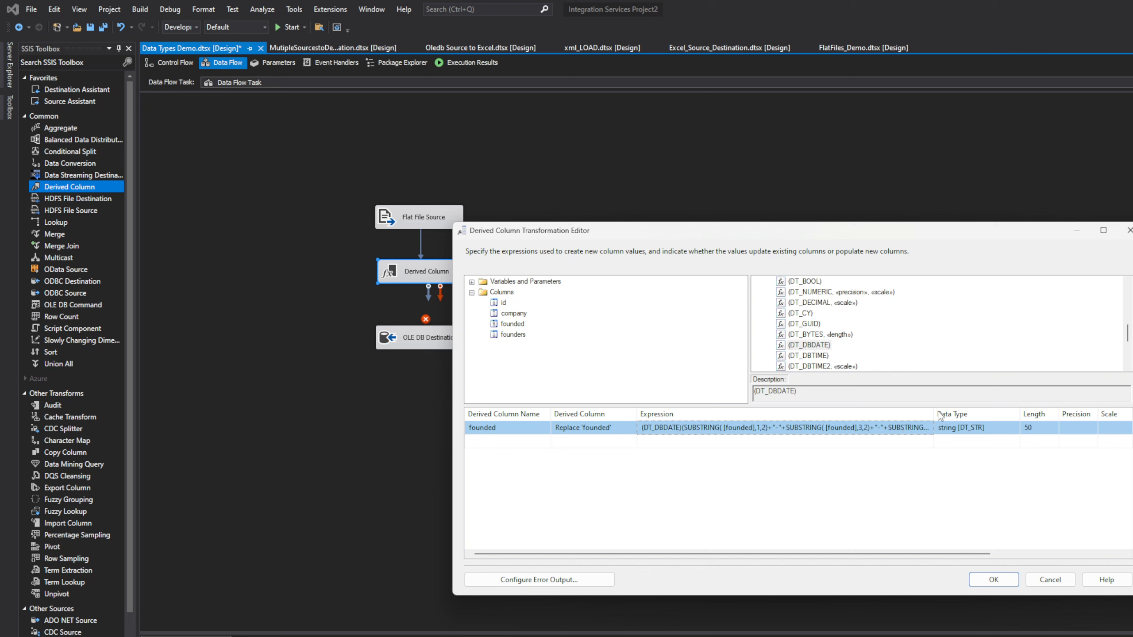
mouse_move(934, 414)
mouse_down()
mouse_move(957, 414)
mouse_move(929, 413)
mouse_up()
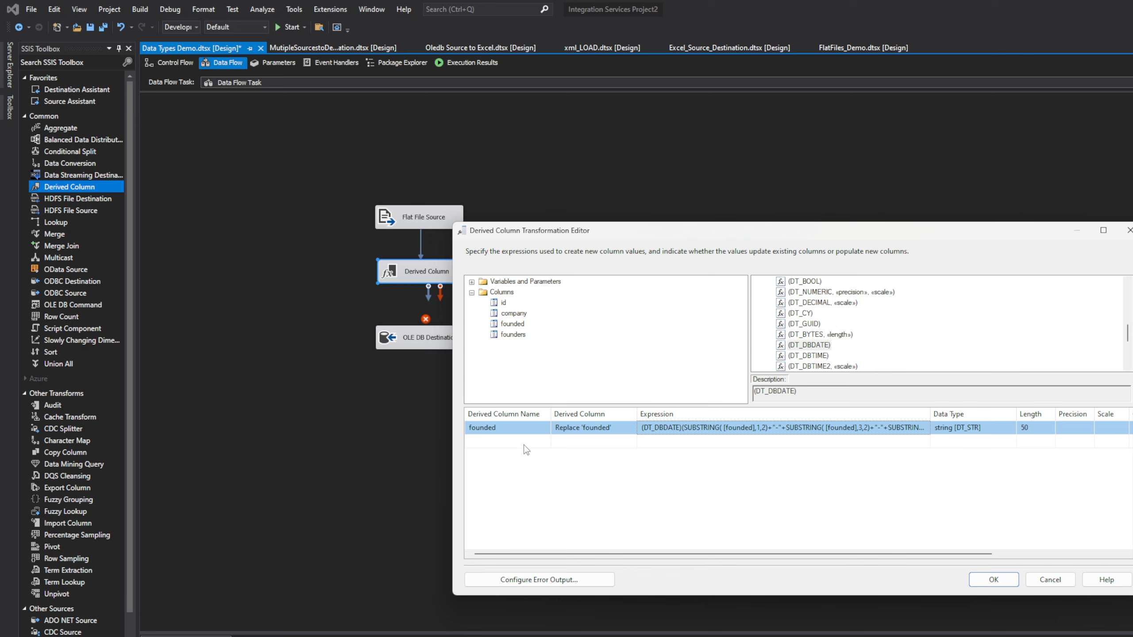
Step: Rename the derived column from founded to FoundedDT and apply the change
click(515, 432)
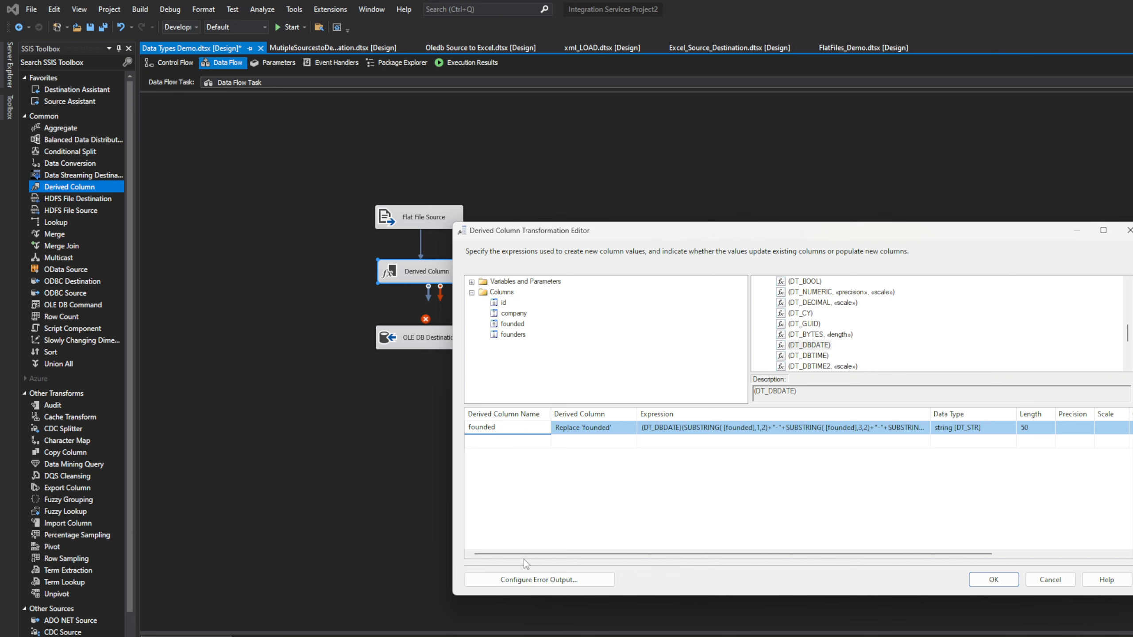
text(dT)
click(469, 427)
key(Caps_Lock)
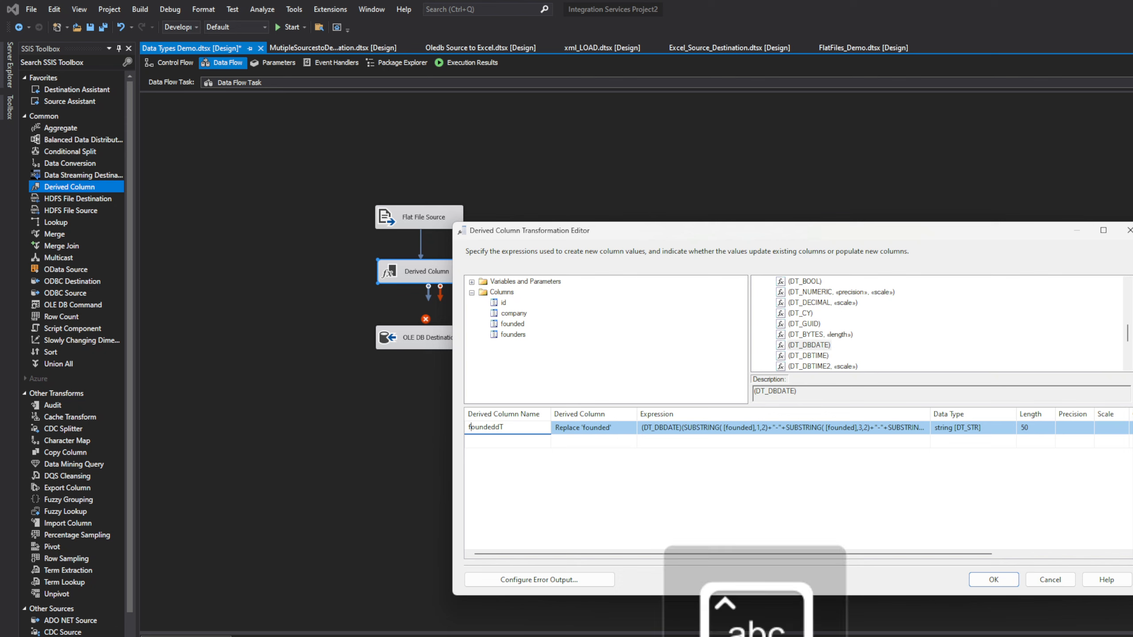
key(BackSpace)
text(F)
key(BackSpace)
key(BackSpace)
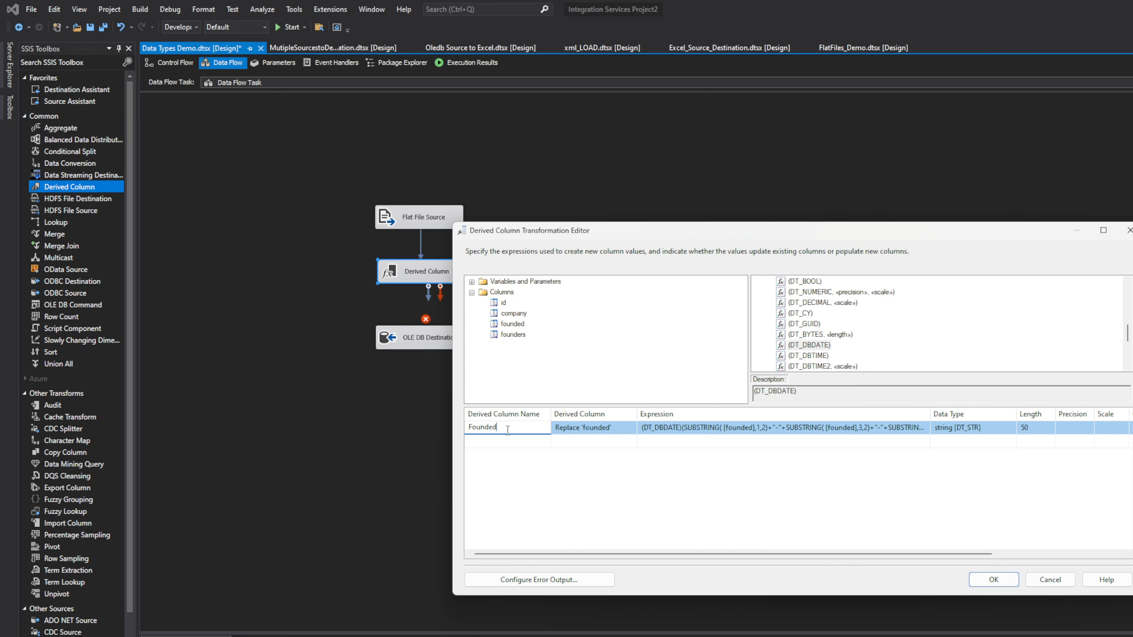
text(DDT)
click(502, 428)
click(987, 580)
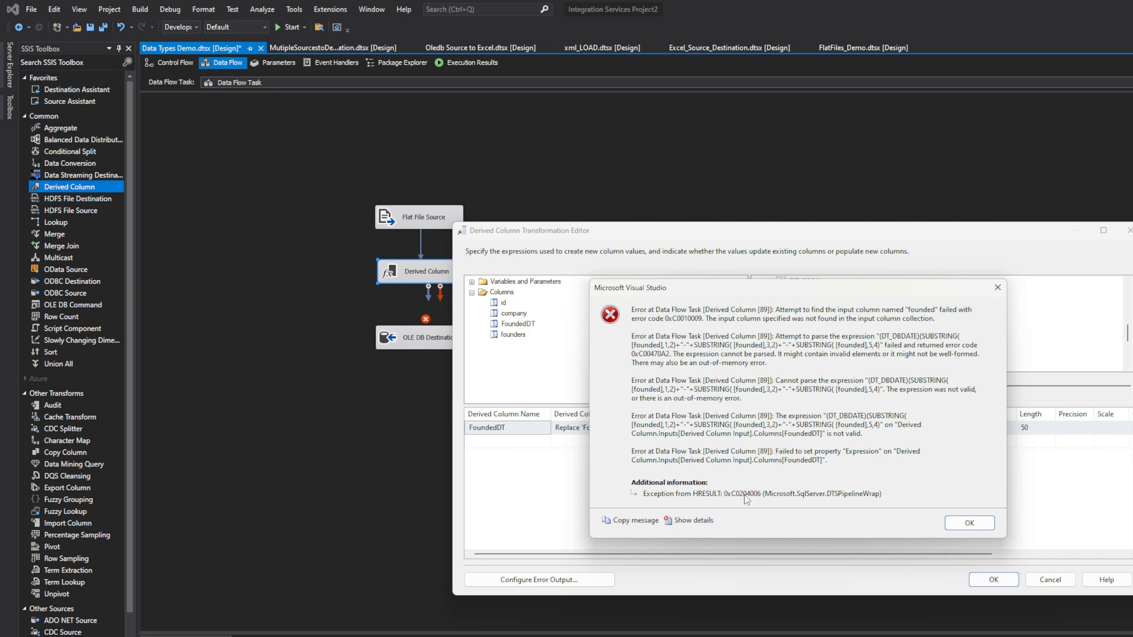
Step: Dismiss the expression error and set the Derived Column option to <add as new column>
click(959, 527)
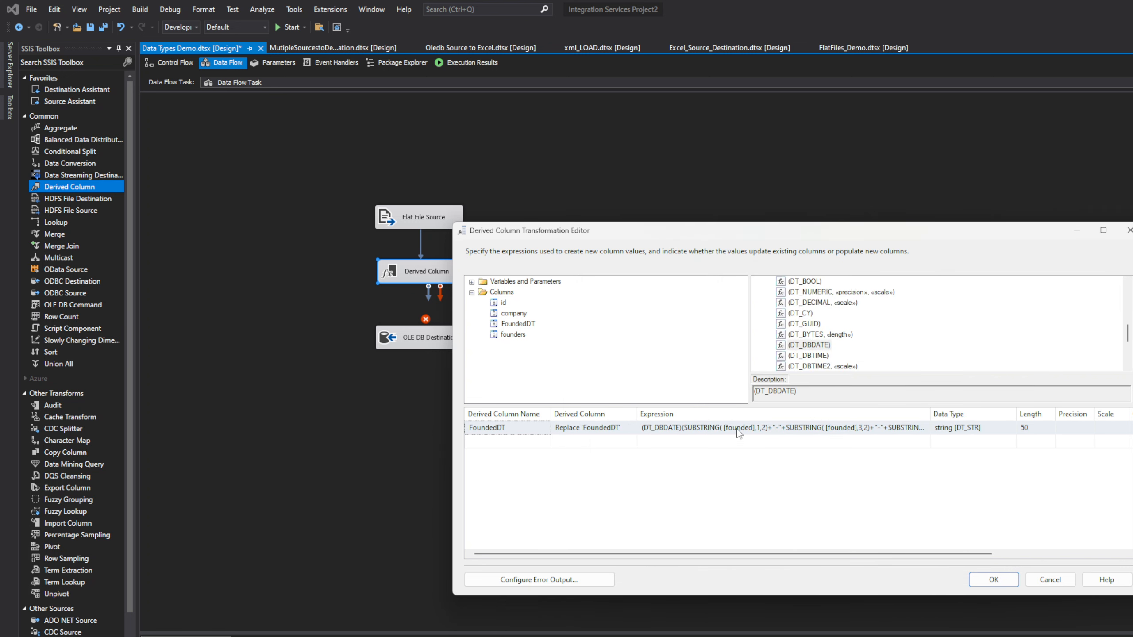
click(521, 315)
click(530, 324)
click(579, 427)
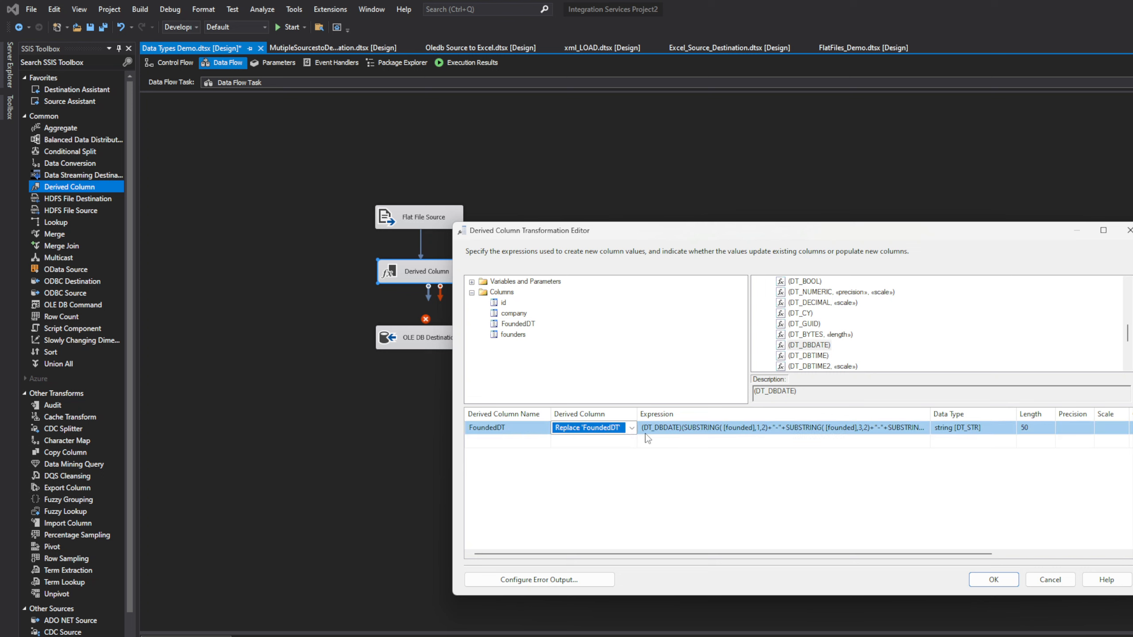
click(632, 427)
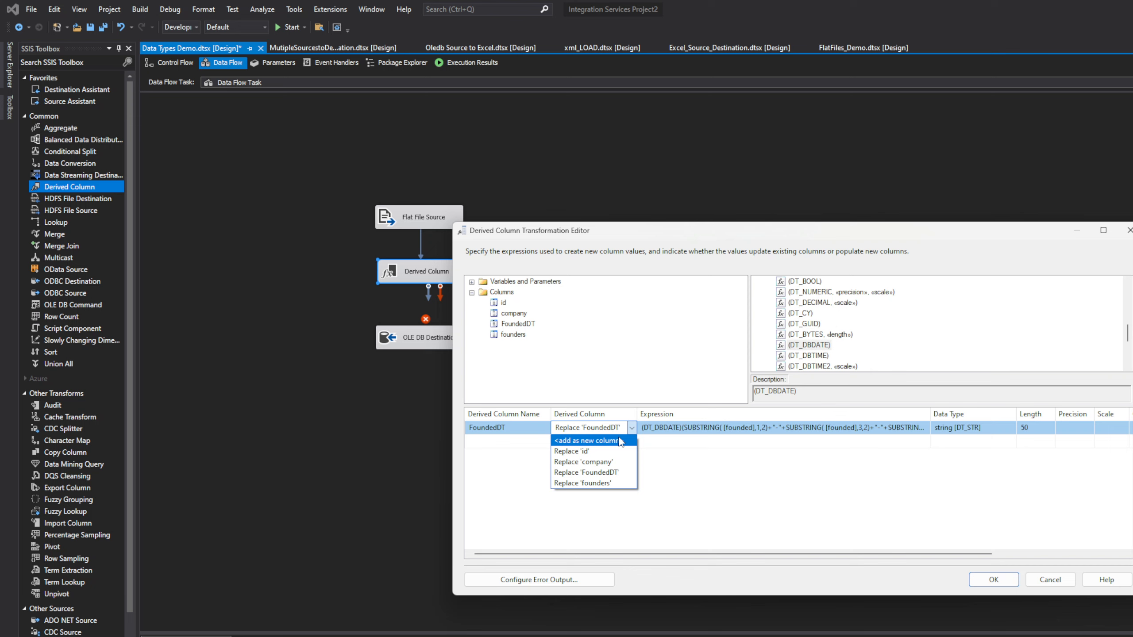
click(620, 441)
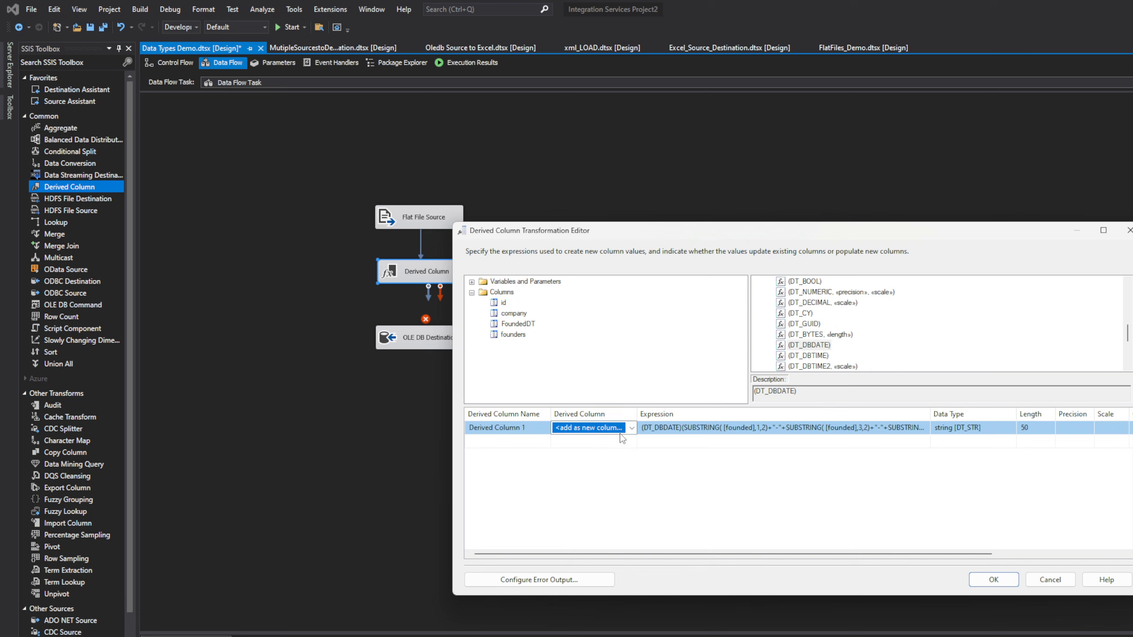
Step: Name the new column FoundedDT, apply, and dismiss the resulting parse error
click(546, 433)
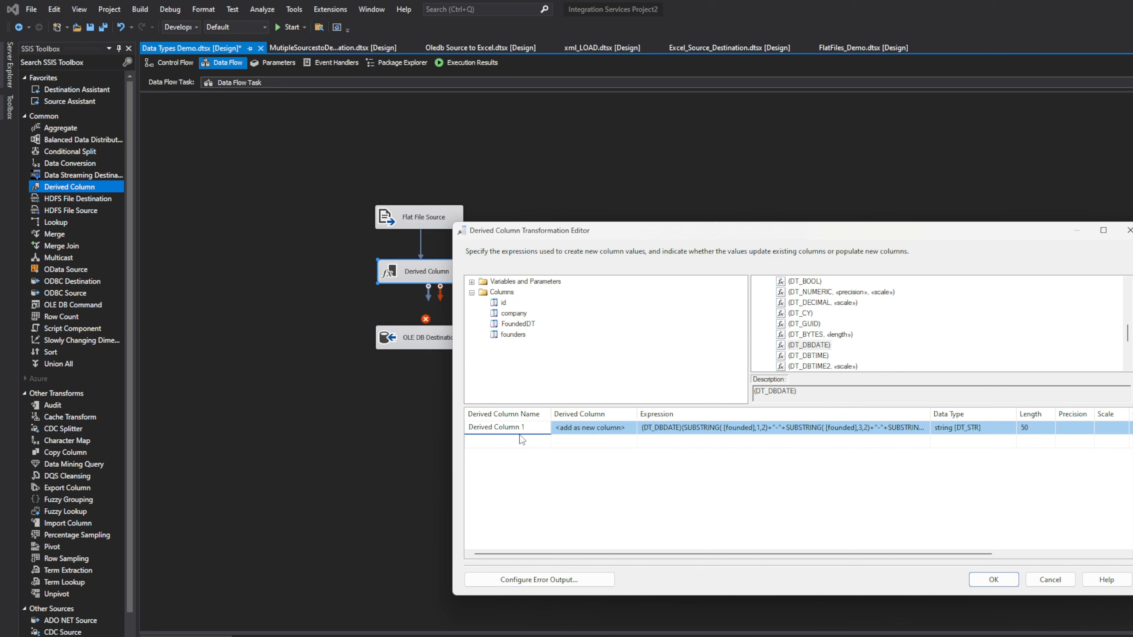
drag(532, 434, 417, 424)
text(FoundedDT)
click(1004, 585)
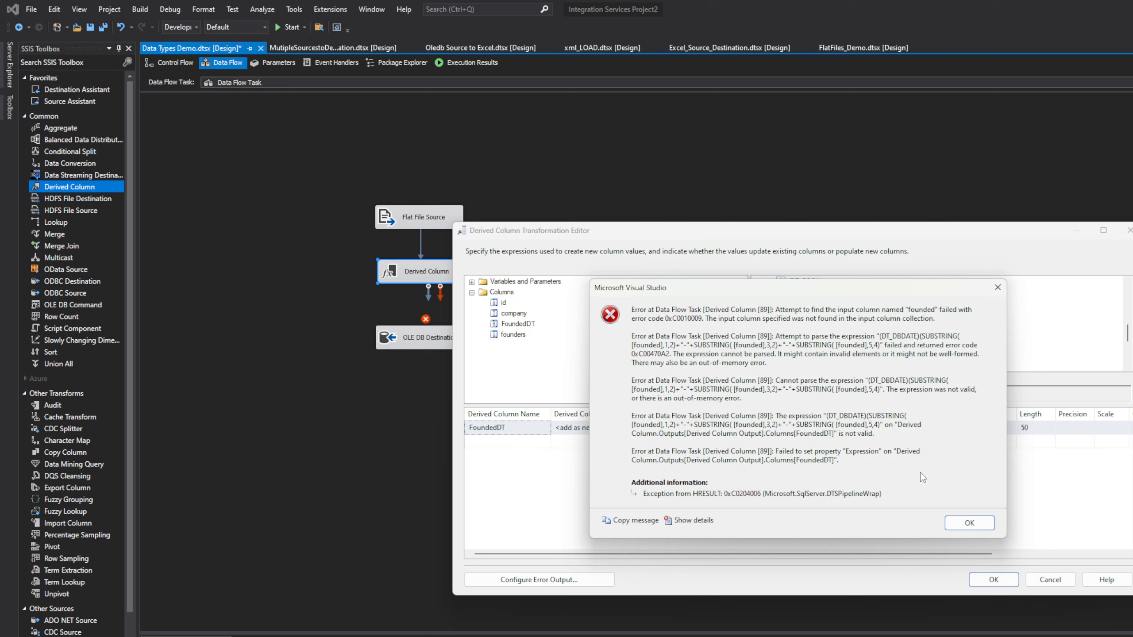
click(960, 522)
Step: Inspect the third SUBSTRING in the expression, then switch to the SSMS query window
click(797, 428)
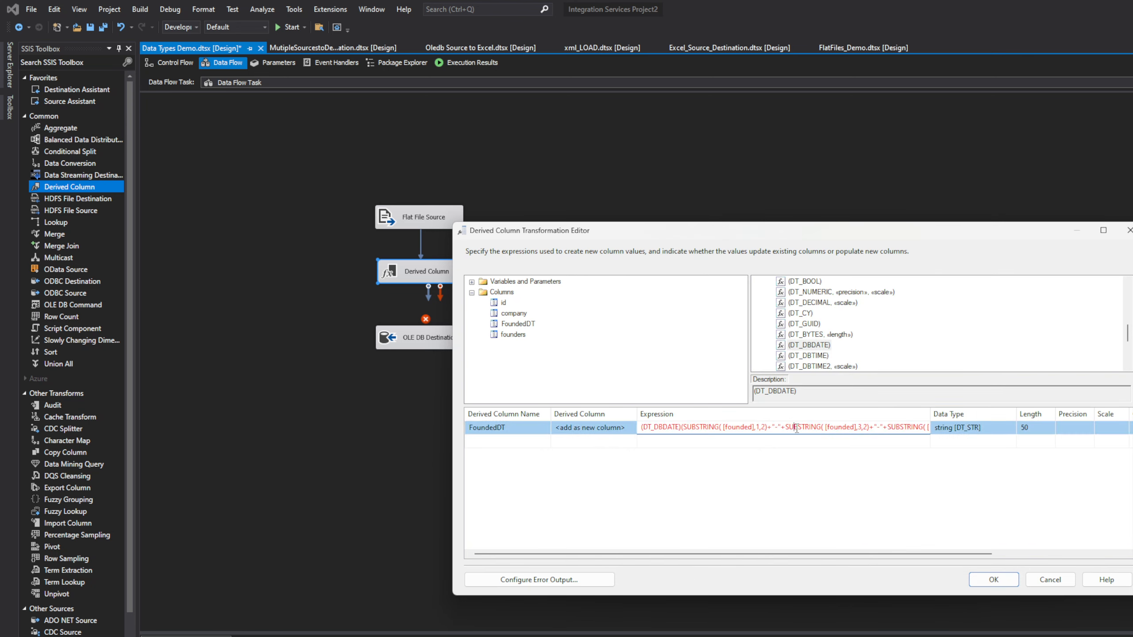
click(898, 427)
key(Return)
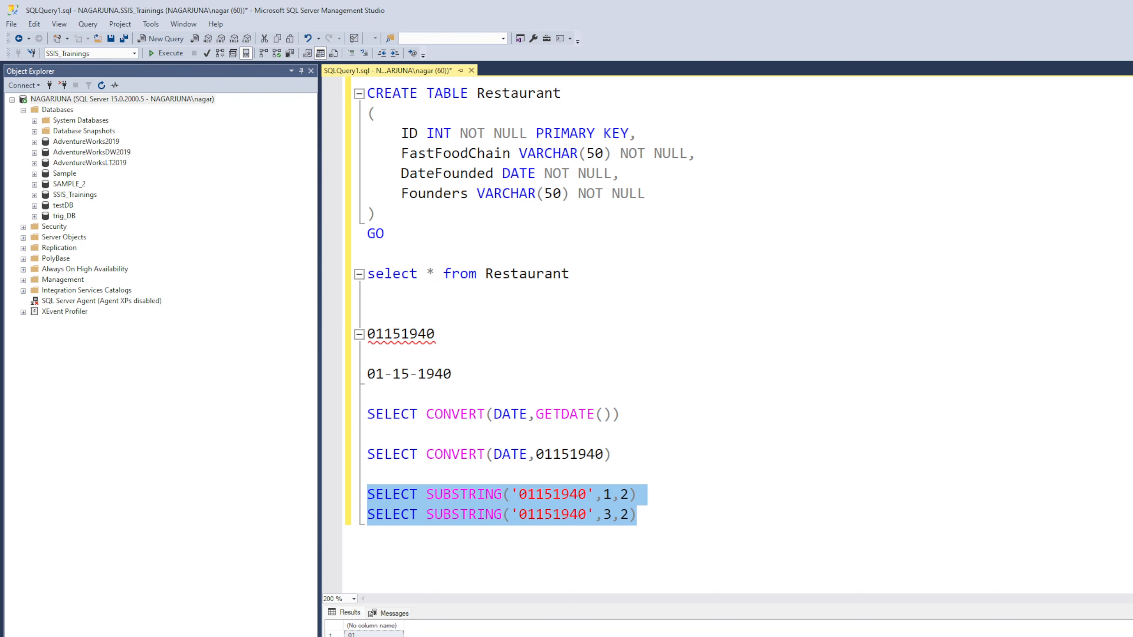
Step: Paste the (DT_DBDATE) TRIM/SUBSTRING date expression on a new line below the SUBSTRING queries
click(768, 567)
key(Left)
key(Return)
key(Return)
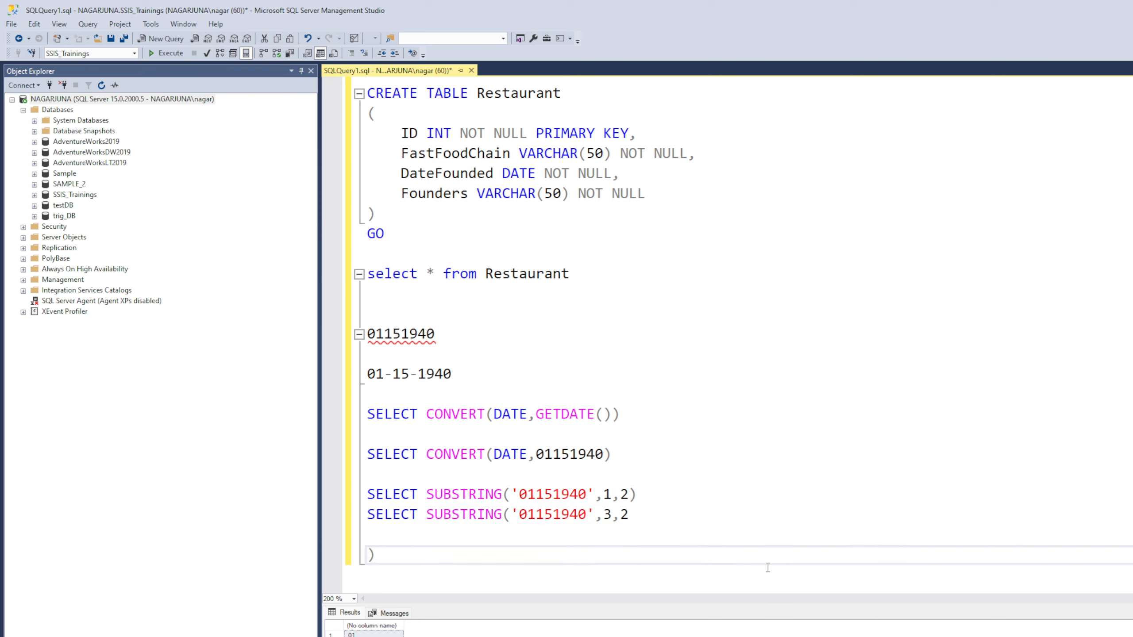
key(BackSpace)
key(BackSpace)
key(End)
key(Return)
key(Return)
key(ctrl+v)
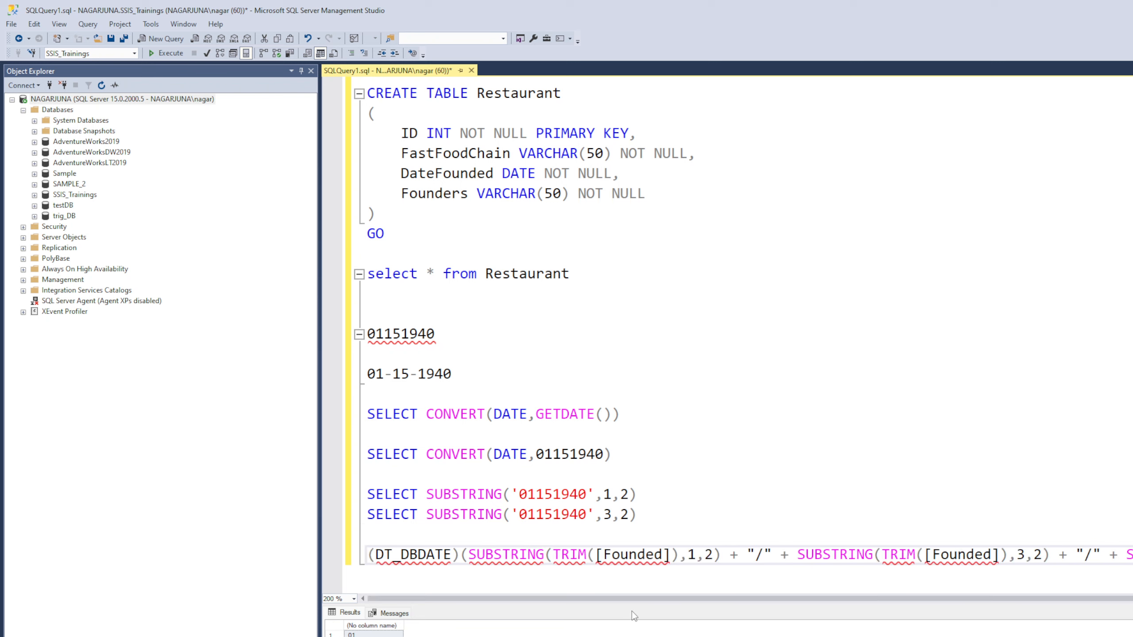
Step: Select and copy the pasted expression line, then return to Visual Studio
drag(1132, 554, 106, 599)
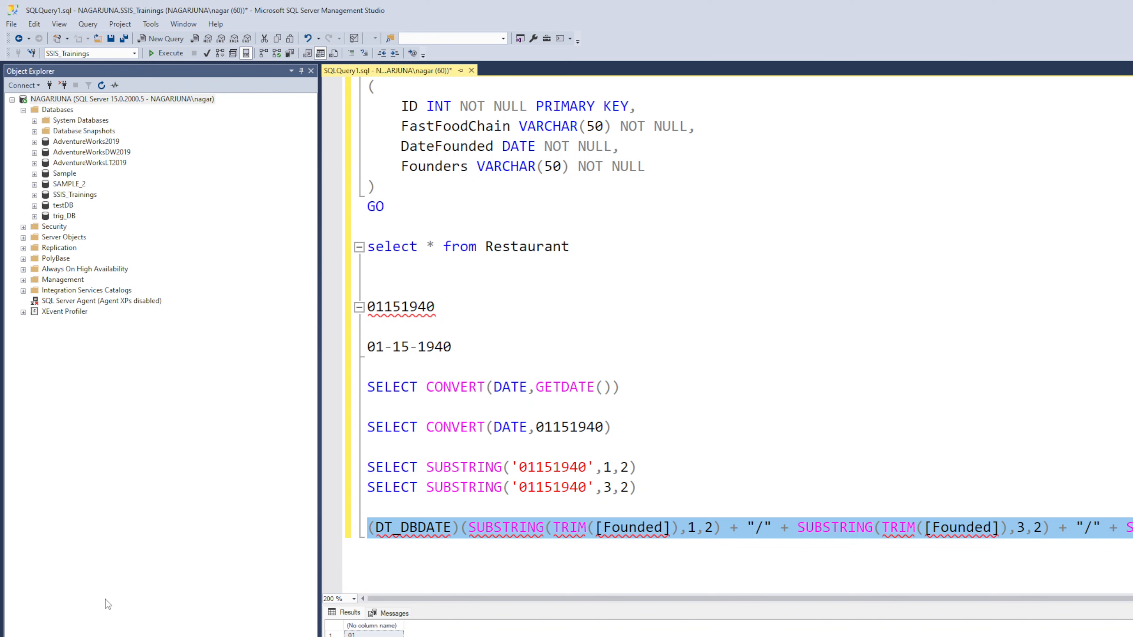
click(107, 603)
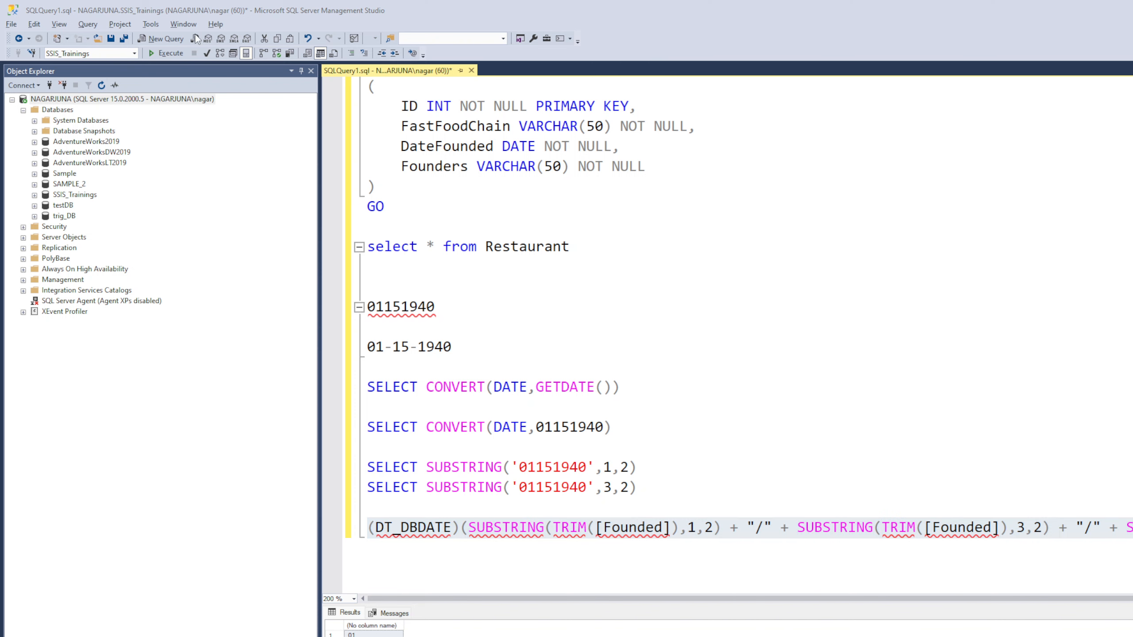
key(alt+Tab)
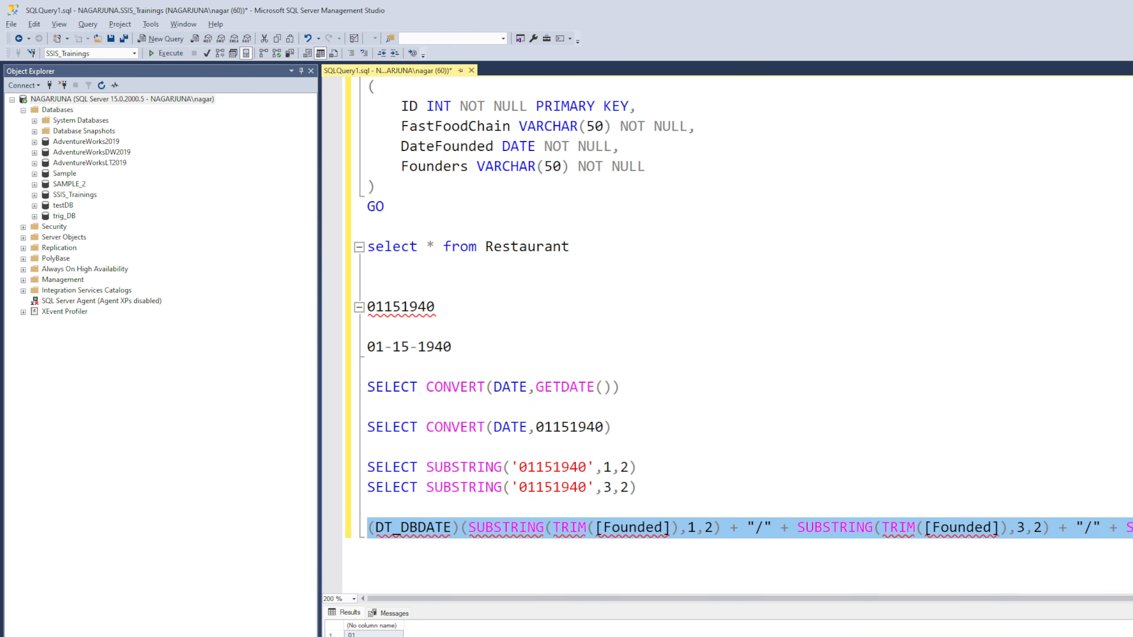
key(alt+Tab)
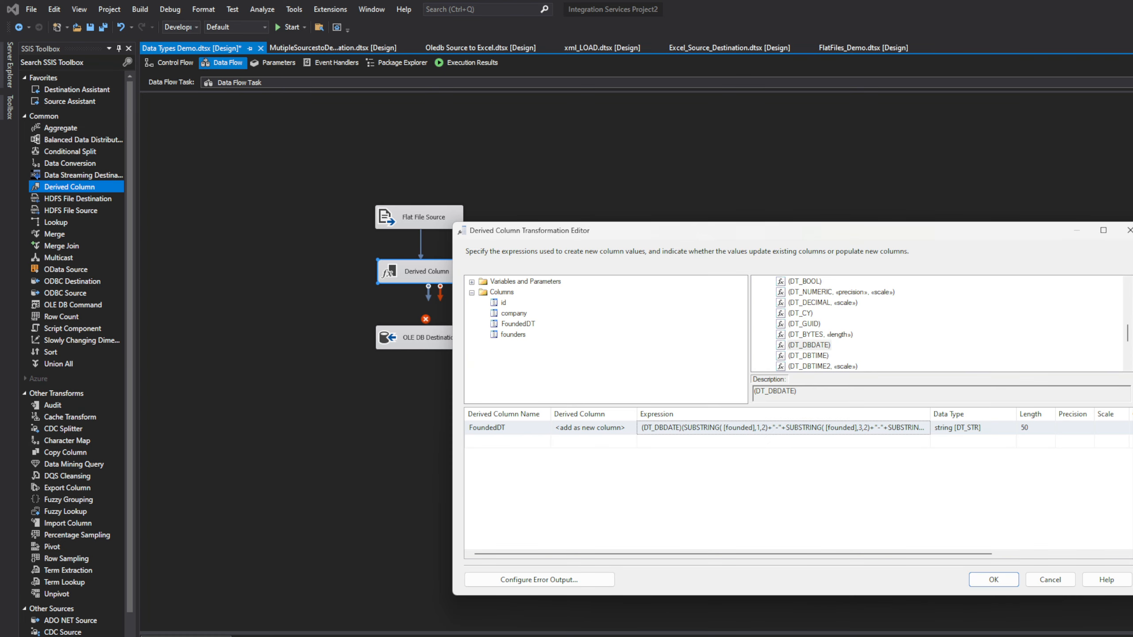
Step: Replace the FoundedDT expression with the TRIM-based (DT_DBDATE) expression and review it
click(754, 427)
key(ctrl+a)
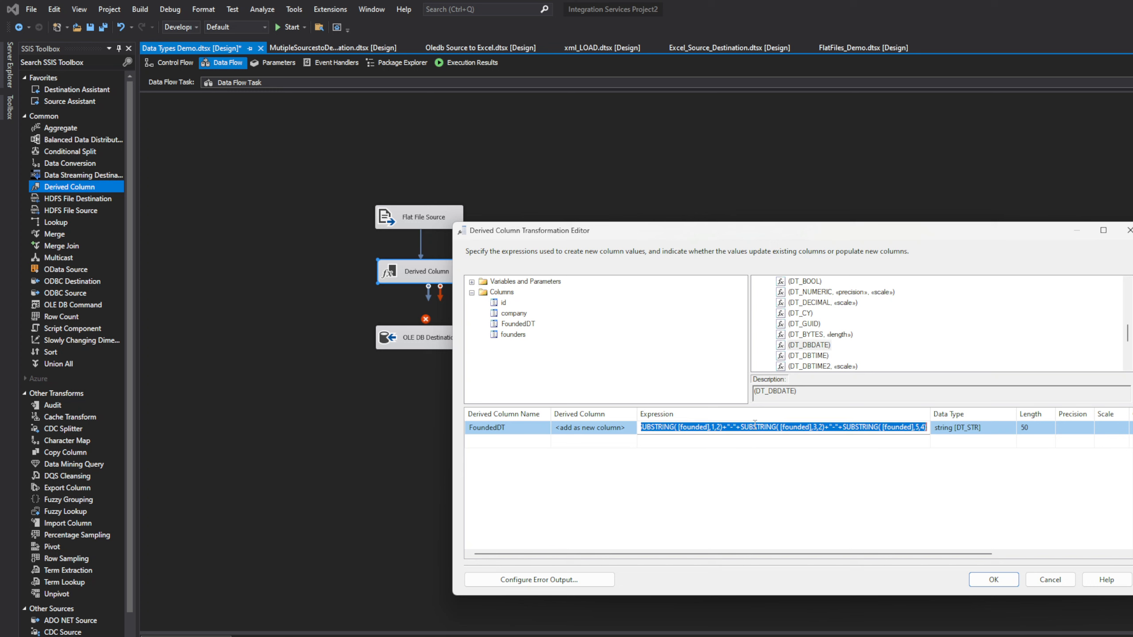
text((DT_DBDATE)(SUBSTRING(TRIM([Founded]),1,2) + "/" + SUBSTRING(TRIM([Founded]),3,2) + "/" + SUBSTRING(TRIM([Founded]),5,4)))
click(893, 488)
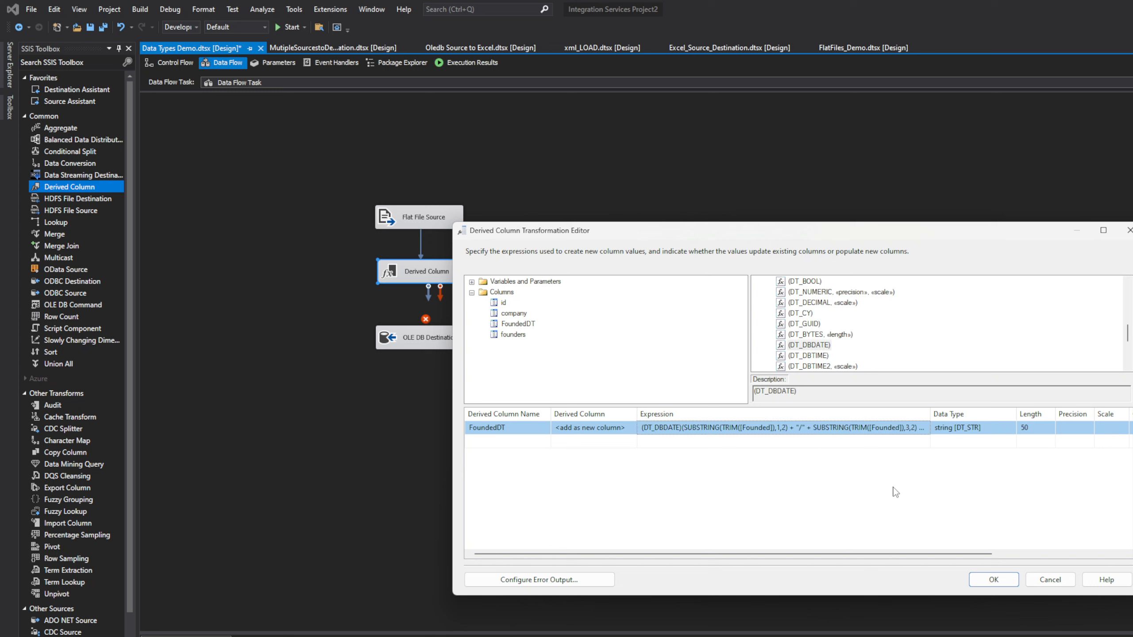
click(868, 428)
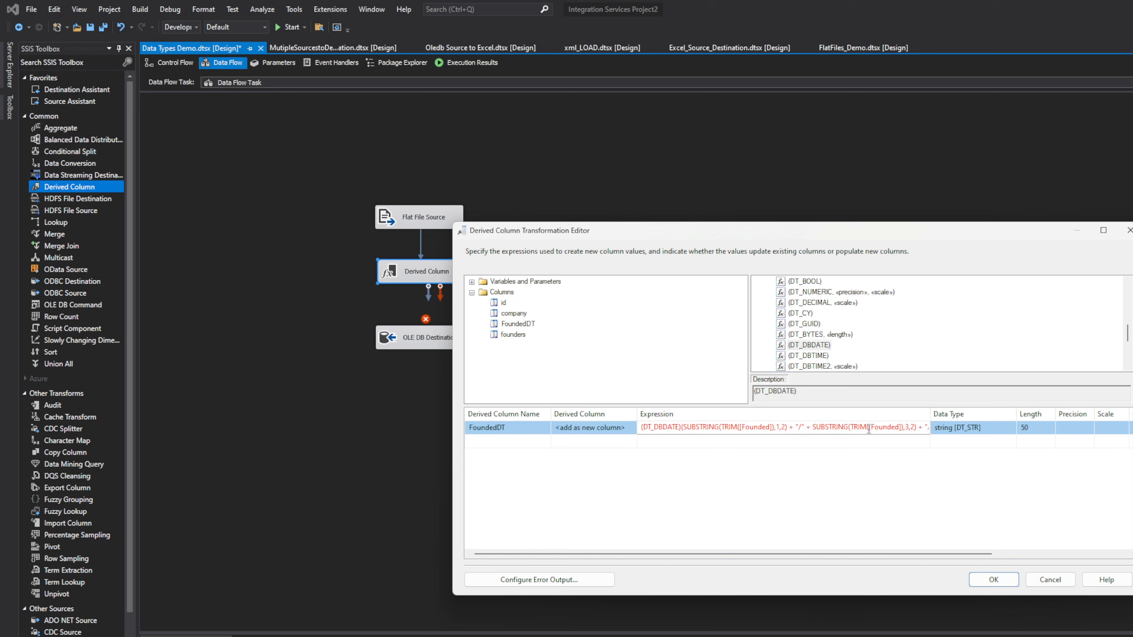
click(997, 429)
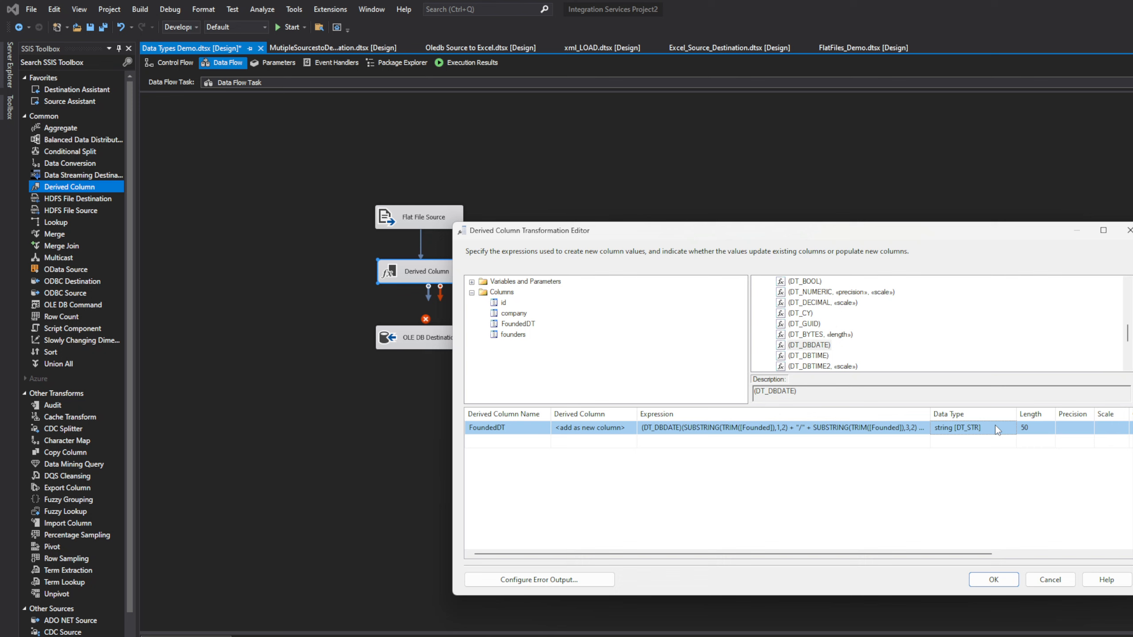
click(813, 392)
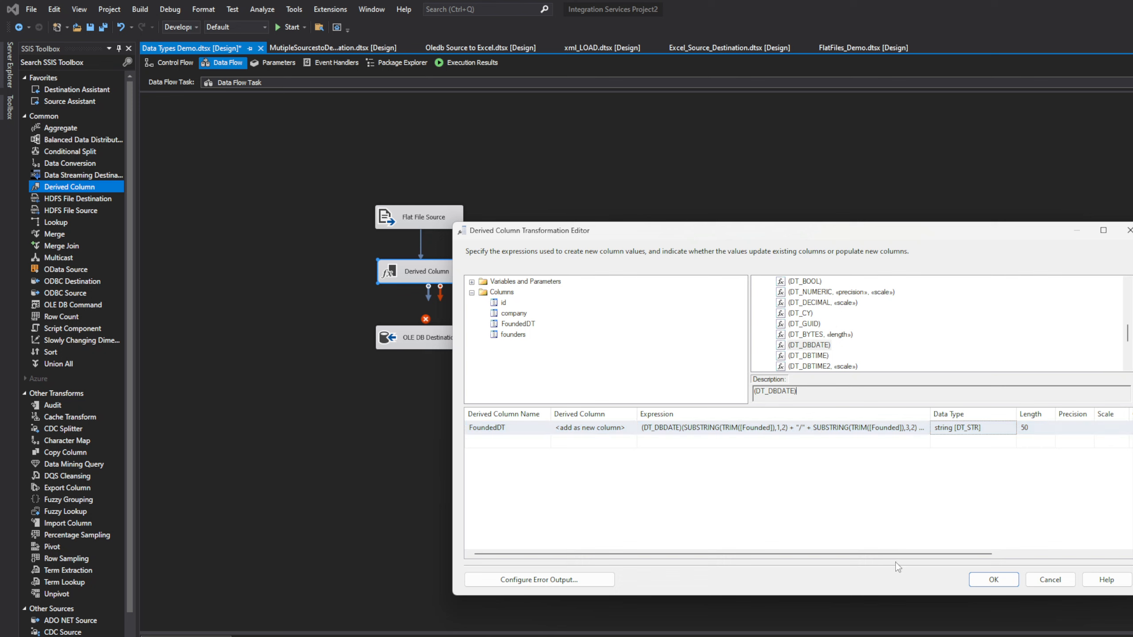
click(812, 429)
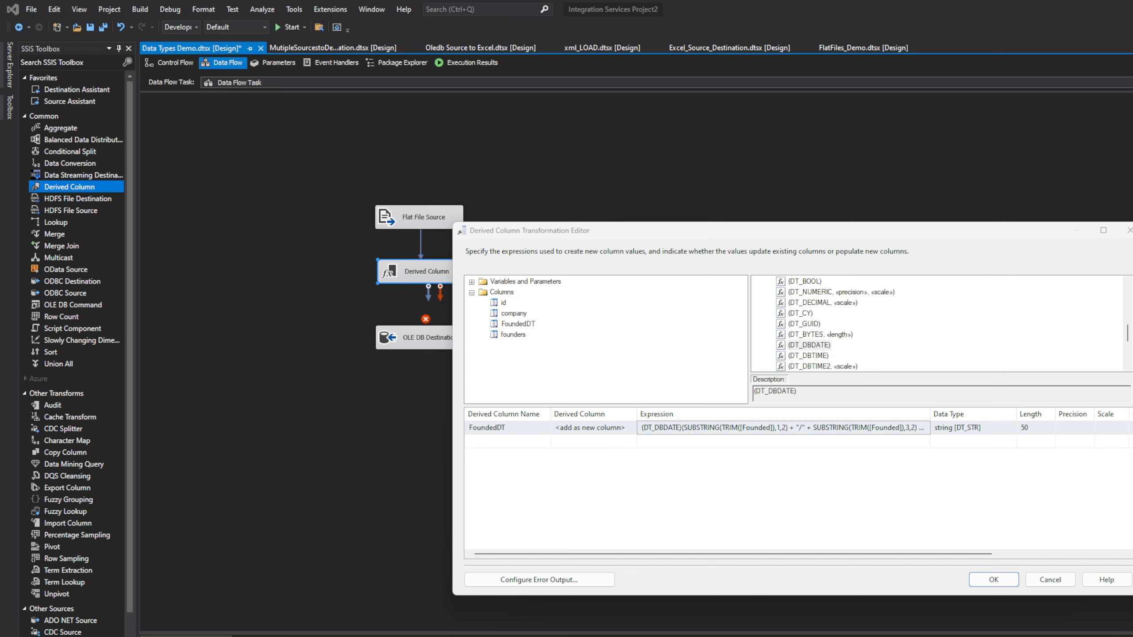
Step: Apply the FoundedDT column, dismiss the parse error, and close the editor
click(1001, 580)
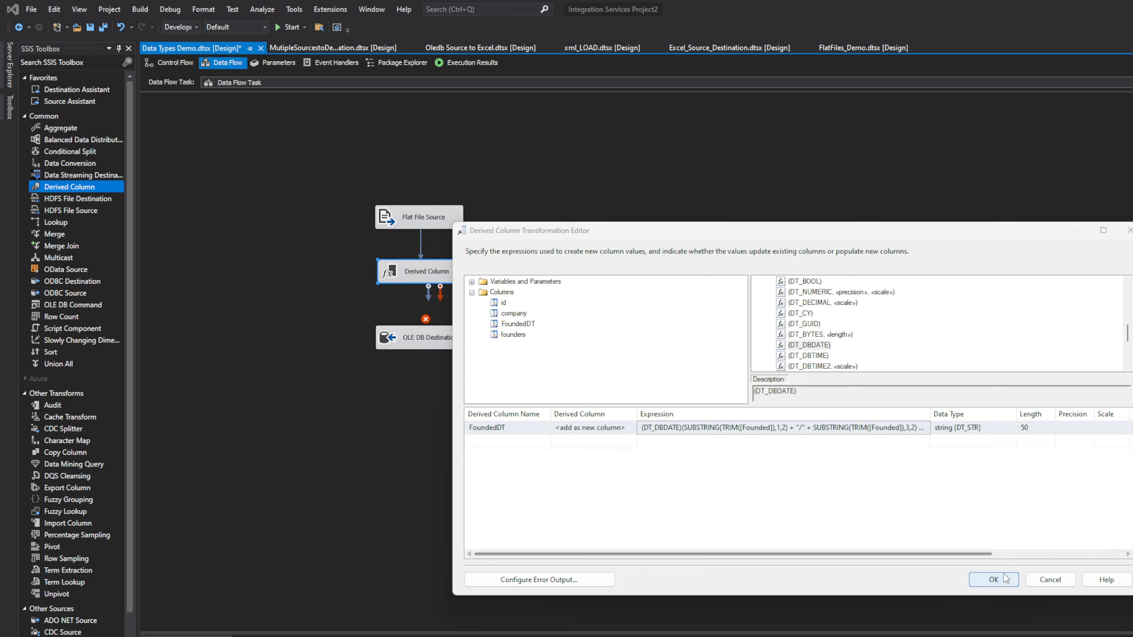
click(969, 523)
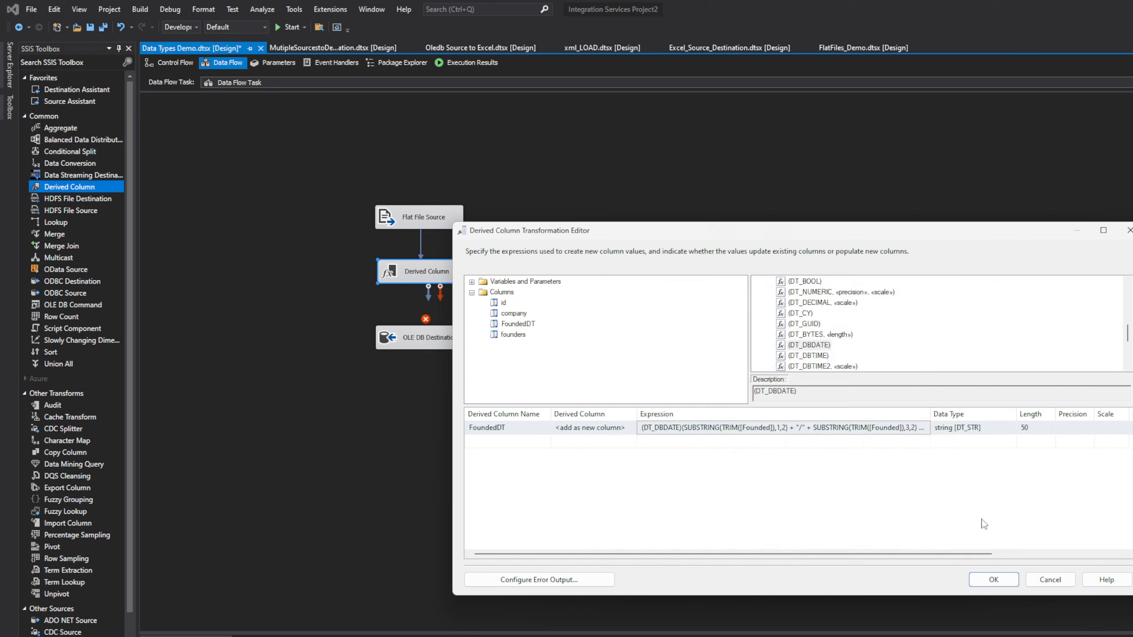
click(1128, 230)
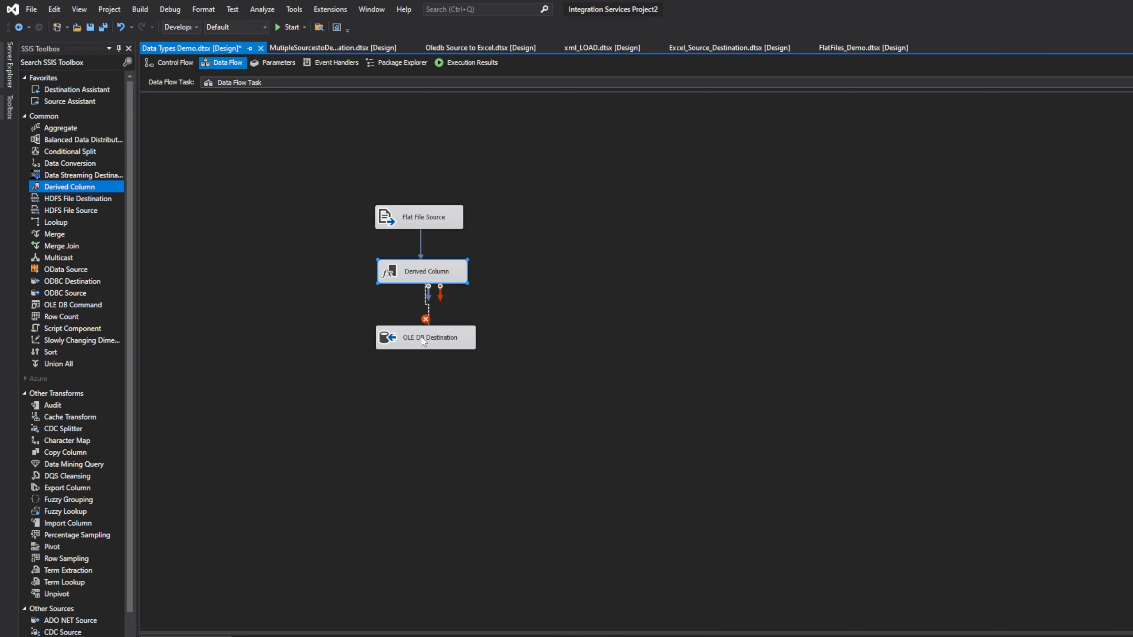
Step: Connect Derived Column to OLE DB Destination, confirm founders, company and founded mappings, then reopen Derived Column
drag(421, 336, 422, 336)
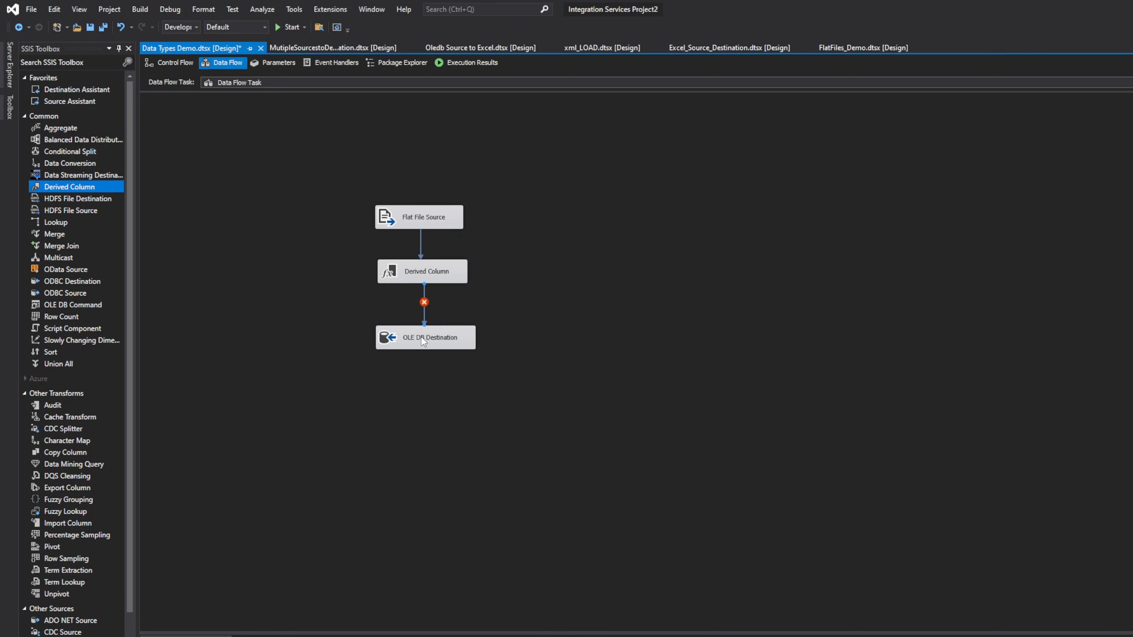
double_click(424, 303)
drag(393, 87, 666, 105)
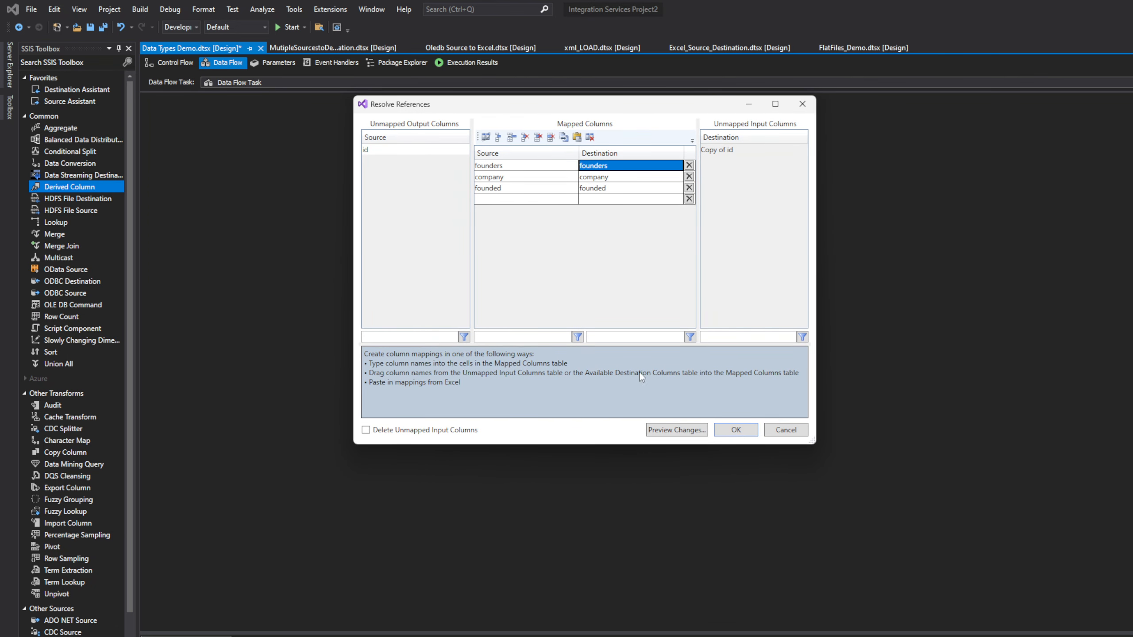
click(633, 189)
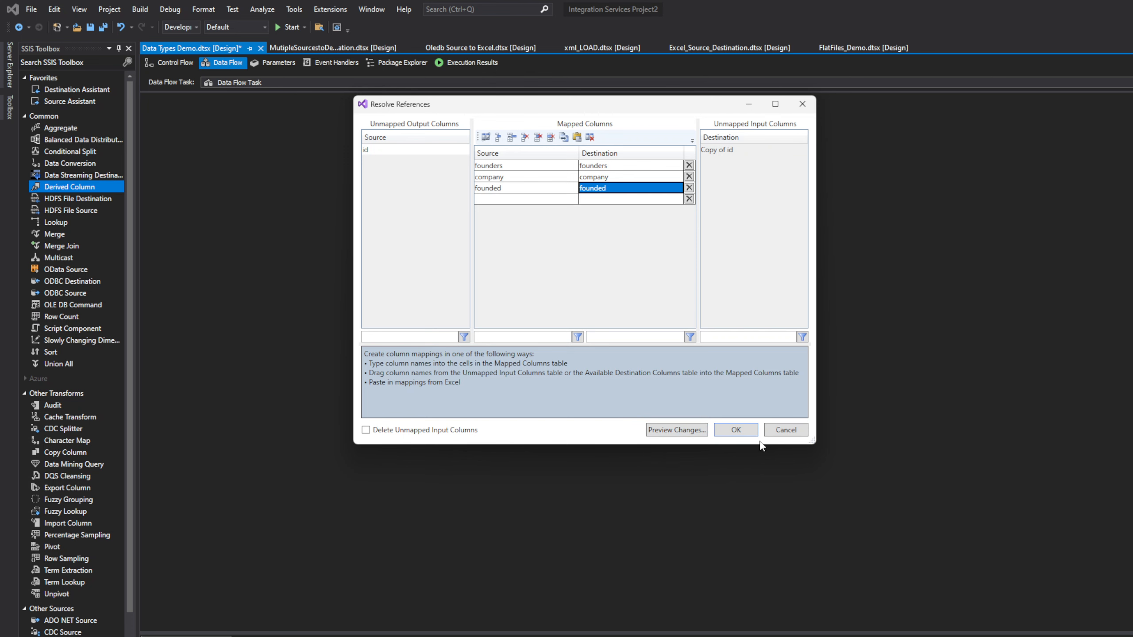
click(737, 430)
double_click(432, 271)
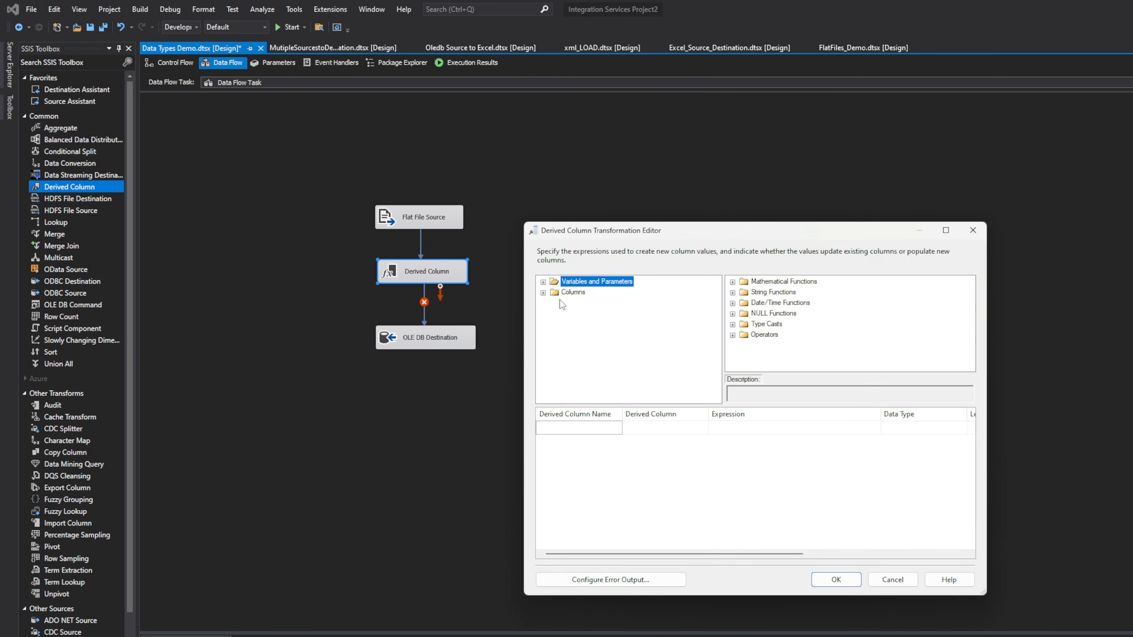
Step: Paste the (DT_DBDATE) TRIM/SUBSTRING expression into a new row set to replace 'founded'
click(543, 281)
click(744, 429)
right_click(744, 429)
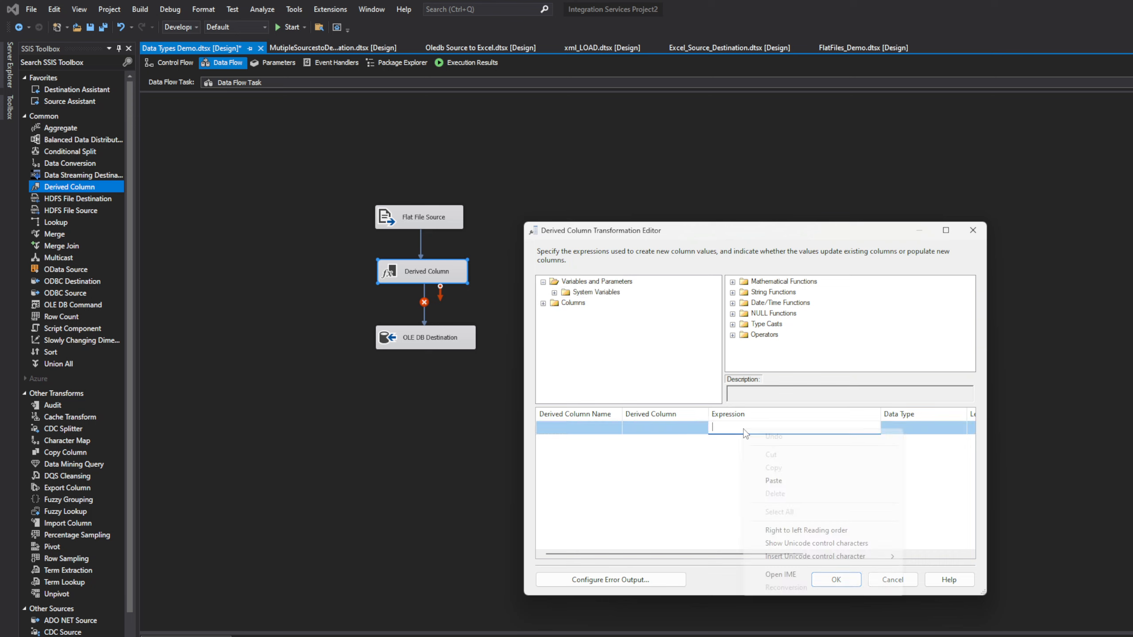
click(773, 481)
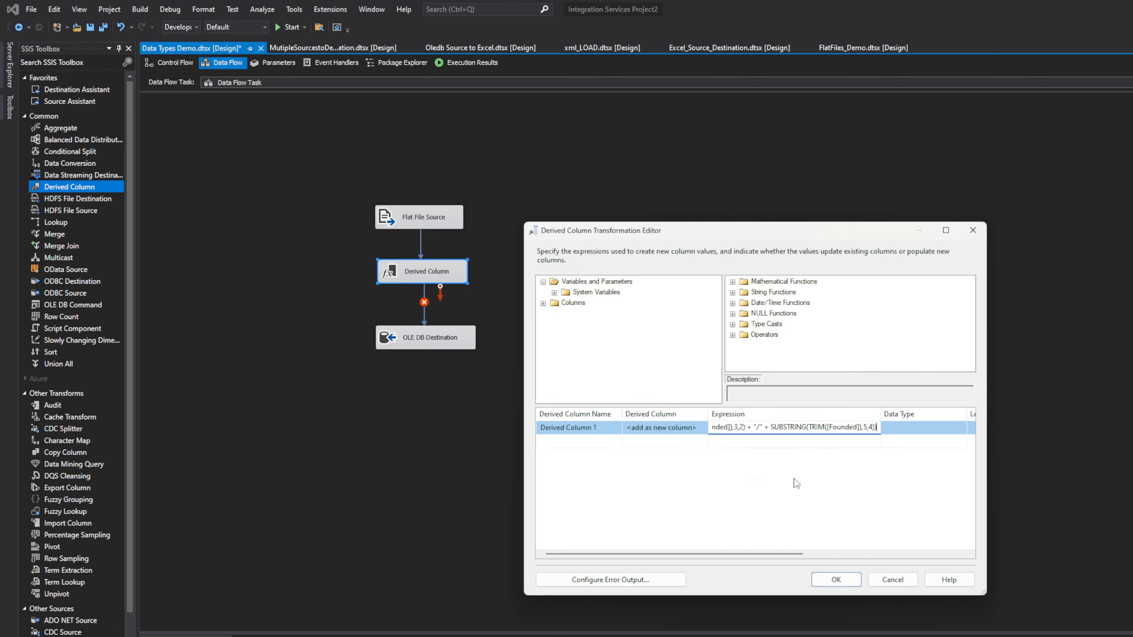
key(Return)
click(919, 430)
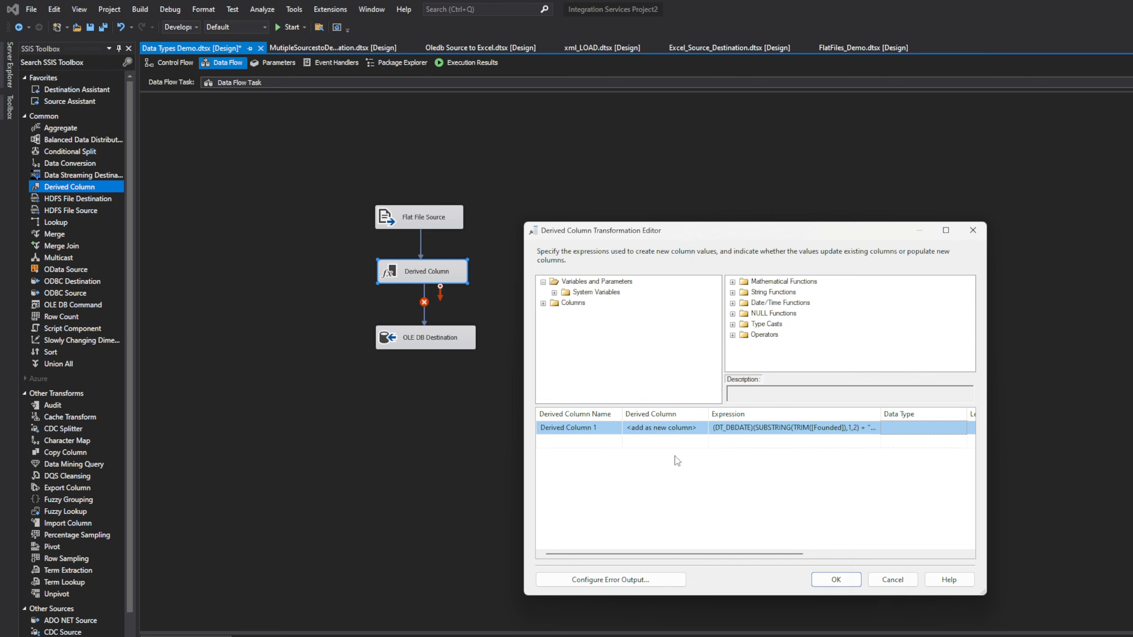
click(687, 429)
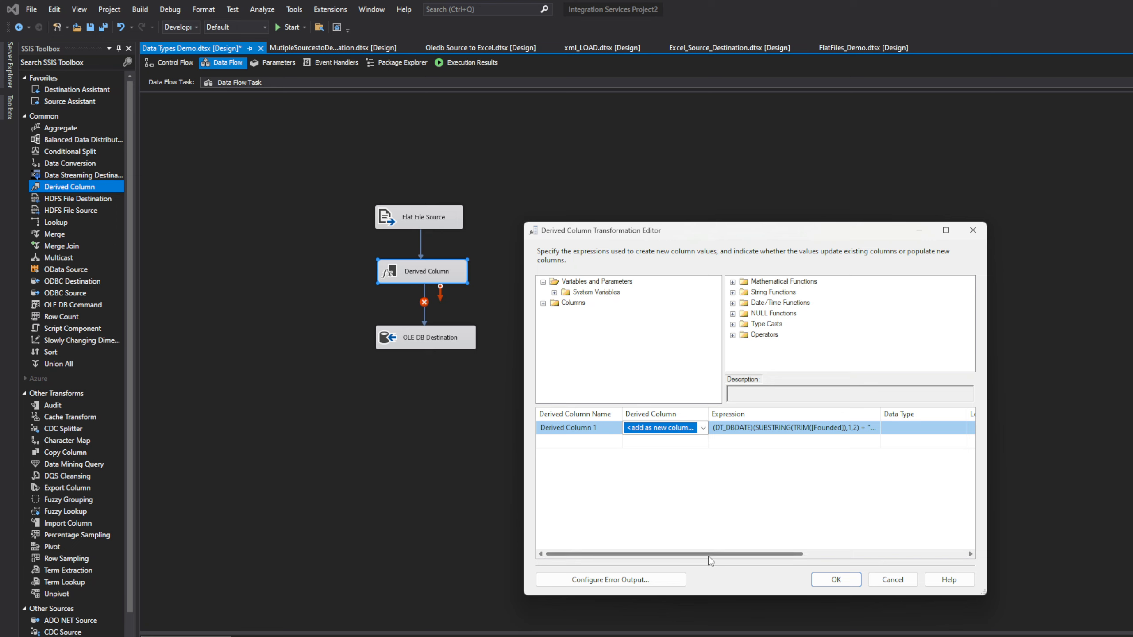
drag(713, 554, 656, 558)
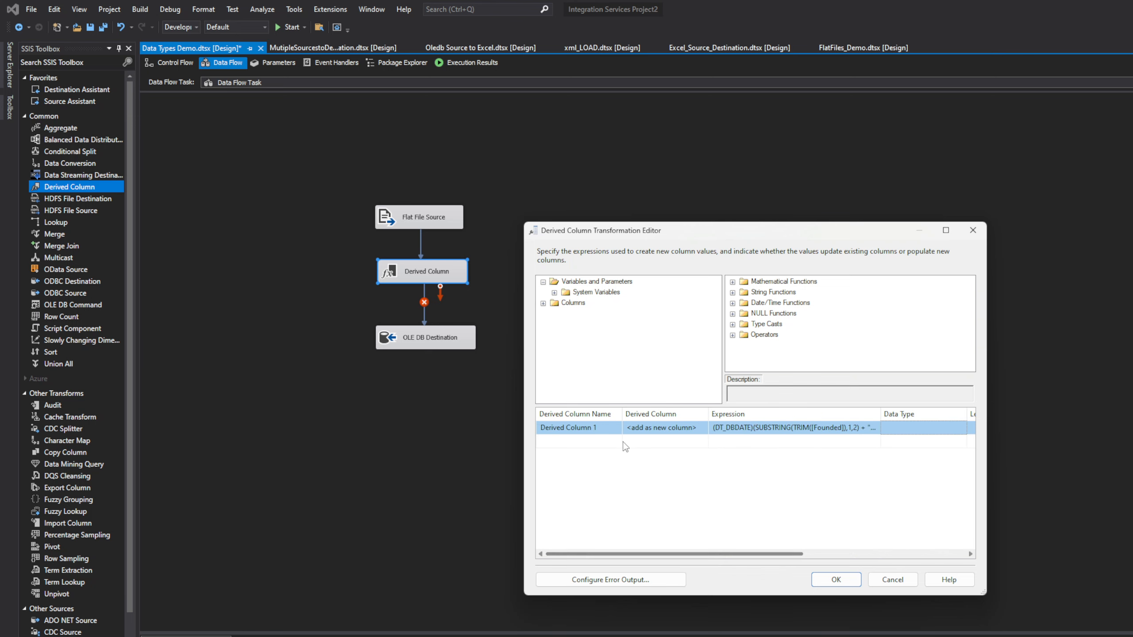
click(682, 429)
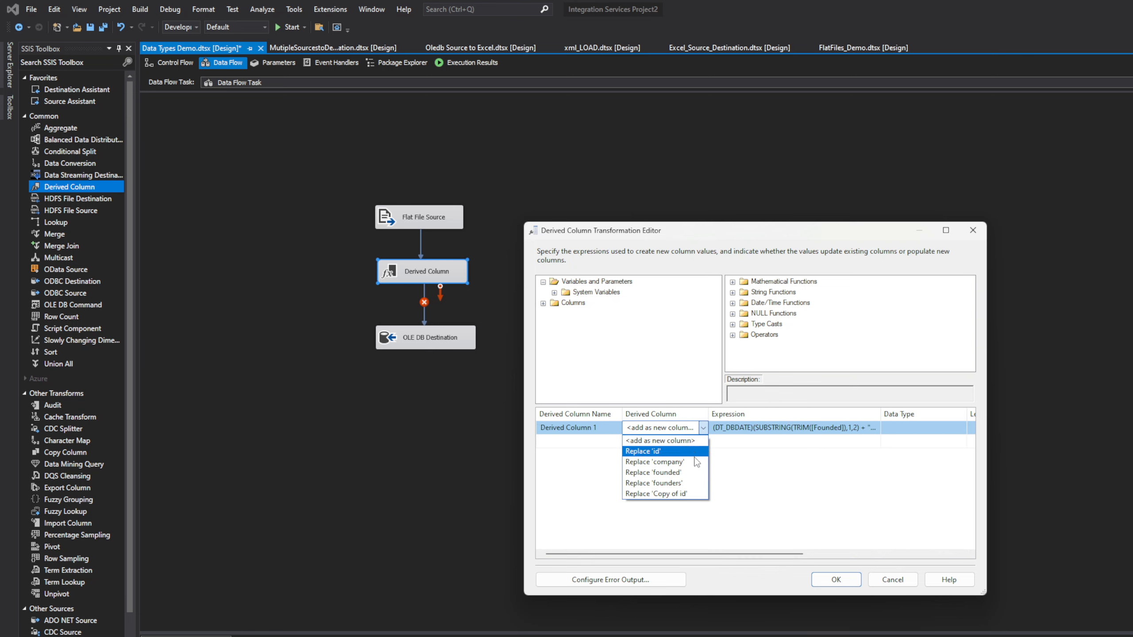
click(692, 473)
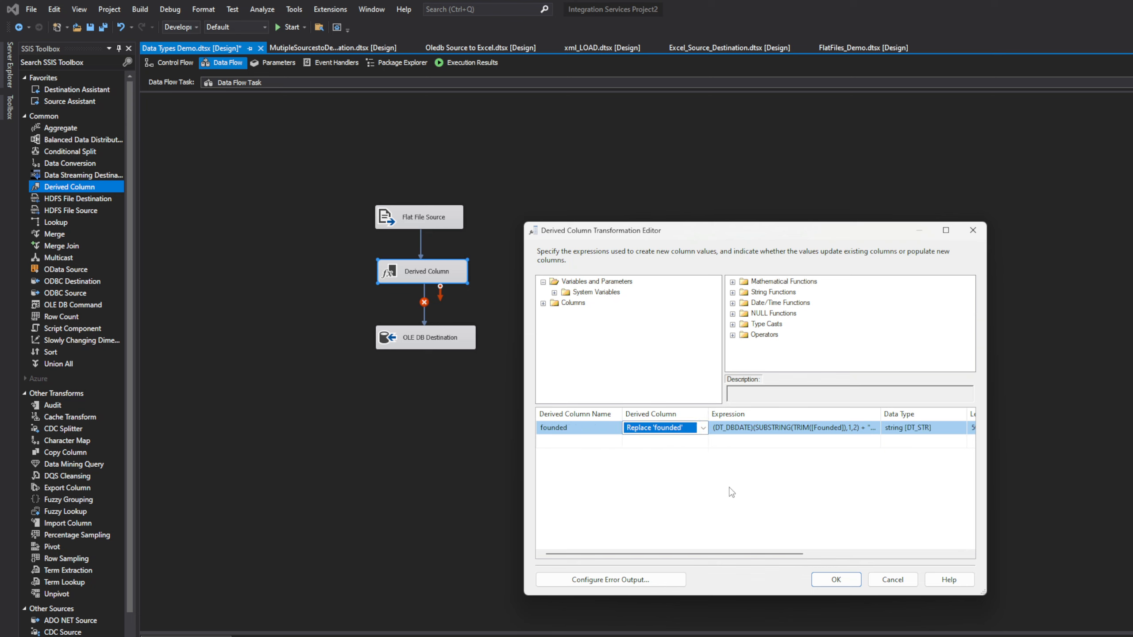
Step: Inspect the founded input column, try saving the replace-founded row, and dismiss the expression error
click(922, 431)
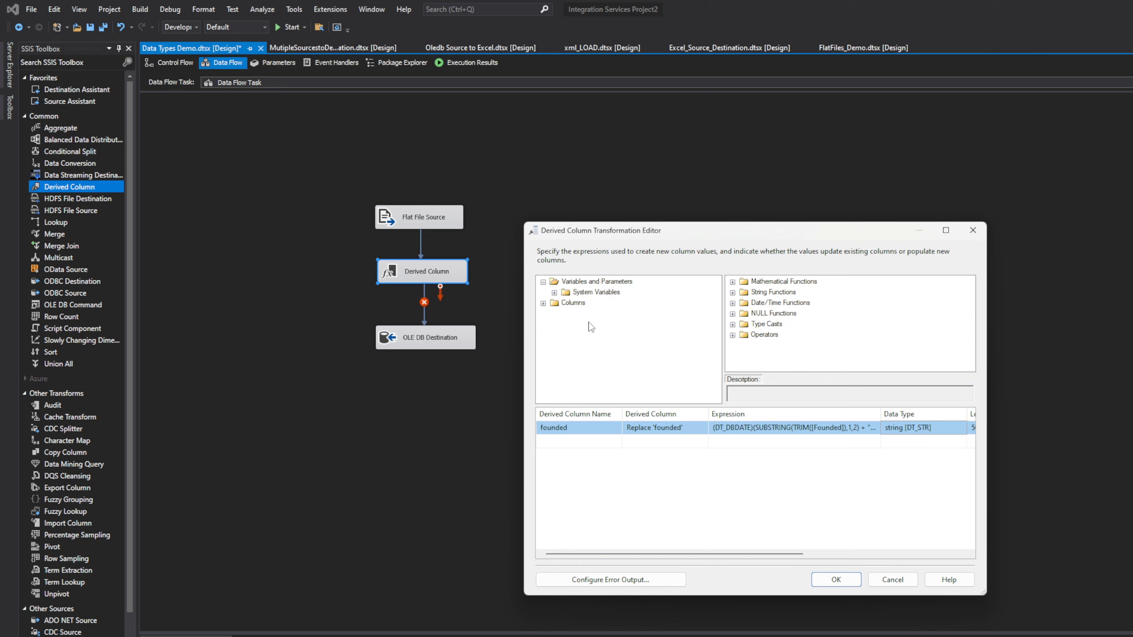
click(554, 292)
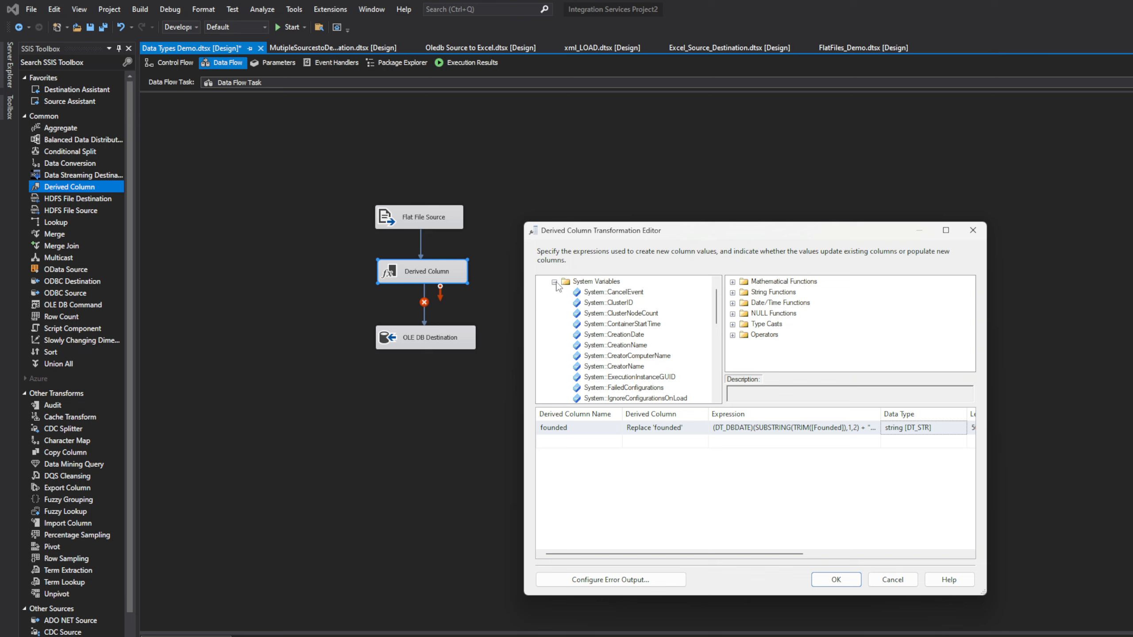
click(554, 282)
click(543, 303)
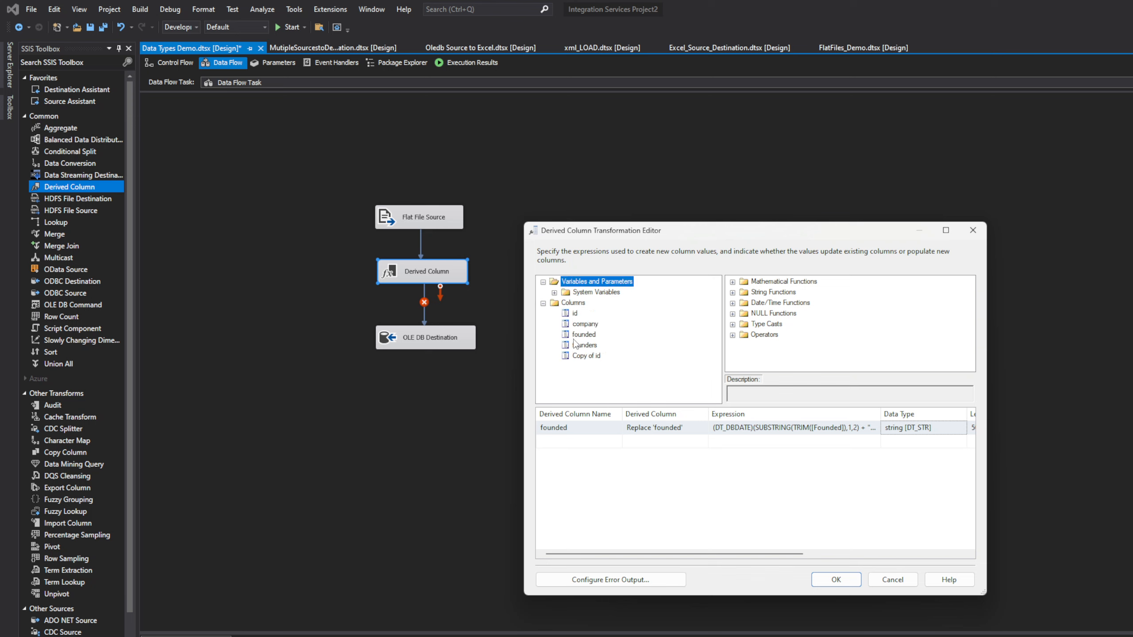
click(577, 336)
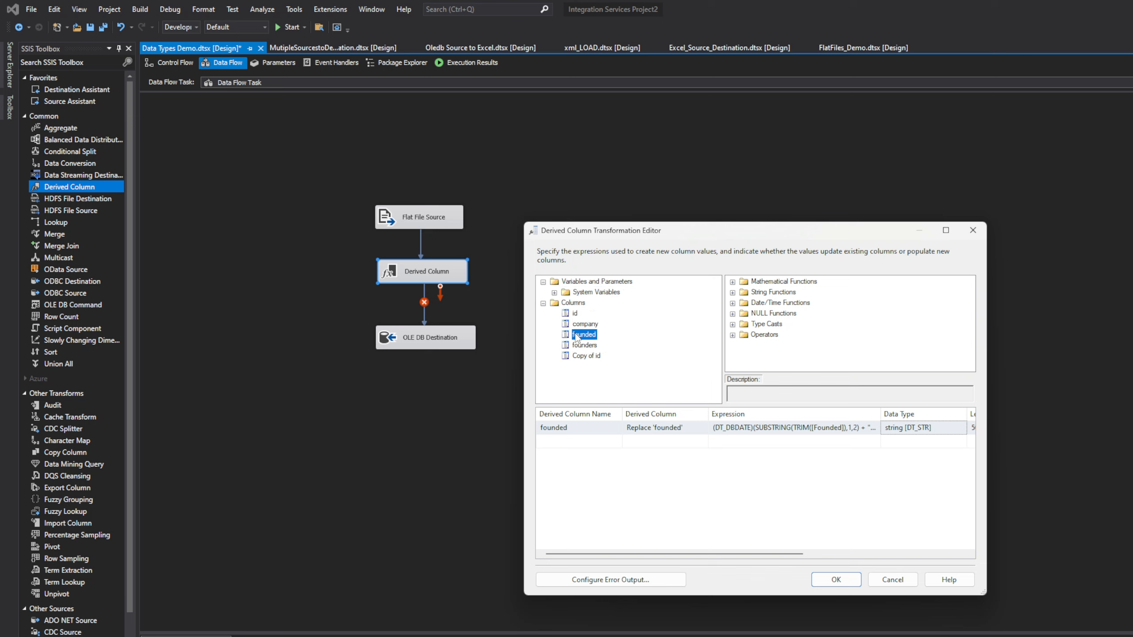
click(937, 429)
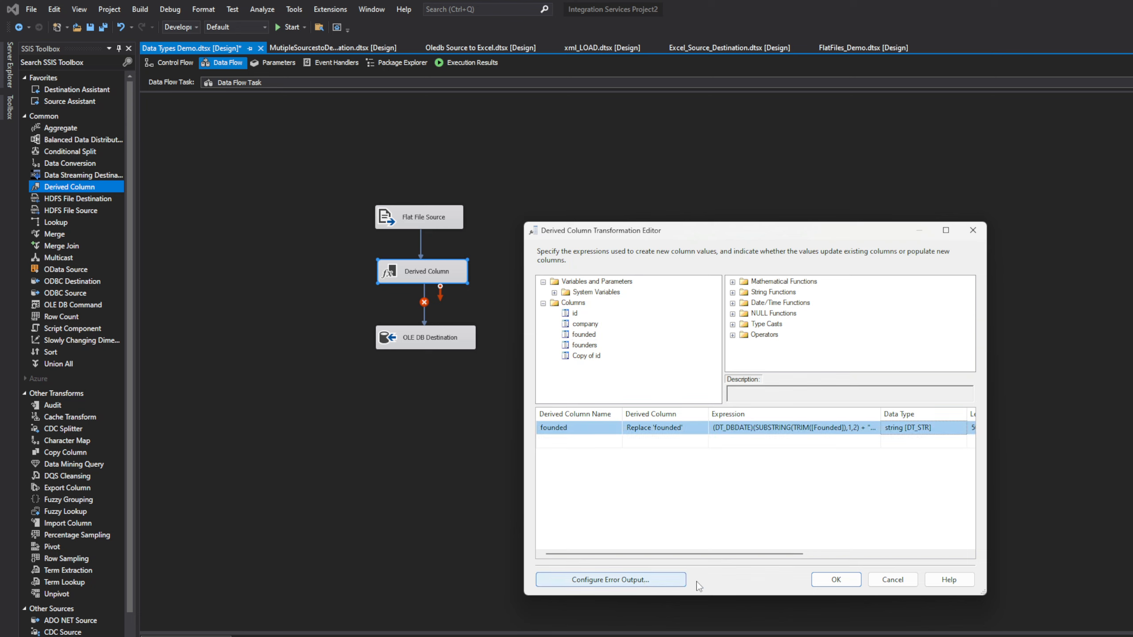
click(836, 580)
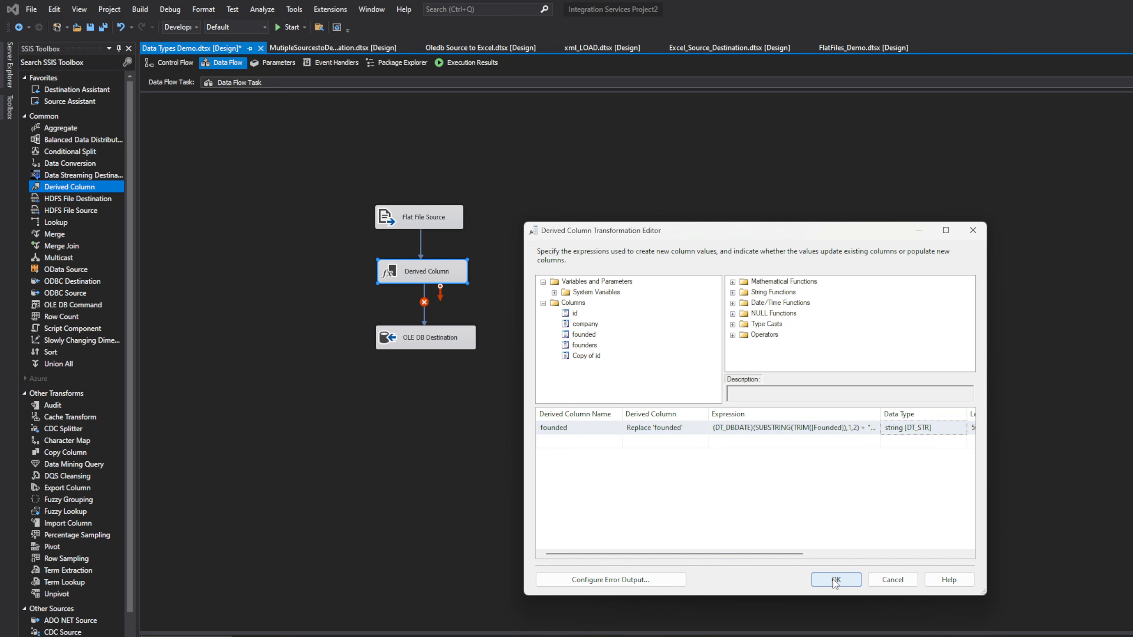
click(925, 524)
Step: Check the row's code page and error output settings, then close the editor without saving
click(951, 426)
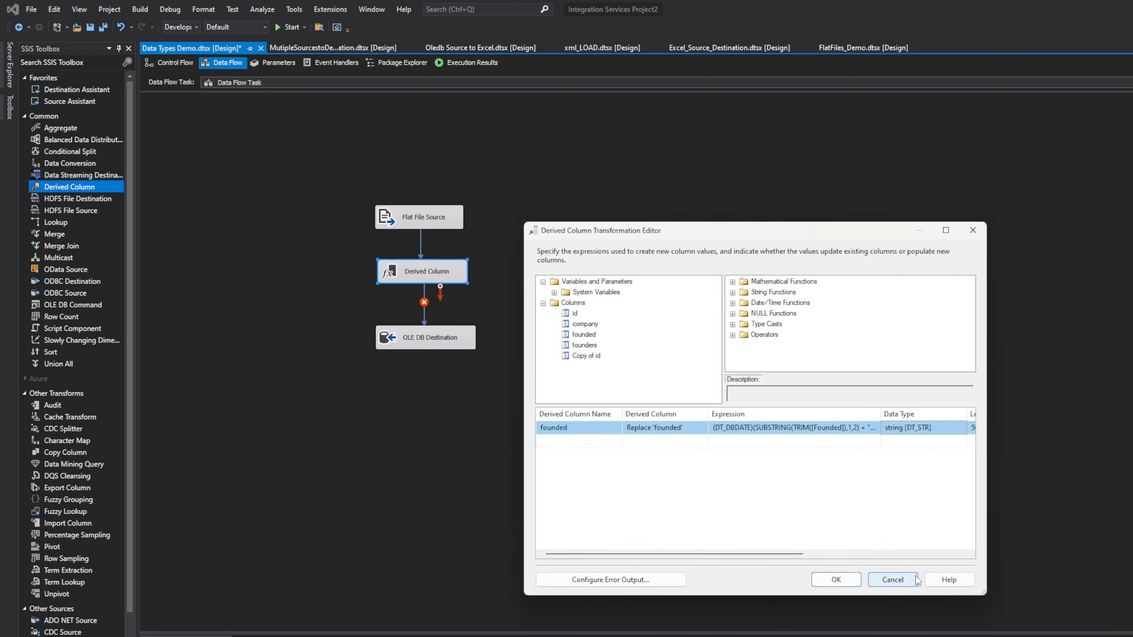
drag(801, 554, 923, 525)
click(854, 430)
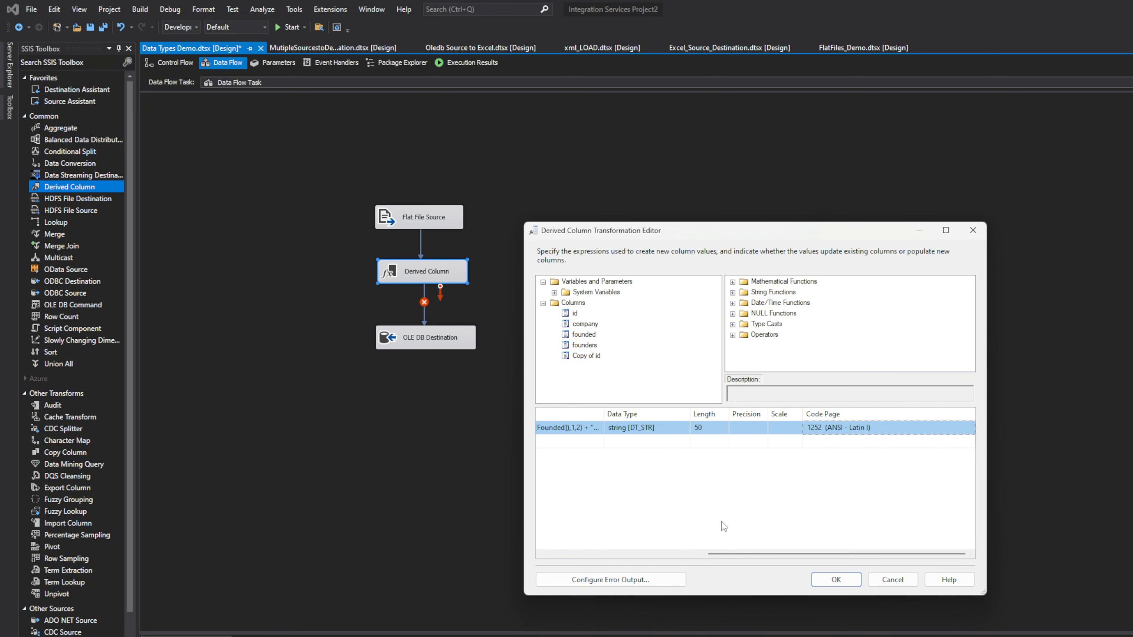
click(634, 580)
click(955, 287)
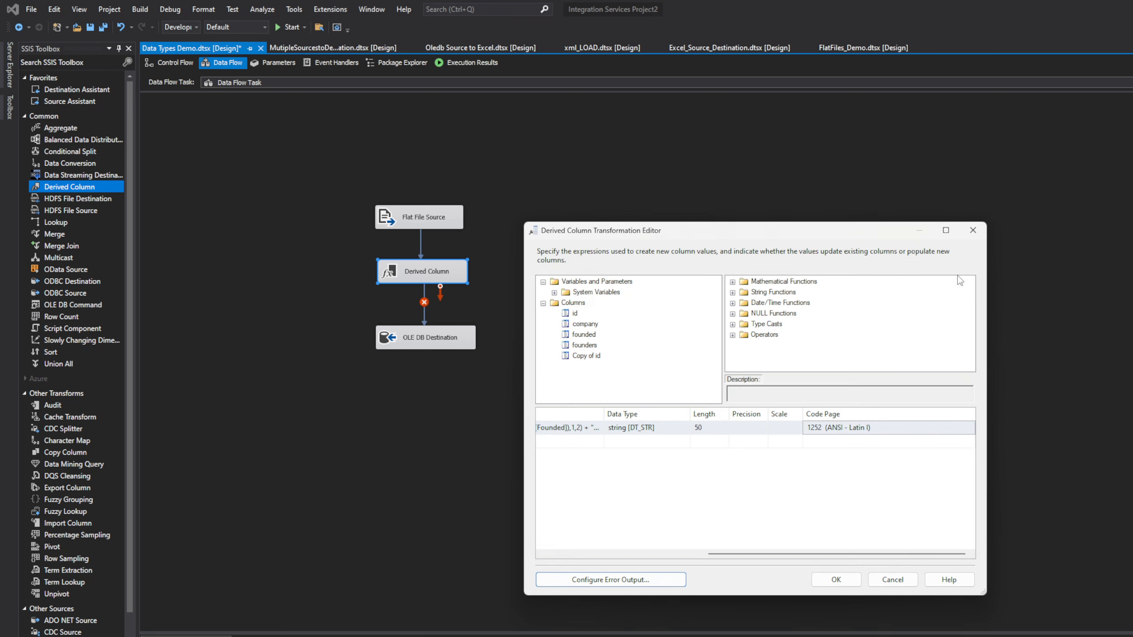
click(973, 230)
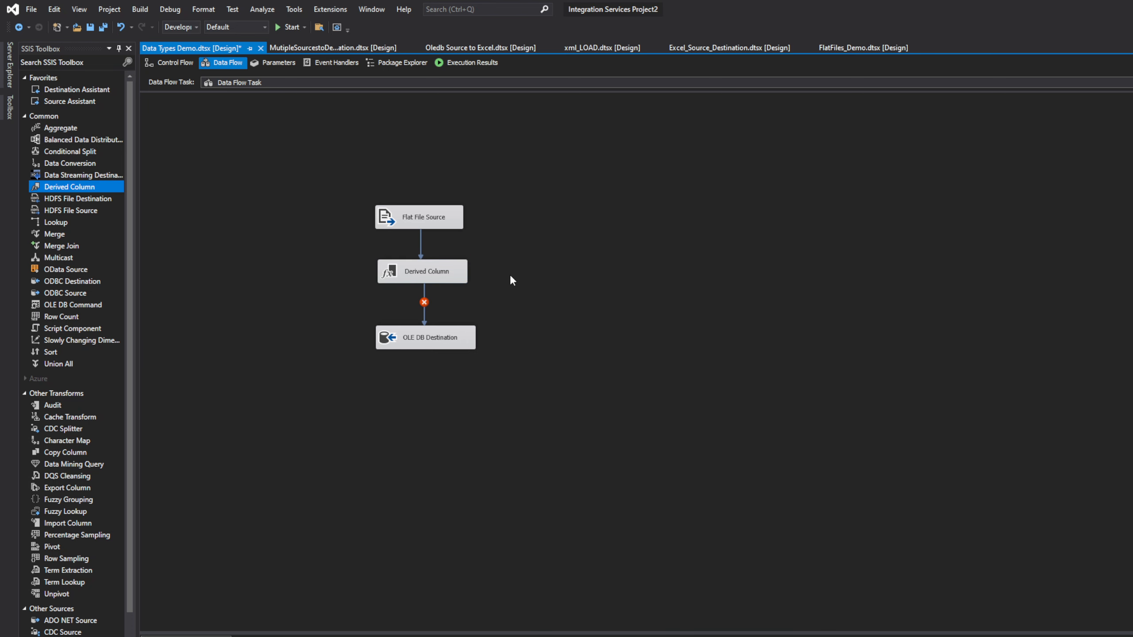
Step: Nudge OLE DB Destination lower and review the Flat File Source's column list
drag(429, 343, 433, 360)
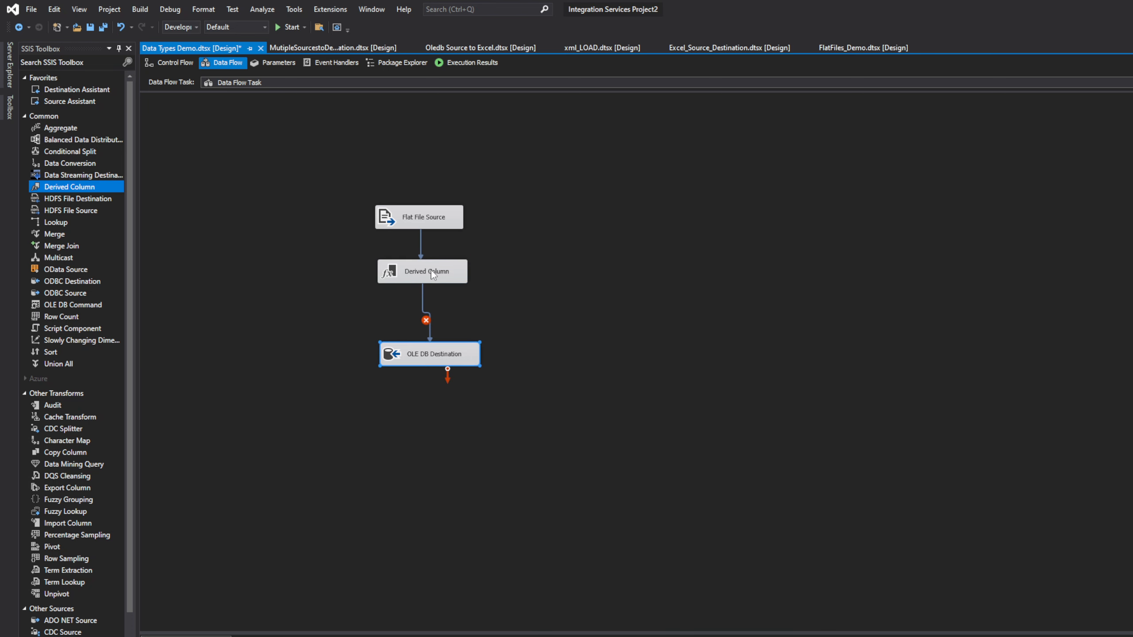
double_click(412, 215)
click(559, 307)
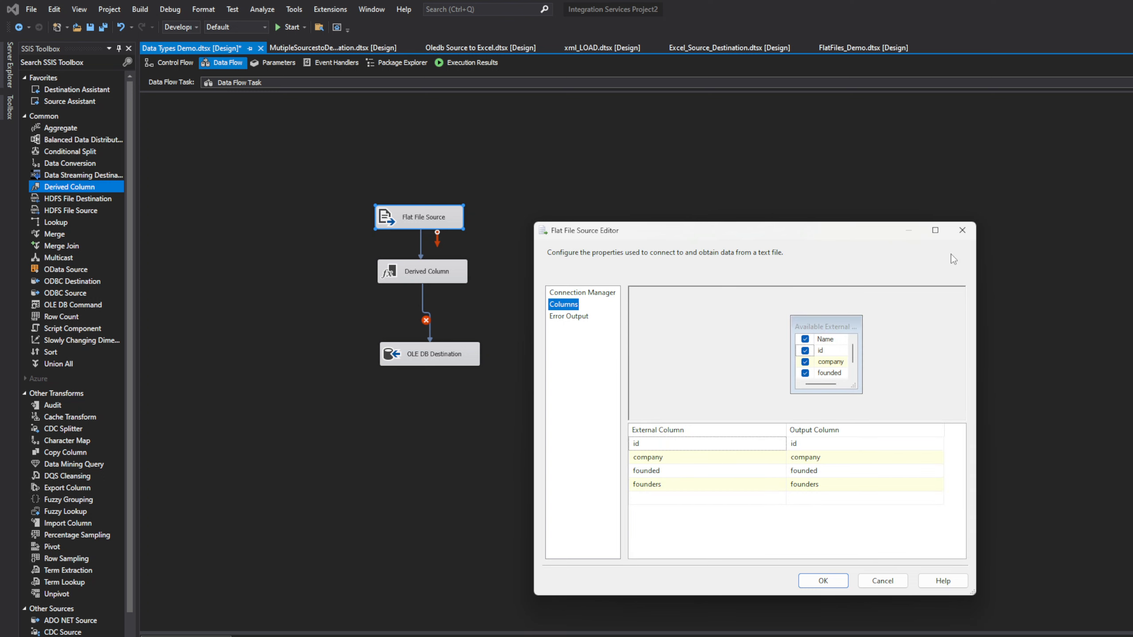
click(962, 230)
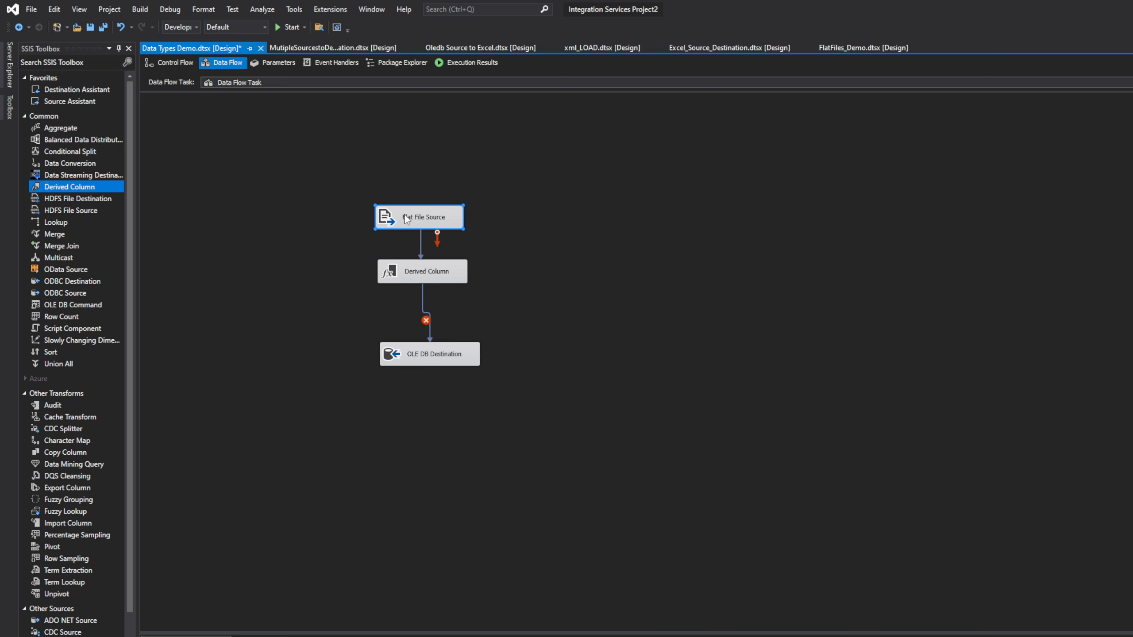
Step: In the source's Advanced Editor, expand External and Output Columns and select founded
right_click(398, 216)
click(450, 236)
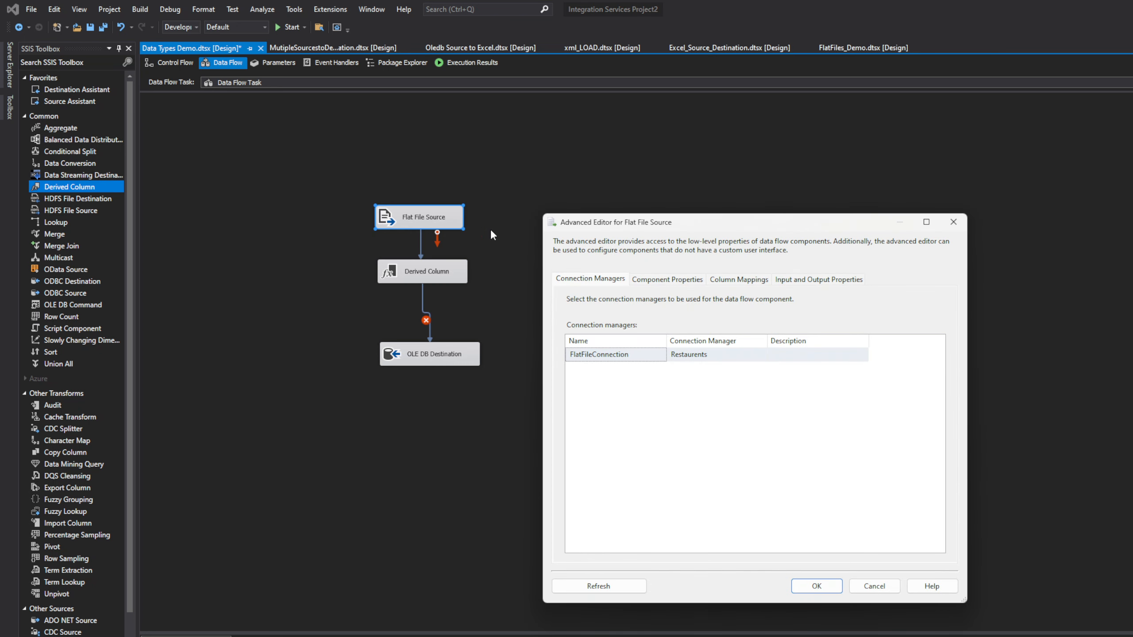
click(812, 280)
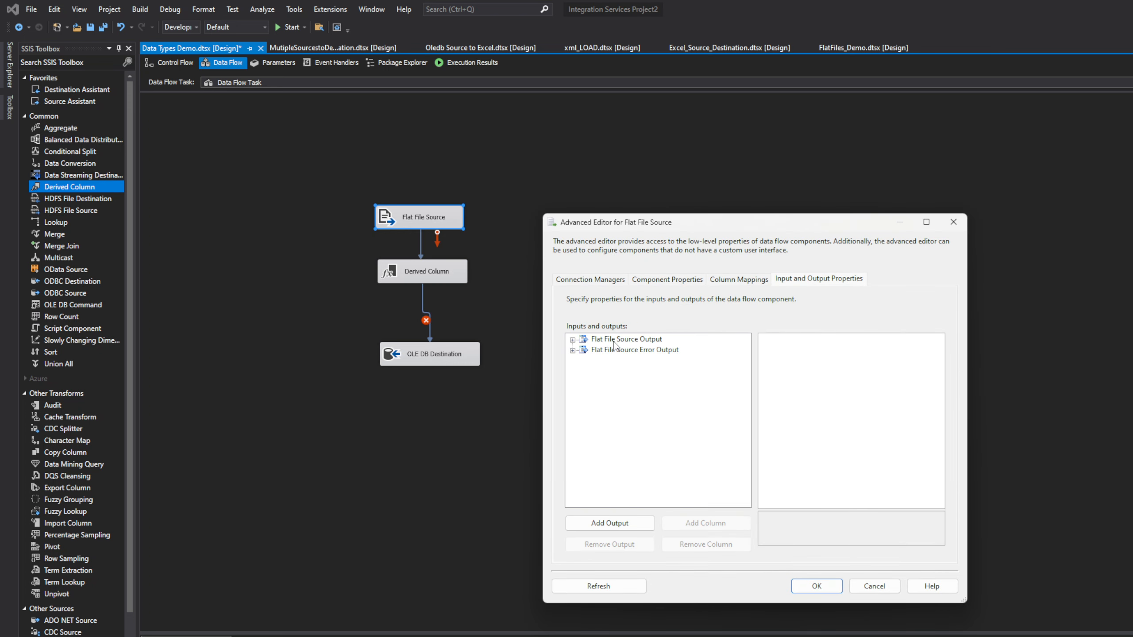
click(573, 340)
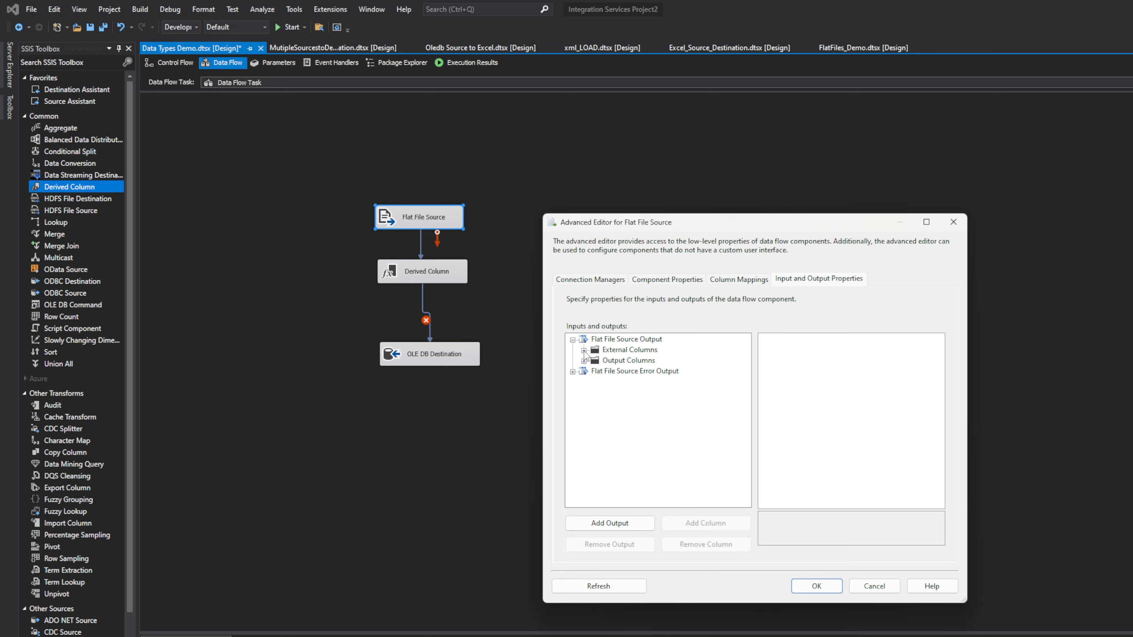
click(584, 351)
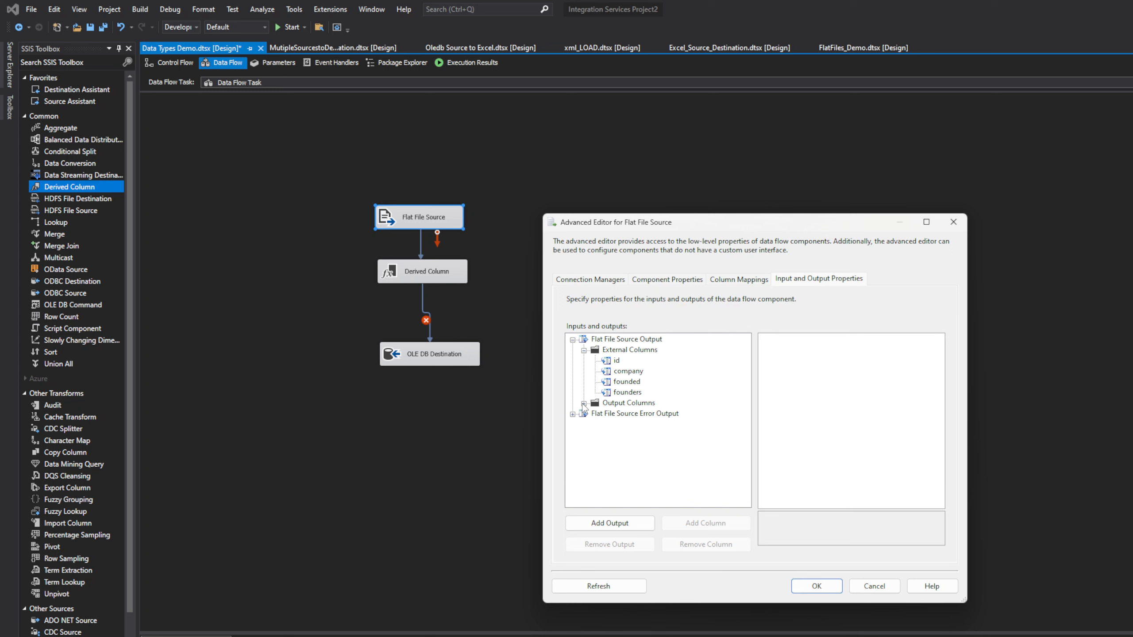
click(584, 404)
click(617, 436)
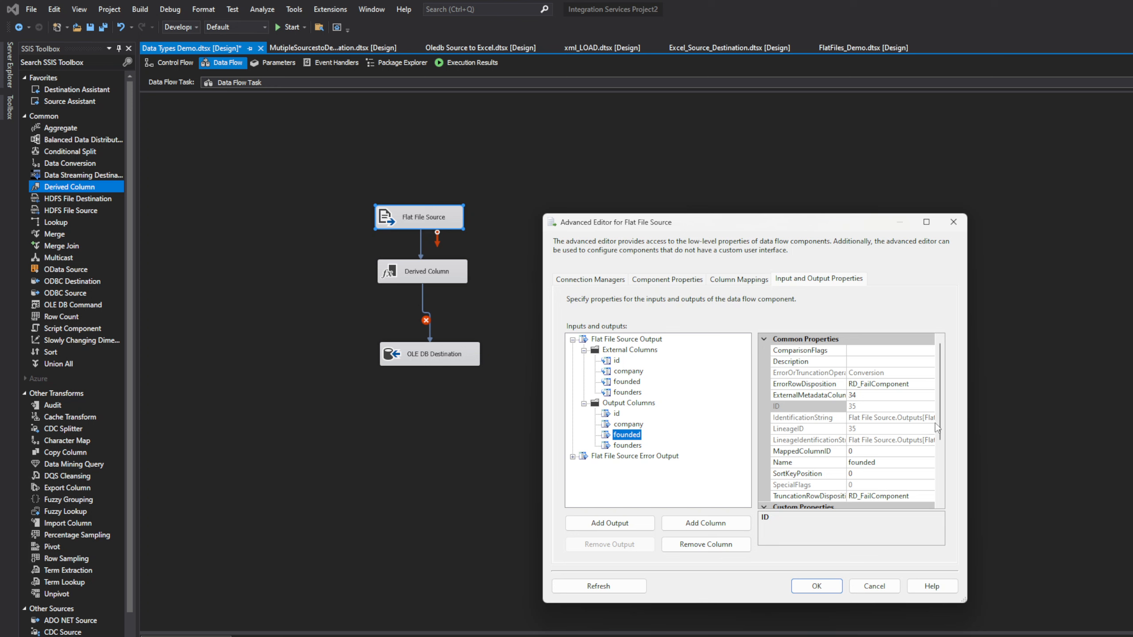
scroll(942, 453, down, 2)
drag(945, 455, 948, 484)
Step: Change the founded output column's DataType to database date [DT_DBDATE] and confirm with OK
click(932, 464)
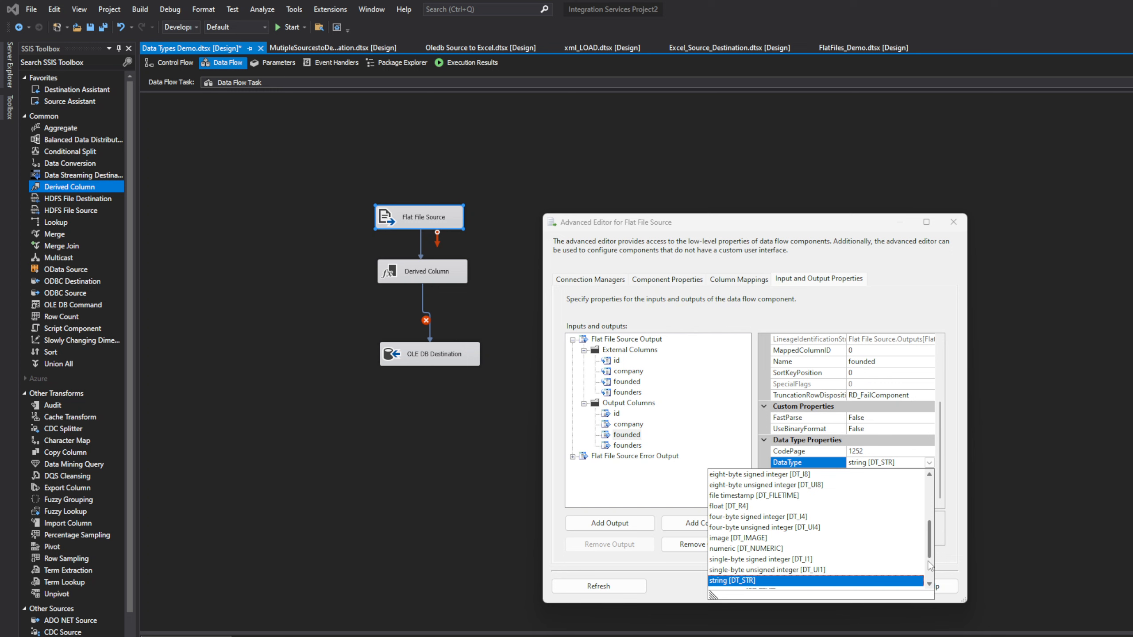
scroll(929, 565, down, 2)
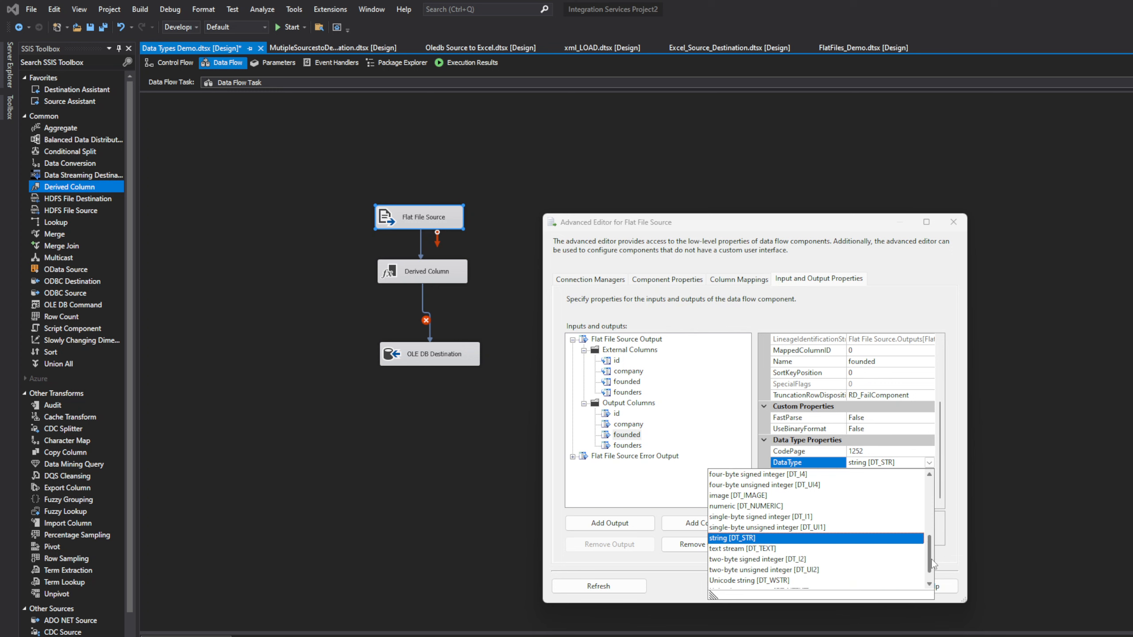
scroll(930, 558, up, 3)
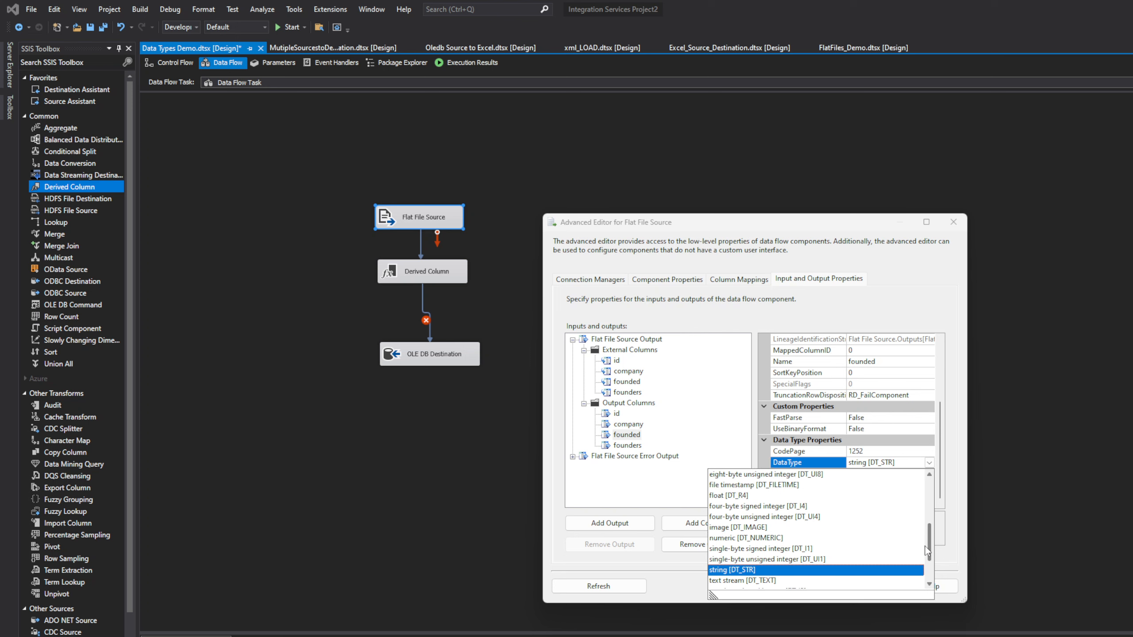
drag(925, 546, 925, 531)
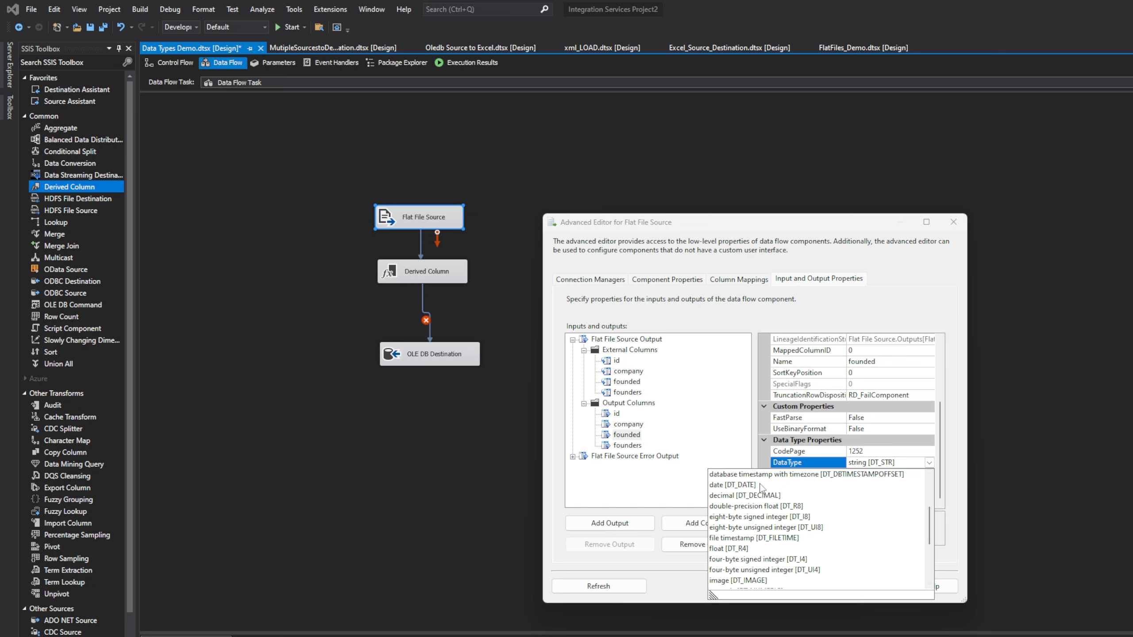
click(929, 475)
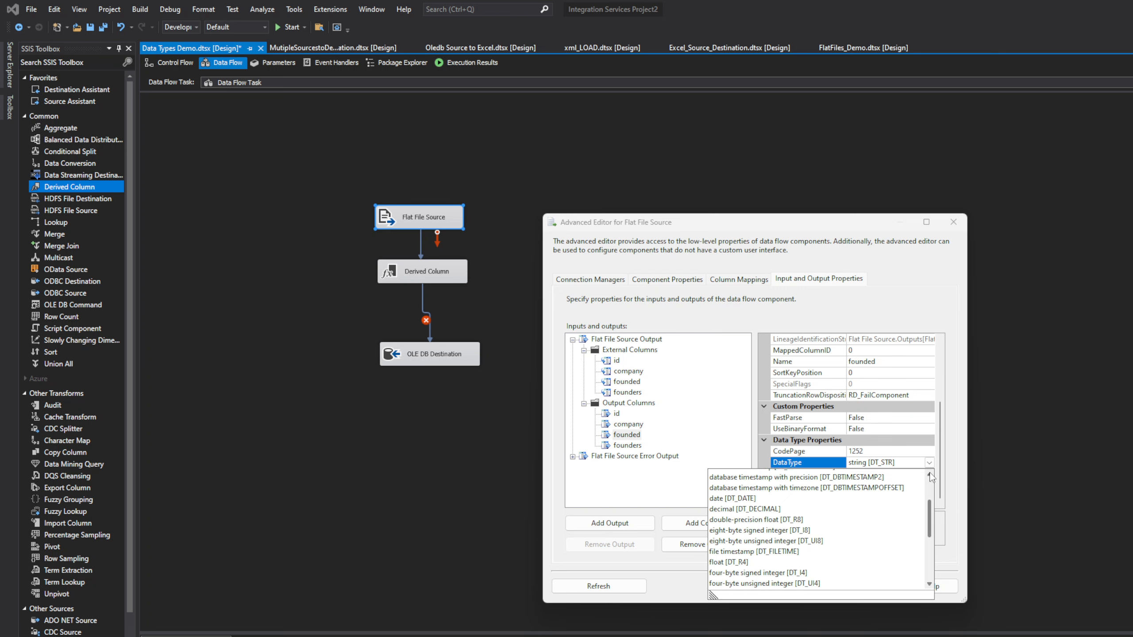
click(929, 475)
click(929, 475)
click(930, 475)
click(929, 475)
click(929, 475)
click(930, 475)
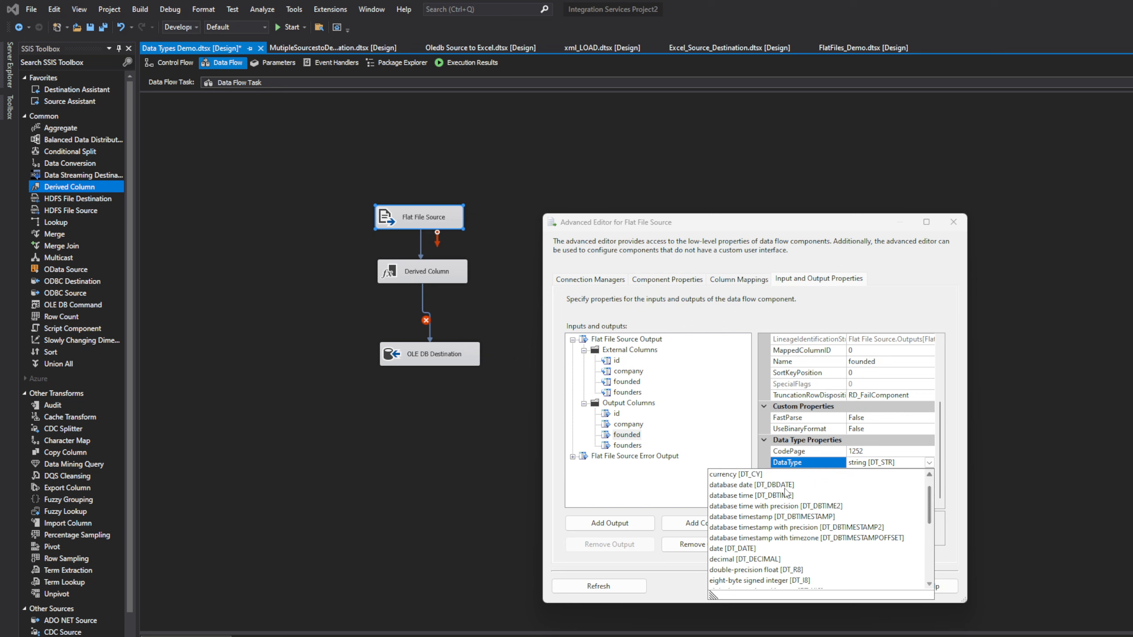
click(786, 491)
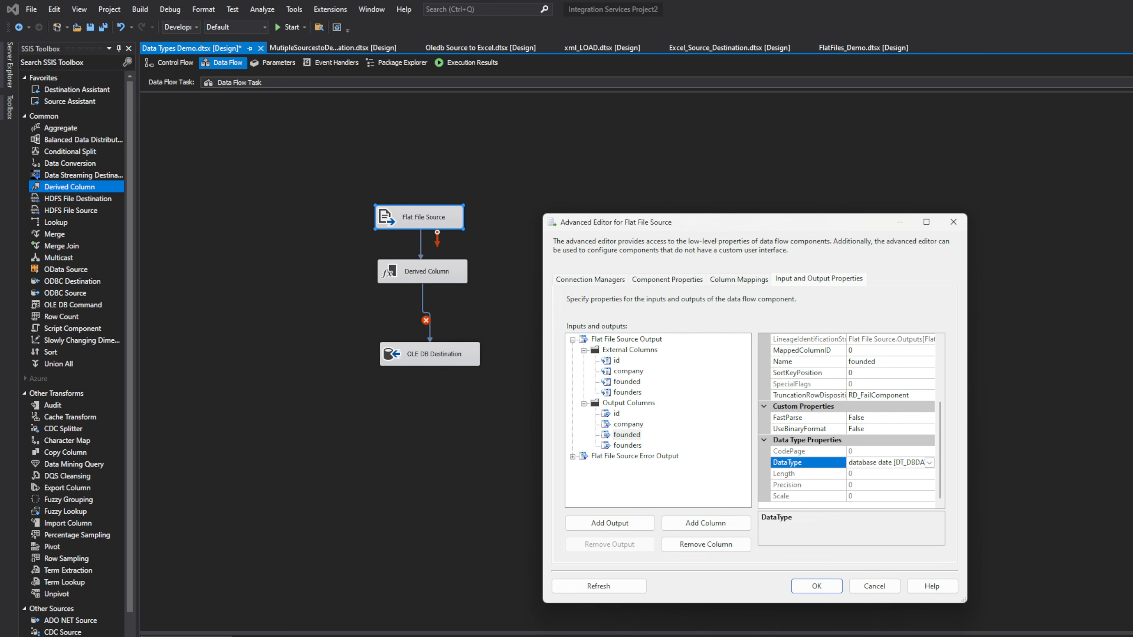
click(818, 587)
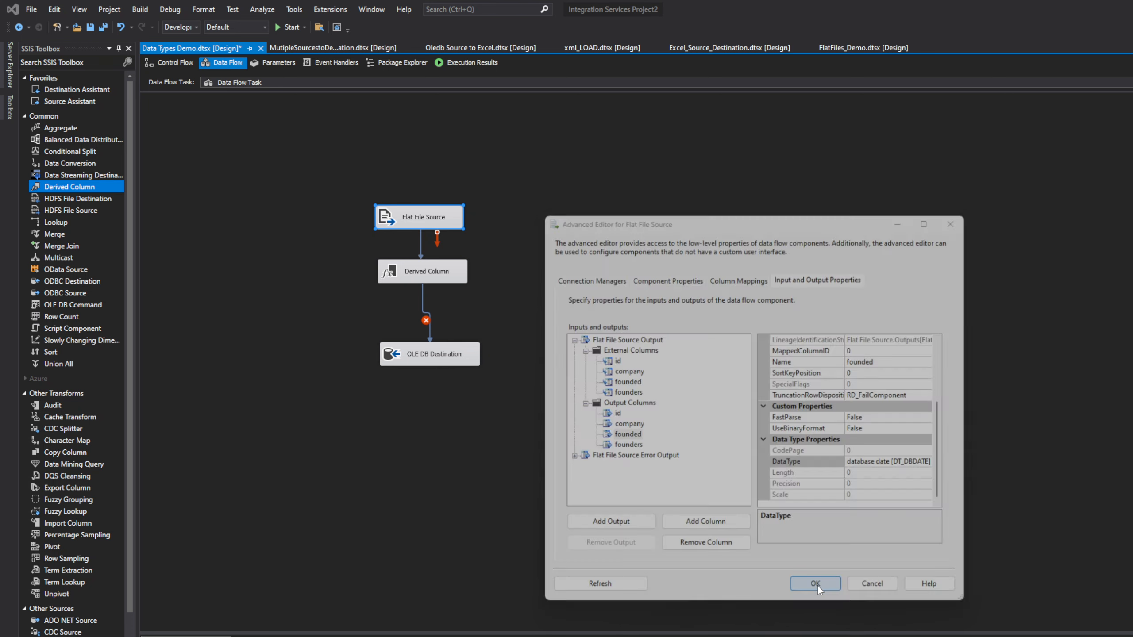
click(429, 277)
Step: Drag the founded input column into the Derived Column grid as a new row
double_click(429, 277)
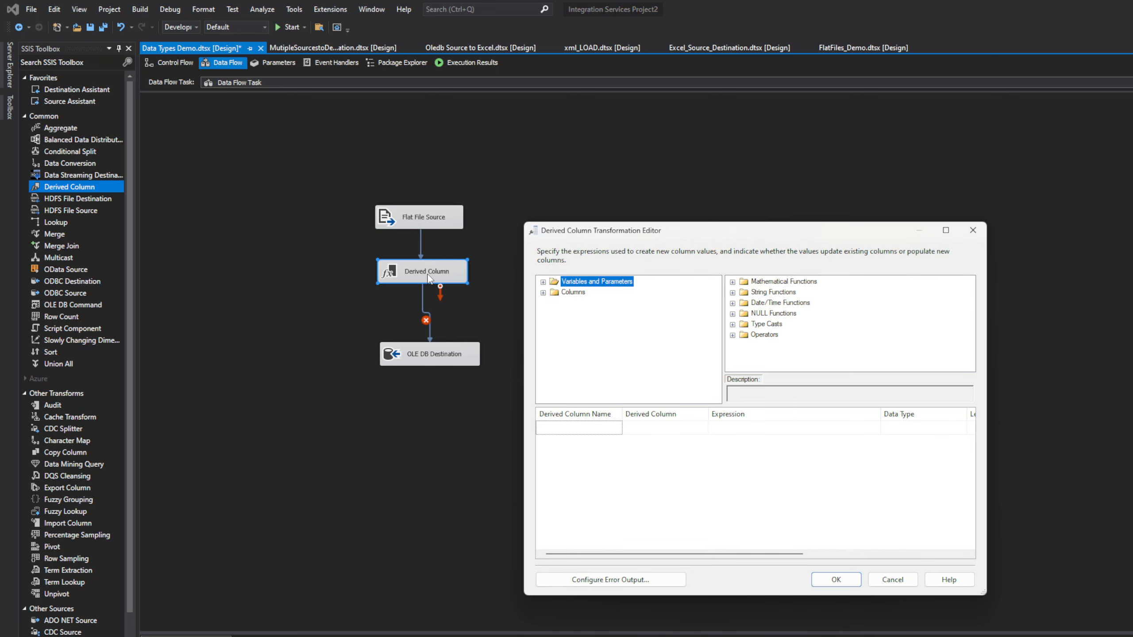
click(544, 293)
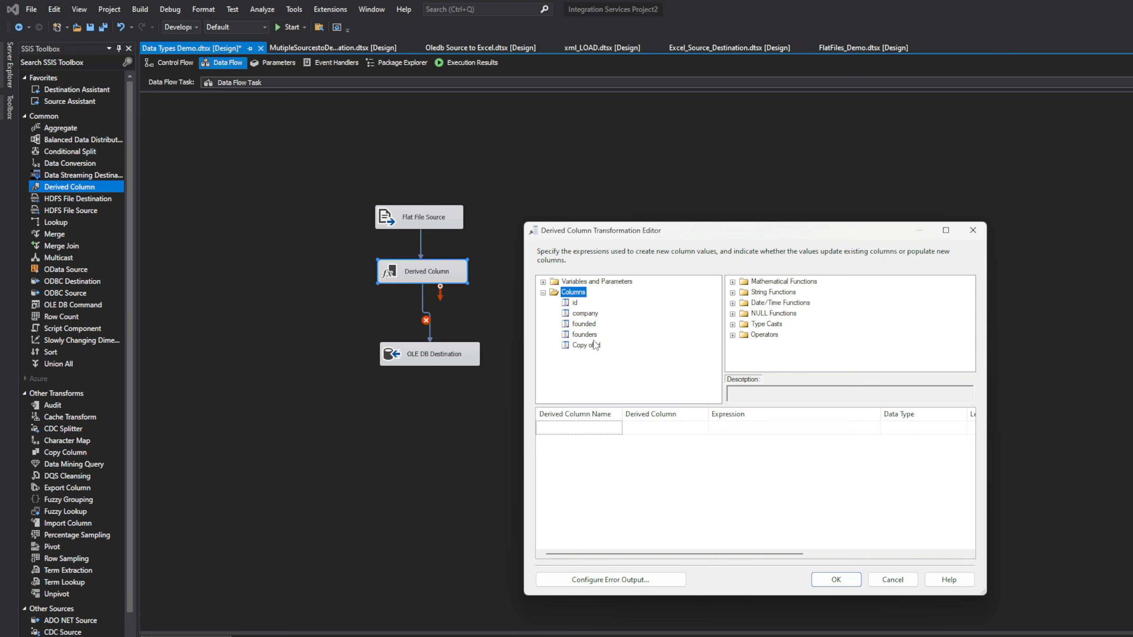
click(586, 325)
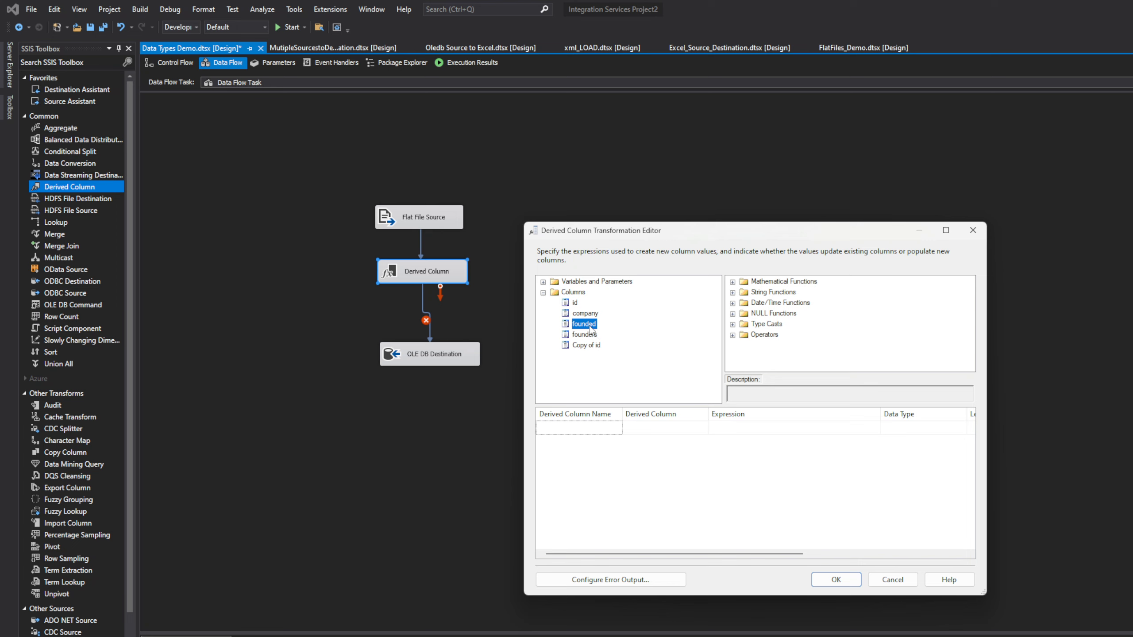
drag(590, 330, 625, 433)
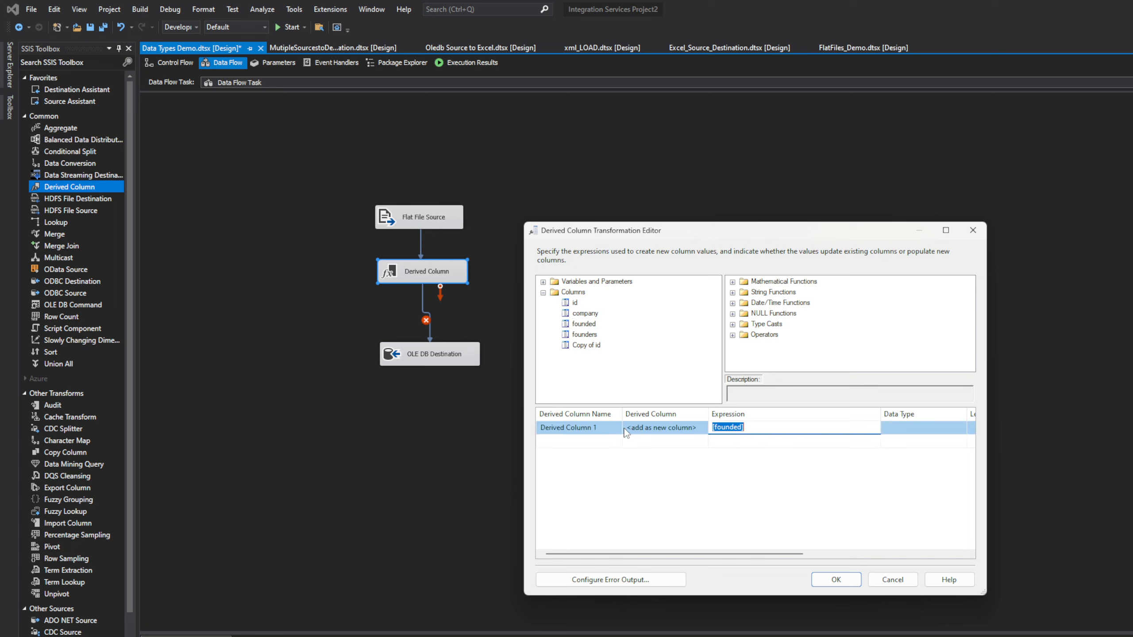
Step: Inspect the new [founded] row, close the Derived Column editor, and open the Flat File Source settings
click(922, 434)
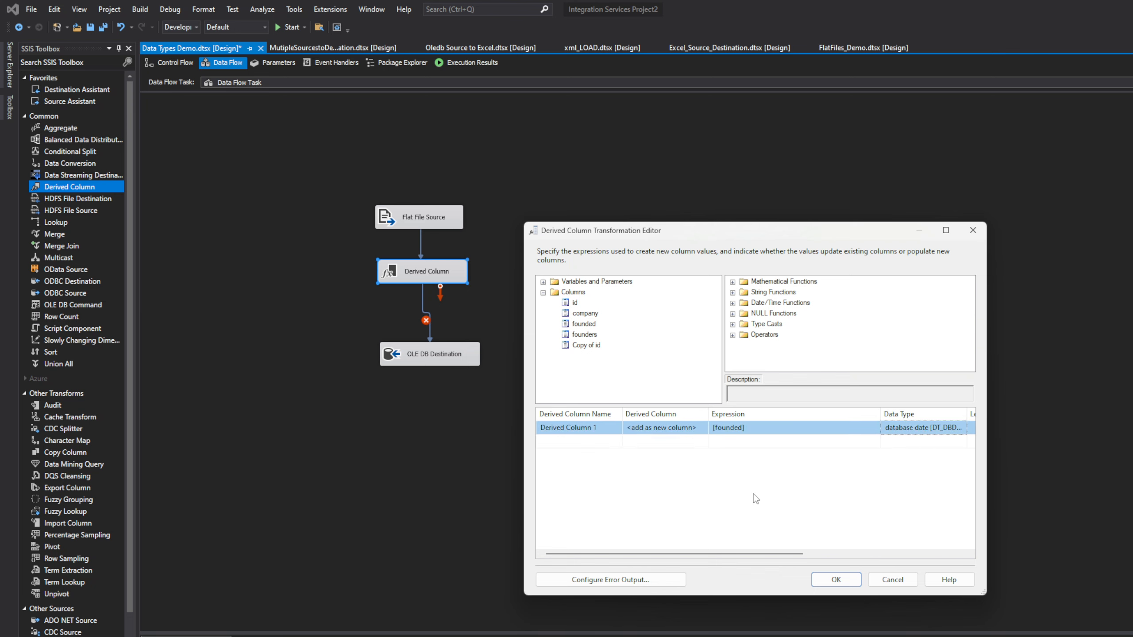
click(758, 427)
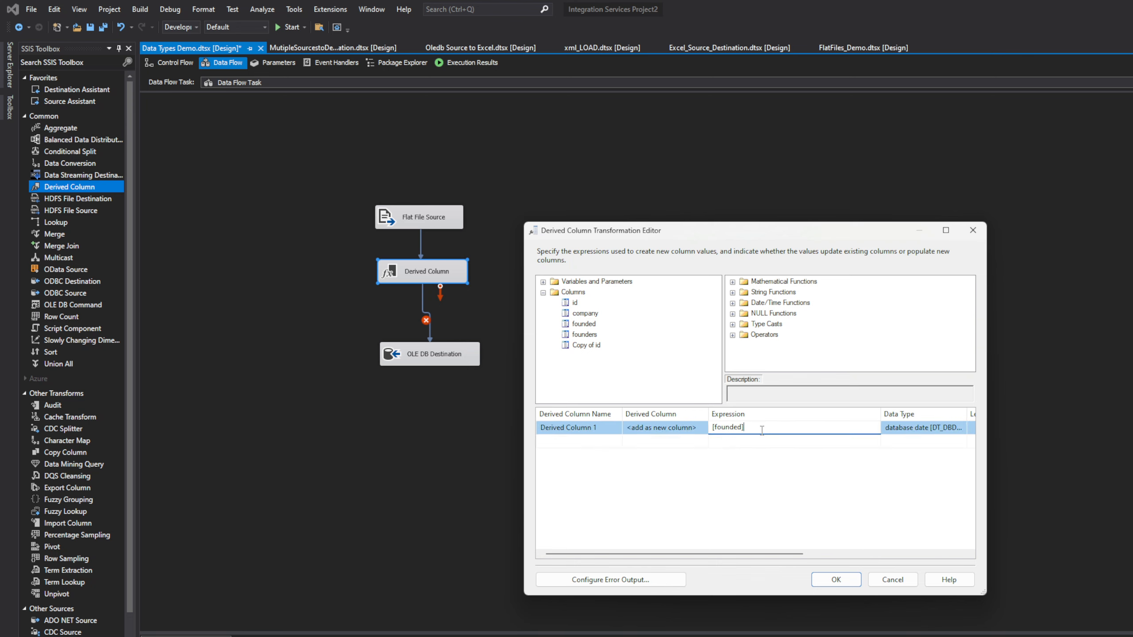
click(644, 427)
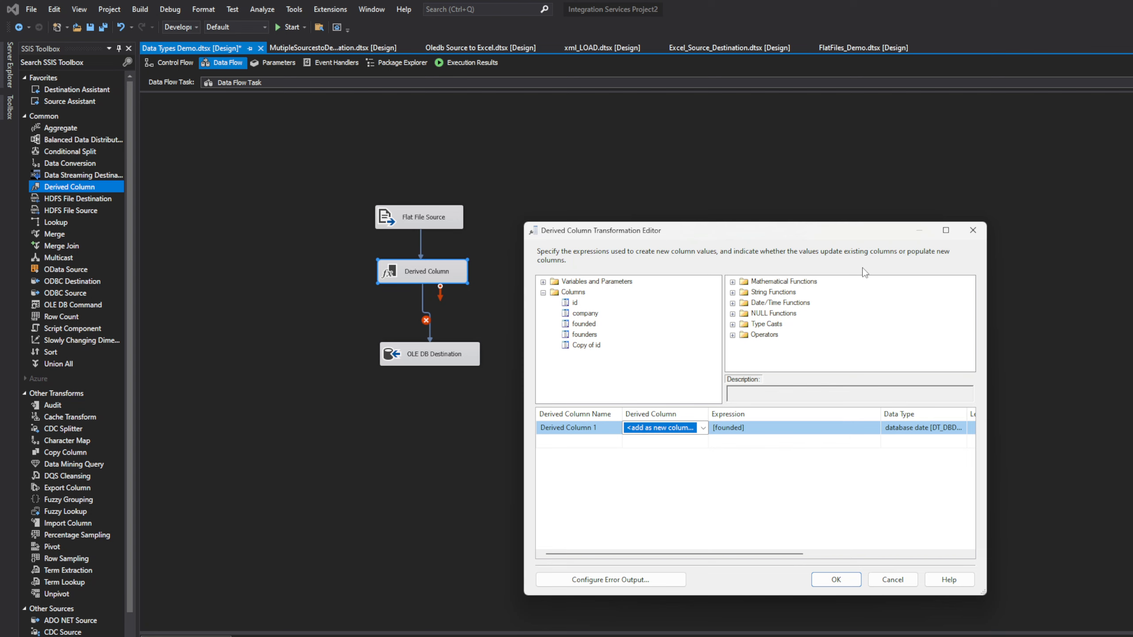
click(974, 231)
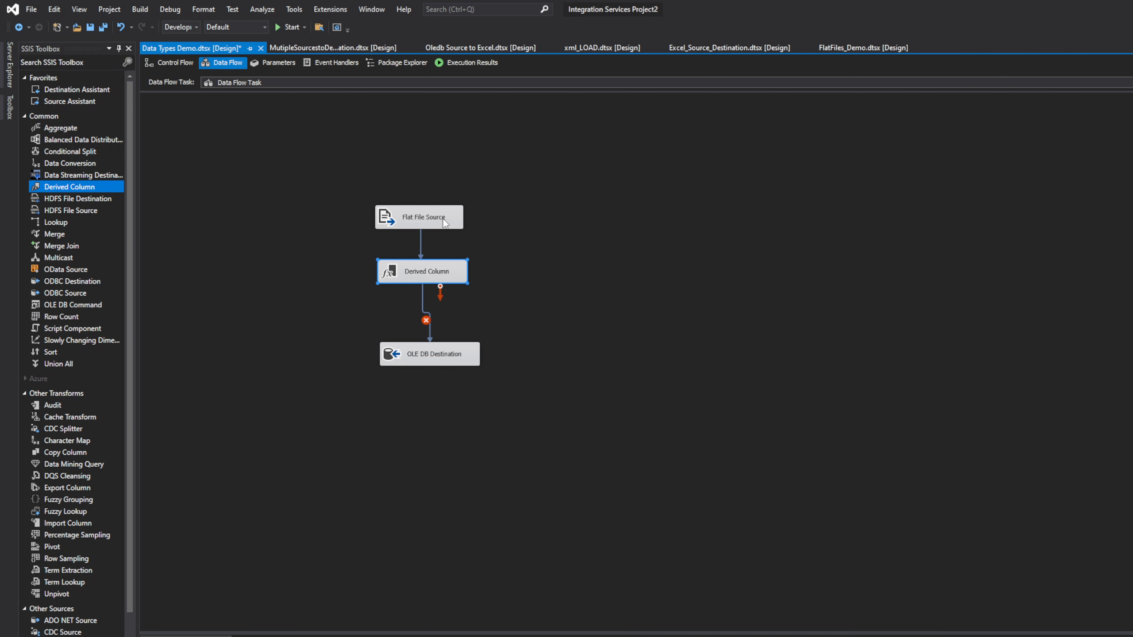
double_click(444, 218)
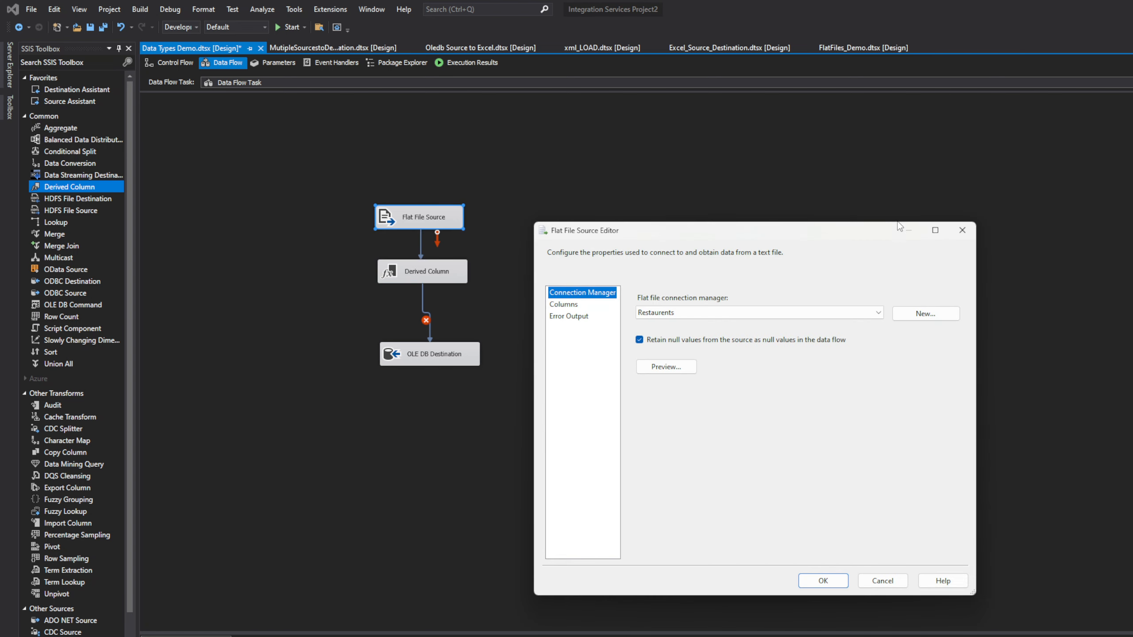
Step: Confirm in the Flat File Source's Advanced Editor that the founded output column is DT_DBDATE
click(963, 230)
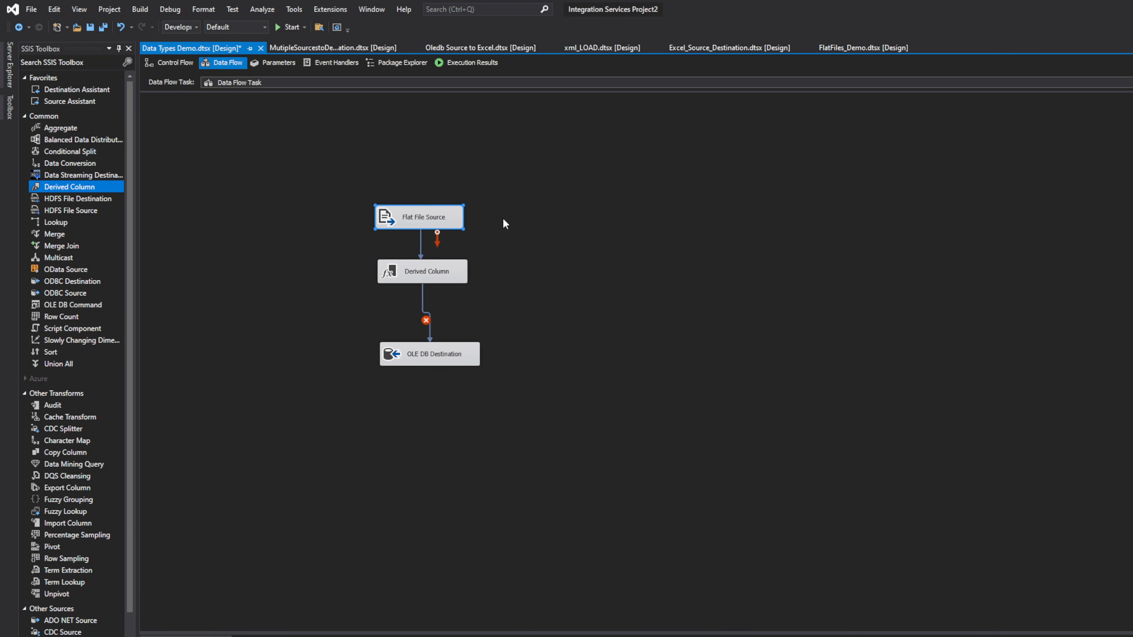
right_click(429, 217)
click(488, 232)
click(826, 280)
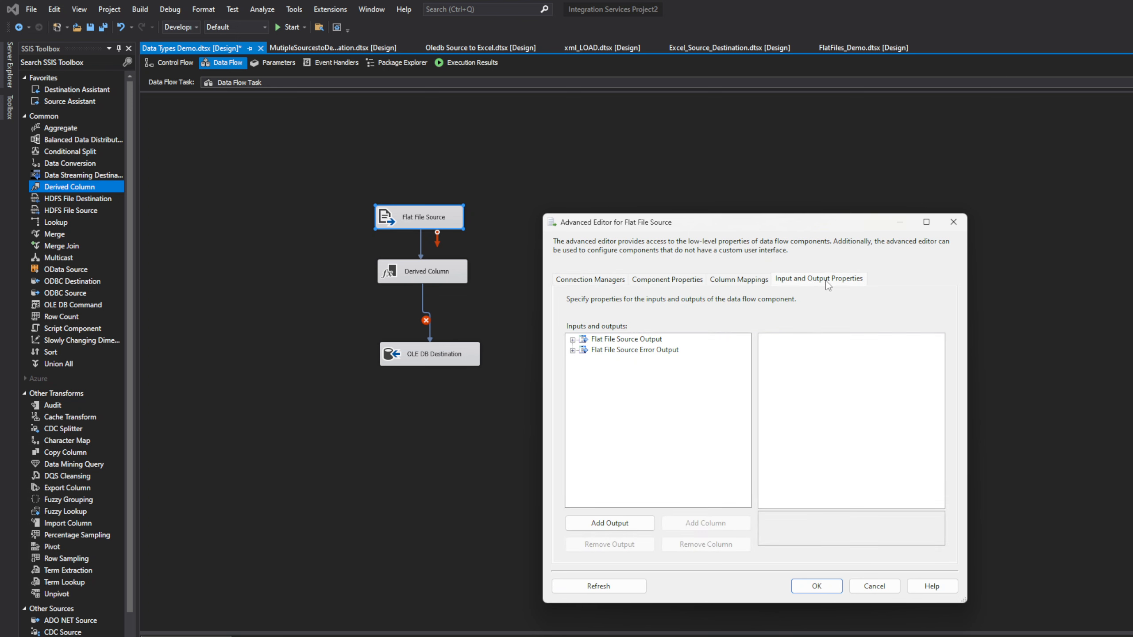
click(572, 340)
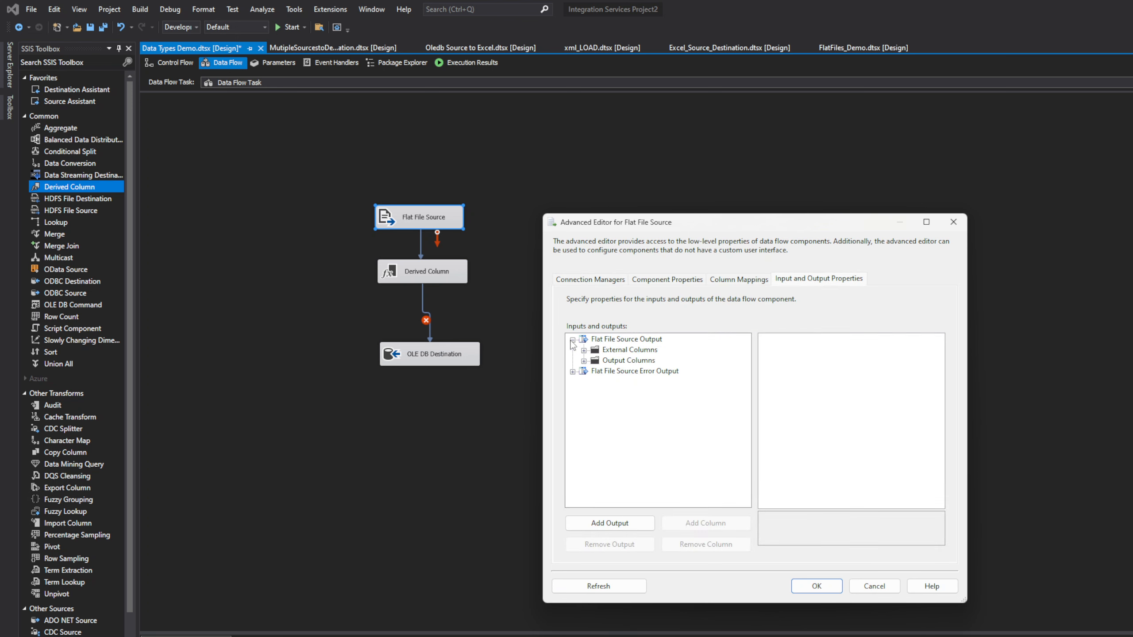
click(583, 361)
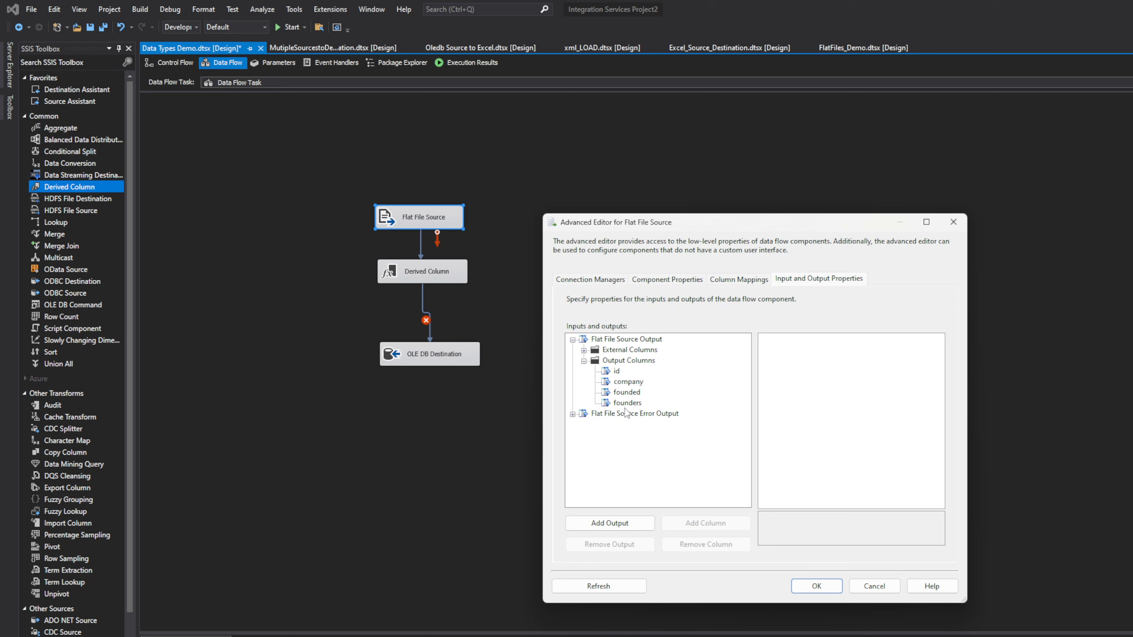
click(627, 392)
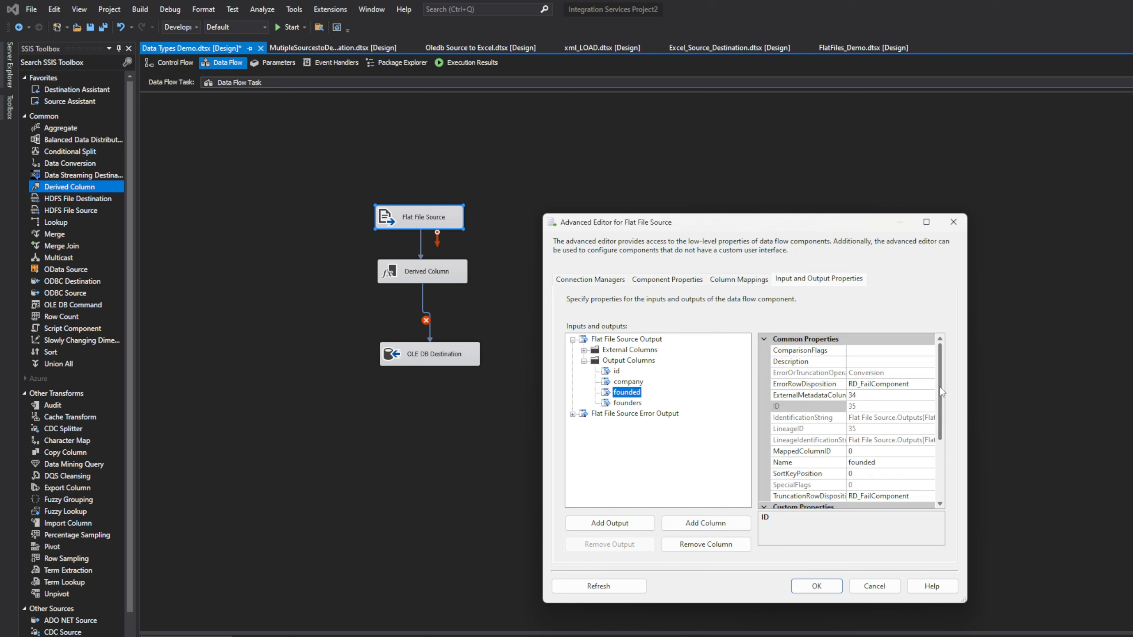
drag(940, 387, 944, 462)
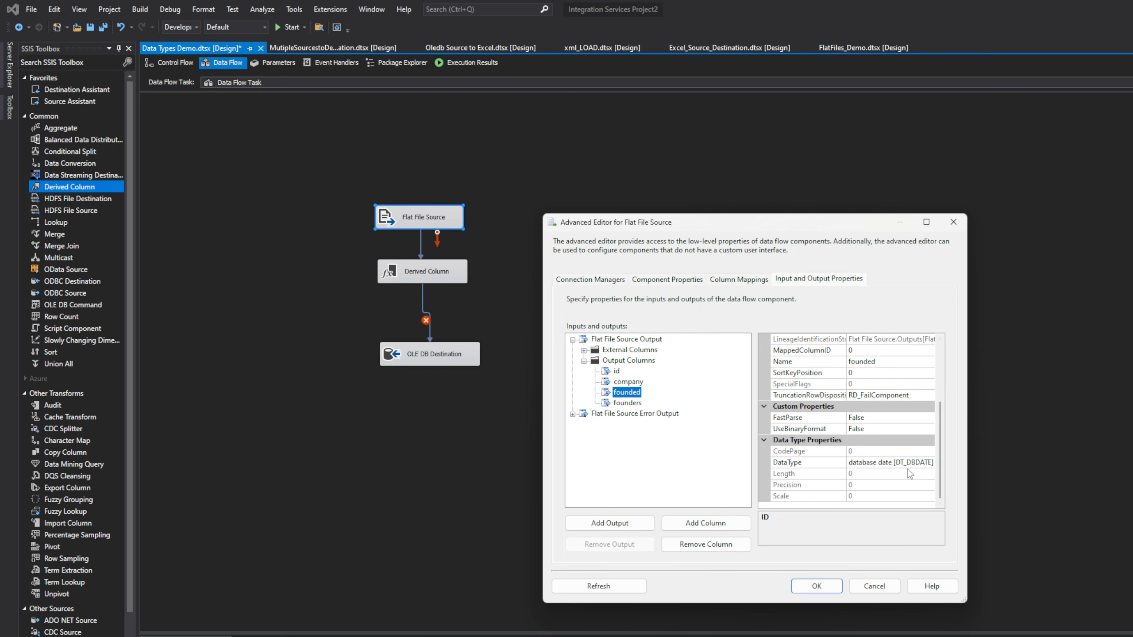
click(816, 586)
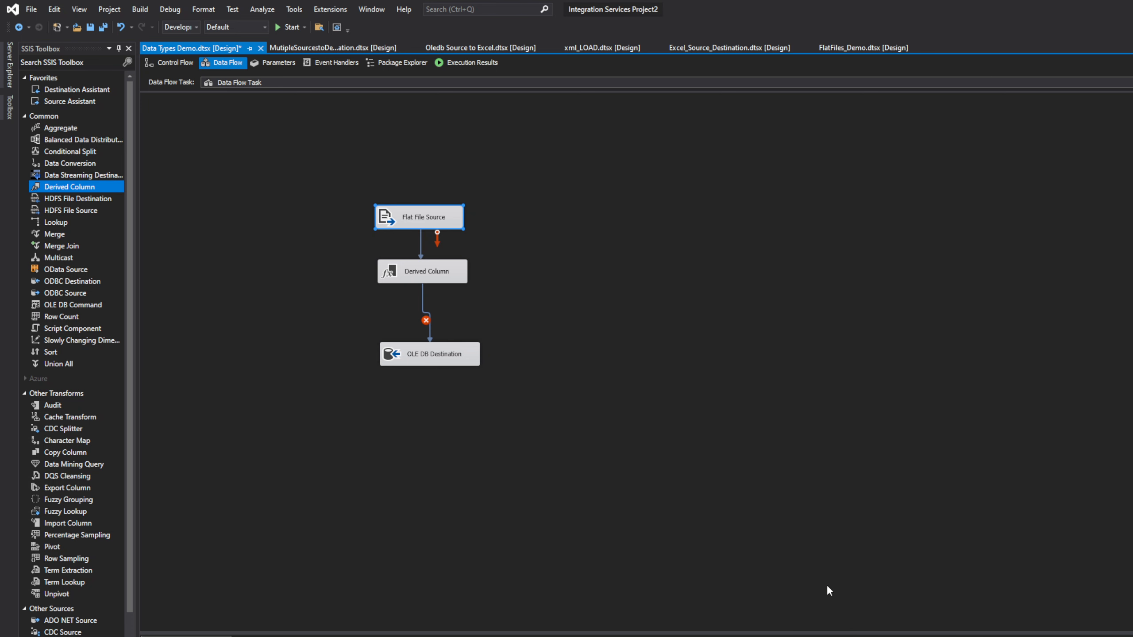
Step: Paste the prepared date-conversion expression into the derived row, kept as a new column
double_click(438, 282)
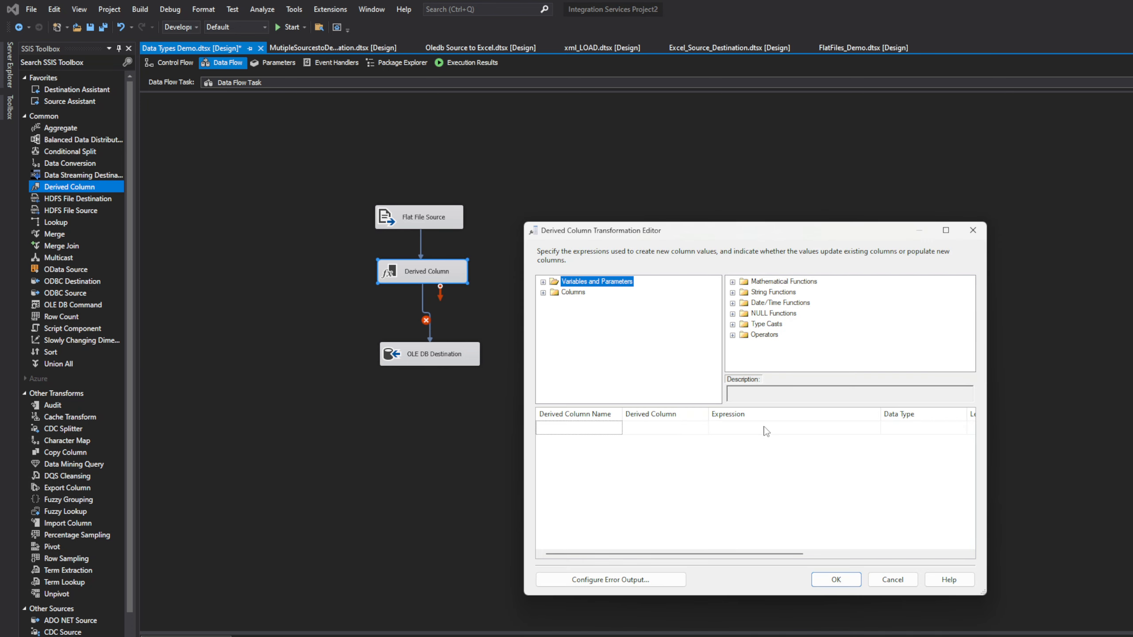
click(746, 427)
right_click(746, 427)
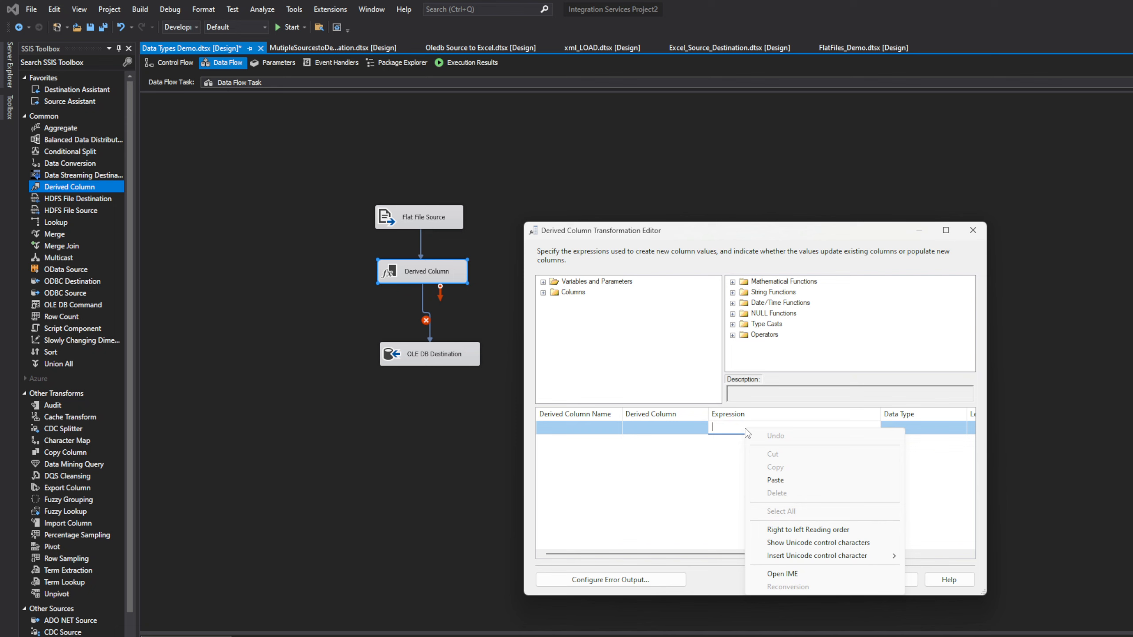
click(778, 479)
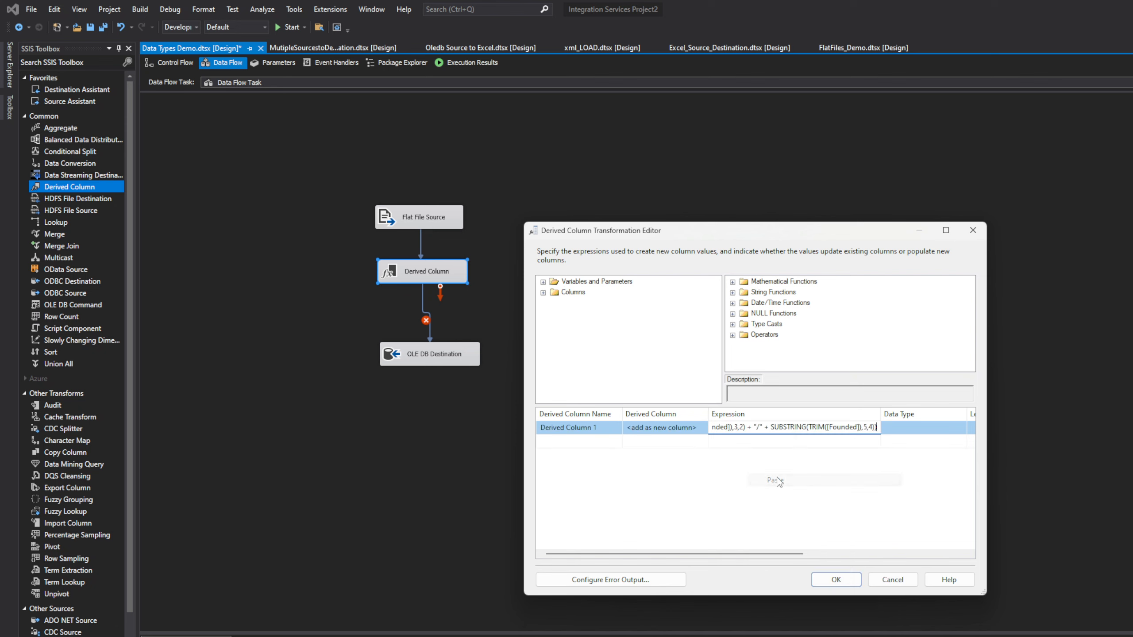
click(918, 432)
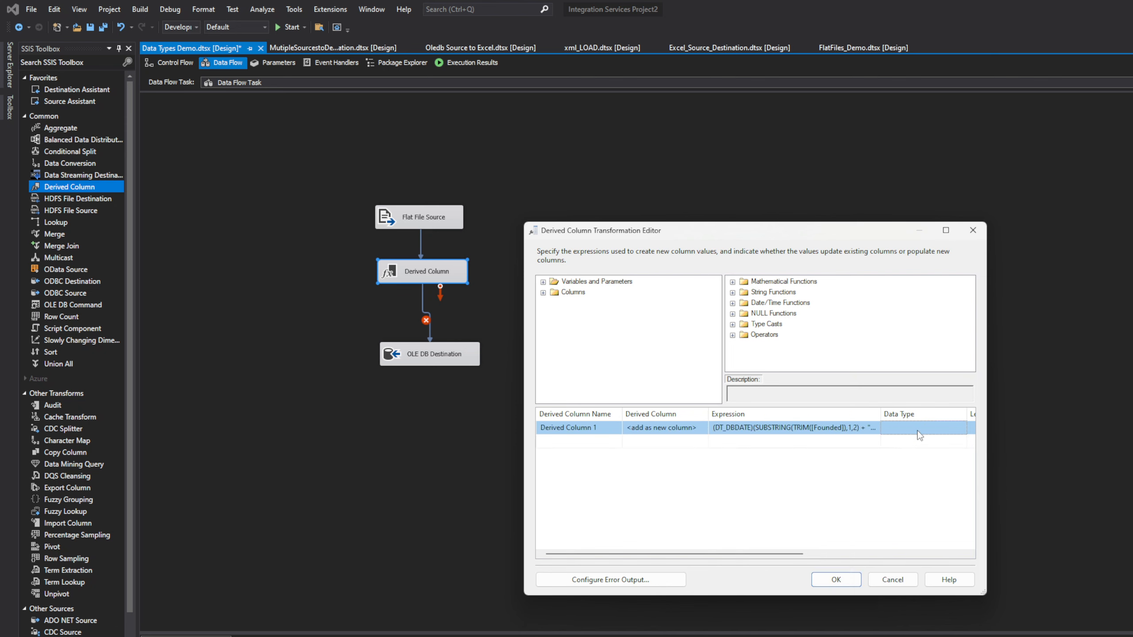
click(826, 428)
click(851, 469)
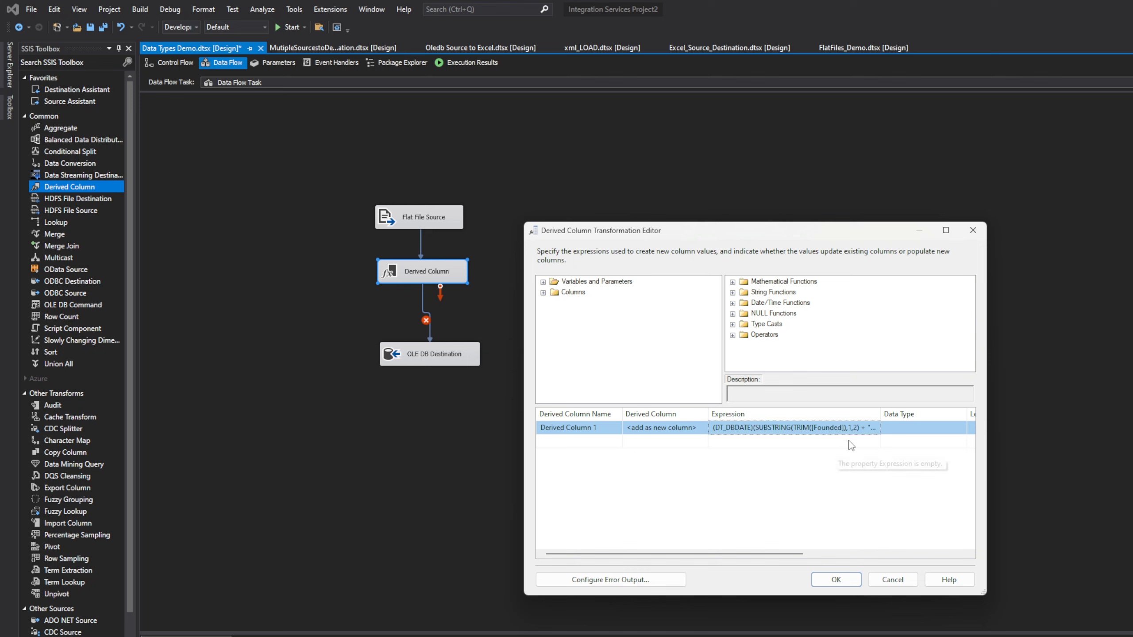
click(701, 427)
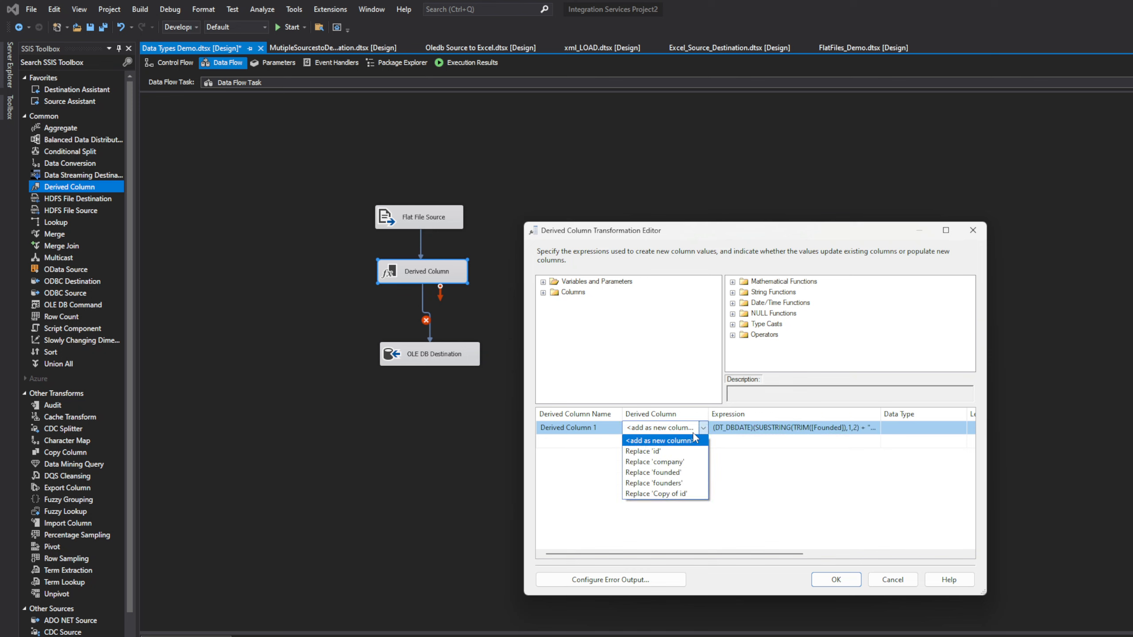
click(695, 438)
Step: Replace the derived row's expression with just the founded column
click(821, 427)
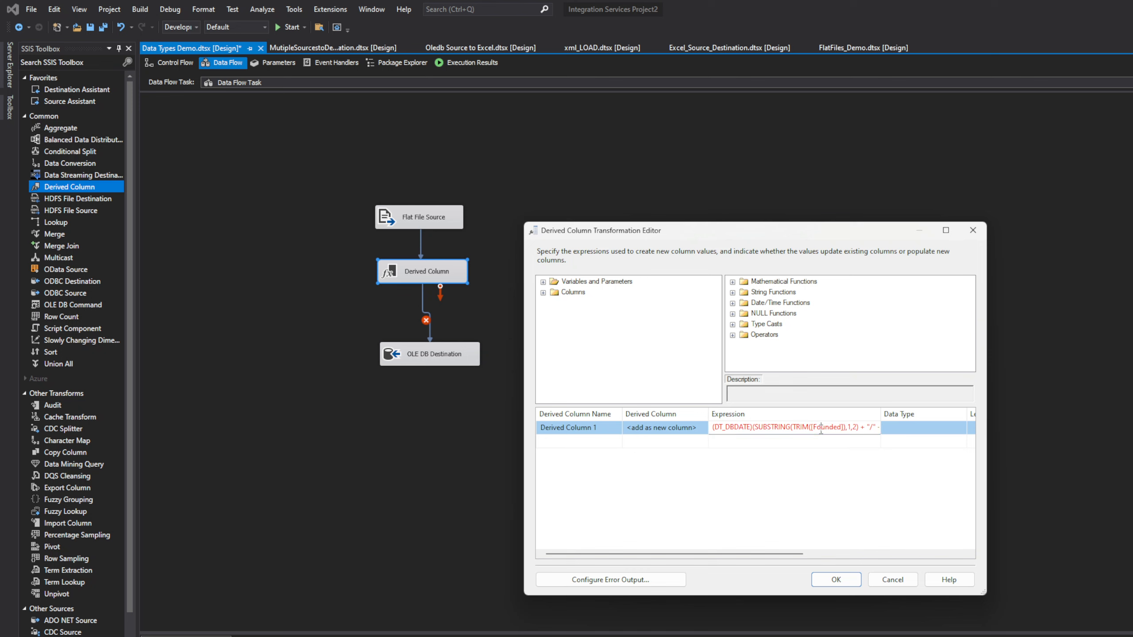
key(ctrl+a)
key(ctrl+c)
key(Delete)
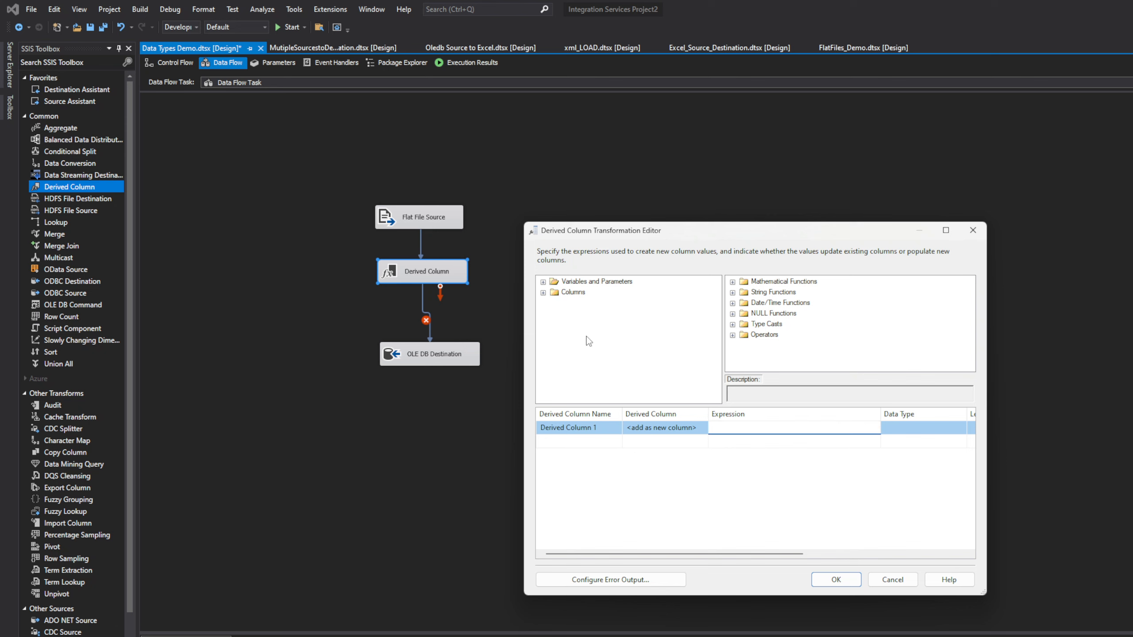
click(543, 293)
drag(584, 334, 777, 431)
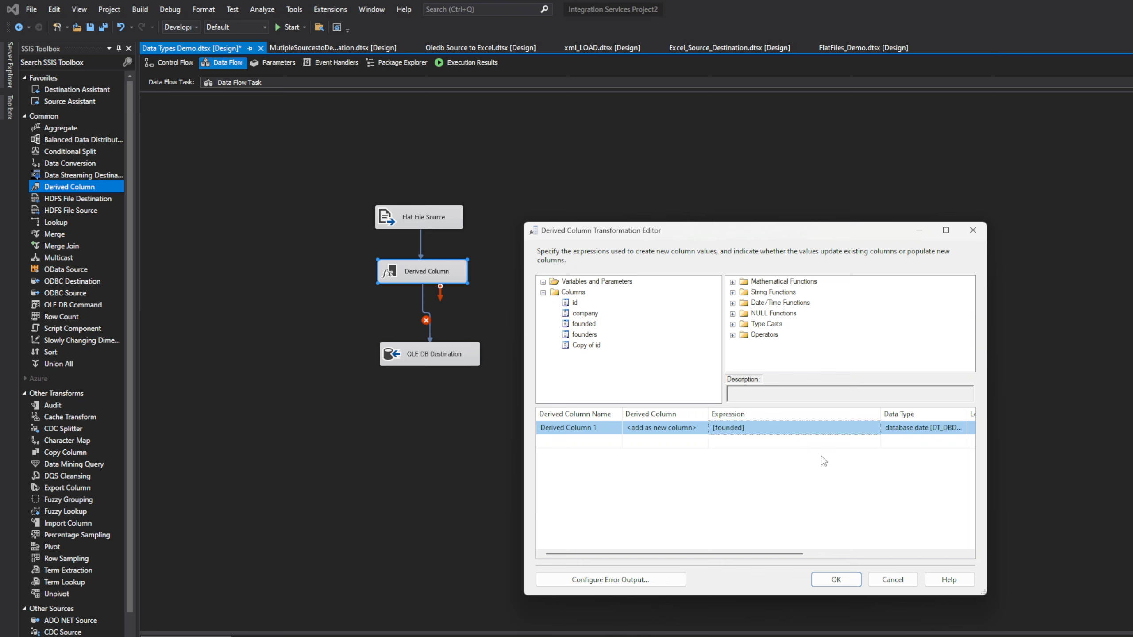
Step: Keep the derived row set to '<add as new column>' rather than replacing a column
click(664, 430)
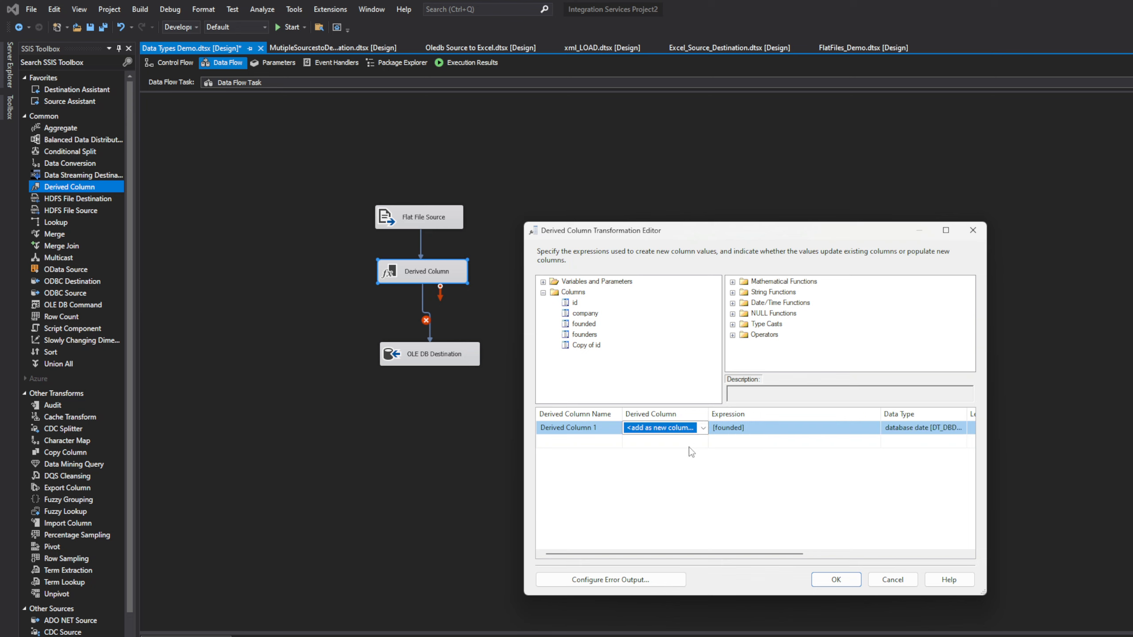
click(703, 429)
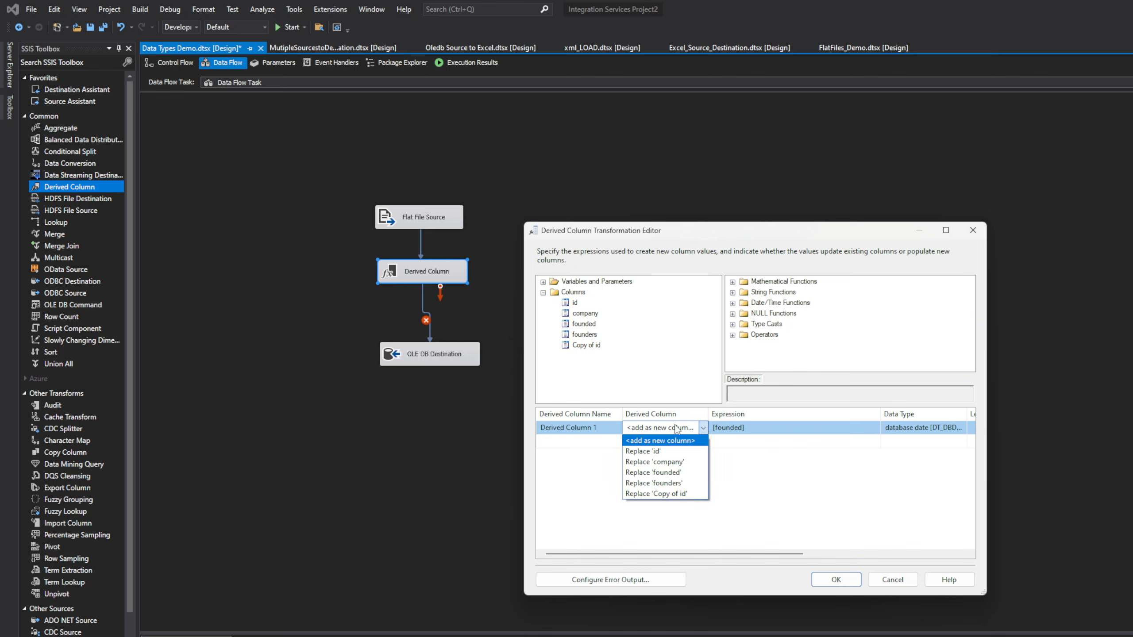
click(696, 439)
click(677, 432)
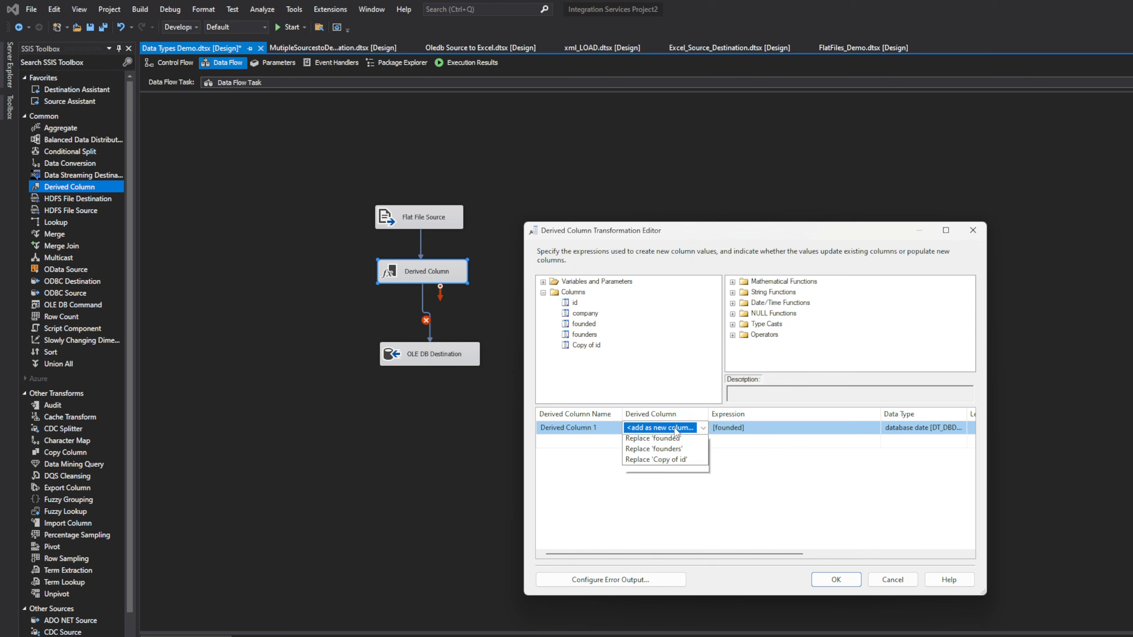
click(677, 431)
click(677, 431)
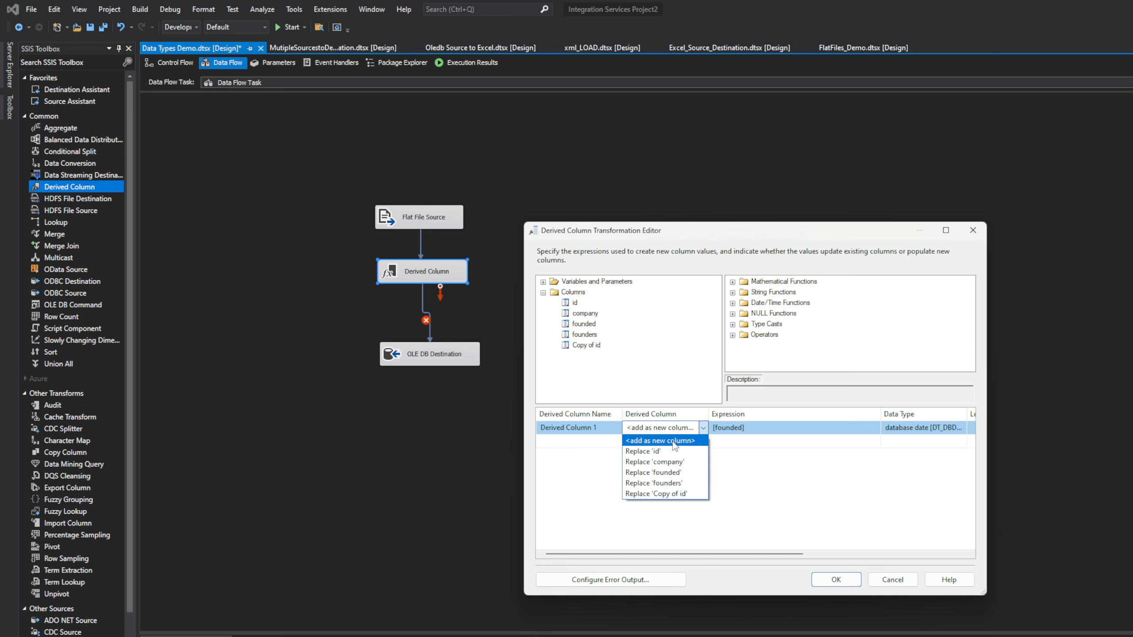
click(676, 441)
click(597, 429)
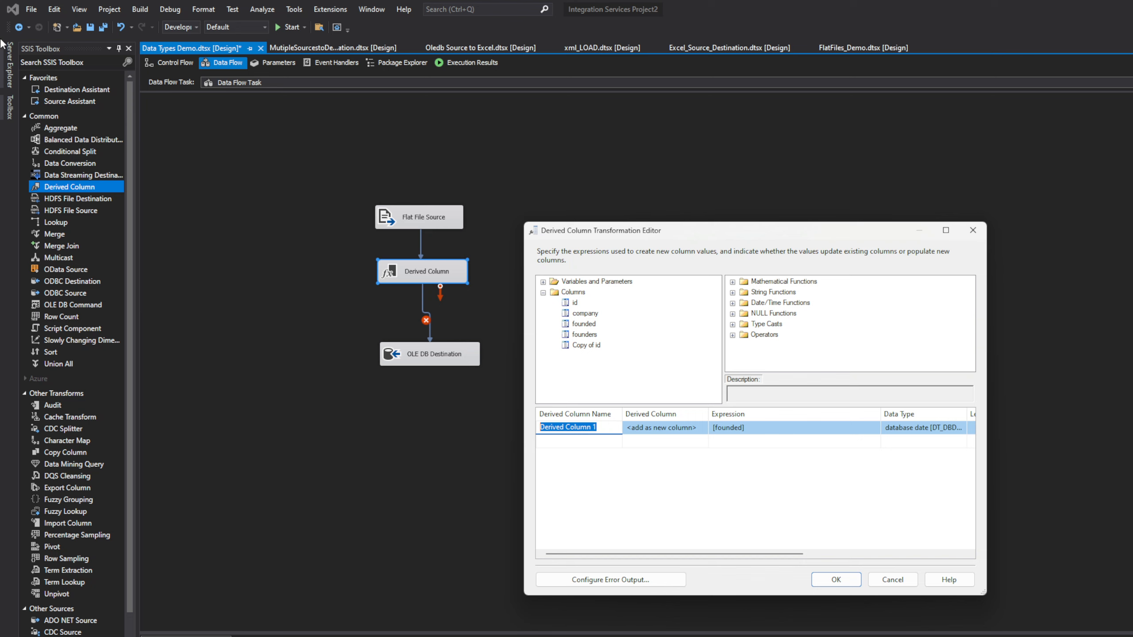
Step: Name the row FoundedDate with the (DT_DBDATE) TRIM/SUBSTRING expression; dismiss the Founded-not-found error
text(FoundedDate)
click(754, 427)
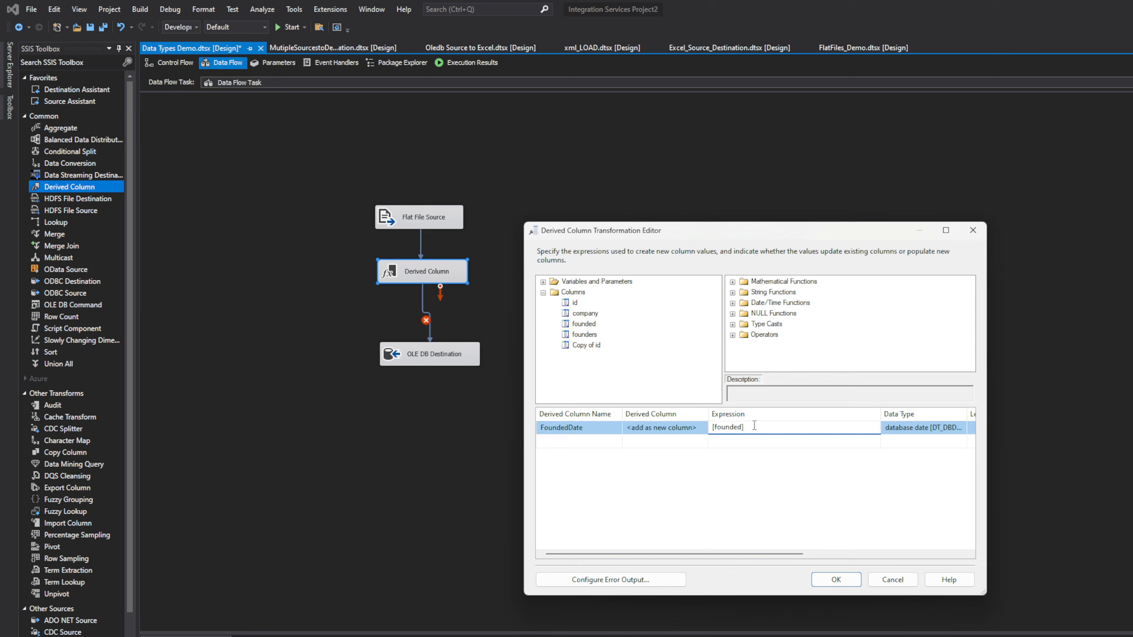
key(ctrl+a)
key(ctrl+v)
click(838, 507)
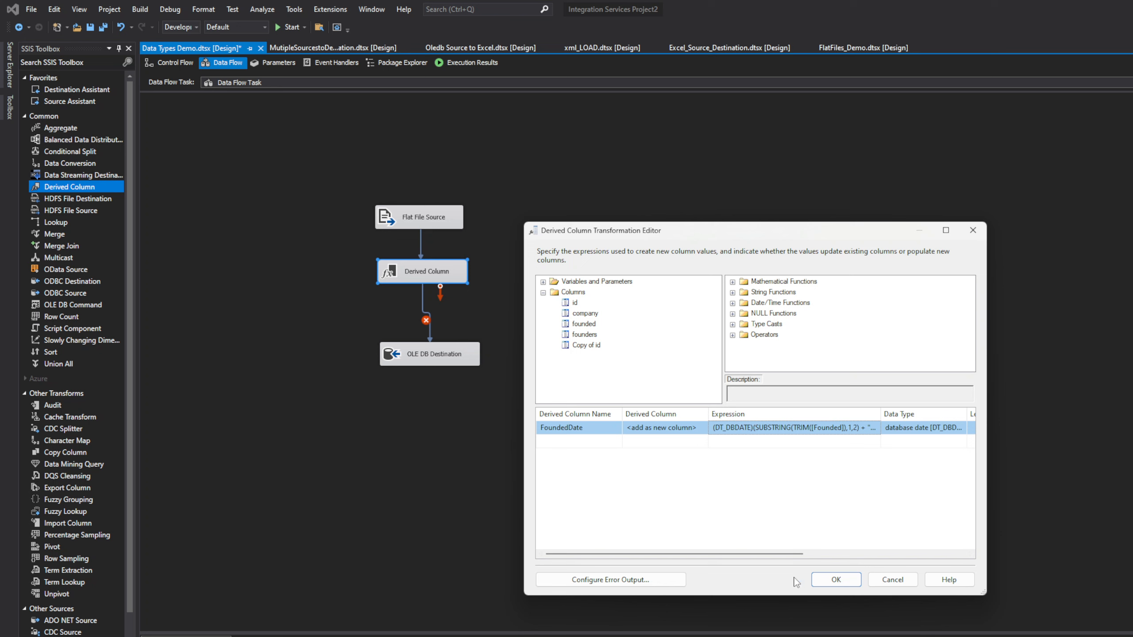
click(834, 585)
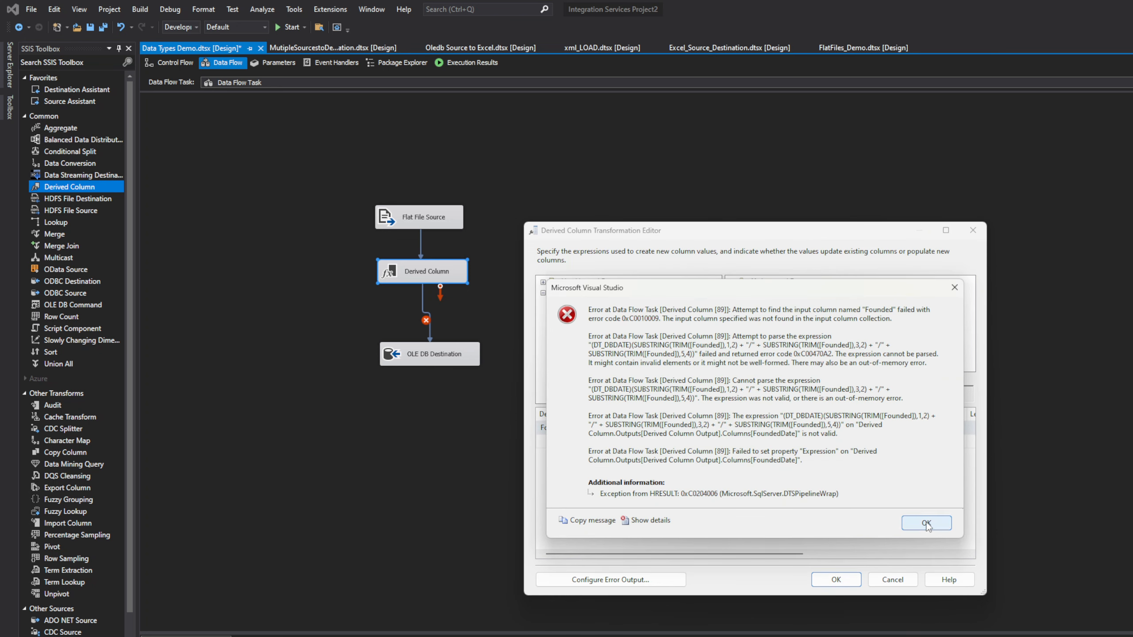
click(926, 523)
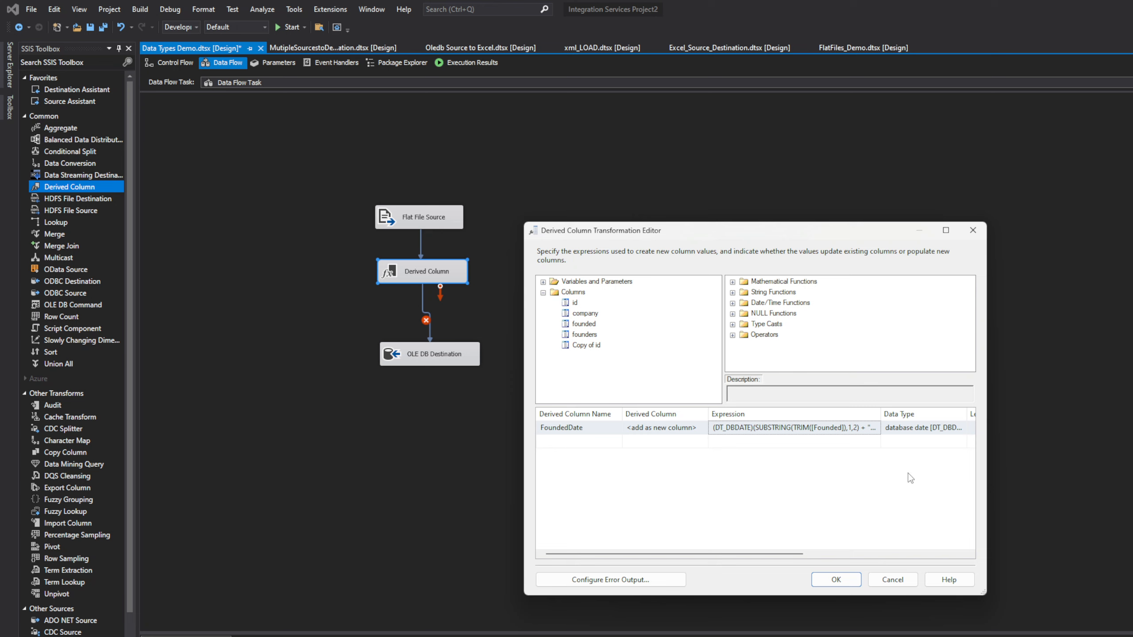
Step: Cut the FoundedDate expression down to (DT_DBDATE) followed by the founded column, and apply it
click(859, 427)
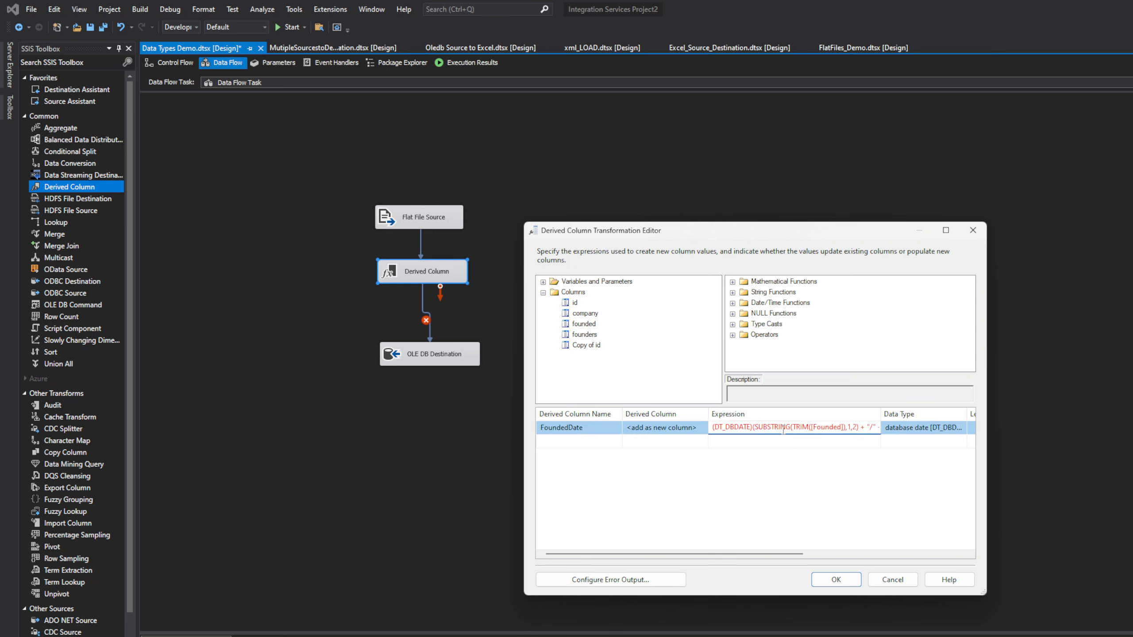
drag(753, 428, 911, 435)
key(BackSpace)
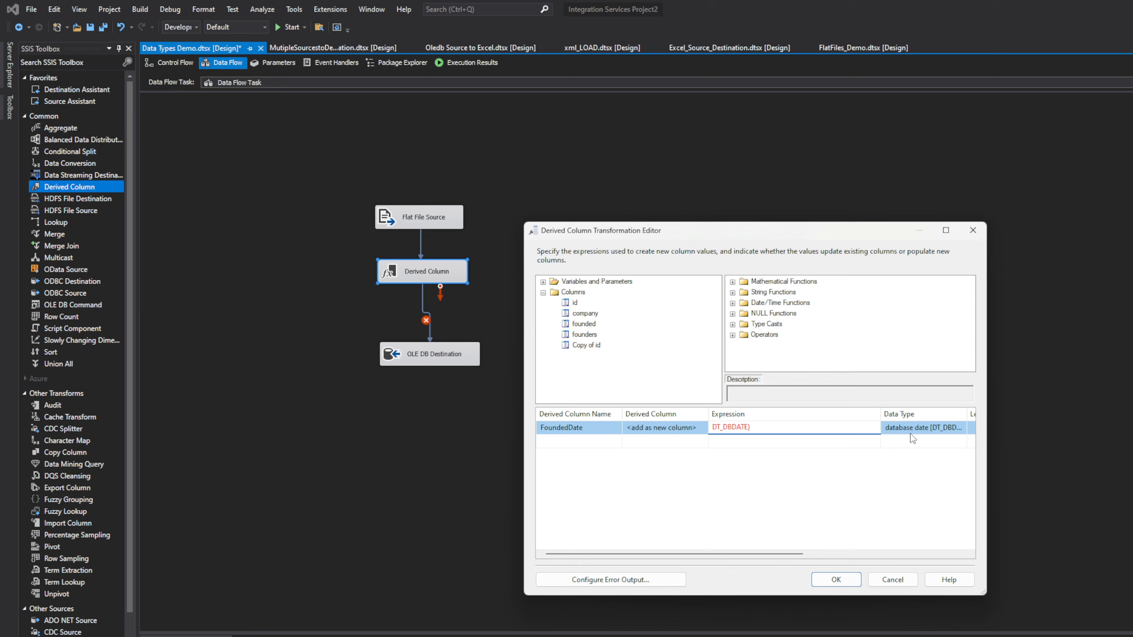
drag(752, 428, 673, 429)
click(584, 324)
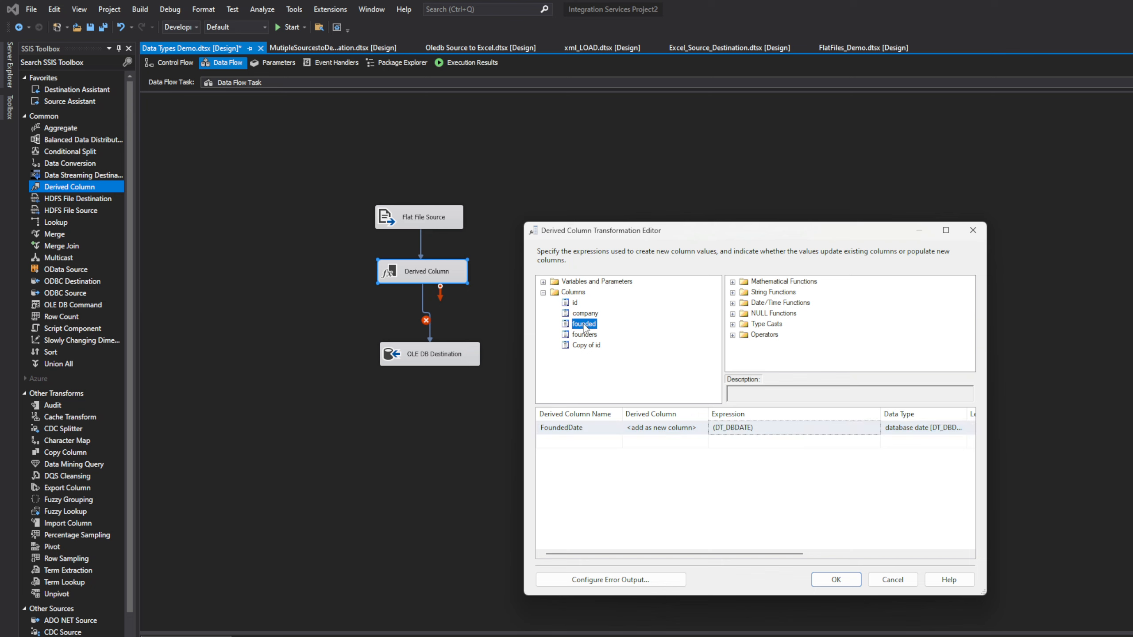
drag(584, 327, 754, 427)
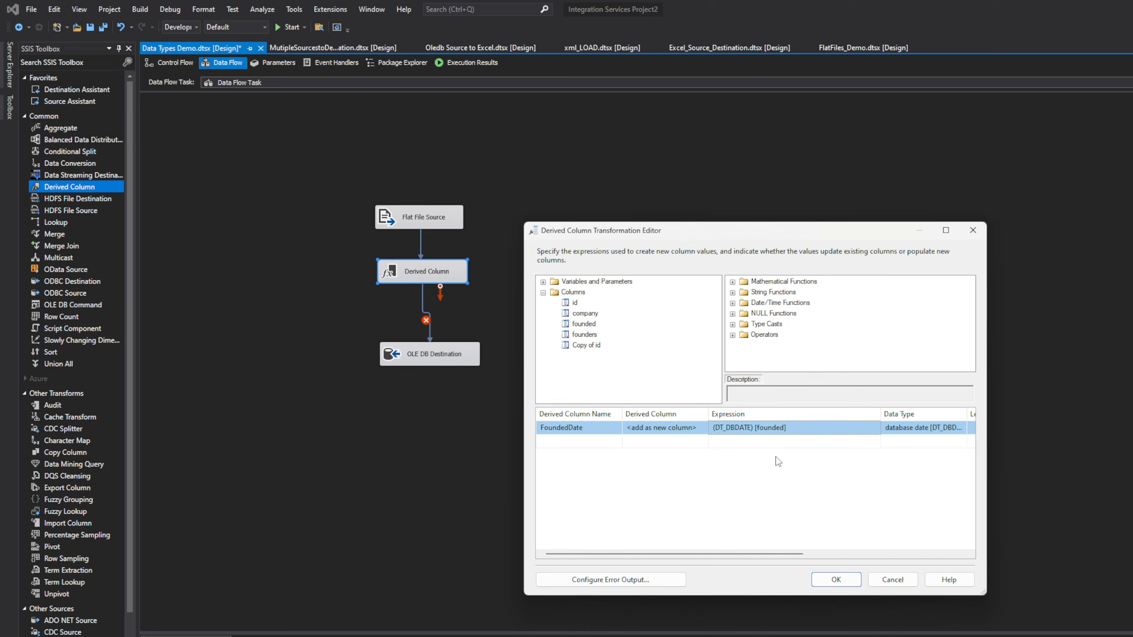
click(835, 580)
Step: Reopen the Derived Column editor to confirm the FoundedDate expression, then close it
click(481, 358)
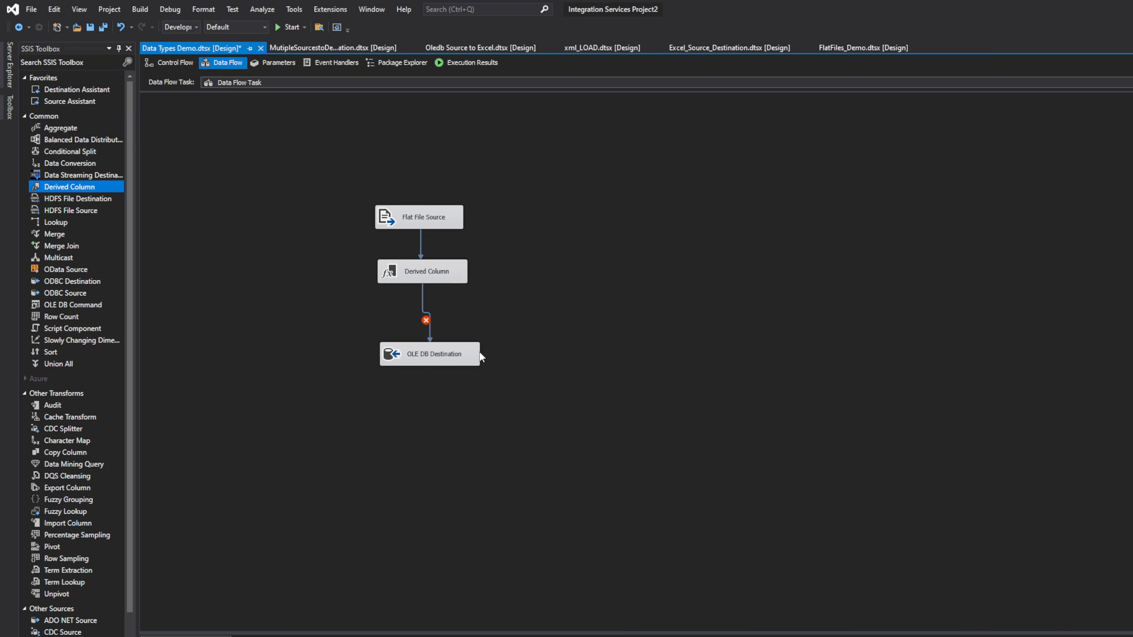
double_click(432, 279)
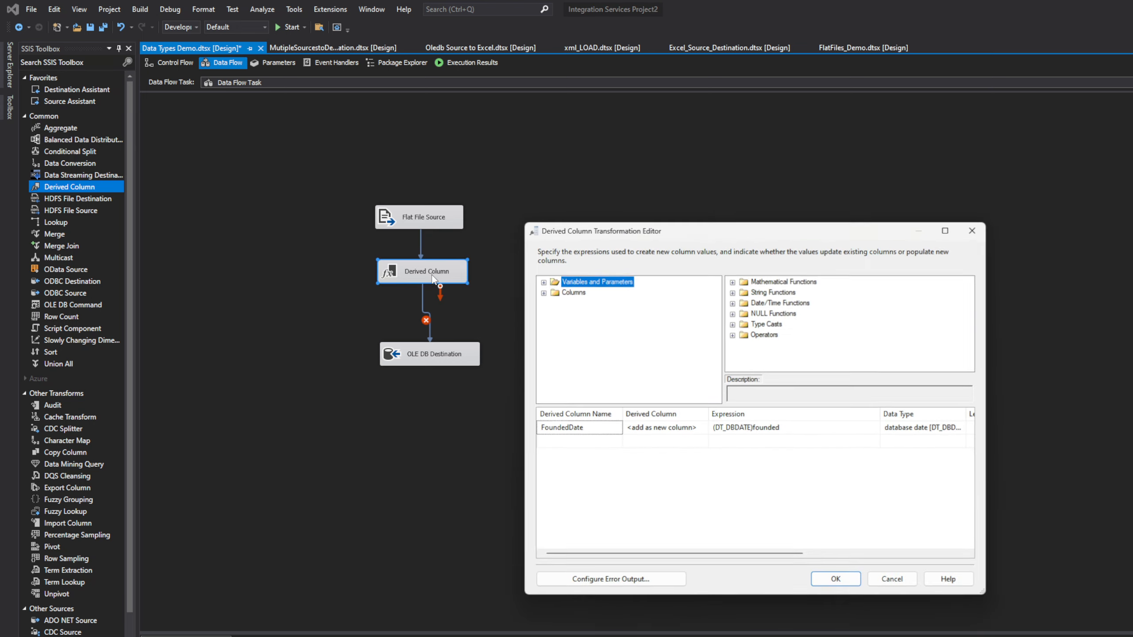
click(826, 584)
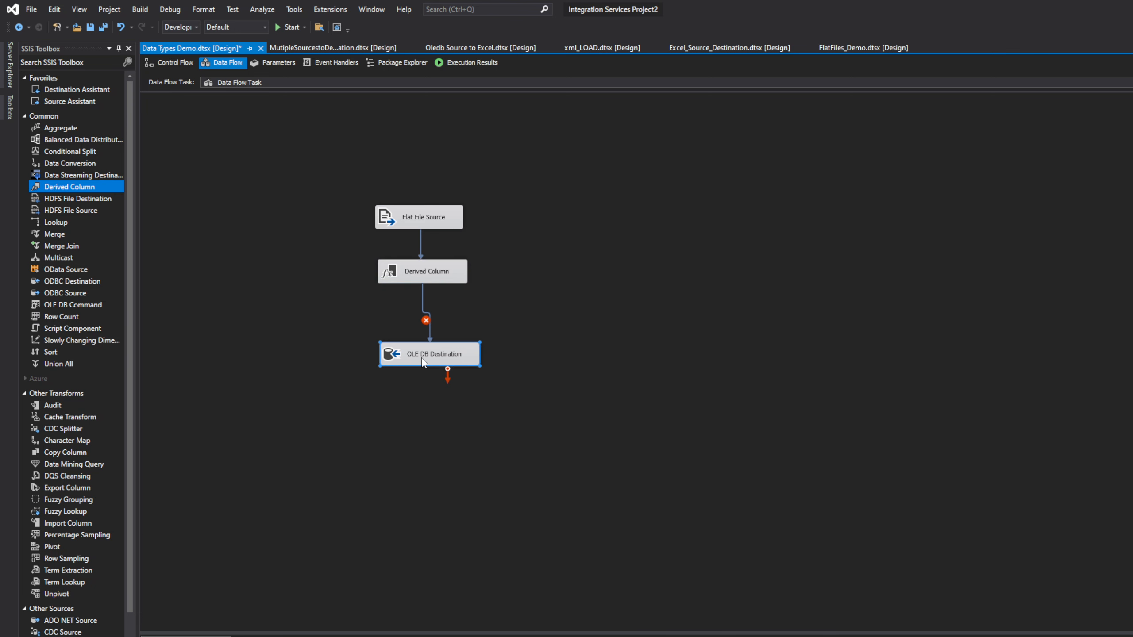
Step: Map id to ID and FoundedDate to DateFounded in the OLE DB Destination
double_click(423, 362)
click(575, 307)
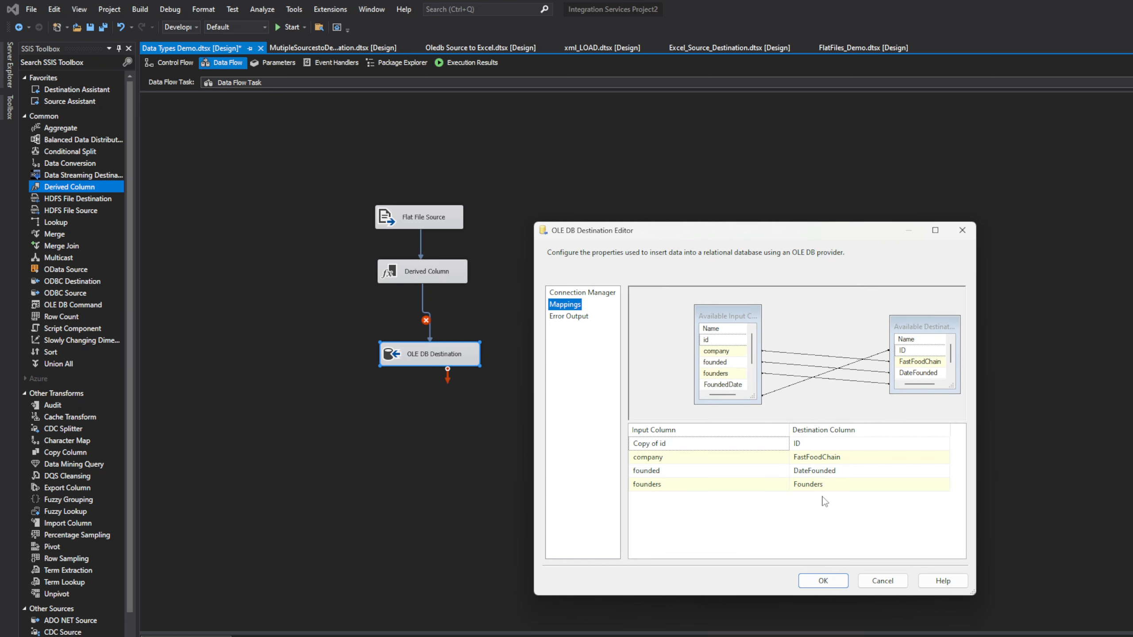
click(750, 434)
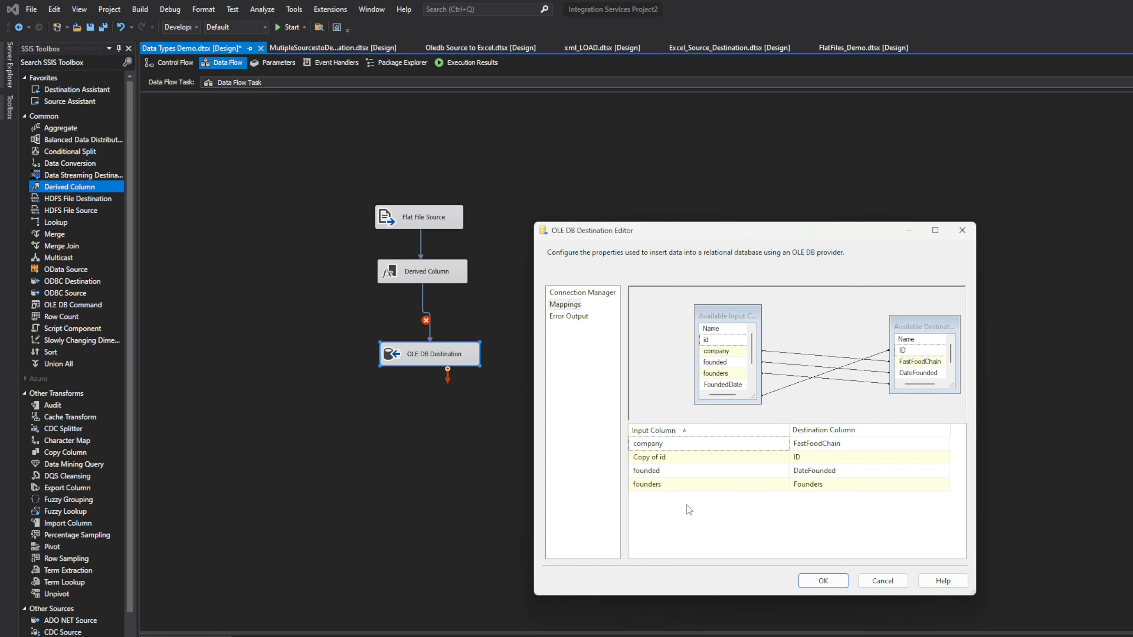
click(752, 459)
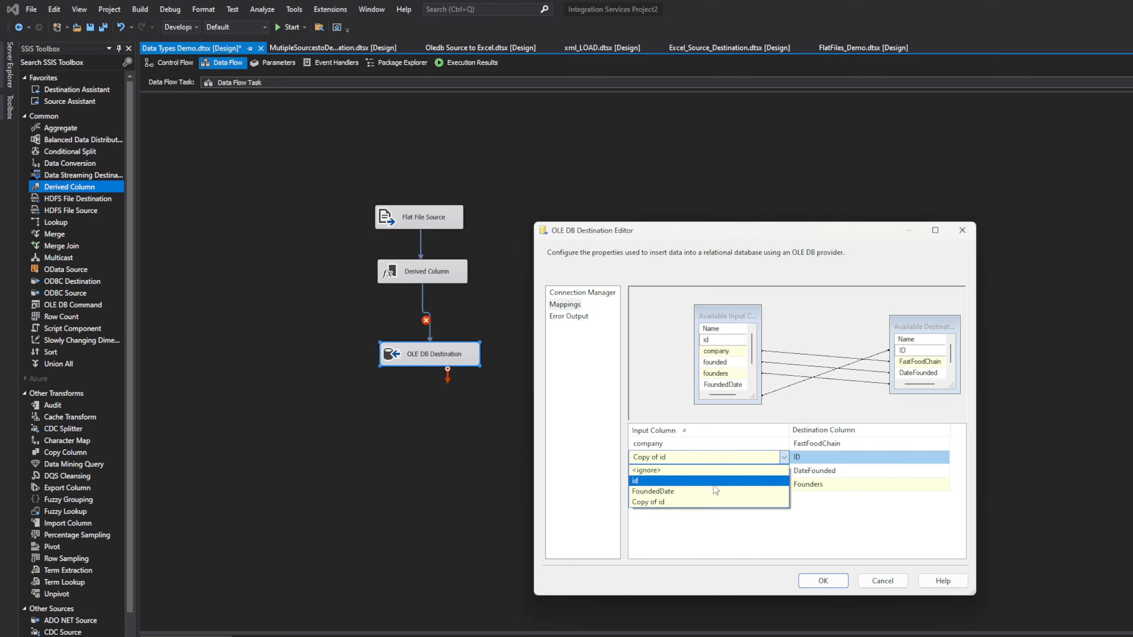
click(714, 485)
click(750, 472)
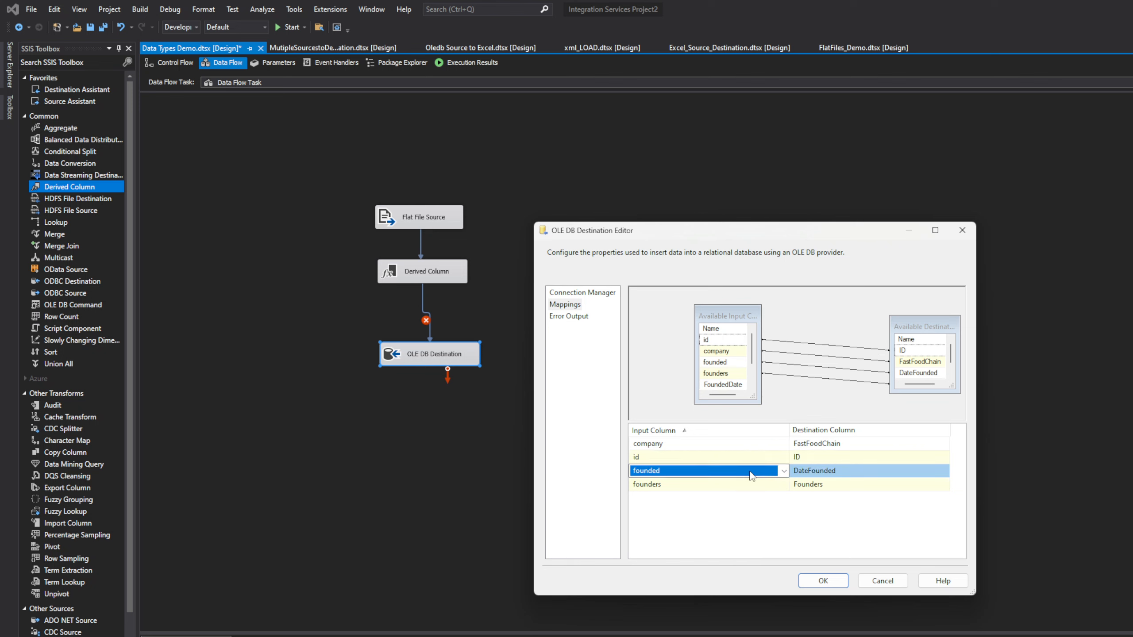
click(750, 474)
click(715, 507)
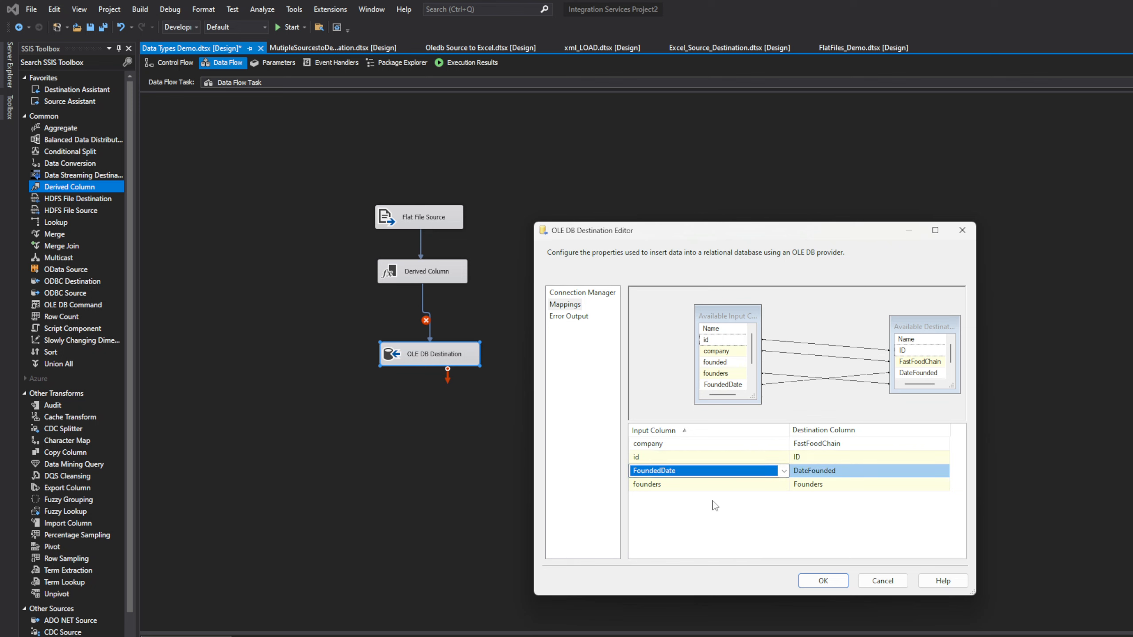
click(819, 581)
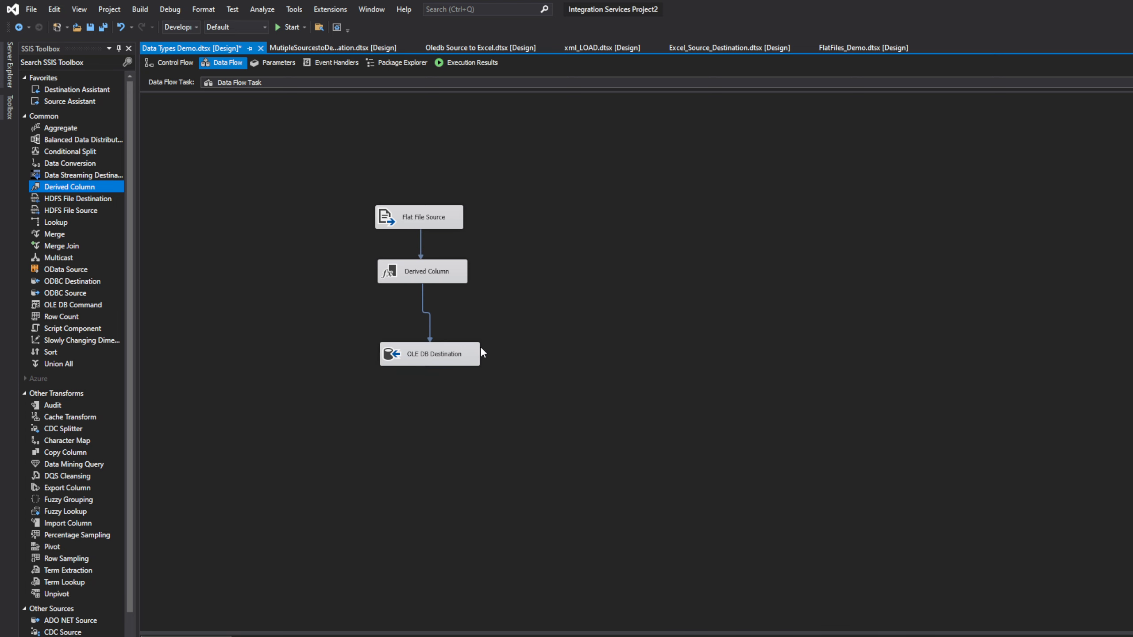
Step: Enable a data viewer on the destination path and run the package
right_click(430, 320)
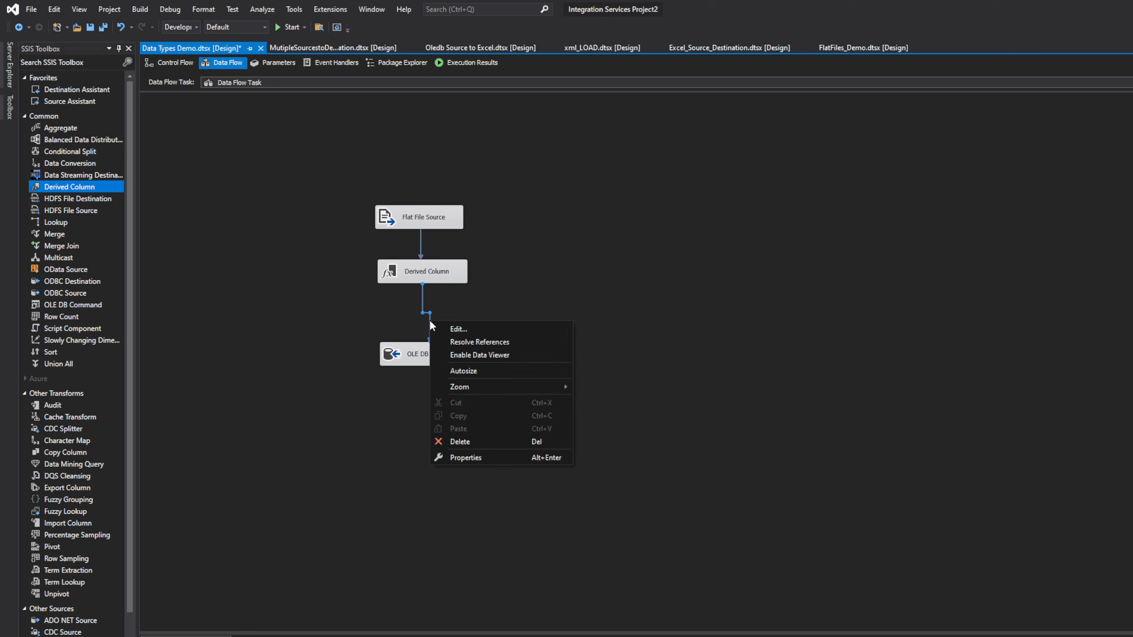
click(473, 355)
drag(448, 362, 480, 402)
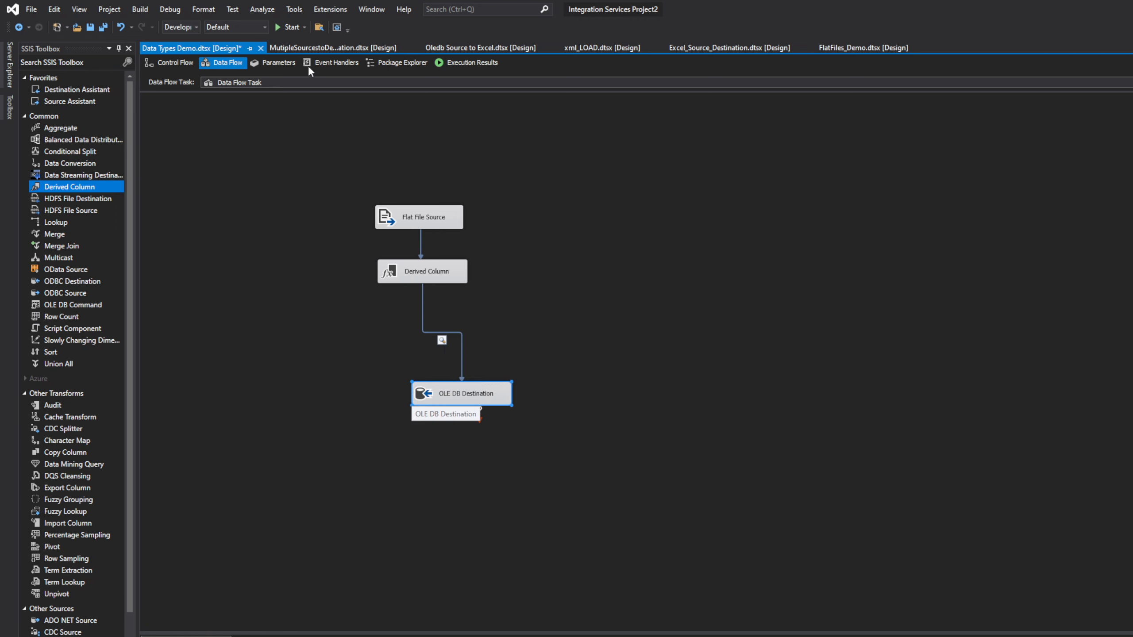
click(283, 28)
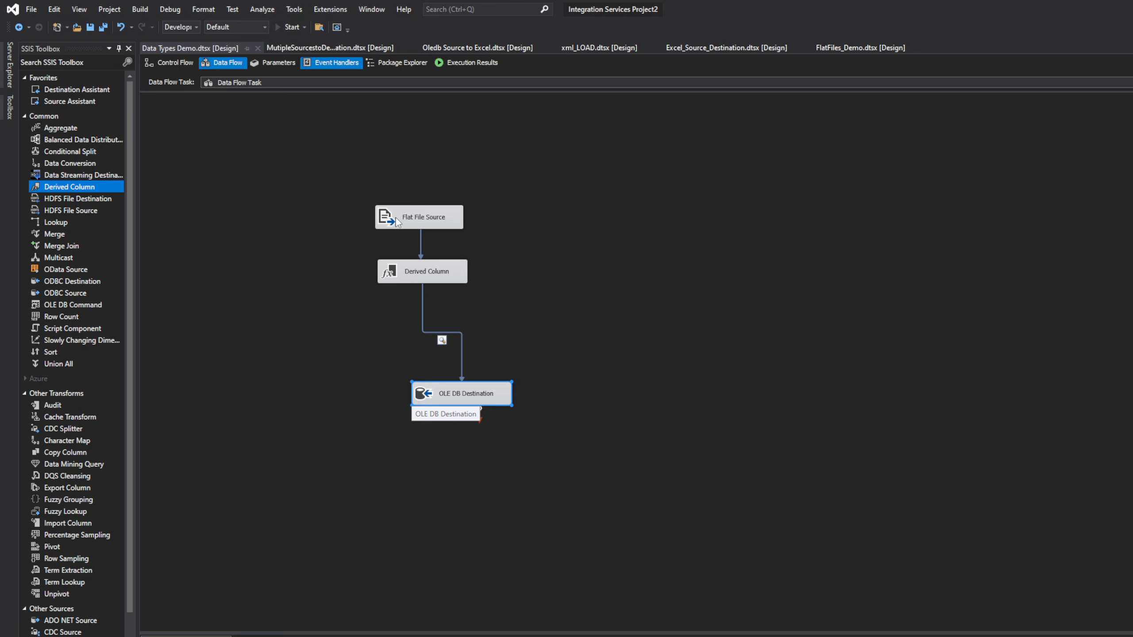
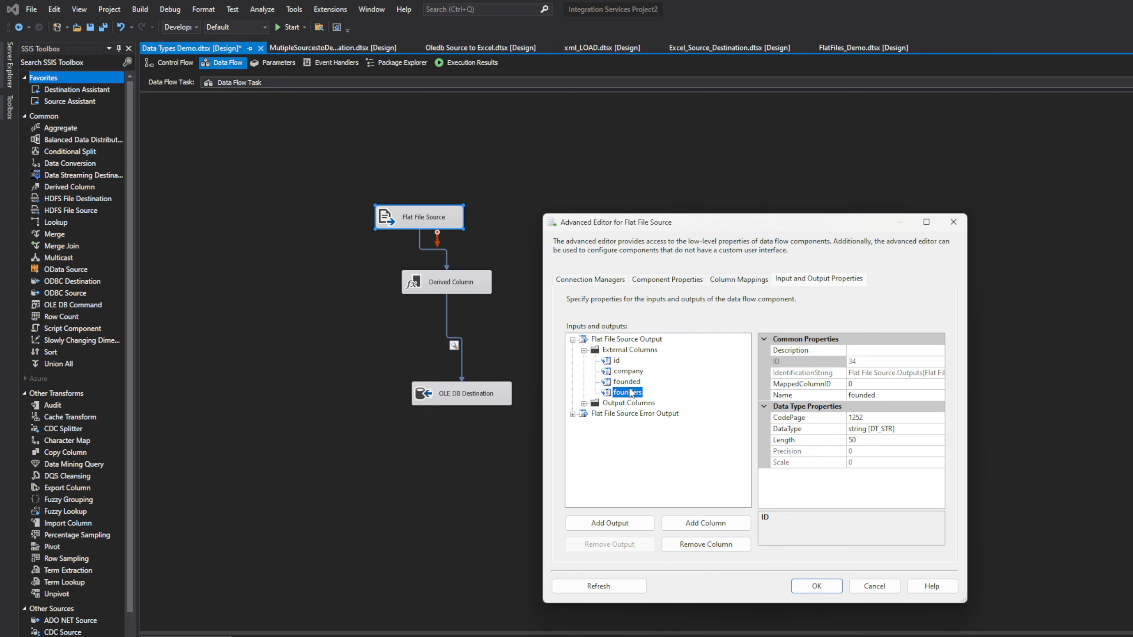
Step: Change the Flat File Source's founded output column to string [DT_STR] in the advanced editor and apply
click(584, 404)
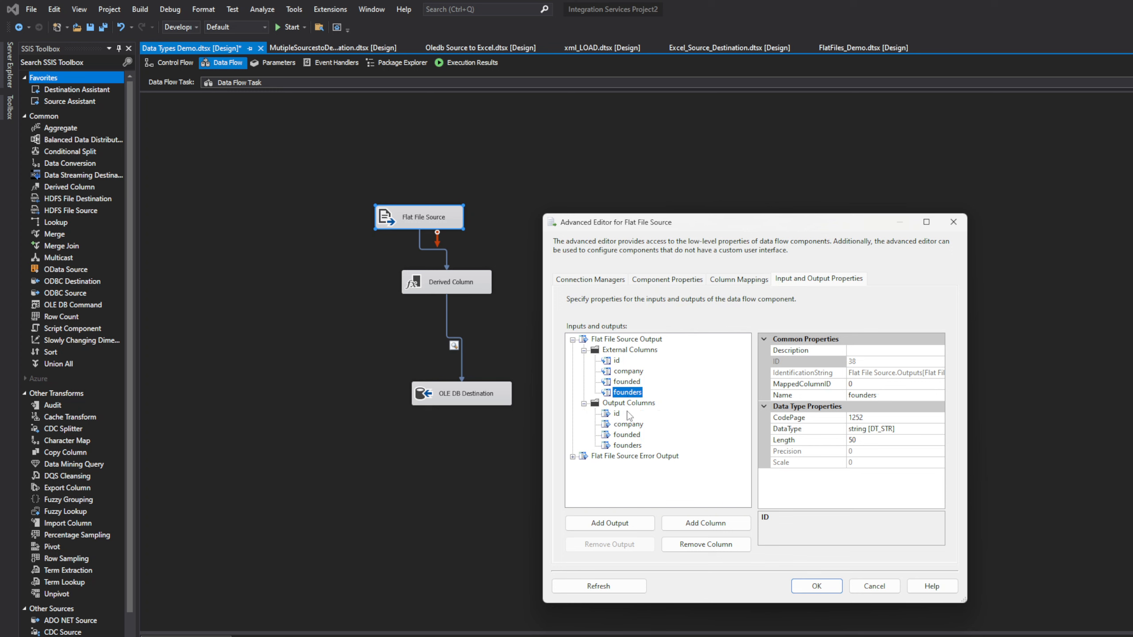
click(616, 414)
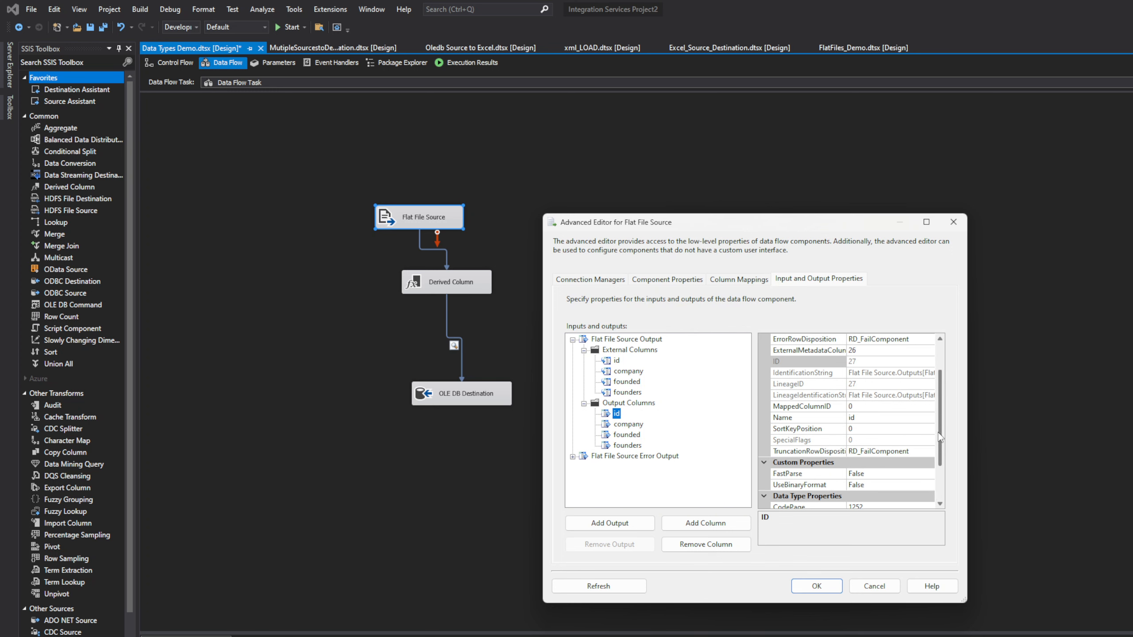
drag(940, 432, 940, 488)
click(871, 463)
click(626, 435)
click(929, 496)
drag(929, 531, 938, 610)
click(761, 551)
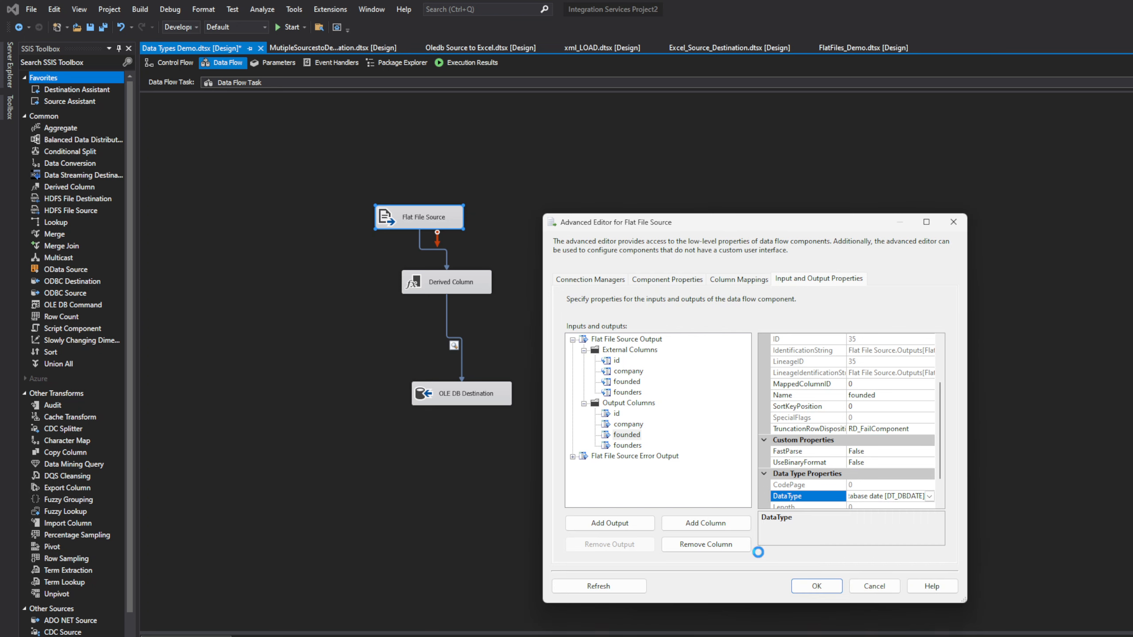
click(816, 586)
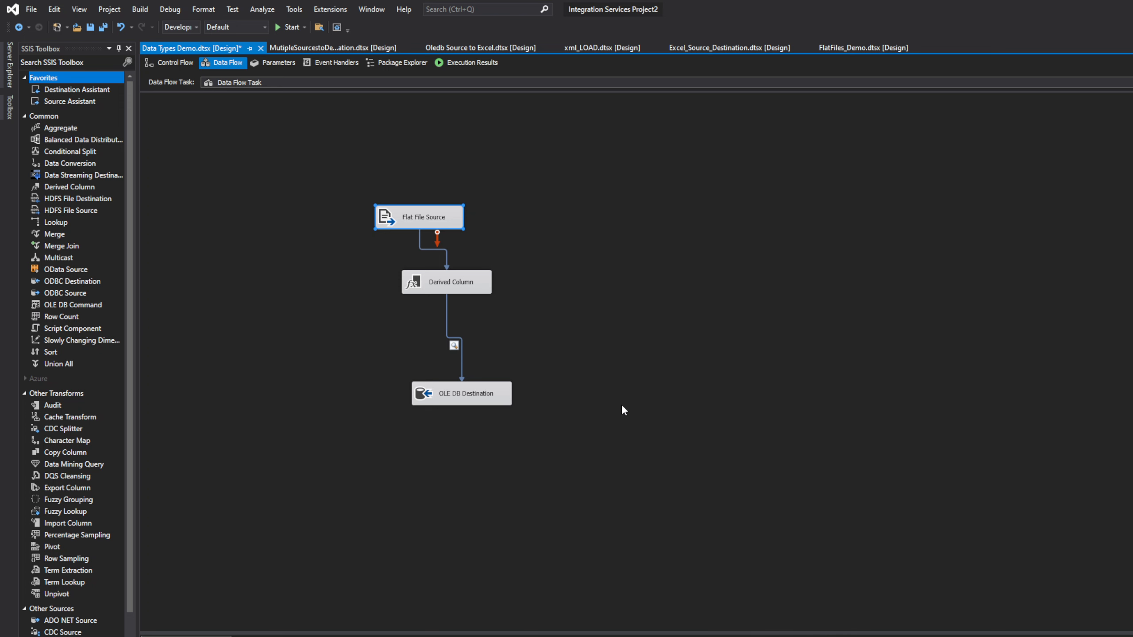
Step: Debug the package, watch Derived Column fail after 4 source rows, then stop debugging
click(463, 291)
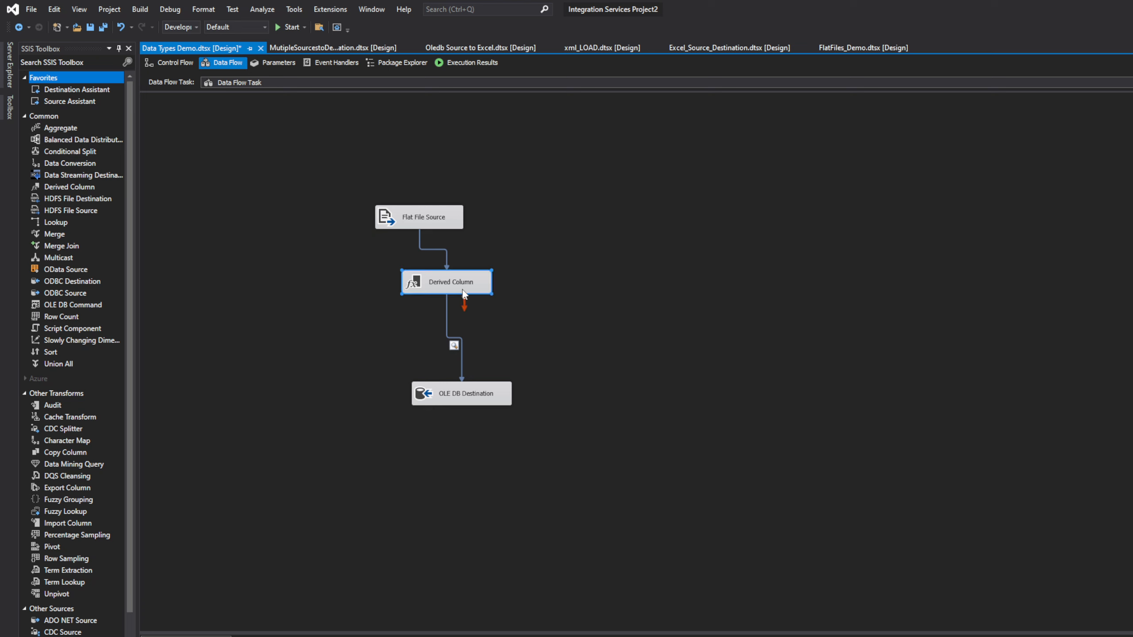
click(290, 28)
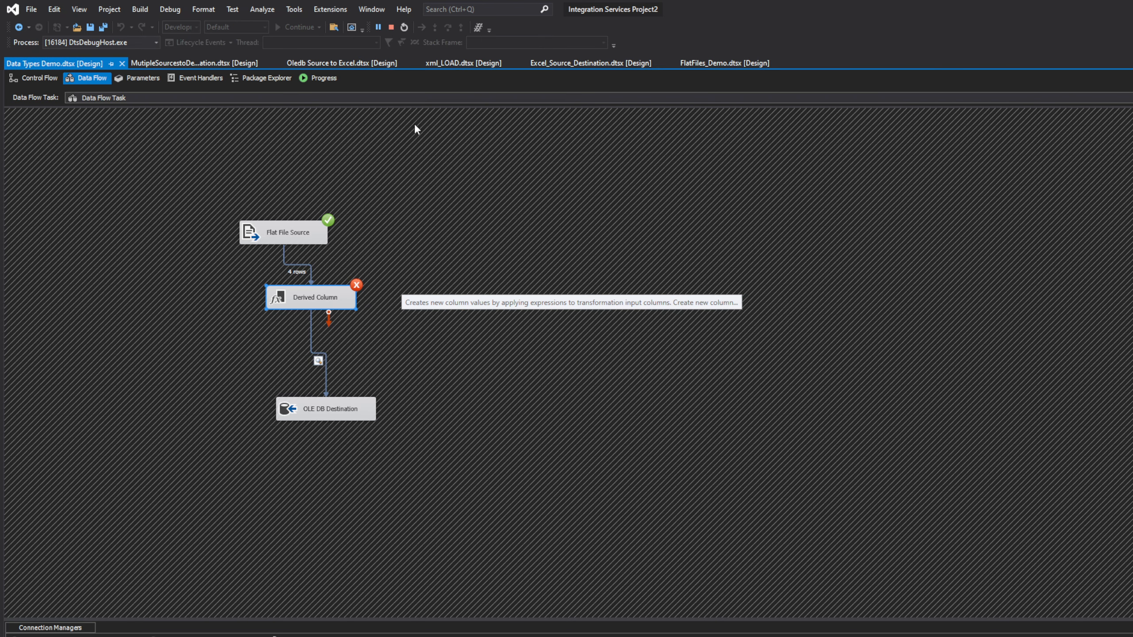
click(393, 27)
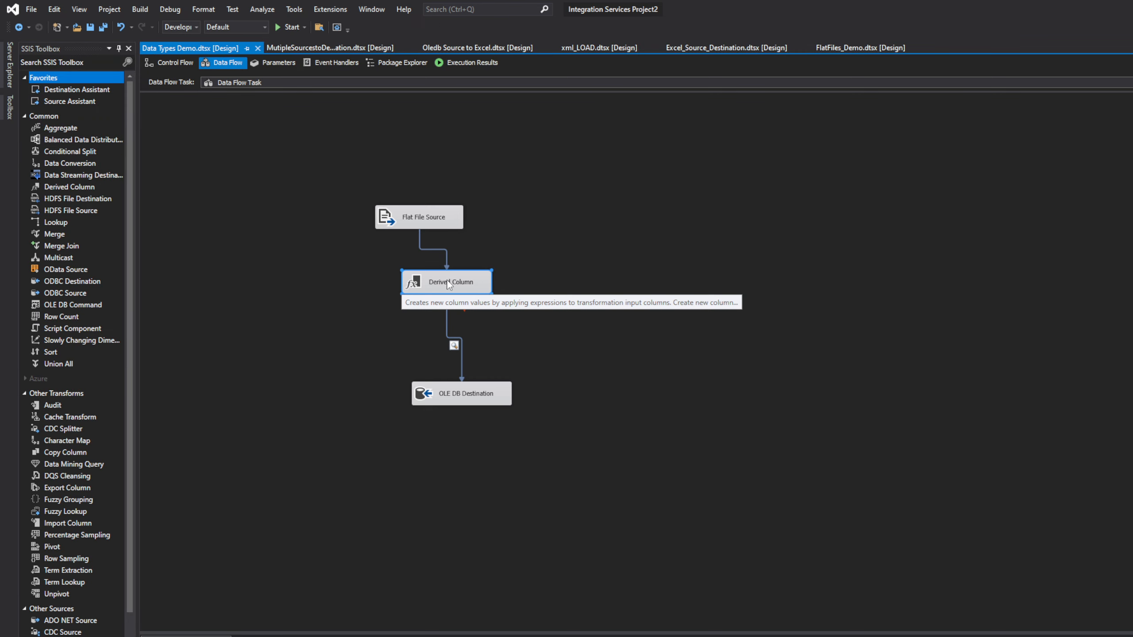
double_click(448, 284)
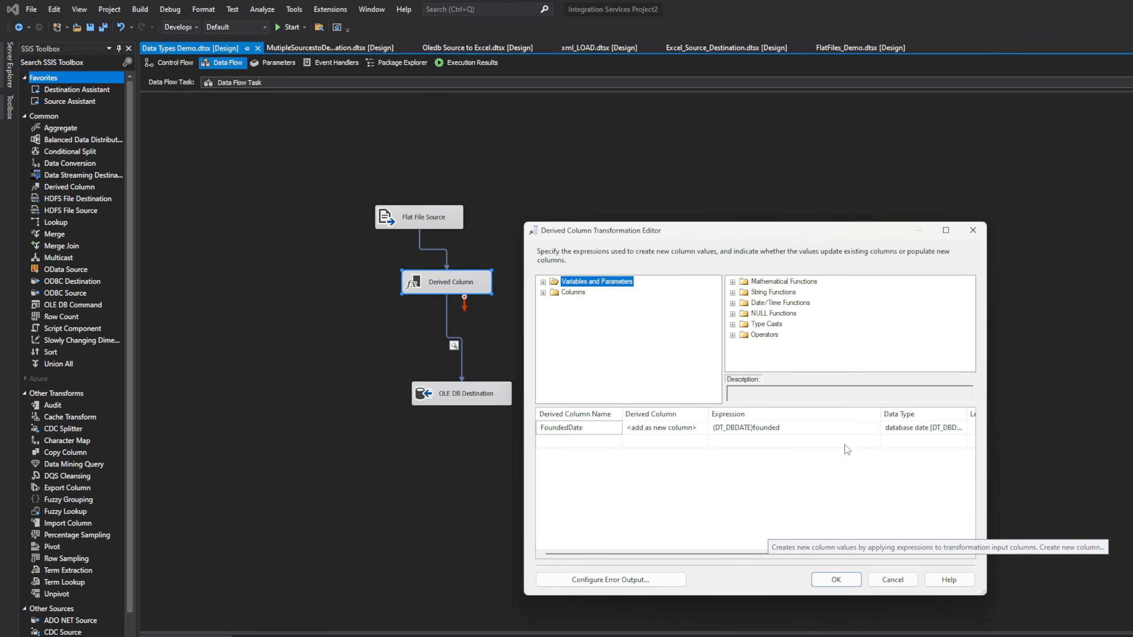
Step: Rewrite the FoundedDate expression as (DT_DBDATE)founded using the founded input column and apply it
click(835, 431)
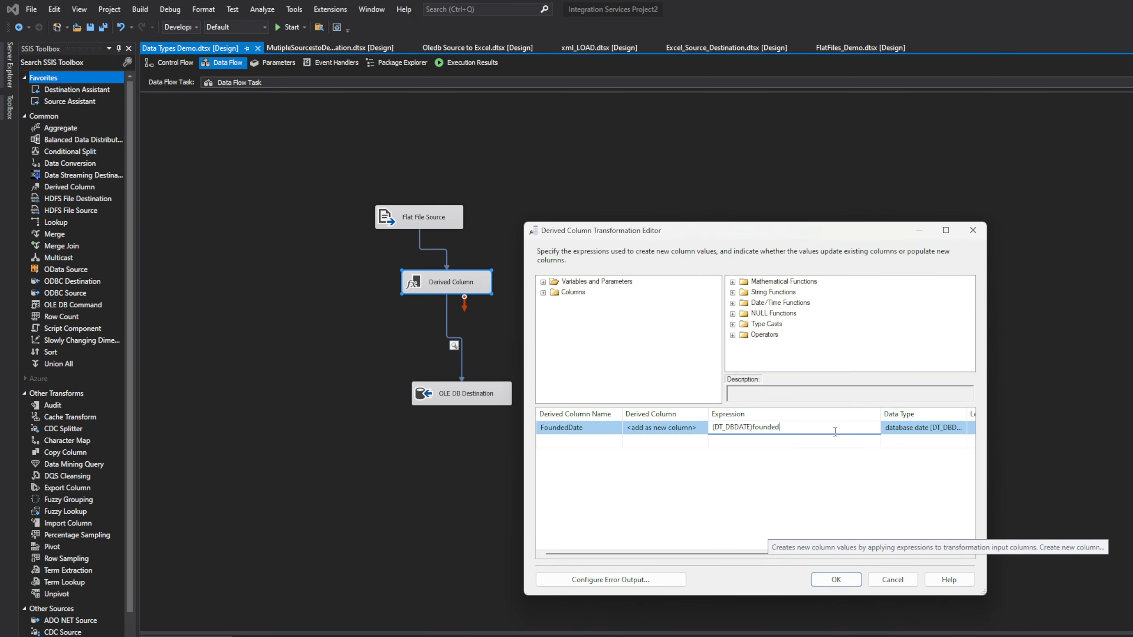
click(678, 476)
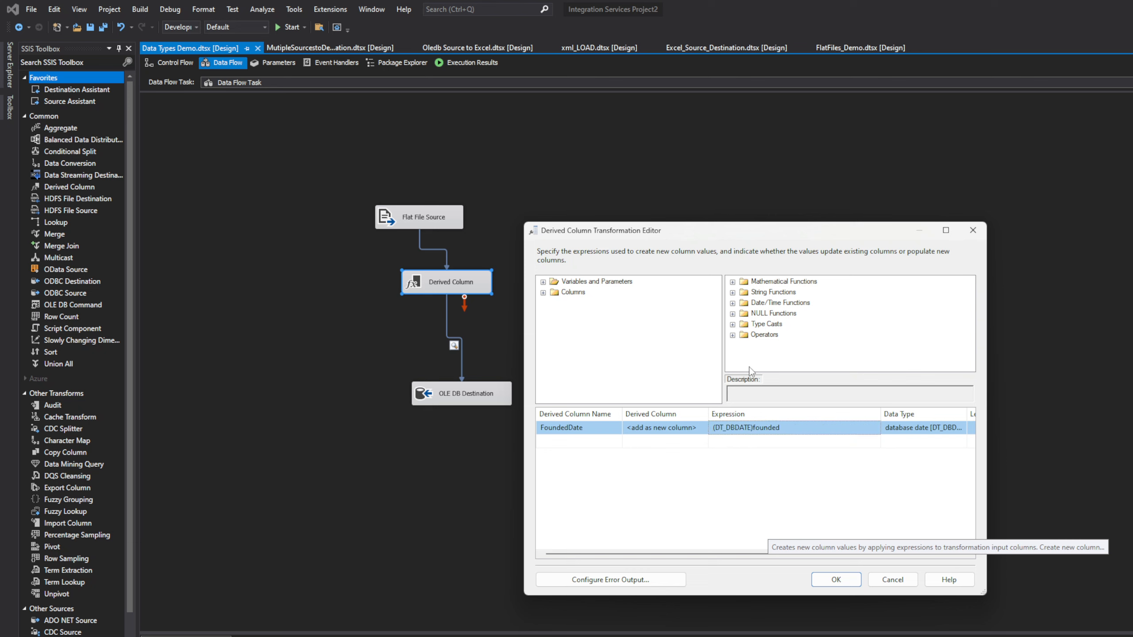
click(543, 293)
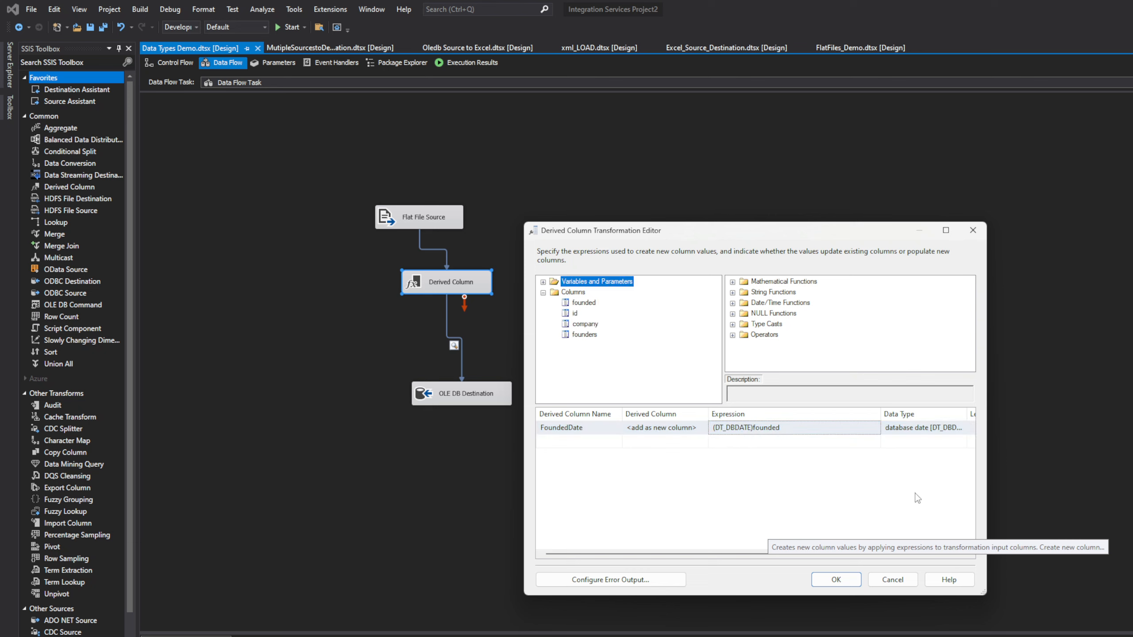
click(771, 426)
click(799, 429)
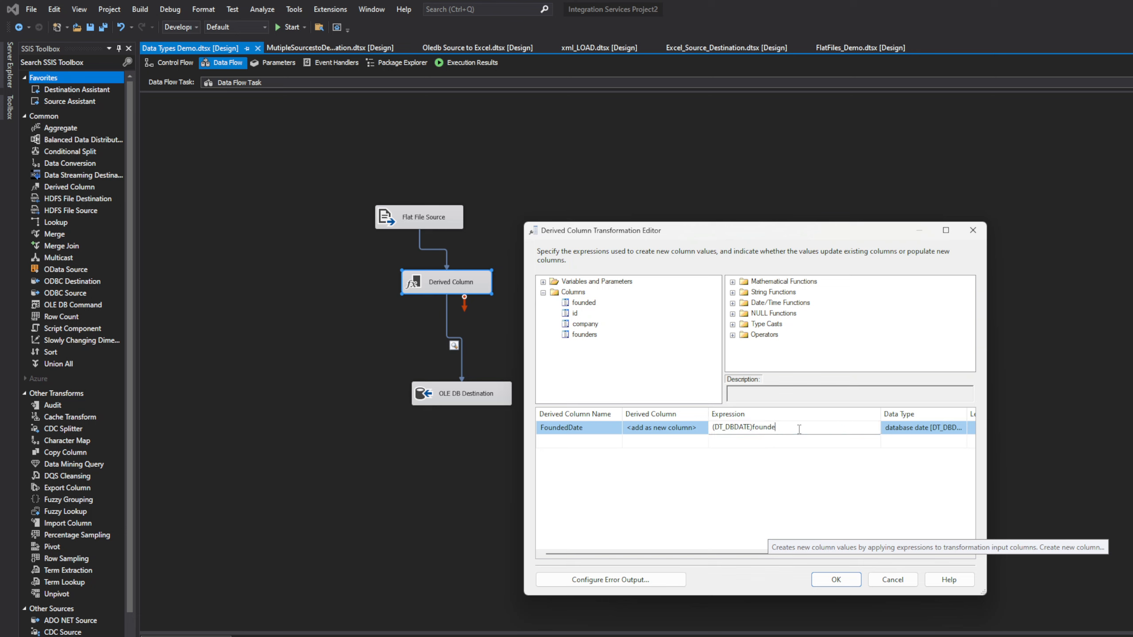
key(BackSpace)
key(BackSpace)
key(BackSpace)
key(BackSpace)
key(BackSpace)
key(BackSpace)
drag(584, 303, 811, 433)
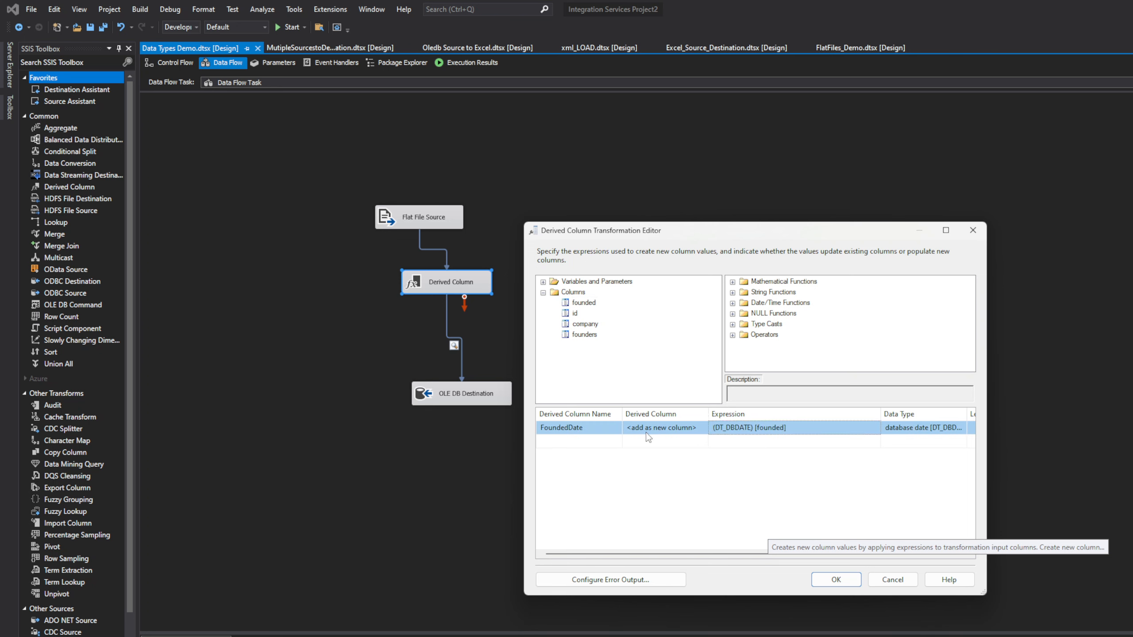
click(860, 581)
click(472, 330)
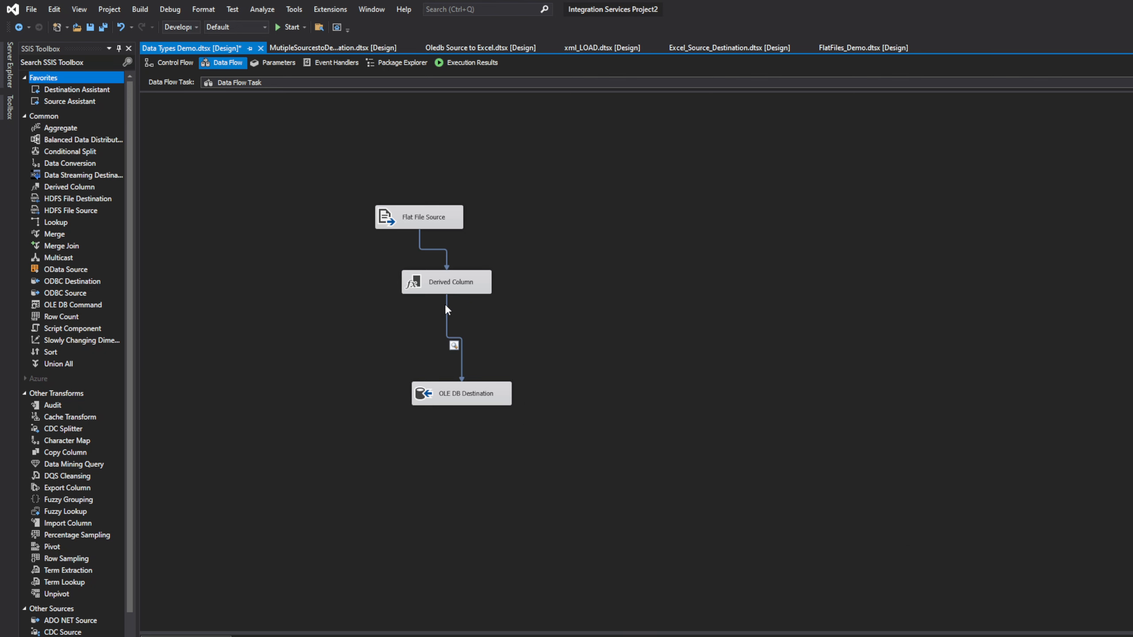
Step: Set the Derived Column's error output handling to Ignore failure
double_click(446, 286)
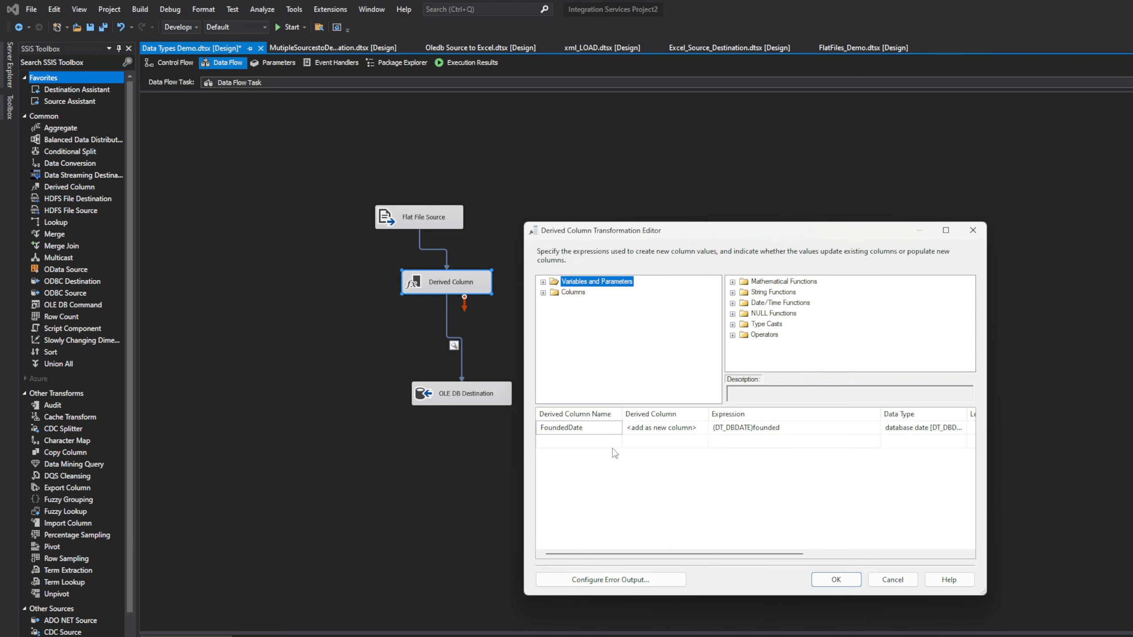
drag(786, 554, 740, 564)
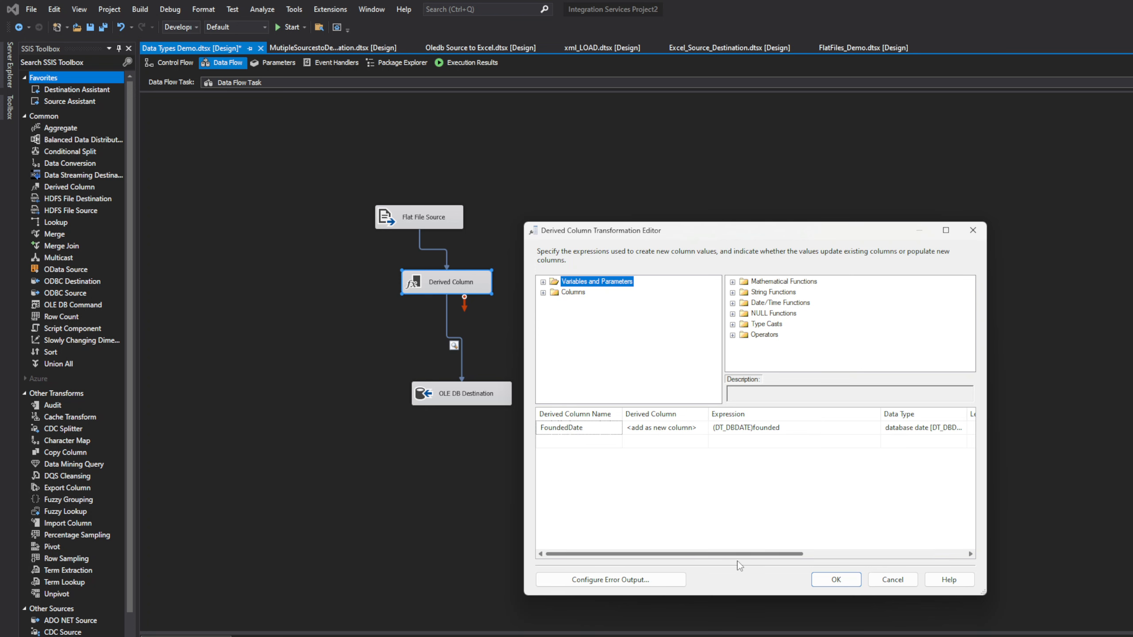
click(614, 580)
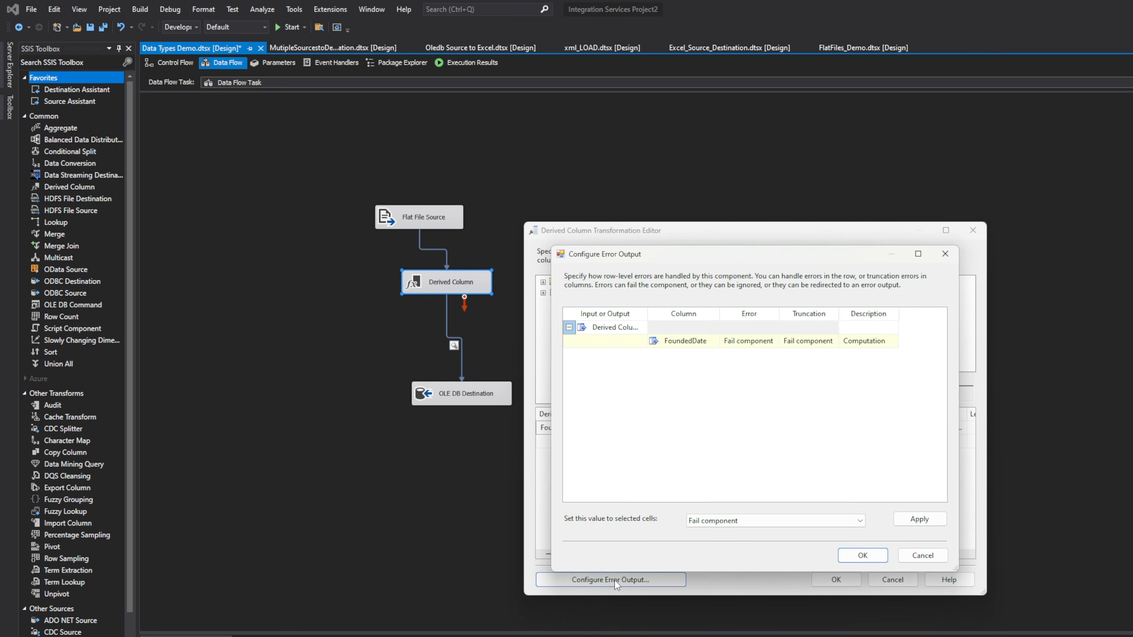
click(741, 523)
click(738, 545)
click(863, 555)
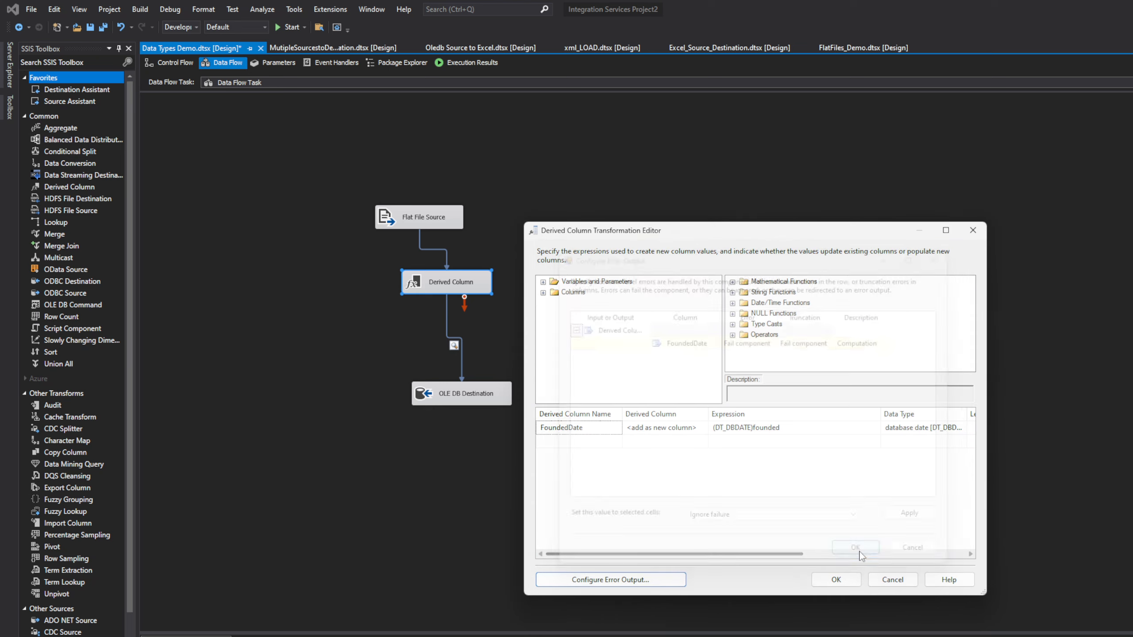
click(836, 579)
click(403, 254)
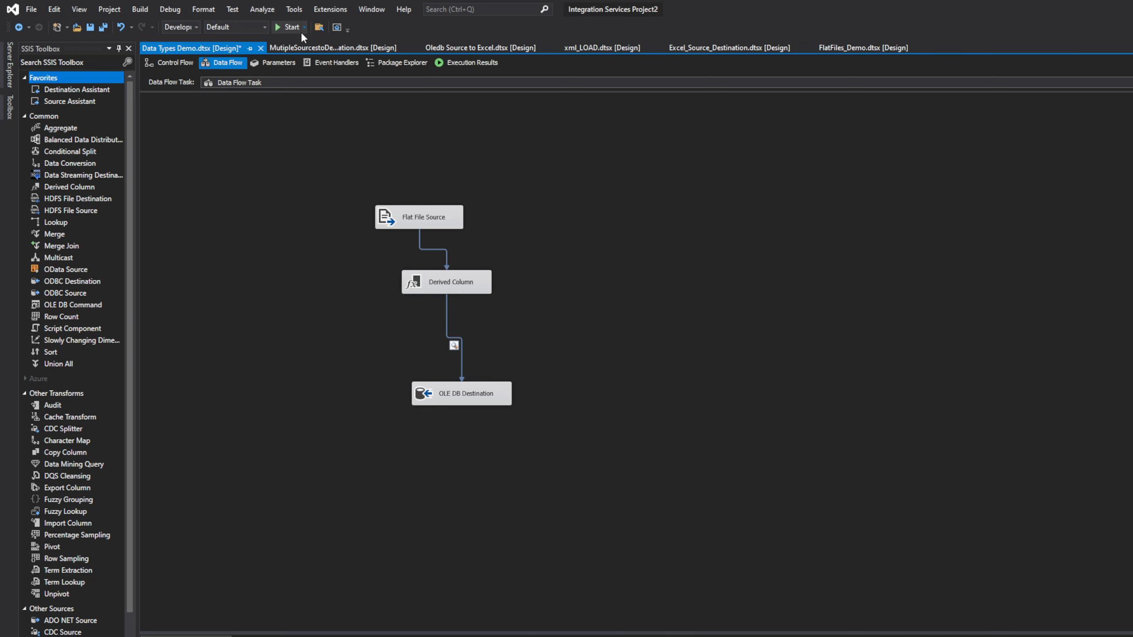
Step: Rerun the package and copy the Derived Column error message from the Progress log
click(287, 27)
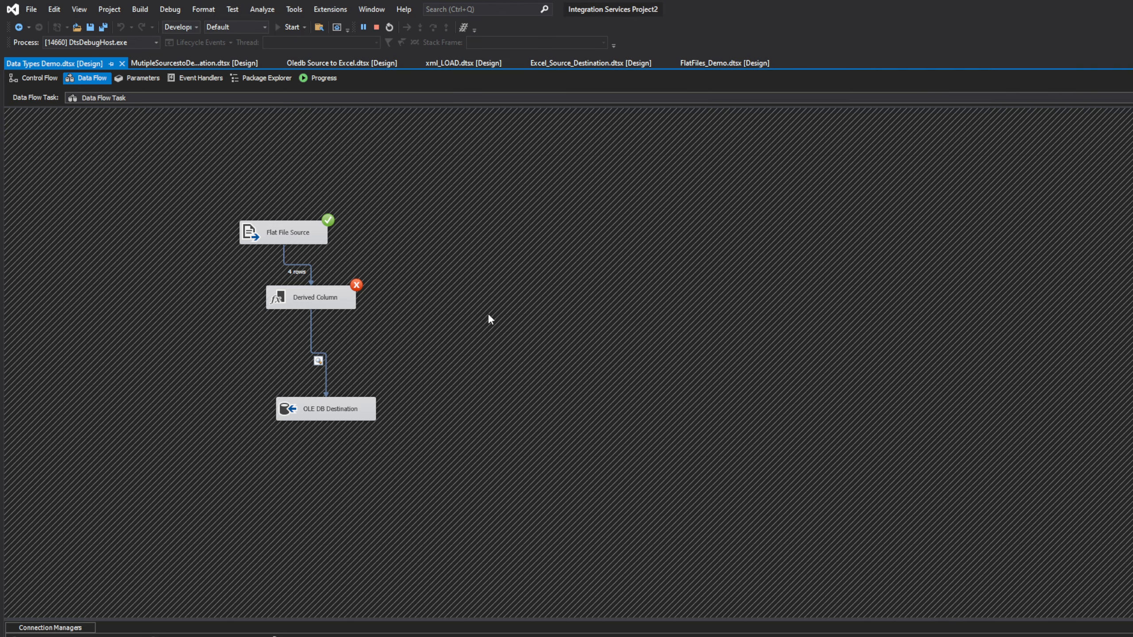
click(324, 79)
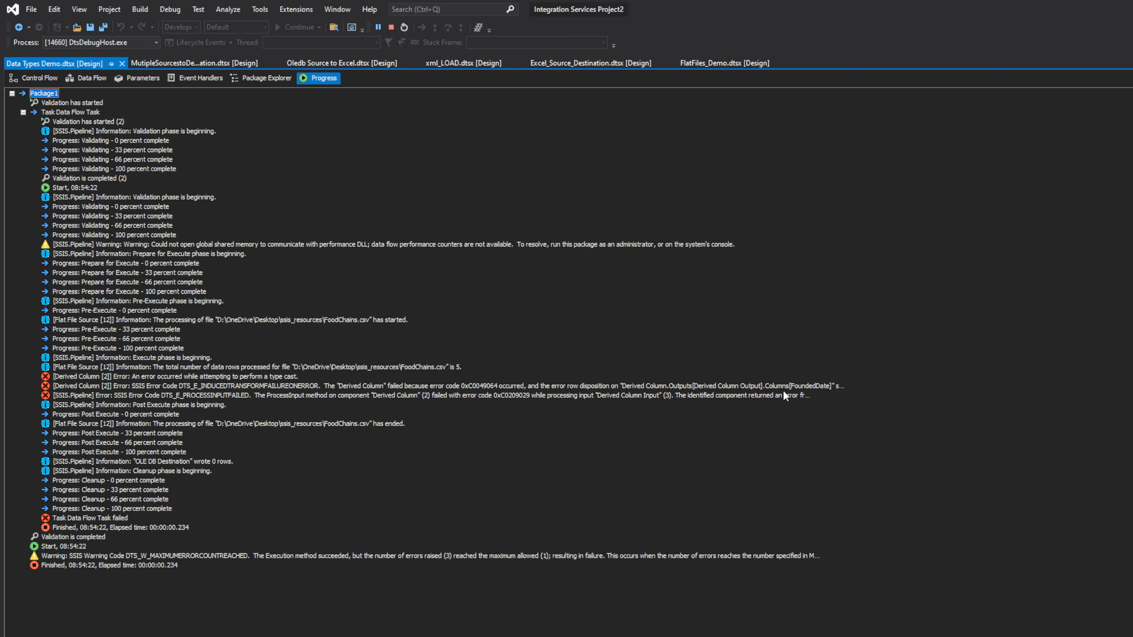
click(837, 386)
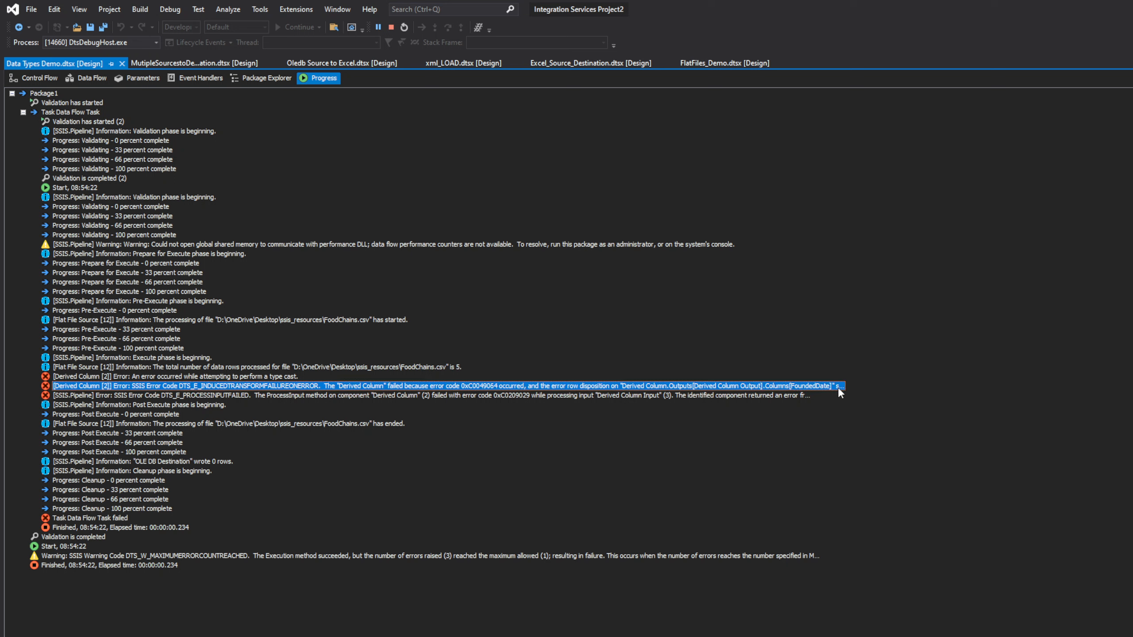
right_click(838, 388)
click(874, 395)
Step: Paste the Derived Column error 0xC0049064 into Notepad to read it, then close Notepad
key(alt+Tab)
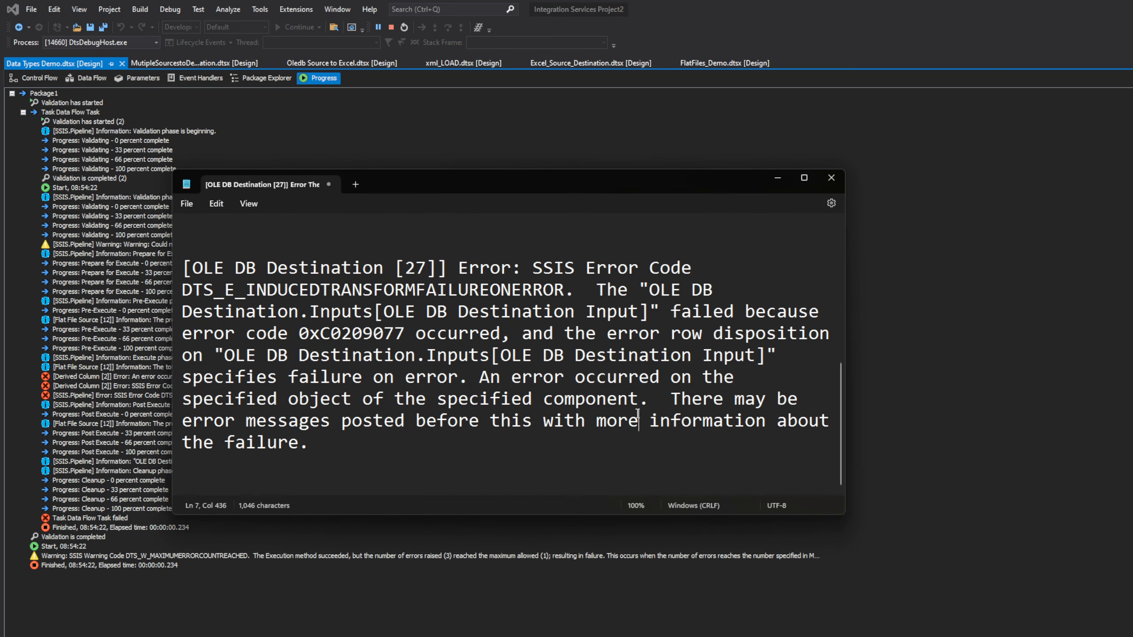
key(ctrl+a)
key(ctrl+v)
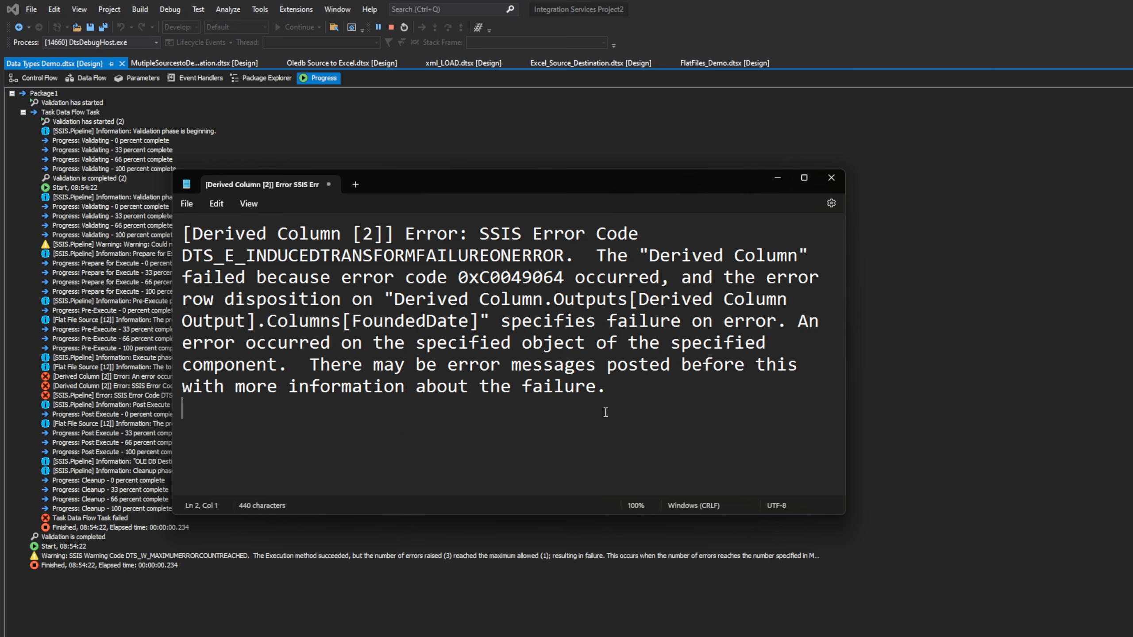
click(832, 177)
Step: Discard the Notepad text, stop debugging, and reopen the Derived Column editor in the data flow
key(n)
click(43, 78)
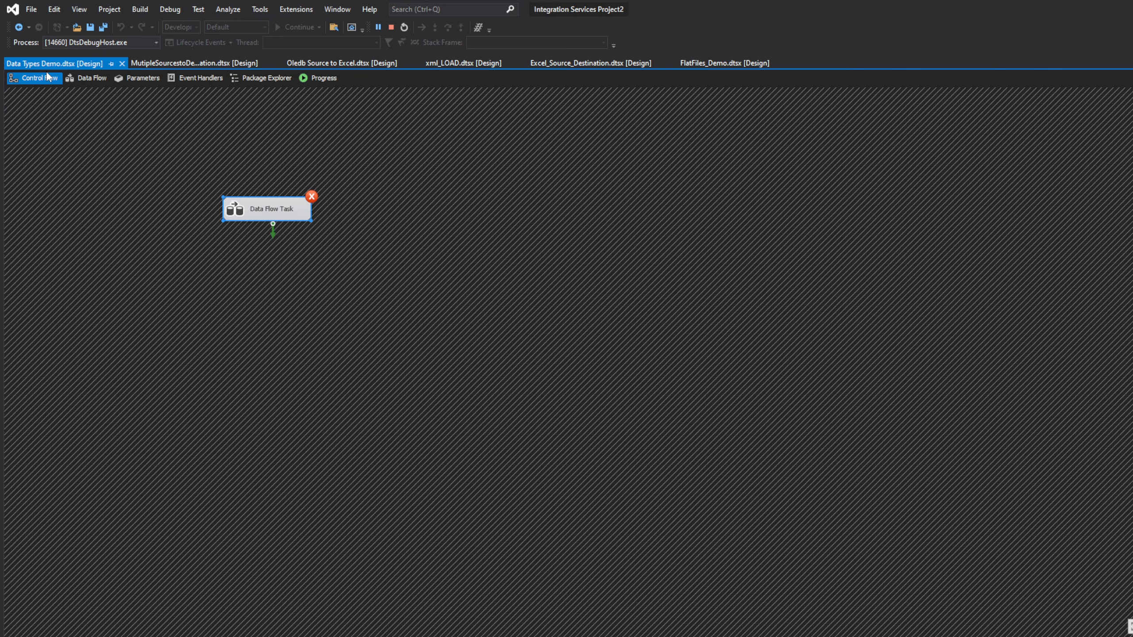
double_click(283, 213)
click(391, 28)
double_click(447, 282)
click(754, 428)
Step: Clear the FoundedDate expression cell and bring up the SUBSTRING date expression in SSMS
double_click(803, 431)
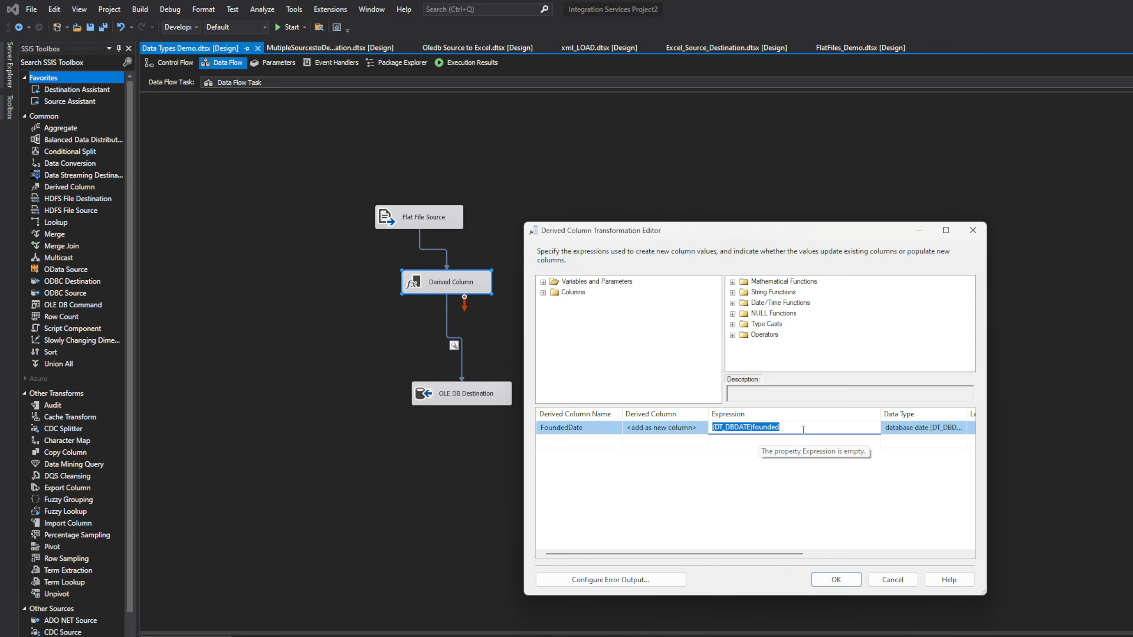
double_click(803, 430)
click(803, 429)
drag(781, 428, 752, 429)
key(ctrl+v)
key(ctrl+a)
key(BackSpace)
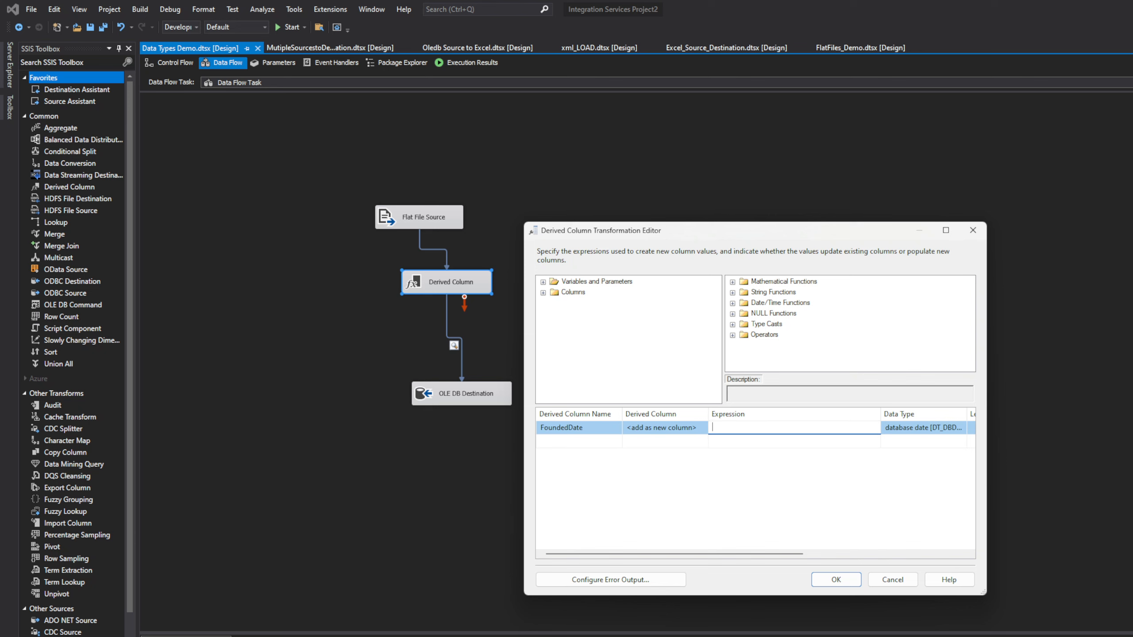
key(alt+Tab)
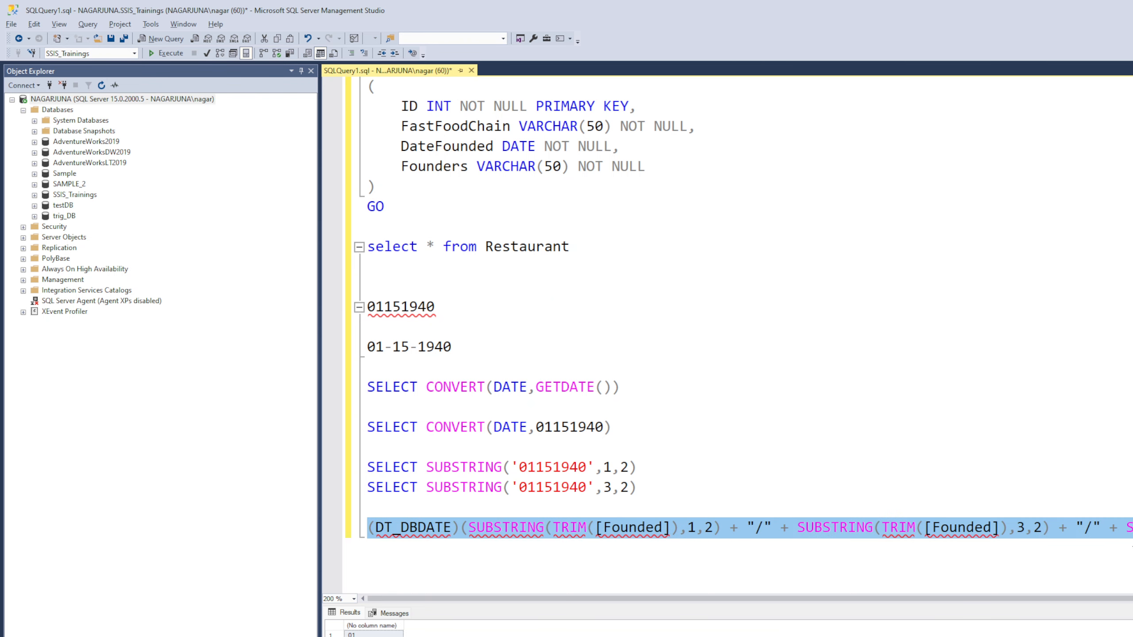
Step: Paste the SUBSTRING-based (DT_DBDATE) expression into FoundedDate and dismiss the column-not-found error
key(alt+Tab)
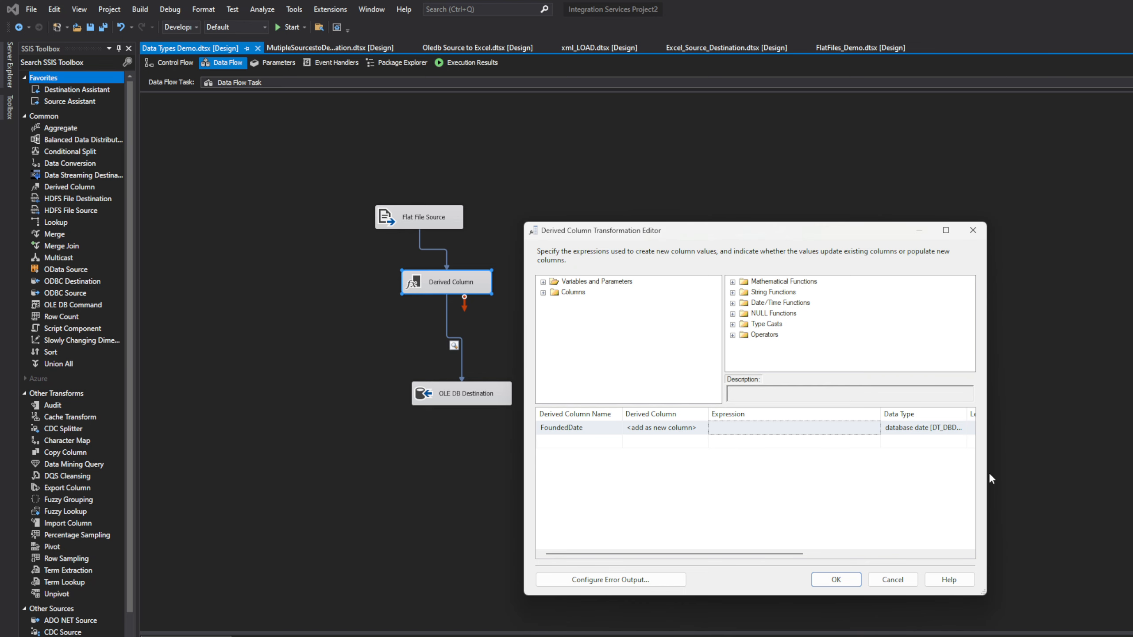
click(774, 427)
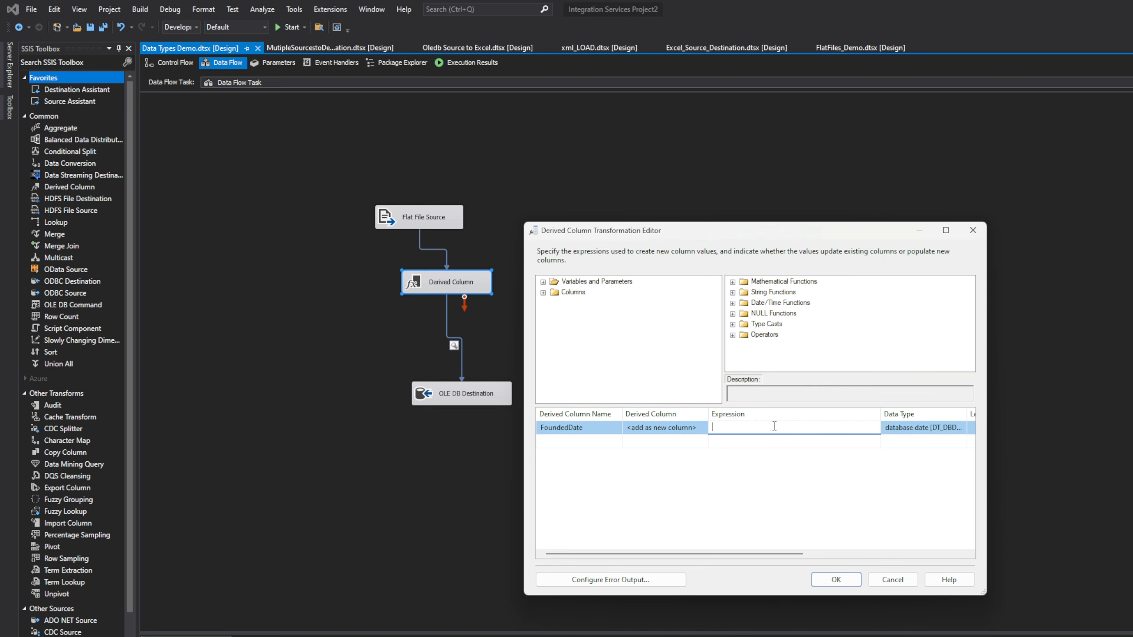
key(ctrl+v)
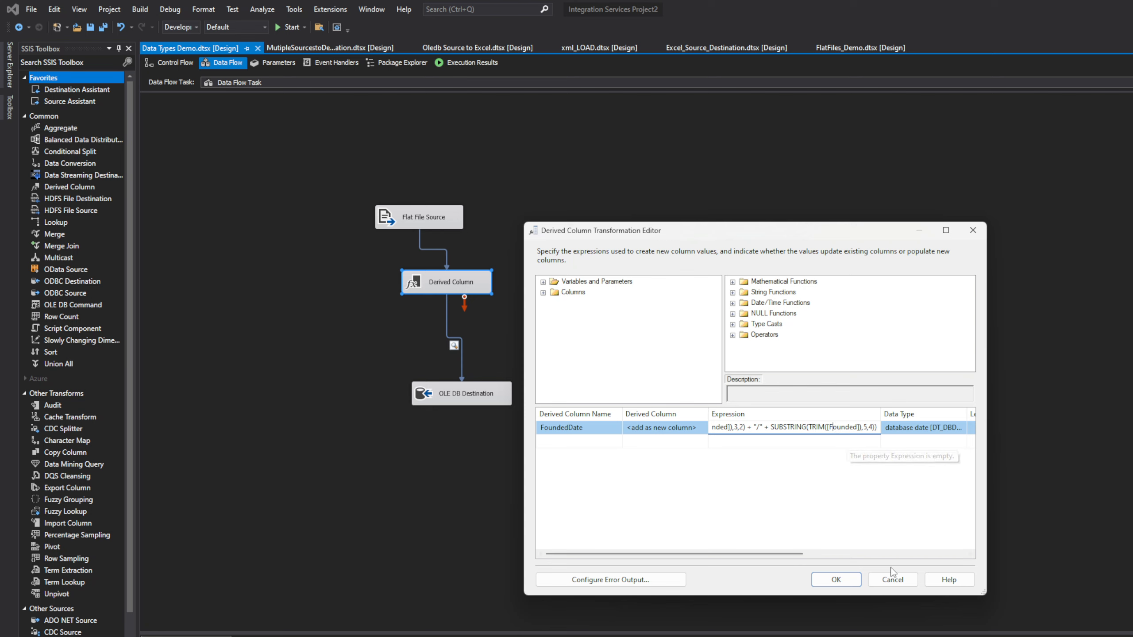
click(853, 581)
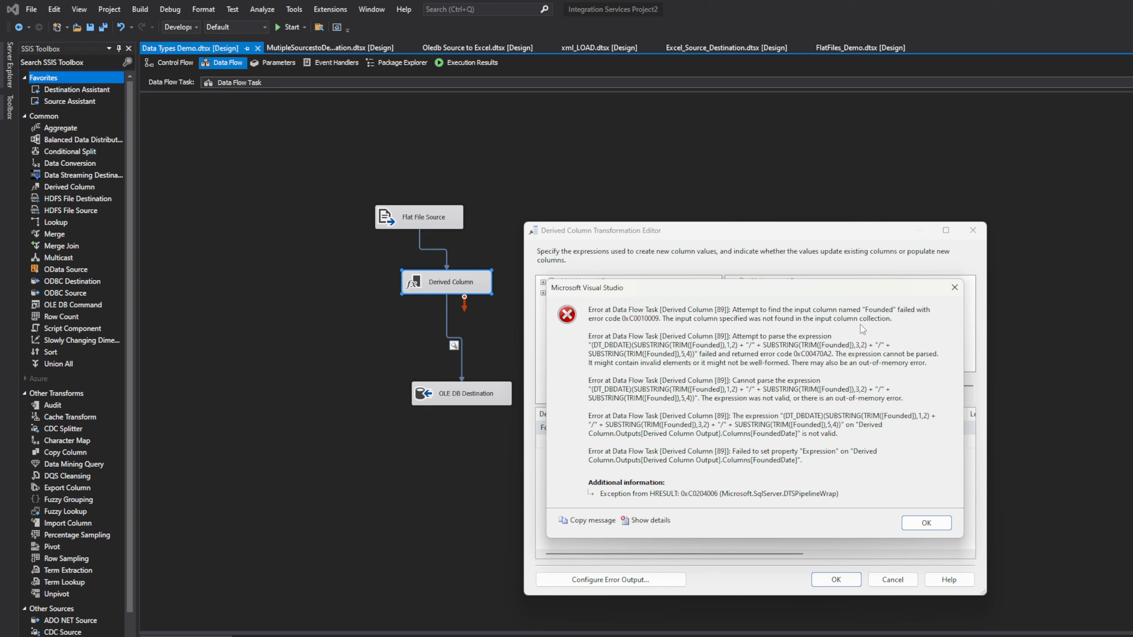
click(955, 288)
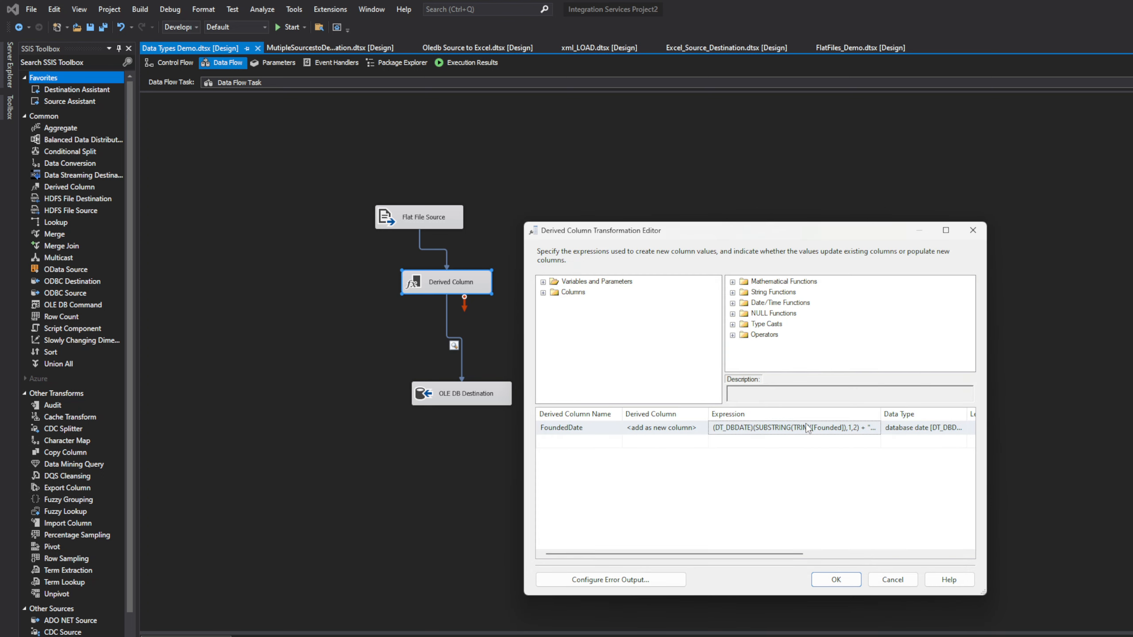
Step: Change both [Founded] references in the FoundedDate expression to lowercase [founded]
click(809, 427)
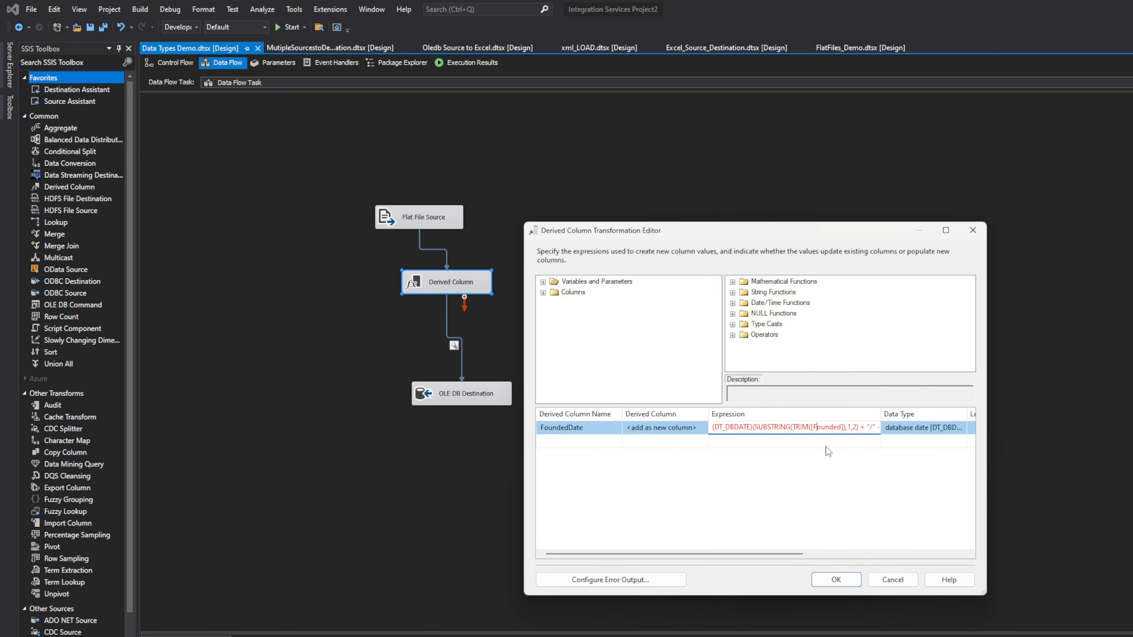
key(Delete)
text(f)
drag(748, 427, 712, 427)
drag(808, 437, 882, 430)
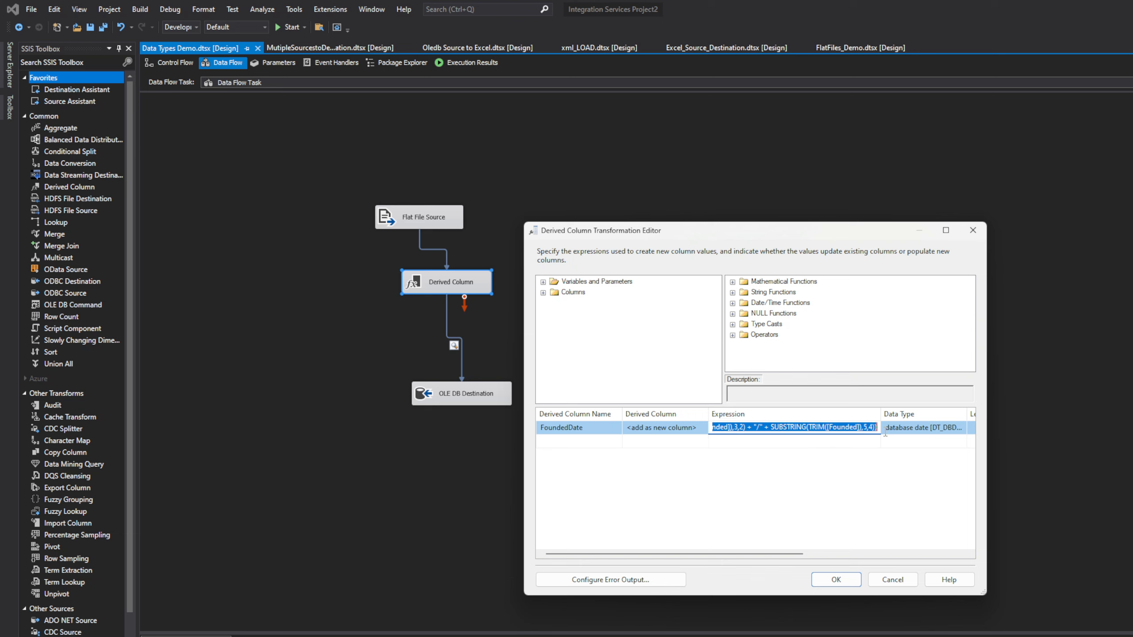
click(837, 429)
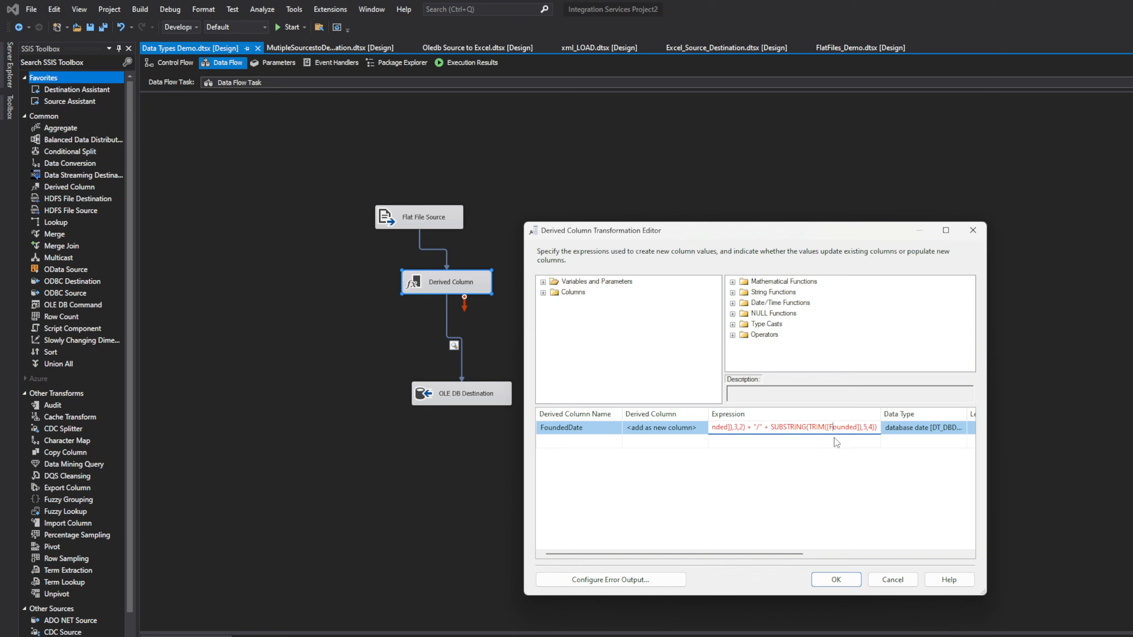
key(BackSpace)
text(f)
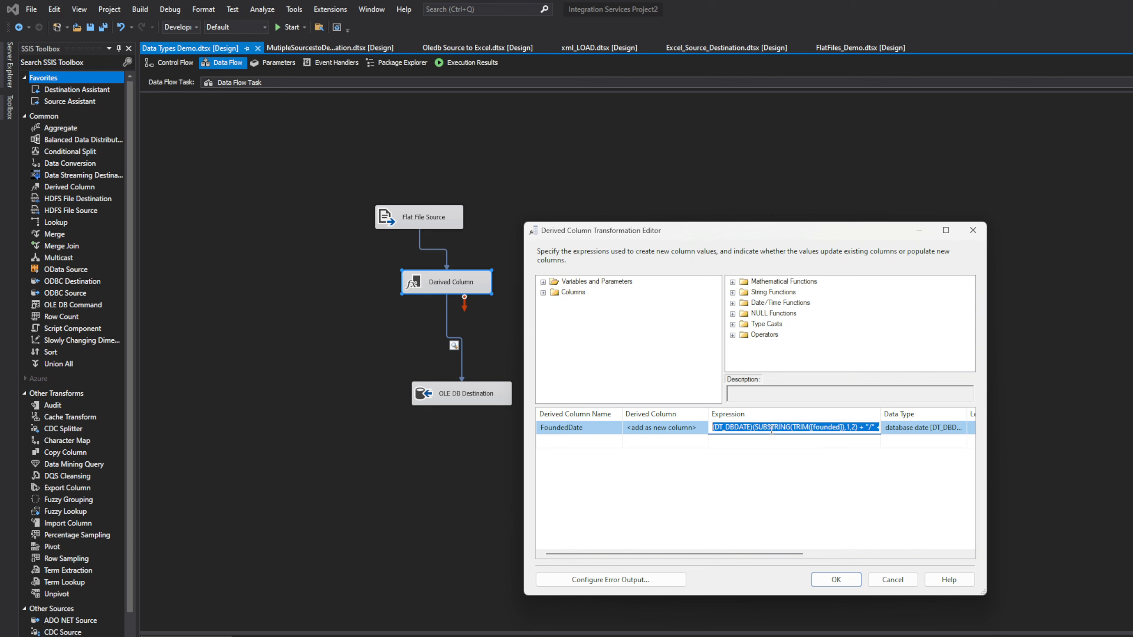
drag(779, 429, 884, 434)
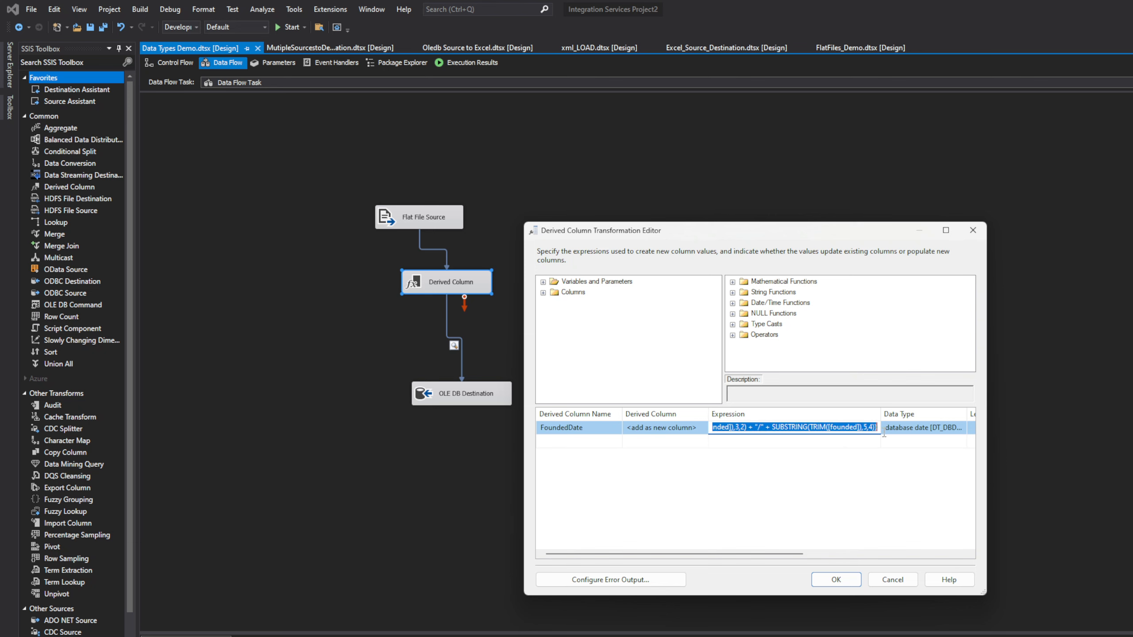
click(845, 427)
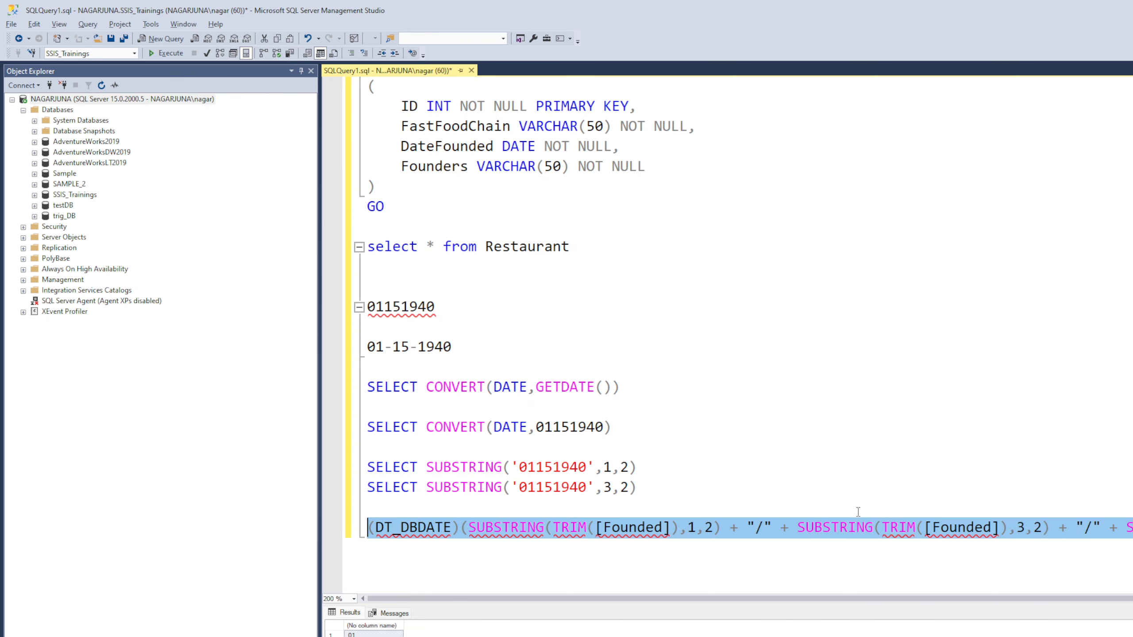
Step: Lowercase both [Founded] references in the SSMS draft expression and copy the whole line
click(614, 535)
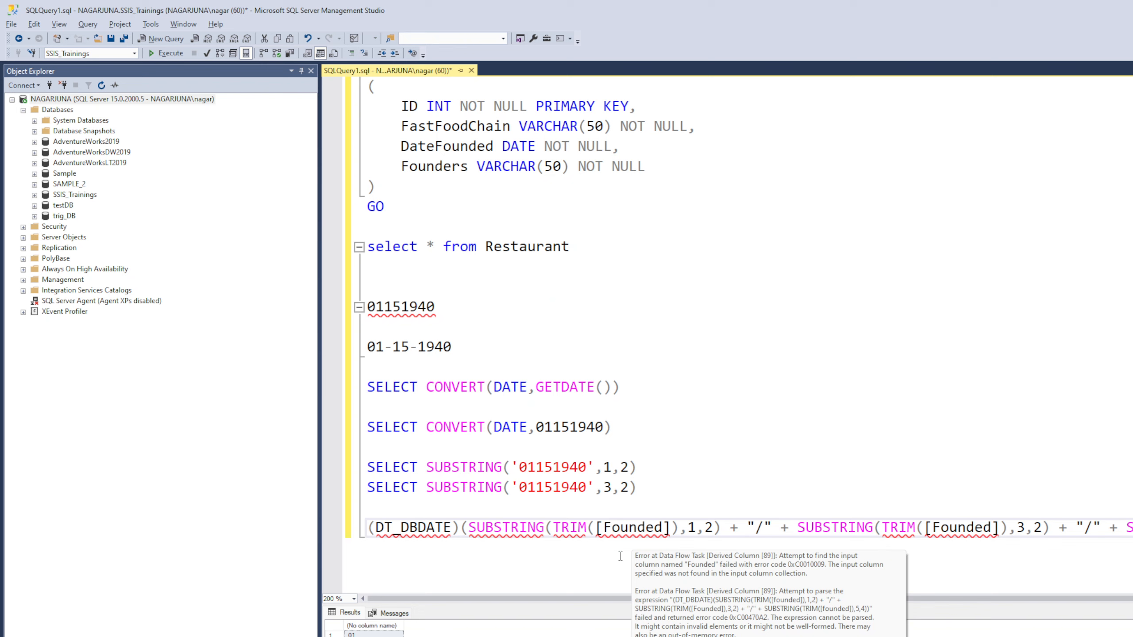
key(BackSpace)
text(f)
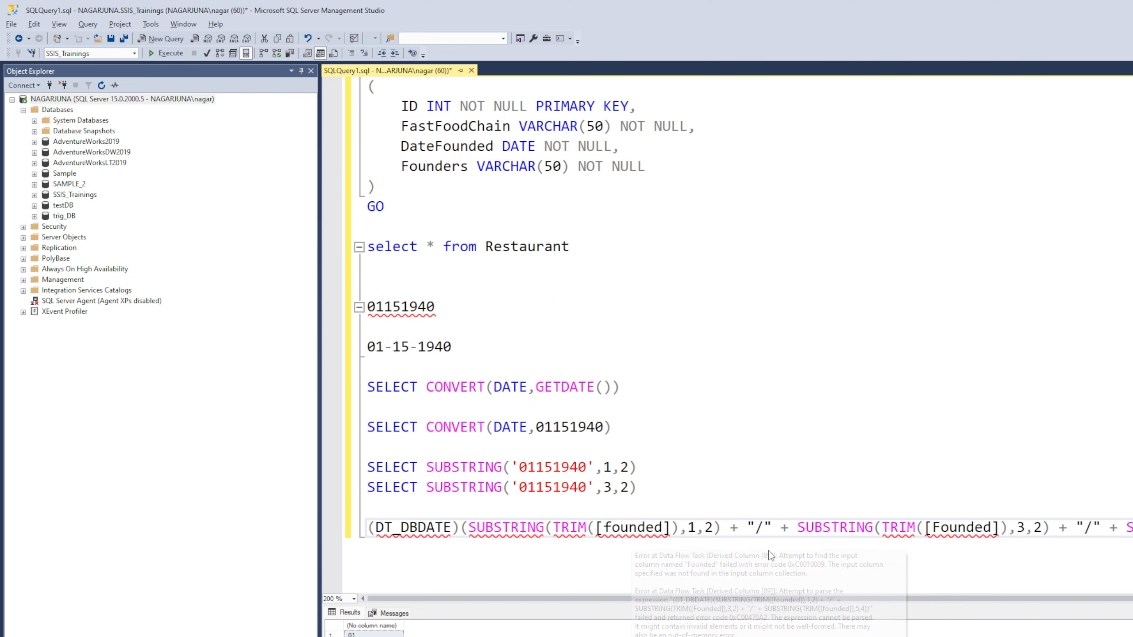
click(939, 528)
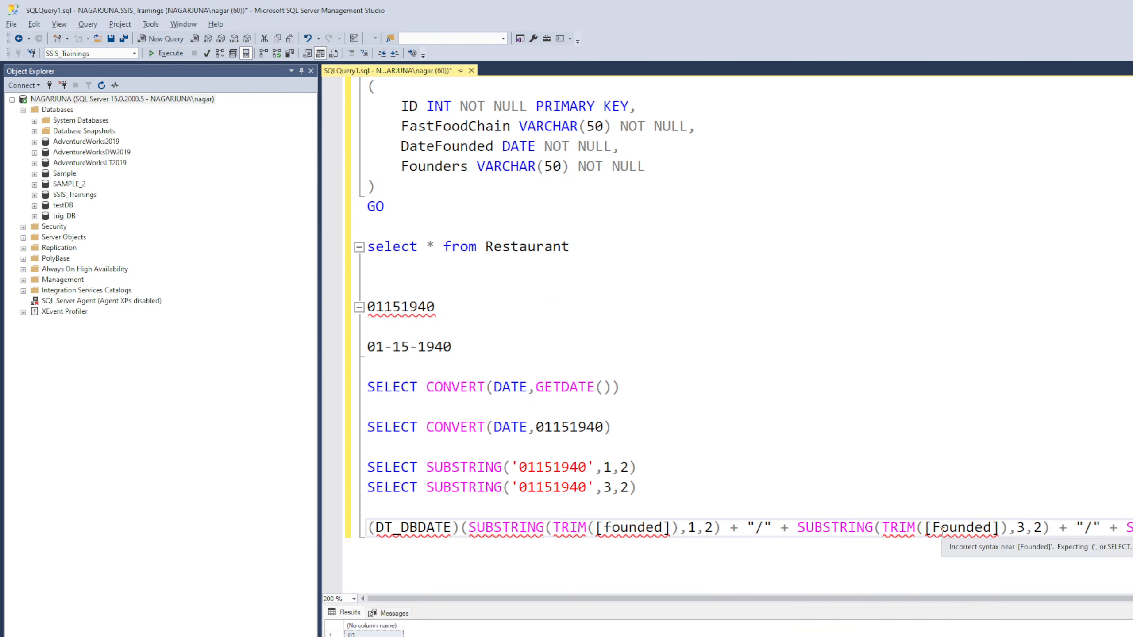
key(BackSpace)
text(f)
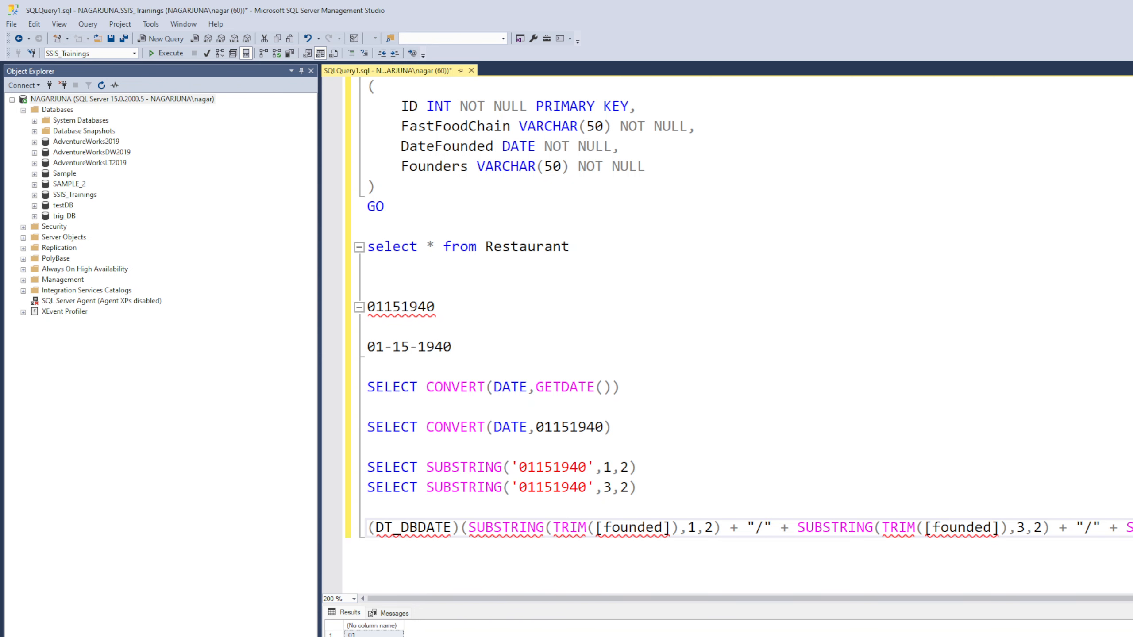
drag(1129, 528, 327, 528)
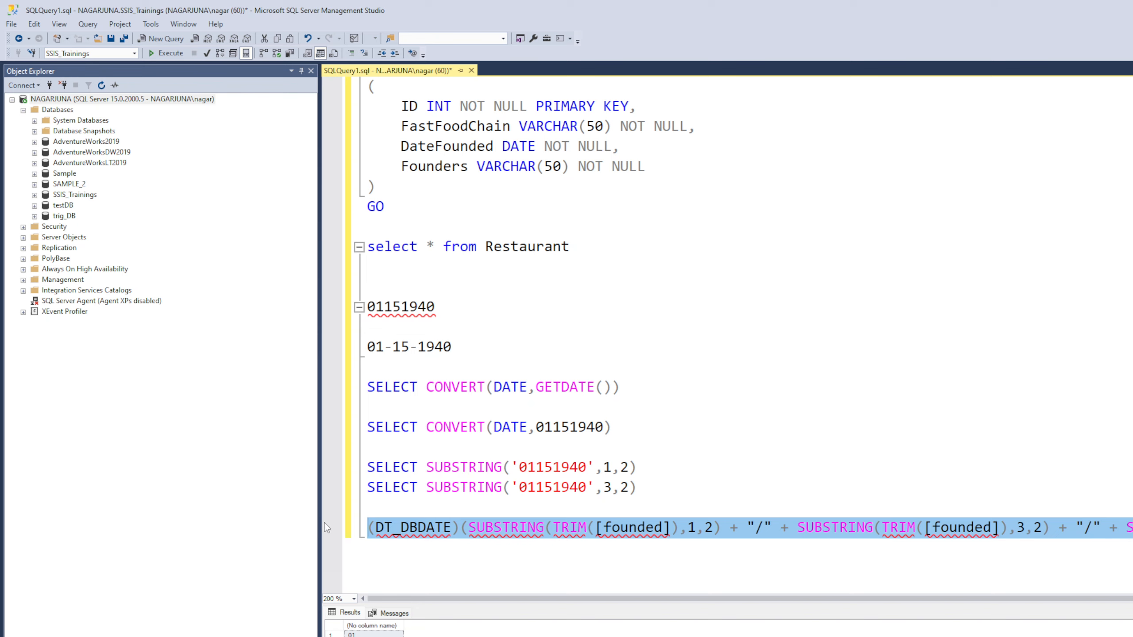
key(alt+Tab)
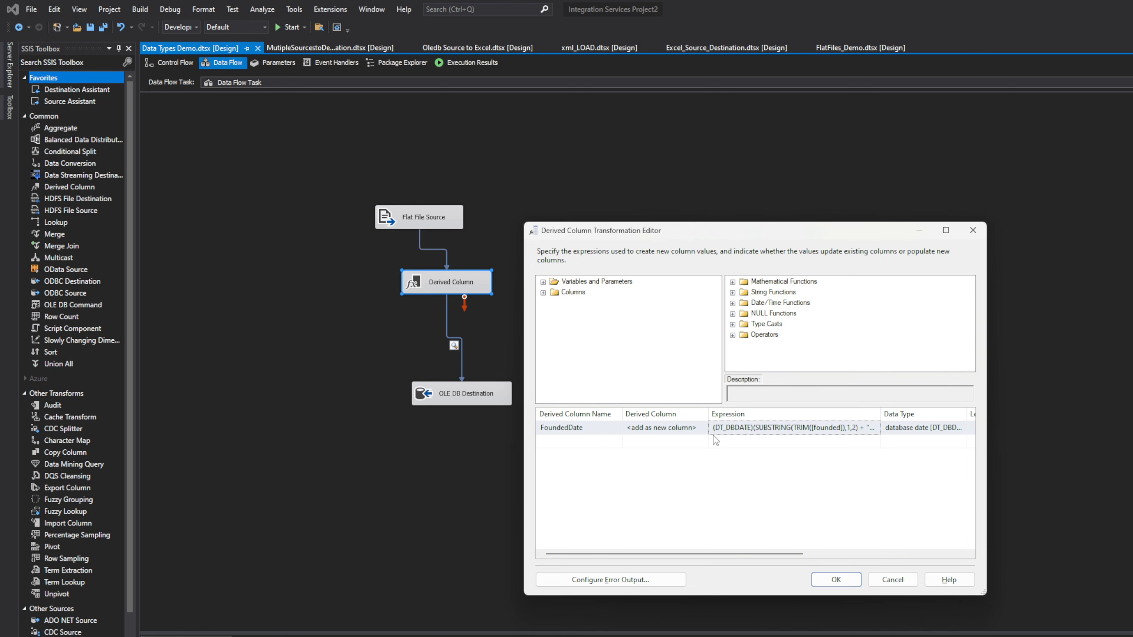
Step: Replace the FoundedDate expression with the corrected lowercase-founded version and apply it
click(746, 427)
key(ctrl+a)
key(ctrl+v)
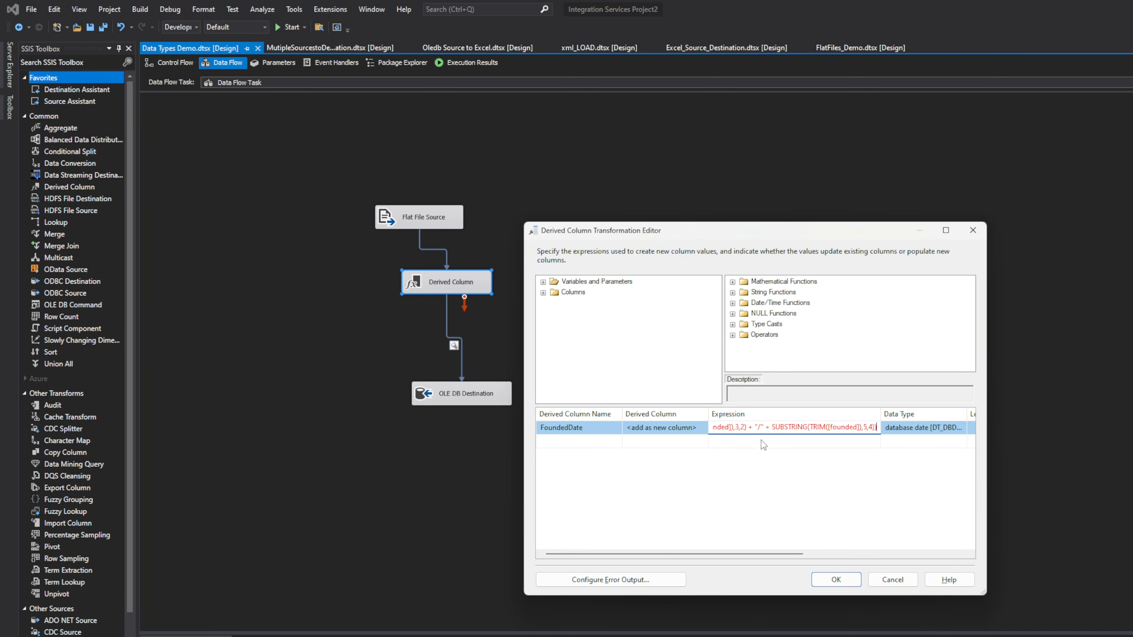
click(828, 467)
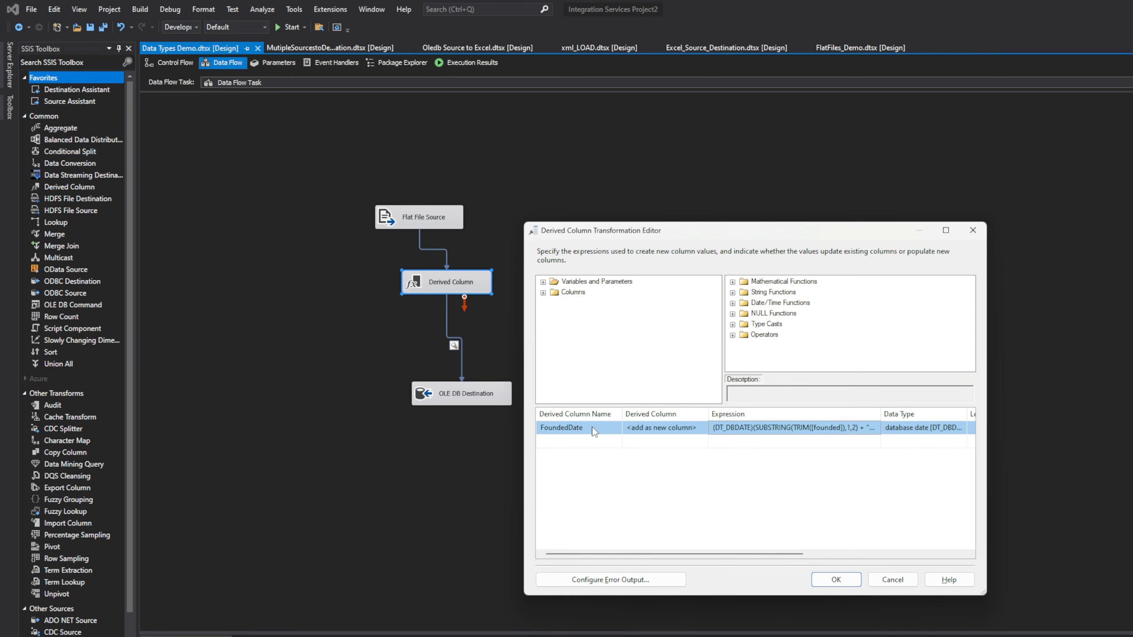
click(837, 579)
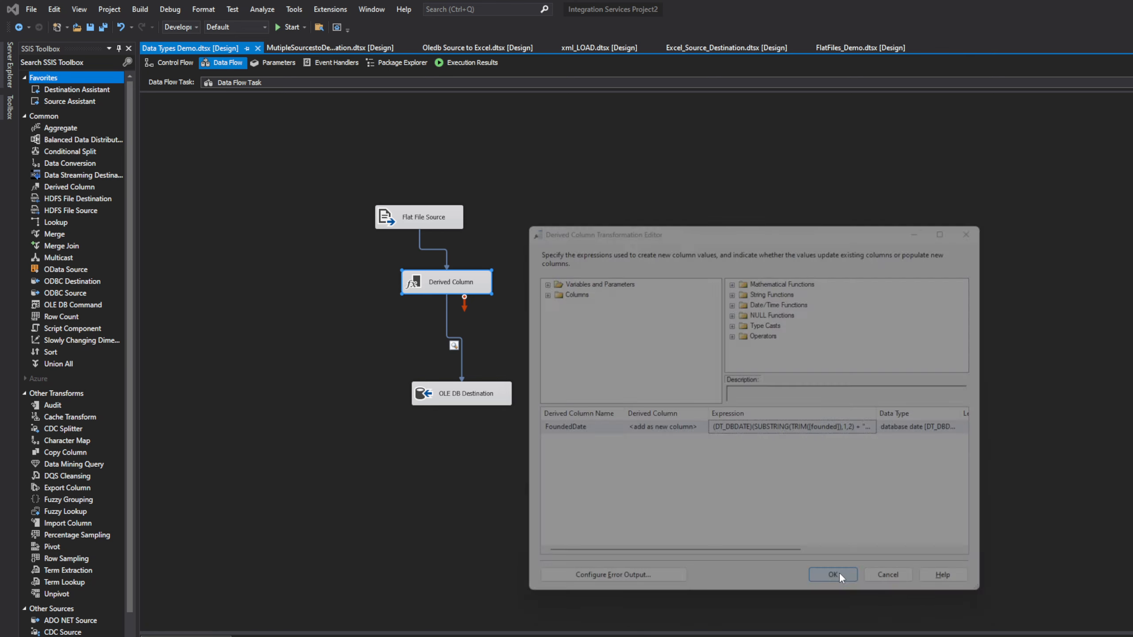
click(491, 338)
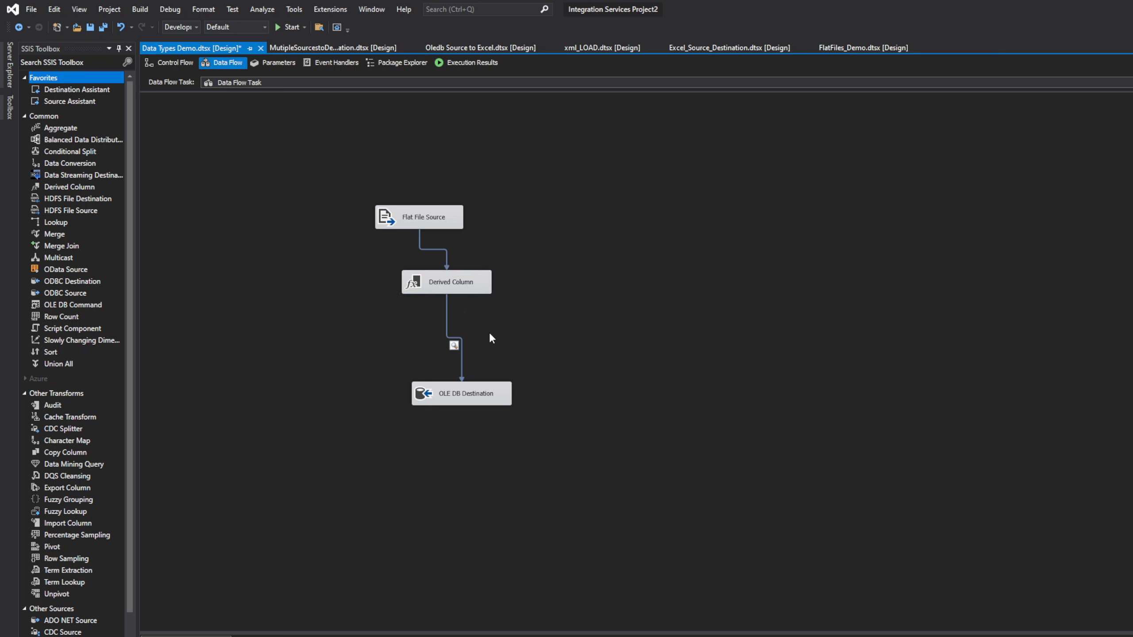
Step: Confirm FoundedDate maps to DateFounded in the OLE DB Destination, then run the package
double_click(456, 394)
click(566, 305)
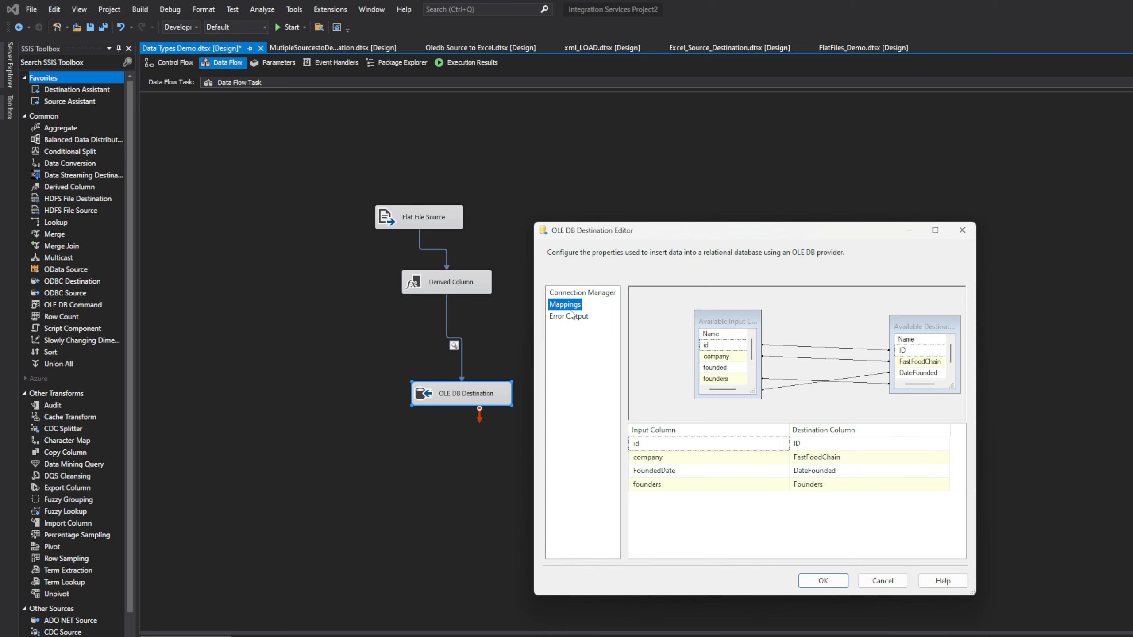
click(823, 581)
click(615, 425)
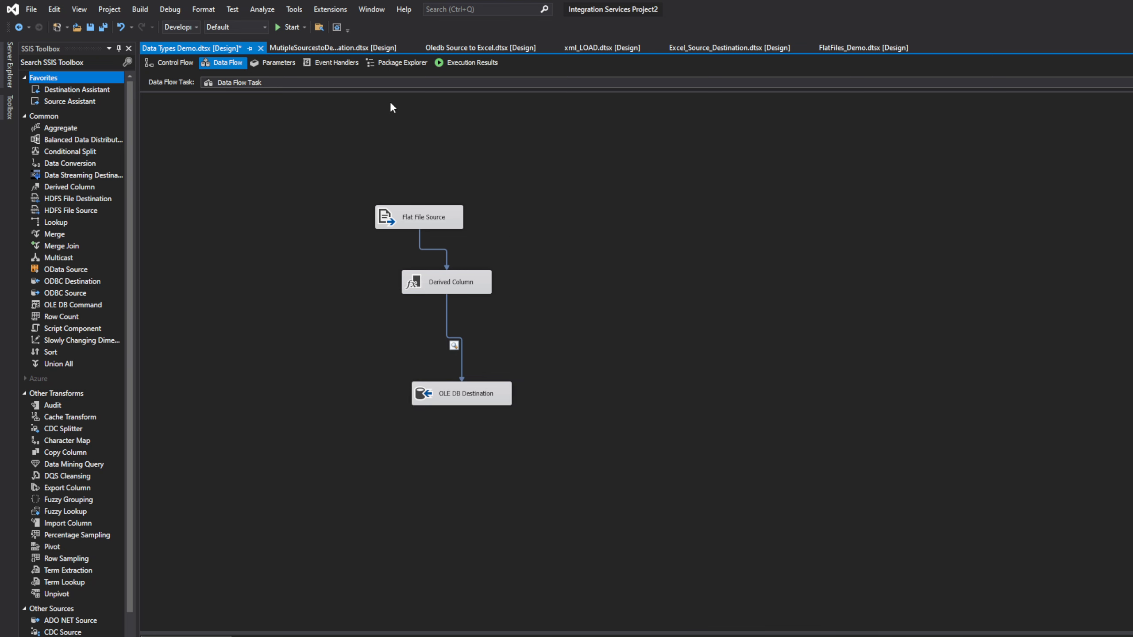
click(289, 27)
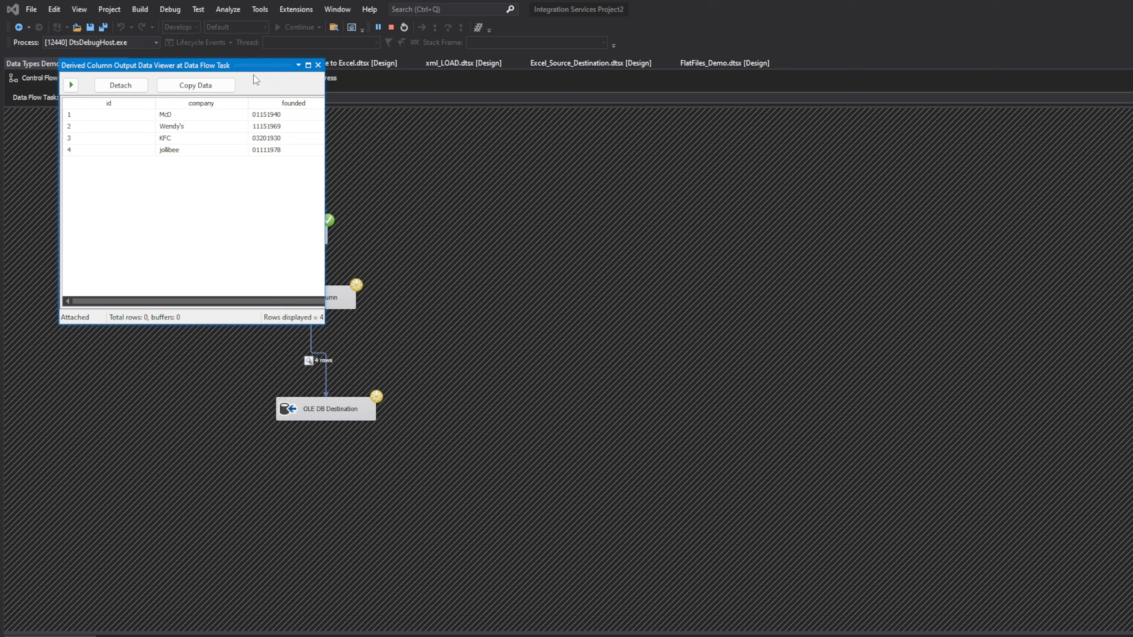
Step: Close the data viewer so the 4 rows finish loading, then check the Progress log
drag(255, 65, 391, 92)
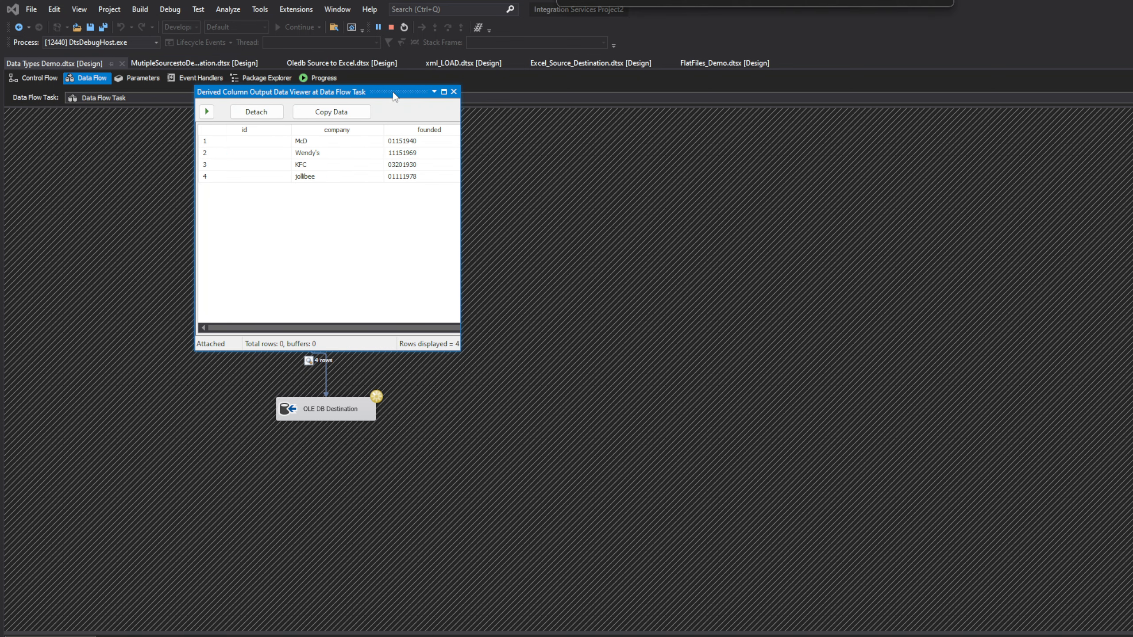
click(454, 92)
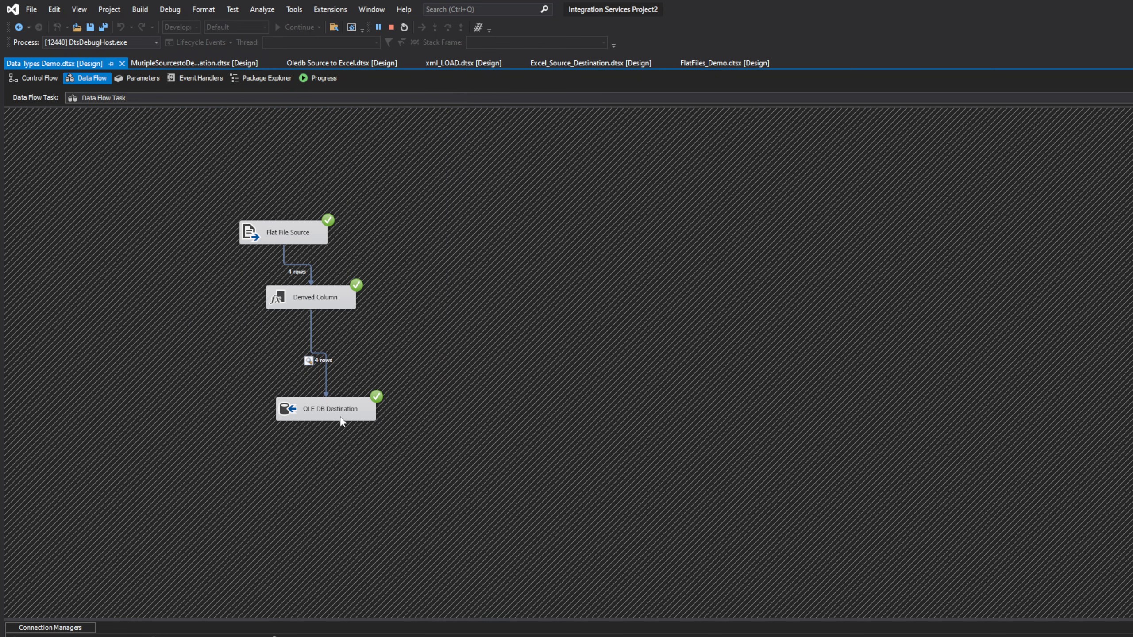
click(323, 79)
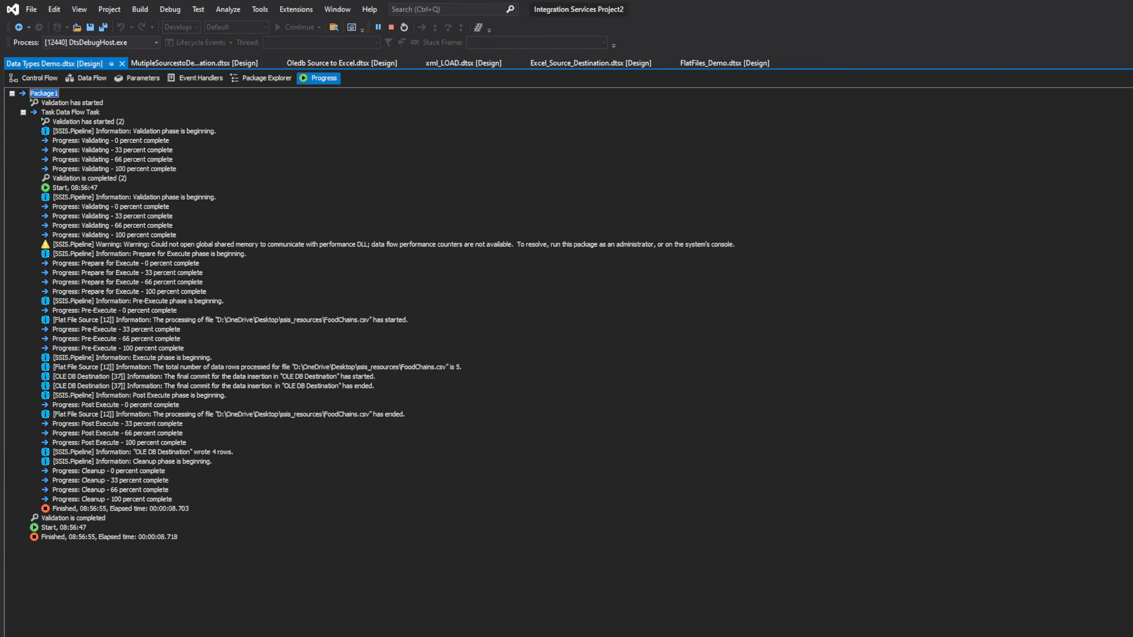
key(alt+Tab)
Step: Inspect the Restaurant query results, widening the ID and DateFounded columns, and revisit the DT_DBDATE expression
mouse_move(463, 626)
mouse_down()
mouse_move(531, 622)
mouse_move(473, 636)
mouse_up()
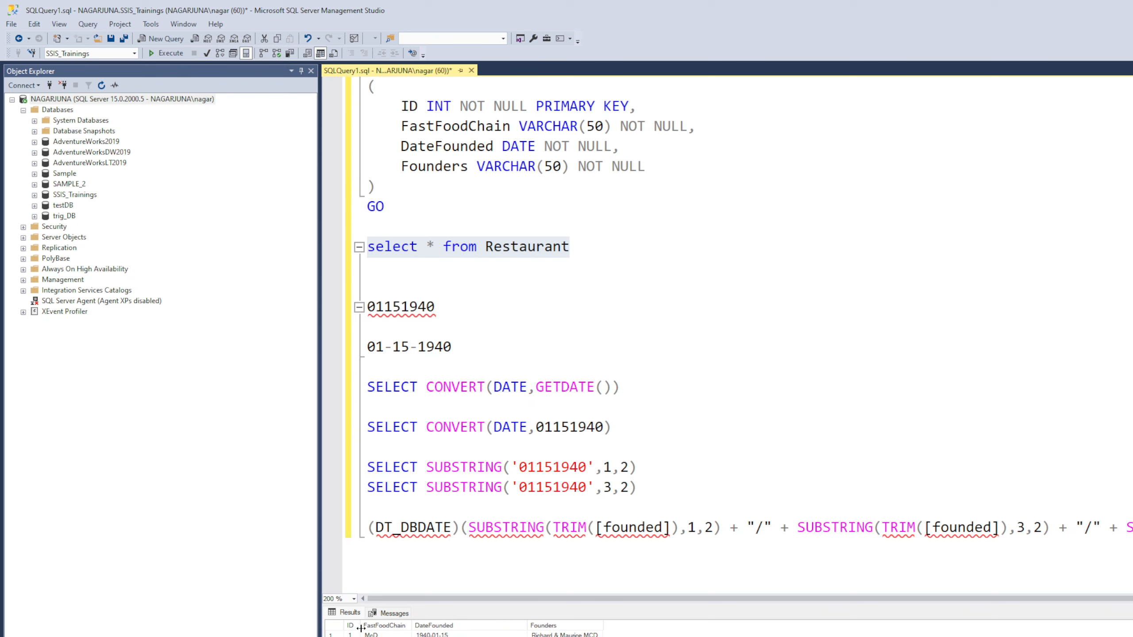
drag(361, 626, 422, 613)
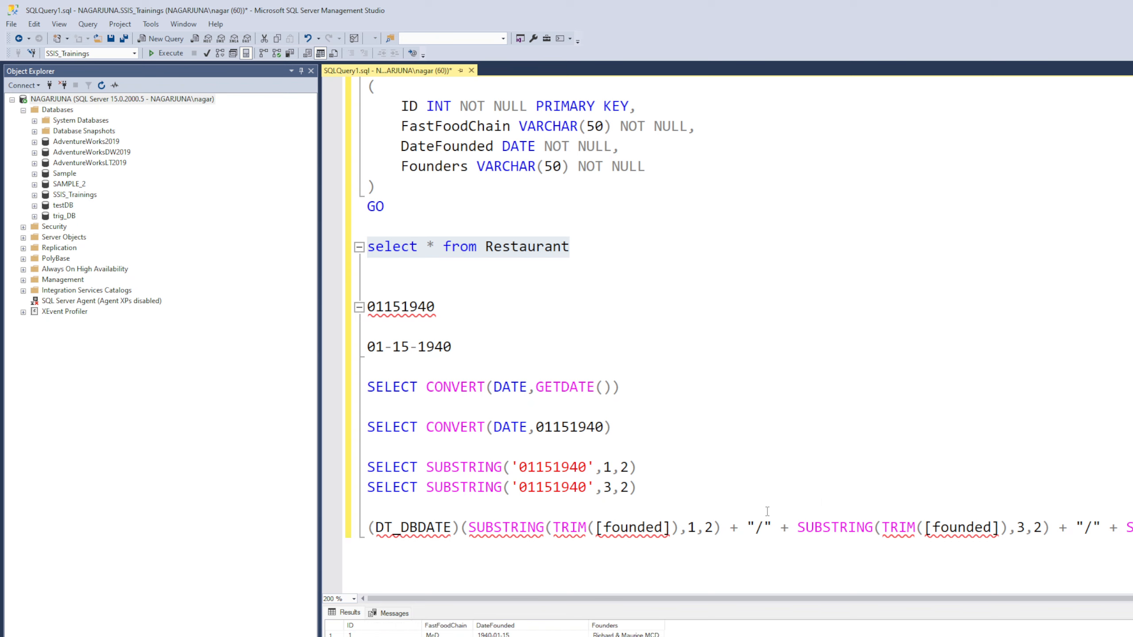
double_click(979, 526)
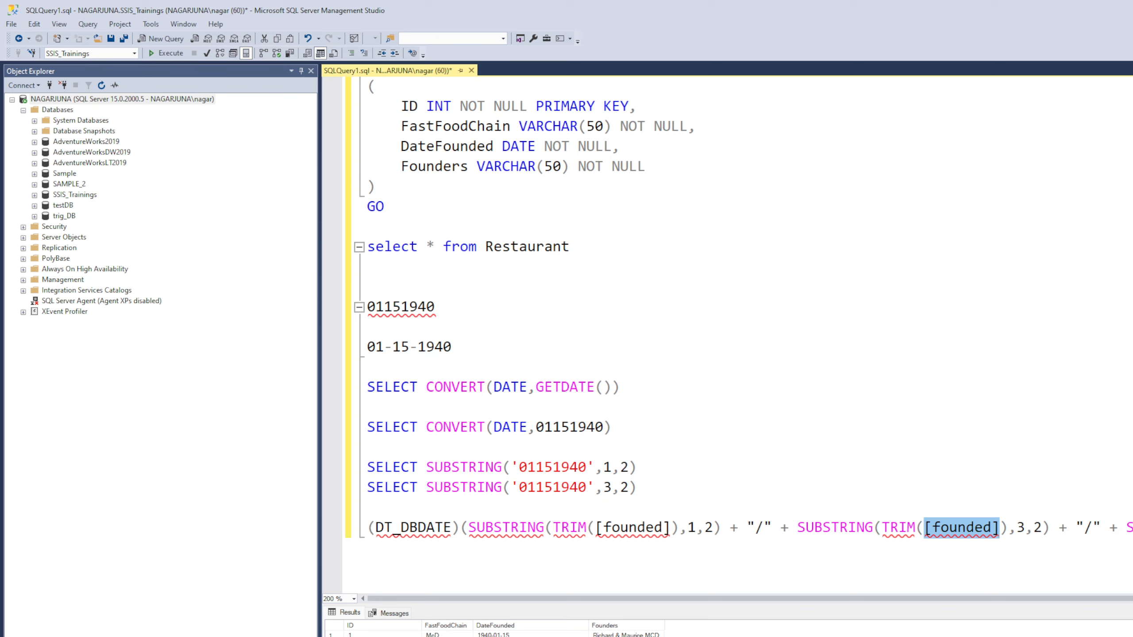
click(524, 626)
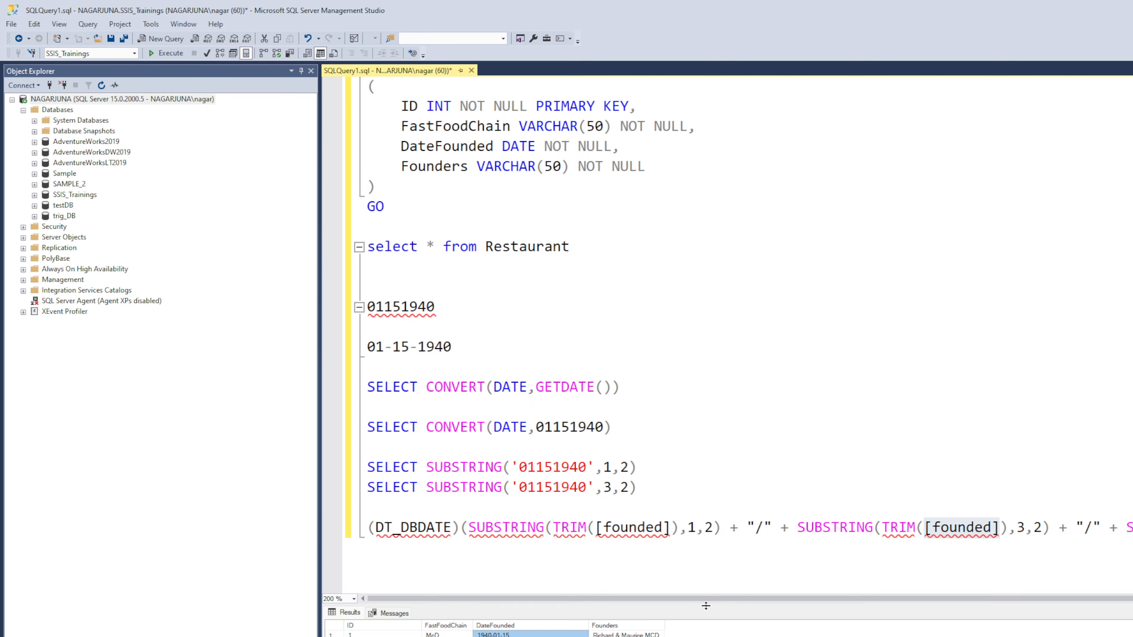
drag(707, 607, 736, 577)
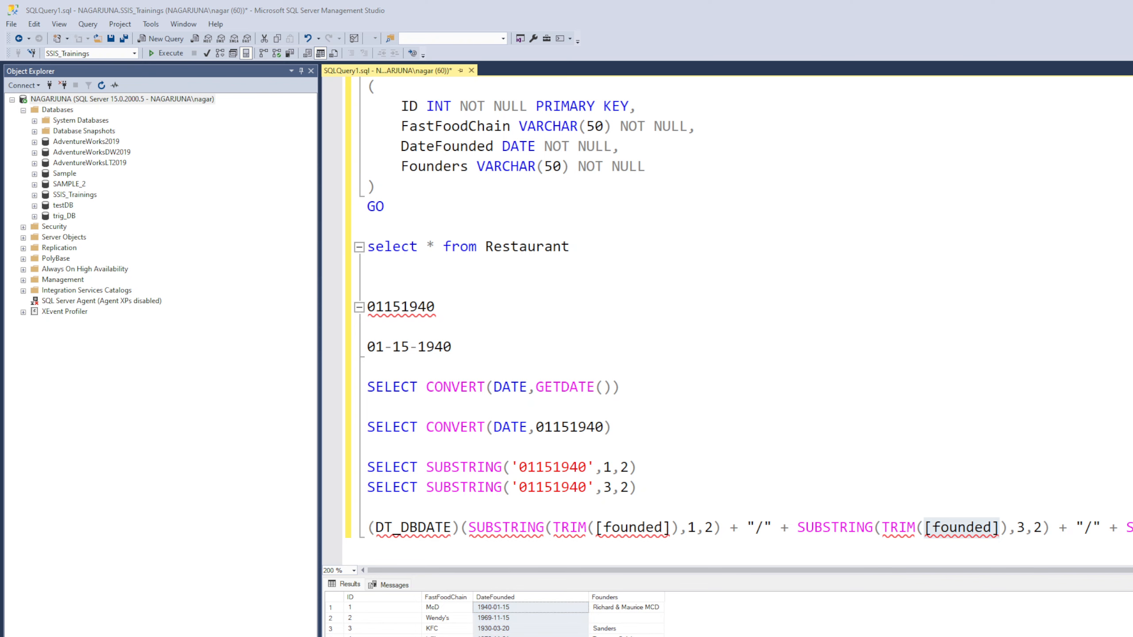
key(alt+Tab)
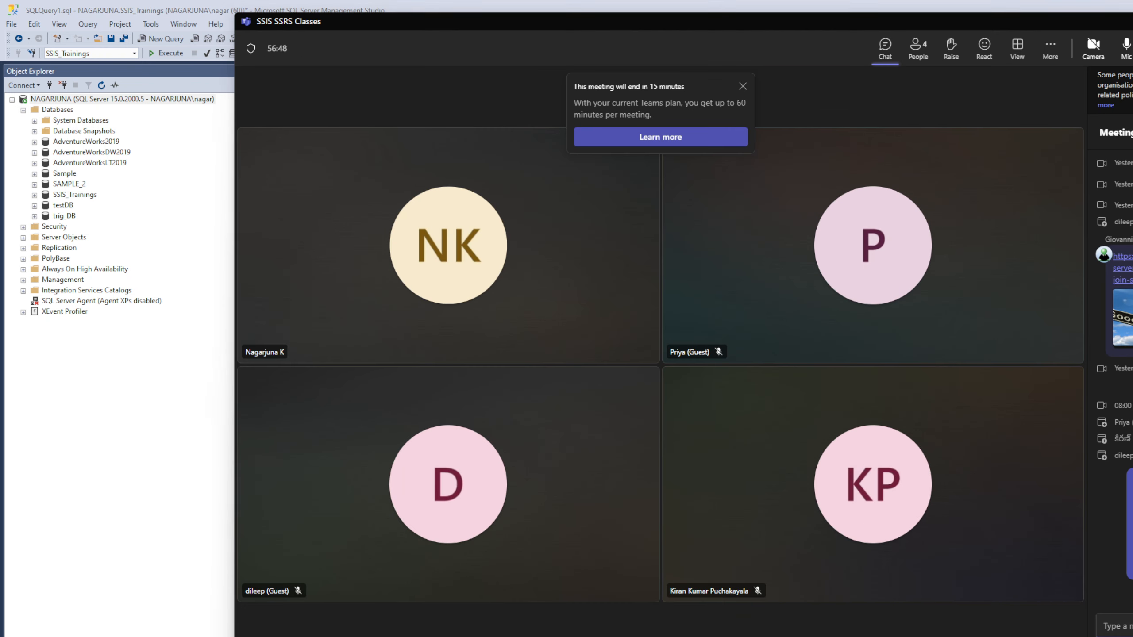
key(alt+Tab)
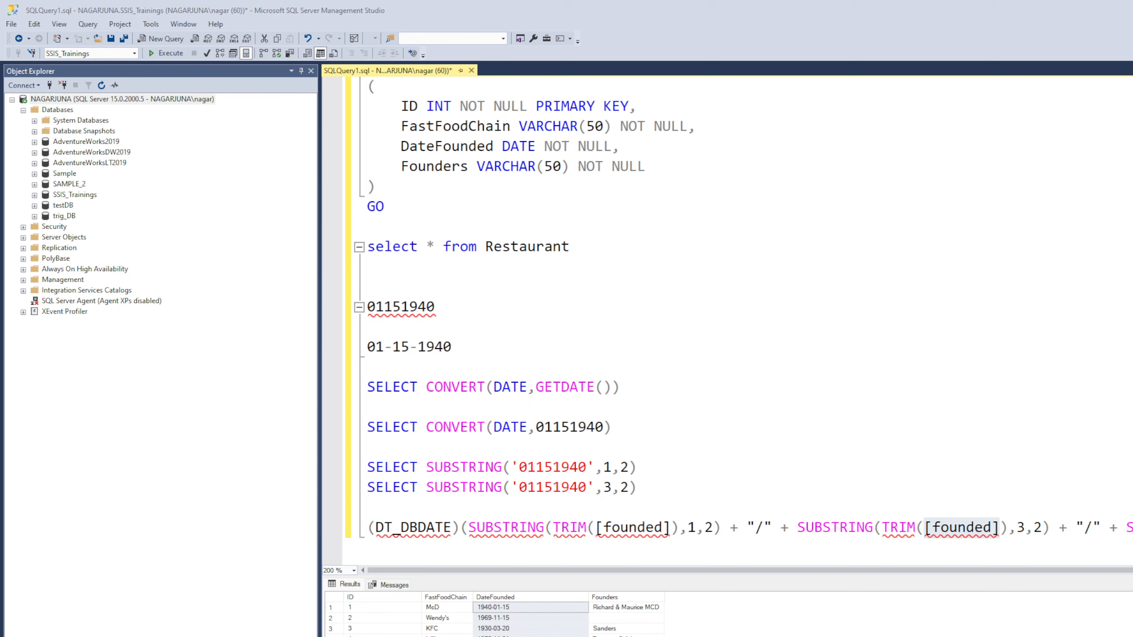
click(610, 527)
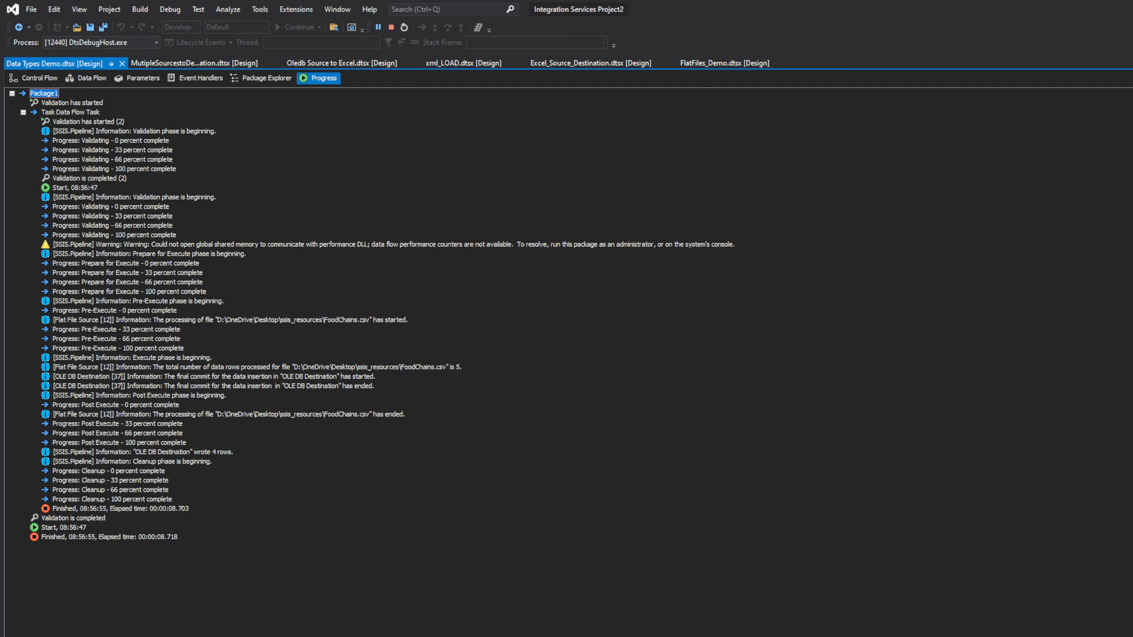
Step: Stop debugging and reposition OLE DB Destination and Derived Column in the data flow
click(40, 77)
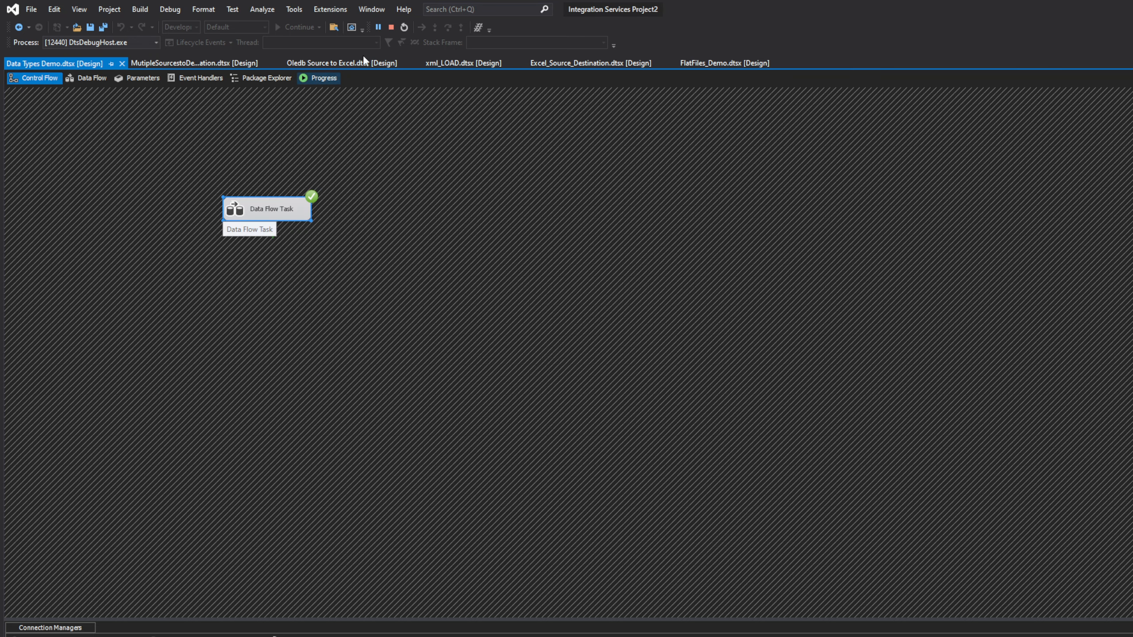
click(391, 27)
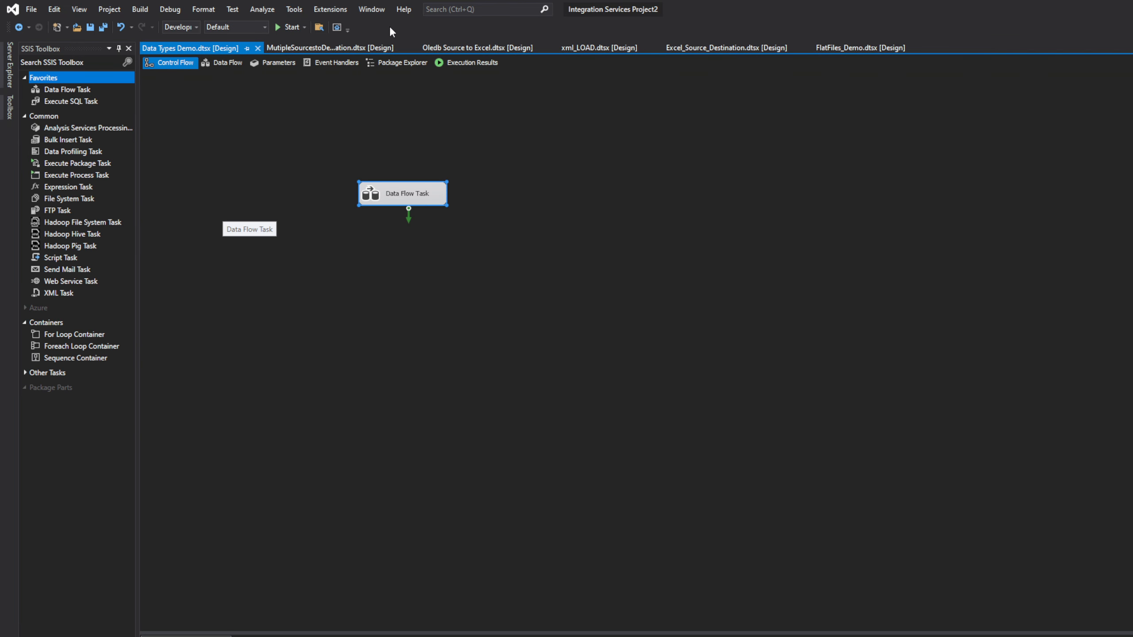
double_click(404, 198)
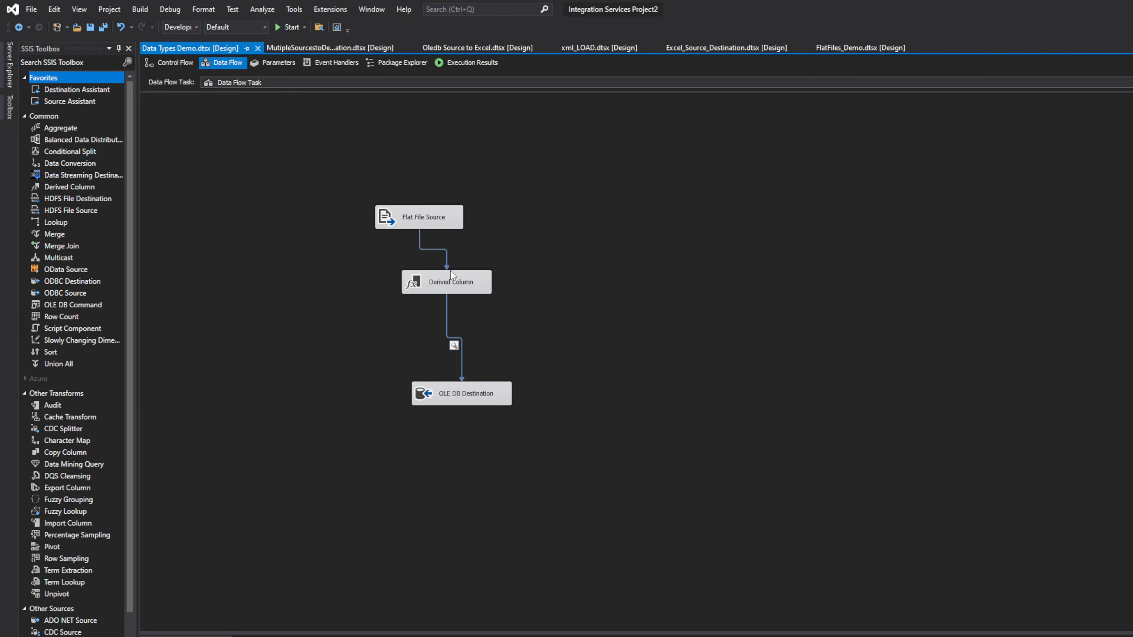
drag(470, 403, 439, 395)
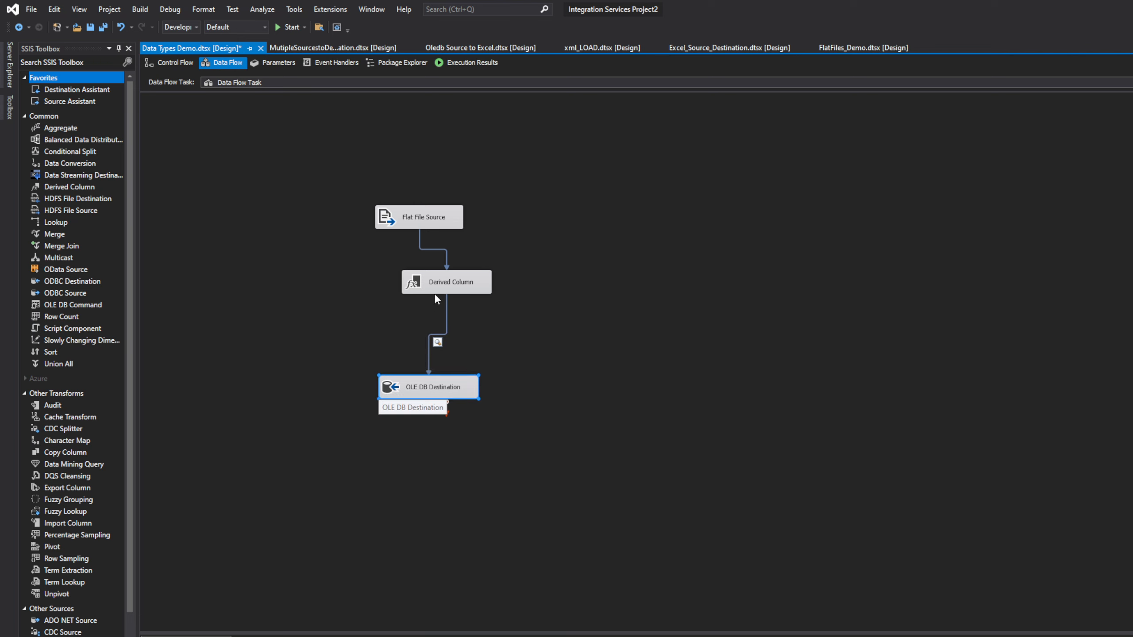
drag(440, 288, 421, 293)
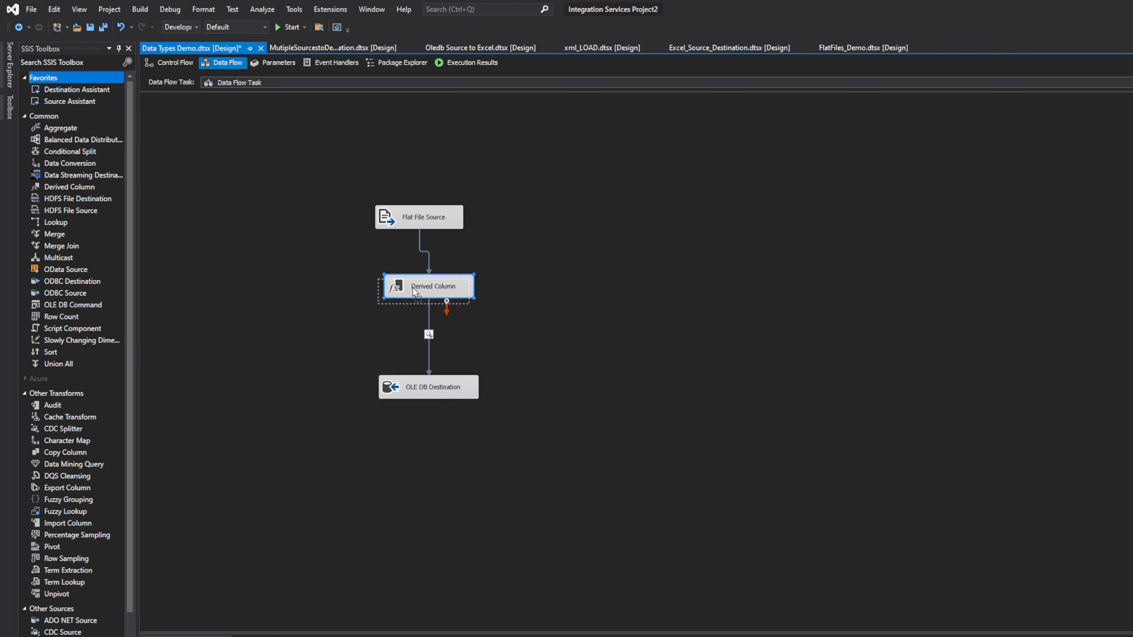
drag(418, 284, 411, 292)
mouse_move(411, 389)
mouse_down()
mouse_move(391, 385)
mouse_move(417, 378)
mouse_up()
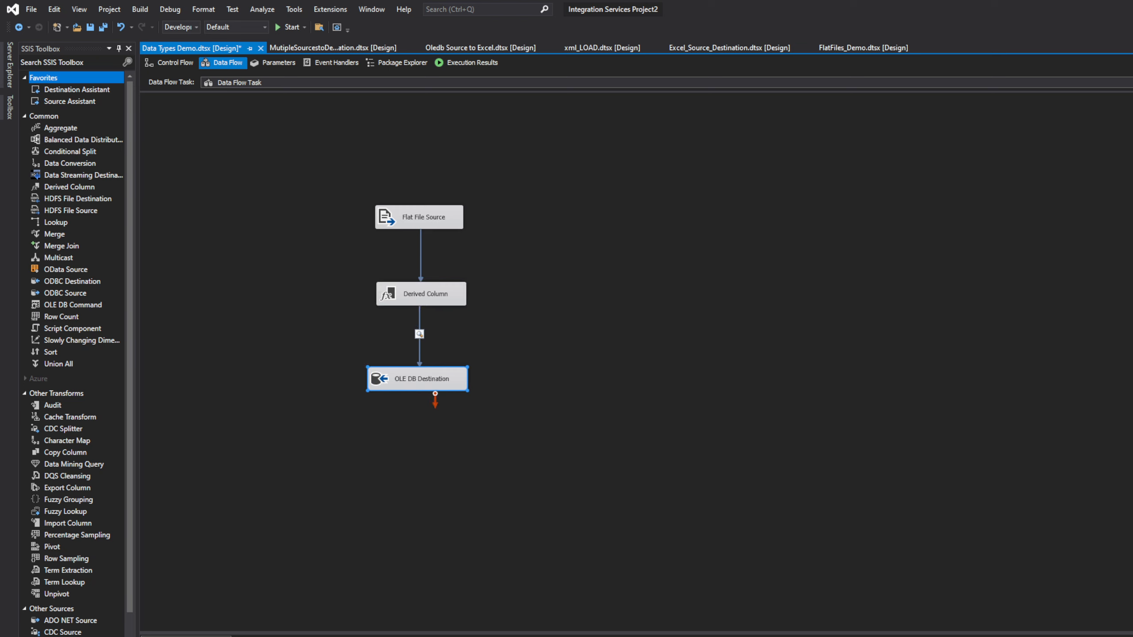
Step: Reopen the data flow and move OLE DB Destination lower, leaving a gap below Derived Column
key(alt+Tab)
click(168, 64)
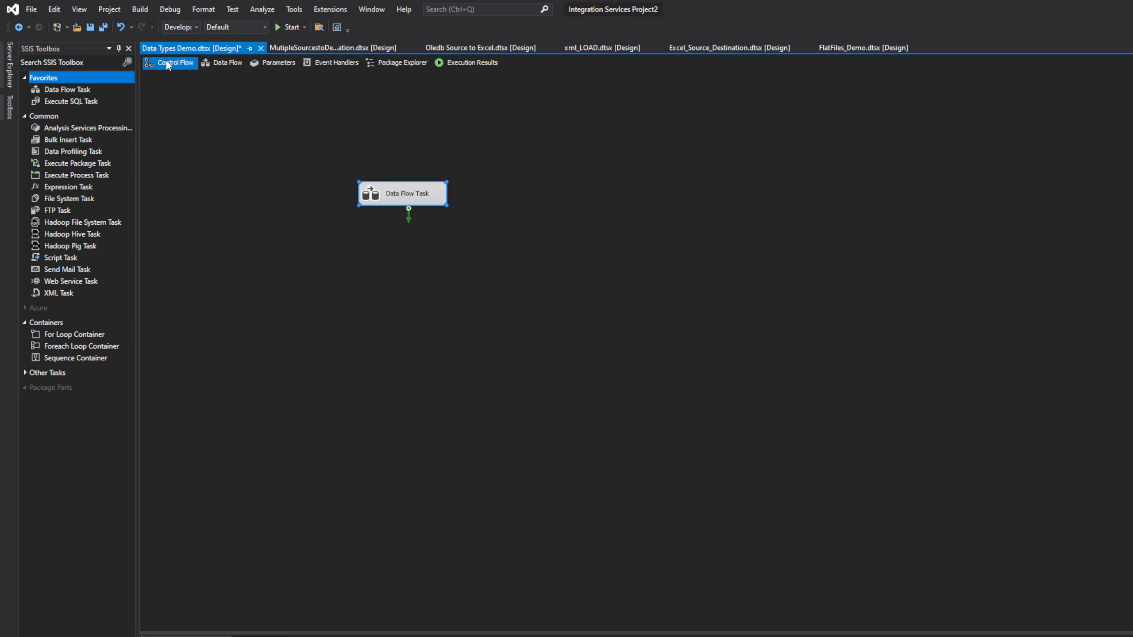
double_click(404, 200)
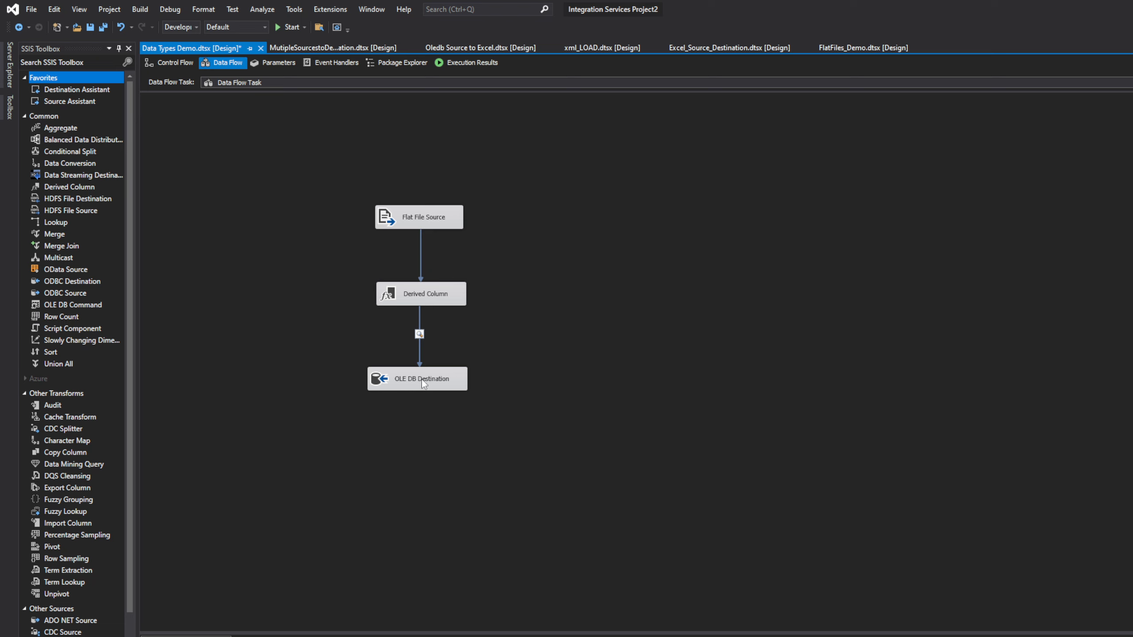
drag(430, 386, 463, 447)
mouse_move(426, 296)
mouse_down()
mouse_move(439, 281)
mouse_move(430, 289)
mouse_up()
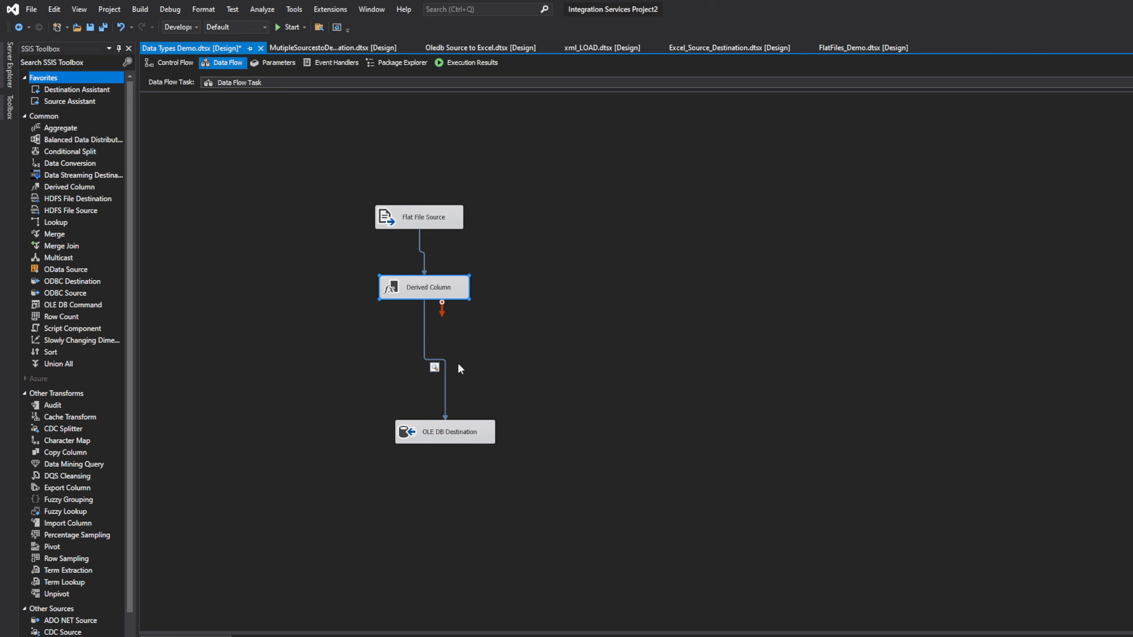
Step: Review the FoundedDate expression in the Derived Column editor and keep it with OK
double_click(439, 283)
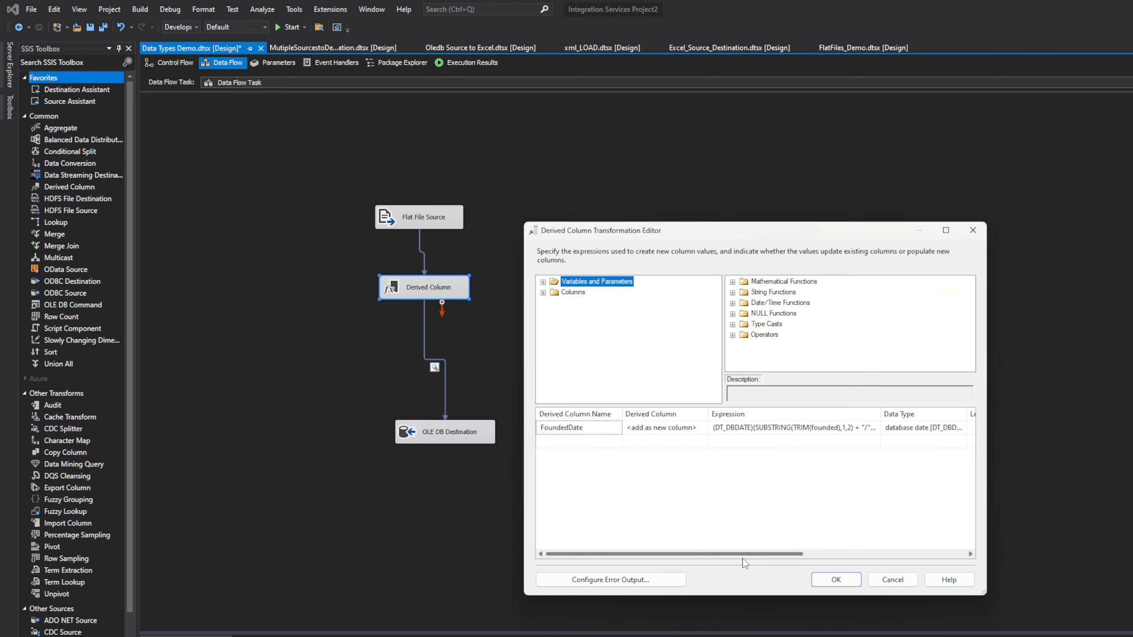
drag(742, 554, 845, 555)
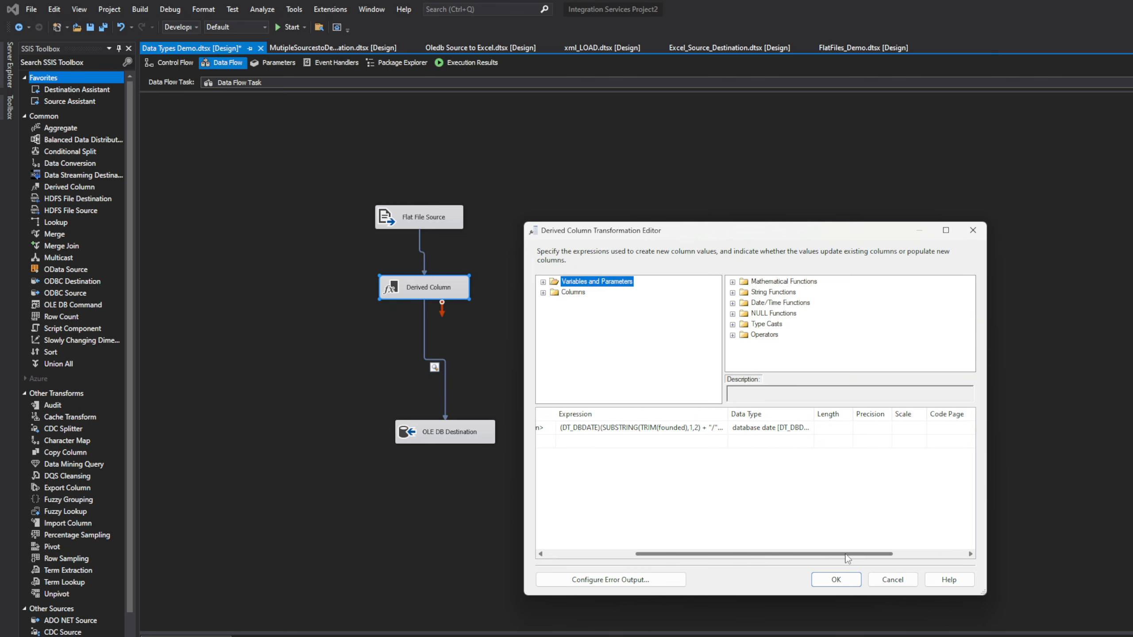
drag(728, 415, 824, 415)
click(836, 579)
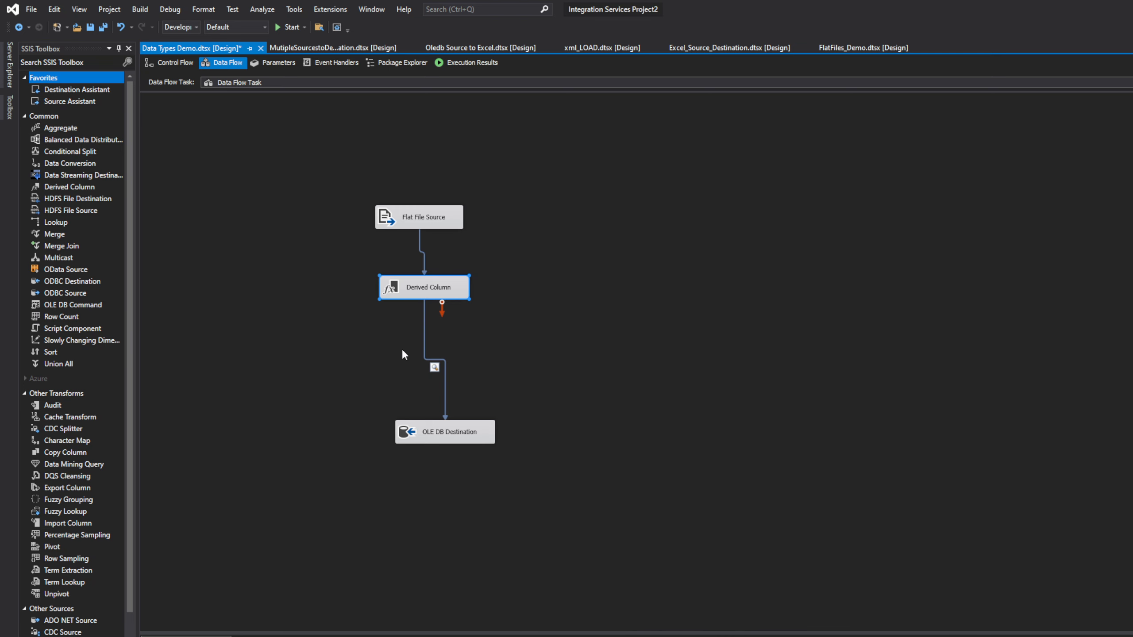
Step: Delete the path linking Derived Column to OLE DB Destination
click(448, 371)
right_click(446, 377)
click(491, 497)
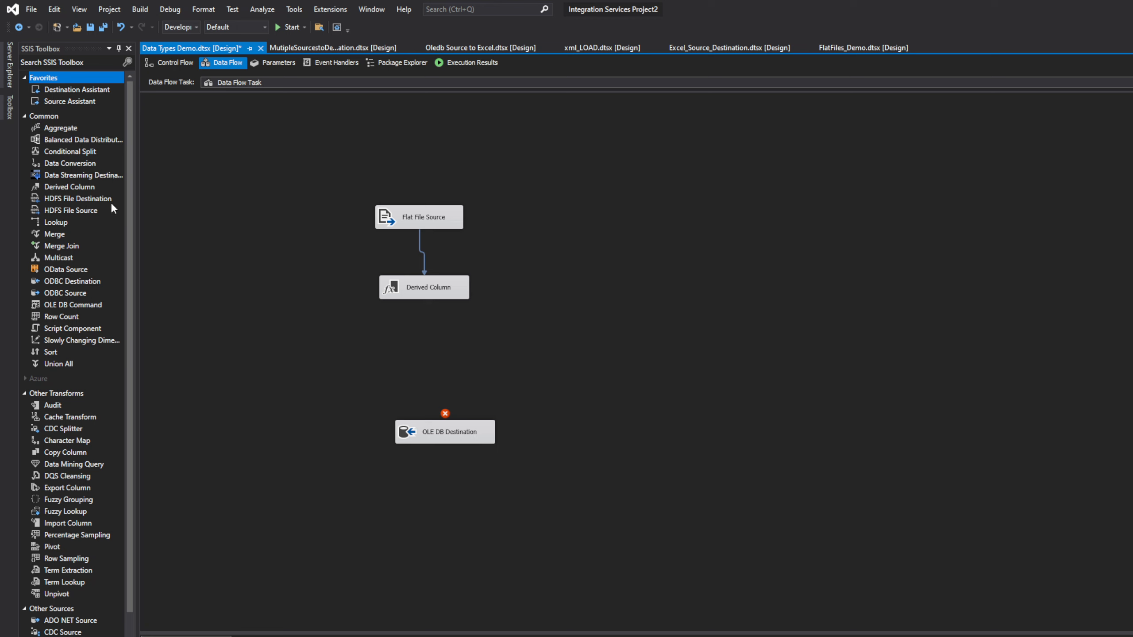
click(130, 215)
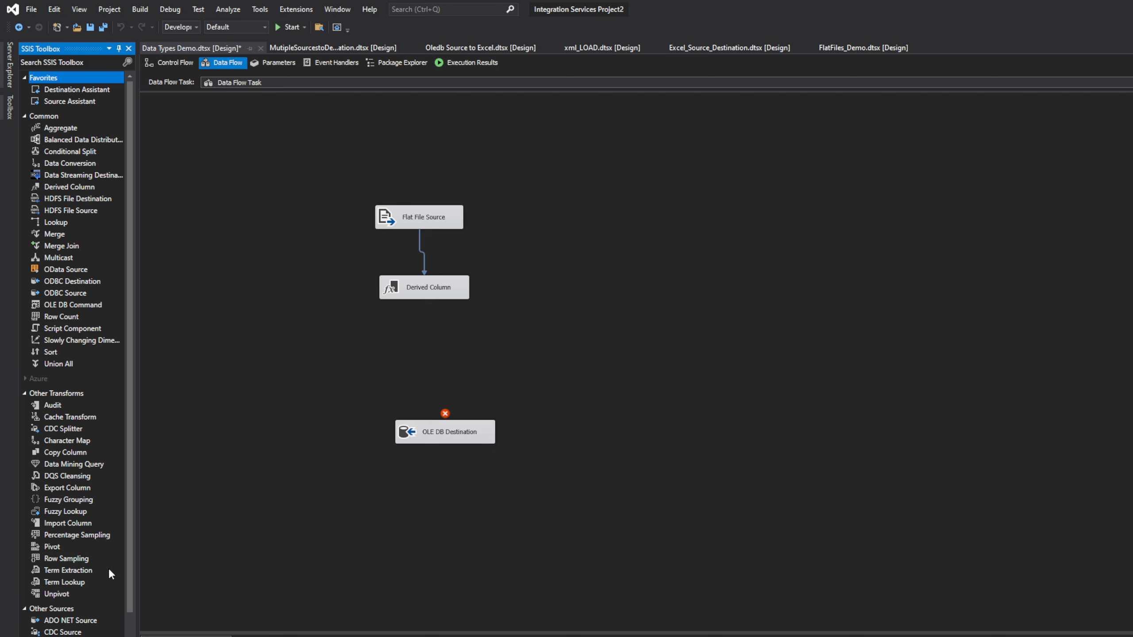
Step: Place Data Conversion 1 below Derived Column and connect Derived Column's output to it
double_click(60, 163)
drag(397, 324, 402, 341)
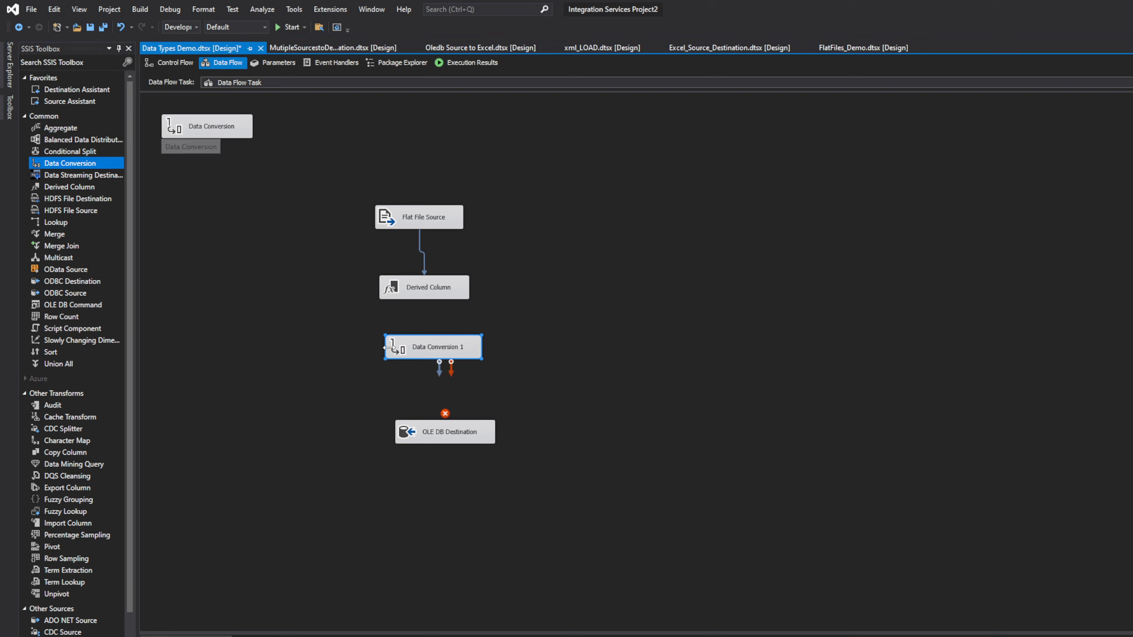
drag(474, 346, 578, 351)
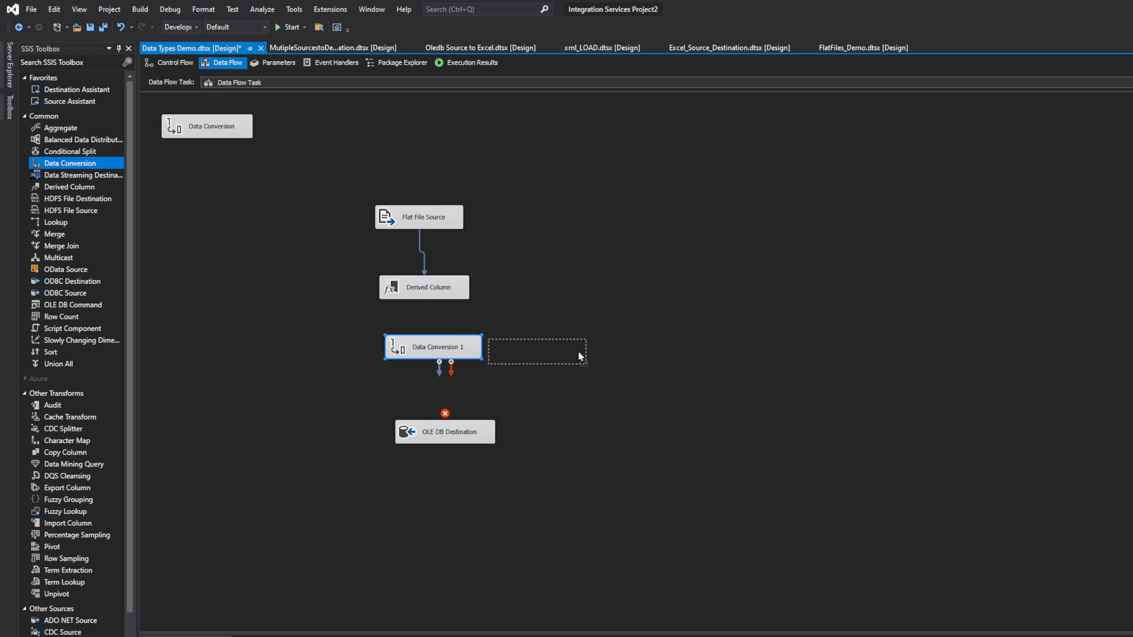
drag(507, 357, 398, 358)
click(423, 297)
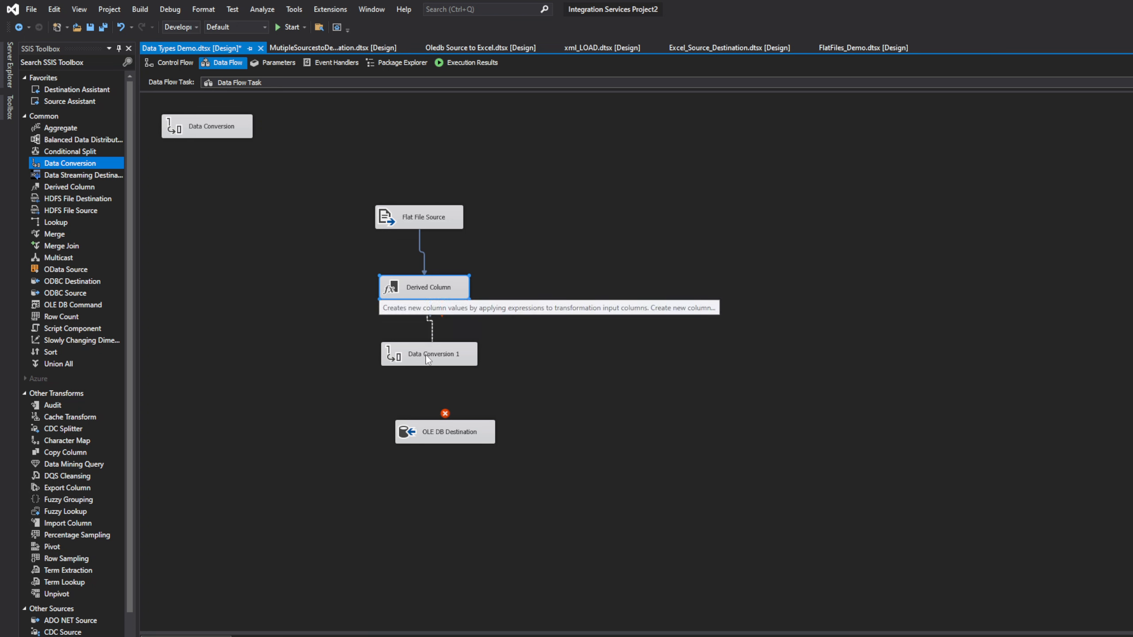
drag(431, 311, 403, 359)
Step: Select id and FoundedDate for conversion and set the id copy to four-byte signed integer [DT_I4]
double_click(403, 362)
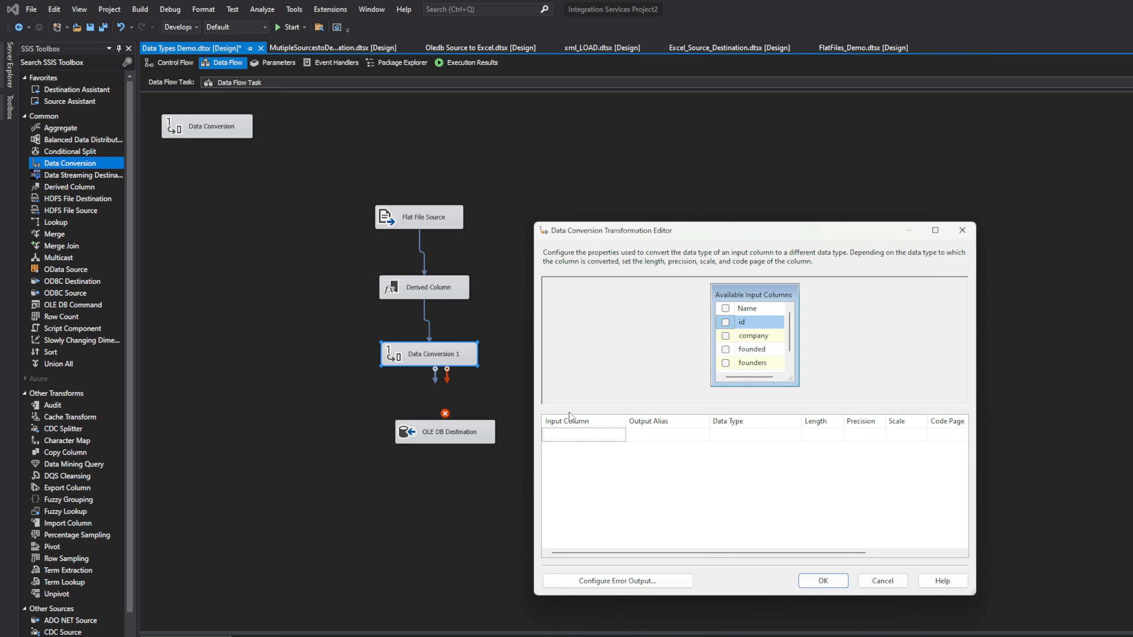
click(726, 323)
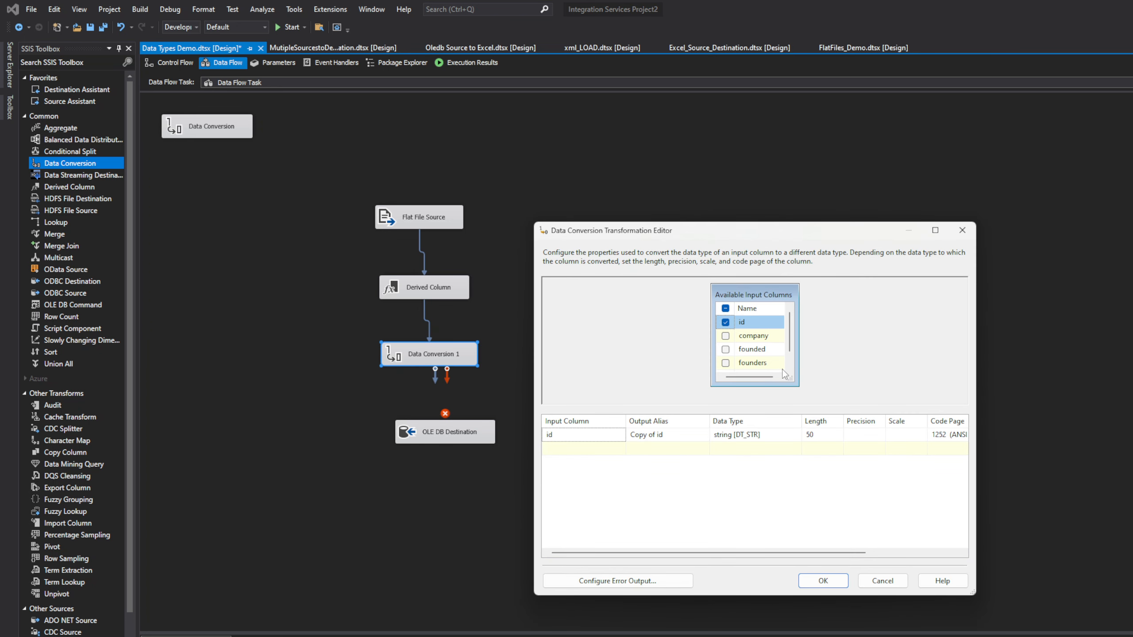
drag(798, 387, 840, 405)
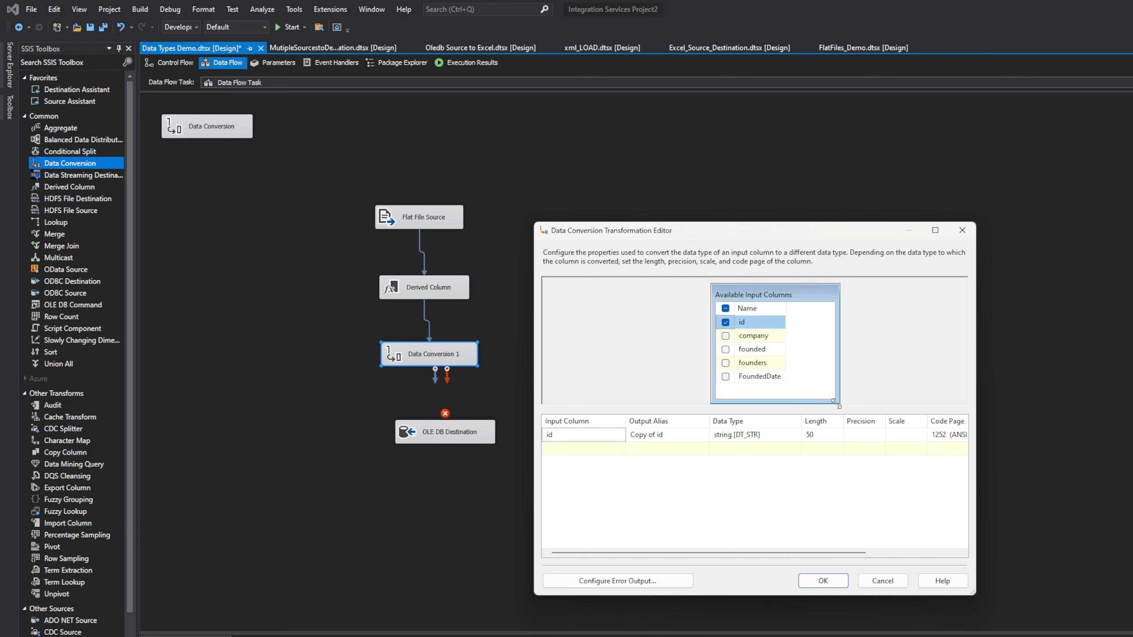
click(725, 377)
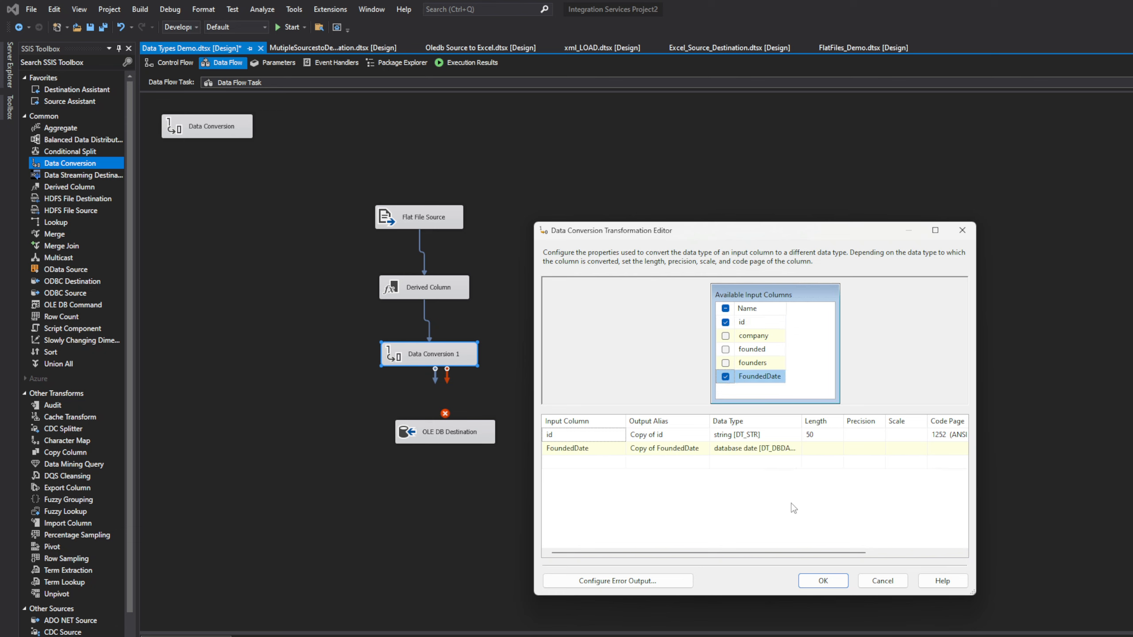
drag(802, 422, 852, 423)
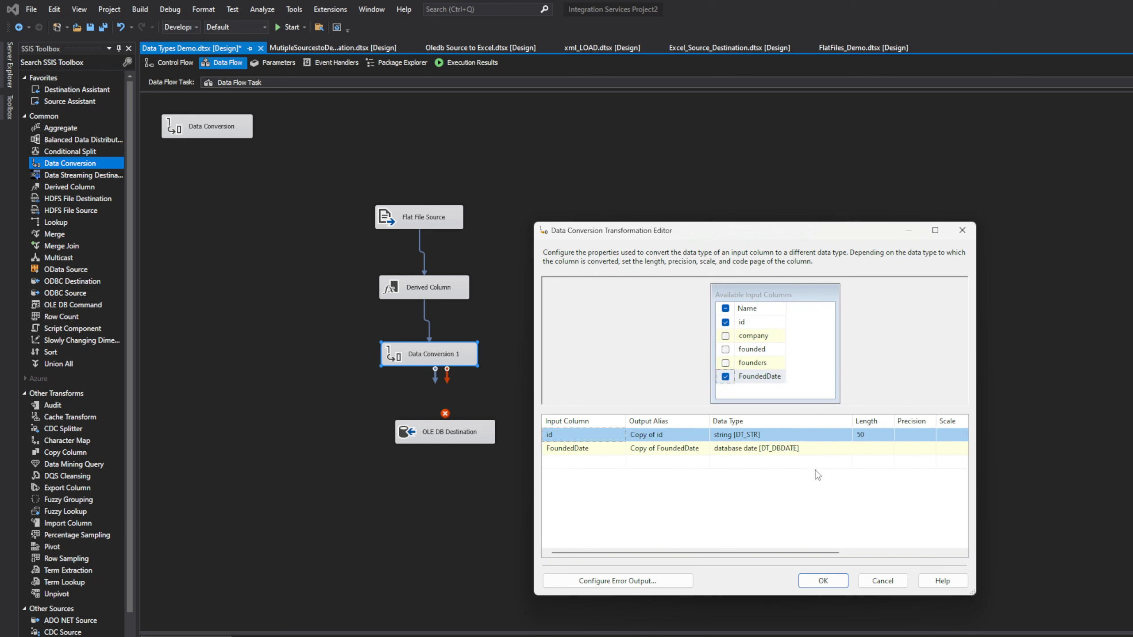
click(763, 438)
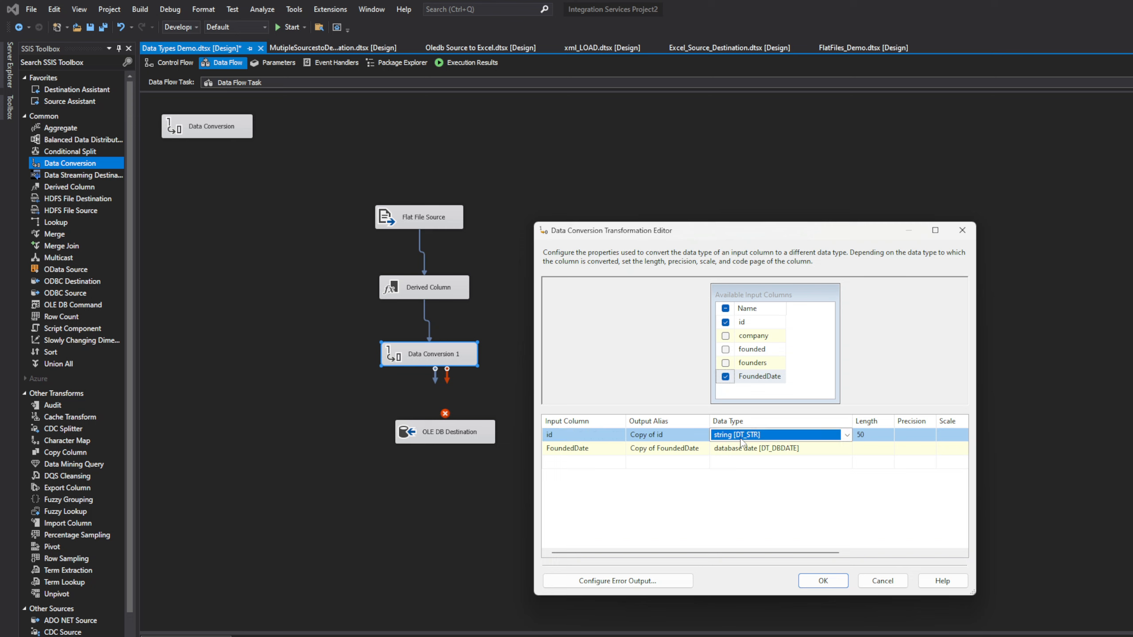
click(683, 438)
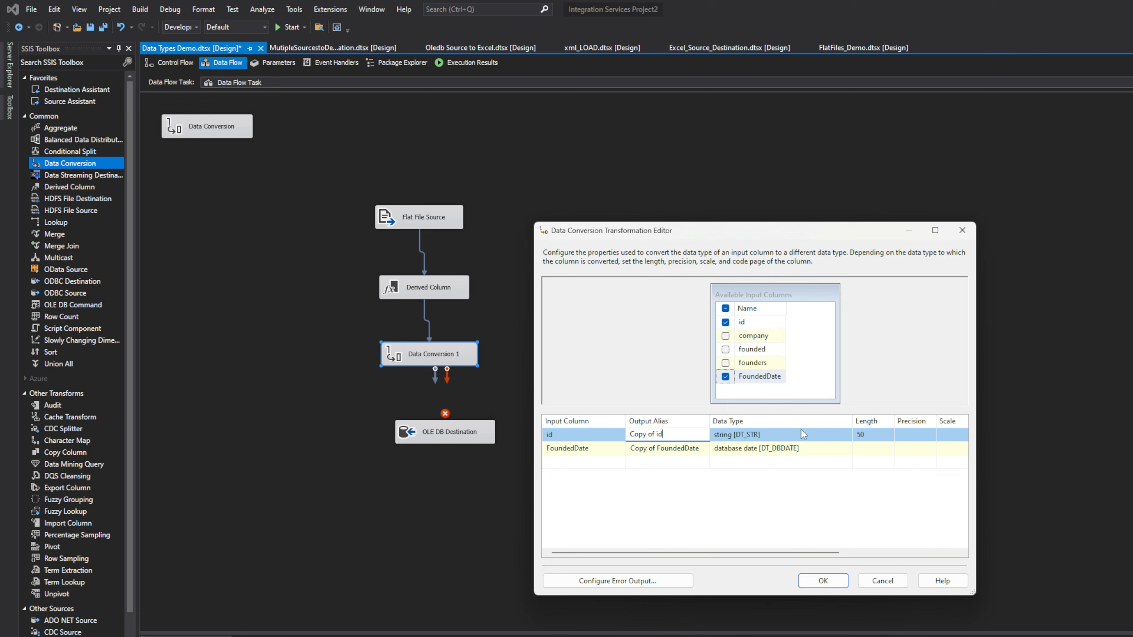
click(565, 434)
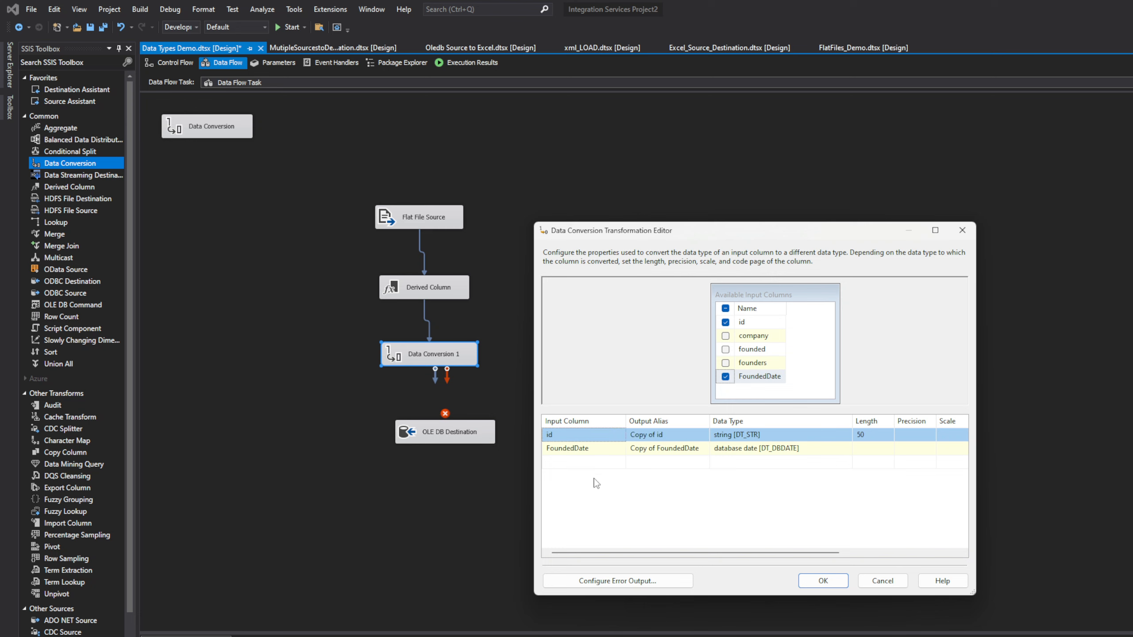
click(795, 438)
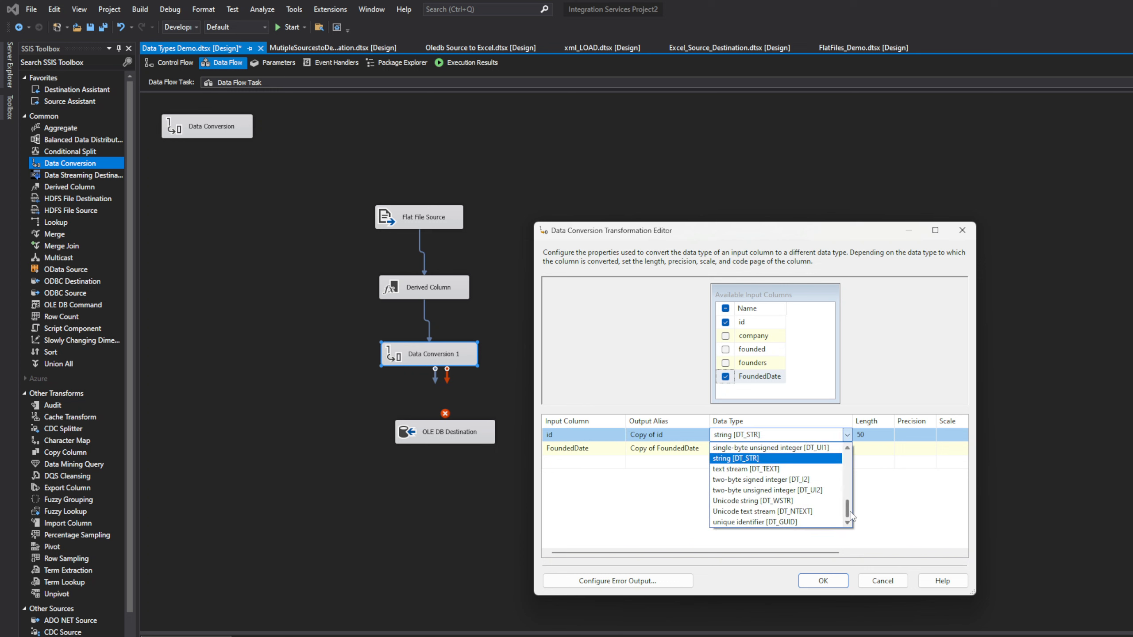
mouse_move(851, 515)
mouse_down()
mouse_move(851, 458)
mouse_move(856, 495)
mouse_up()
click(789, 501)
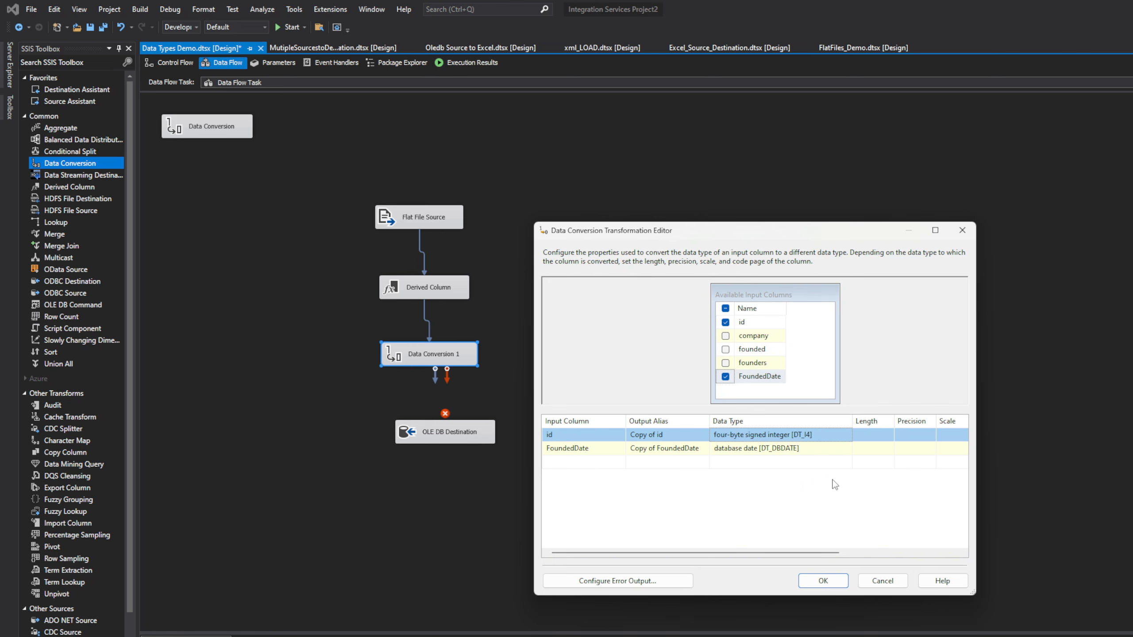
Step: Confirm the Data Conversion settings and connect Data Conversion 1 to OLE DB Destination
click(823, 581)
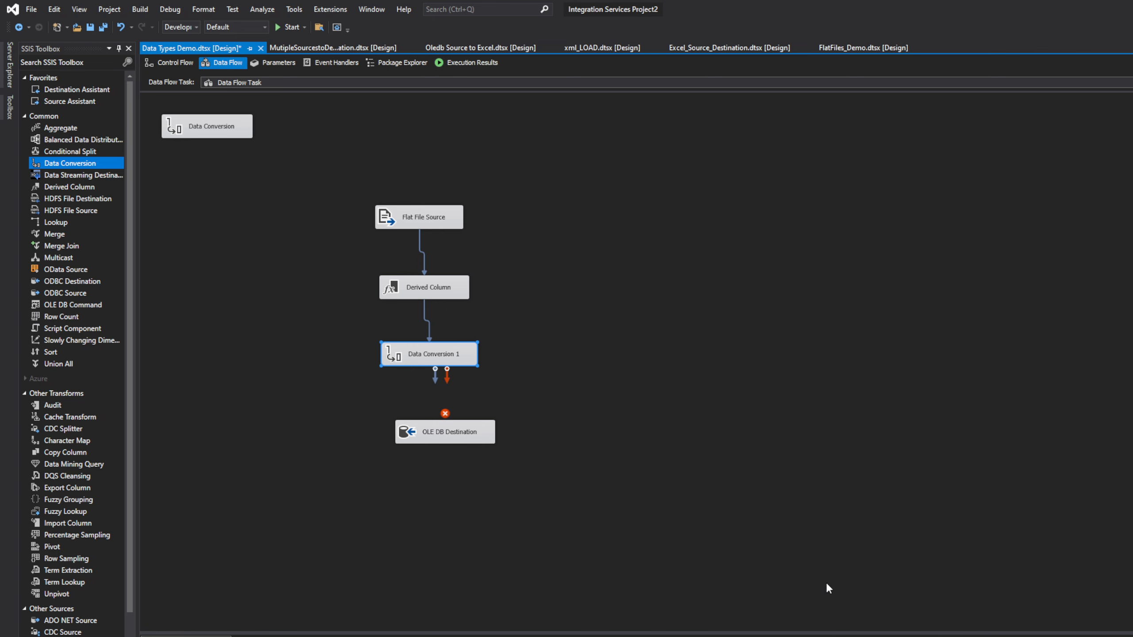
drag(435, 380, 436, 432)
double_click(437, 431)
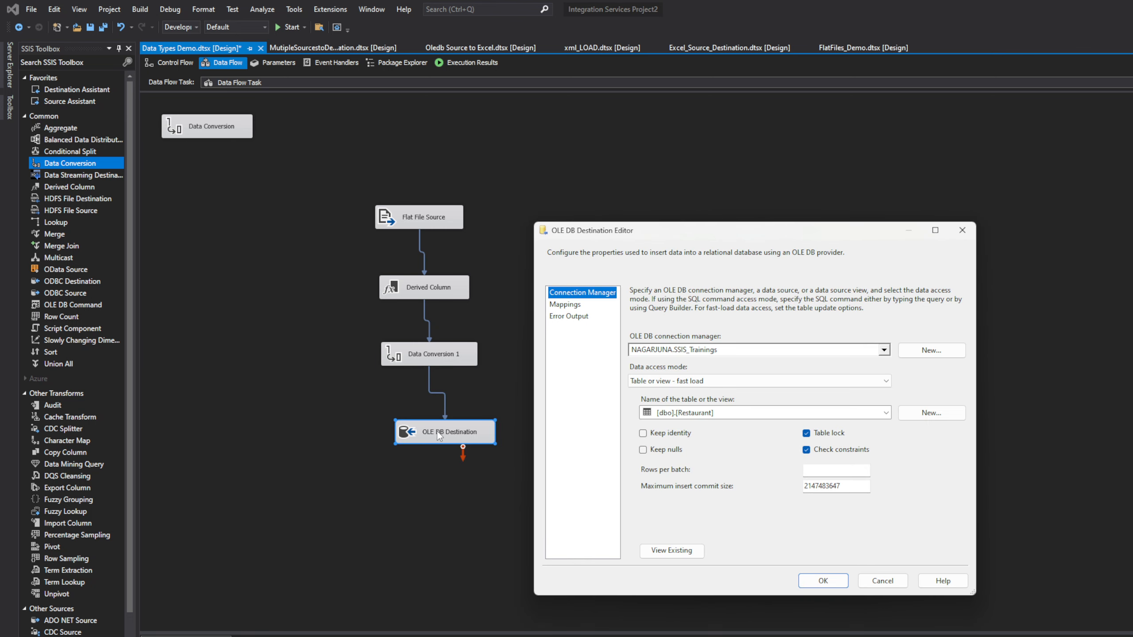
Step: Map destination ID to Copy of id and DateFounded to Copy of FoundedDate
click(573, 307)
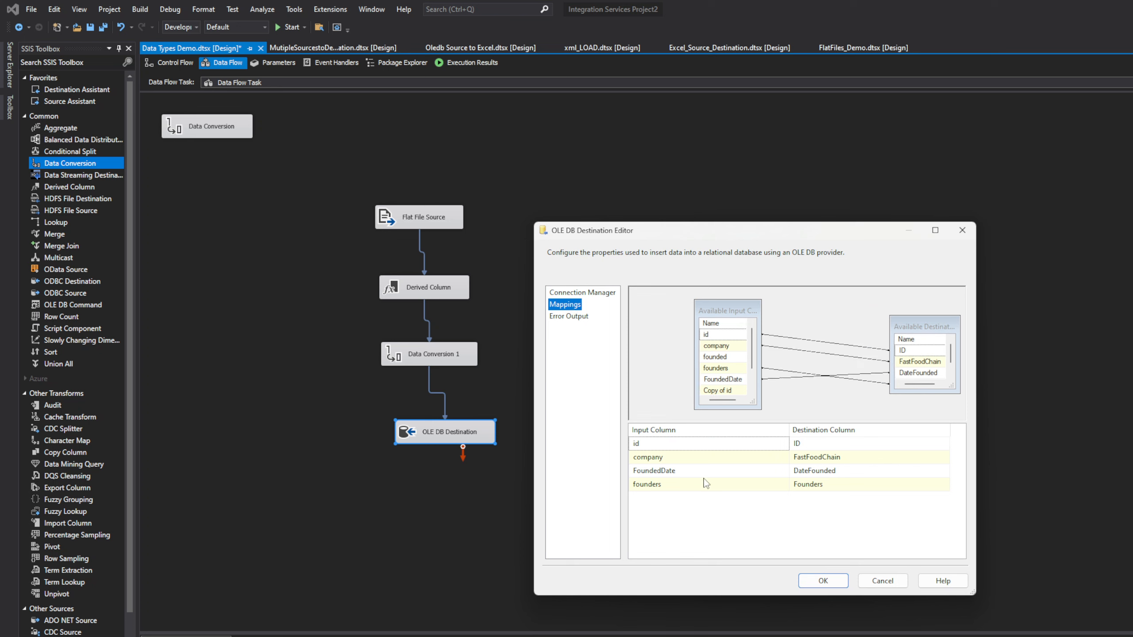
click(716, 444)
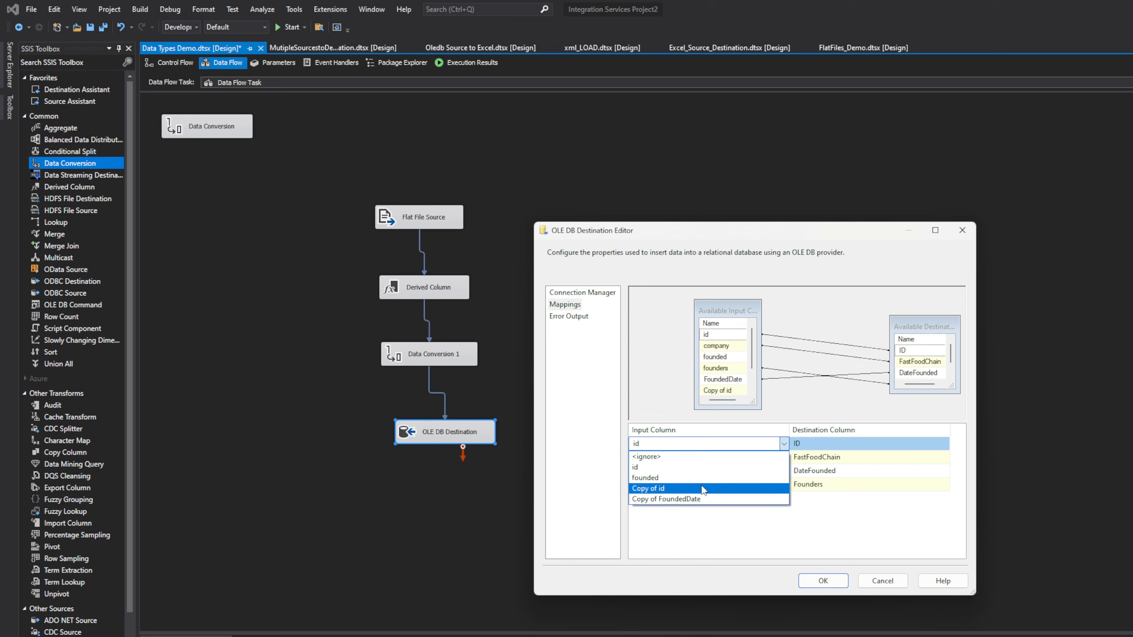
click(705, 488)
click(715, 473)
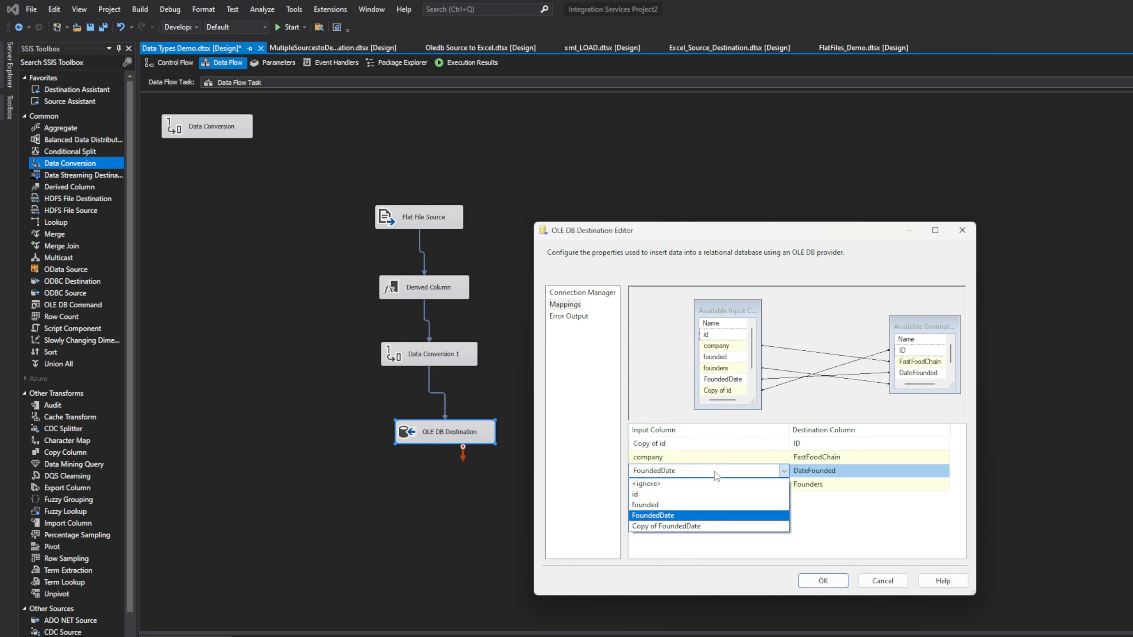
click(687, 526)
click(806, 581)
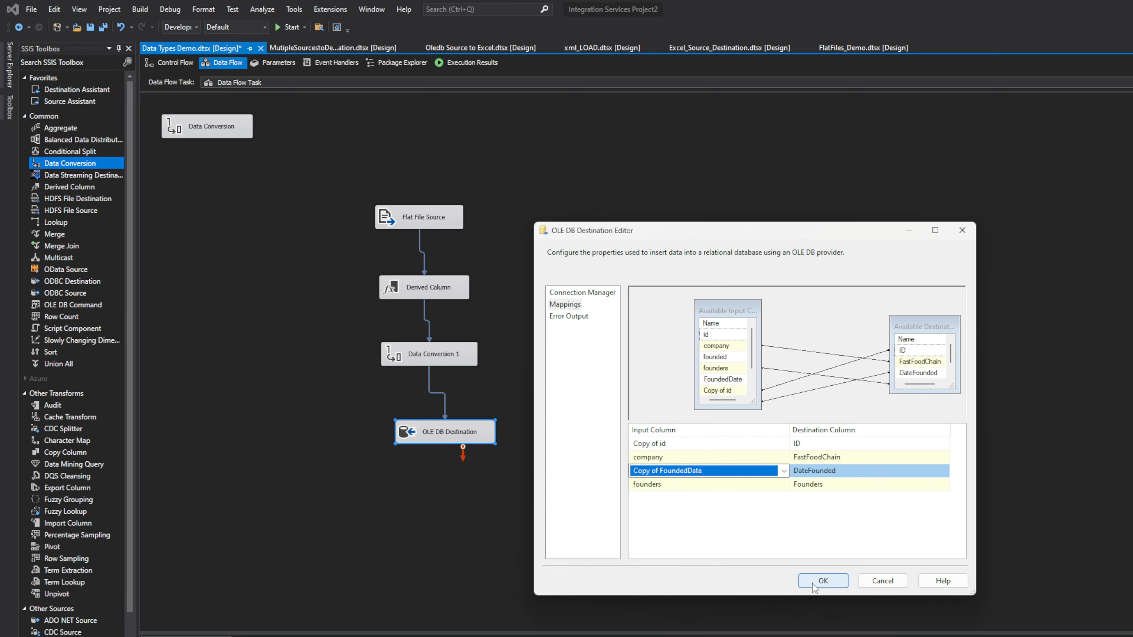
click(215, 135)
Step: Delete the unused Data Conversion and place an Execute SQL Task above the Data Flow Task
right_click(215, 134)
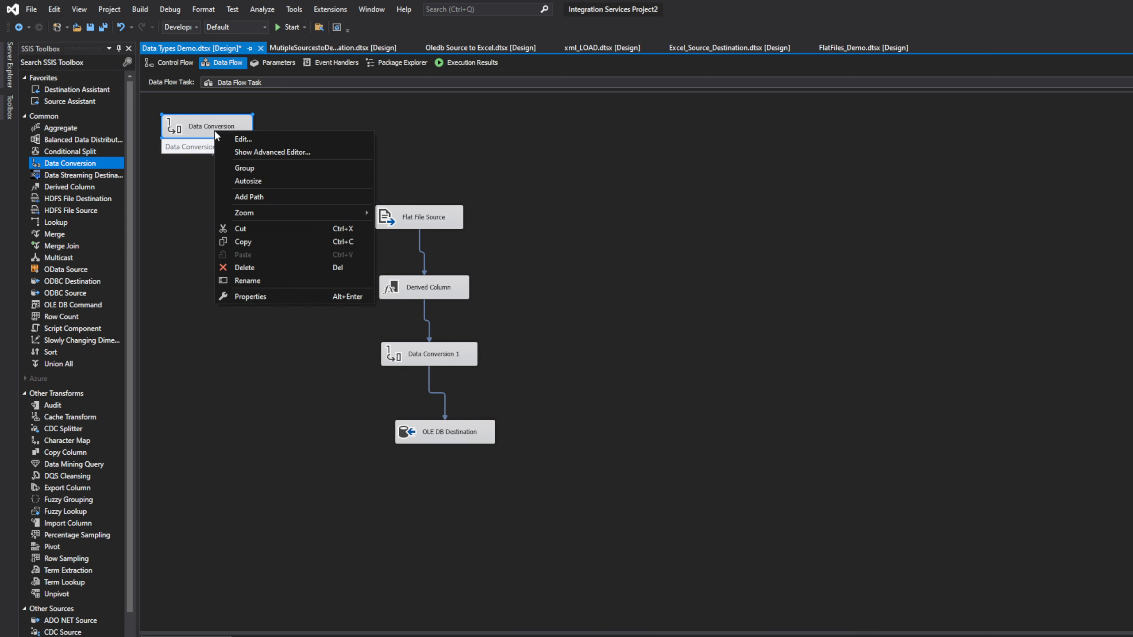
click(251, 268)
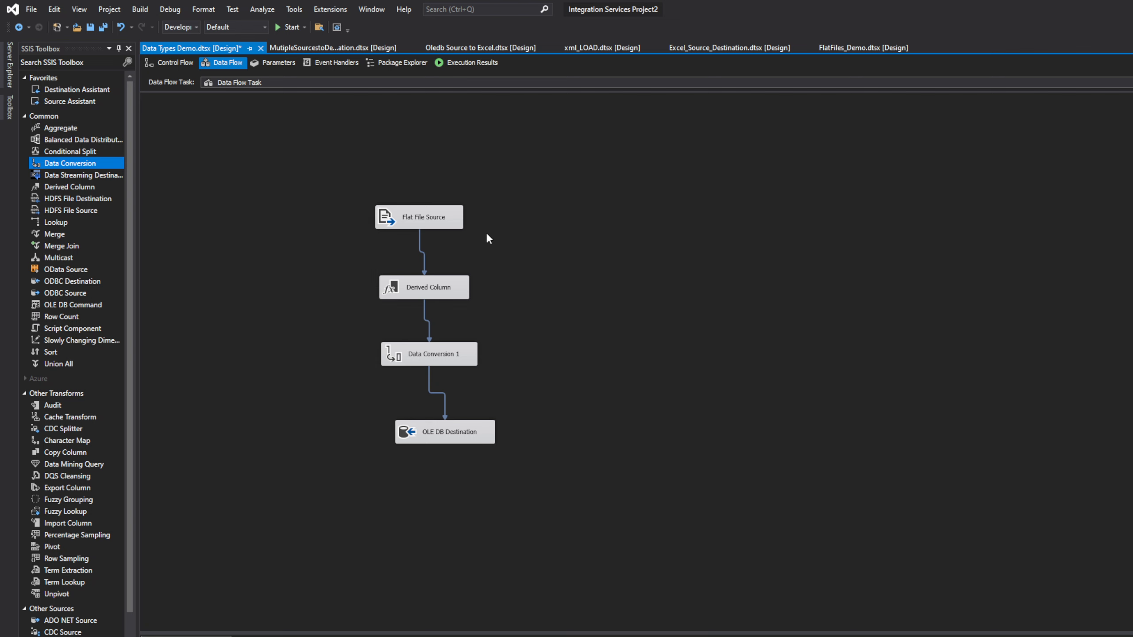
click(169, 64)
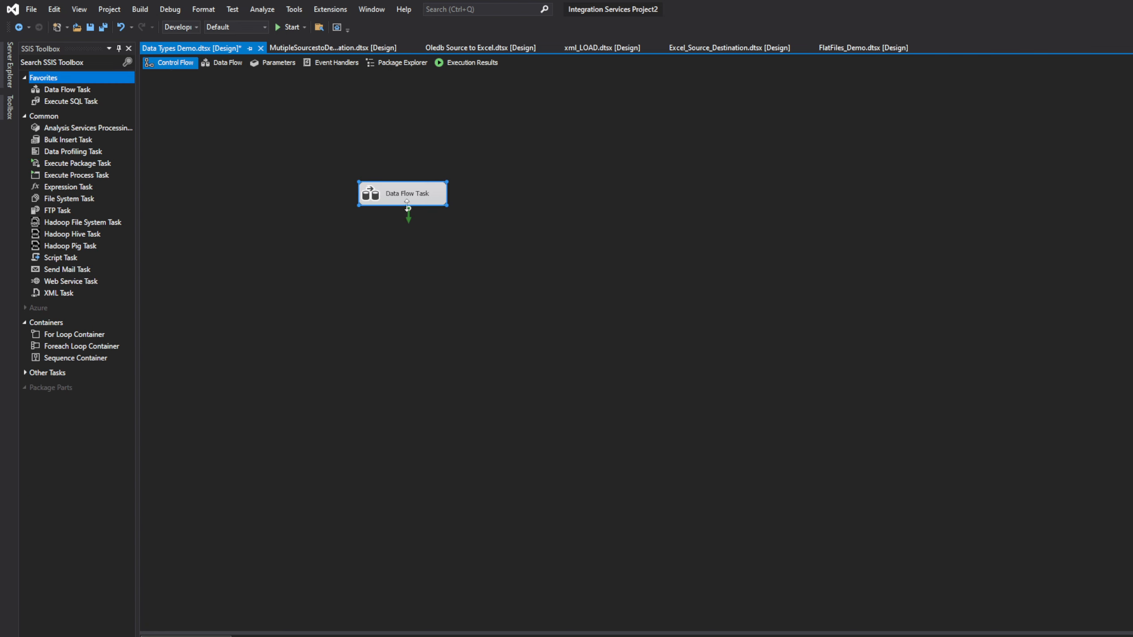
drag(407, 203, 440, 308)
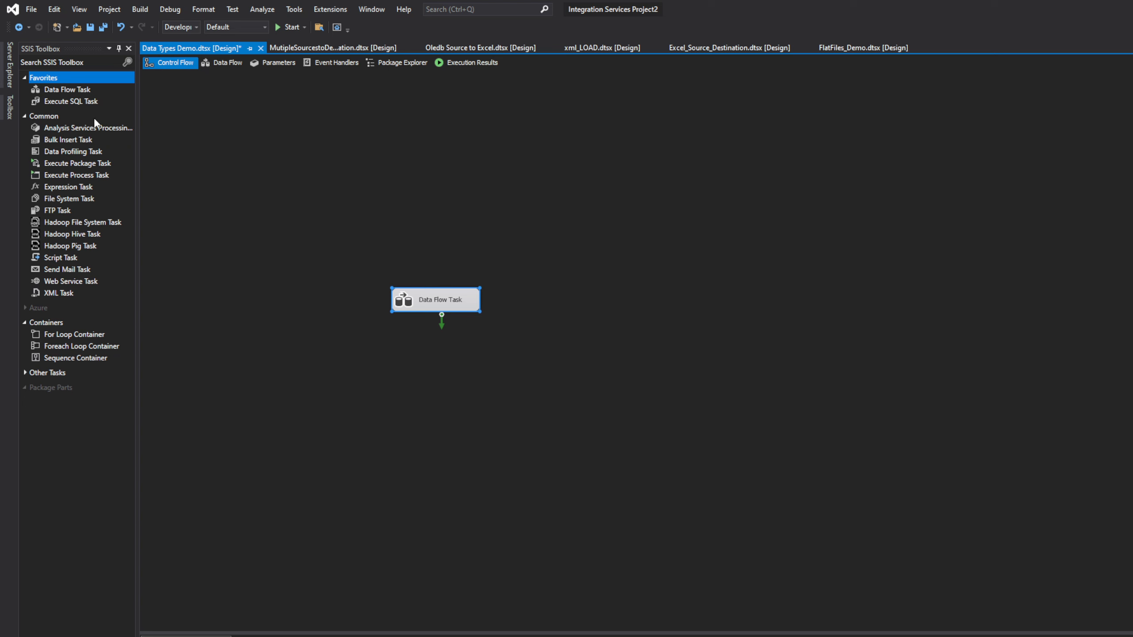
drag(67, 102, 206, 169)
drag(408, 236, 407, 233)
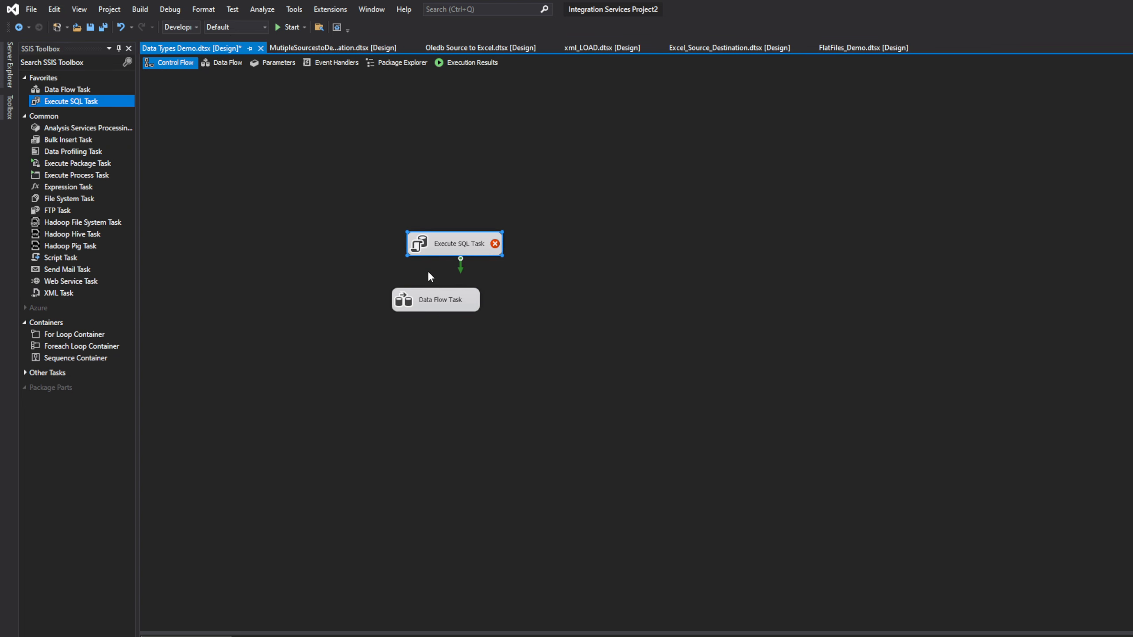
drag(431, 301, 439, 308)
Step: Set the Execute SQL Task's connection to SSIS_Trainings and open its SQLStatement query editor
double_click(445, 252)
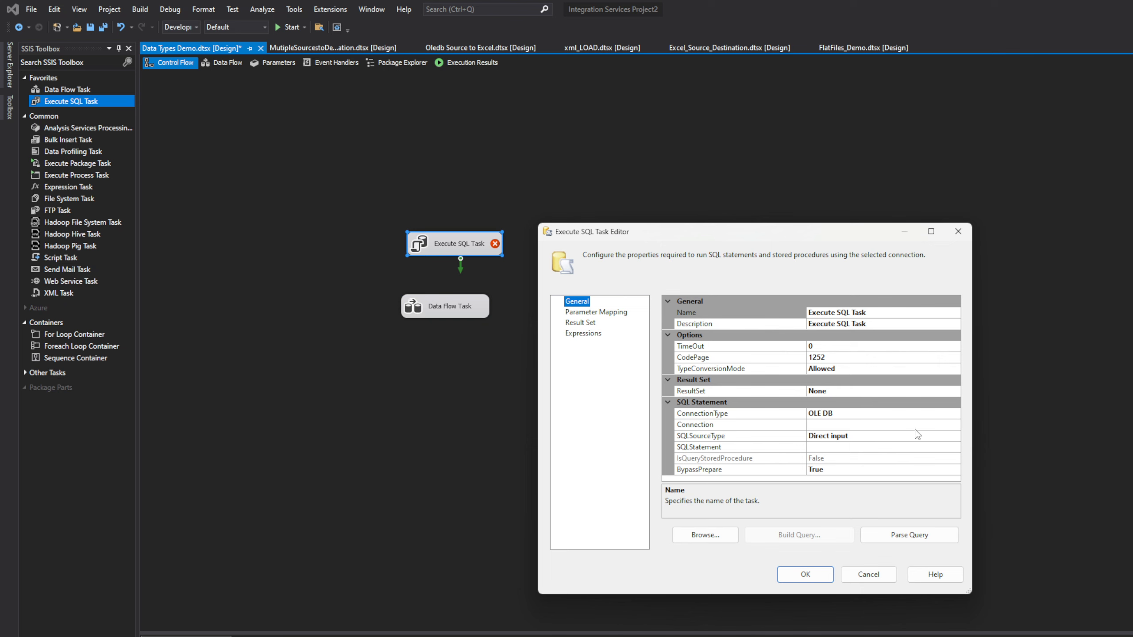
click(920, 425)
click(955, 425)
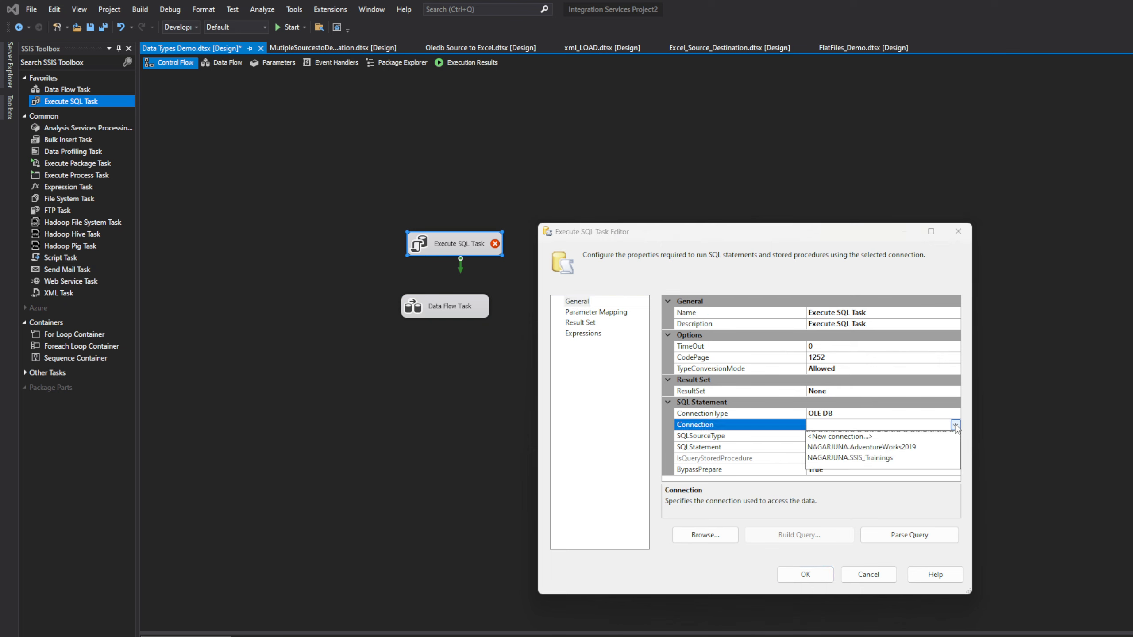
click(889, 458)
click(856, 448)
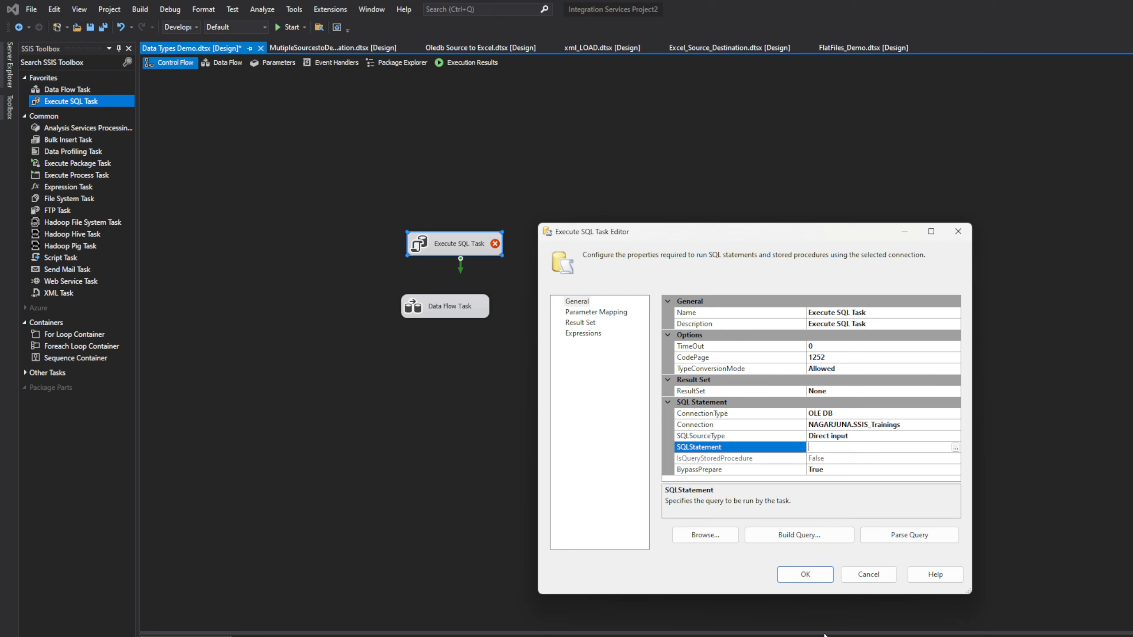
click(955, 447)
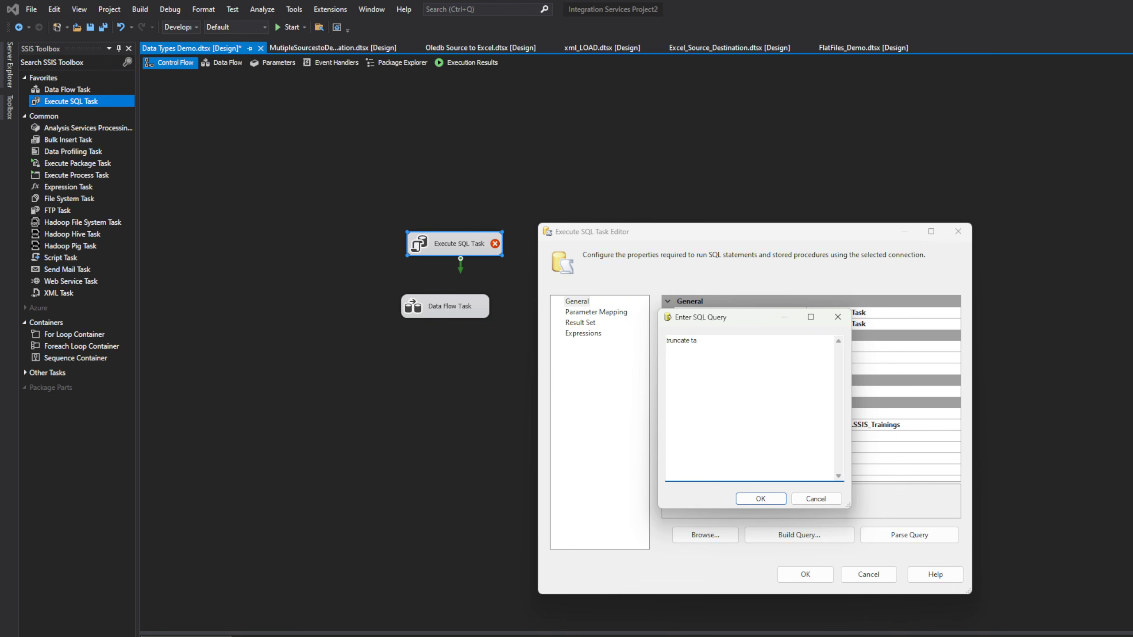
key(alt+Tab)
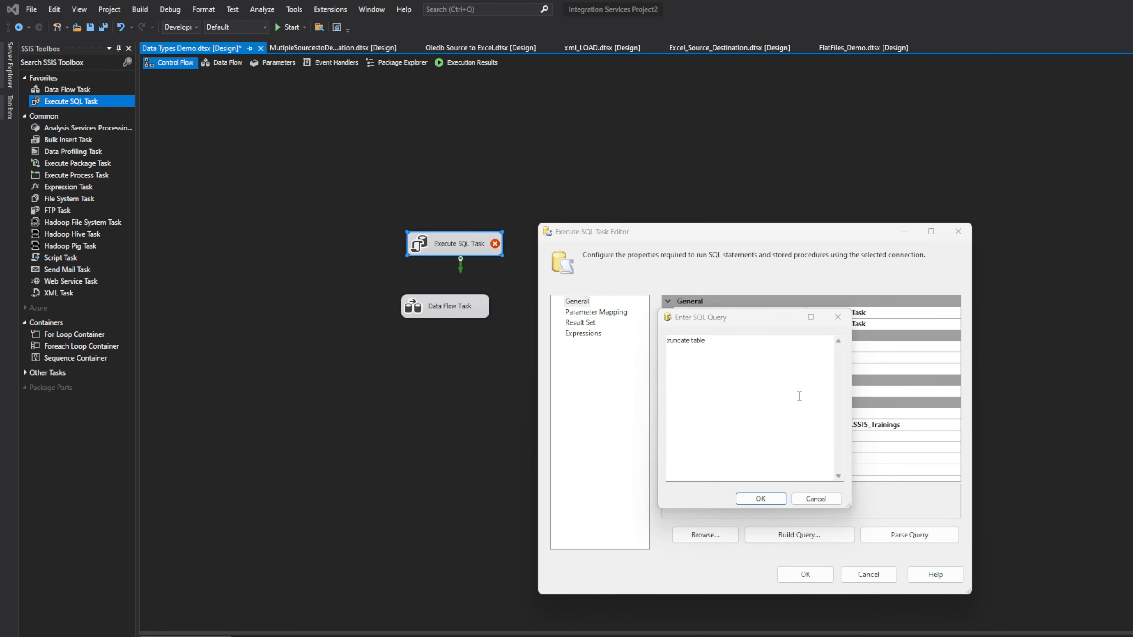
key(alt+Tab)
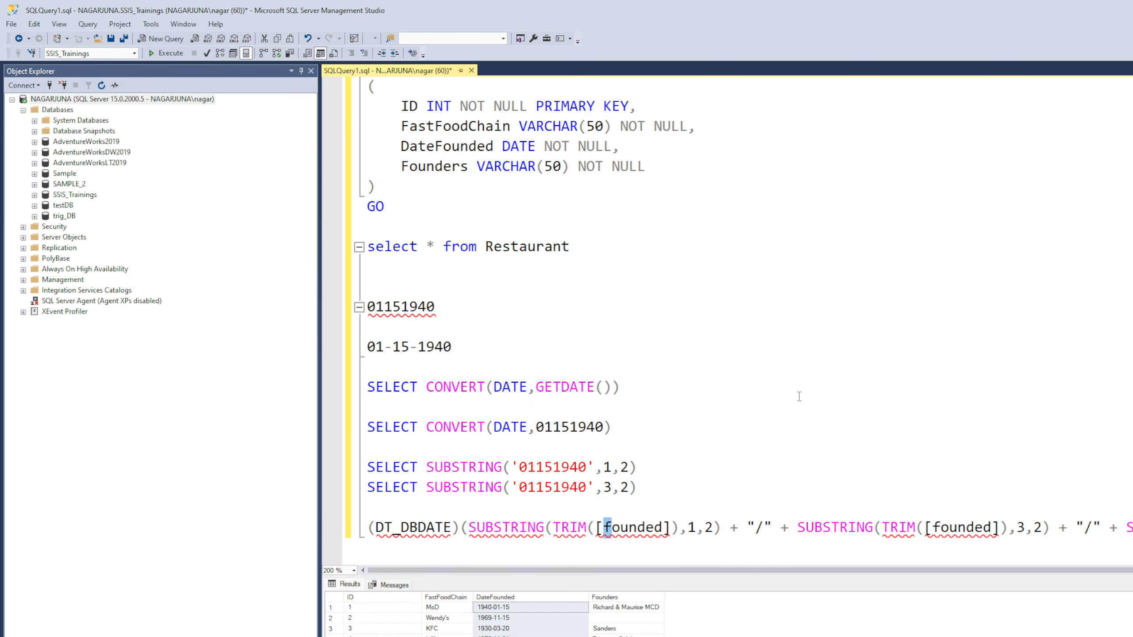
Step: Select the Restaurant table name in the SSMS query, then return to Visual Studio
double_click(512, 247)
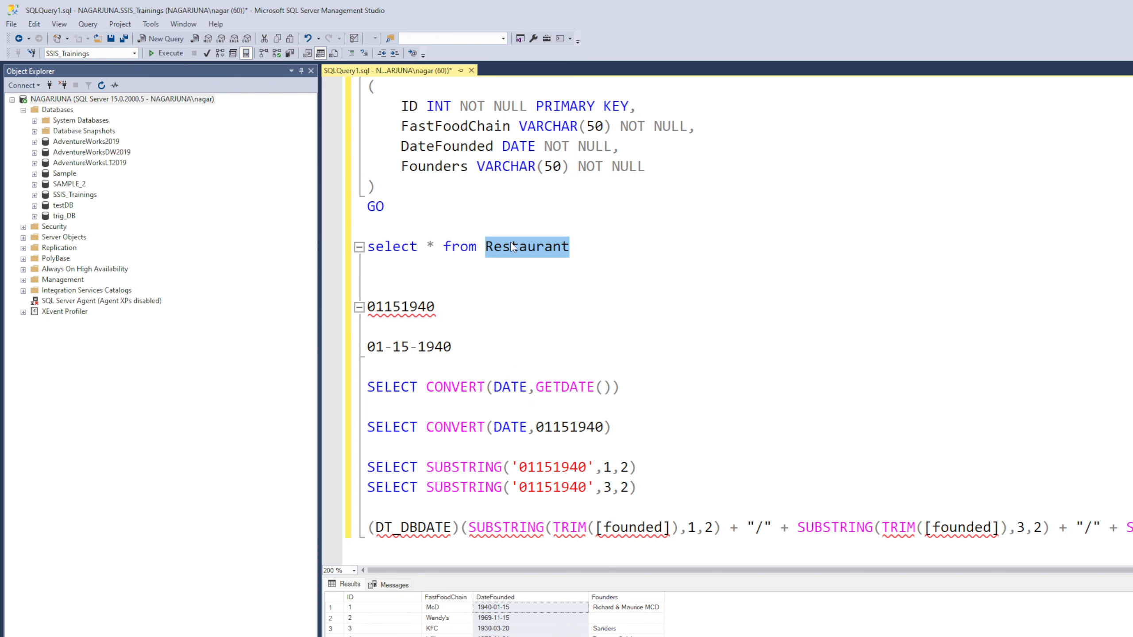
key(alt+Tab)
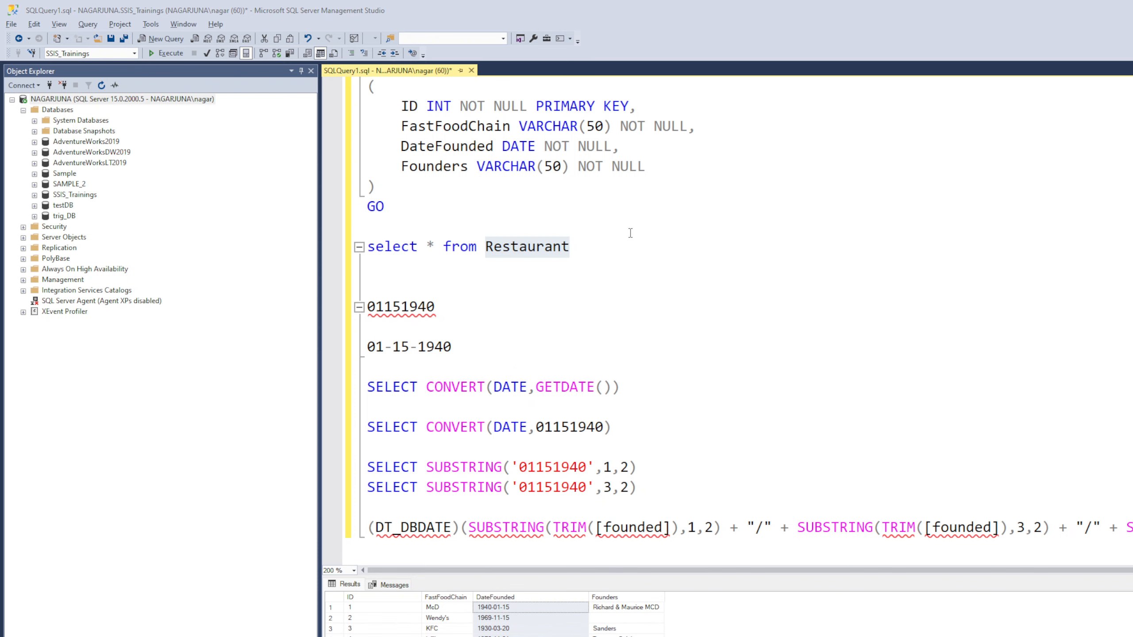
key(alt+Tab)
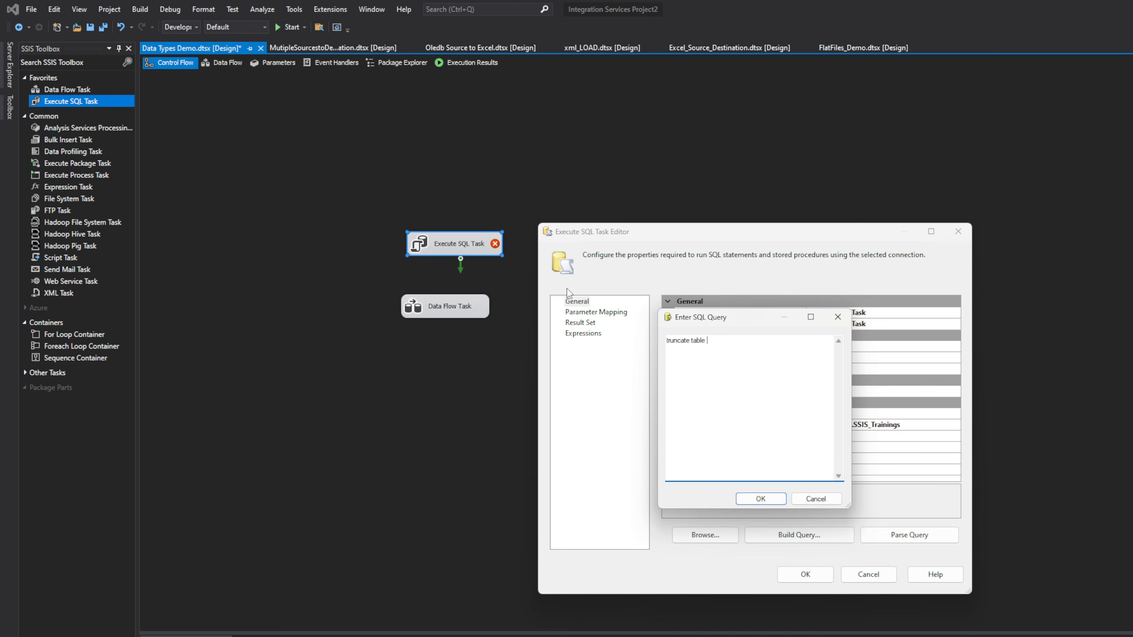
Step: Complete the task's query as 'truncate table Restaurant' and confirm the settings
text(Restaurant)
click(760, 501)
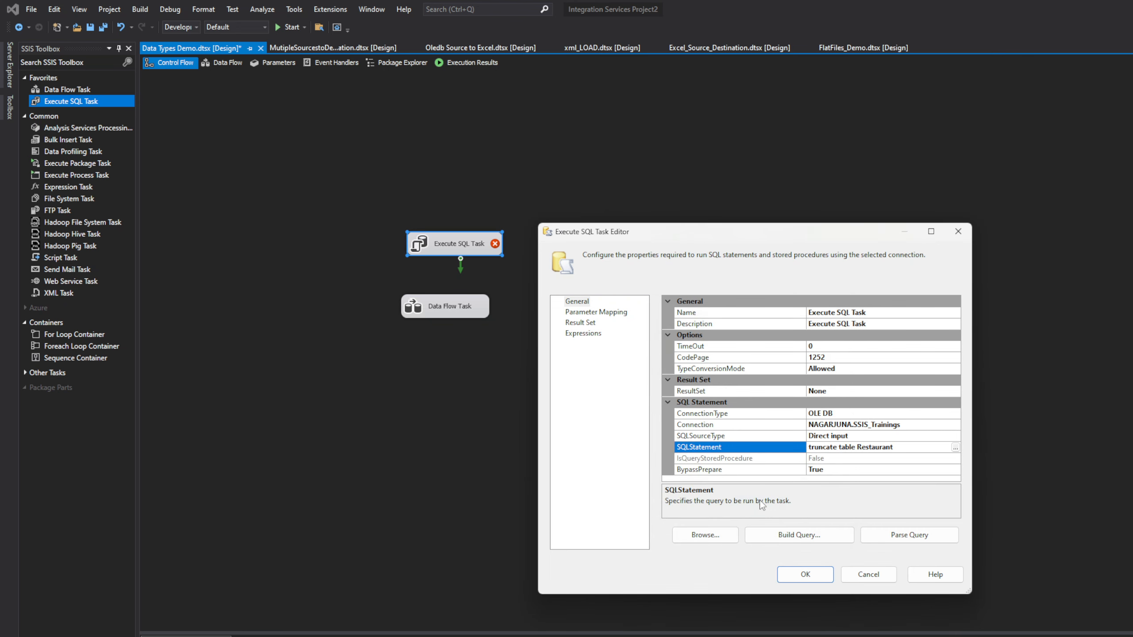
click(798, 576)
Step: Link the Execute SQL Task so it runs before the Data Flow Task
click(607, 309)
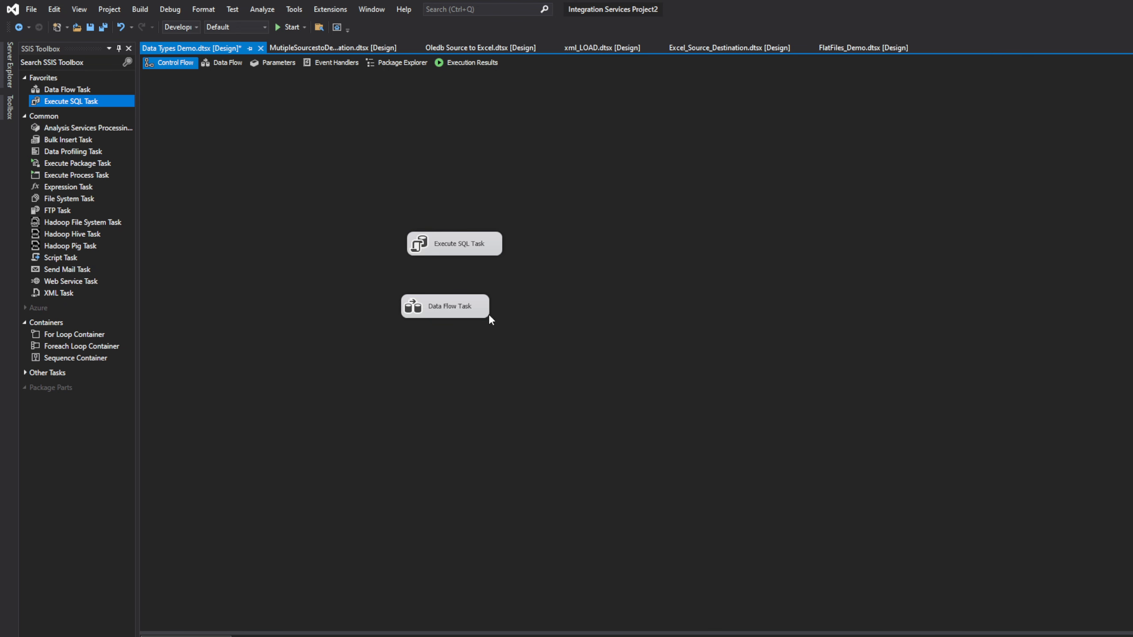
click(485, 308)
drag(484, 304, 454, 298)
click(451, 252)
click(603, 327)
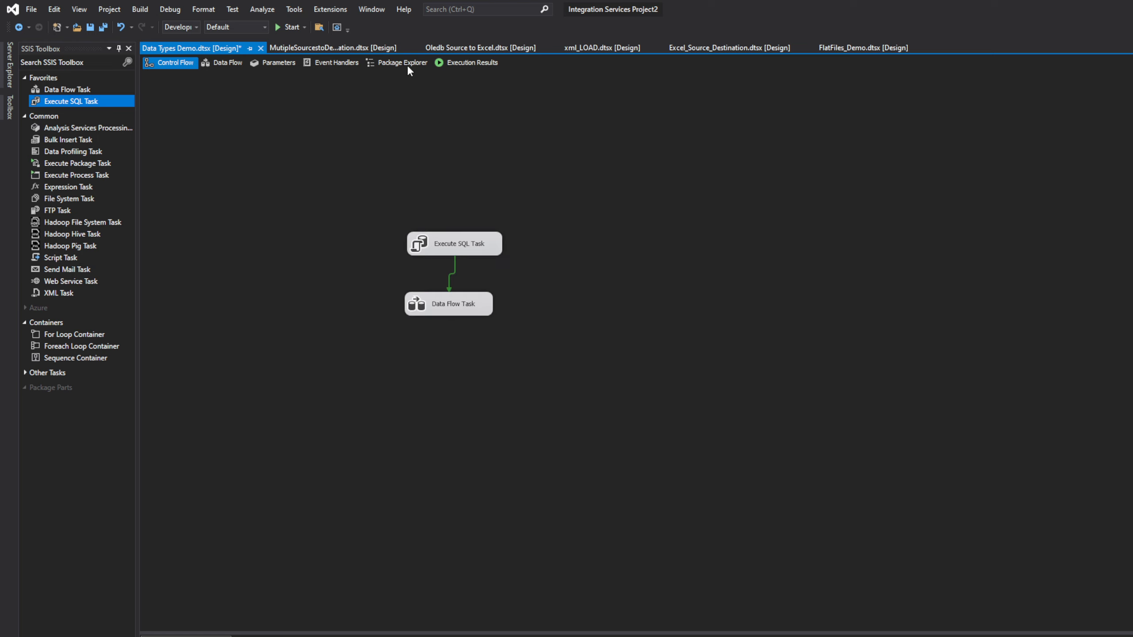
Step: Run the package, review the progress log entries, then select the select * from Restaurant query in SSMS
click(288, 27)
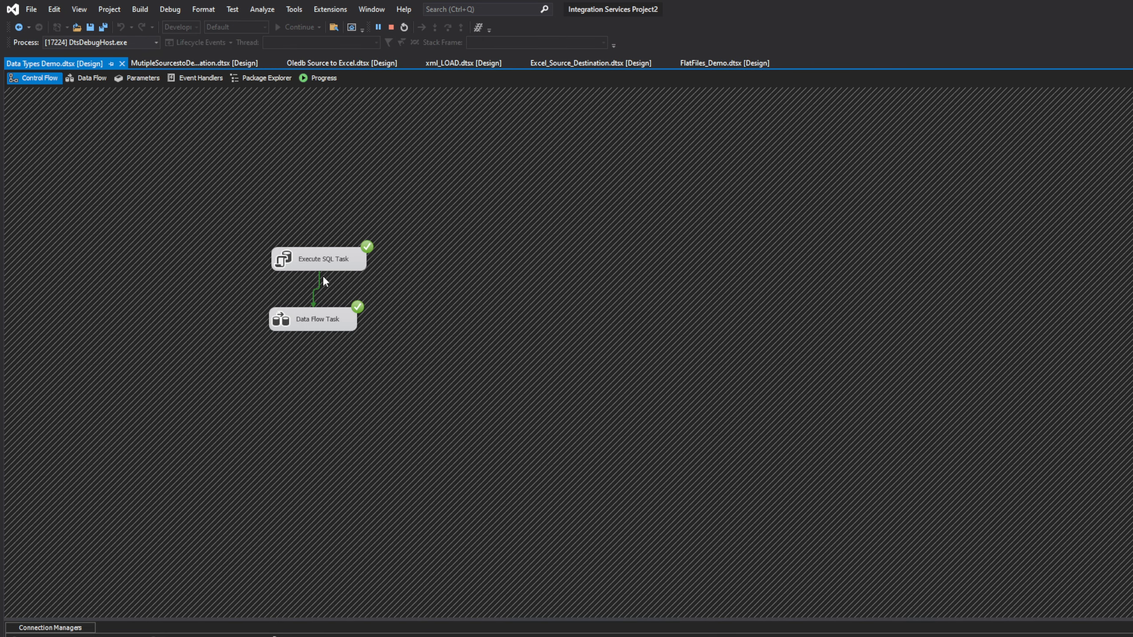
click(326, 79)
click(335, 453)
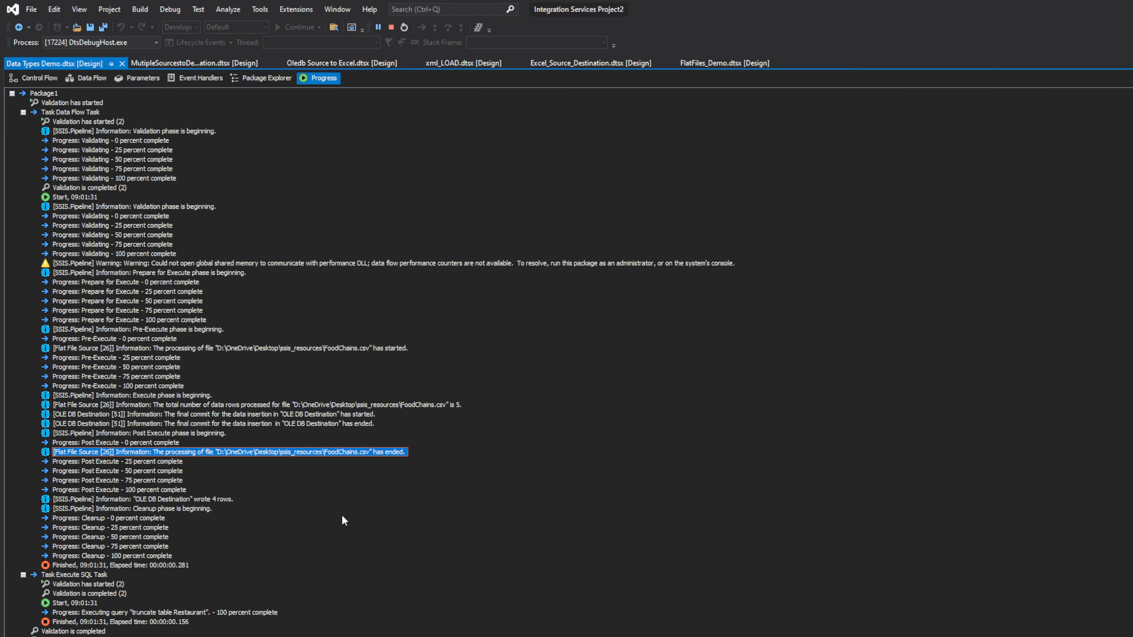
click(242, 612)
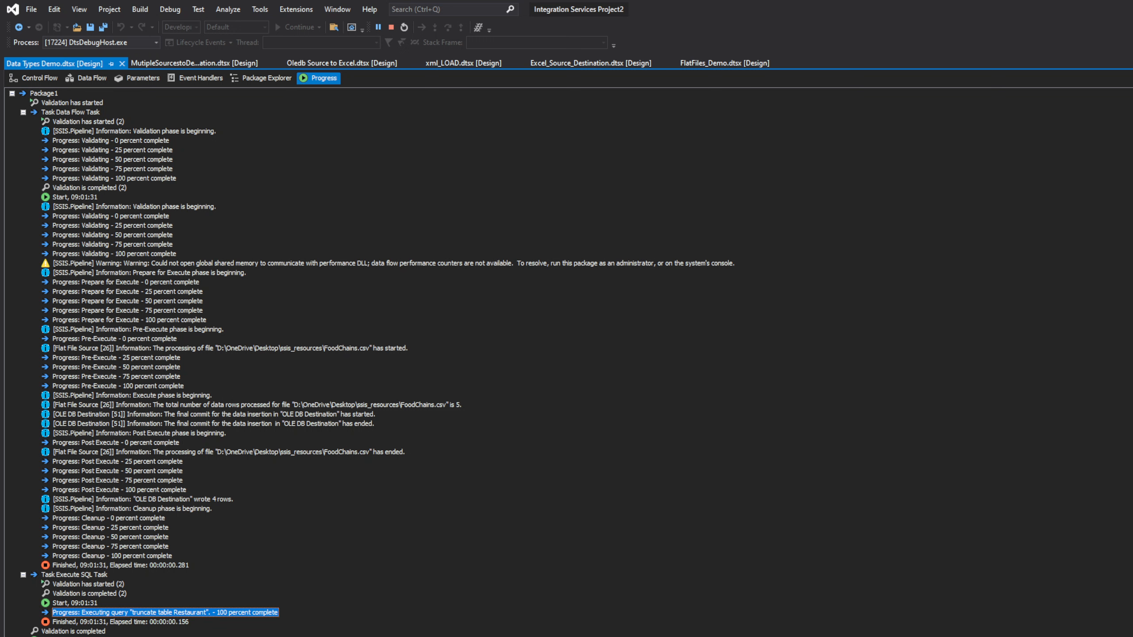
key(alt+Tab)
drag(568, 248, 366, 248)
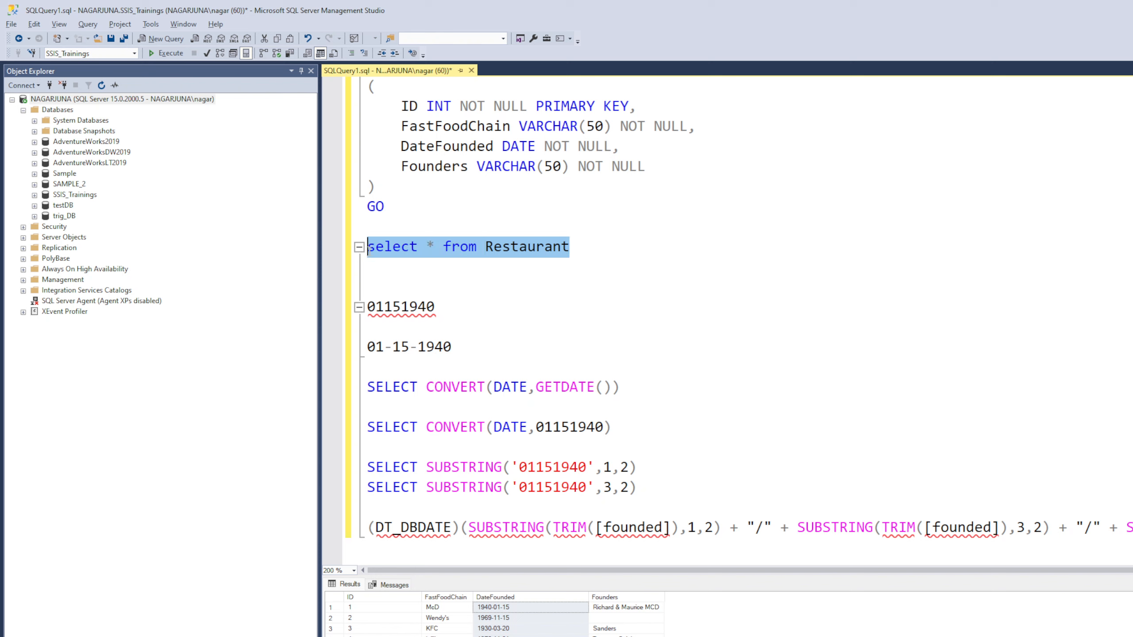
Step: Rerun select * from Restaurant and resize the ID, DateFounded and Founders result columns
click(161, 53)
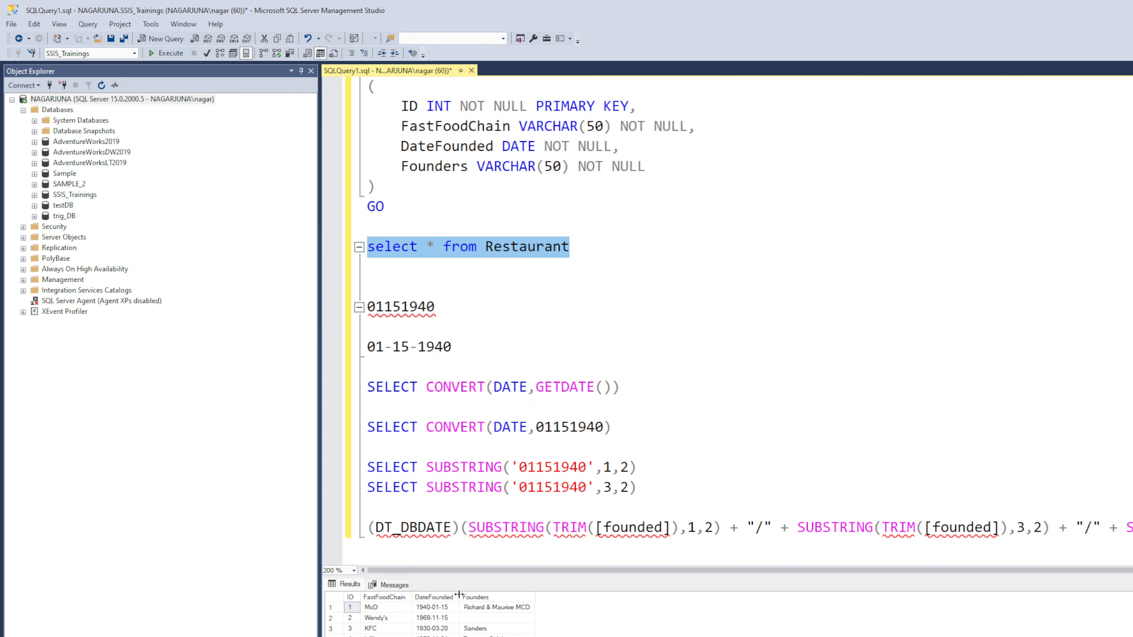
drag(459, 595, 507, 595)
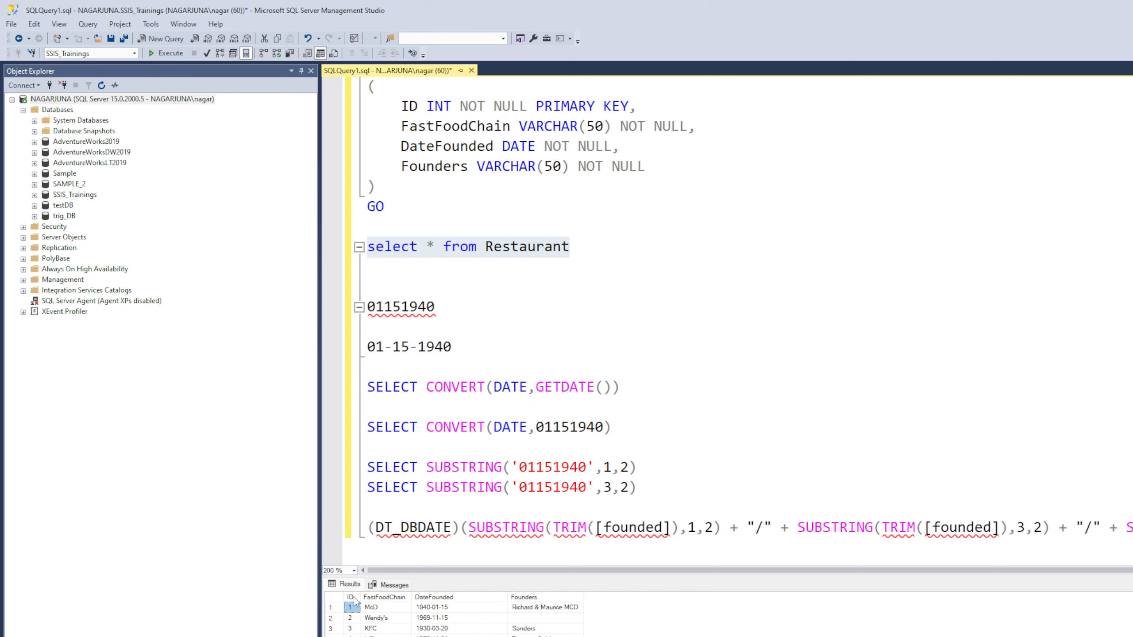
drag(360, 596, 414, 597)
drag(565, 596, 521, 596)
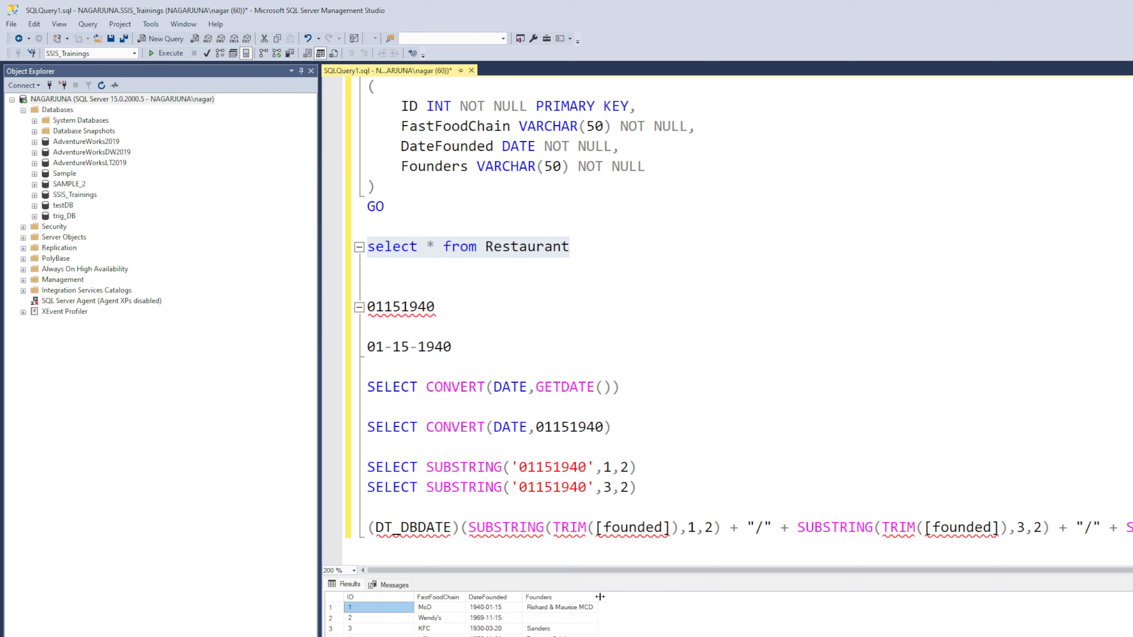
drag(600, 597, 604, 597)
Step: Comment out the DT_DBDATE expression line with Ctrl+K, Ctrl+C
drag(1132, 528, 363, 565)
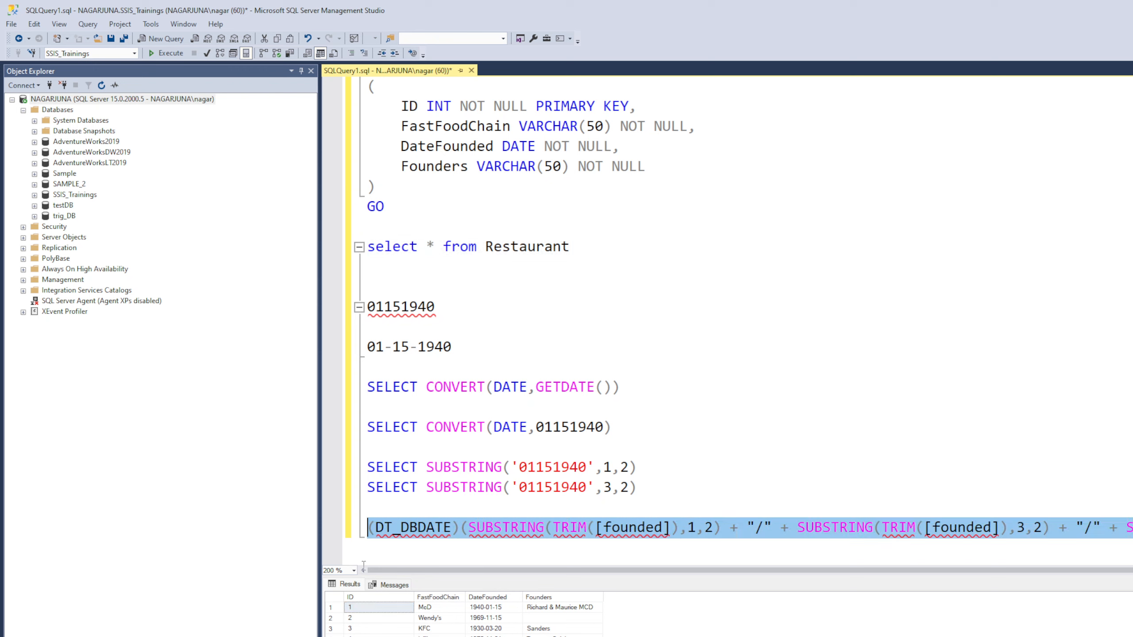
key(ctrl+k)
key(ctrl+c)
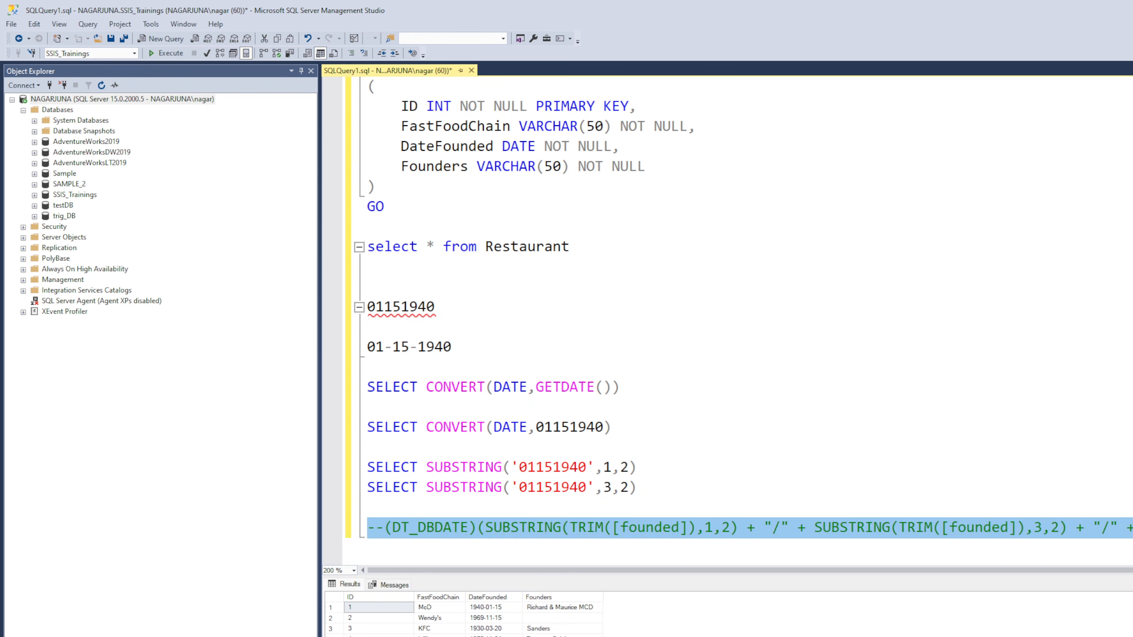
key(alt+Tab)
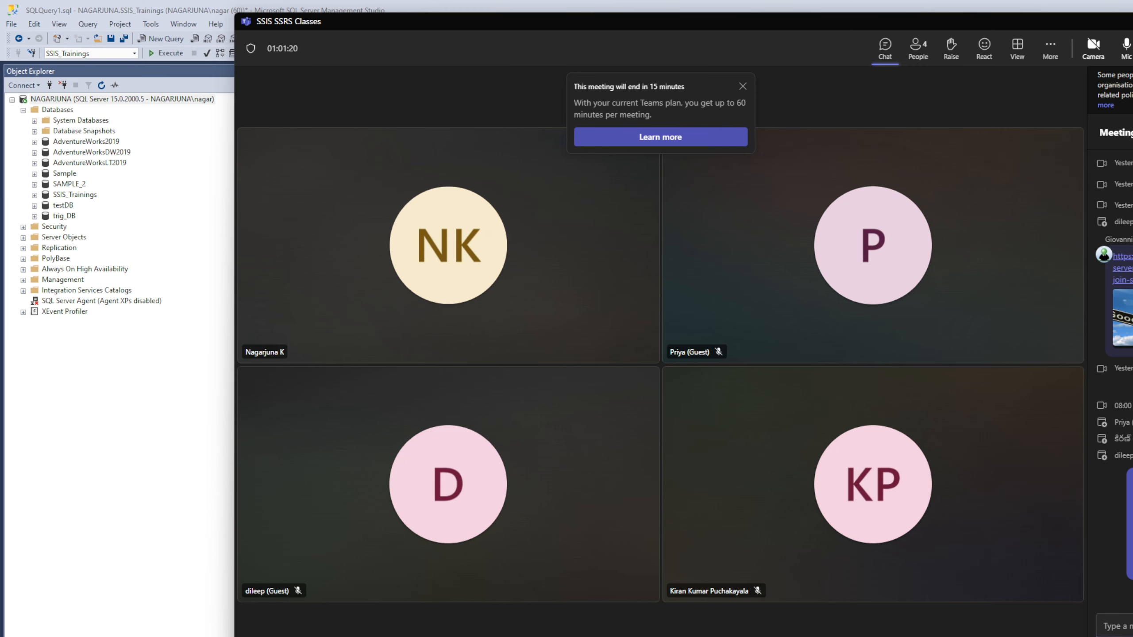